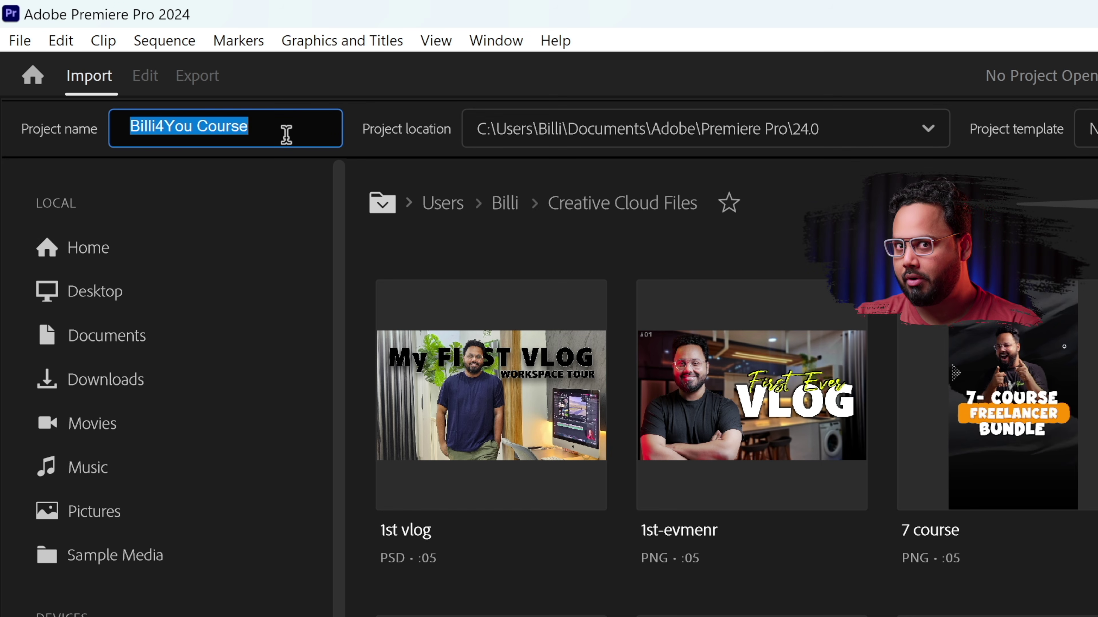
Step: Set the project location to the Project File folder inside Video Editing Practice File
click(714, 137)
click(708, 252)
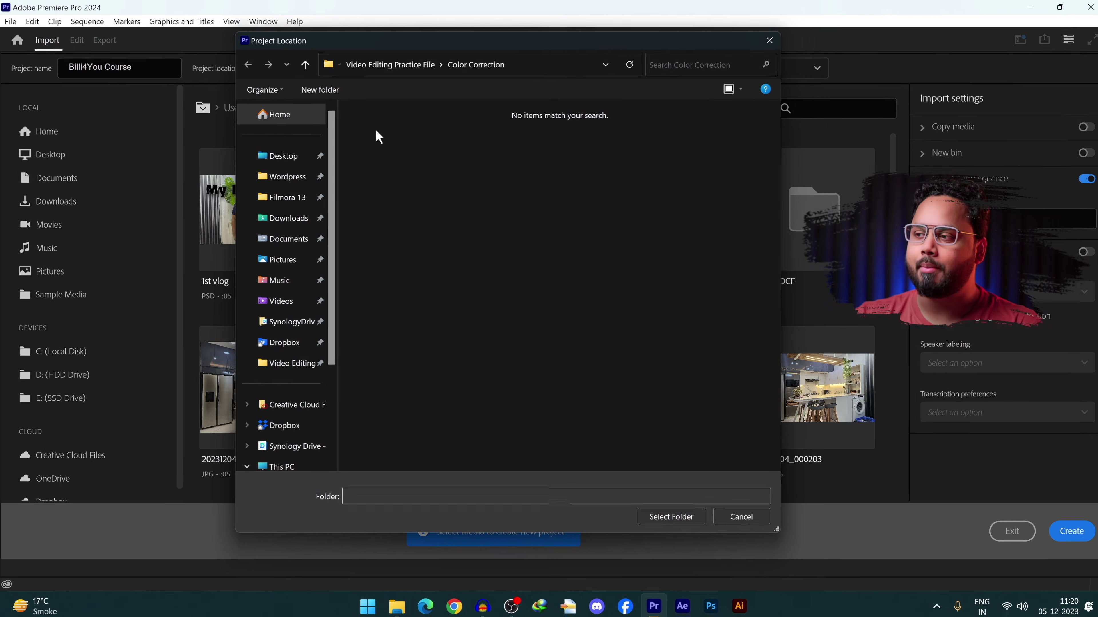
click(303, 363)
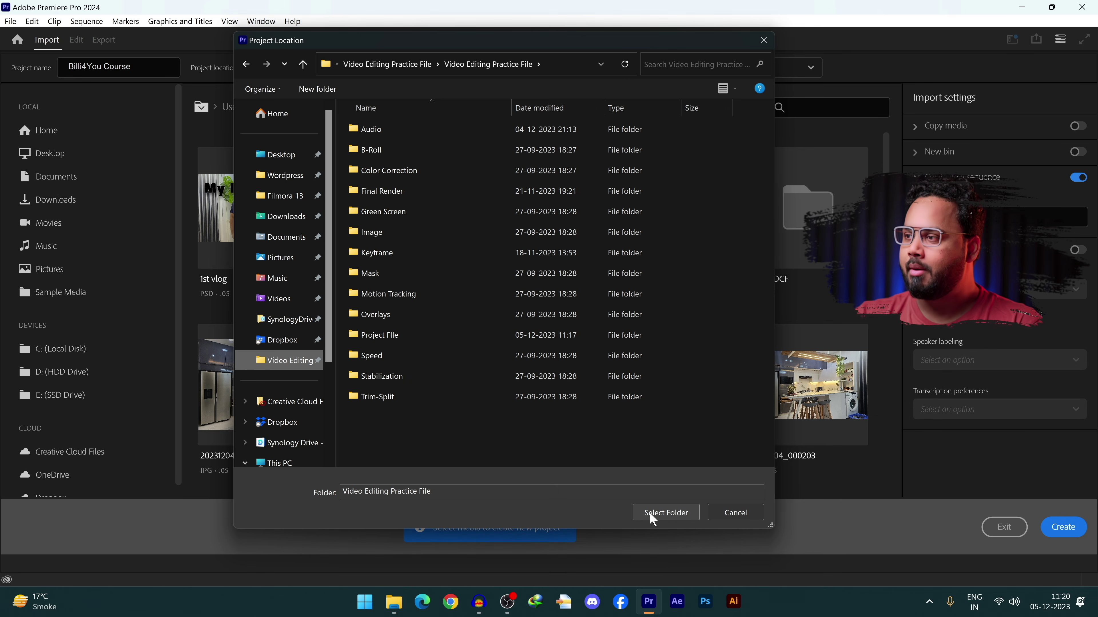
double_click(500, 340)
click(666, 514)
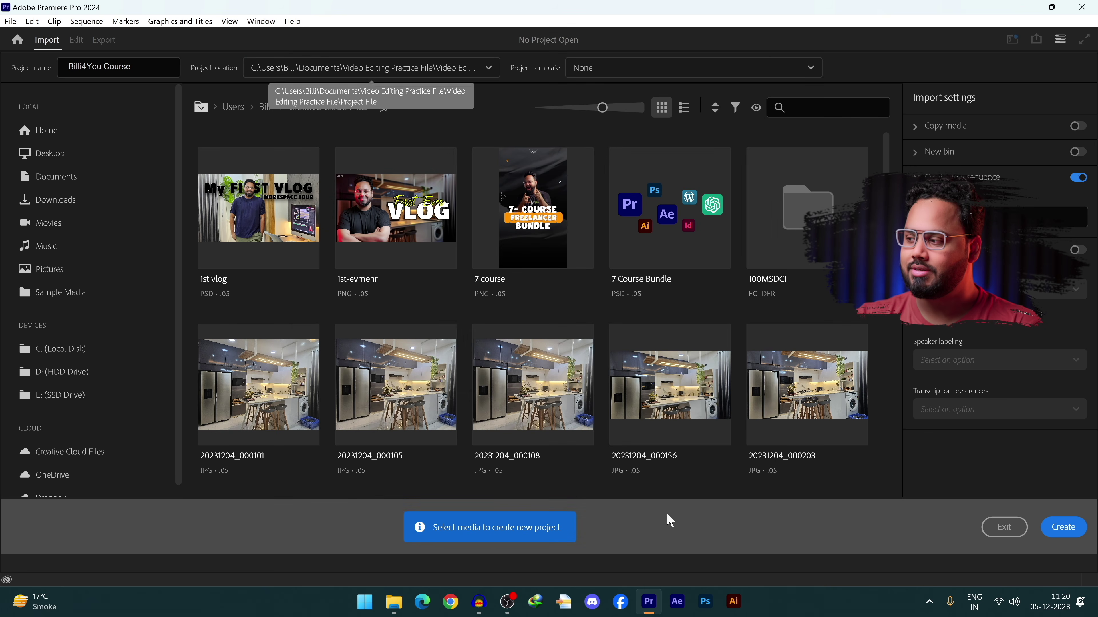
Step: Select the 0-TO-MILLION and ship-at-sea images in the Desktop folder as project media, and deselect both again
click(103, 153)
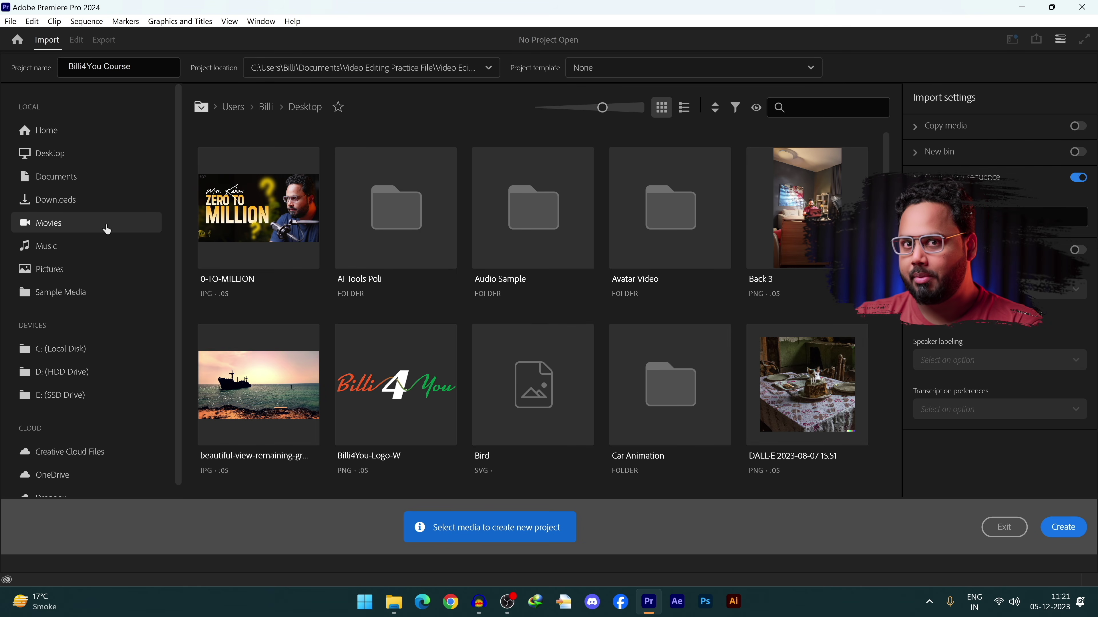
click(259, 208)
click(268, 380)
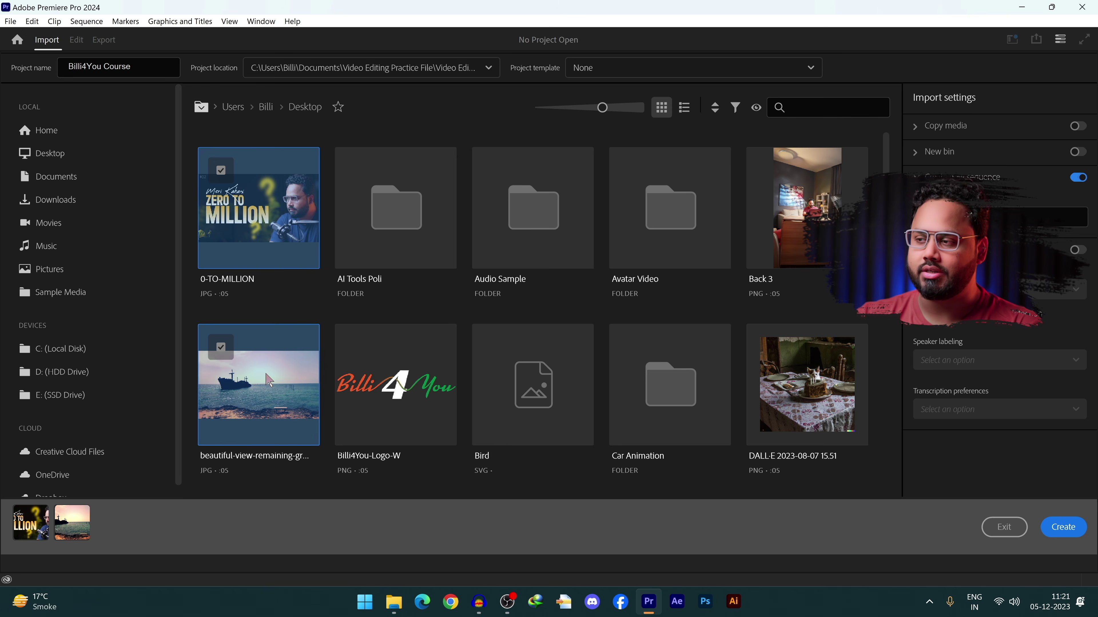
click(268, 380)
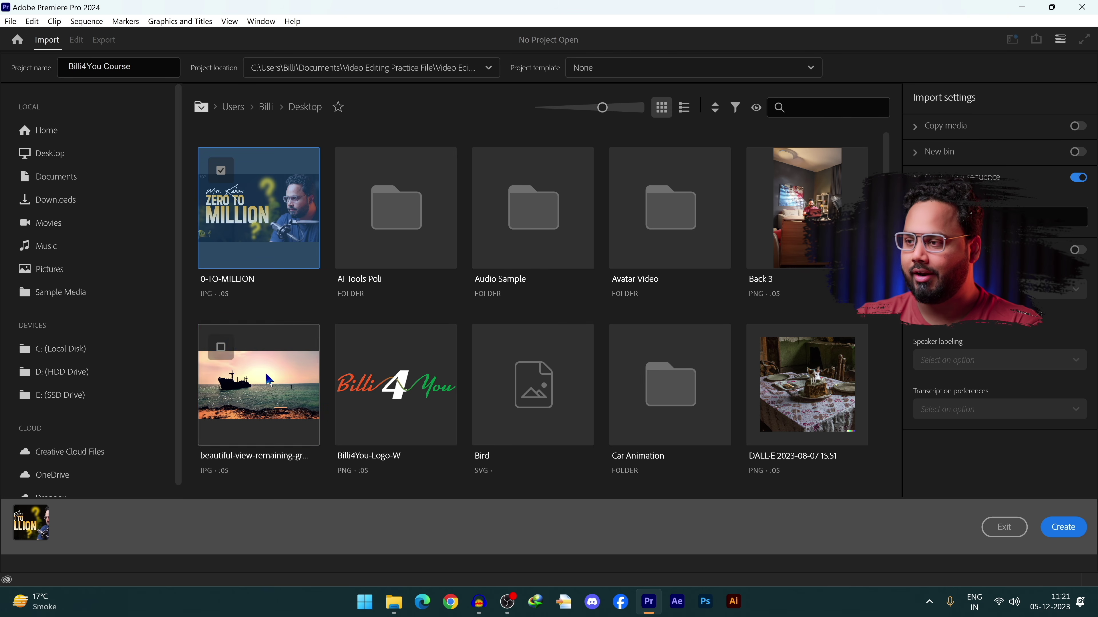
click(259, 207)
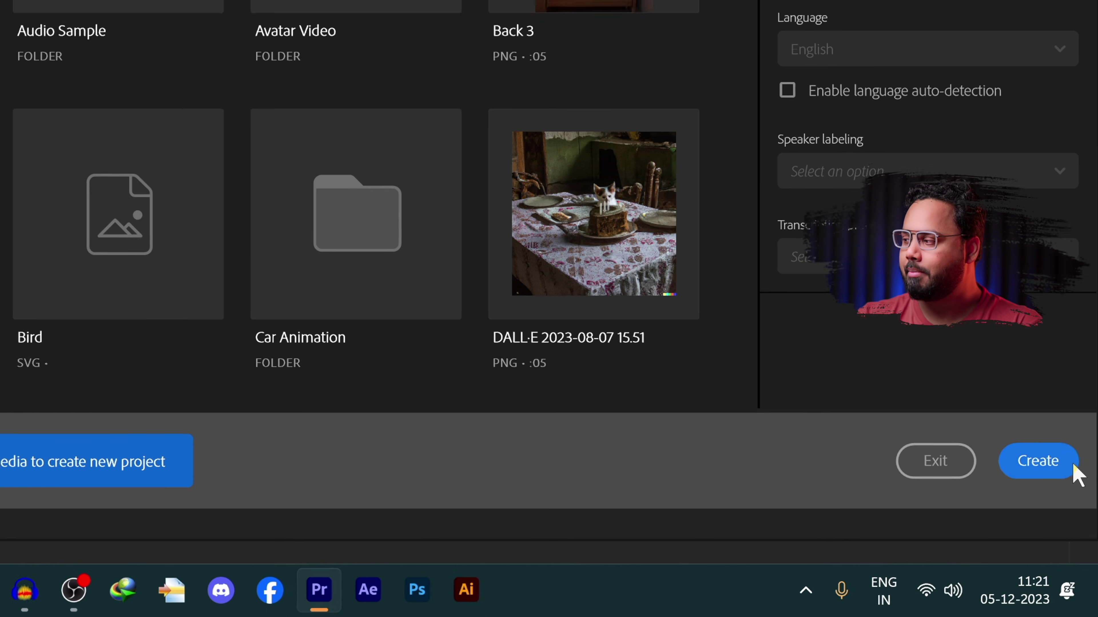
Step: Create the Billi4You Course project without media and switch to the Editing workspace
click(1035, 454)
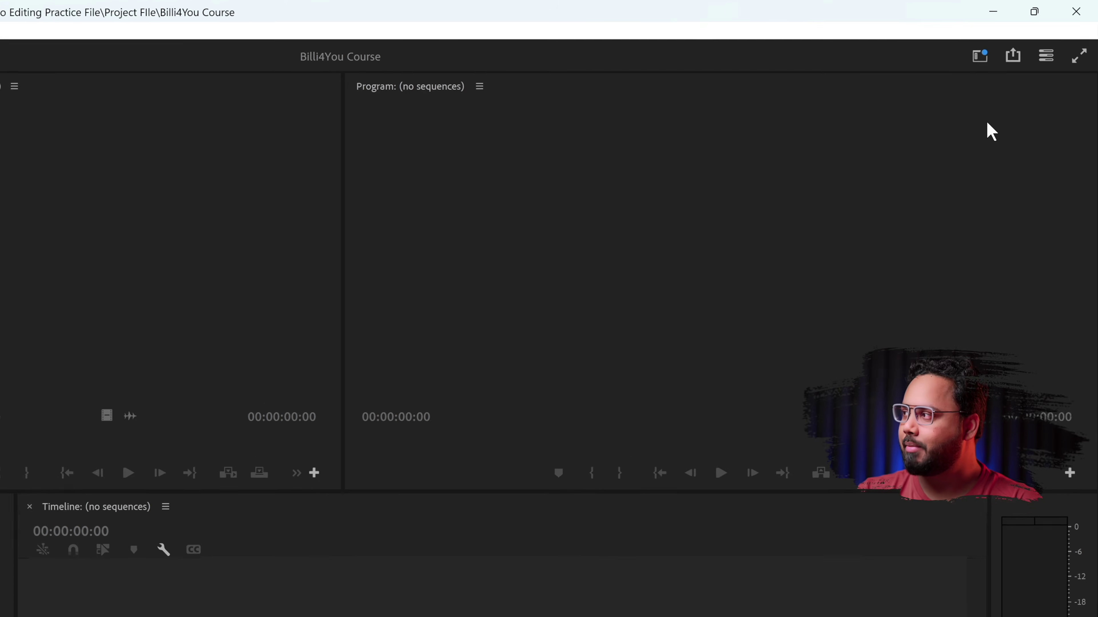
click(985, 59)
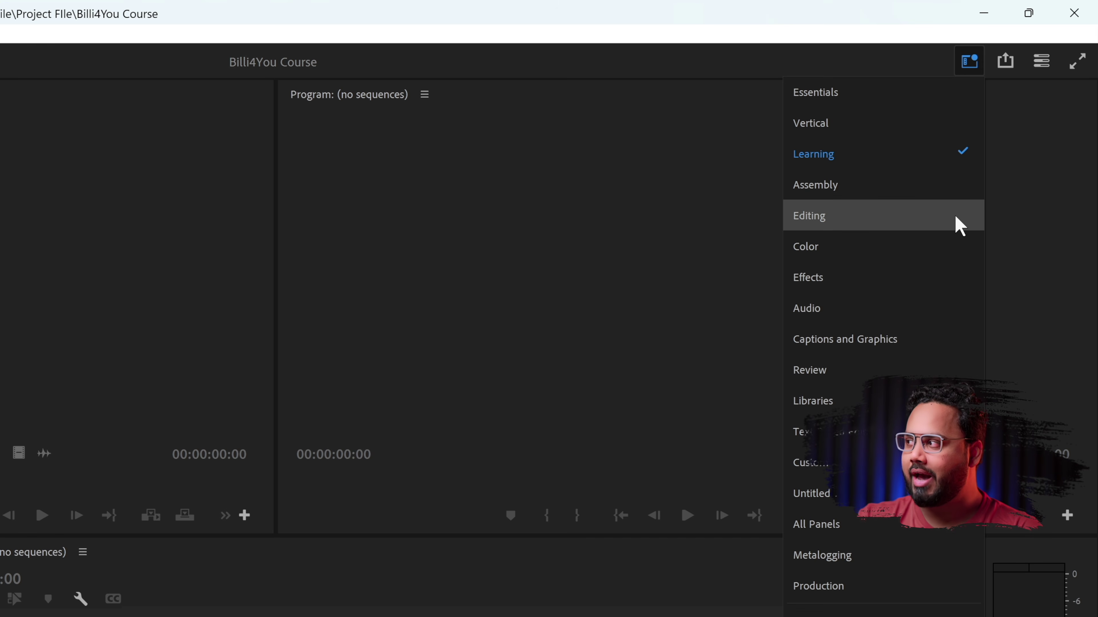
click(960, 225)
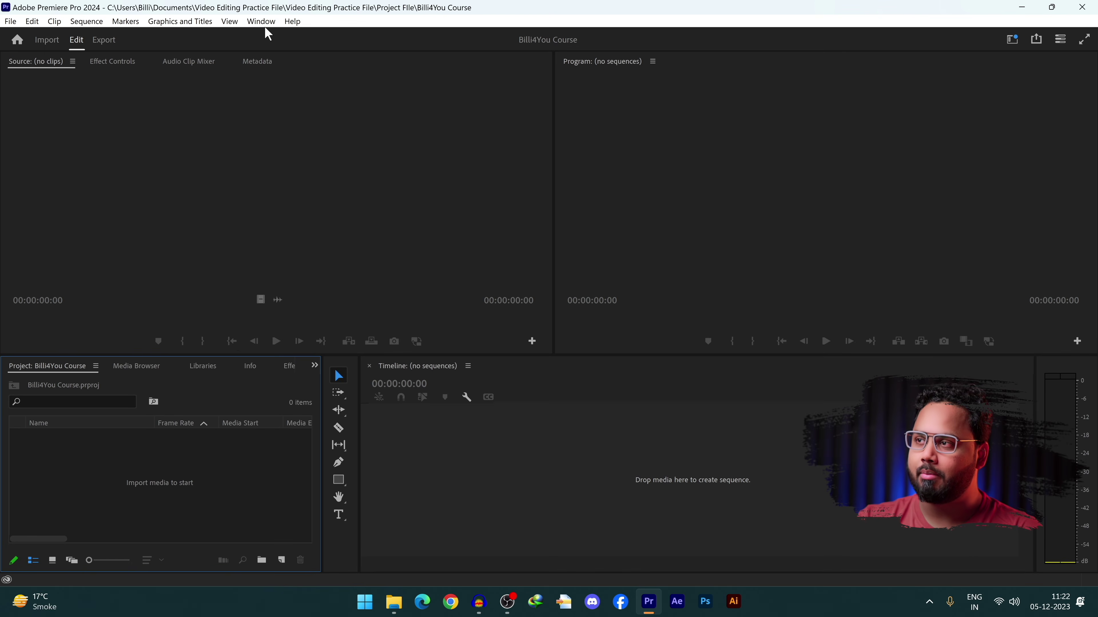
click(262, 22)
mouse_move(271, 35)
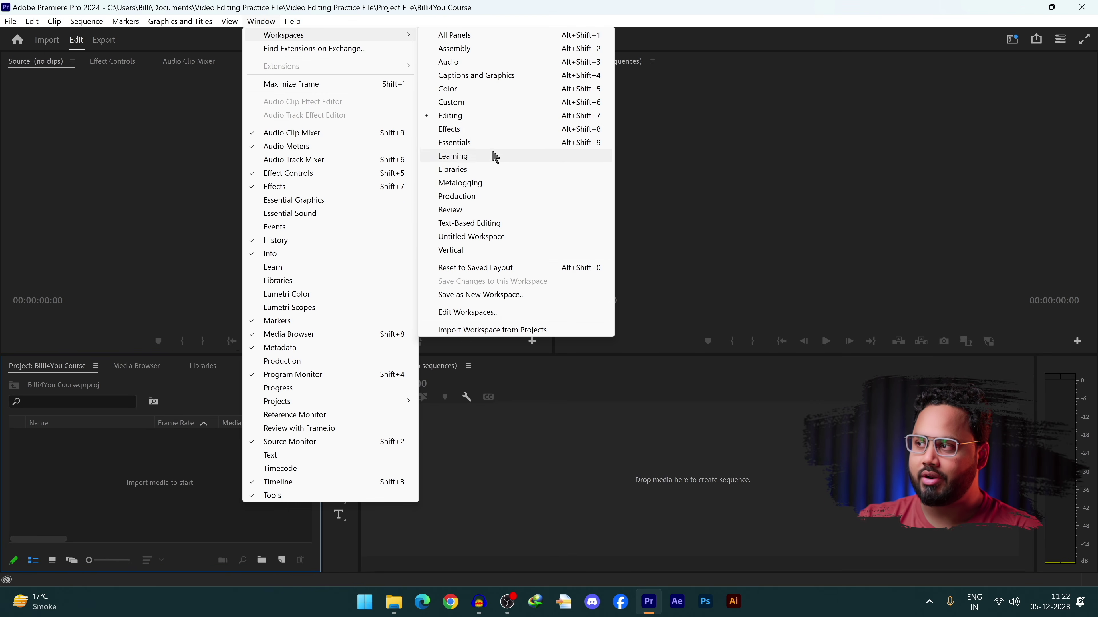
click(515, 122)
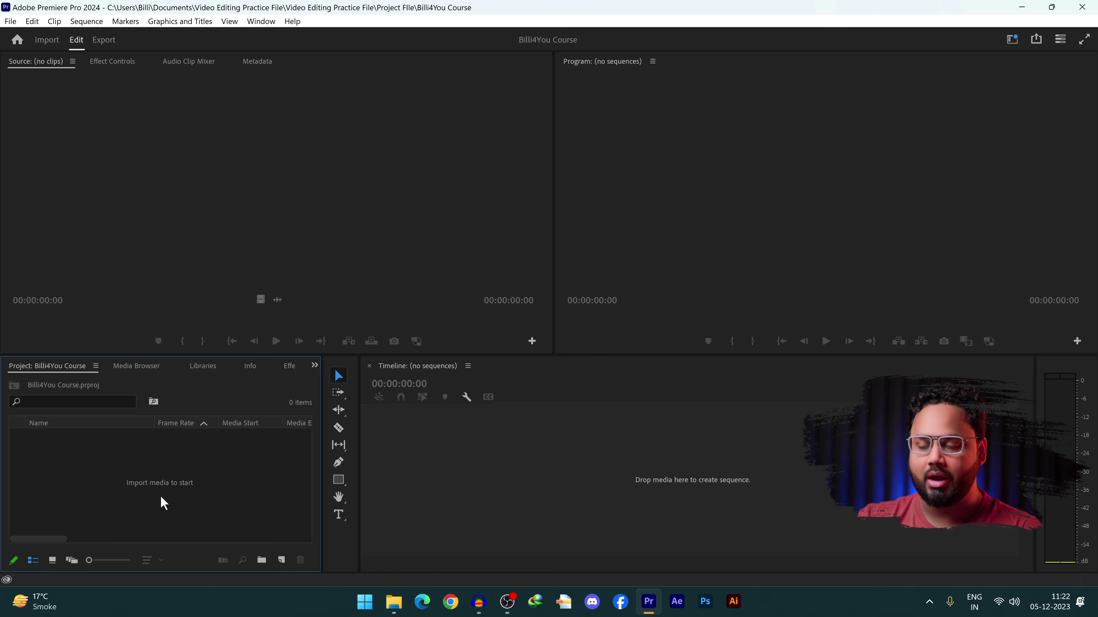
Step: Look over the Project, Source, Timeline and Program panels by activating each one in turn
click(157, 450)
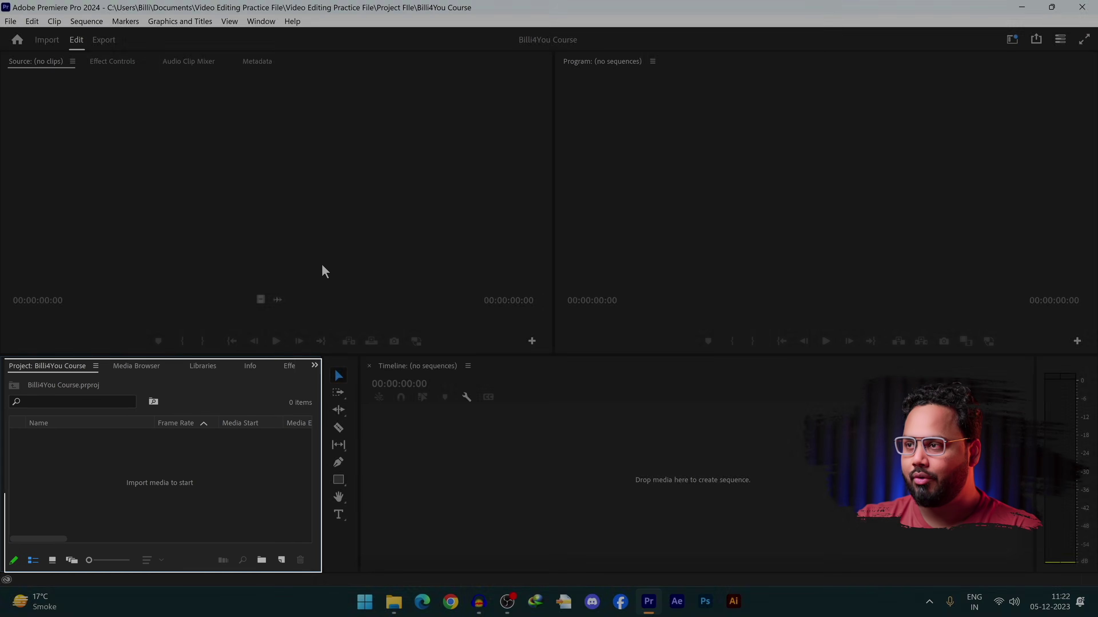
click(264, 179)
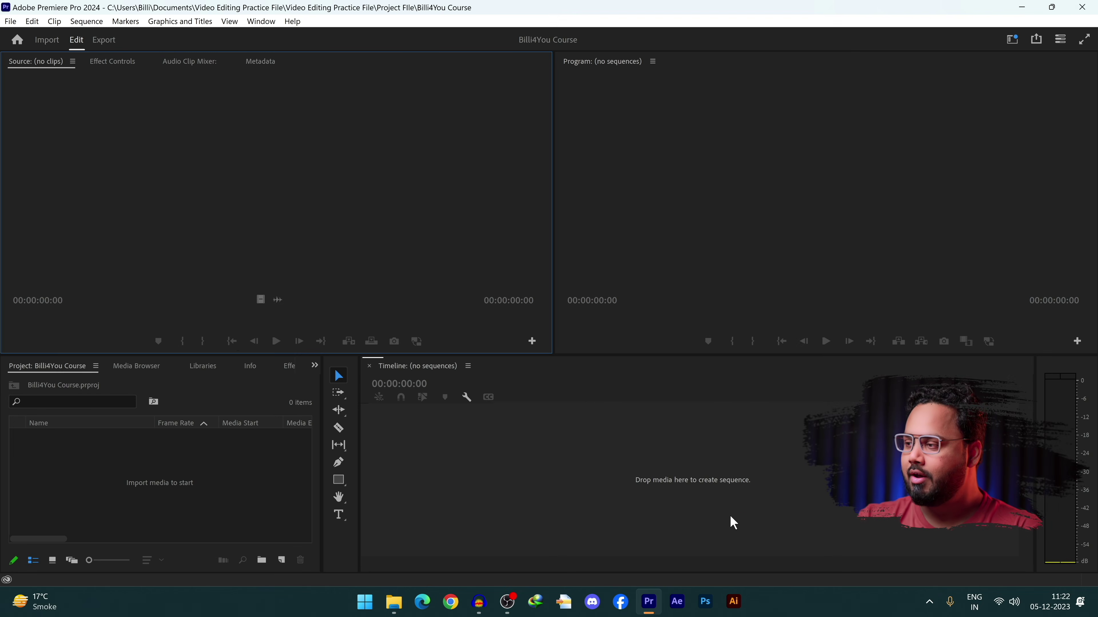
click(685, 491)
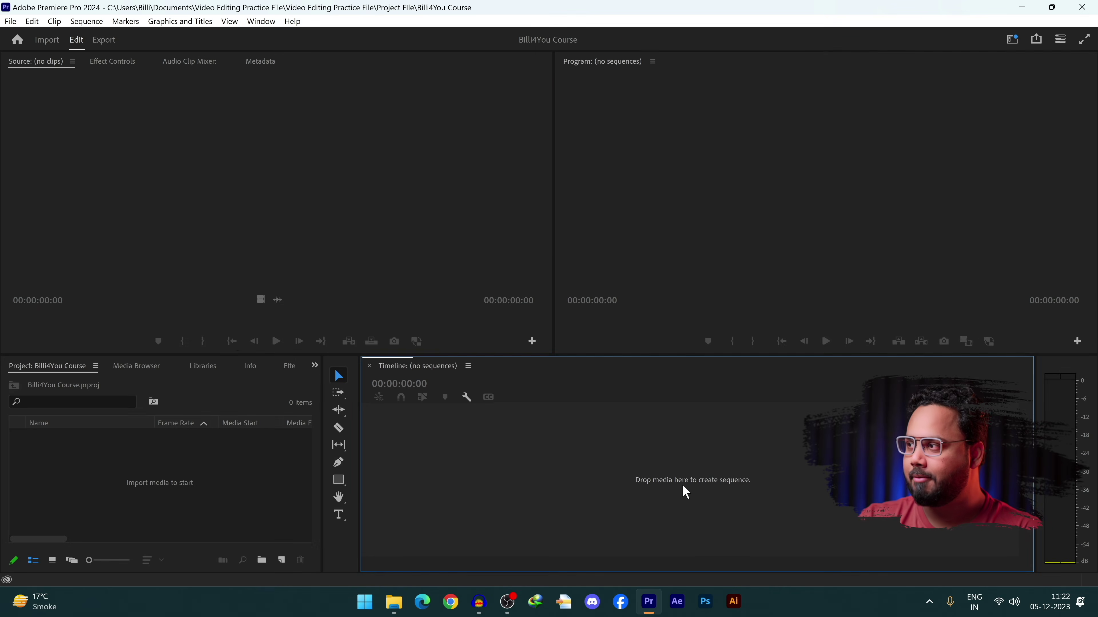
click(830, 171)
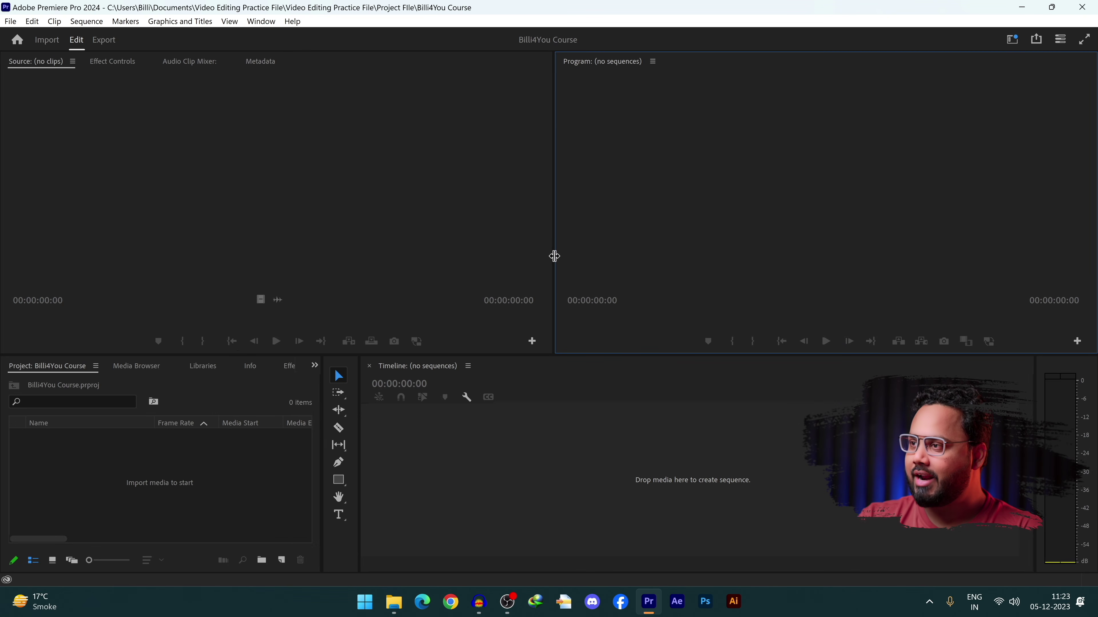
Step: Resize the workspace by moving the divider between the Source and Program monitors and the one above the Timeline
mouse_move(554, 255)
mouse_down()
mouse_move(414, 270)
mouse_move(544, 273)
mouse_up()
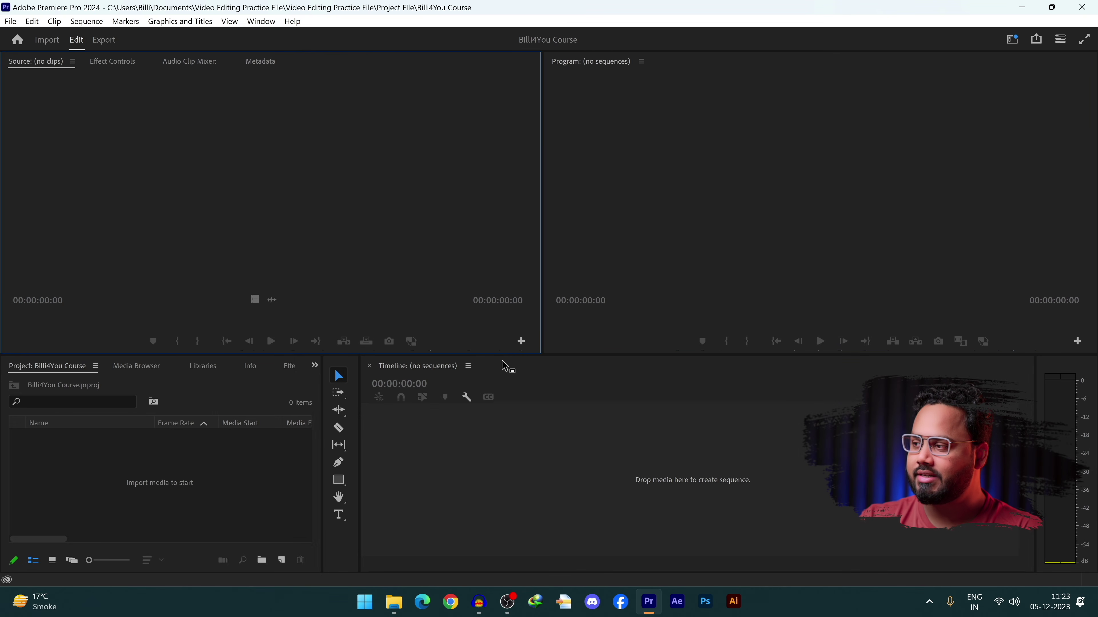
drag(502, 353, 503, 339)
drag(523, 394, 544, 375)
Step: Dock the Tools panel between the Source and Program monitors and narrow it to a single column
click(352, 395)
drag(352, 394, 535, 245)
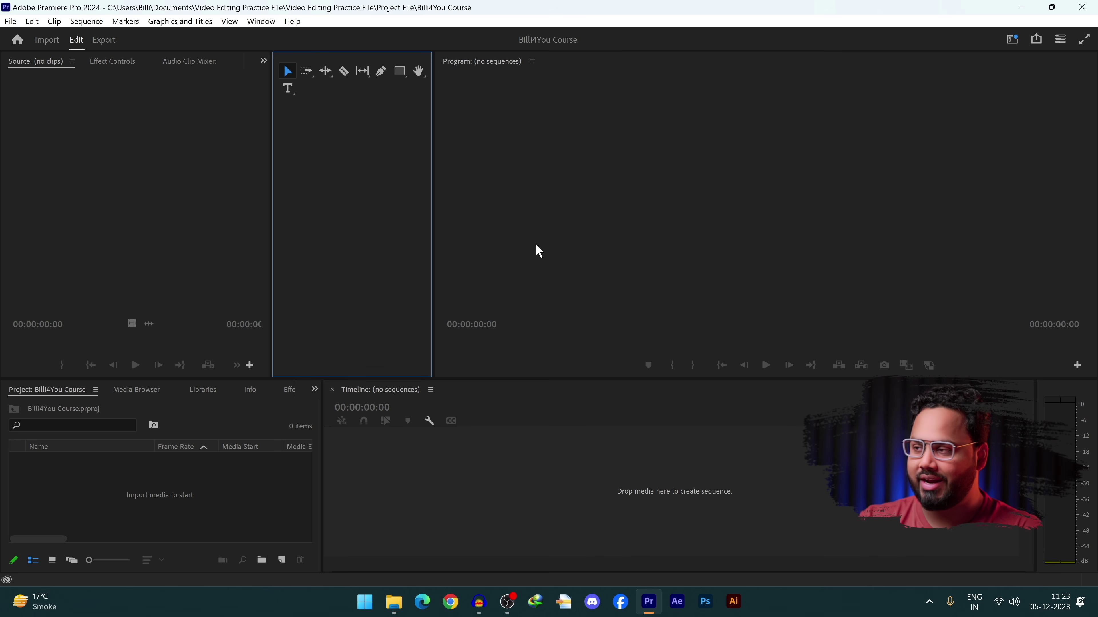
drag(434, 313, 273, 304)
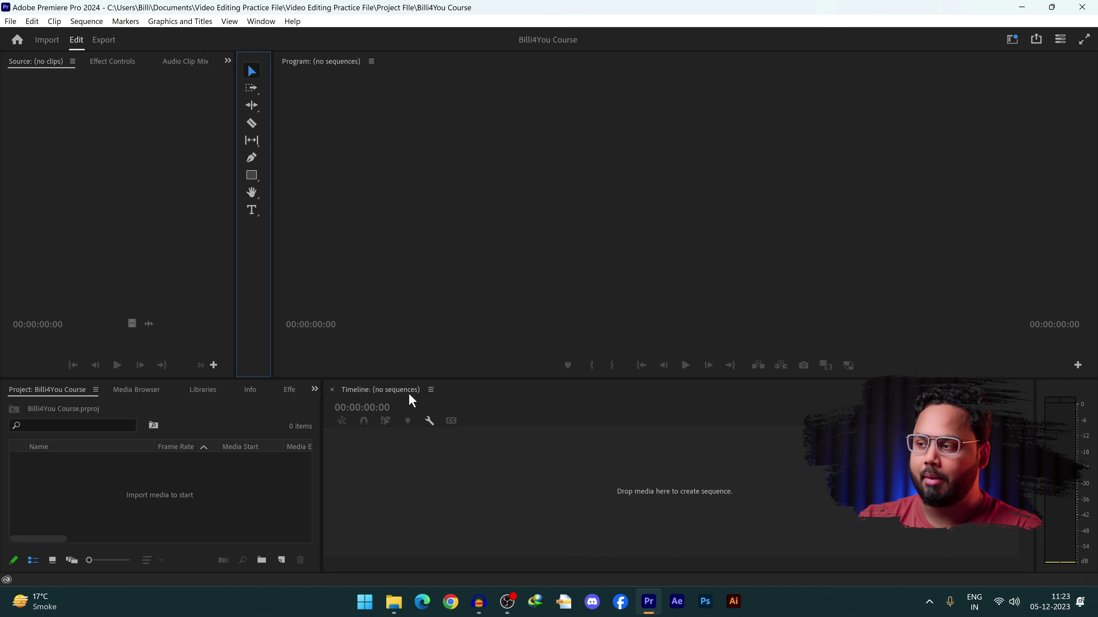
Step: Close the Timeline panel, and undock the Program monitor into a floating window and close it
click(430, 389)
click(520, 93)
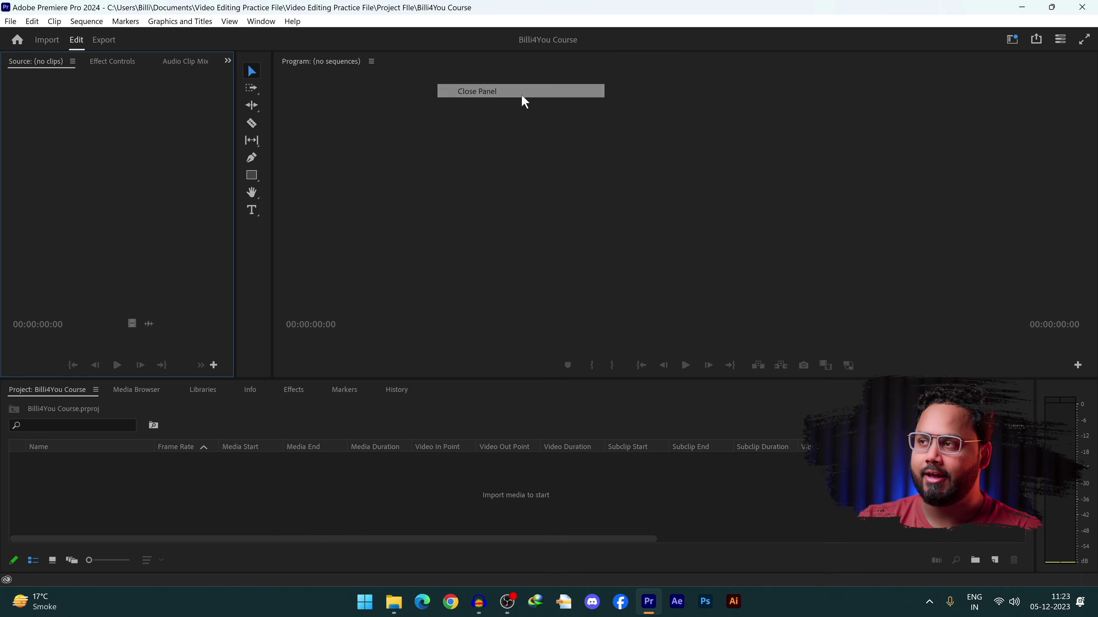
click(372, 62)
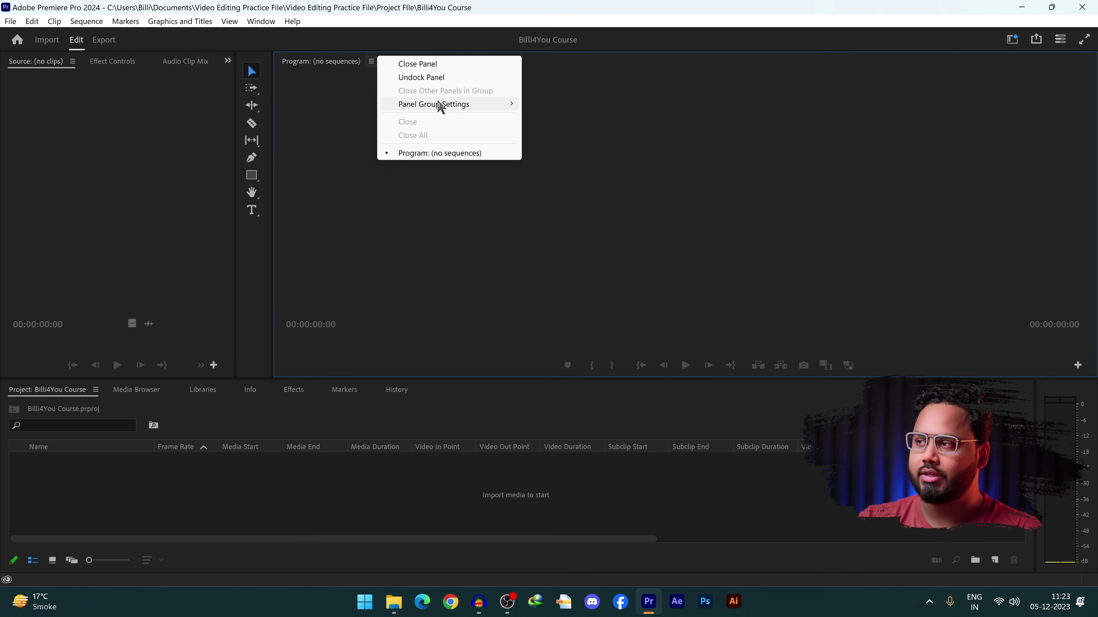
click(438, 76)
drag(433, 375, 281, 176)
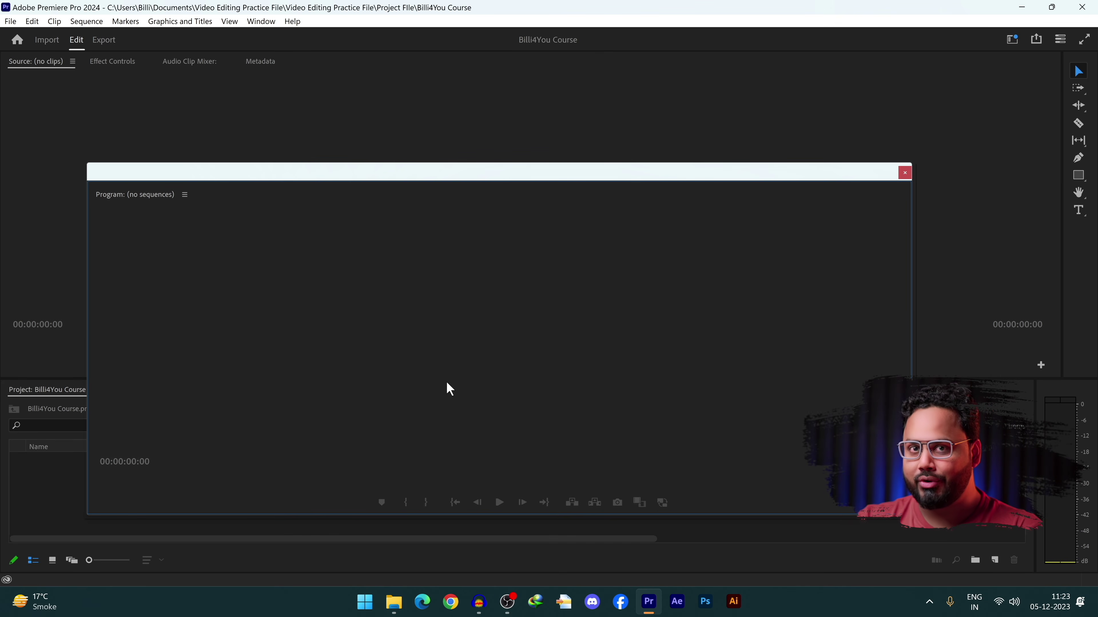
click(904, 172)
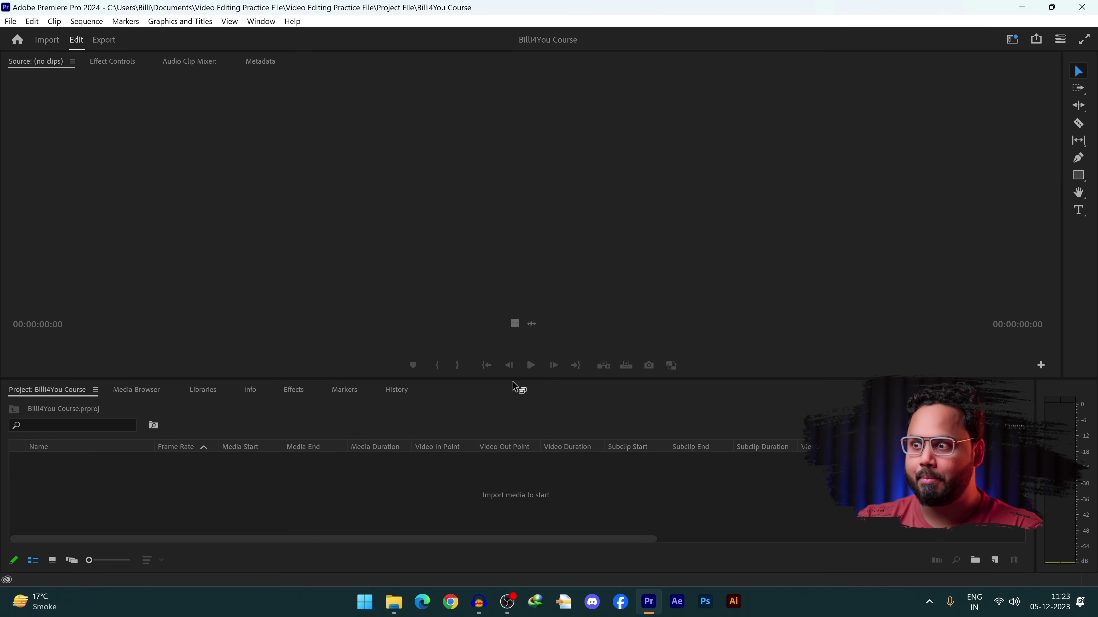
Step: Reset the Editing workspace to its saved layout to restore the closed and moved panels
click(261, 21)
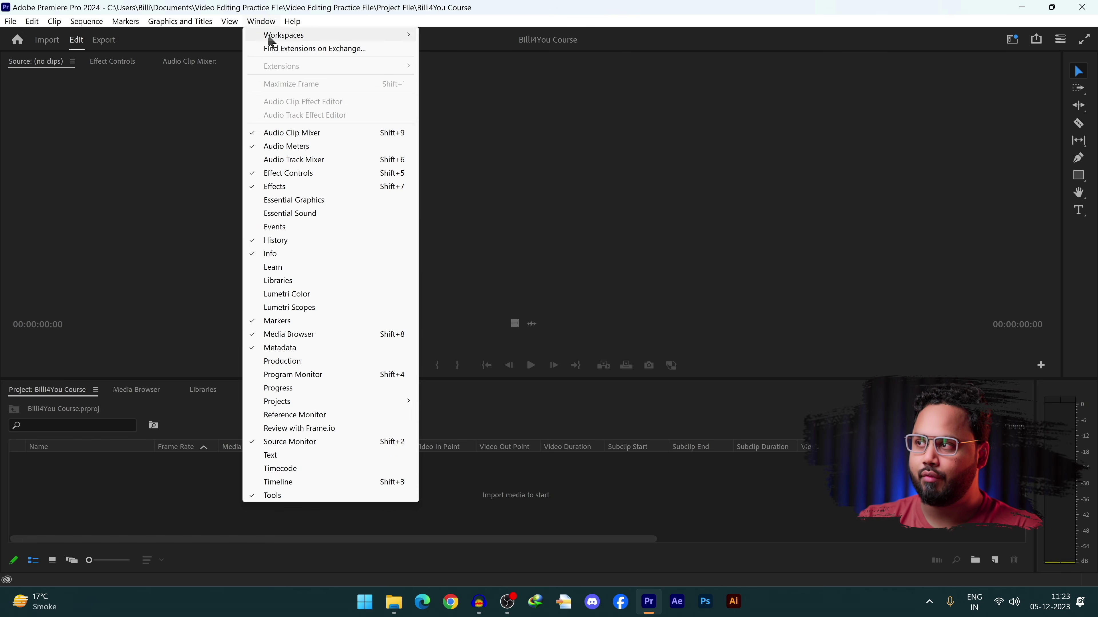
mouse_move(270, 35)
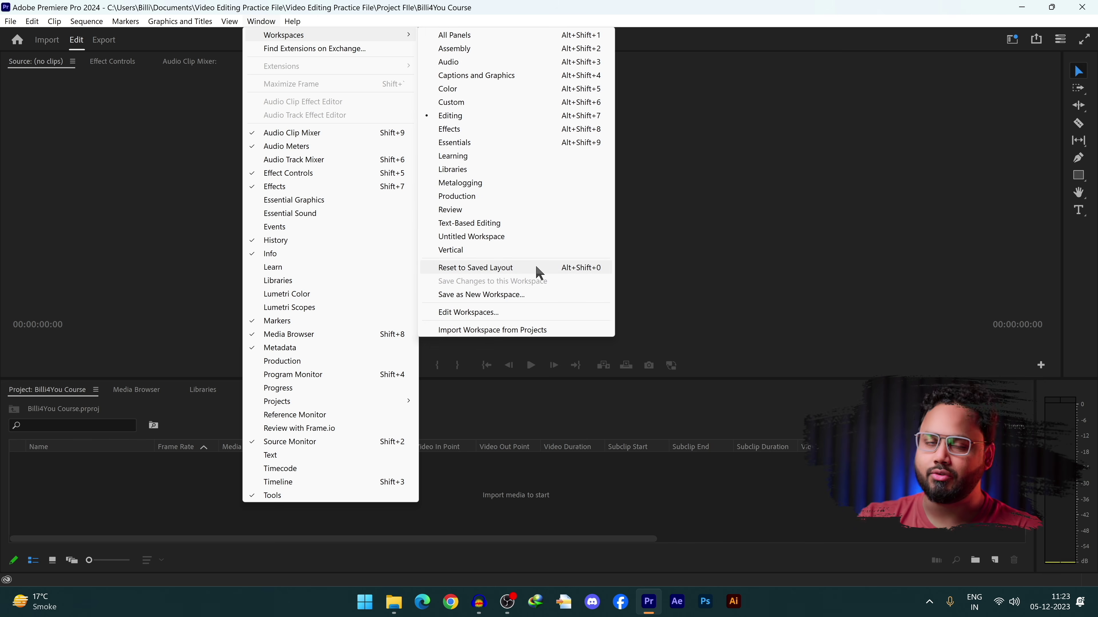
click(475, 268)
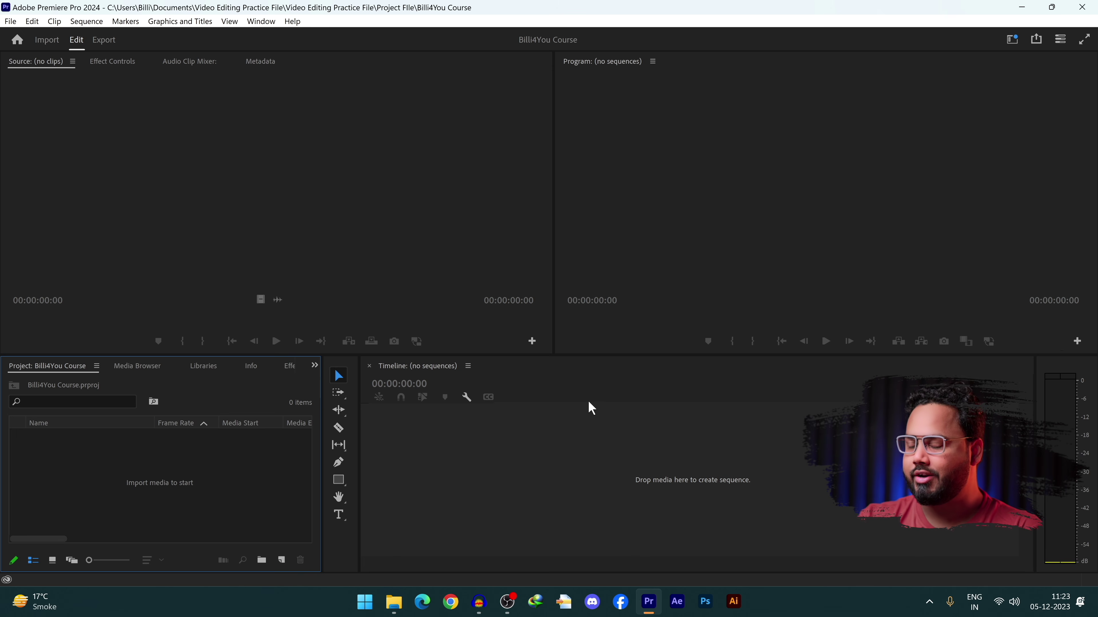
Step: Activate the Timeline panel and close it
click(261, 22)
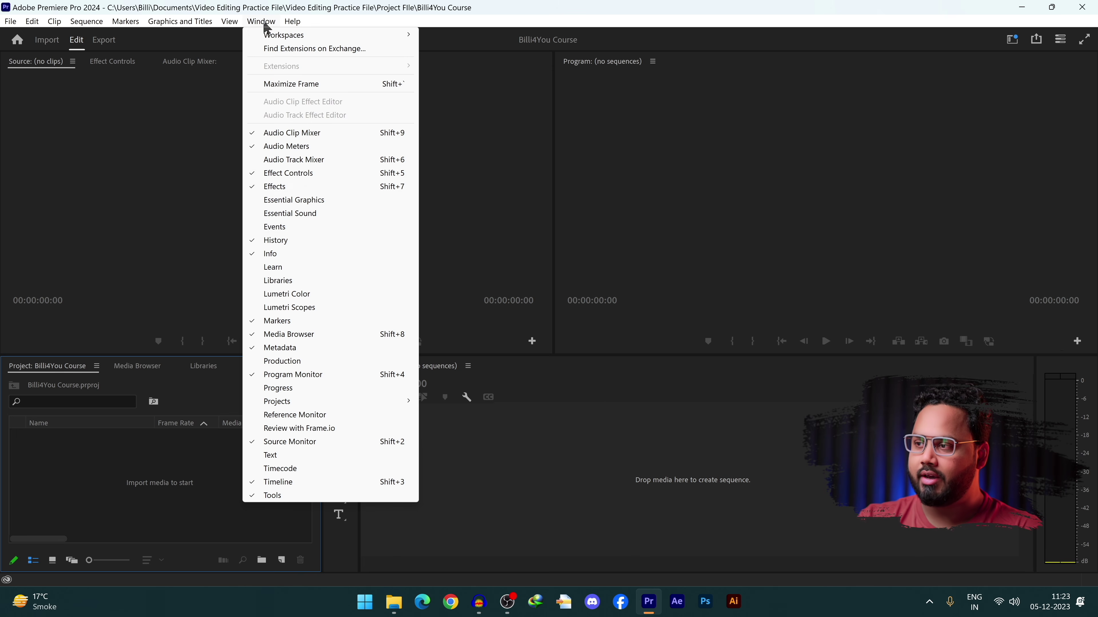
click(305, 480)
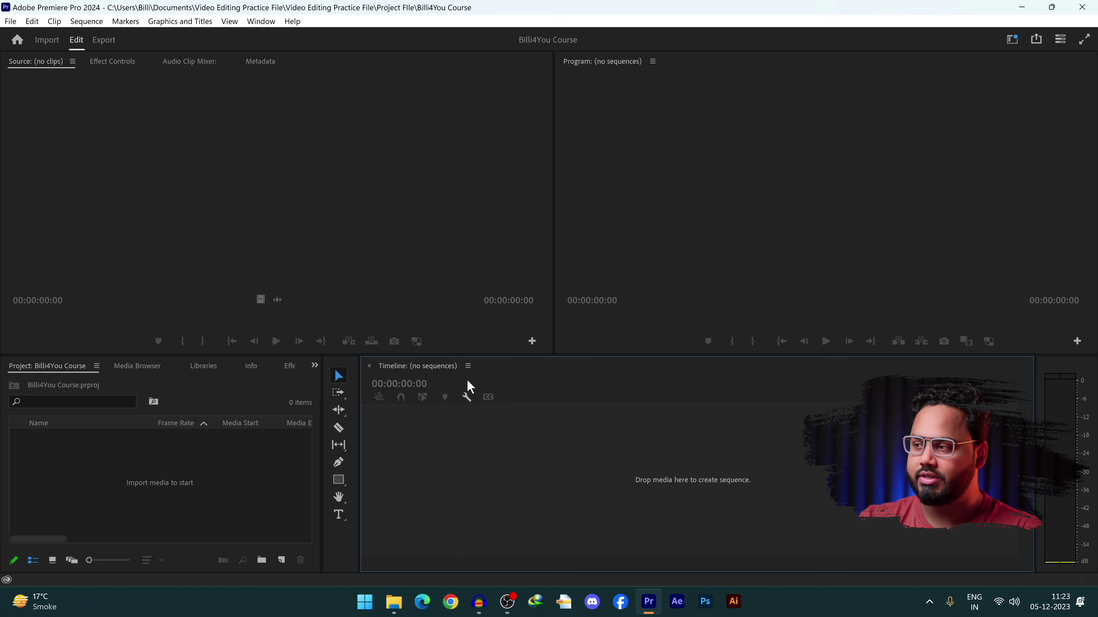
click(469, 367)
click(544, 68)
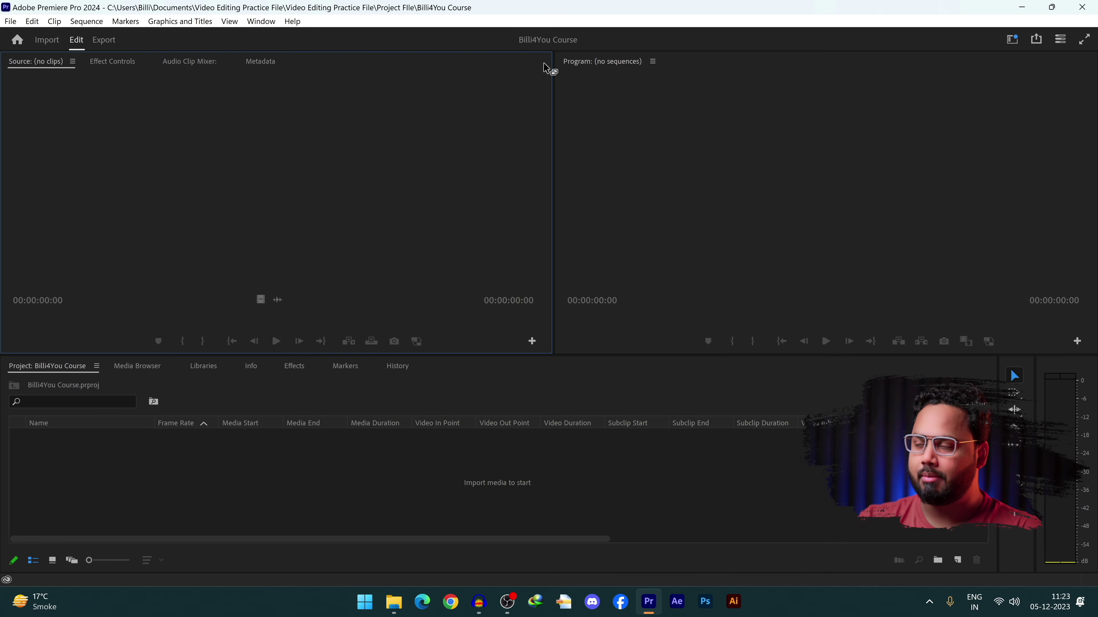
Step: Reopen the Timeline panel and dock it as a tab in the Project panel group
click(261, 22)
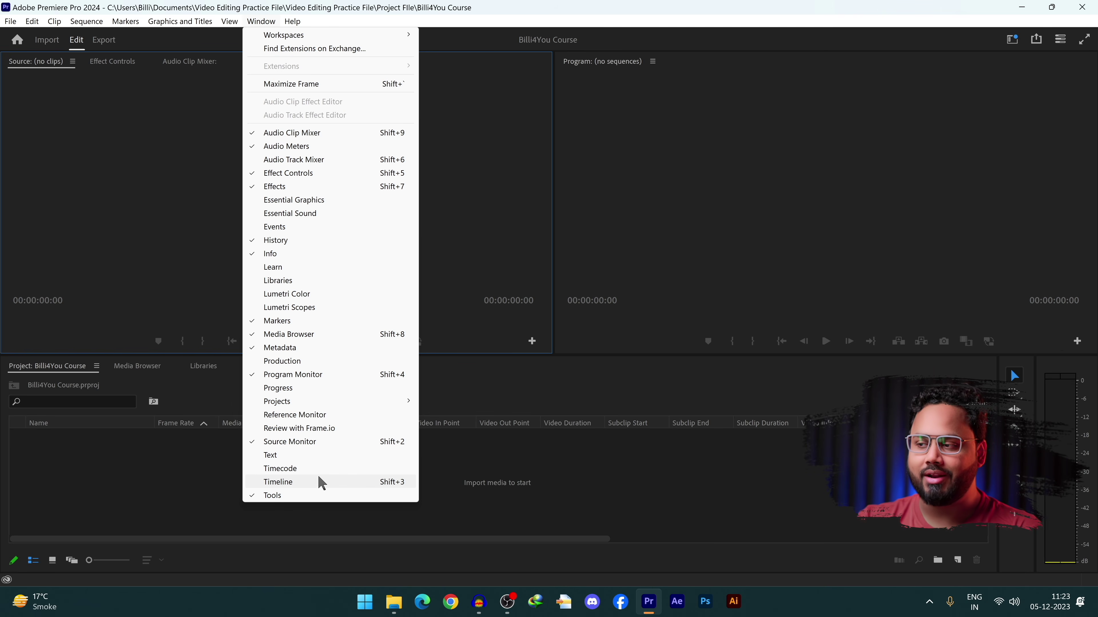
click(324, 485)
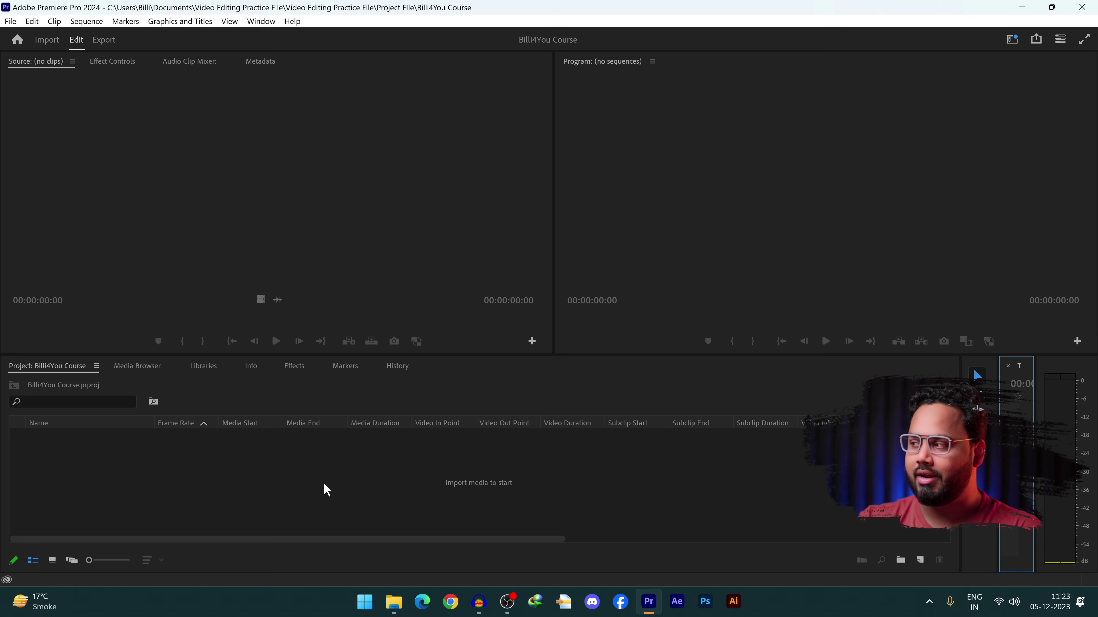
drag(1028, 373, 476, 376)
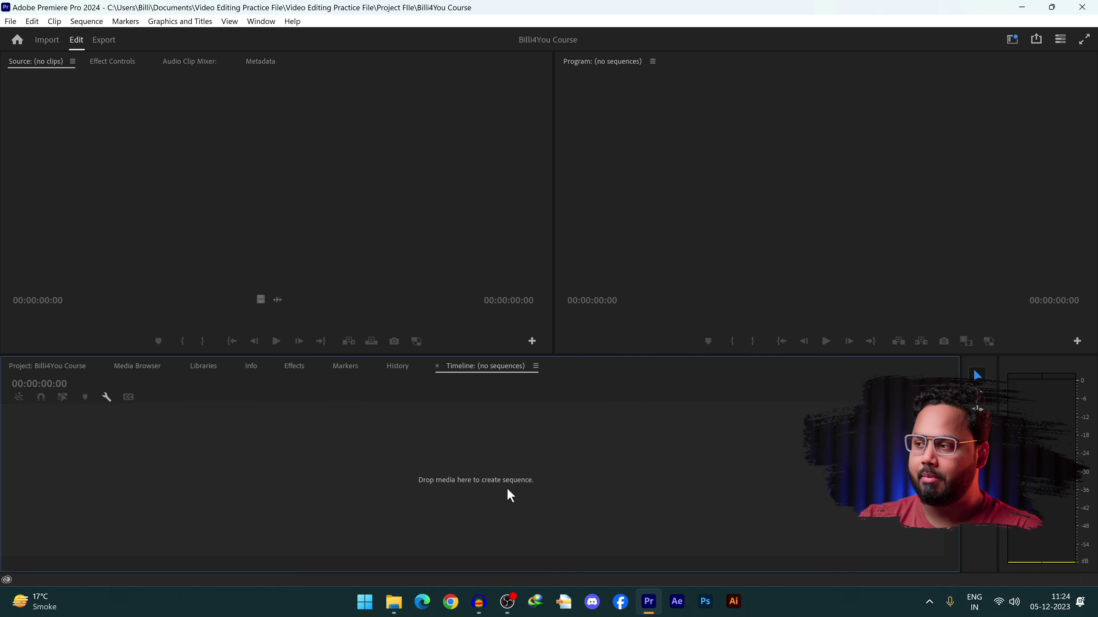
Step: Restore the saved layout of the Editing workspace
click(1011, 40)
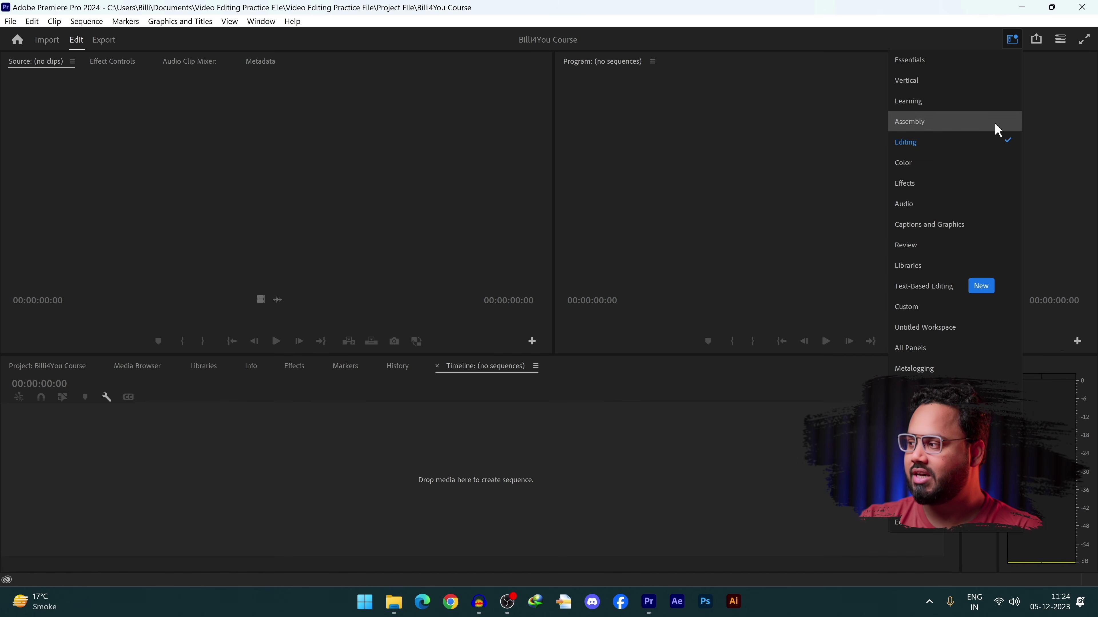
click(916, 394)
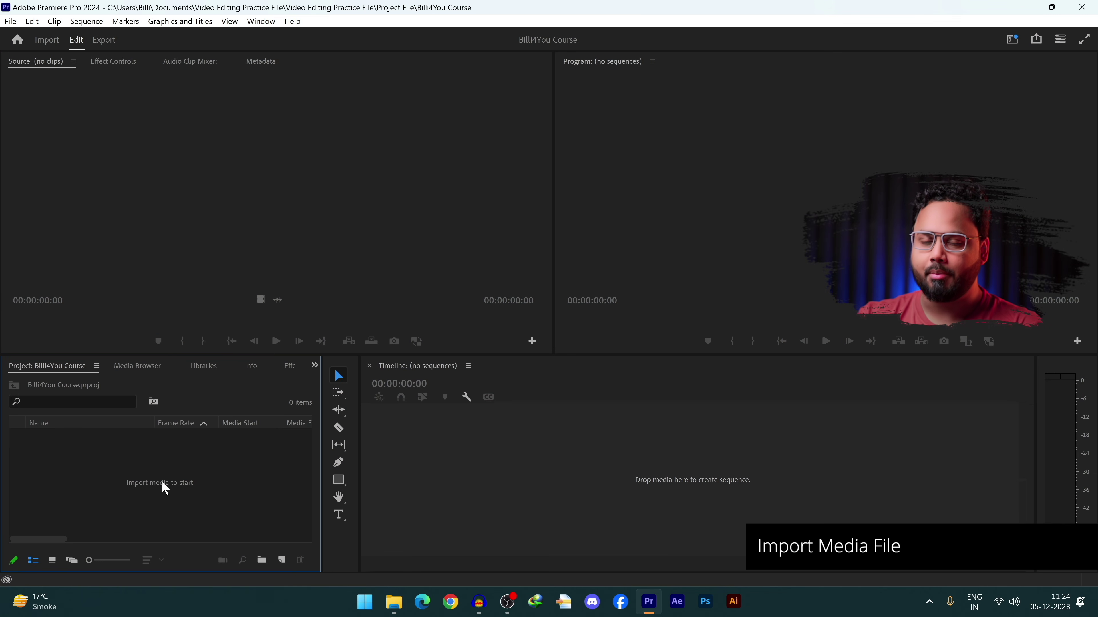
Step: Import all six media files from the Color Correction folder into the project
double_click(159, 486)
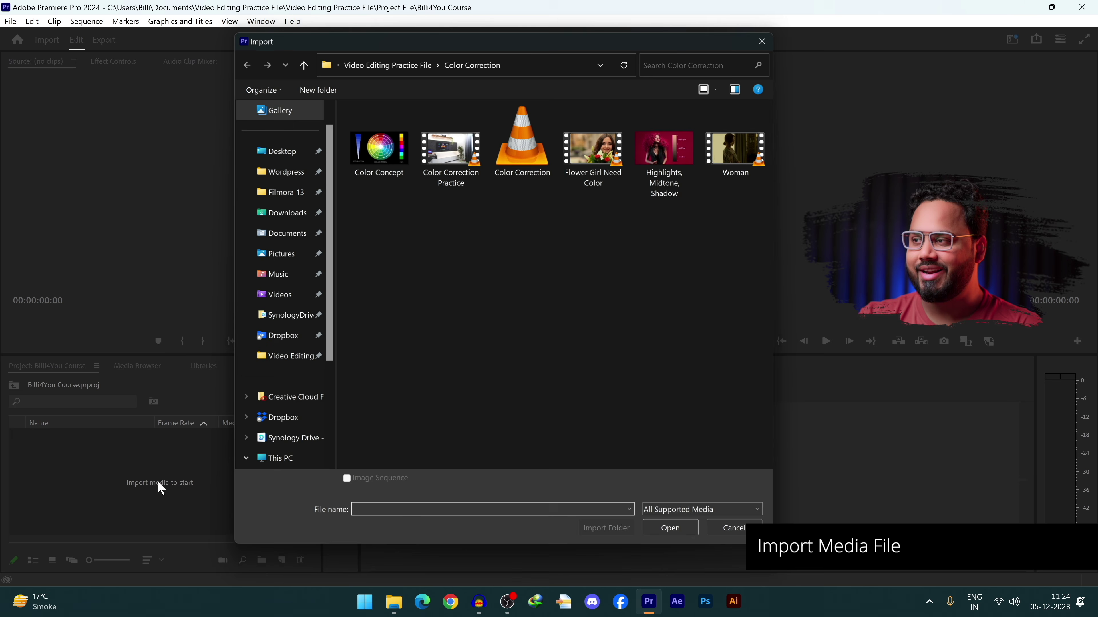
click(277, 356)
double_click(487, 172)
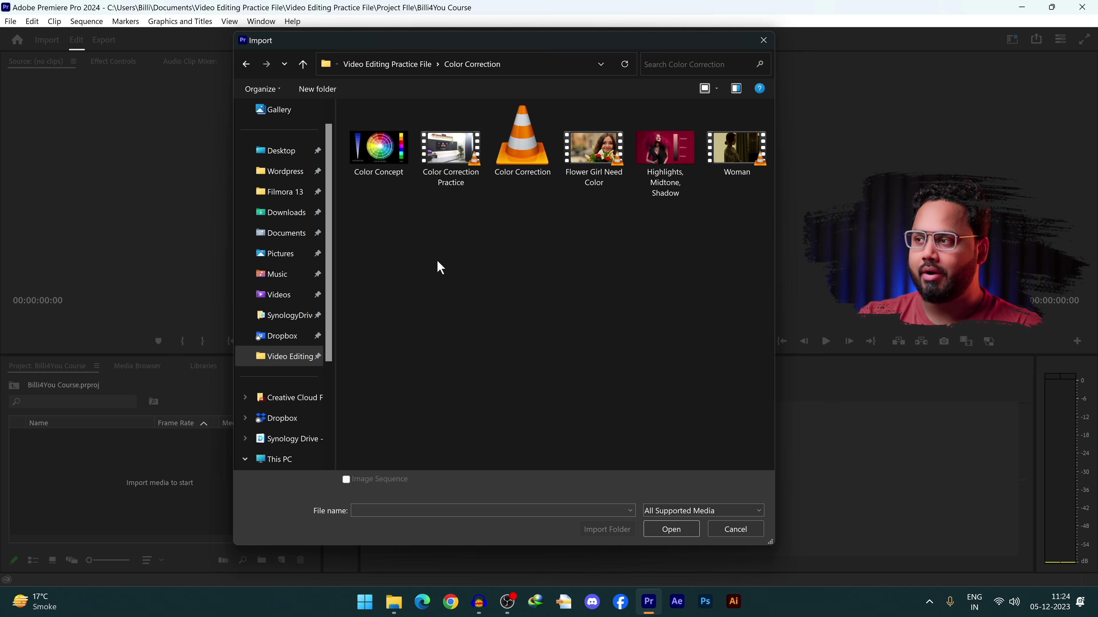
drag(350, 212, 743, 160)
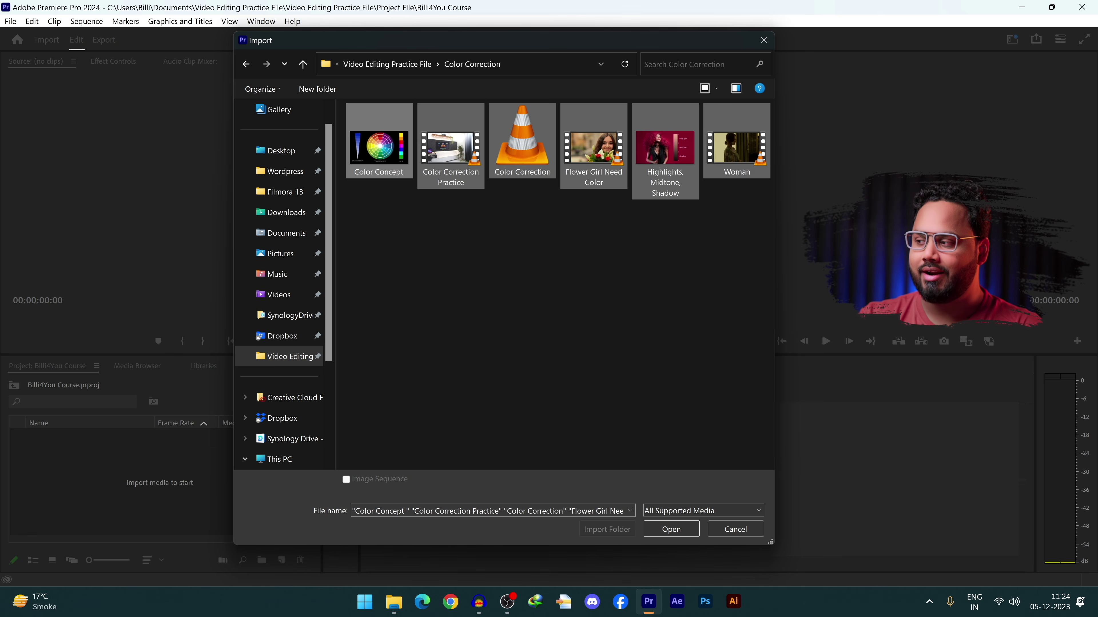
click(674, 532)
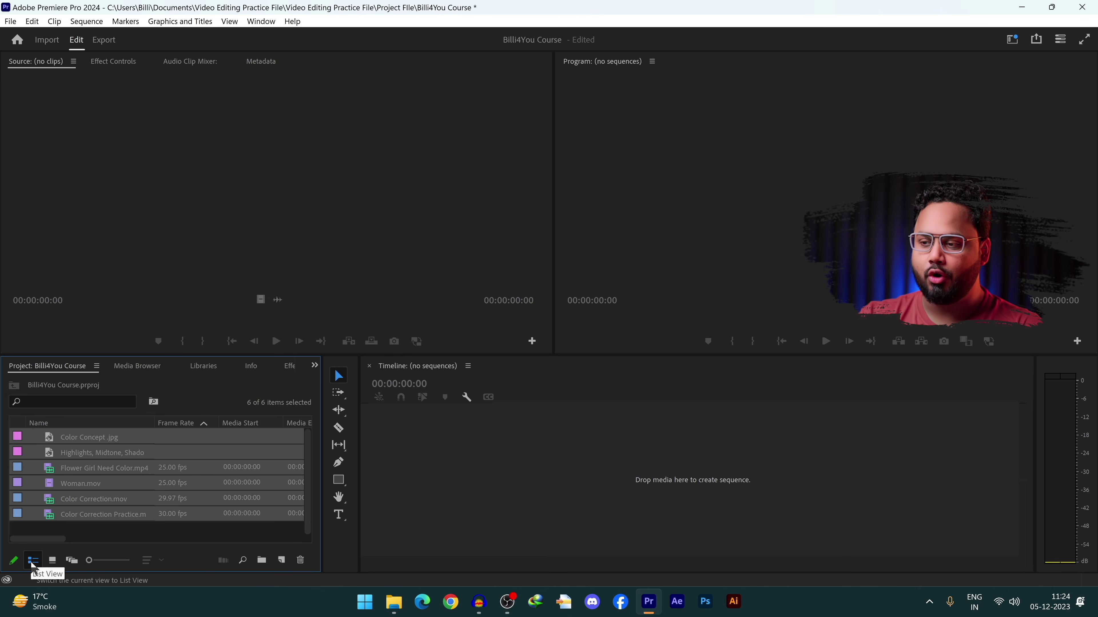
Step: Compare the list and icon views of the imported clips, checking the metadata columns, thumbnail size control and sort options
click(53, 560)
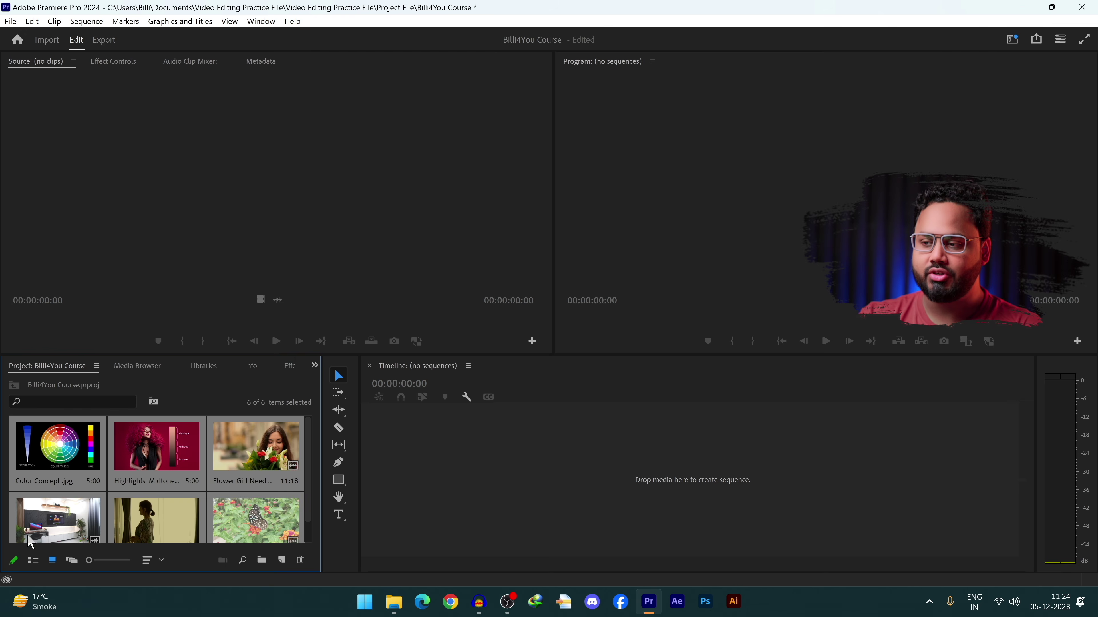
click(33, 560)
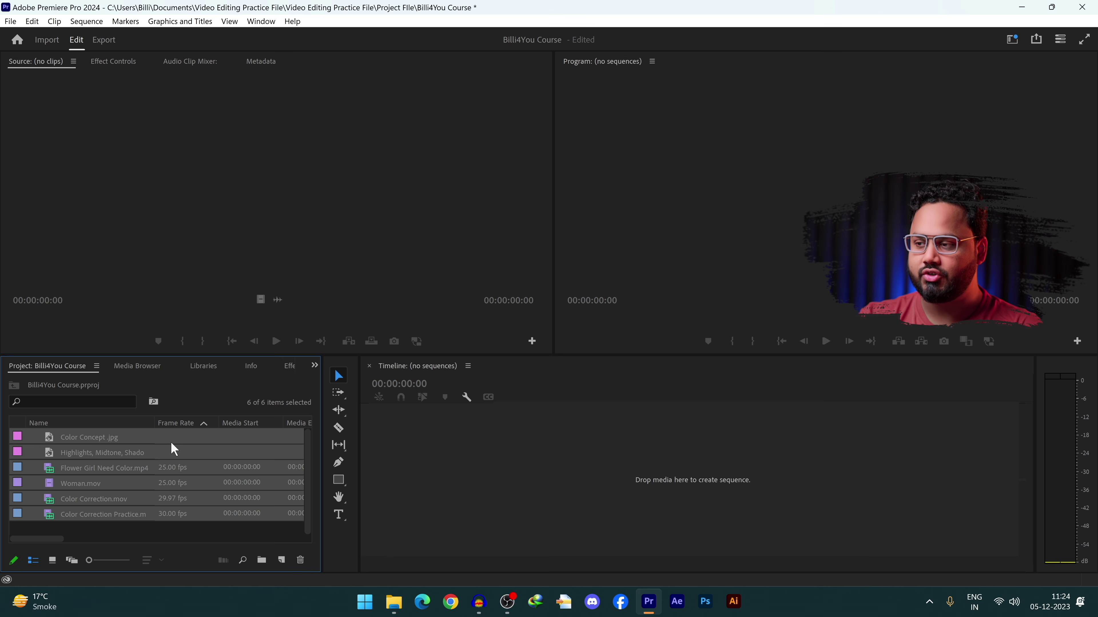
drag(48, 537, 160, 541)
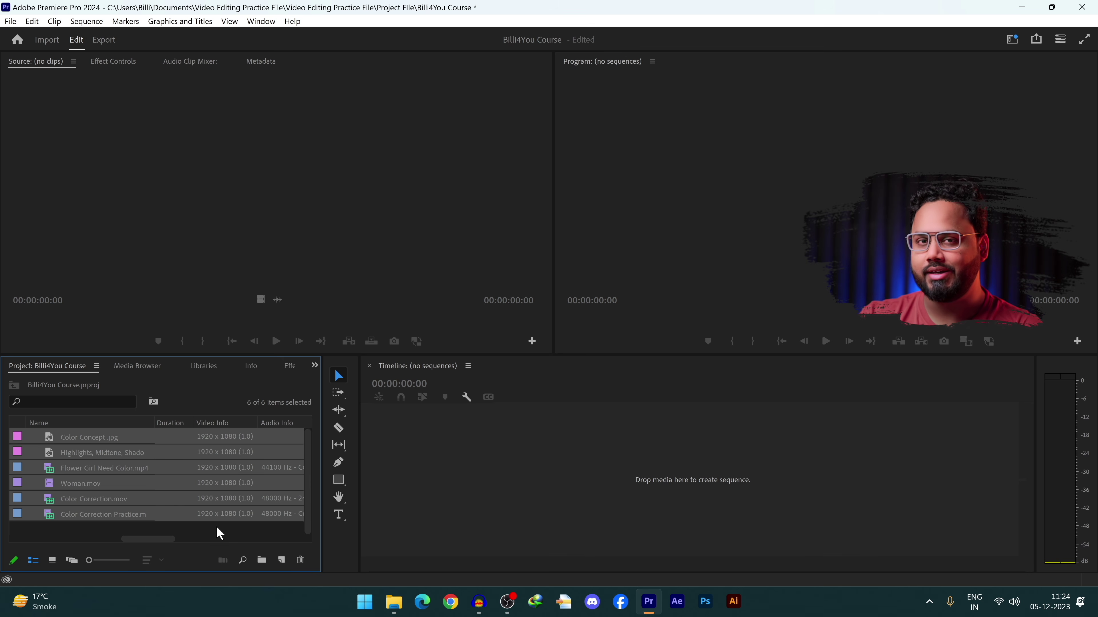
click(52, 560)
mouse_move(89, 561)
mouse_down()
mouse_move(112, 562)
mouse_move(89, 562)
mouse_up()
click(161, 560)
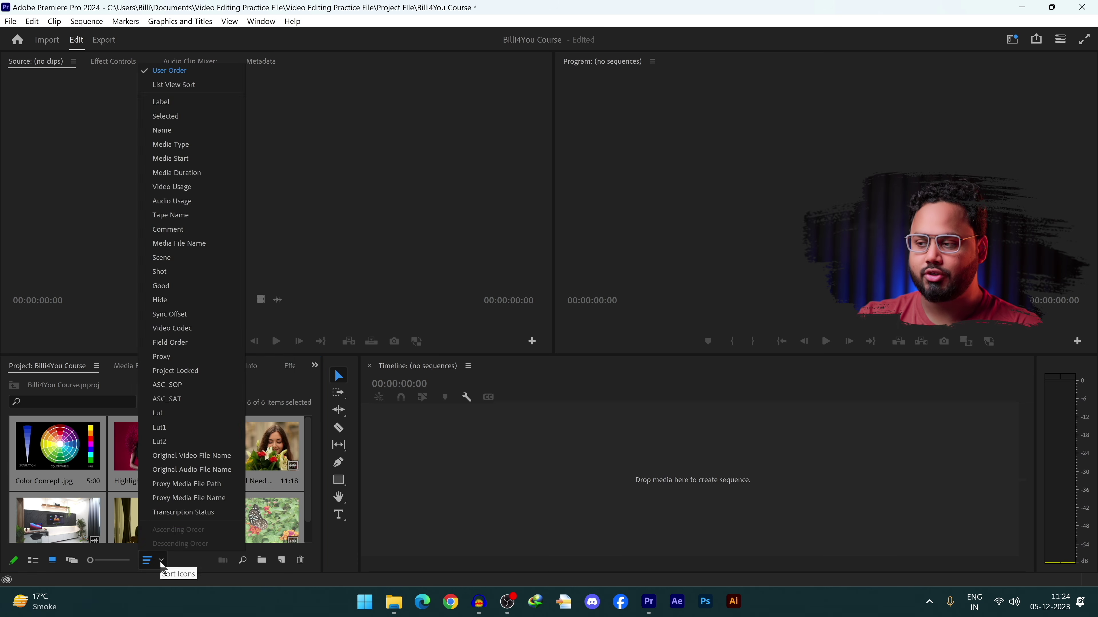
click(160, 561)
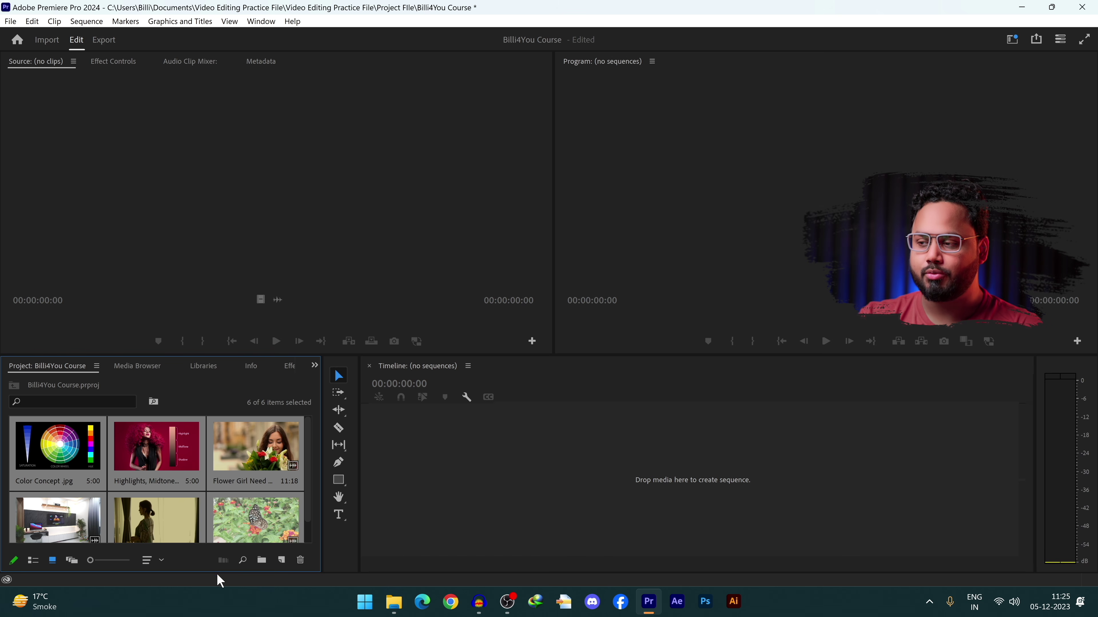
Step: Create a new bin named Videos in the project
click(262, 560)
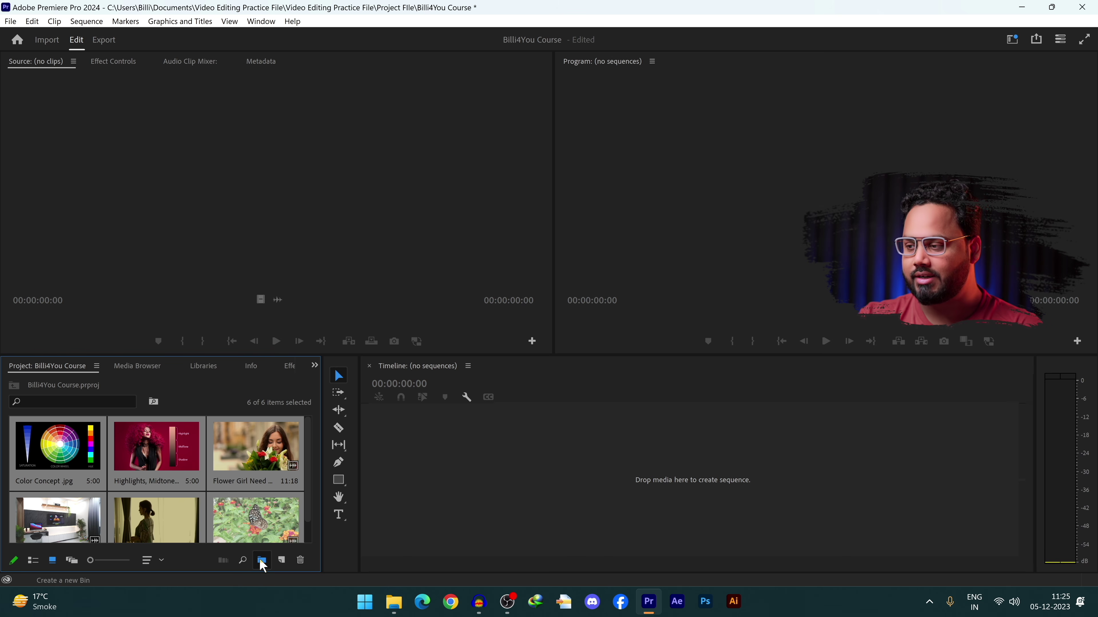
click(47, 533)
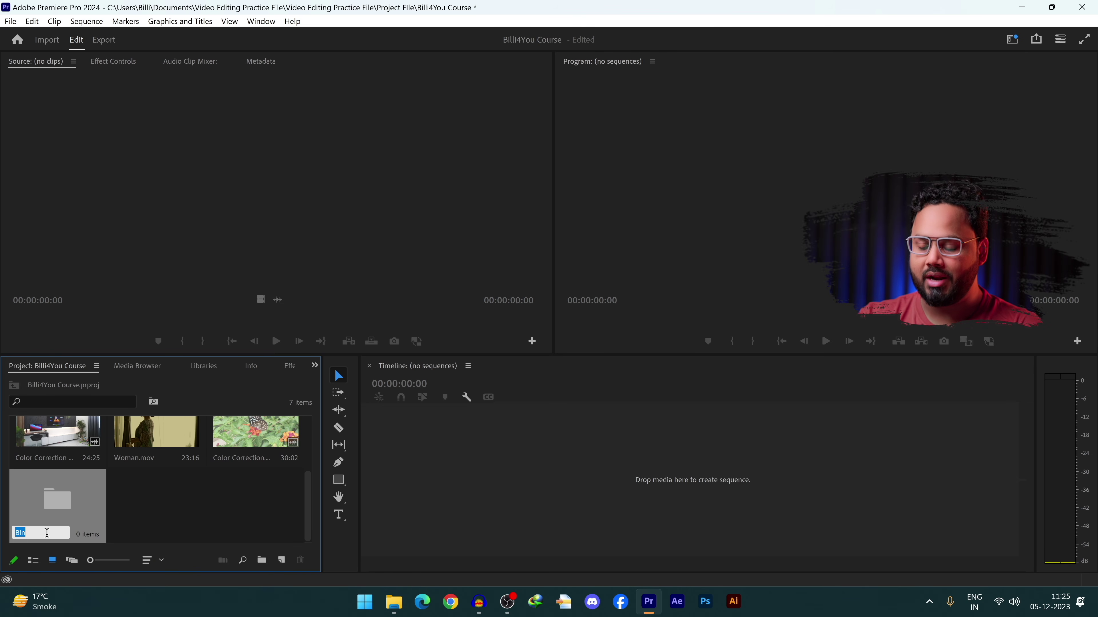
text(Videos)
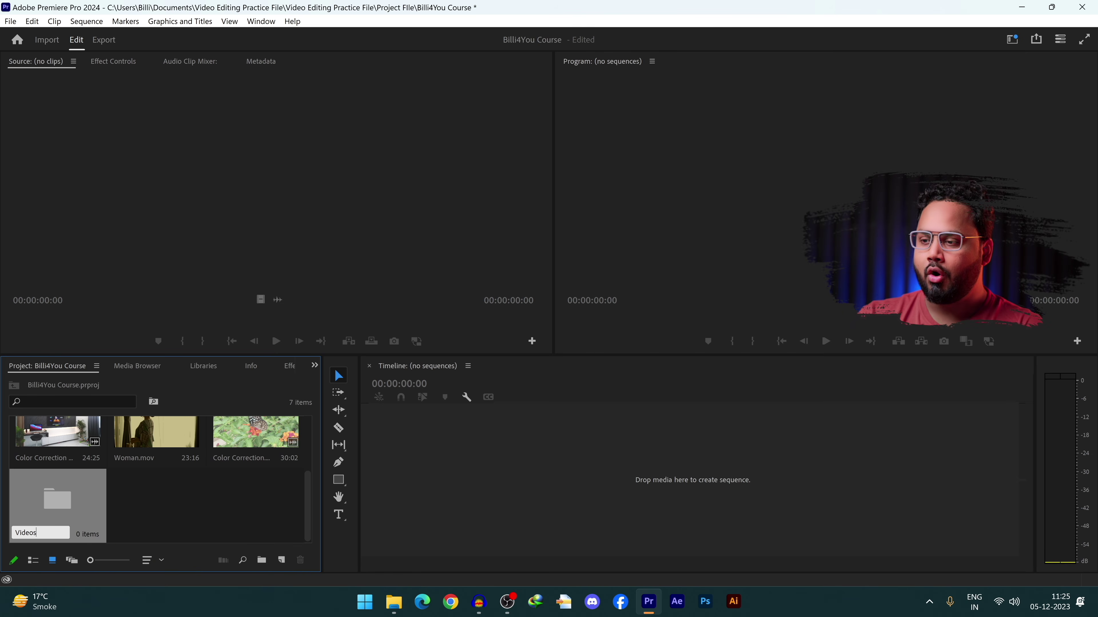
key(Return)
Step: Show the project items as a list and move Flower Girl Need Color.mp4, Color Correction.mov and the Color Correction Practice clip into the Videos bin
click(32, 560)
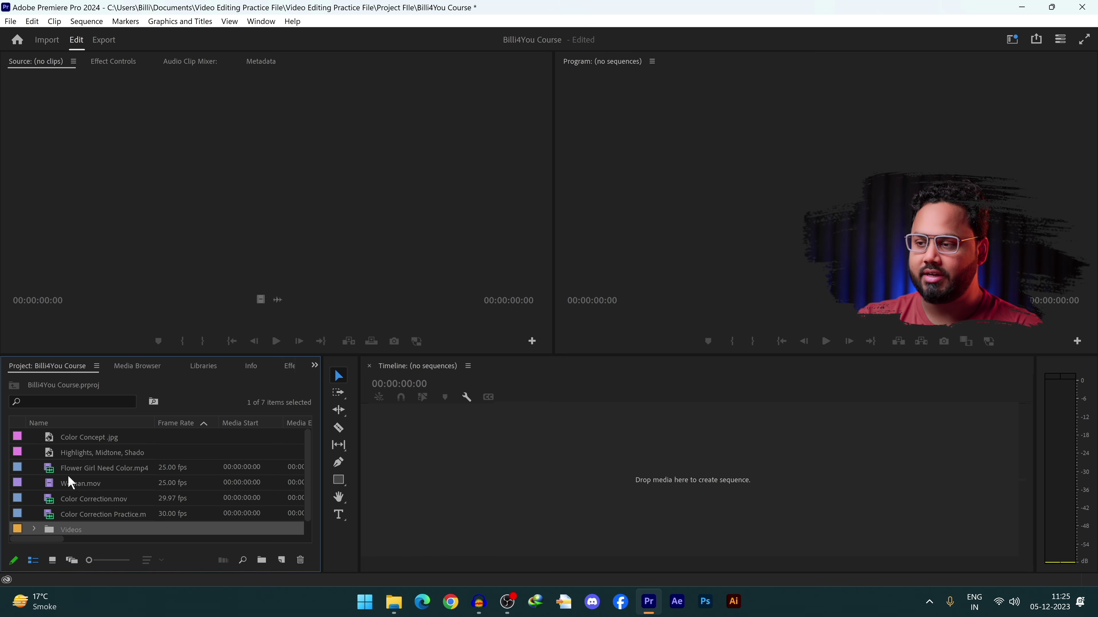
click(82, 468)
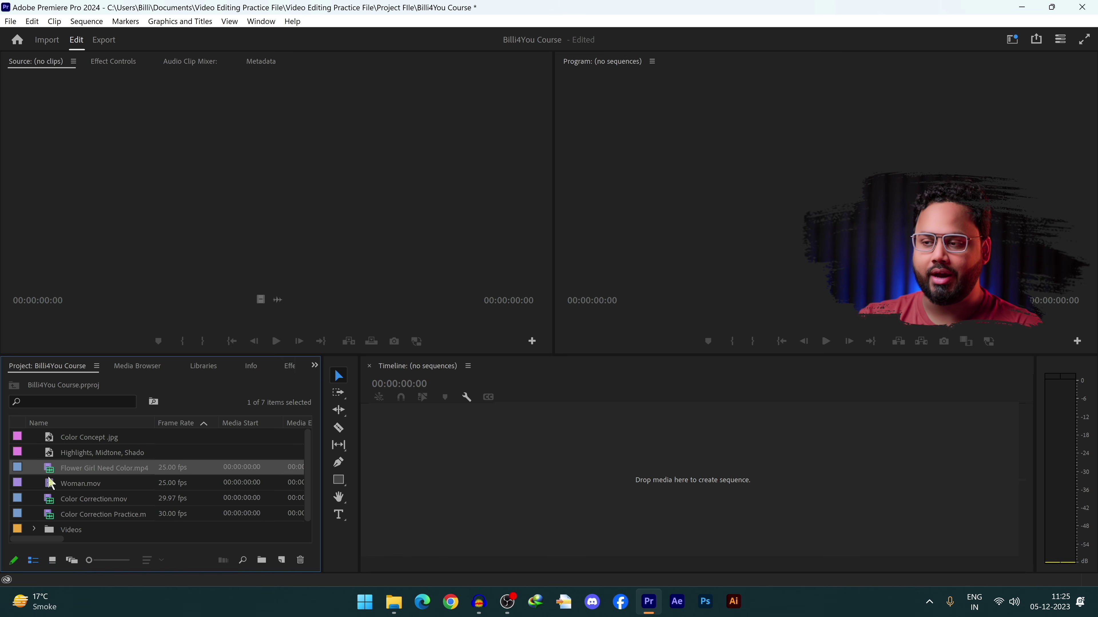
click(72, 484)
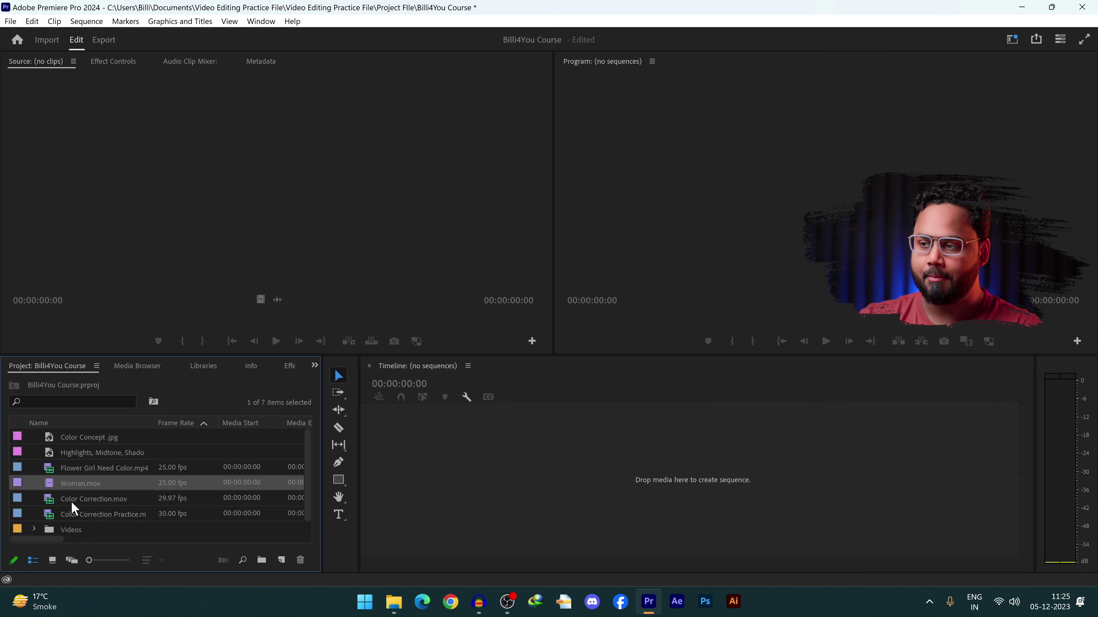
click(72, 514)
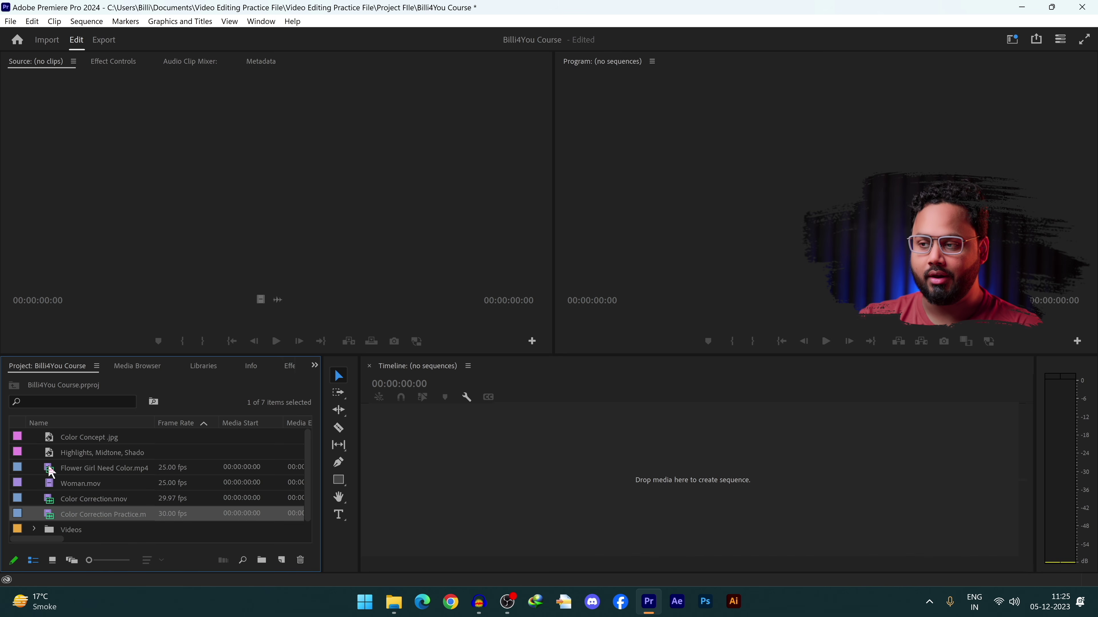
click(94, 469)
ctrl+click(91, 498)
ctrl+click(90, 514)
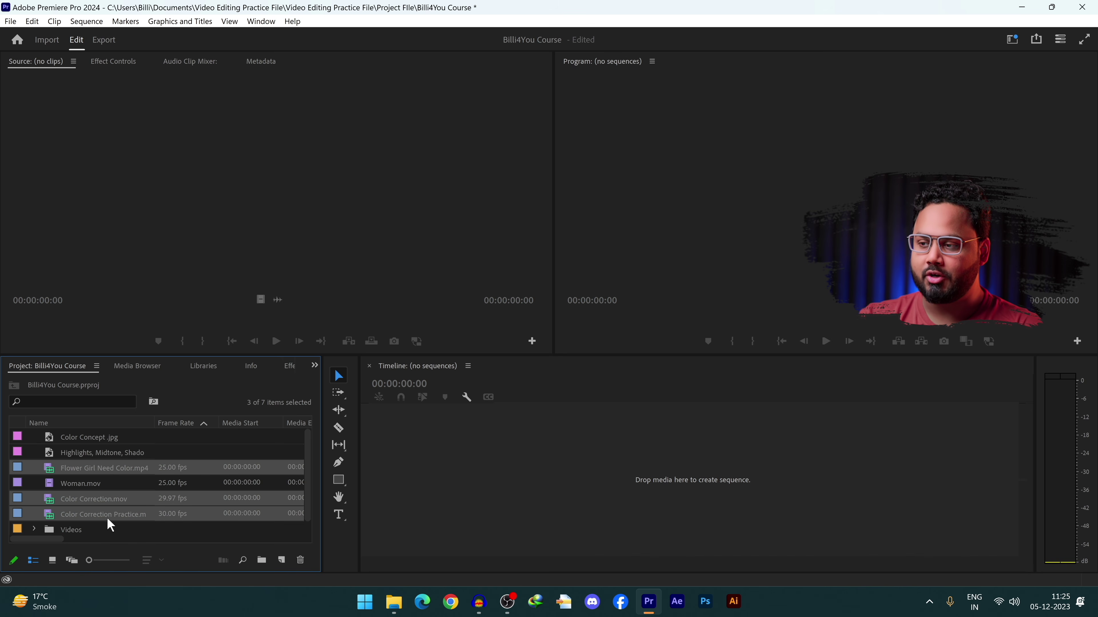
drag(68, 527, 53, 515)
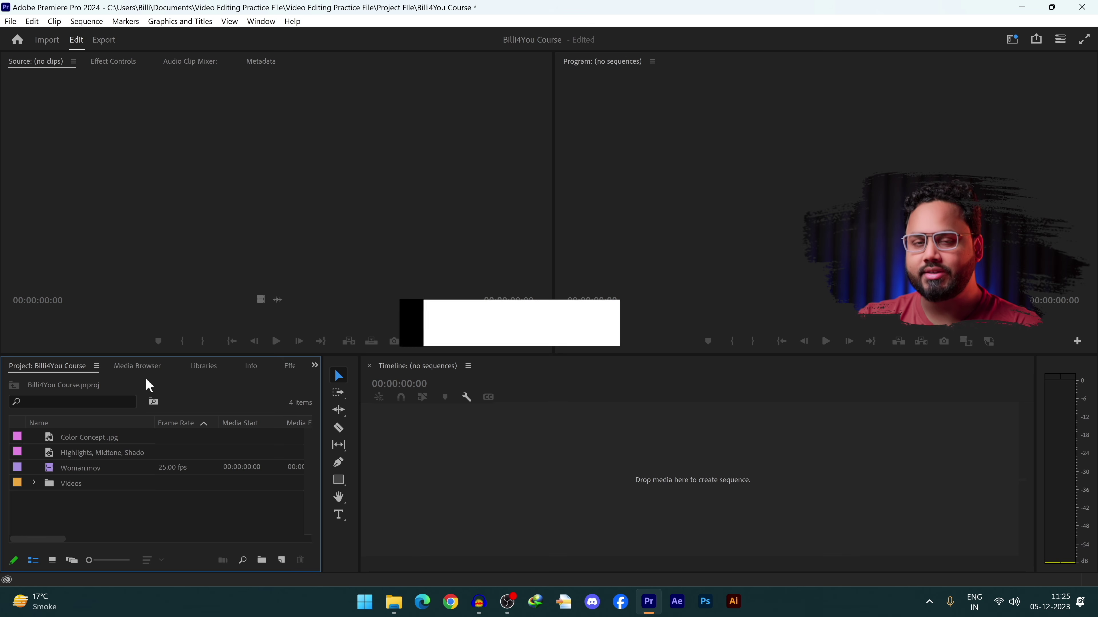
Step: Maximize the Project panel, show its items as thumbnails, and restore the panel to its normal size
key(grave)
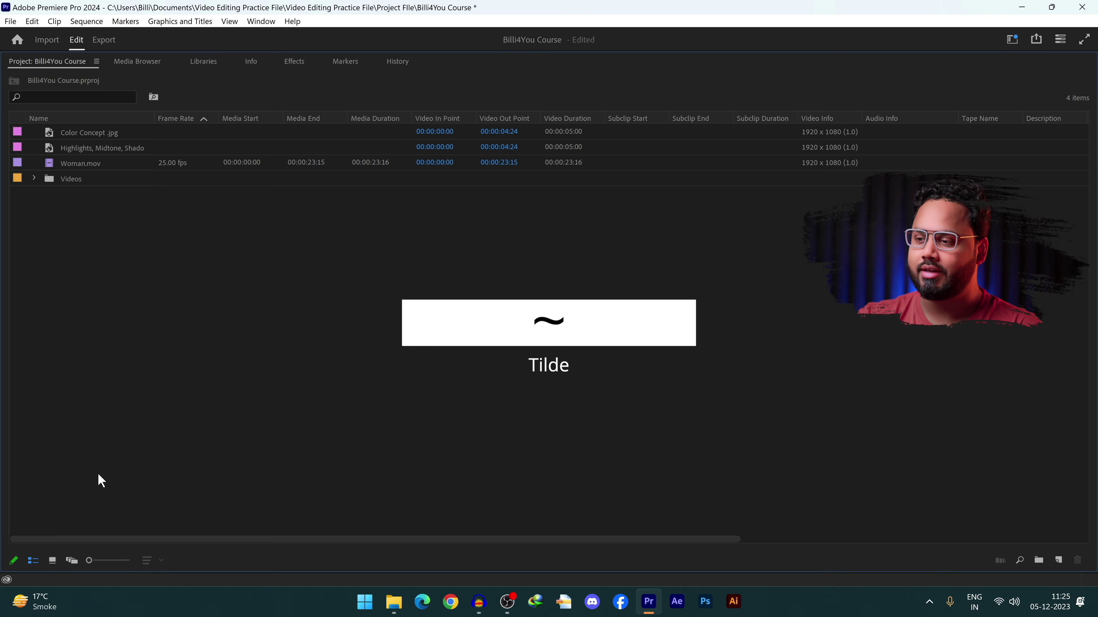
click(51, 561)
key(grave)
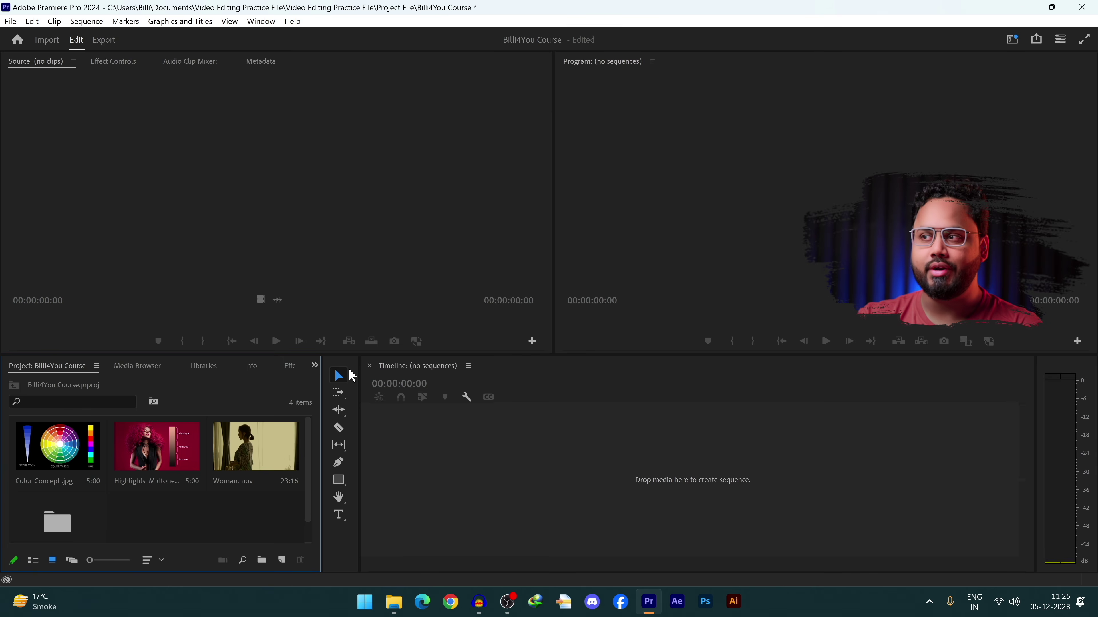
key(grave)
key(grave)
Step: Delete all clips and the Videos bin from the project
click(198, 507)
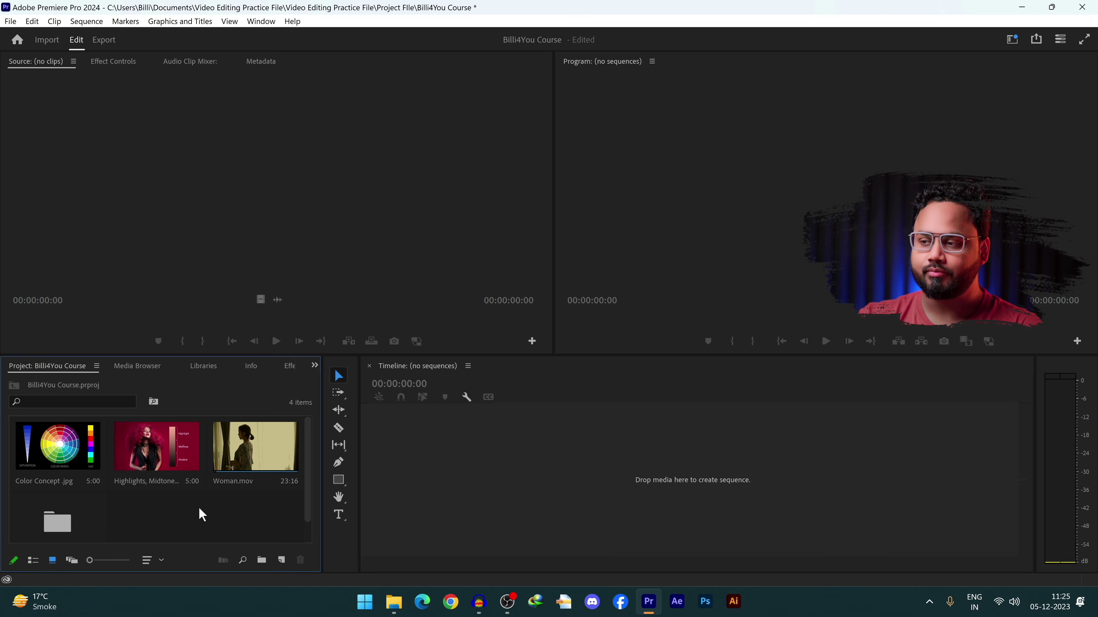
key(ctrl+a)
key(Delete)
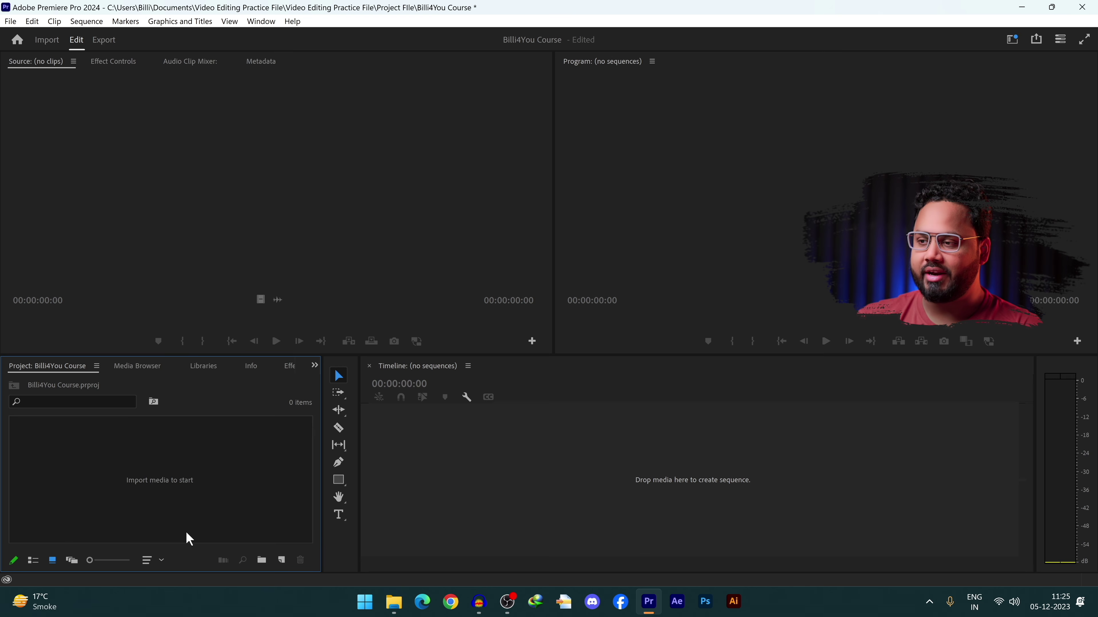
Step: Switch to File Explorer and import every folder in Video Editing Practice File except Project File into the project
click(394, 602)
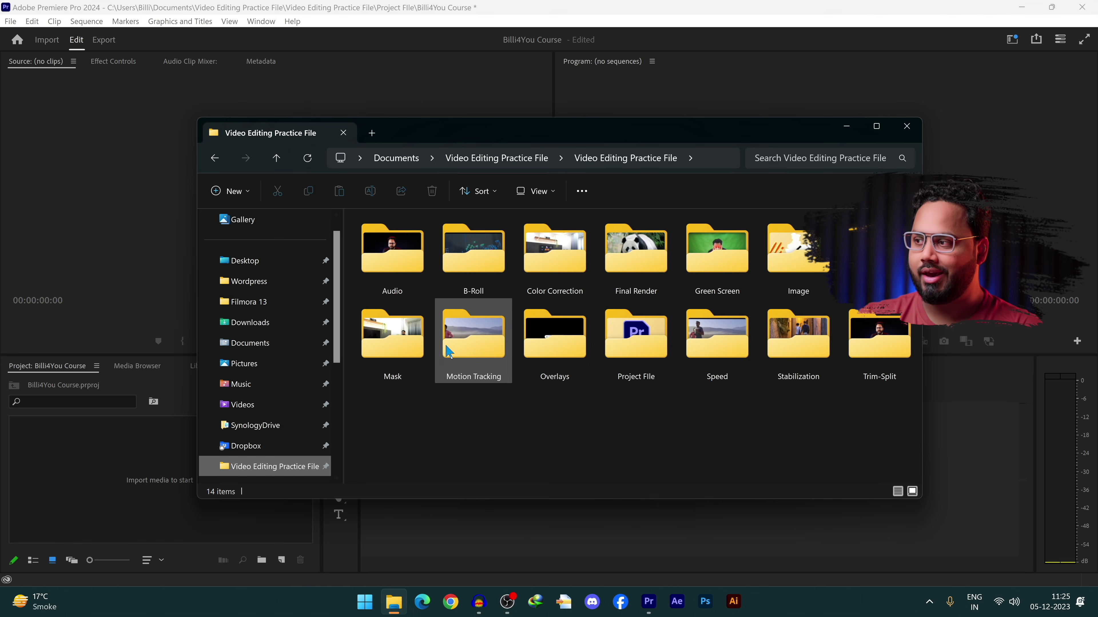
click(405, 347)
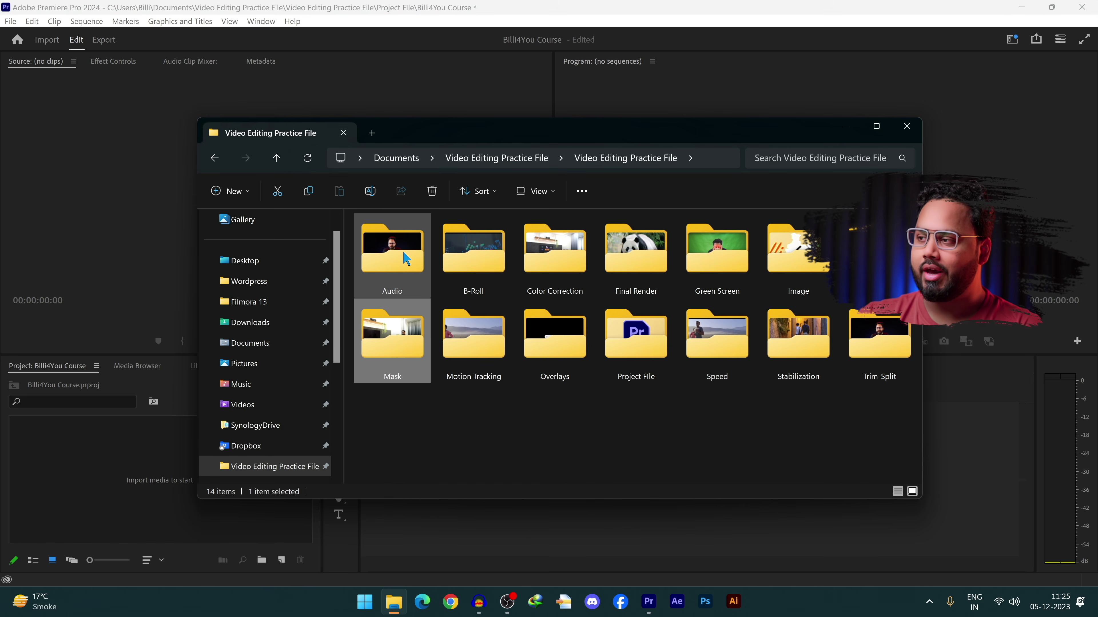
key(ctrl+a)
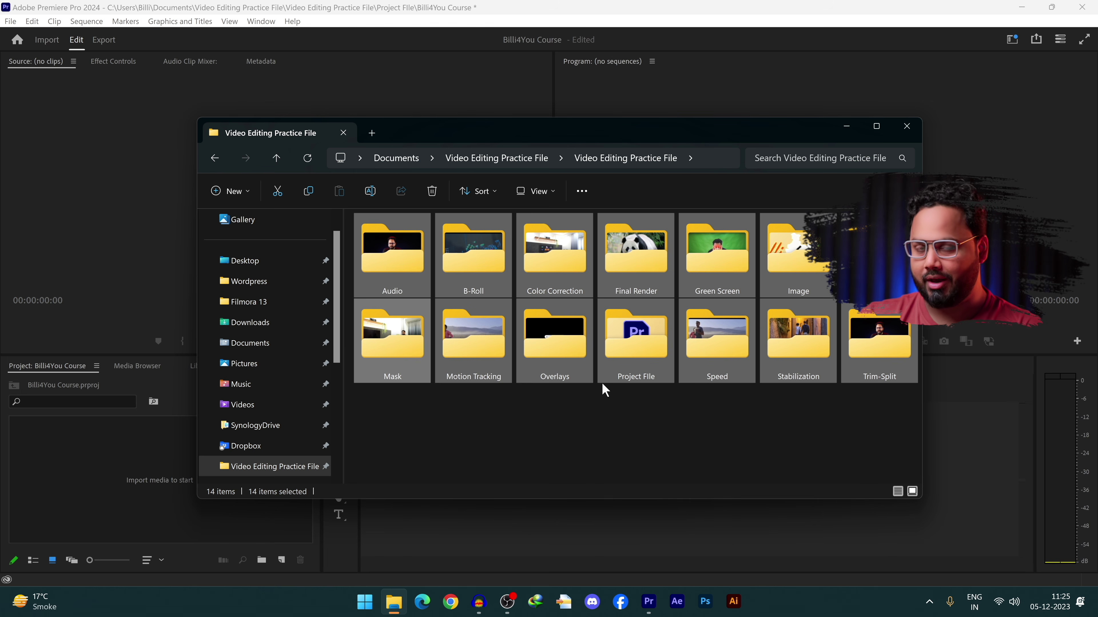
ctrl+click(629, 364)
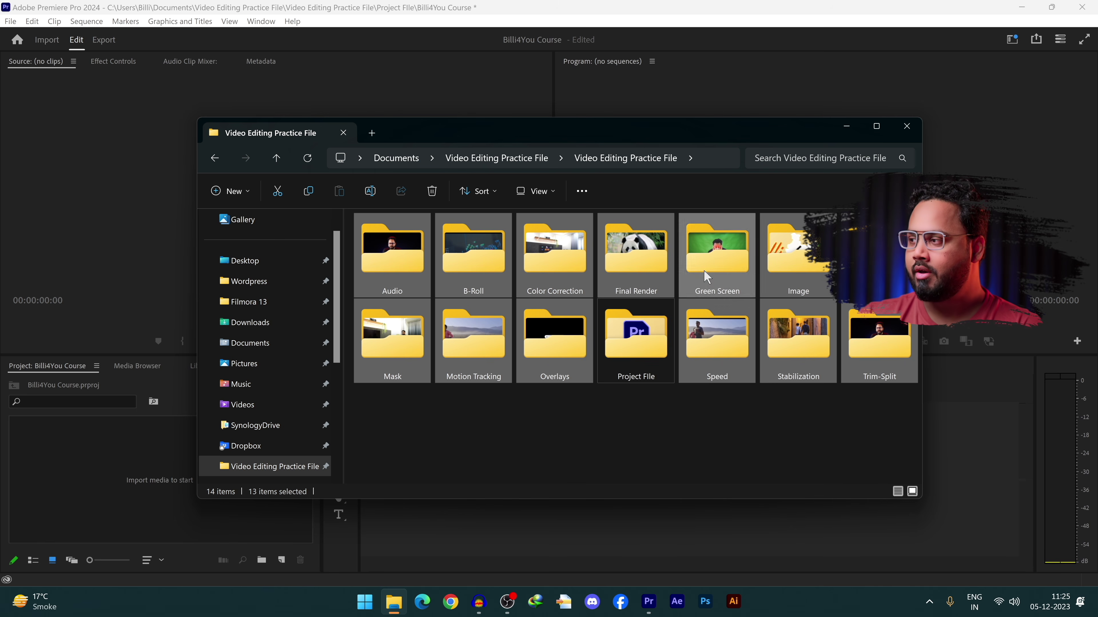
drag(652, 244, 142, 505)
Step: Show the imported bins as a list, browse through them, and examine the contents of the Color Correction bin
click(33, 561)
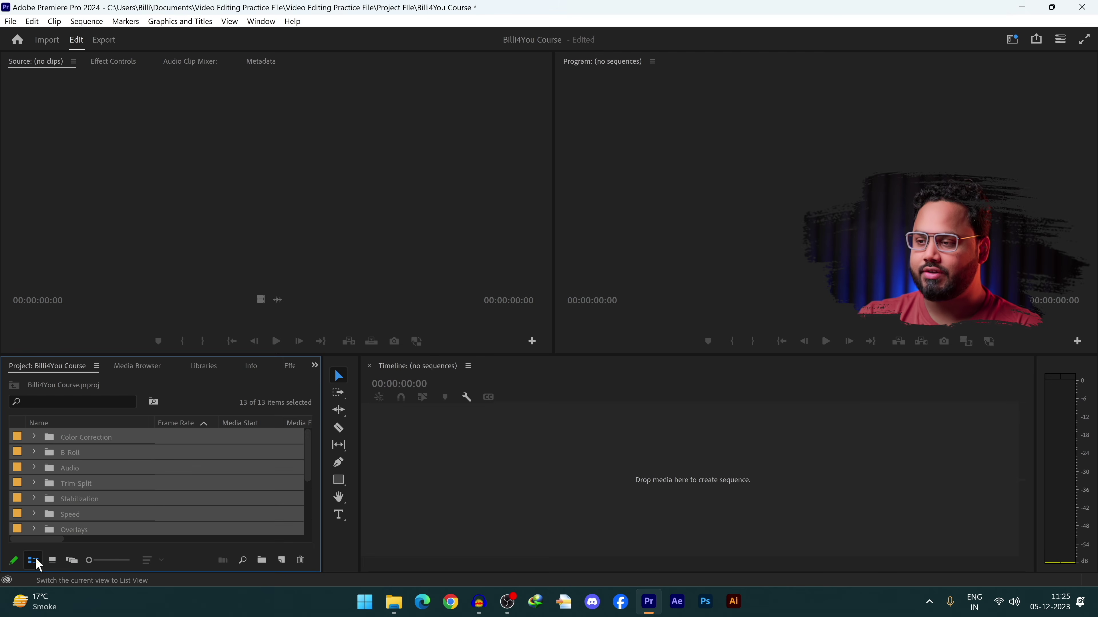
scroll(145, 456, down, 2)
scroll(146, 458, up, 3)
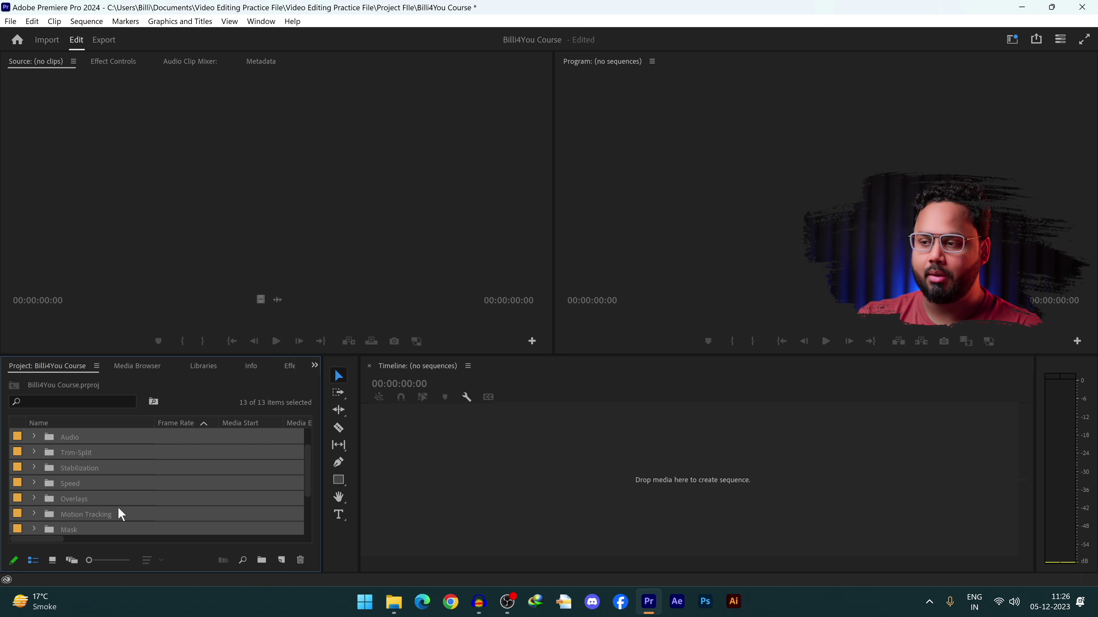
scroll(117, 506, down, 5)
scroll(108, 497, up, 5)
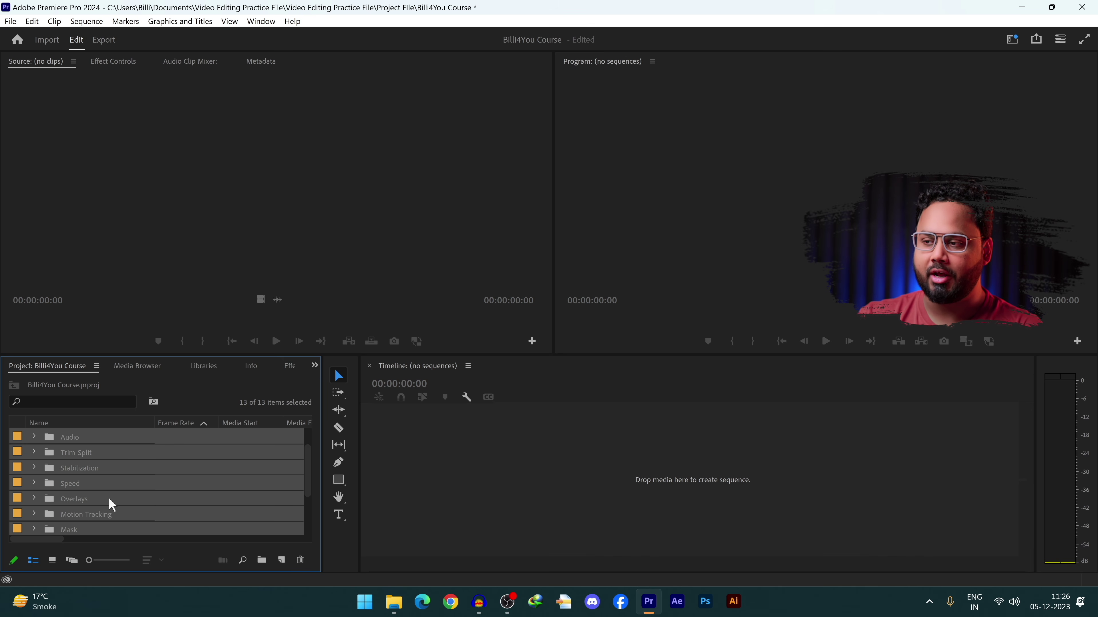
click(105, 441)
click(33, 437)
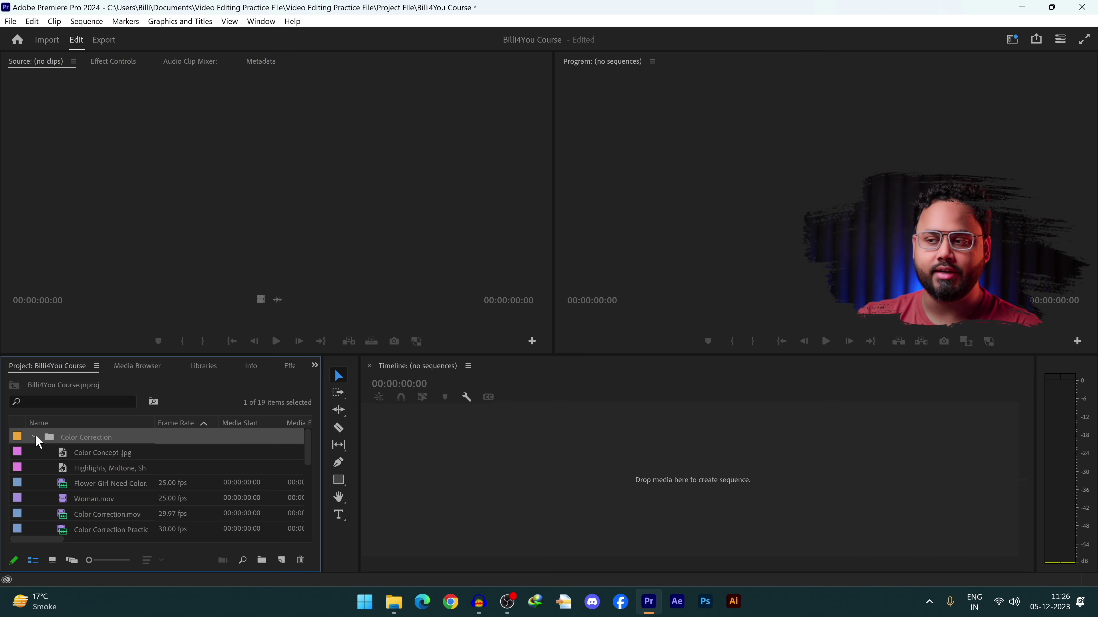
click(34, 437)
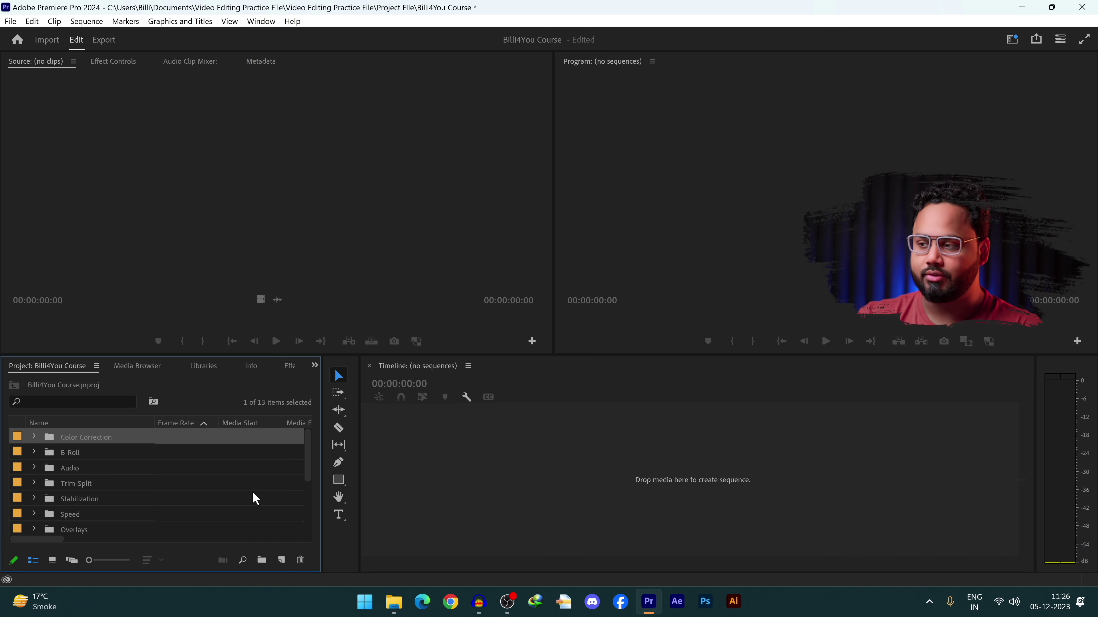
scroll(252, 493, down, 2)
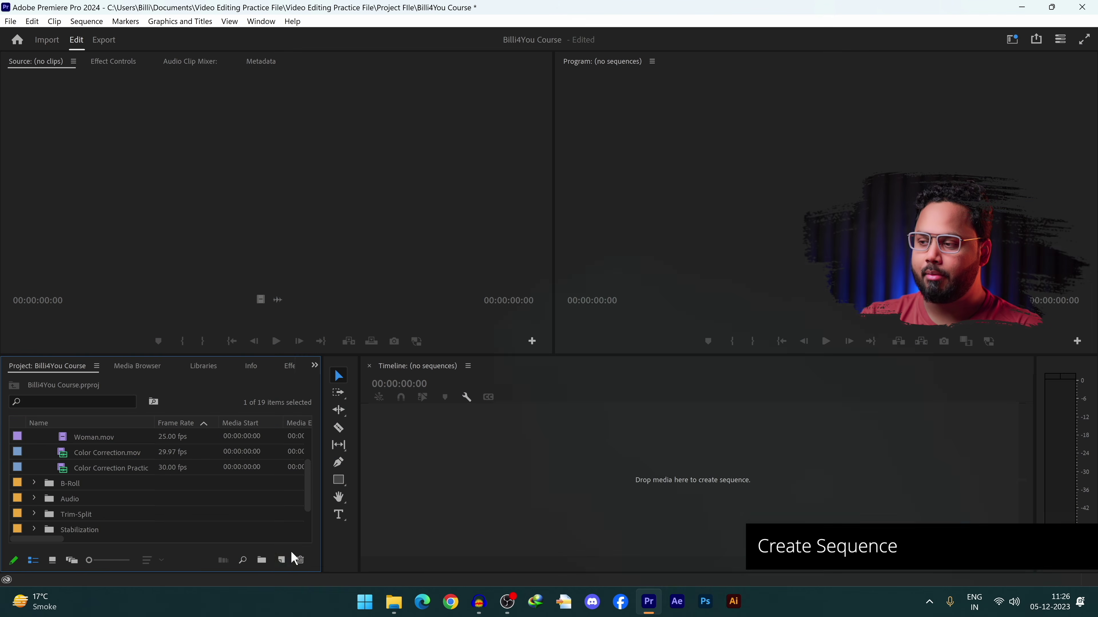
Step: Start a new sequence with the Custom editing mode and a timebase of 25.00 frames/second
click(281, 561)
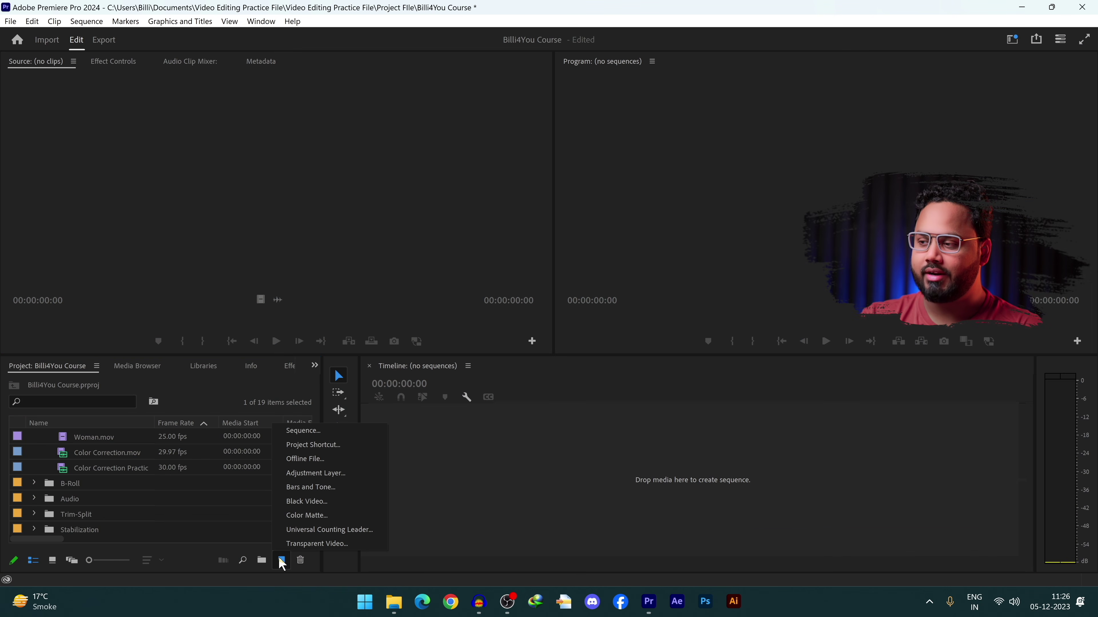
click(358, 431)
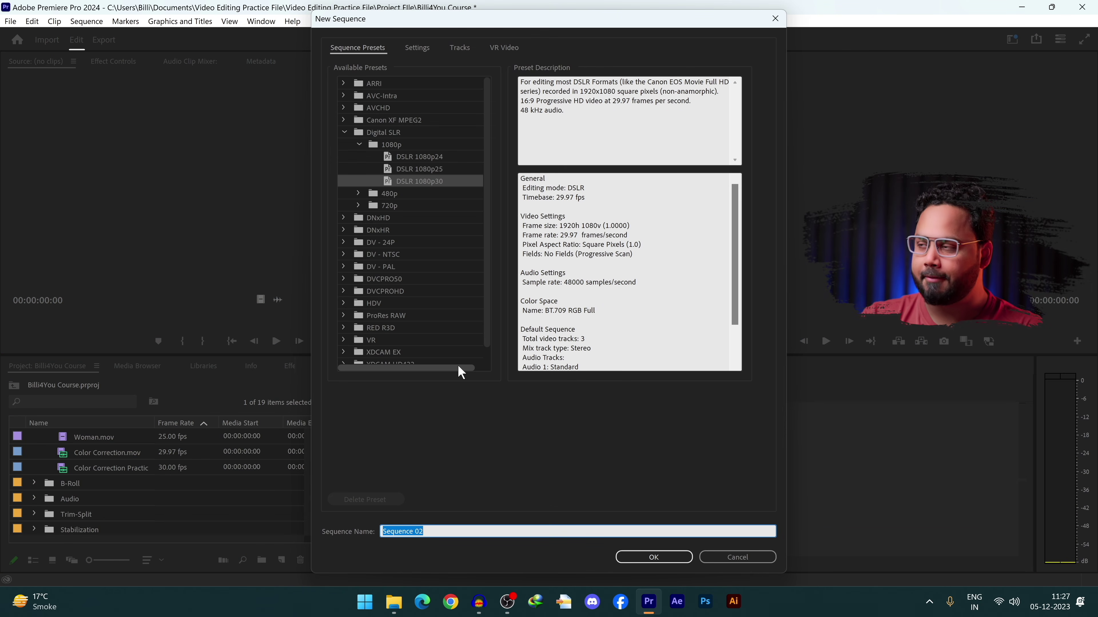
click(417, 48)
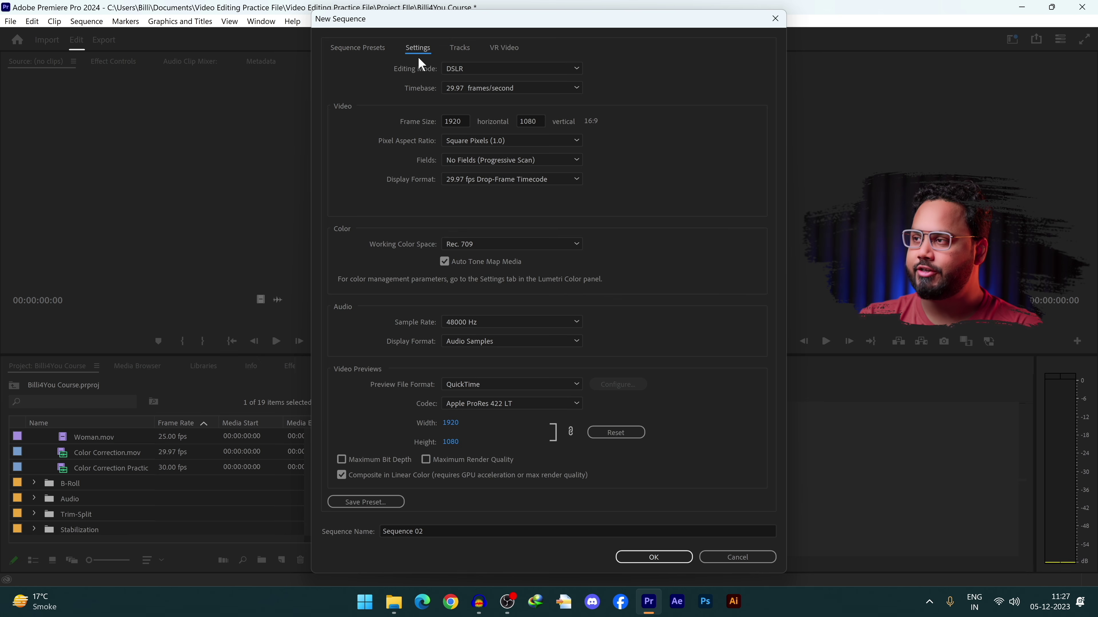
click(508, 69)
scroll(514, 139, up, 5)
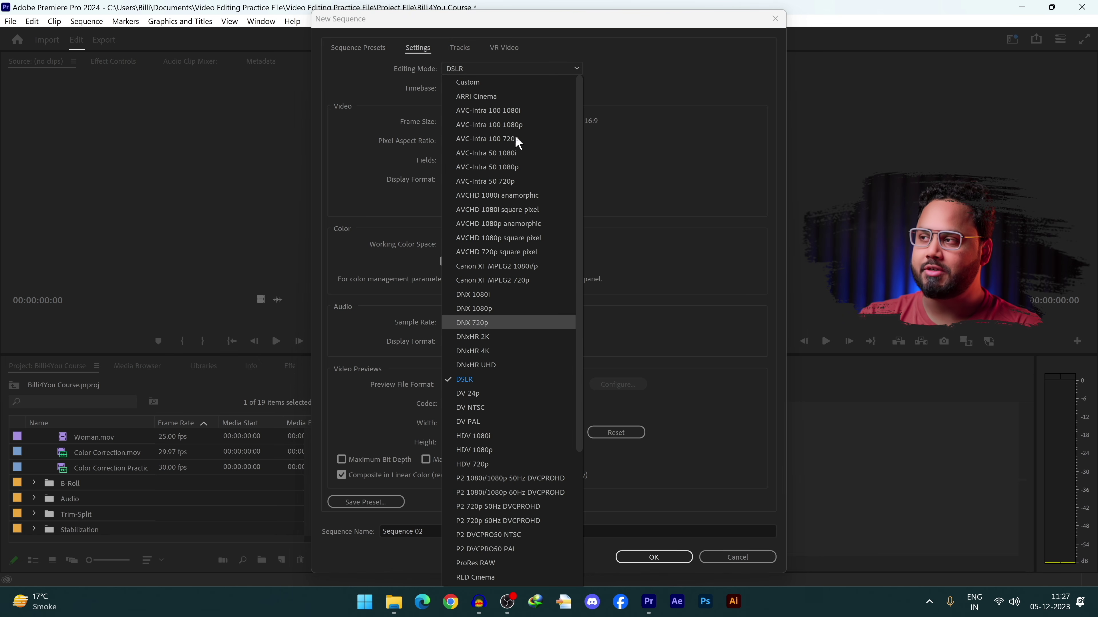
click(510, 82)
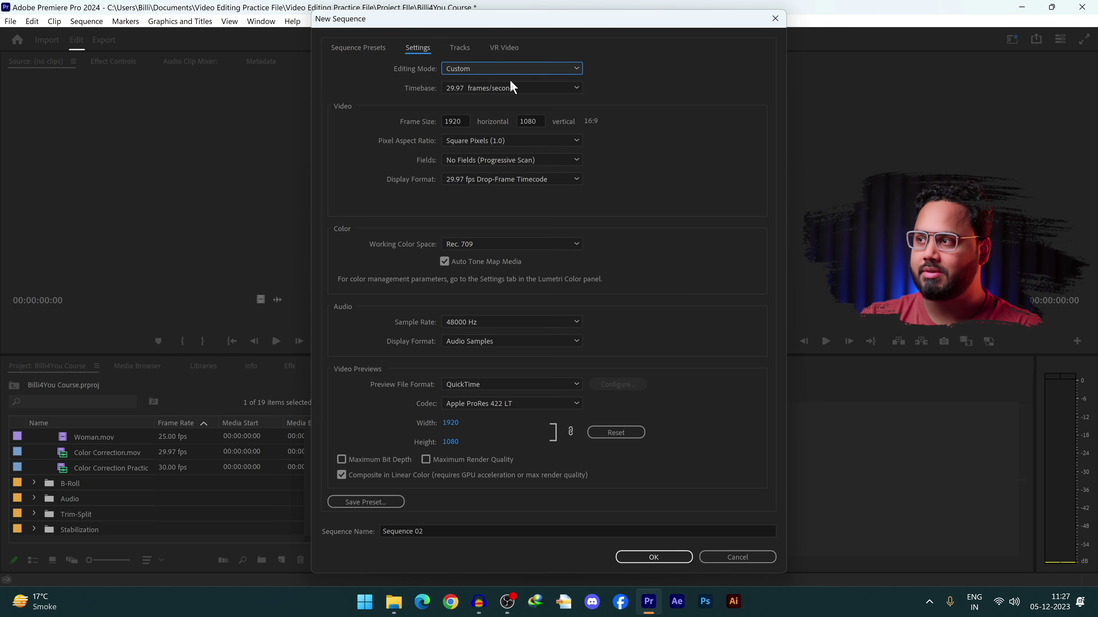
click(568, 89)
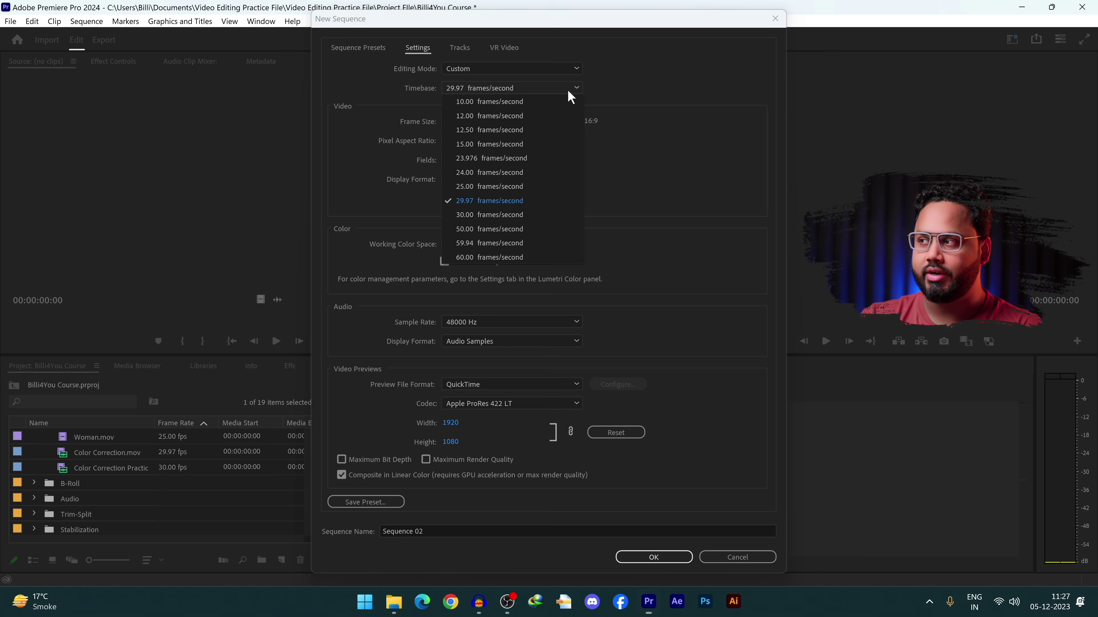
click(540, 186)
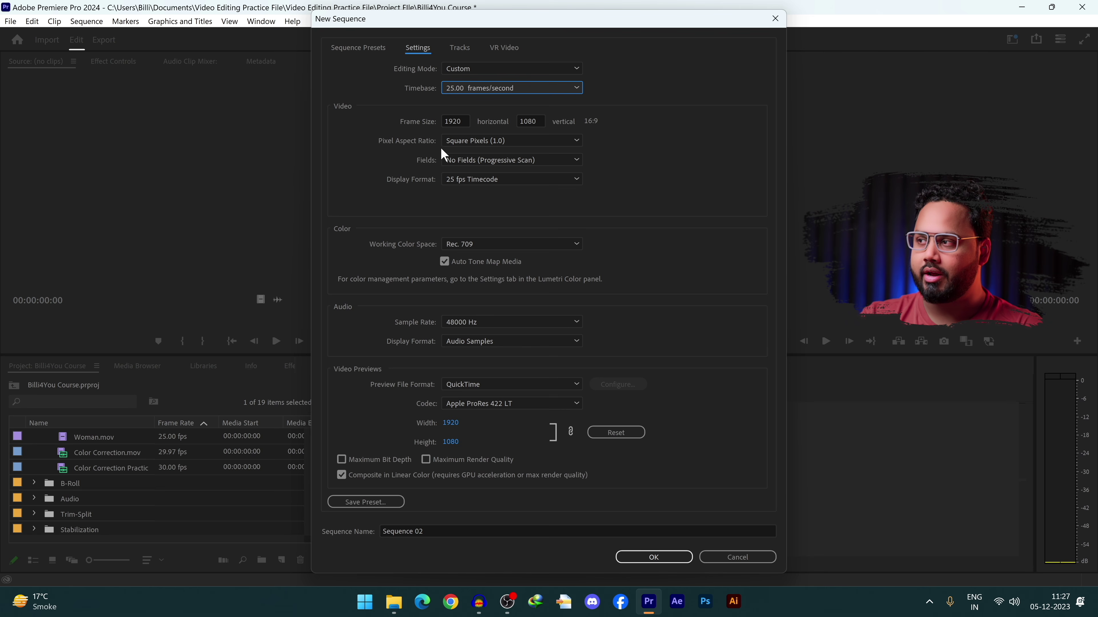
Step: Use Square Pixels (1.0) and a frame size of 1920 horizontal by 1080 vertical for the new sequence
click(509, 141)
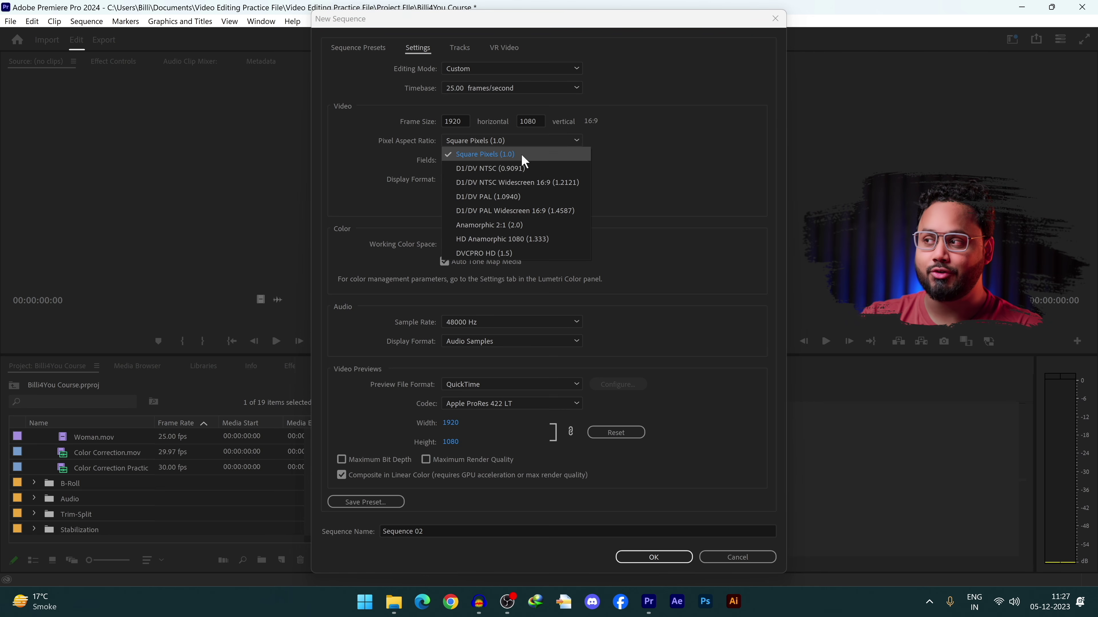
click(521, 153)
click(457, 121)
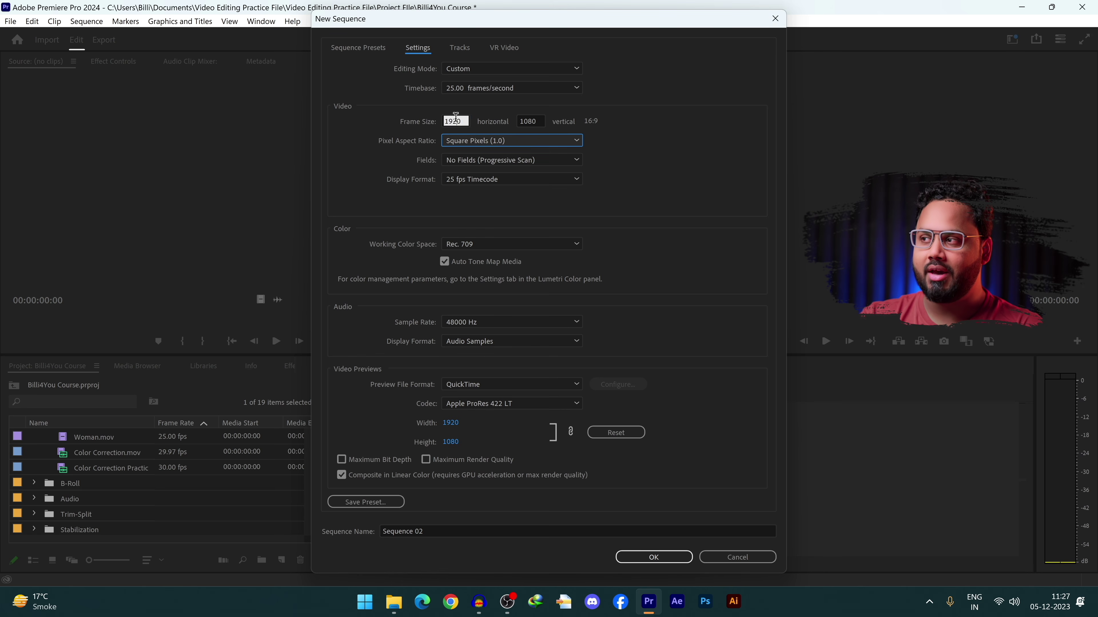
click(535, 117)
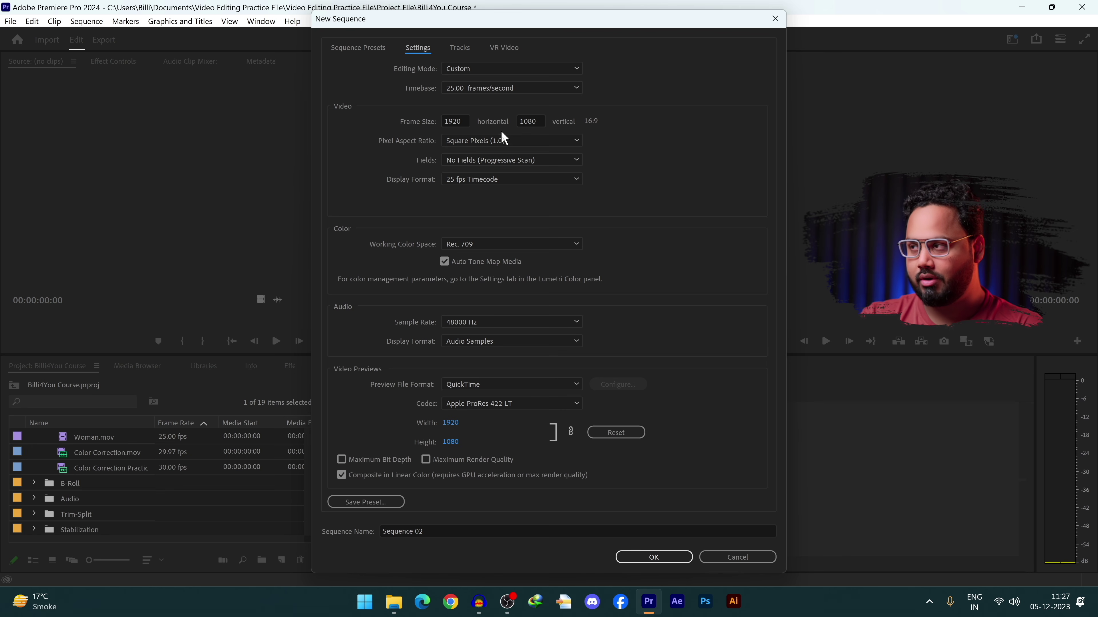
click(459, 120)
click(526, 121)
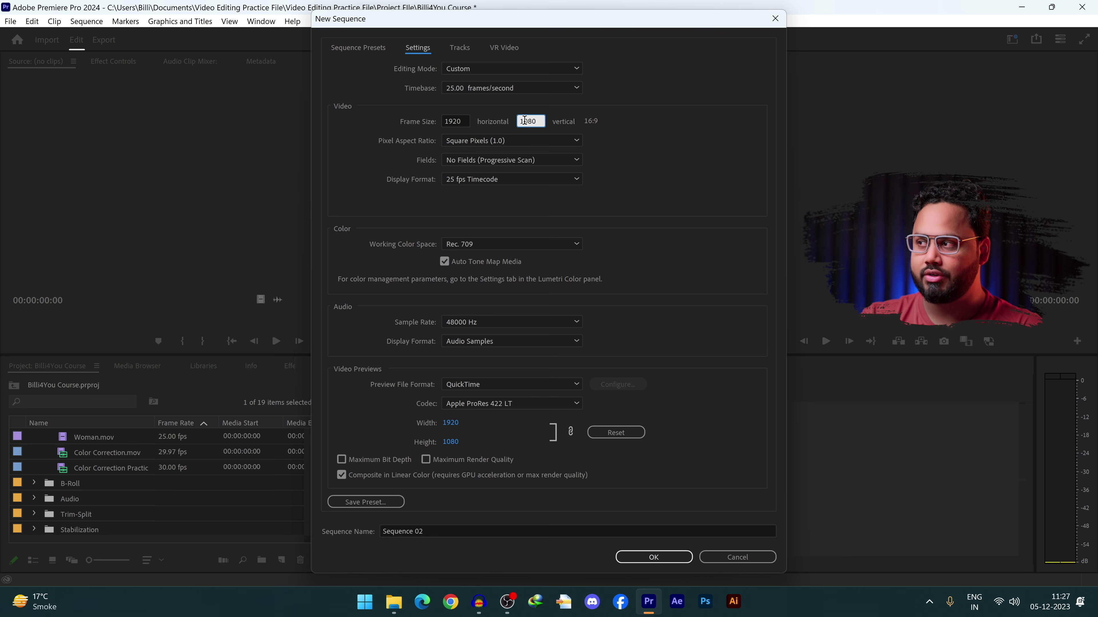
Step: Name the sequence HD and create it
click(433, 531)
key(ctrl+a)
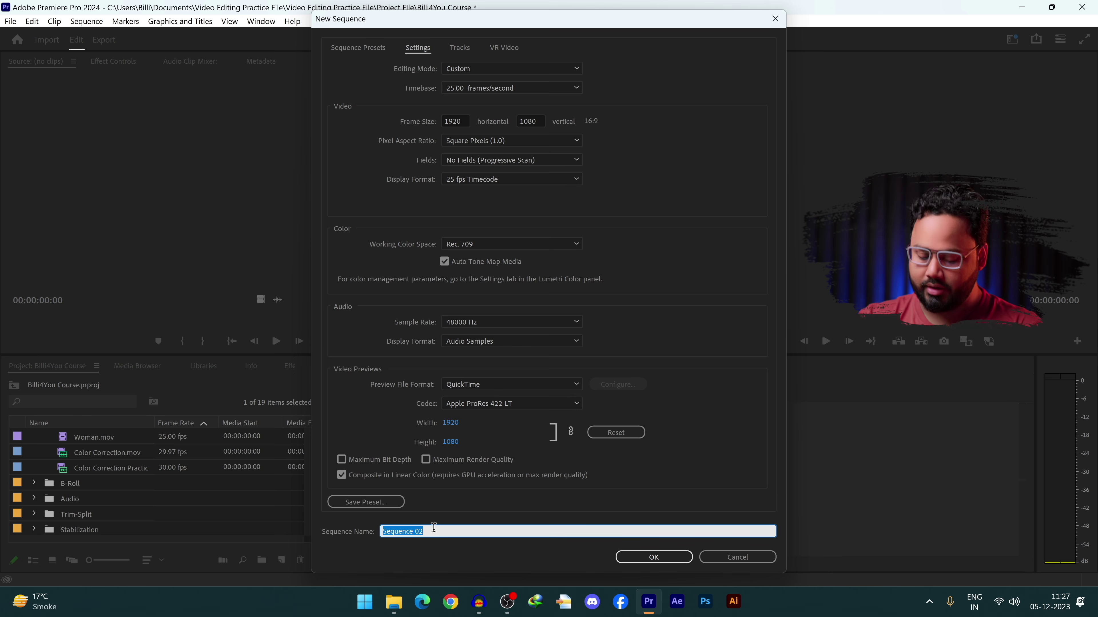
text(HD)
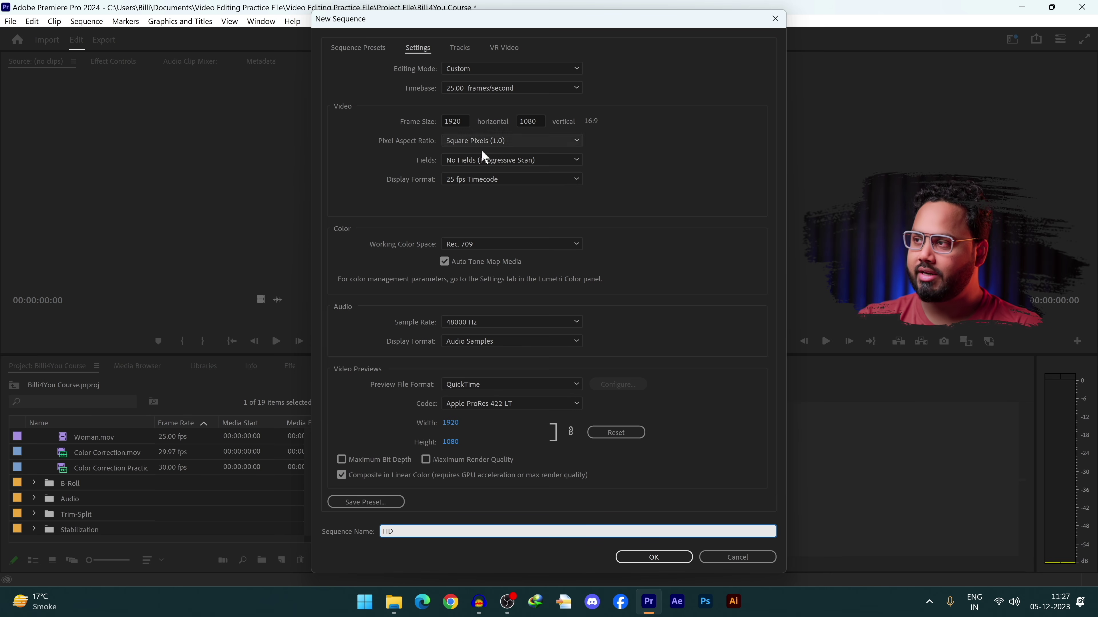
click(650, 557)
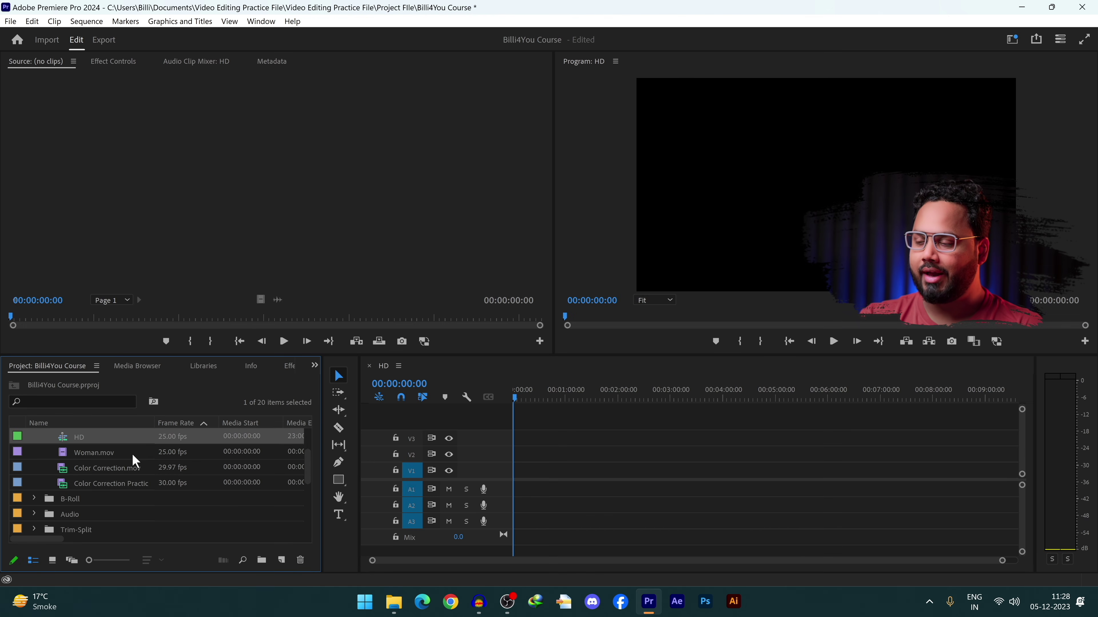
Step: Move the HD sequence out of the Color Correction bin to the project's top level, using a temporarily maximized Project panel
scroll(132, 453, up, 1)
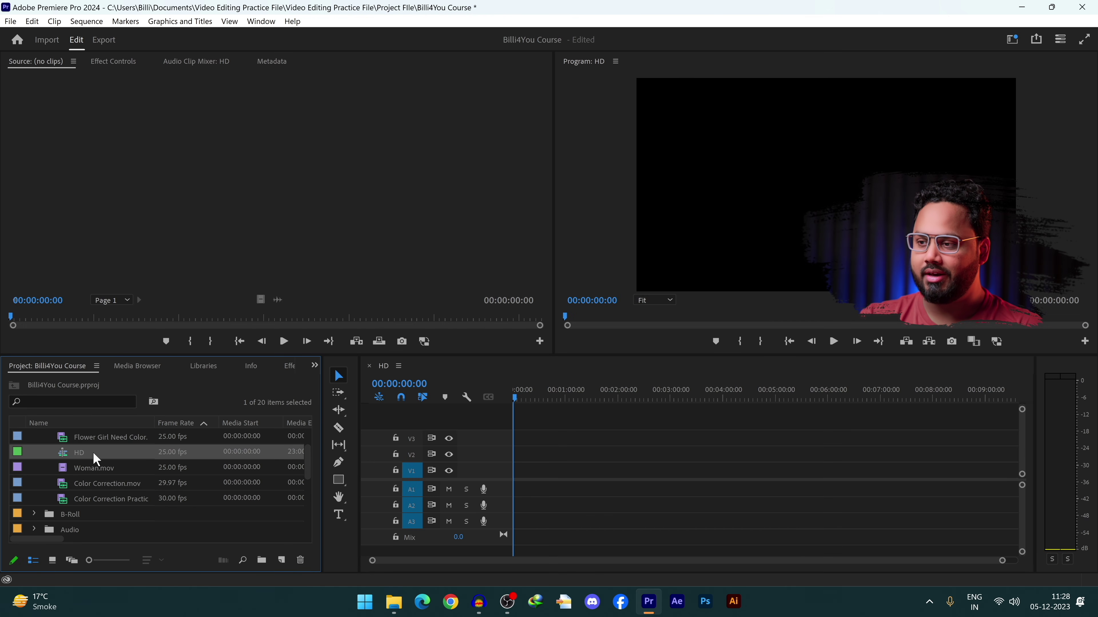
scroll(97, 454, up, 1)
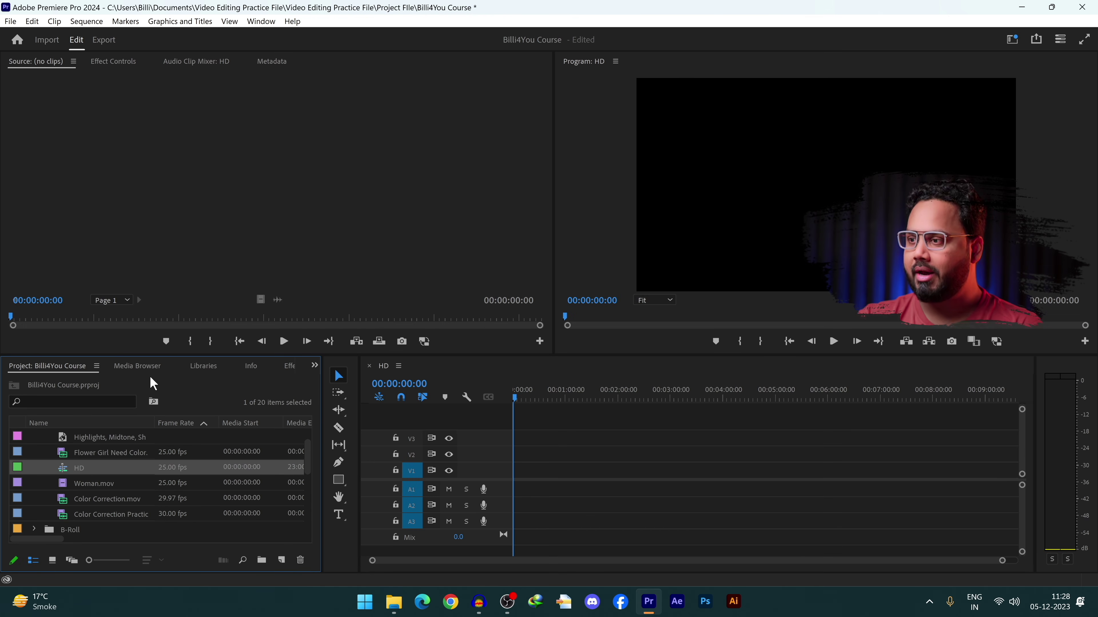
key(grave)
drag(64, 194, 62, 477)
click(103, 428)
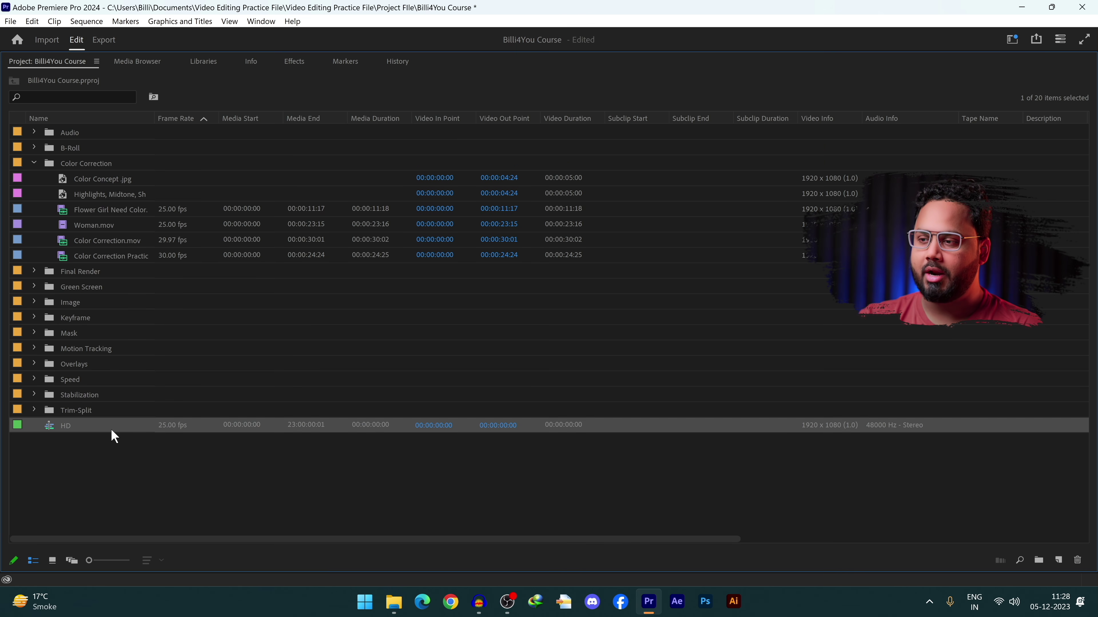
key(grave)
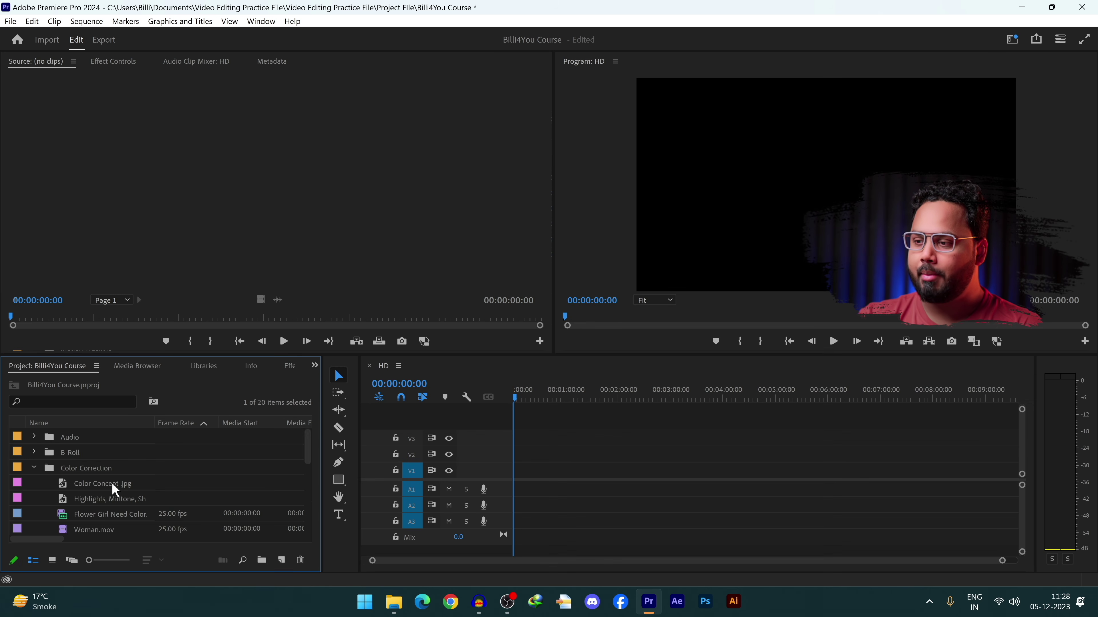
Step: Locate the HD sequence in the project list and view its details alongside its open timeline
scroll(112, 510, down, 5)
drag(110, 515, 385, 369)
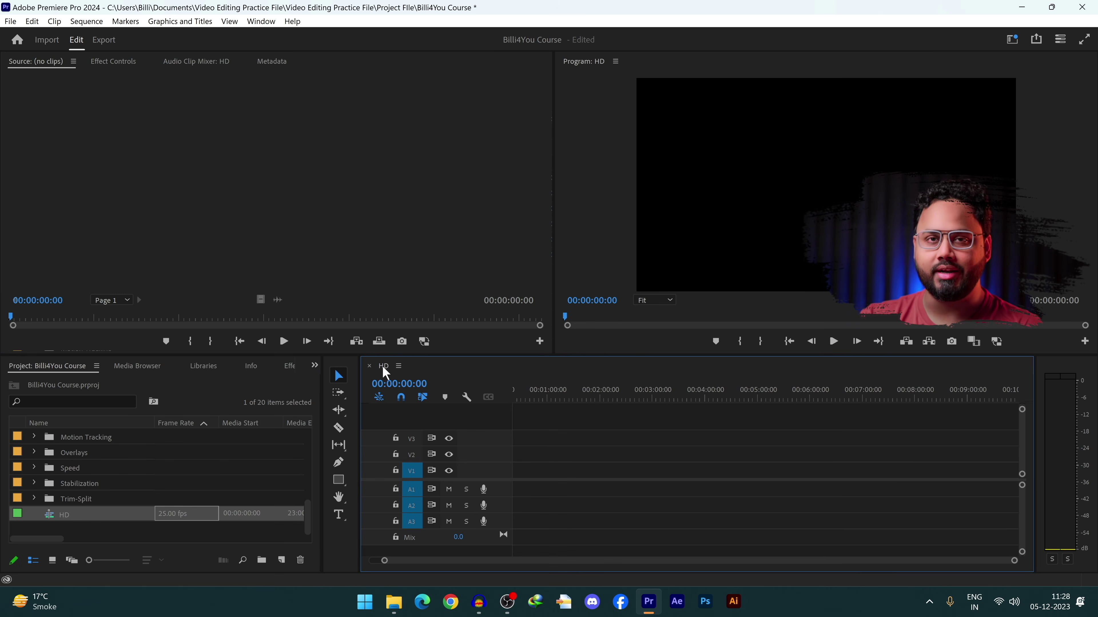
click(112, 516)
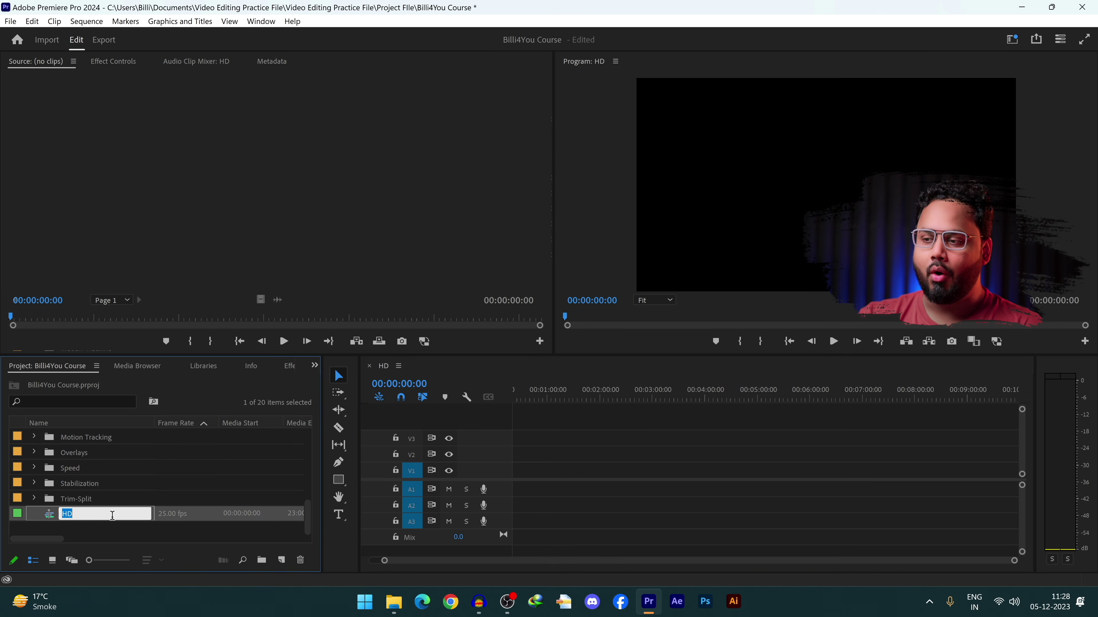
click(197, 515)
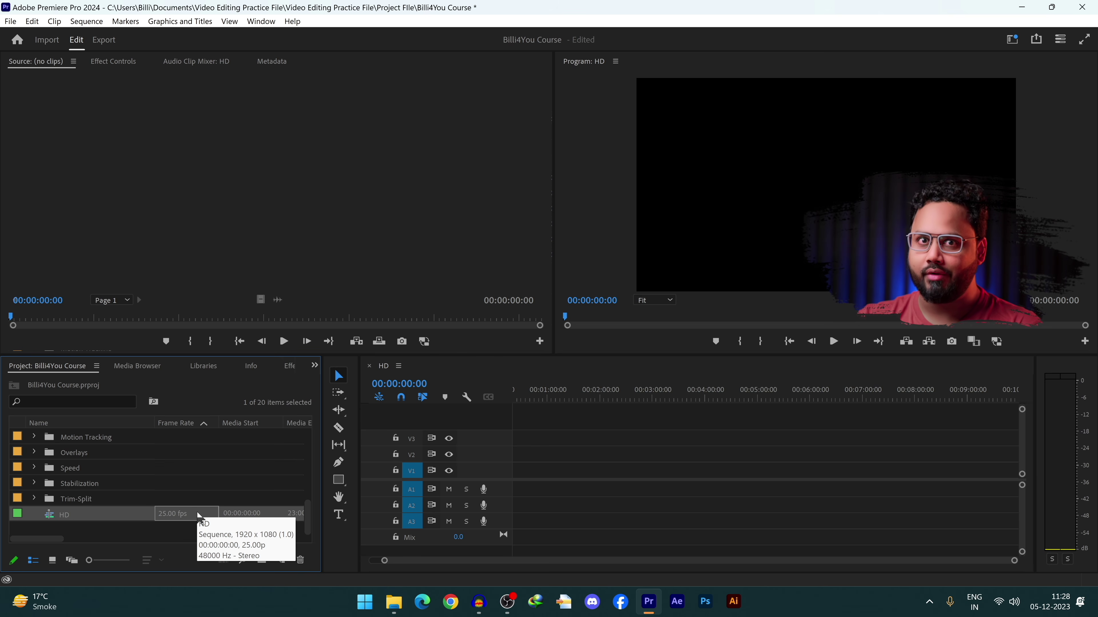
Step: Start another new sequence with the Custom editing mode and a timebase of 25.00 frames/second
click(281, 560)
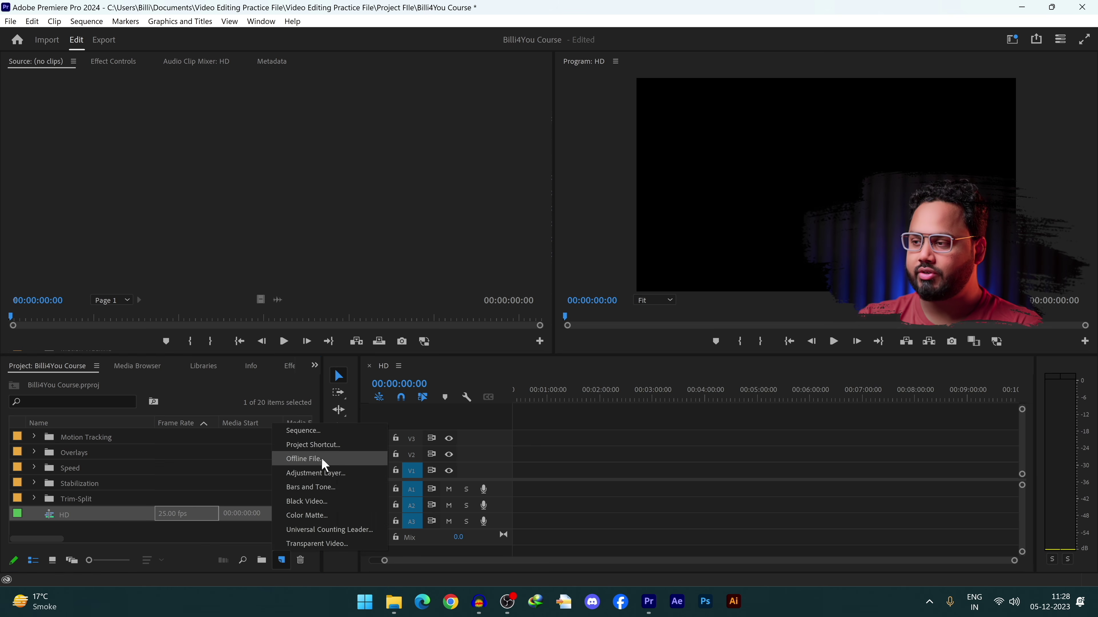
click(298, 430)
click(420, 49)
click(475, 69)
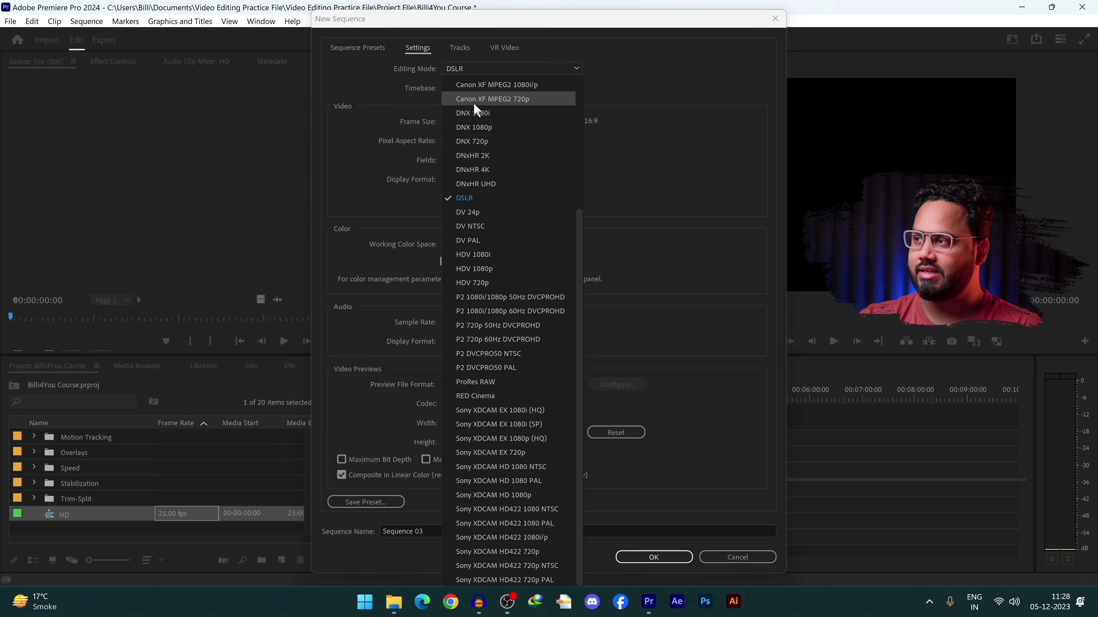
scroll(483, 91, up, 1)
click(484, 82)
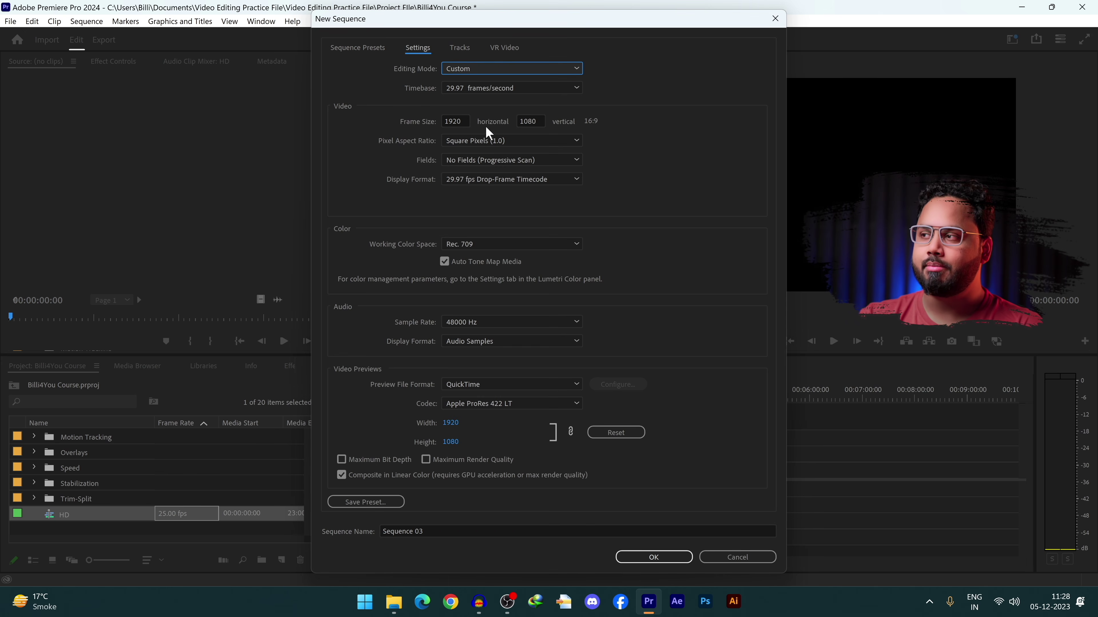
click(488, 90)
click(489, 191)
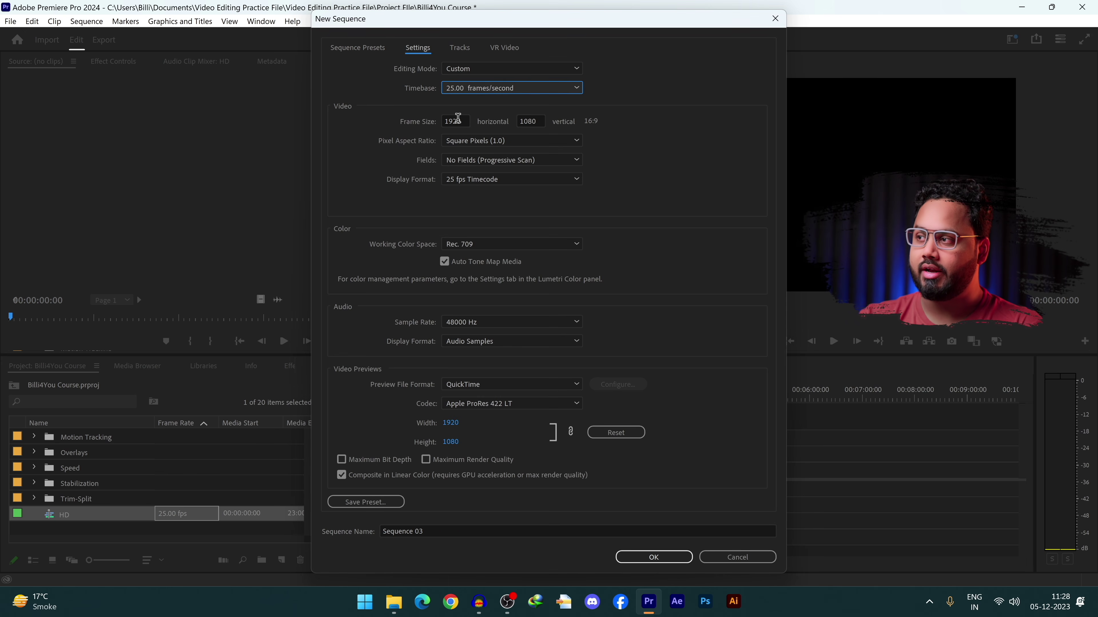
Step: Set the new sequence's frame size to 1080 horizontal by 1920 vertical
click(458, 119)
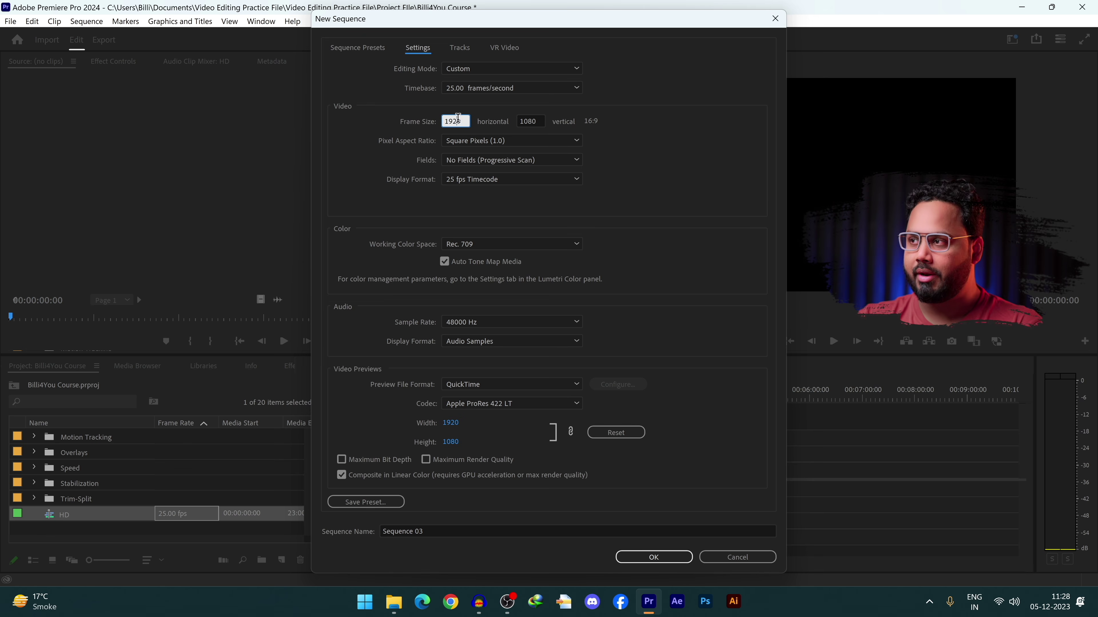
text(1)
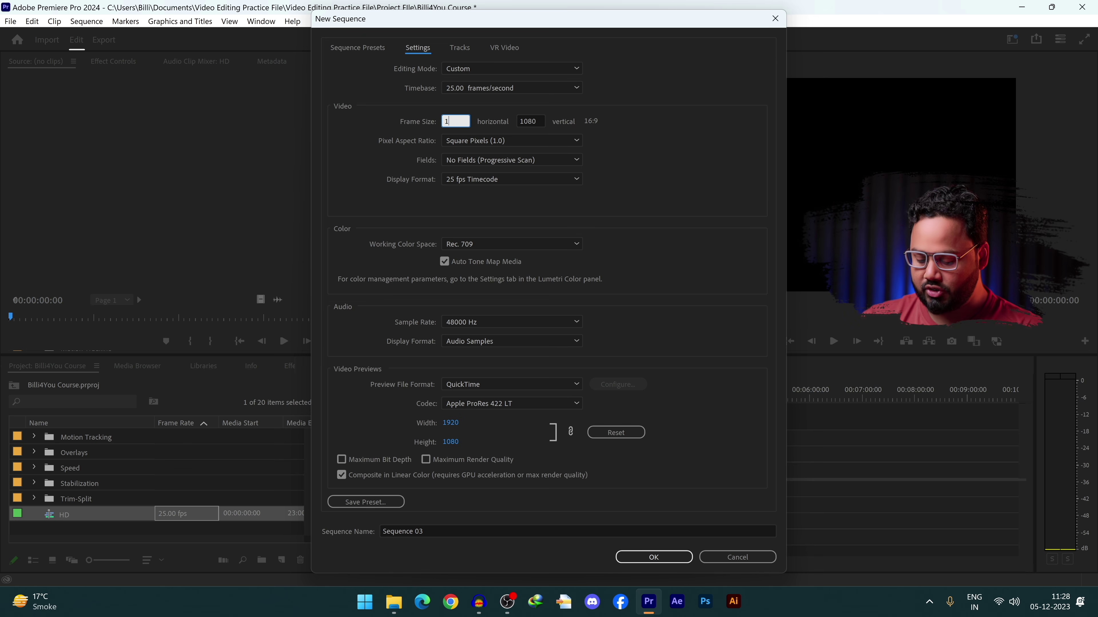
click(523, 116)
text(19)
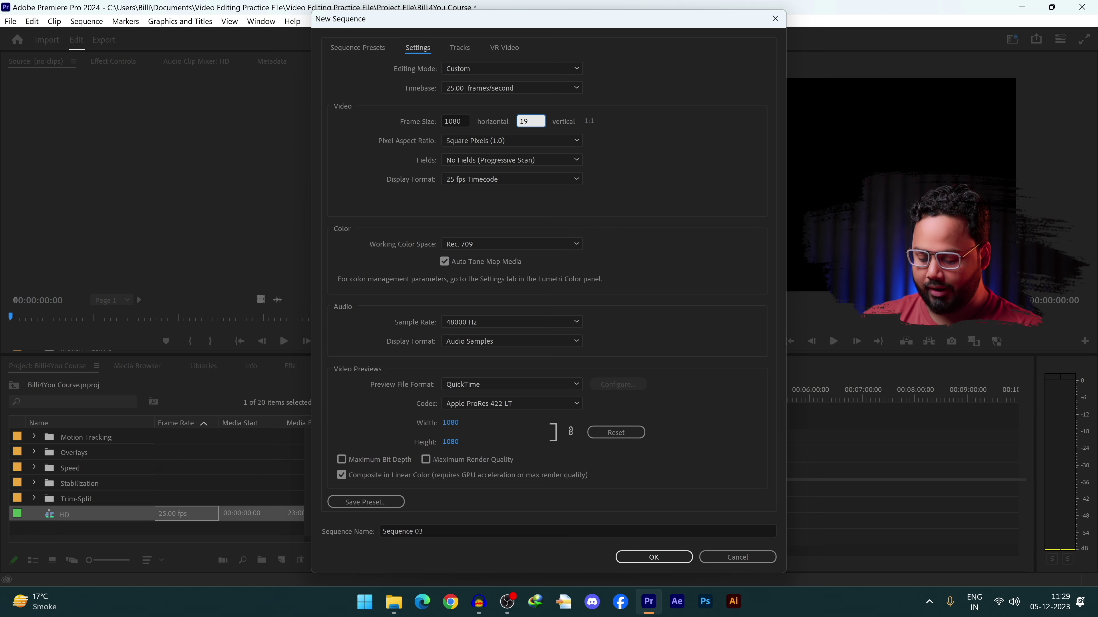
click(631, 167)
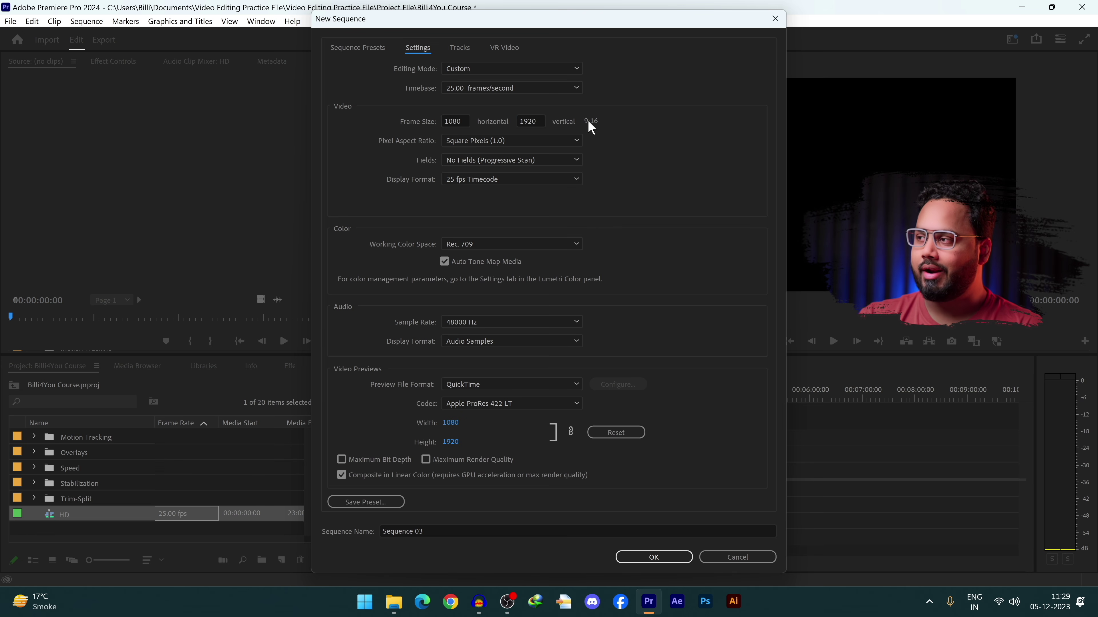
Step: Name the vertical sequence Mobile Ver, create it, and view its frame in the Program monitor
click(432, 531)
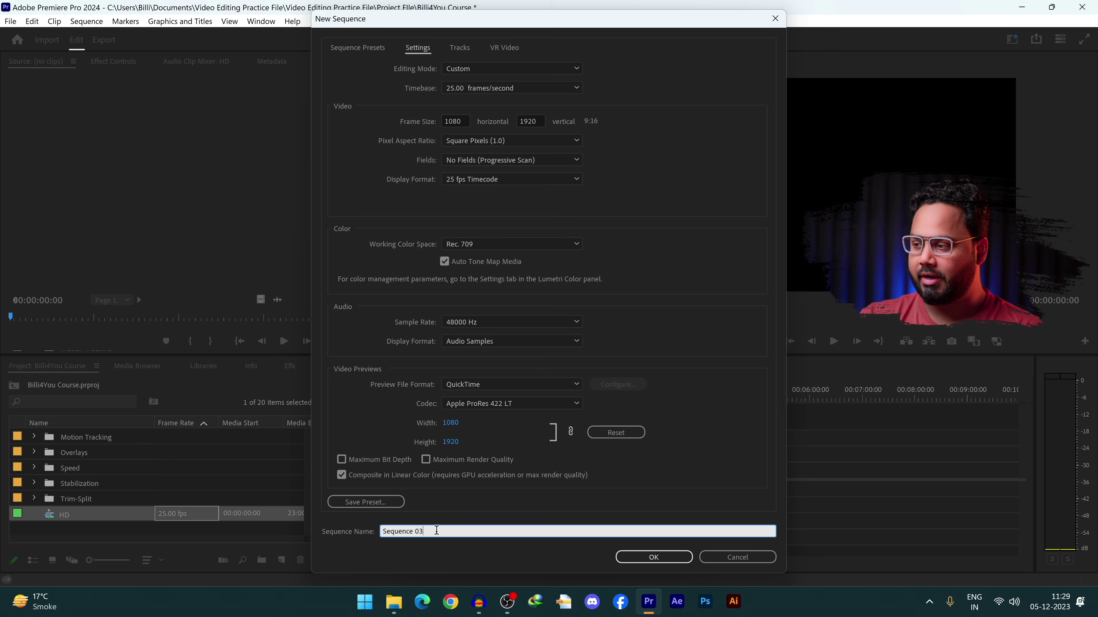
text(Mobile Ver)
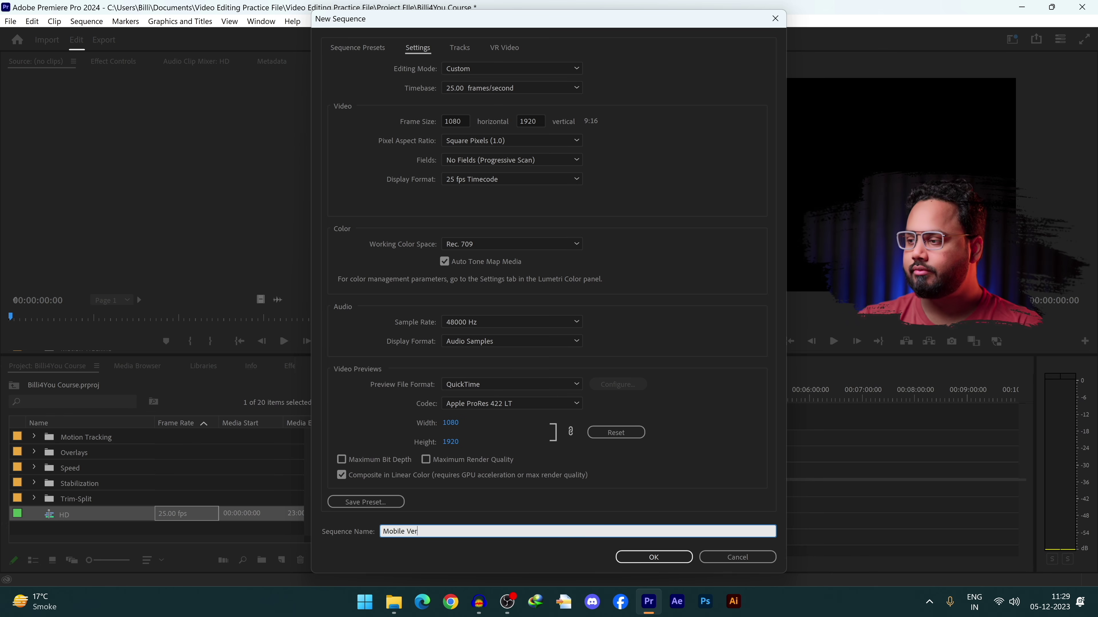
click(653, 558)
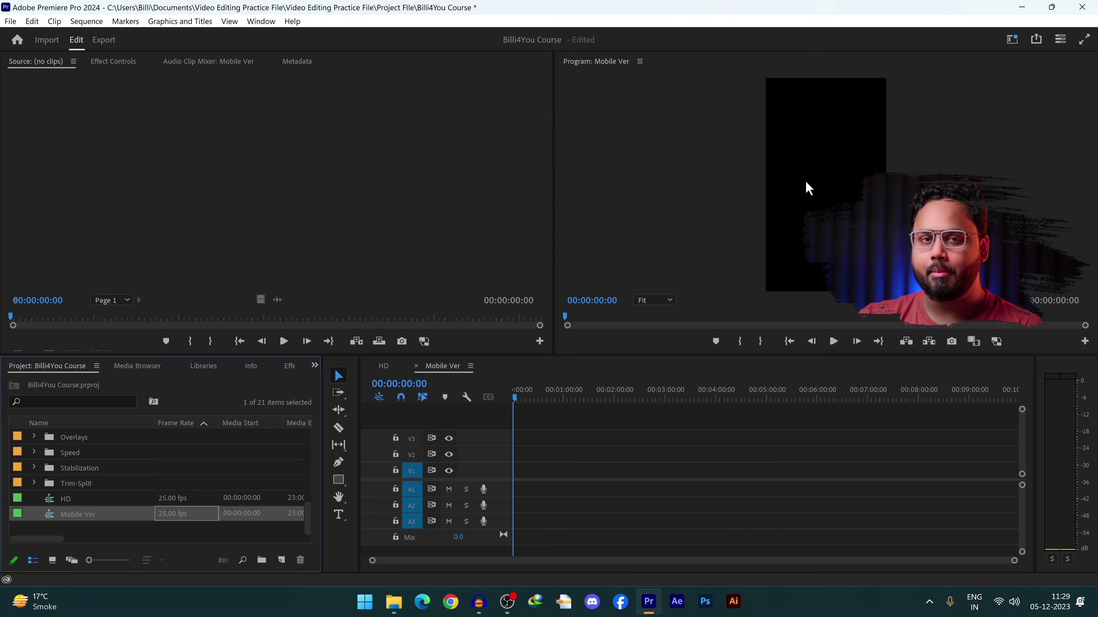
click(836, 160)
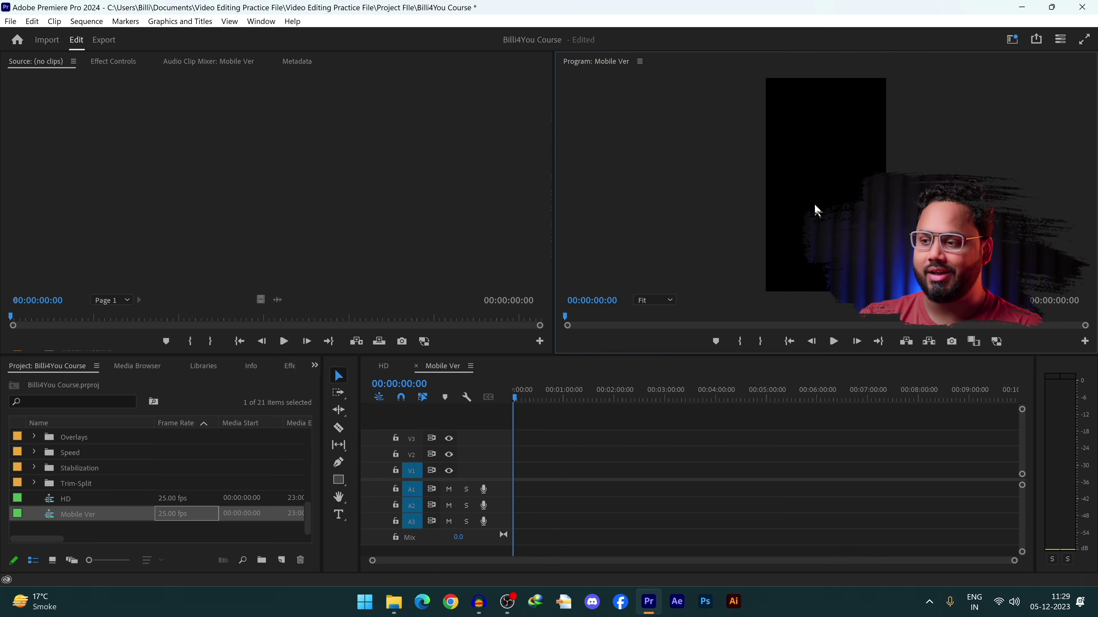
Step: Start a third new sequence using the Custom editing mode and a timebase of 25.00 frames/second
click(281, 560)
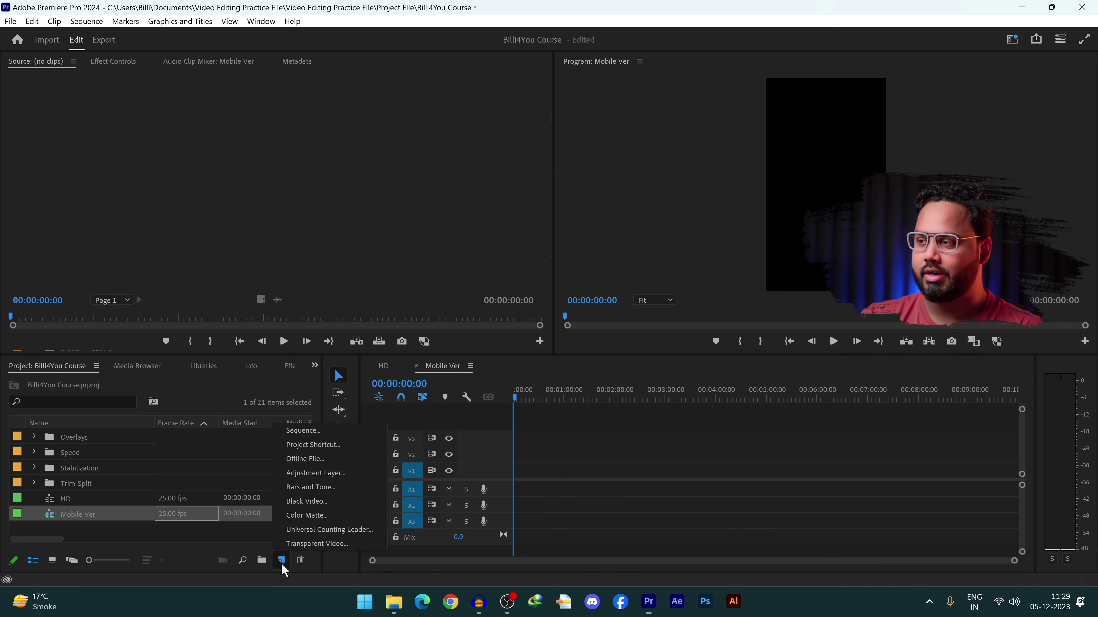
click(303, 431)
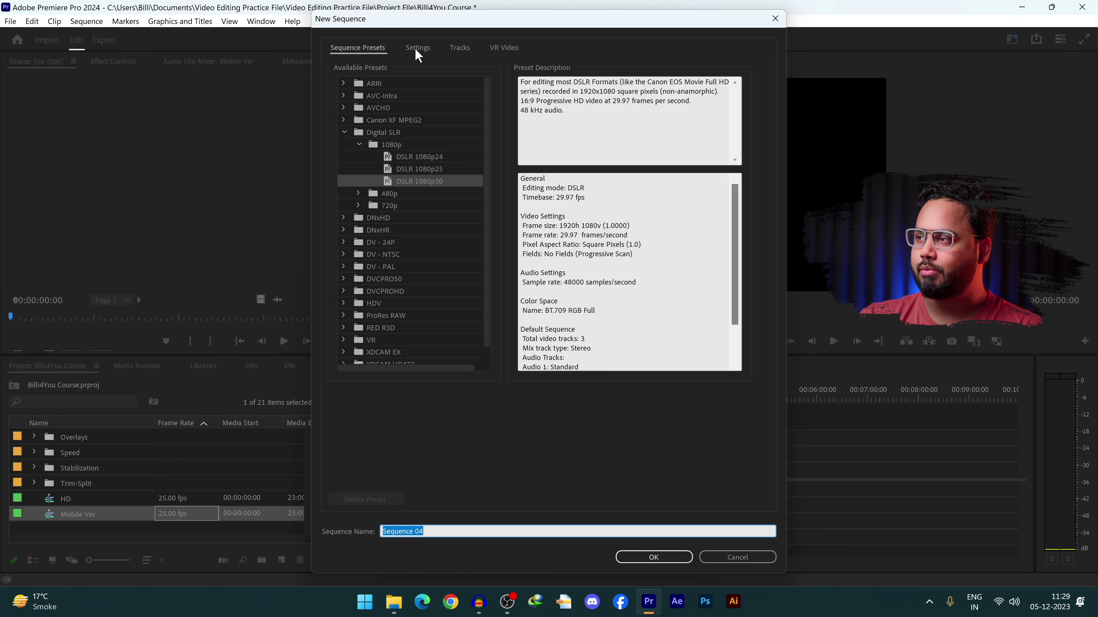
click(418, 48)
click(514, 72)
scroll(521, 97, up, 3)
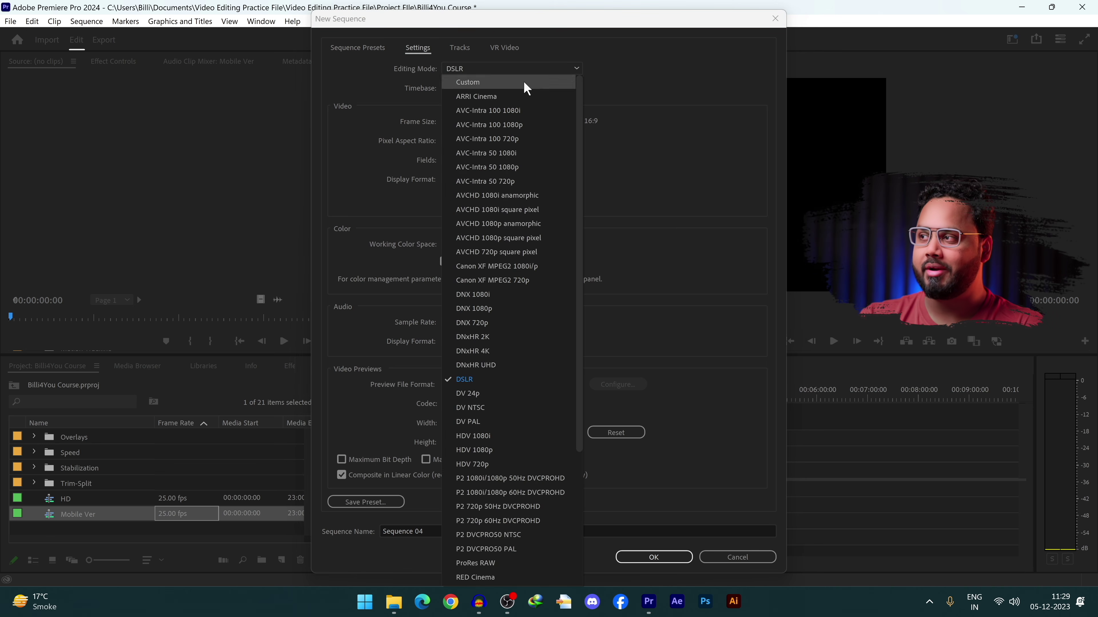
click(524, 84)
click(526, 88)
click(581, 157)
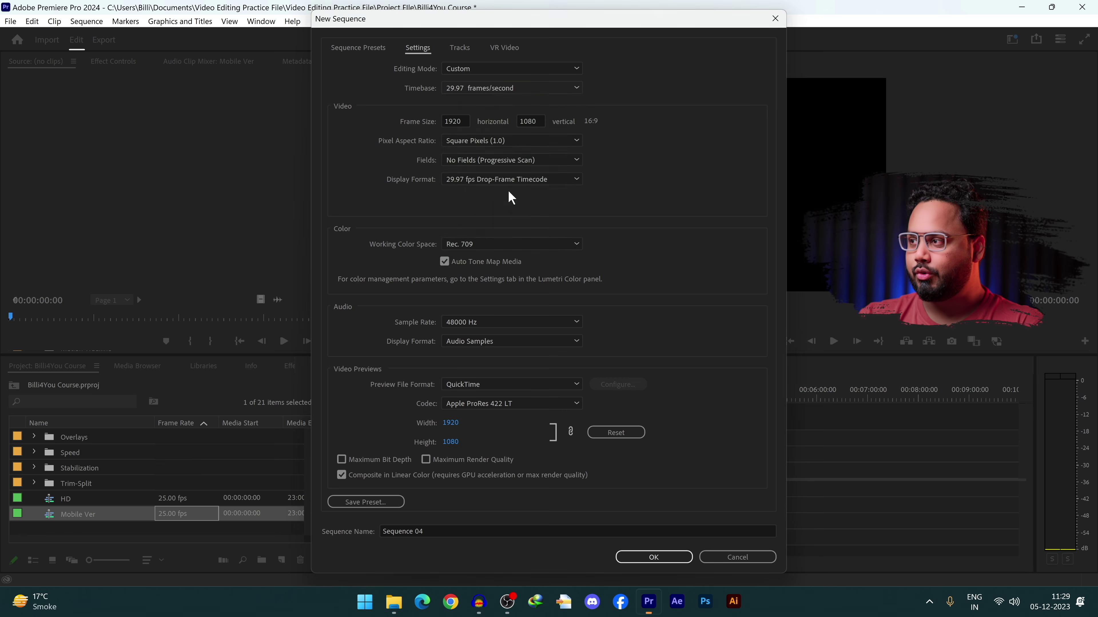
Step: Set the new sequence's frame size to a square 1080 horizontal by 1080 vertical
click(449, 120)
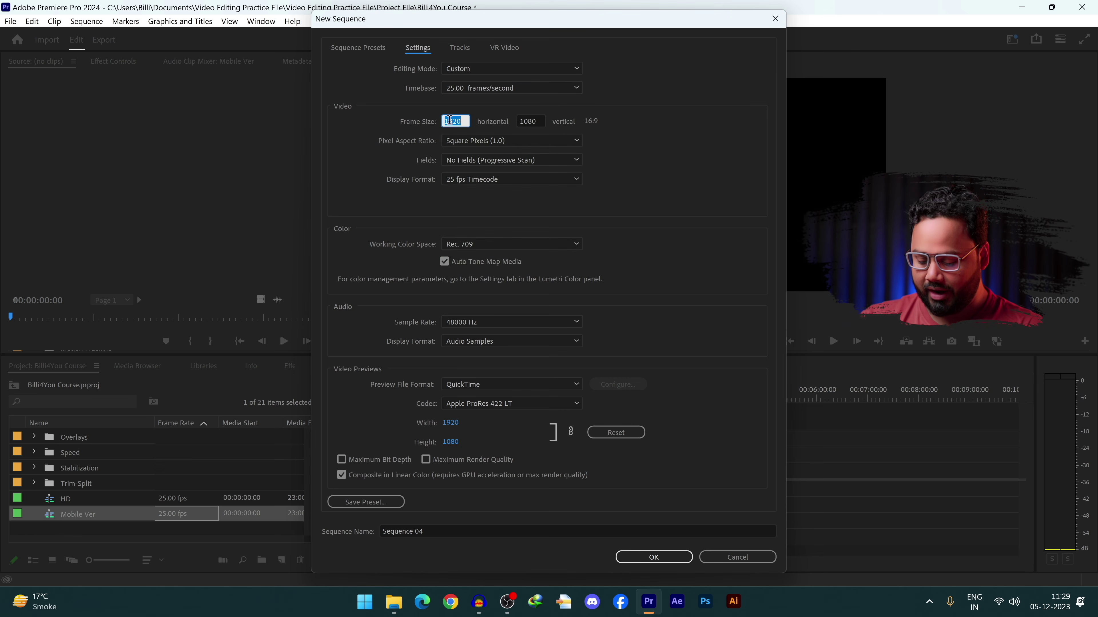
text(1)
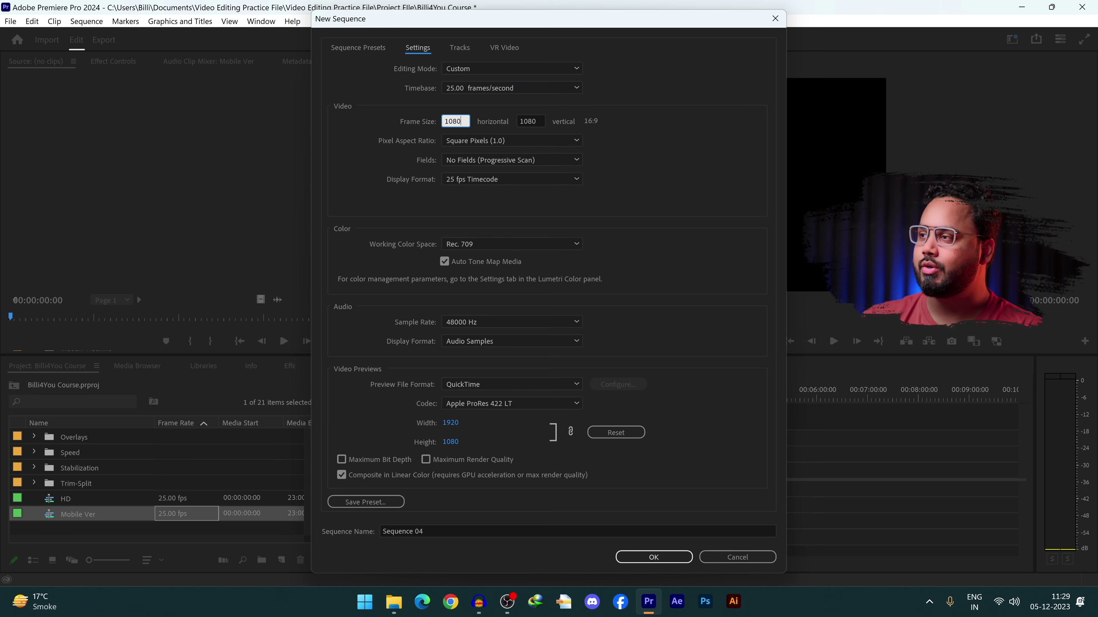
key(Tab)
click(586, 136)
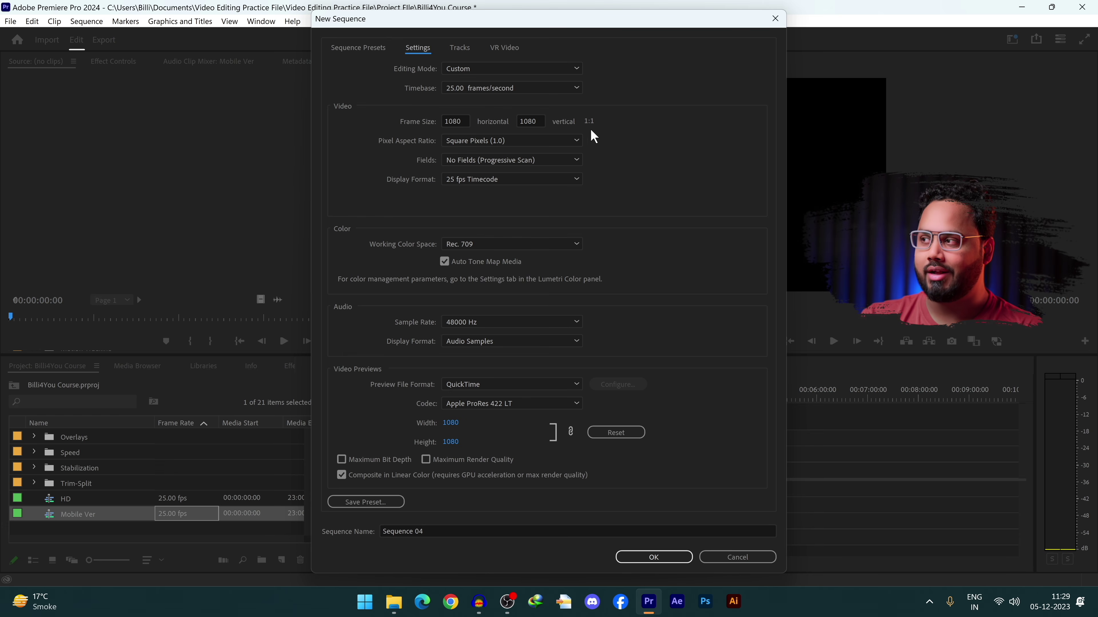
Step: Name the square sequence Squire and create it
triple_click(459, 531)
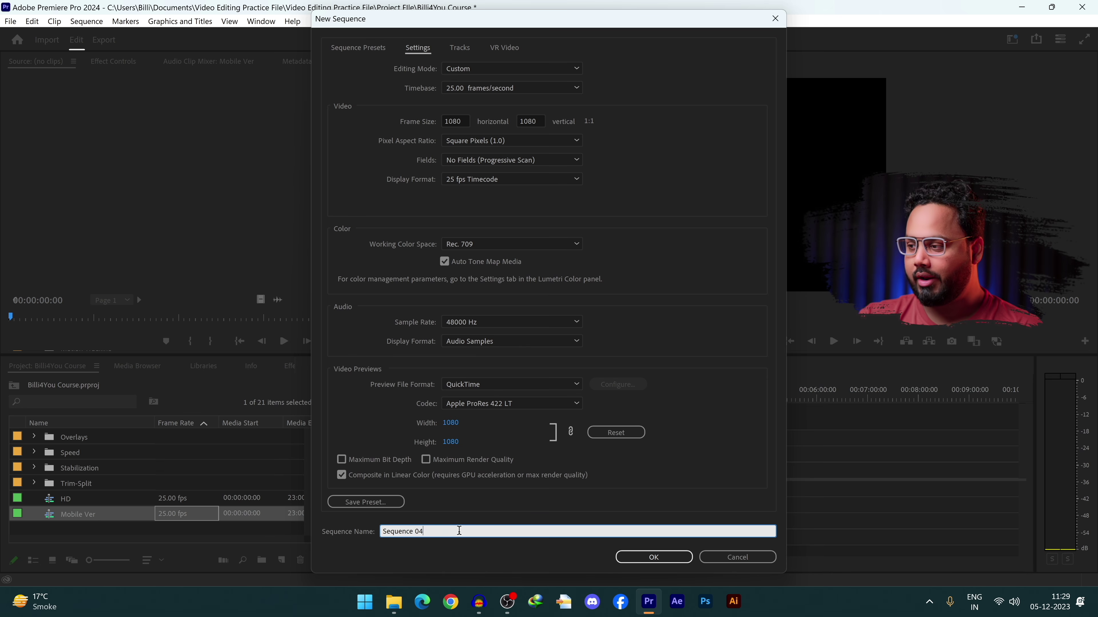
text(Squir)
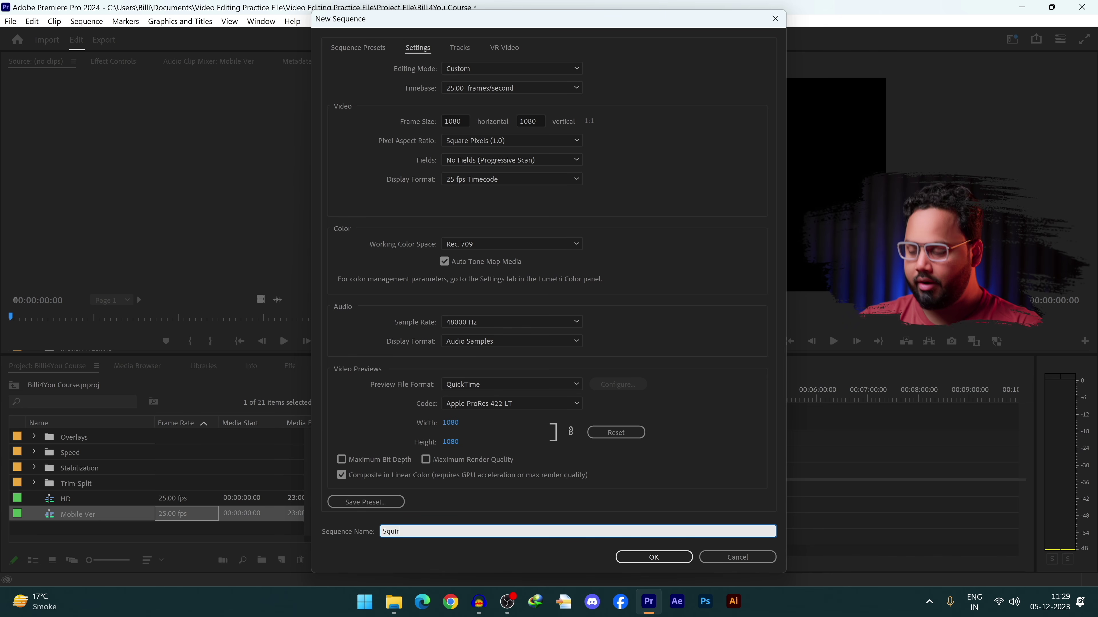
text(e)
click(660, 562)
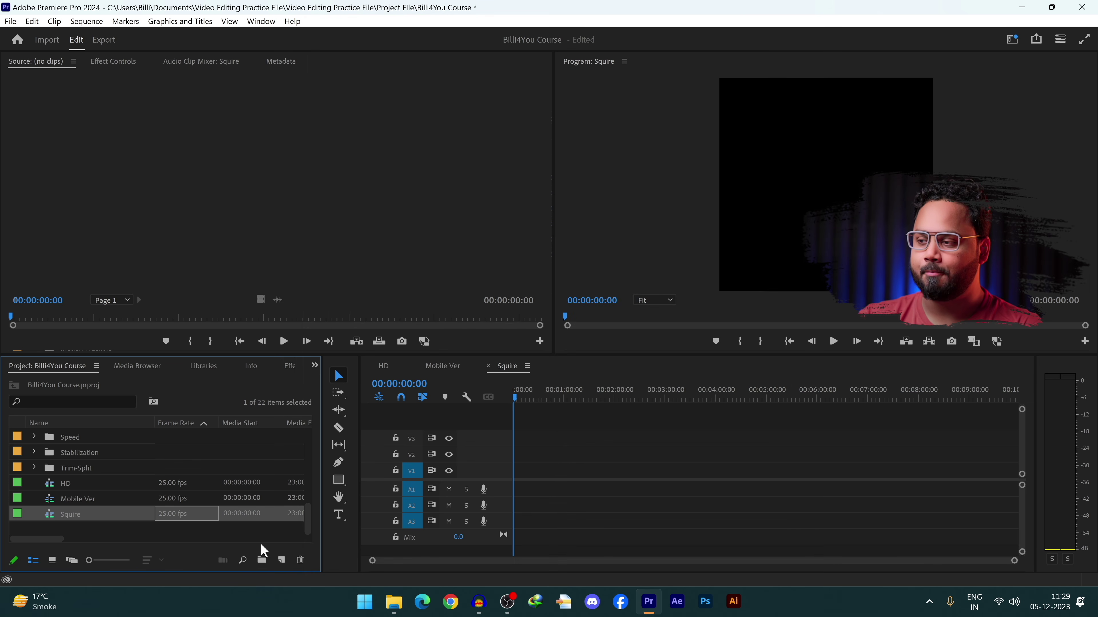
Step: Examine the sequences in the project list and view the HD sequence's format details
click(198, 528)
scroll(198, 529, right, 3)
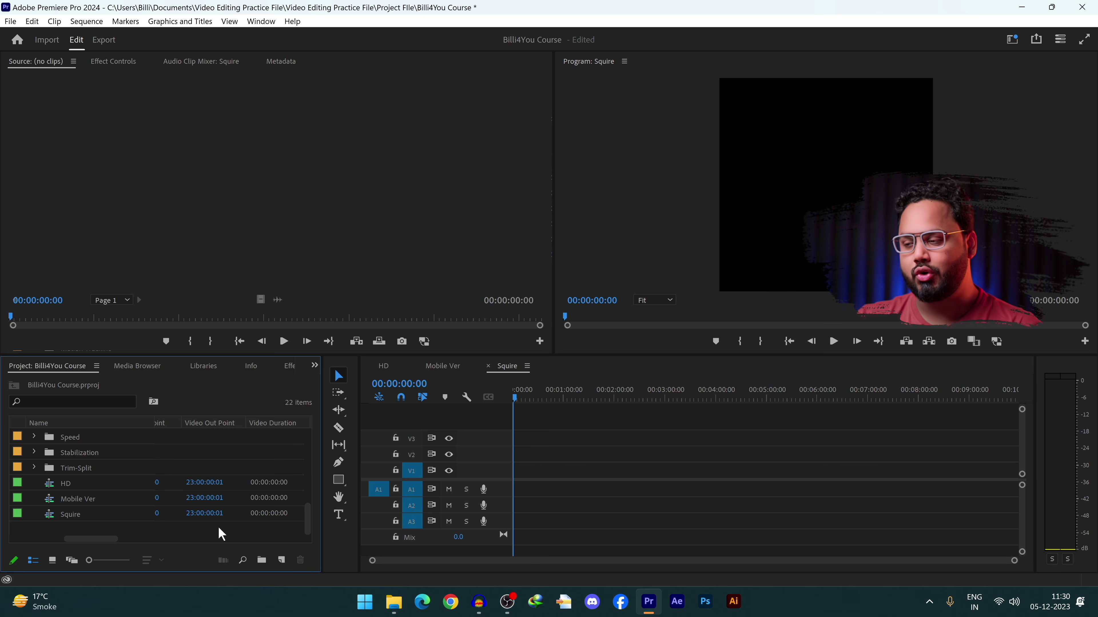
click(144, 499)
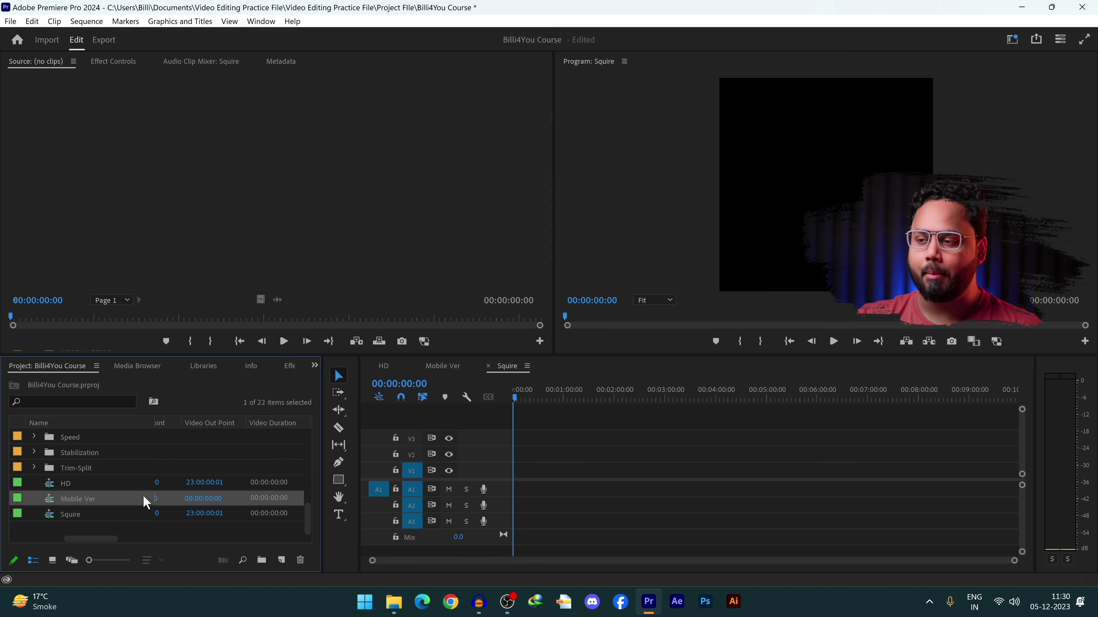
click(134, 482)
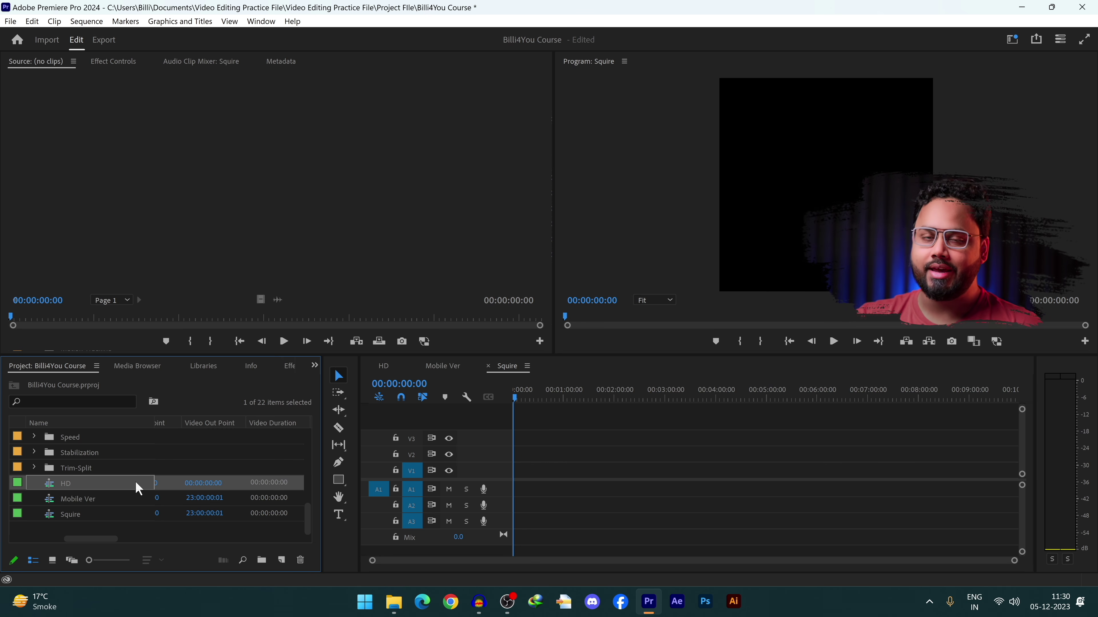
click(165, 482)
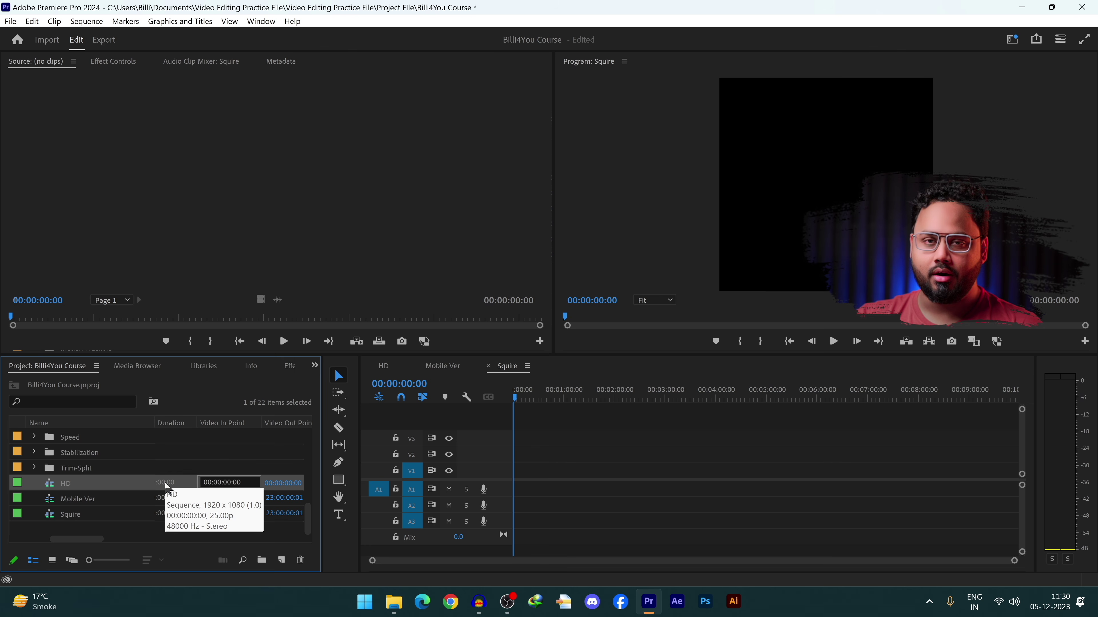
Step: Close the Mobile Ver and Squire timelines, try reopening Squire from the project list, and leave only HD open
click(383, 366)
click(416, 366)
click(416, 367)
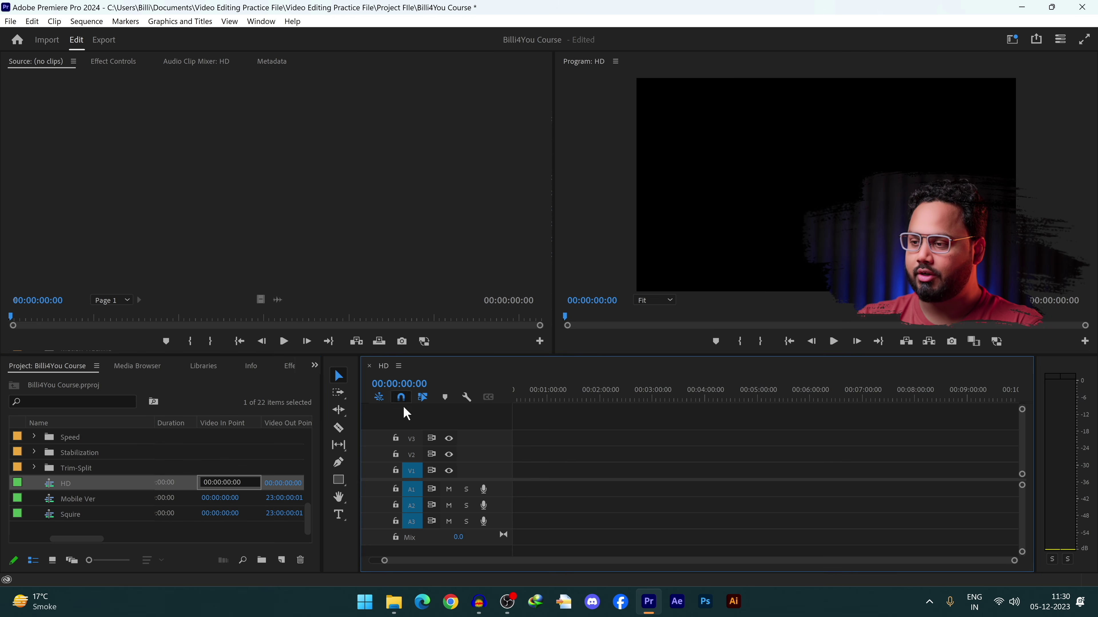
double_click(180, 515)
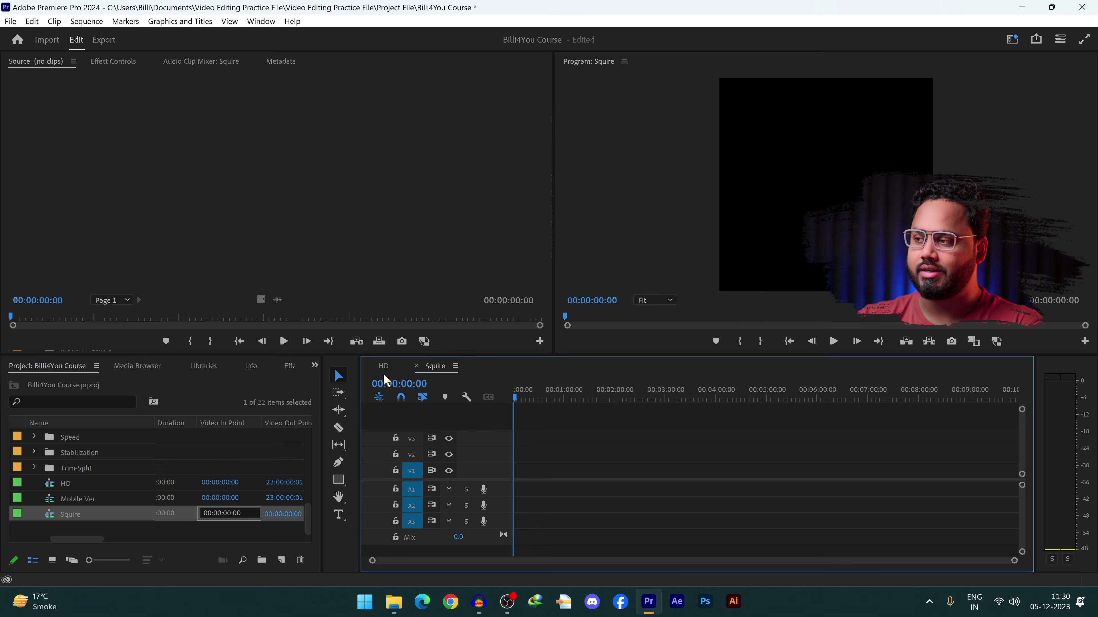
click(415, 366)
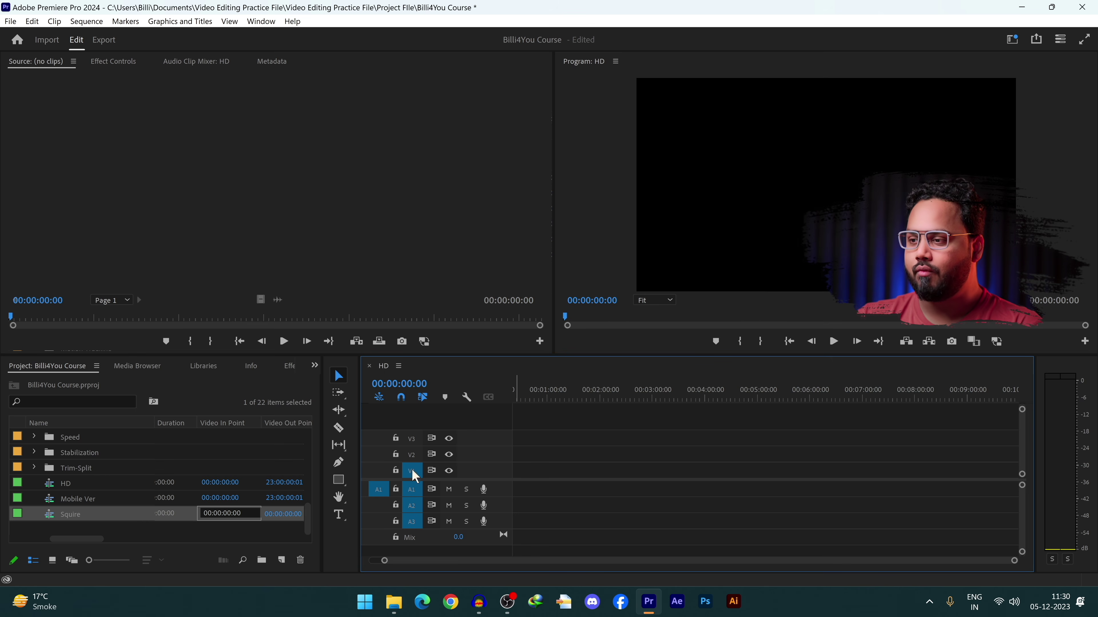
Step: Collapse the Color Correction bin in the project list and make the Source monitor active
scroll(142, 473, up, 5)
scroll(145, 476, up, 2)
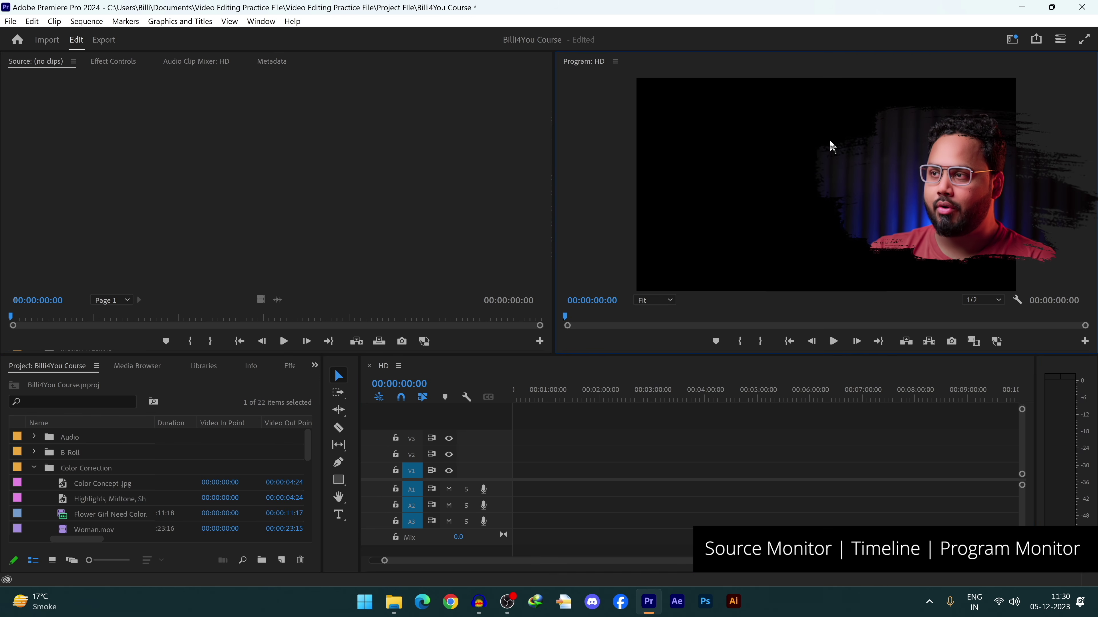
click(435, 187)
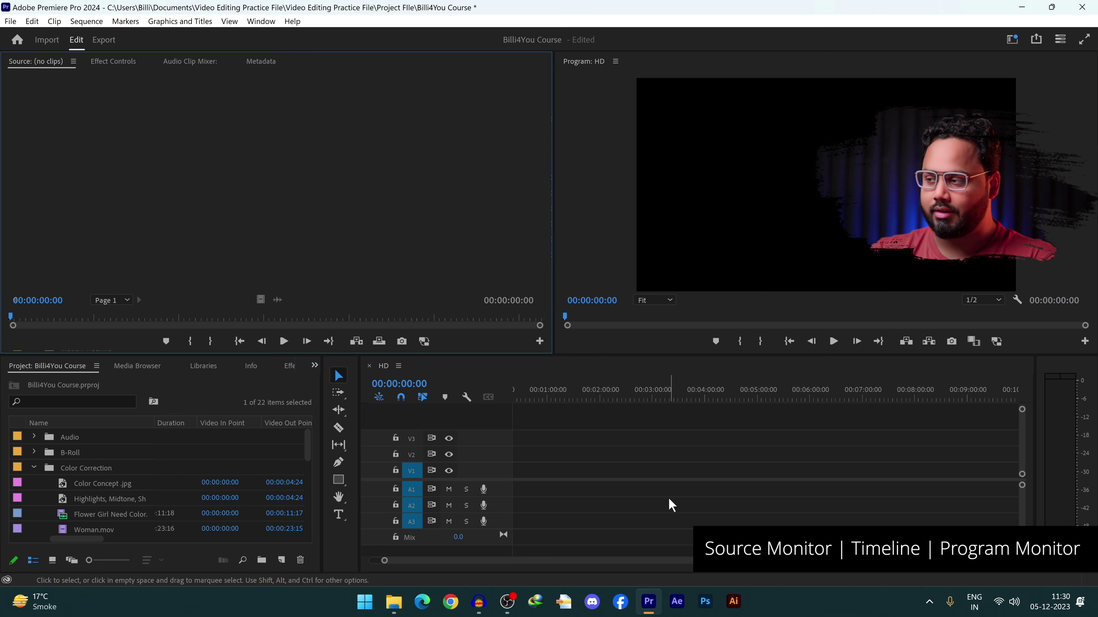
click(34, 468)
click(275, 190)
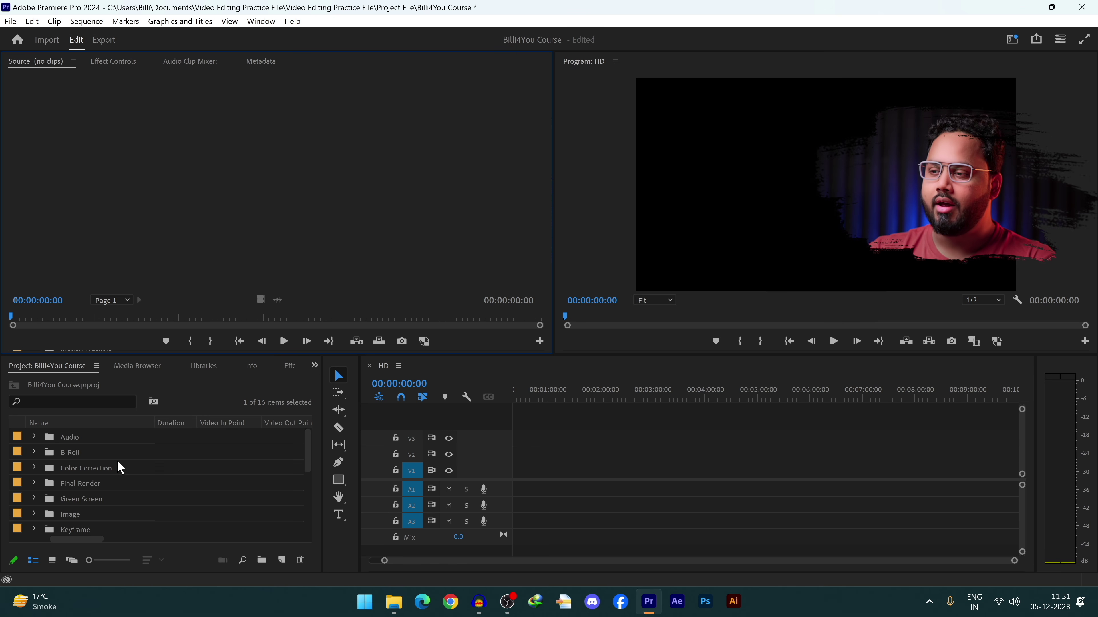
Step: Expand the Trim-Split bin and open Intro Video.mov in the Source monitor
scroll(88, 470, down, 3)
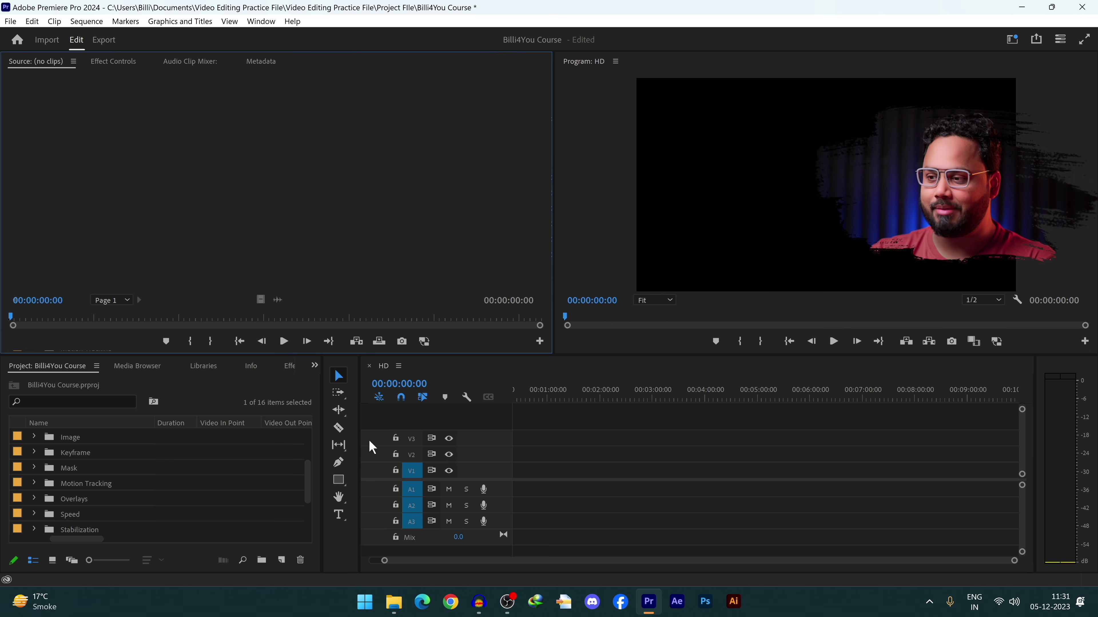
scroll(147, 491, down, 5)
click(34, 468)
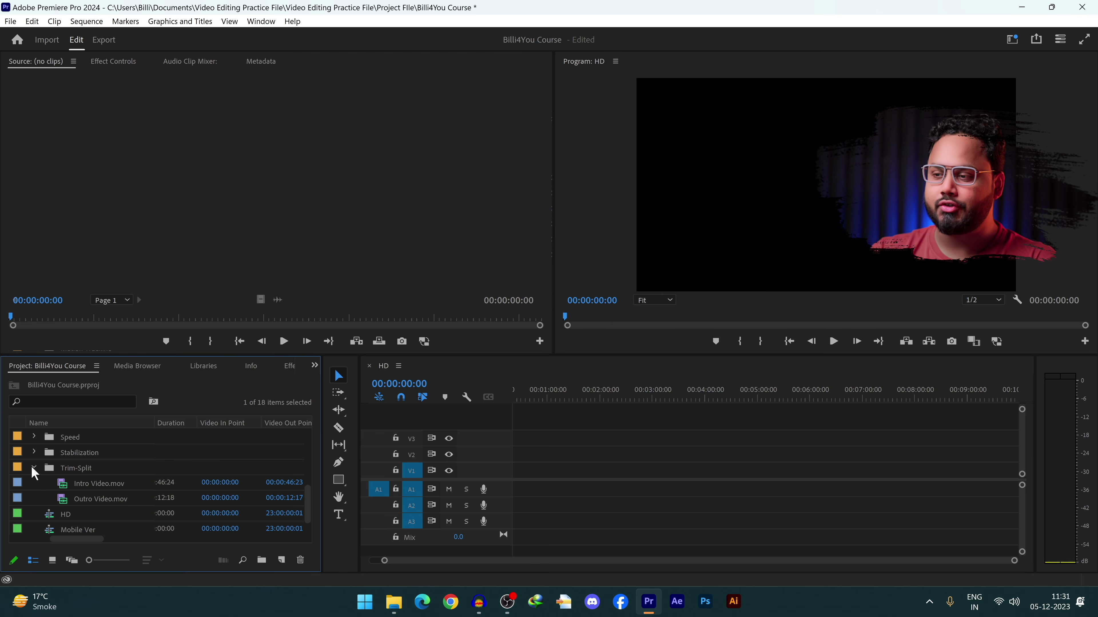
click(105, 470)
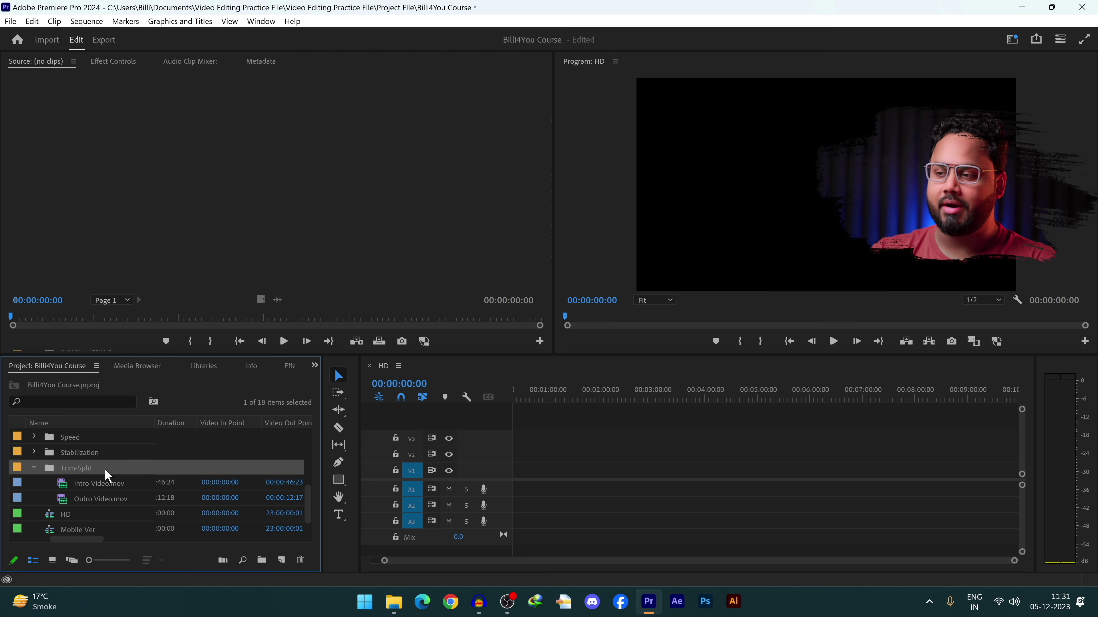
click(191, 488)
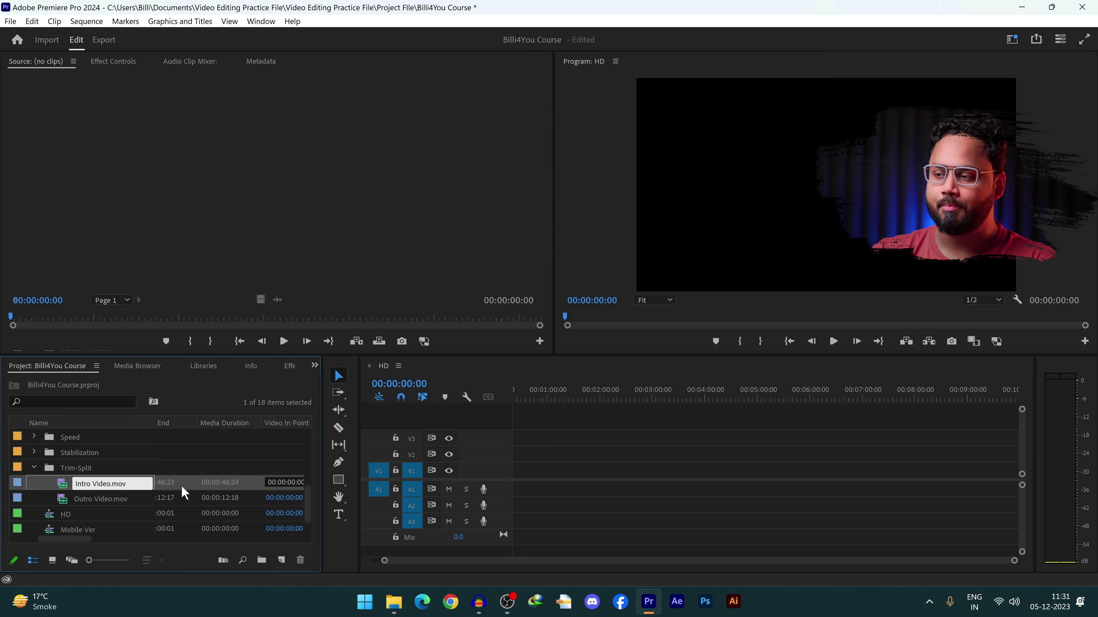
double_click(183, 493)
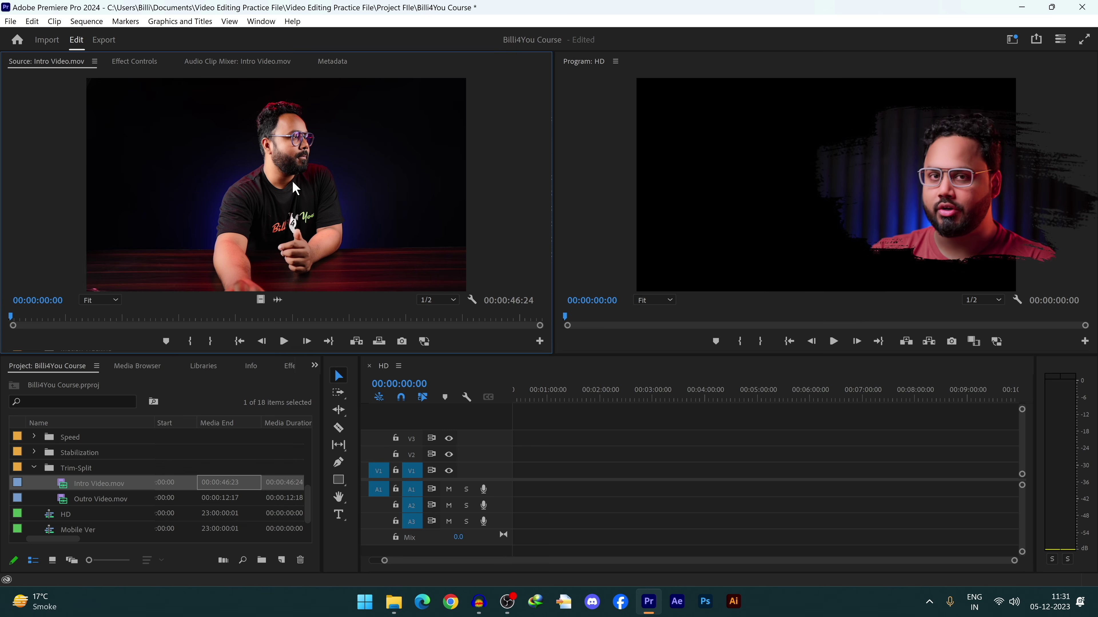
Step: Preview the opening seconds of Intro Video.mov in the Source monitor, pausing and resuming playback
key(space)
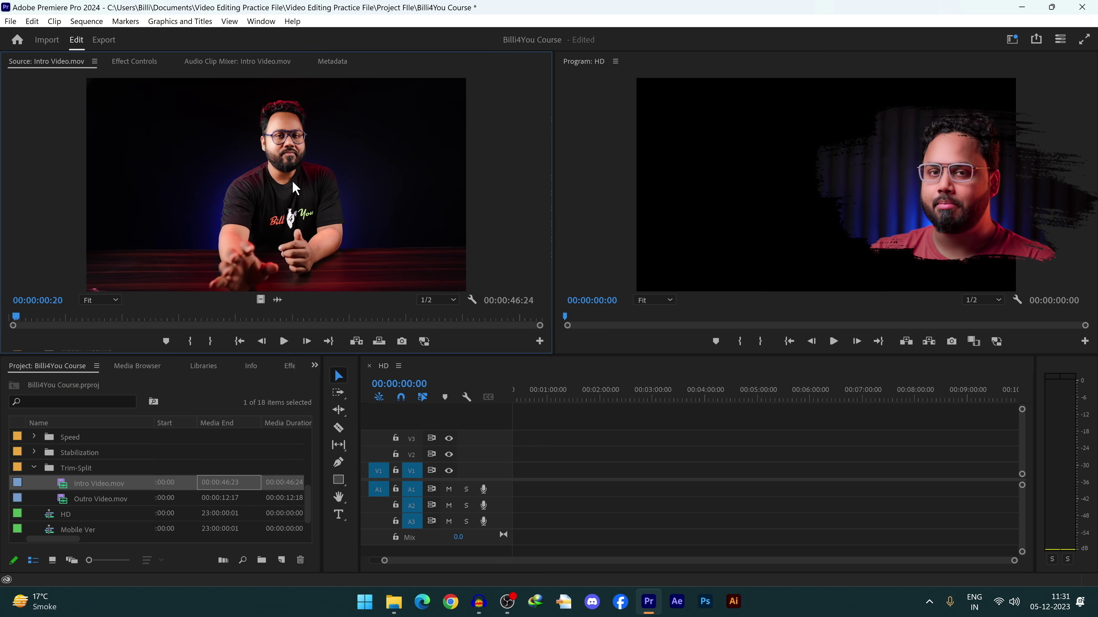
key(space)
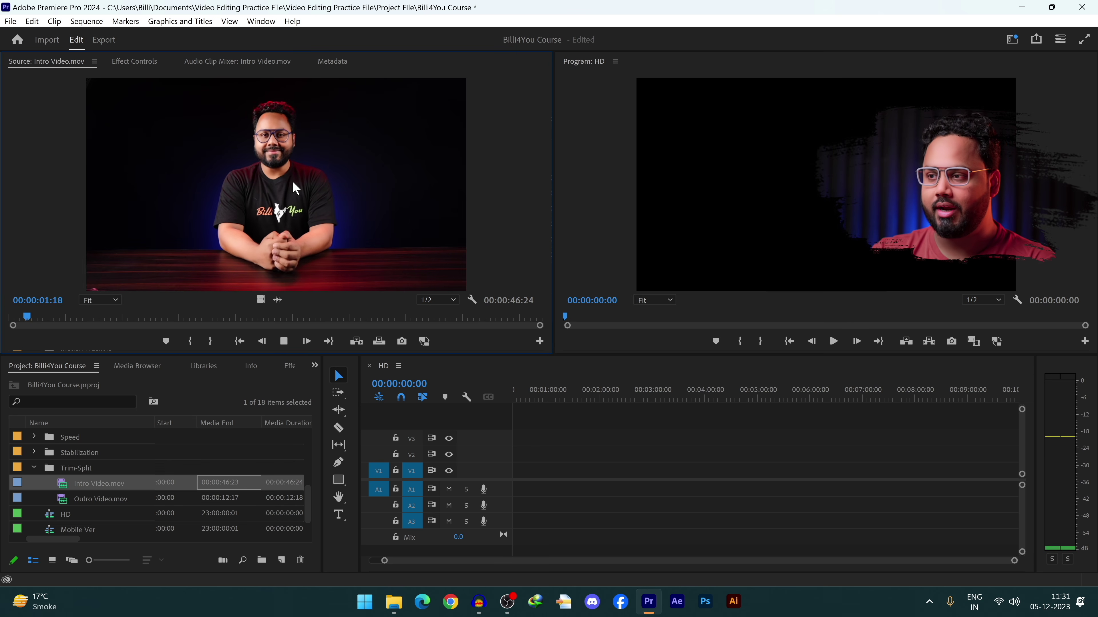
key(space)
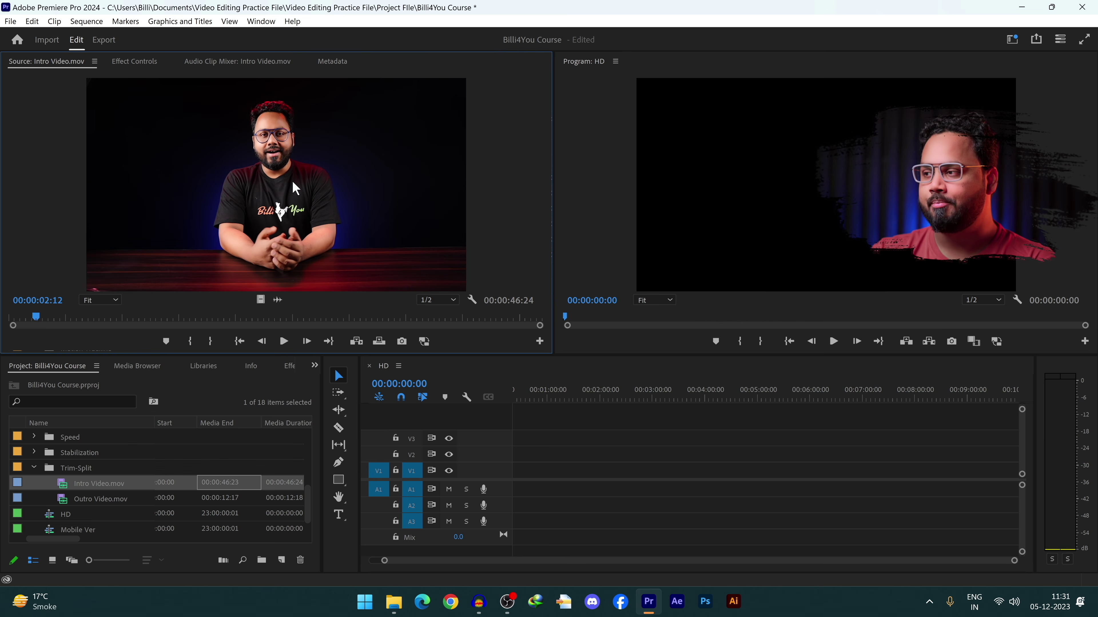
Step: Switch the Source monitor's playback resolution to 1/4 and return it to 1/2
click(449, 297)
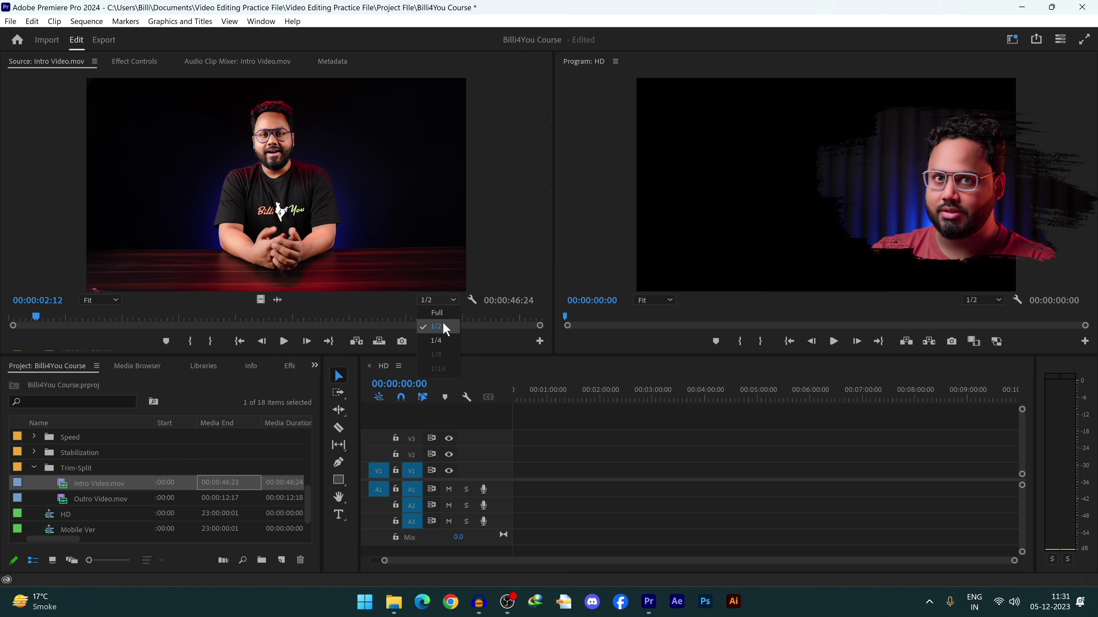
click(436, 341)
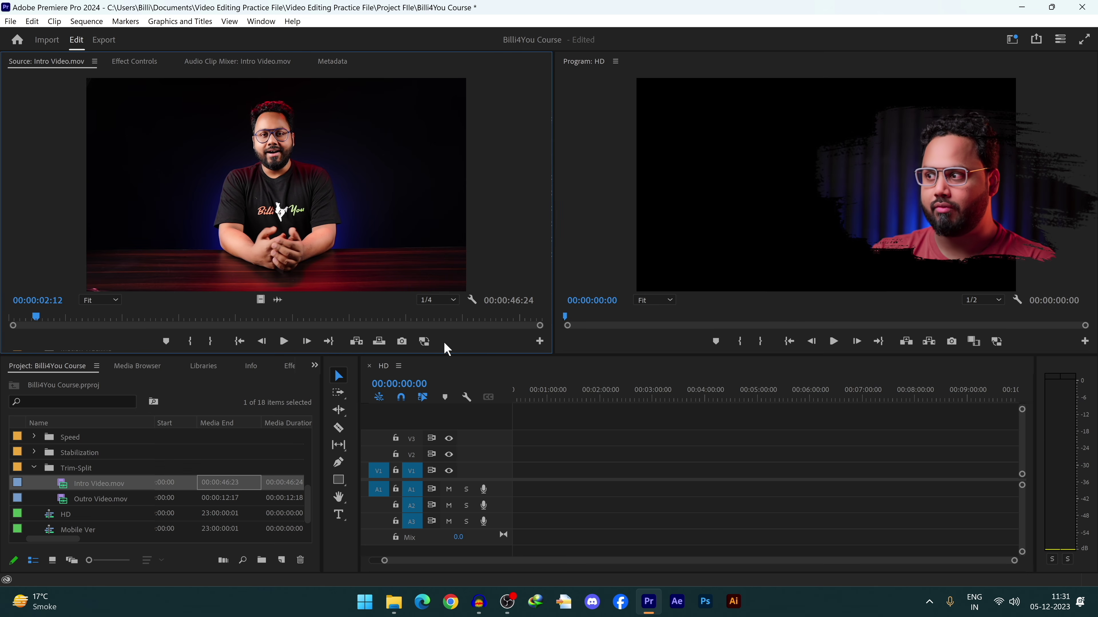
click(444, 301)
click(445, 326)
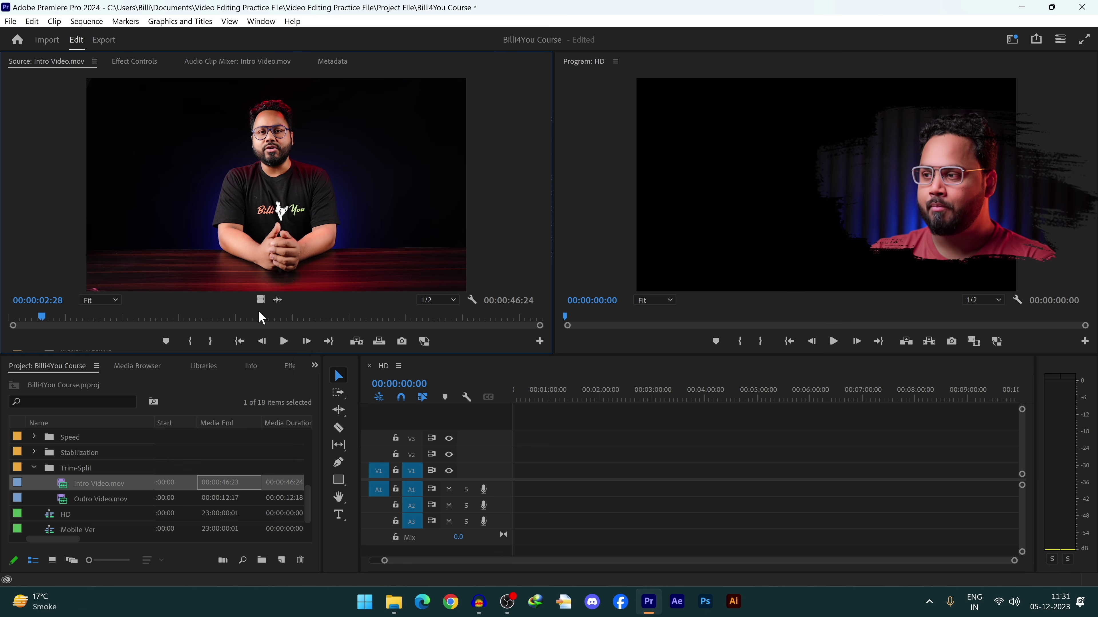
Step: Play Intro Video.mov from its start, stop at 00:00:08:24, and display its audio waveform in the Source monitor
drag(43, 317, 3, 319)
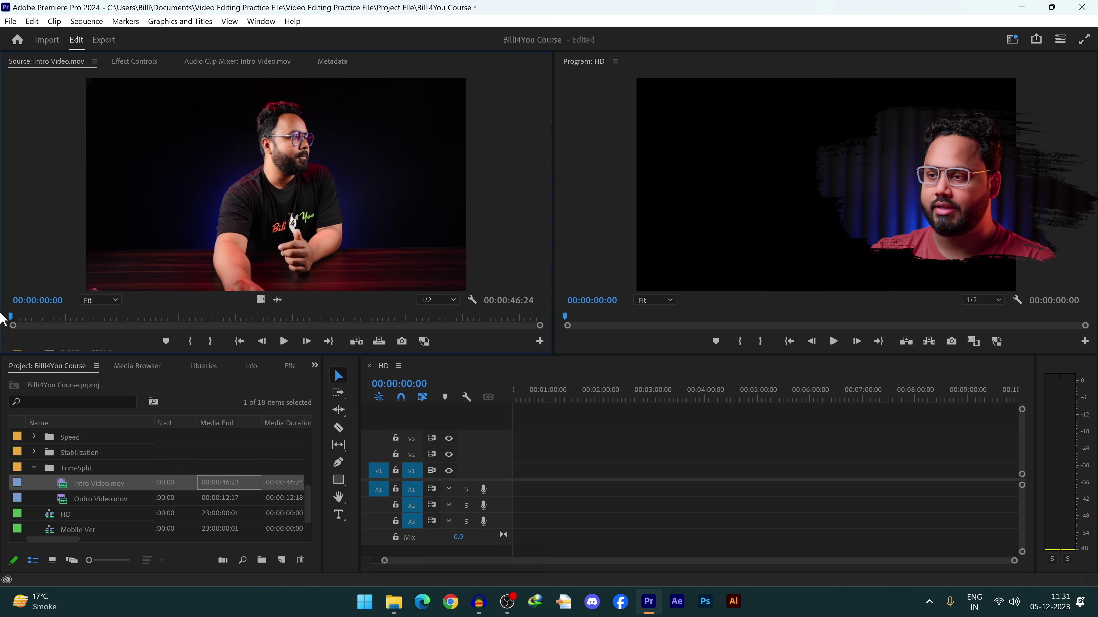
key(space)
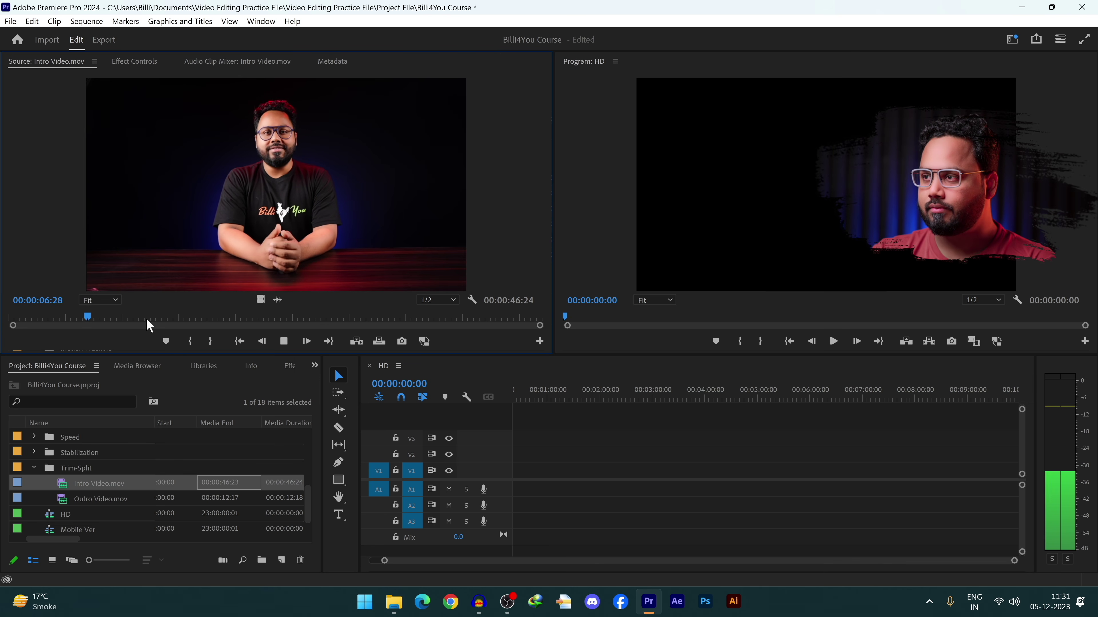
click(108, 314)
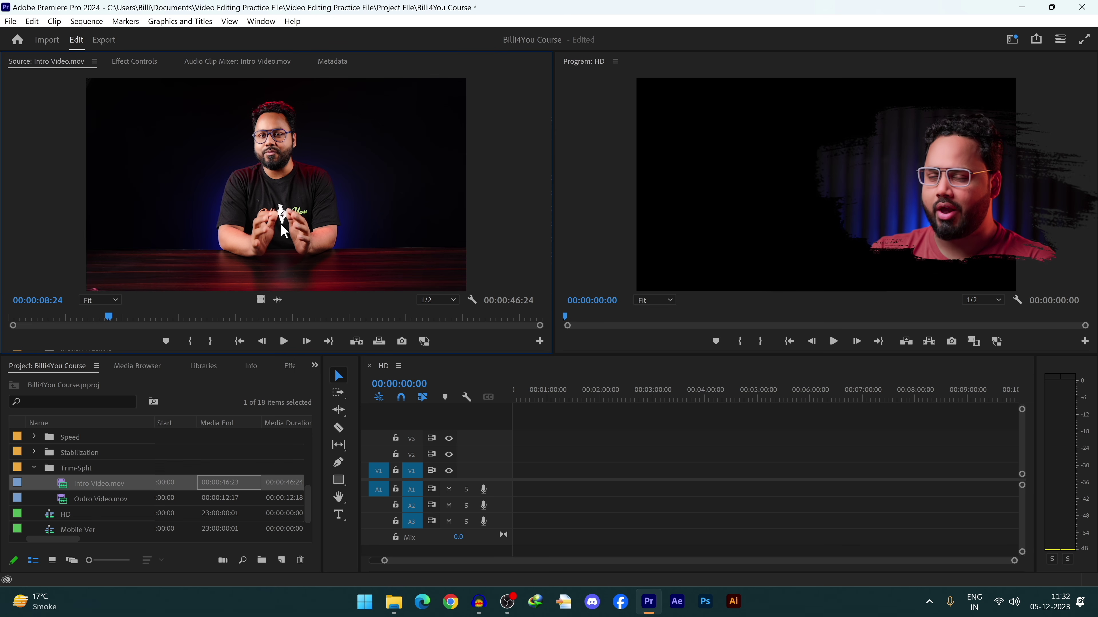
click(278, 300)
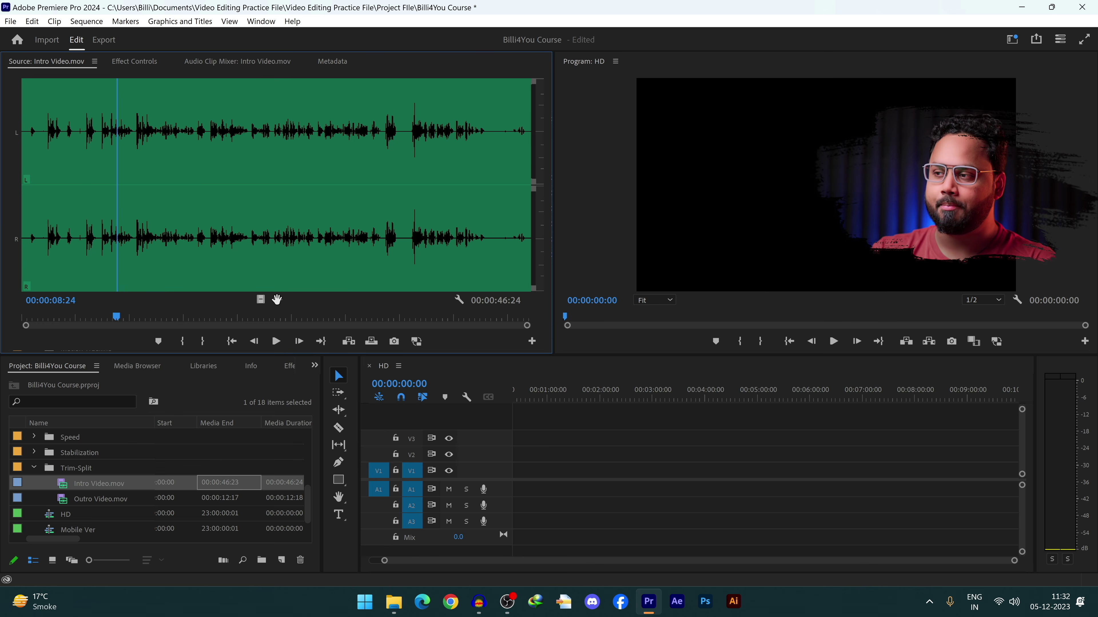
Step: Inspect Intro Video.mov's audio waveform in the Source monitor and play it from 00:00:00:21 to 00:00:07:05
click(277, 300)
click(277, 299)
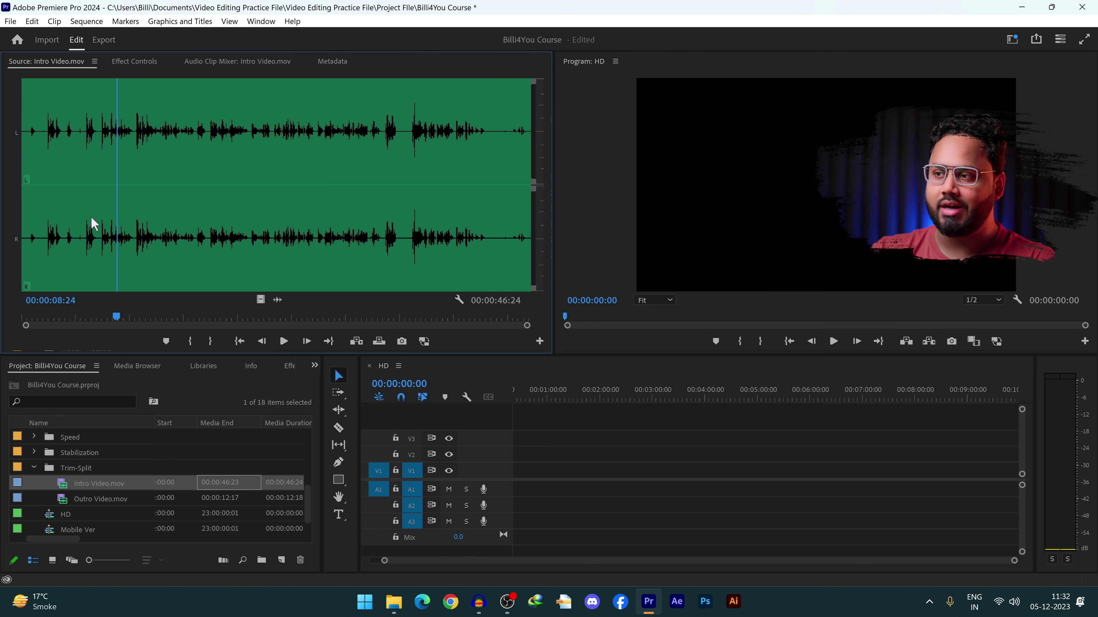
click(96, 235)
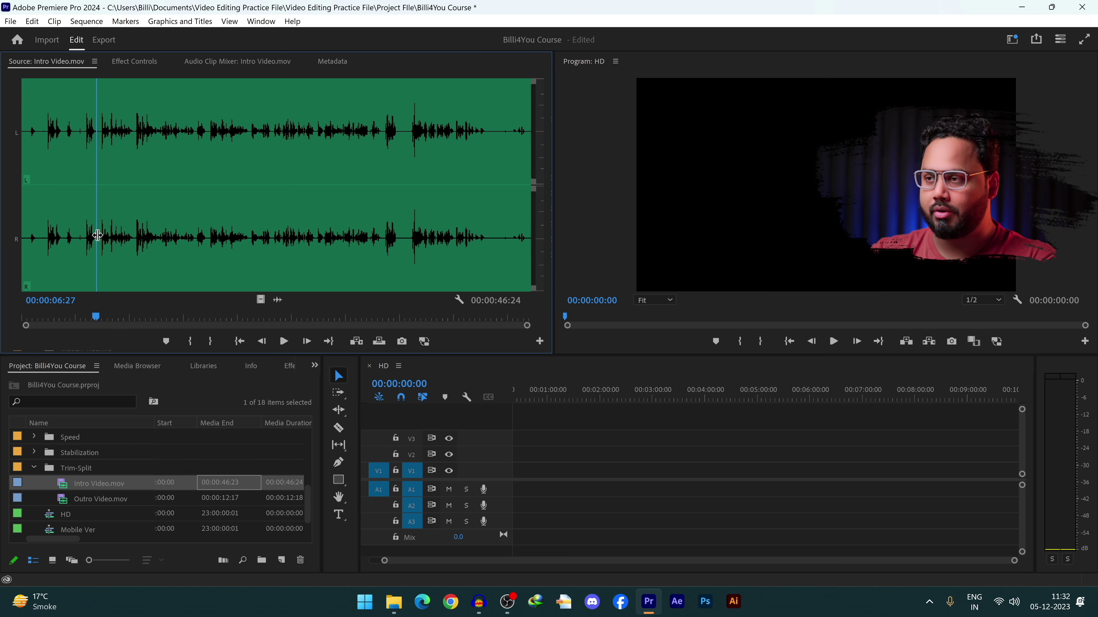
click(28, 241)
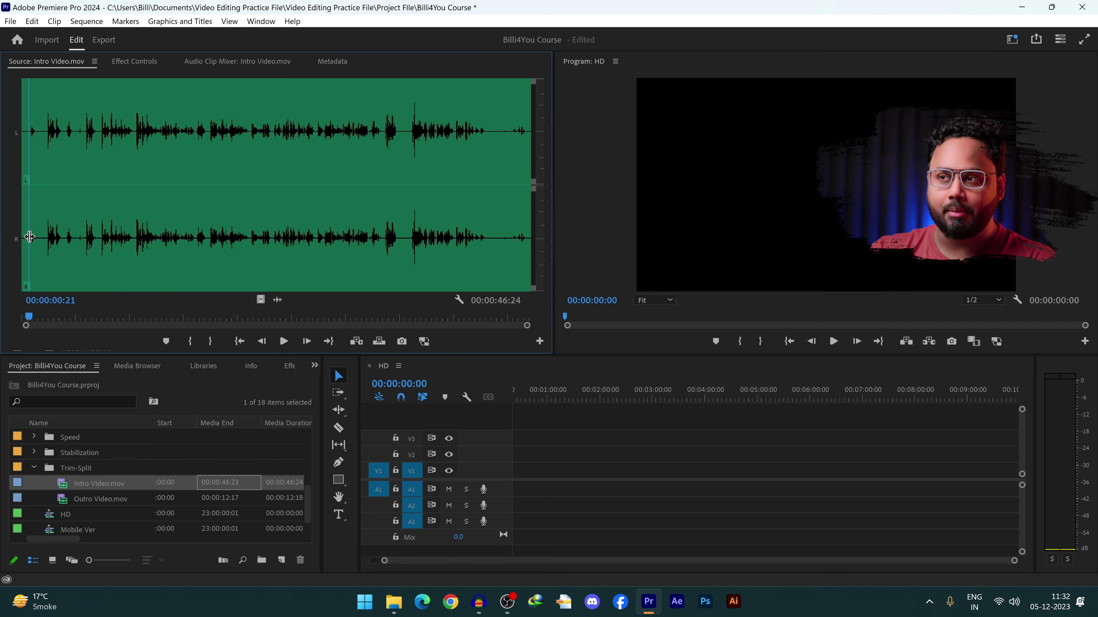
key(space)
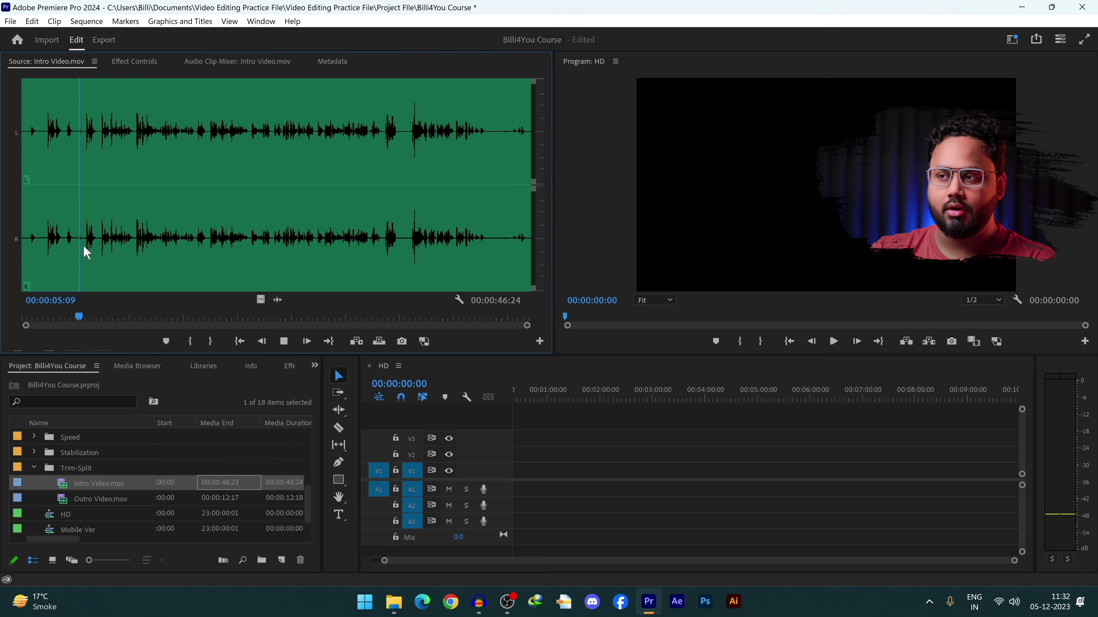
key(space)
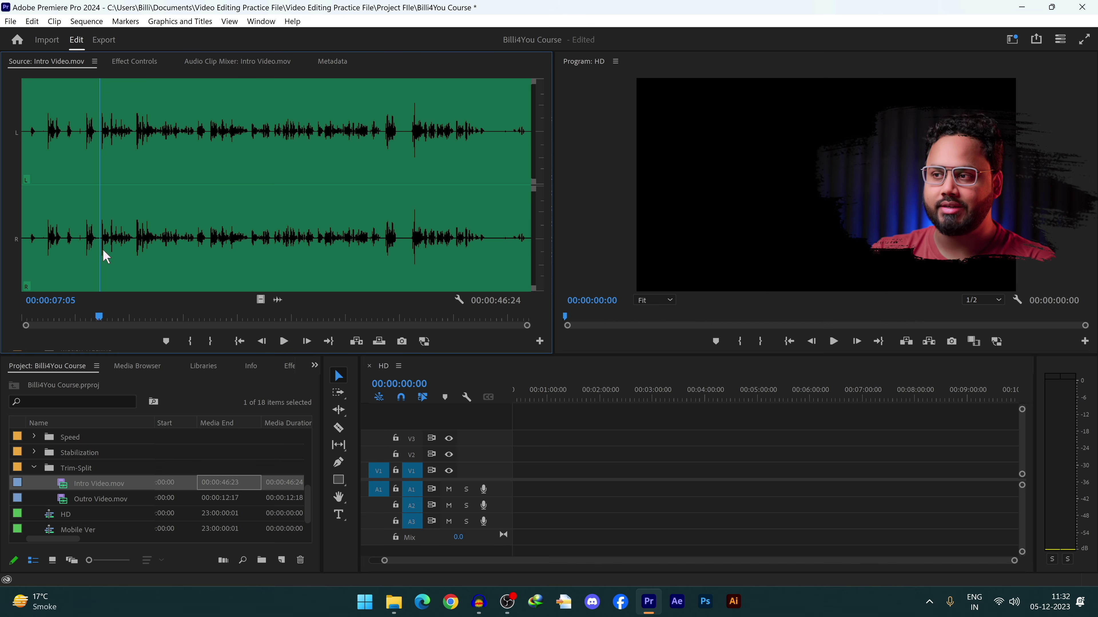
Step: Locate the start of the speech at about 00:00:07:04 and its end at about 00:00:42:20 on the waveform
key(space)
key(space)
click(98, 236)
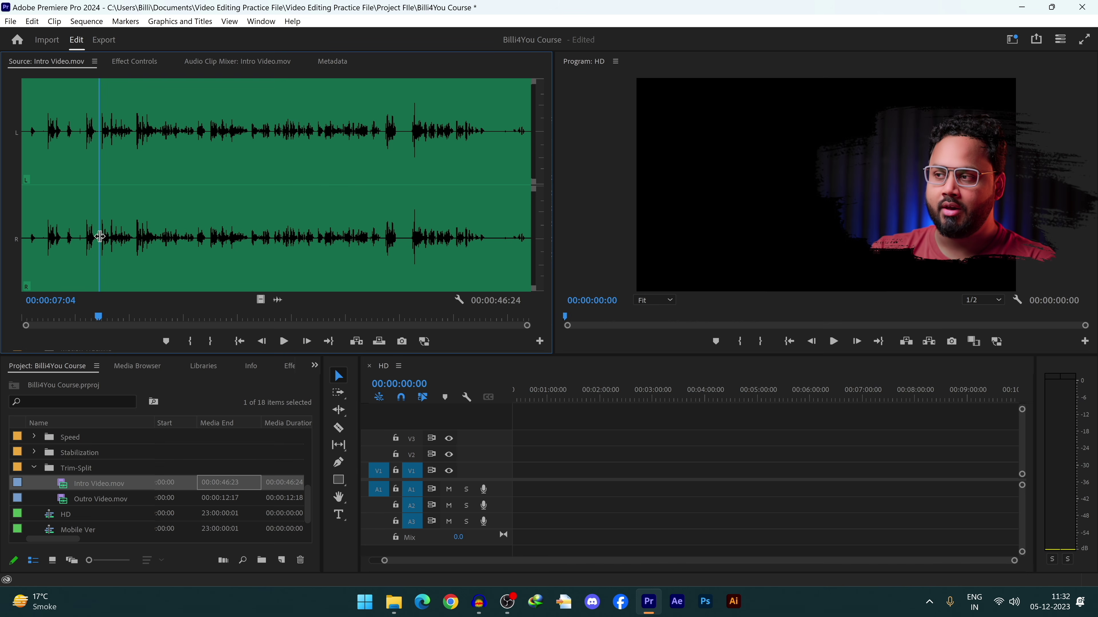
click(486, 239)
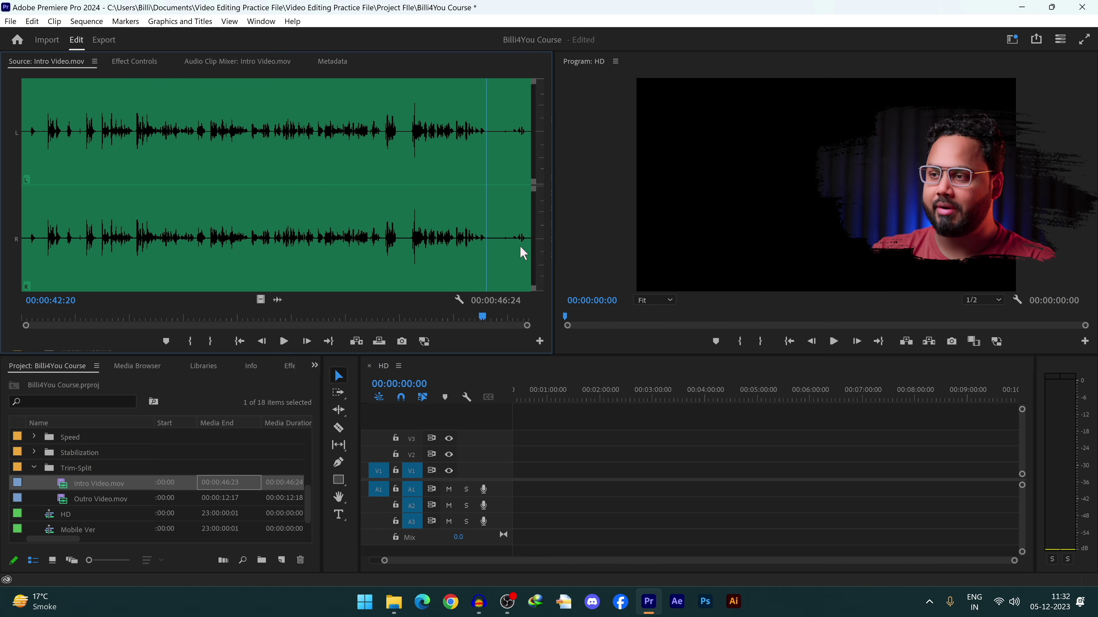
Step: Return the Source monitor to the video view and set an In point at 00:00:07:03 on Intro Video.mov
drag(142, 318, 99, 320)
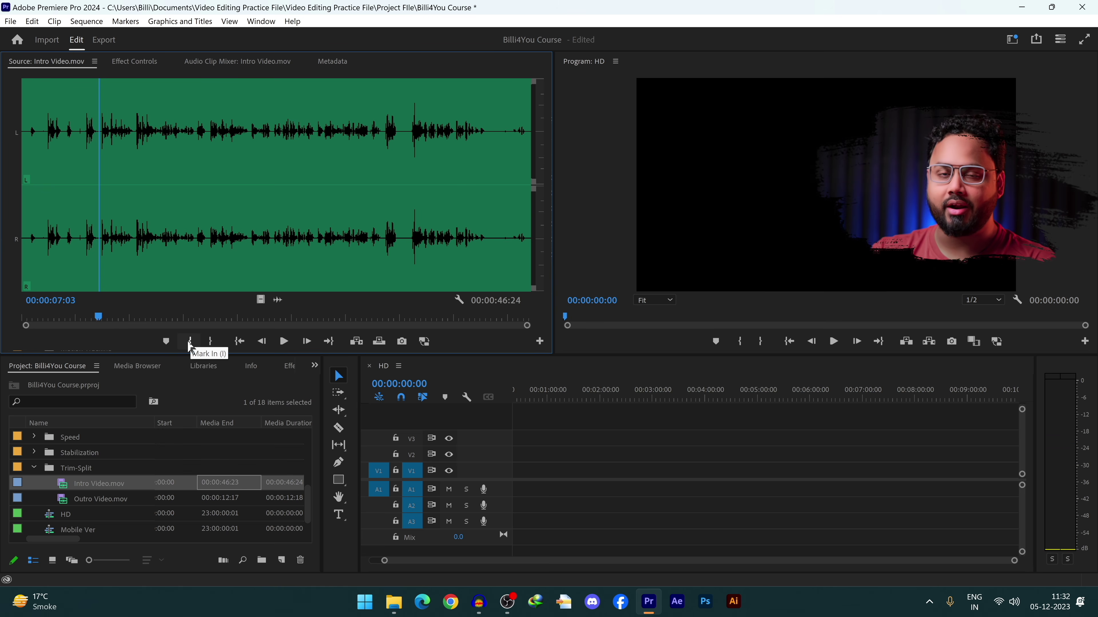
click(260, 299)
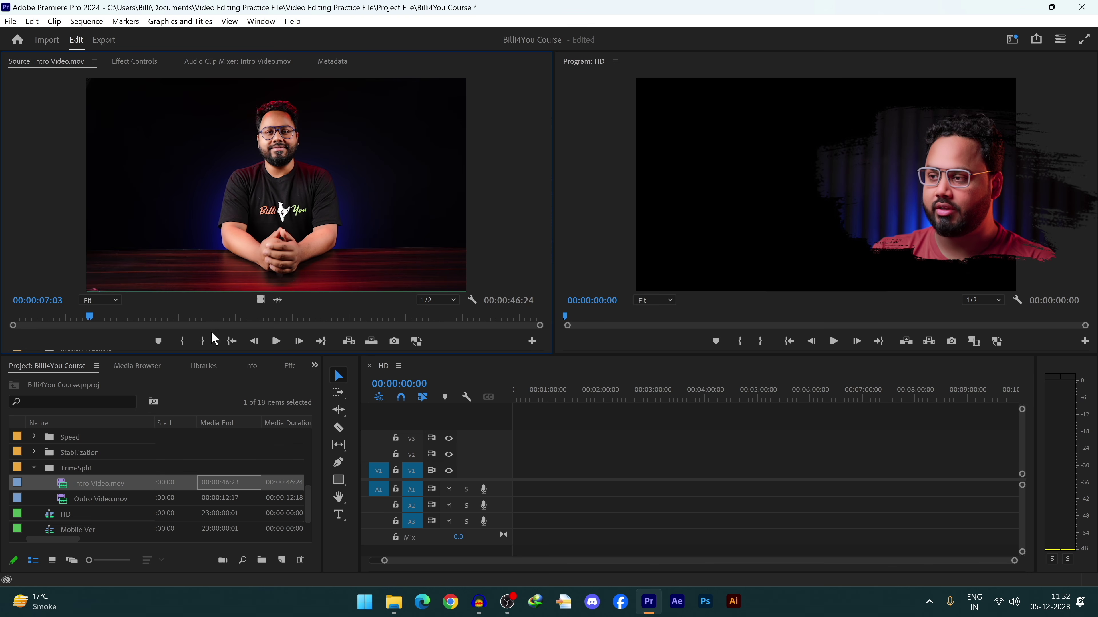
click(189, 341)
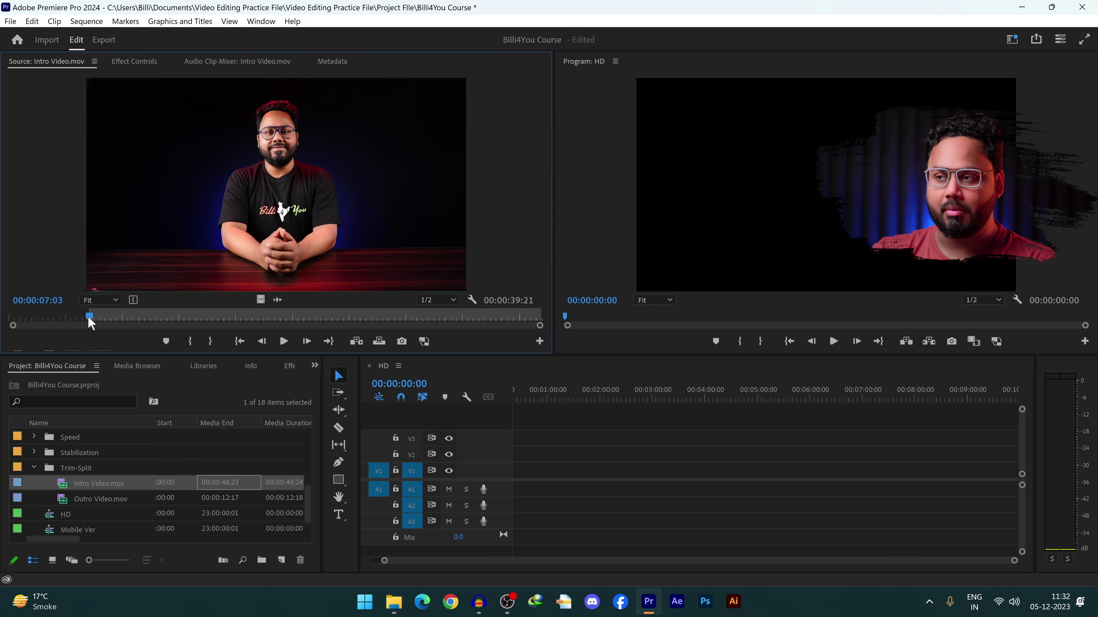
Step: Play and scrub Intro Video.mov forward to 00:00:42:21 and set an Out point there
key(space)
drag(91, 323, 485, 328)
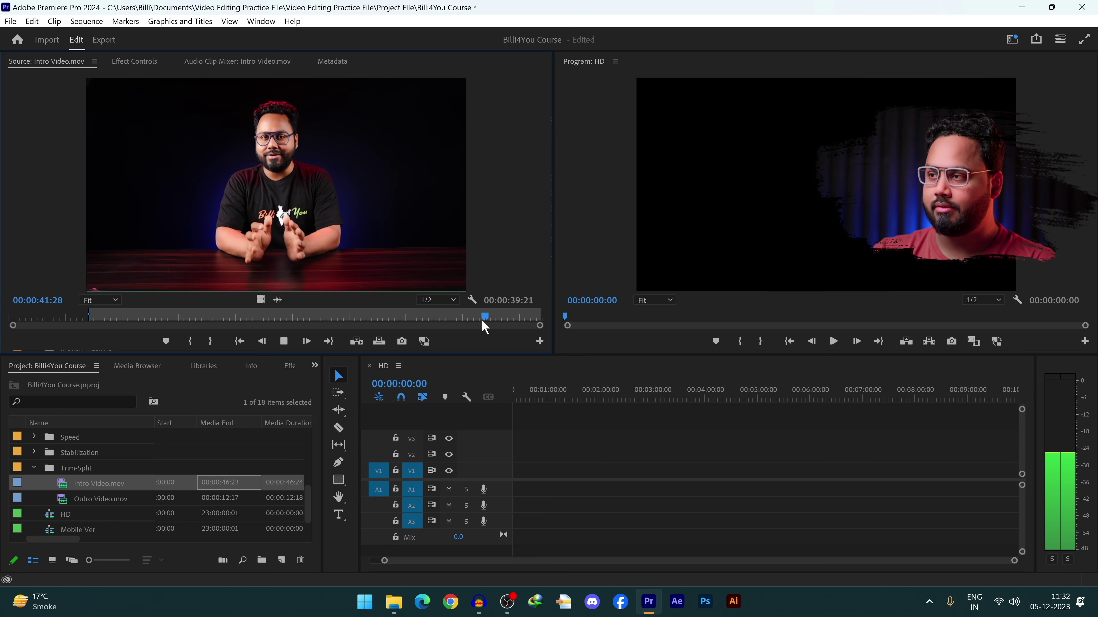
key(space)
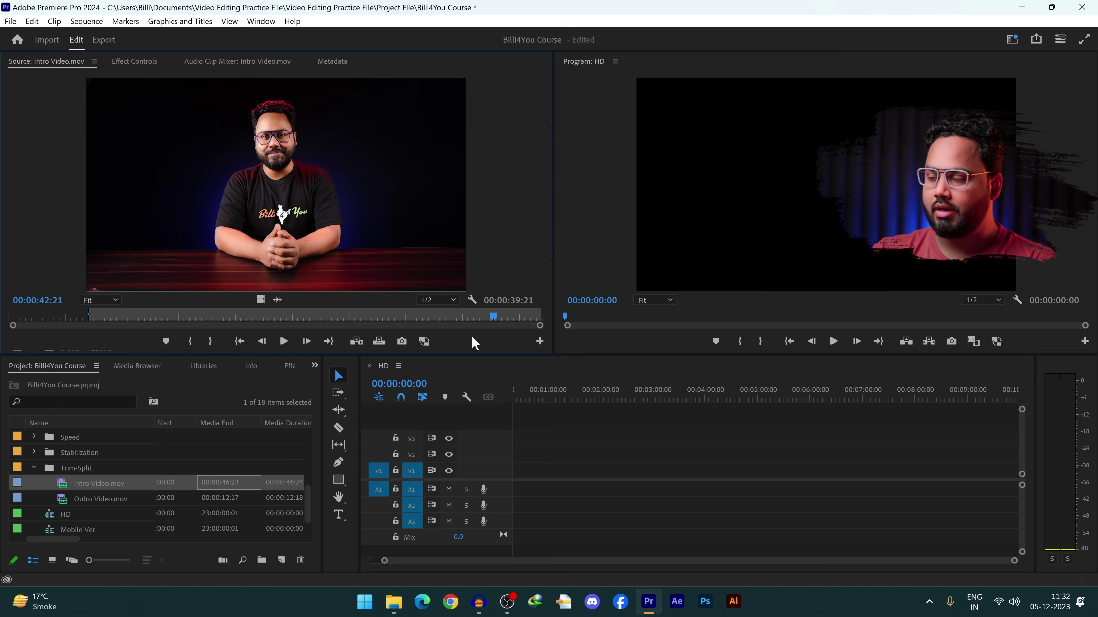
click(211, 341)
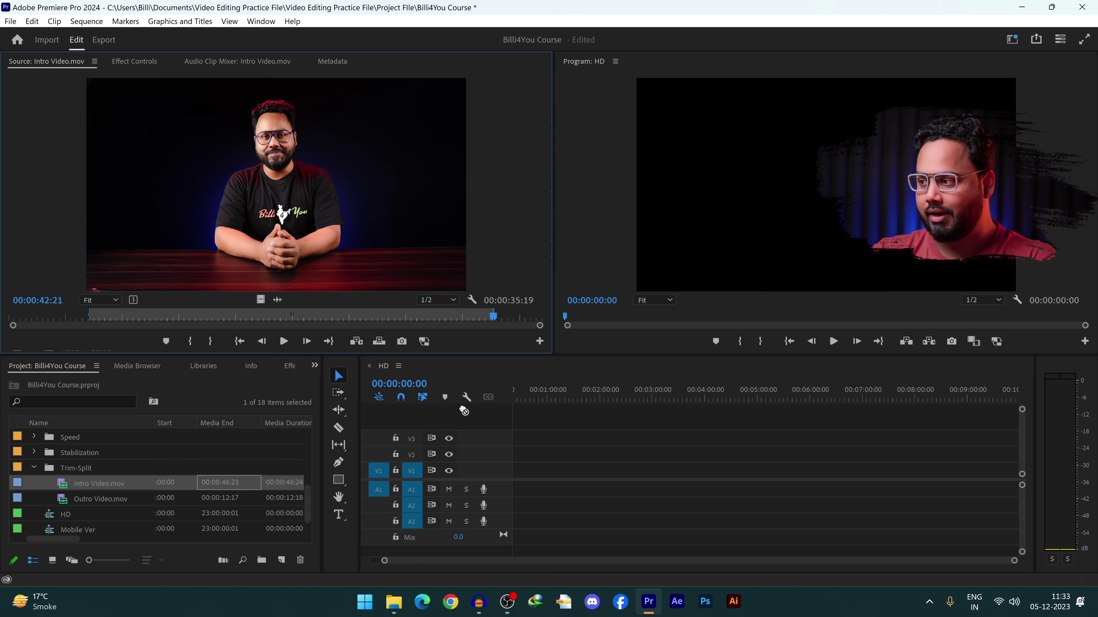
Step: Place the marked part of Intro Video.mov on V1 and A1, keep the existing sequence settings, and align it with the sequence start
drag(463, 411, 505, 484)
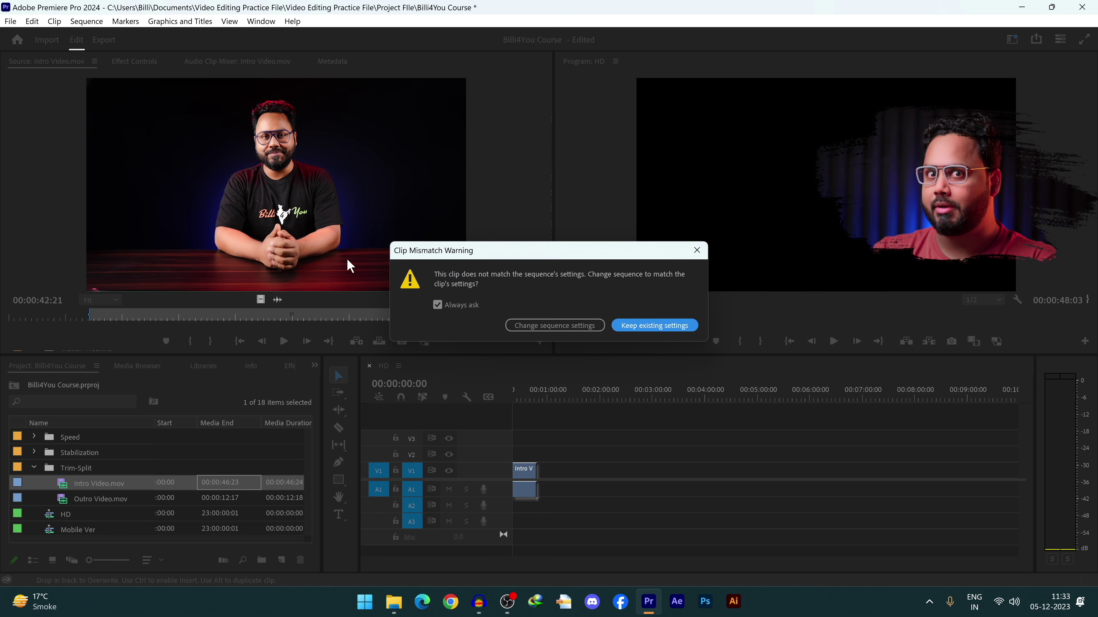
click(662, 327)
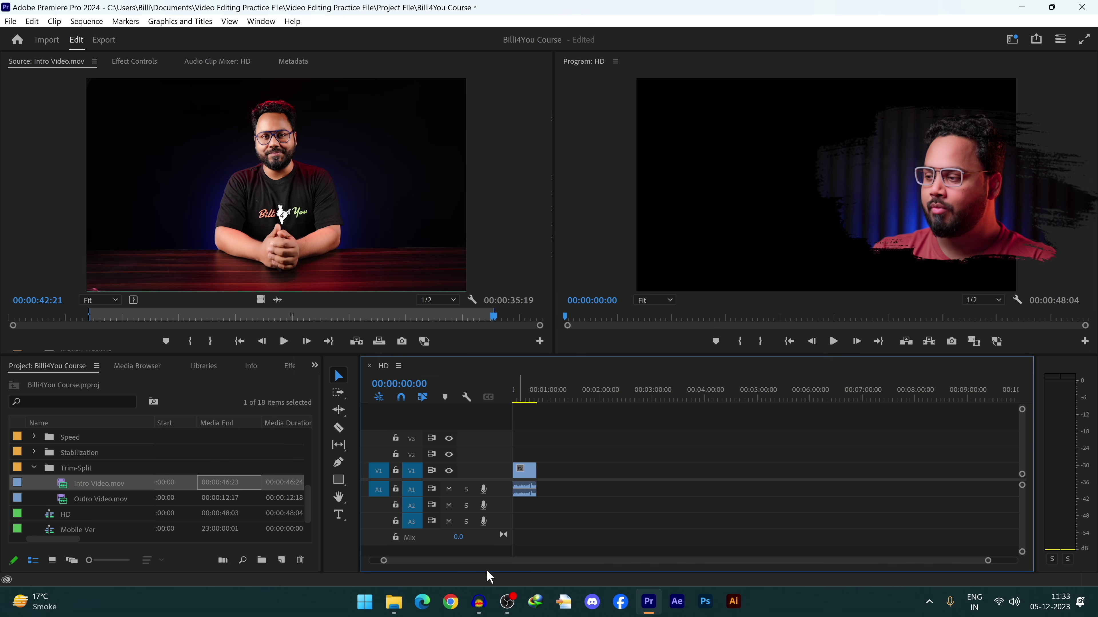
drag(461, 564, 391, 522)
click(528, 399)
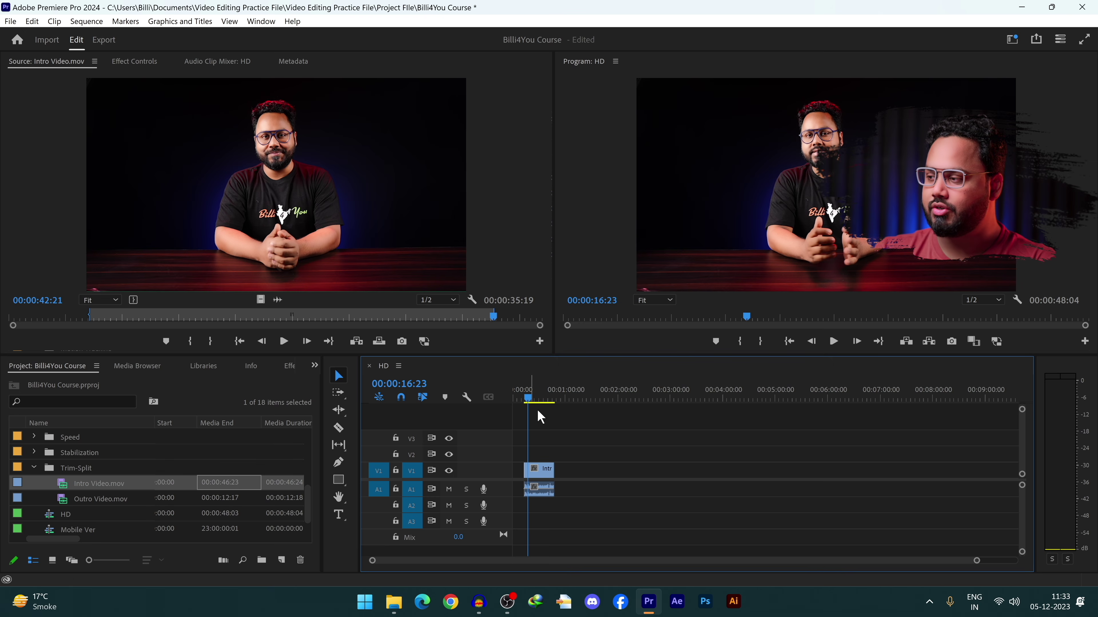
drag(549, 475, 538, 475)
Step: Play the opening seconds of the HD sequence from its start and delete the placed clip
key(Home)
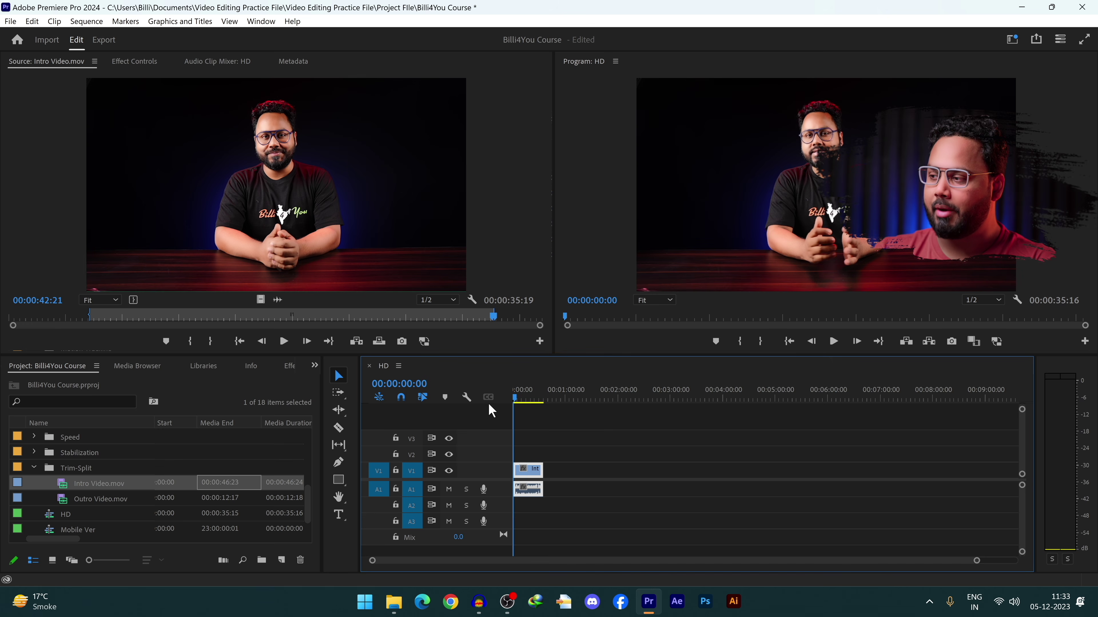
key(space)
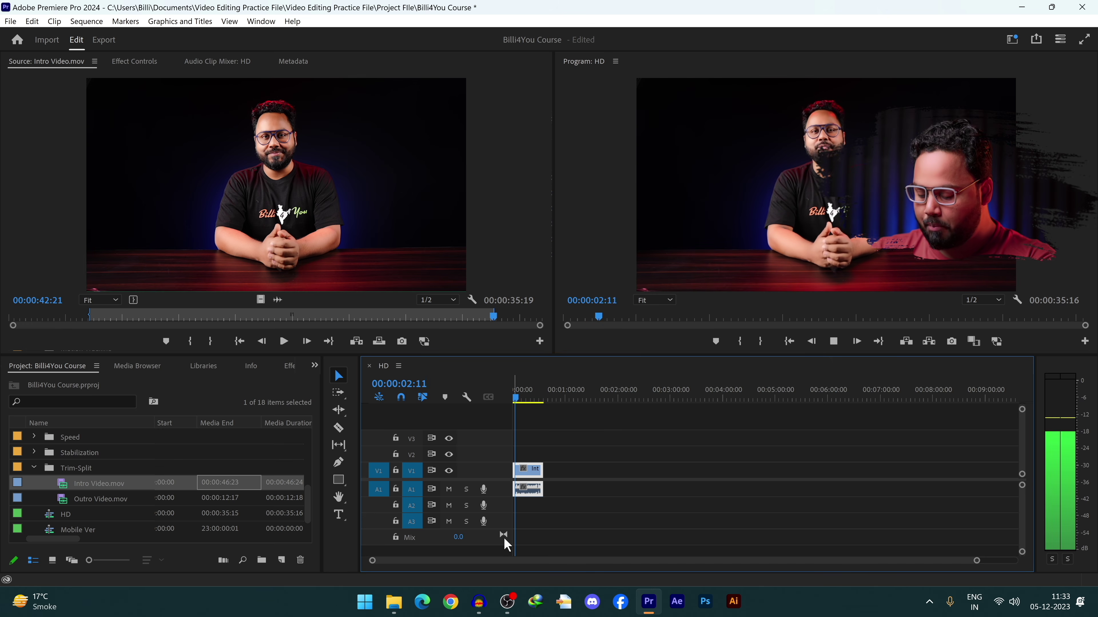
key(Delete)
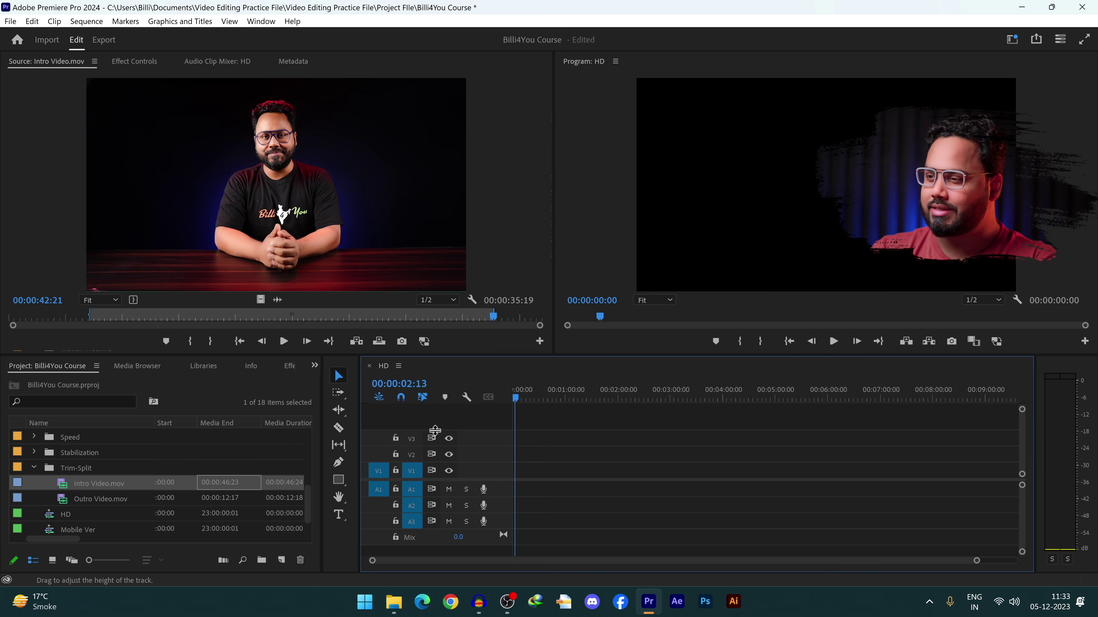
Step: Switch off the A1 source patch and try placing only the video of the marked clip on V1
click(378, 490)
click(379, 490)
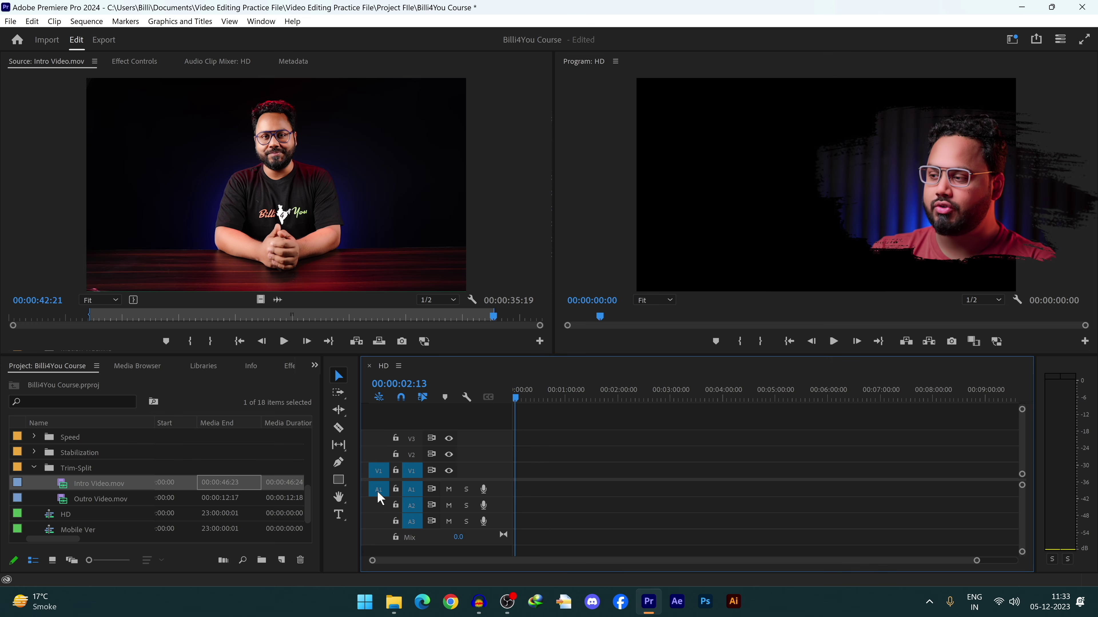
click(378, 490)
click(378, 489)
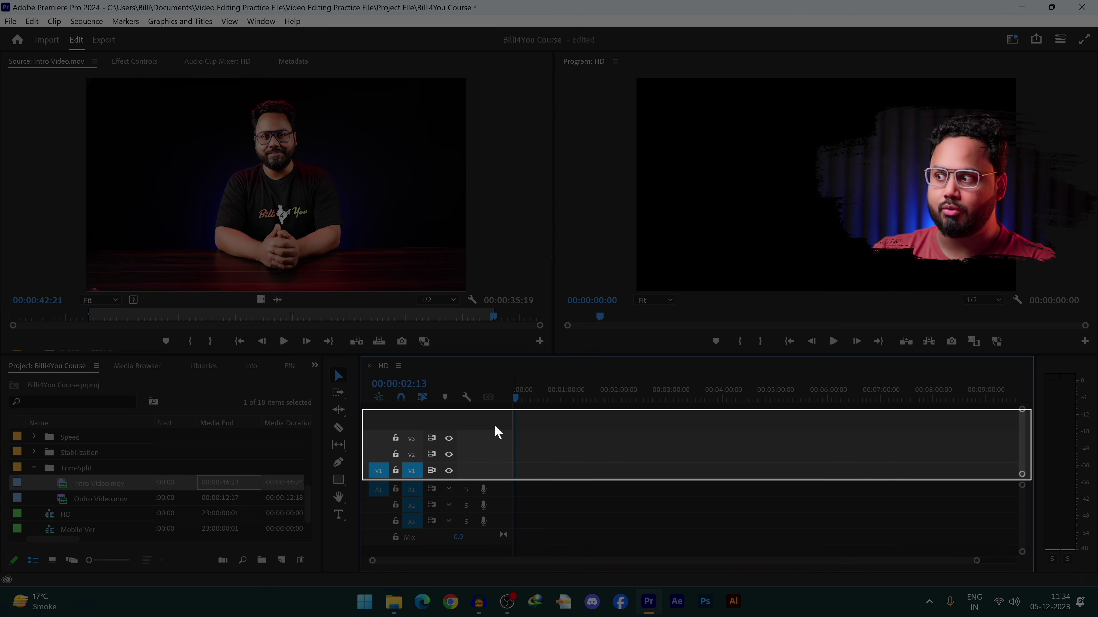
click(379, 491)
drag(279, 149, 509, 481)
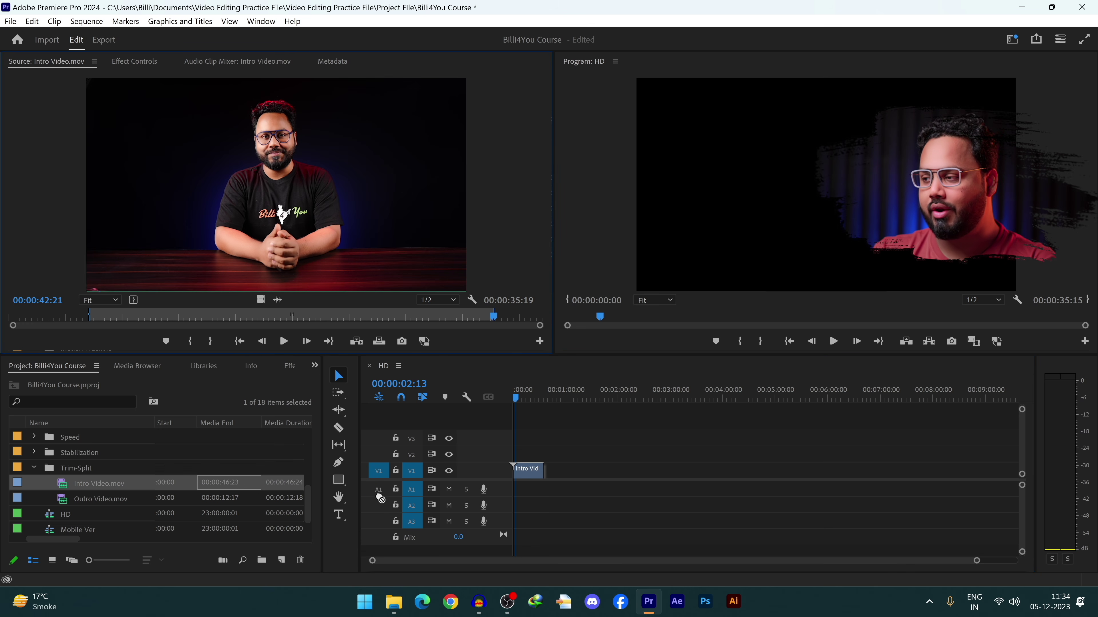
drag(380, 498, 438, 471)
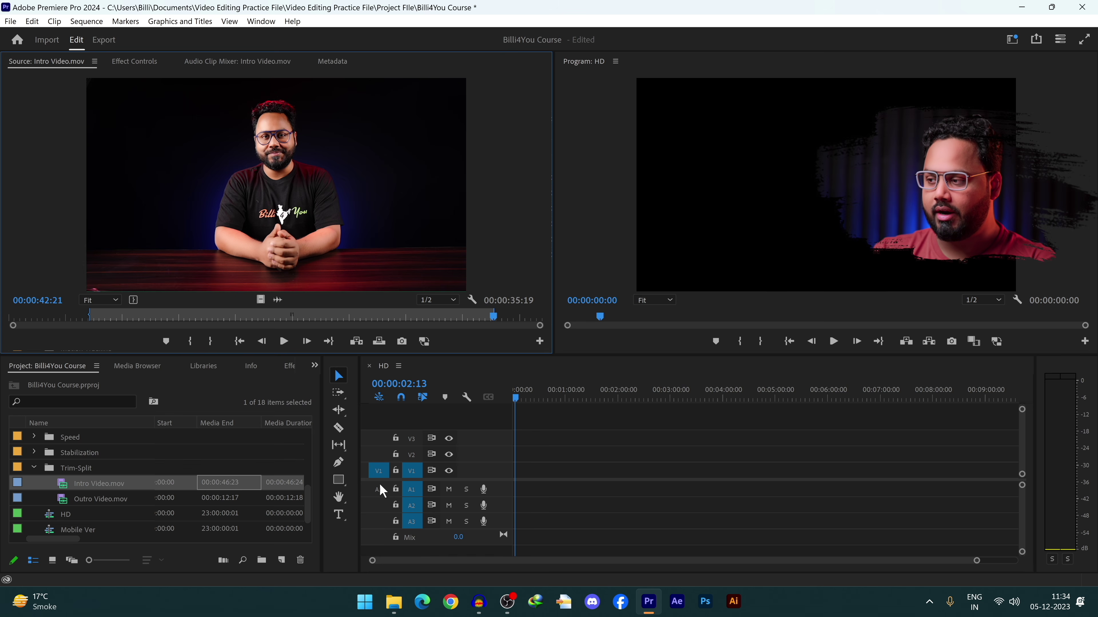
Step: Enable only the A1 source patch, try placing just the clip's audio in the sequence, and re-enable the V1 source patch
click(378, 471)
click(378, 489)
drag(329, 224, 505, 473)
click(378, 470)
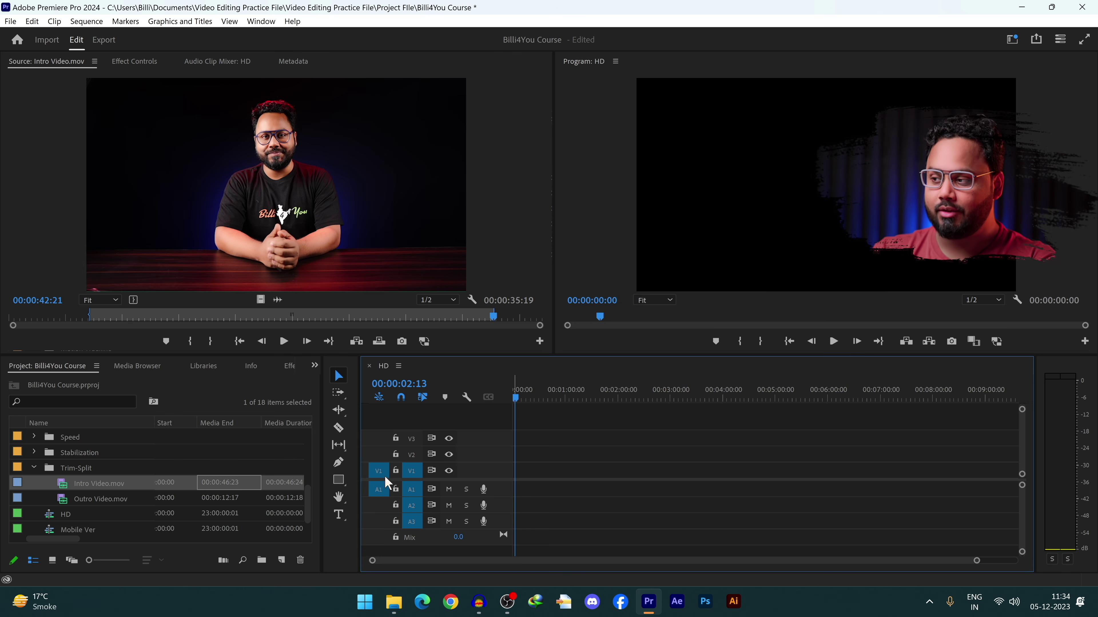
Step: Place the marked clip with both video and audio at the start of V1 and A1, keeping the existing sequence settings
click(345, 222)
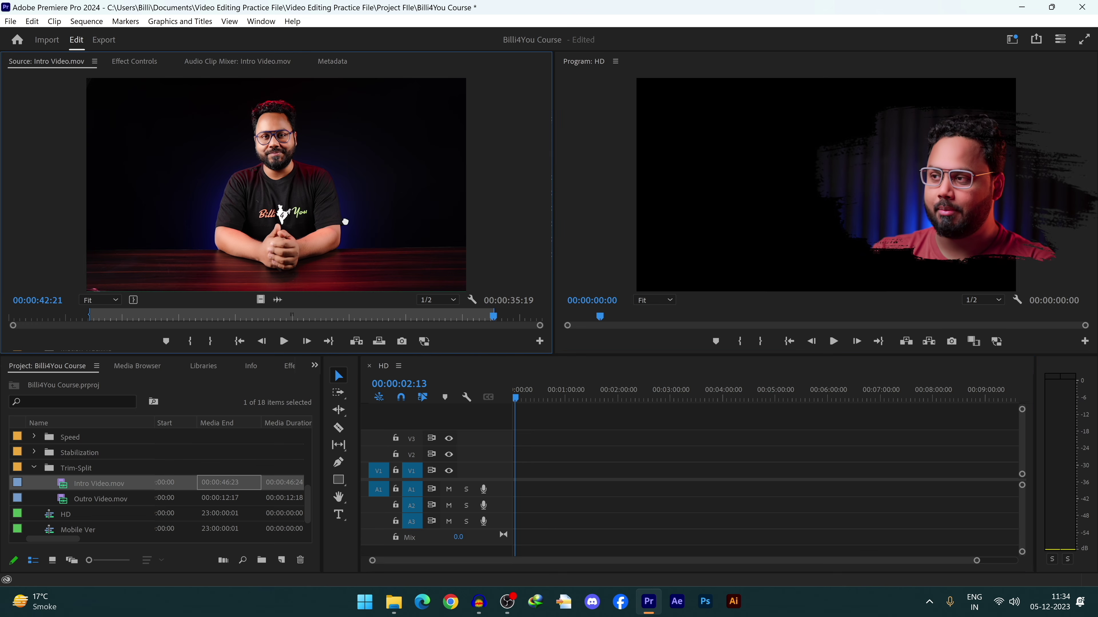
drag(345, 222, 505, 487)
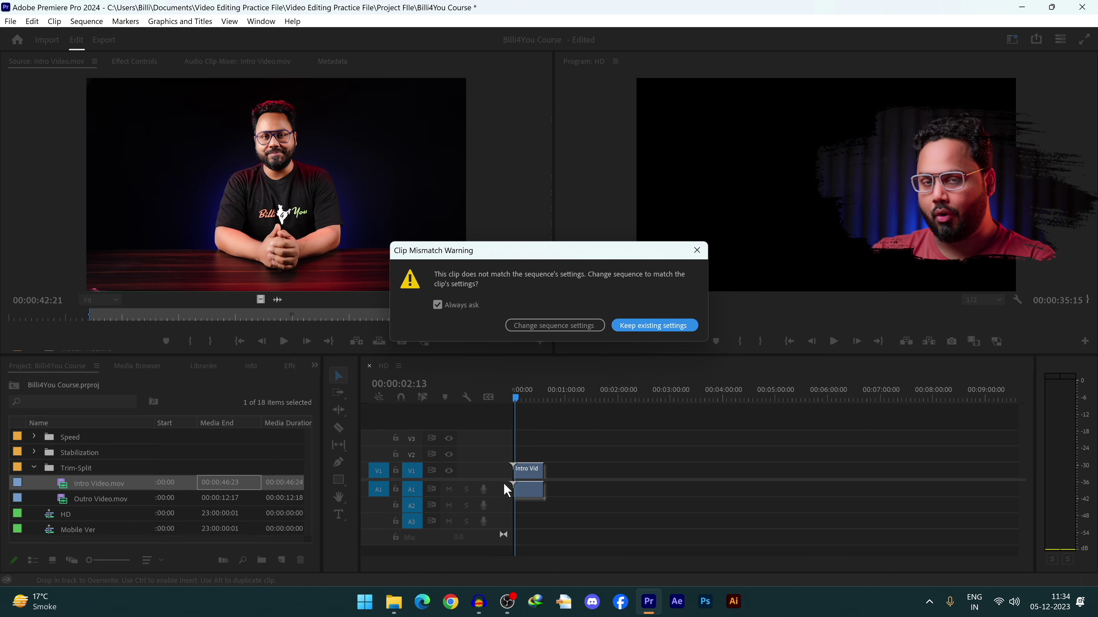
click(650, 325)
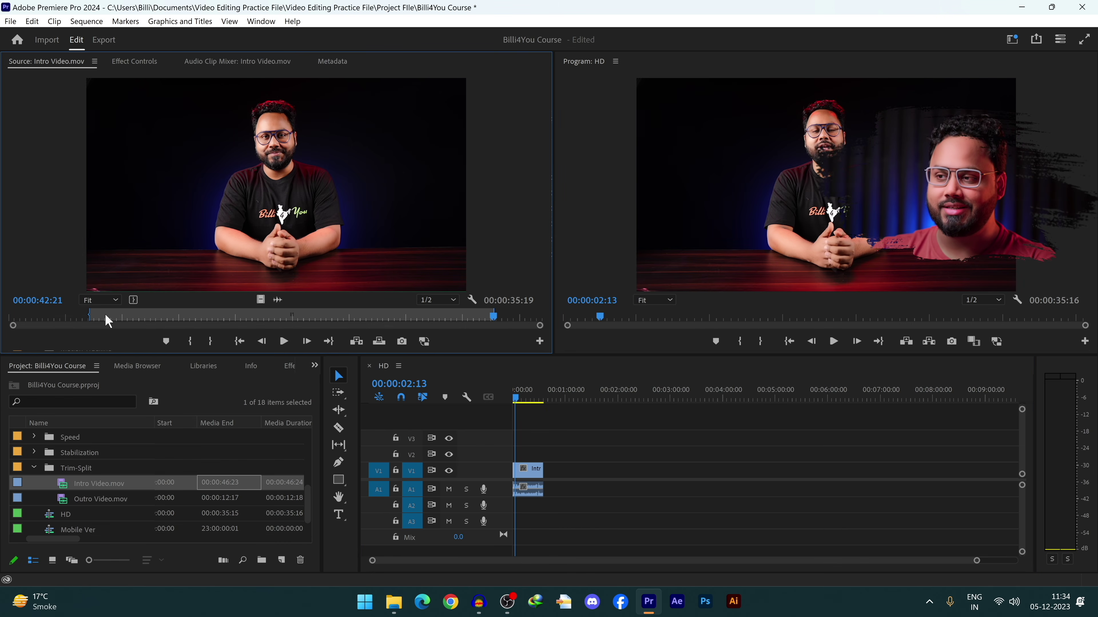
Step: Clear the In and Out points of Intro Video.mov in the Source monitor
drag(90, 313, 89, 313)
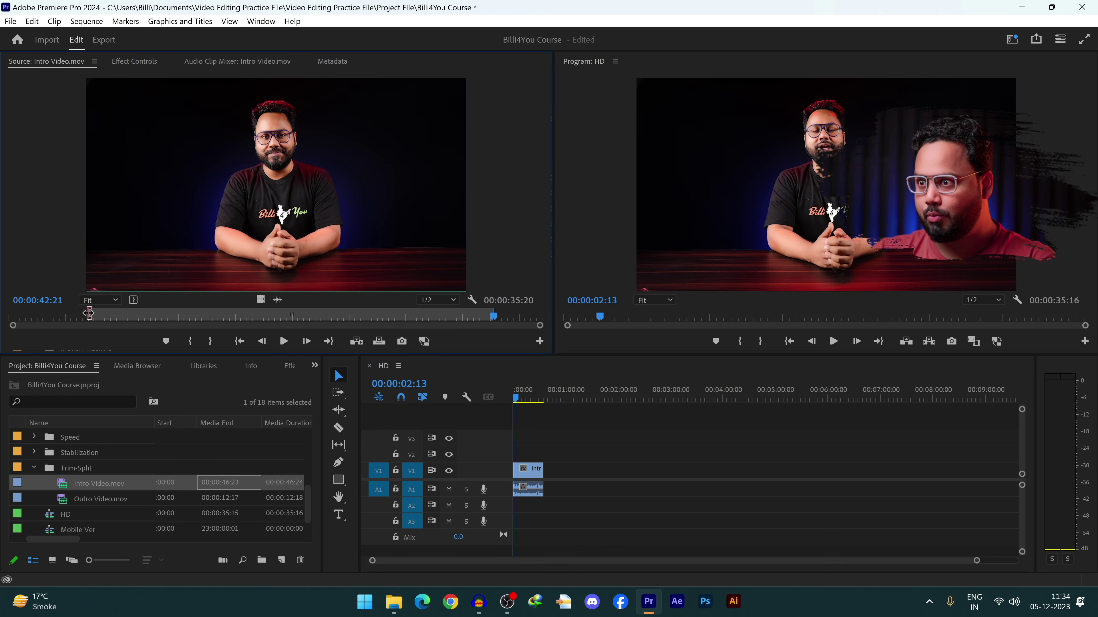
right_click(89, 314)
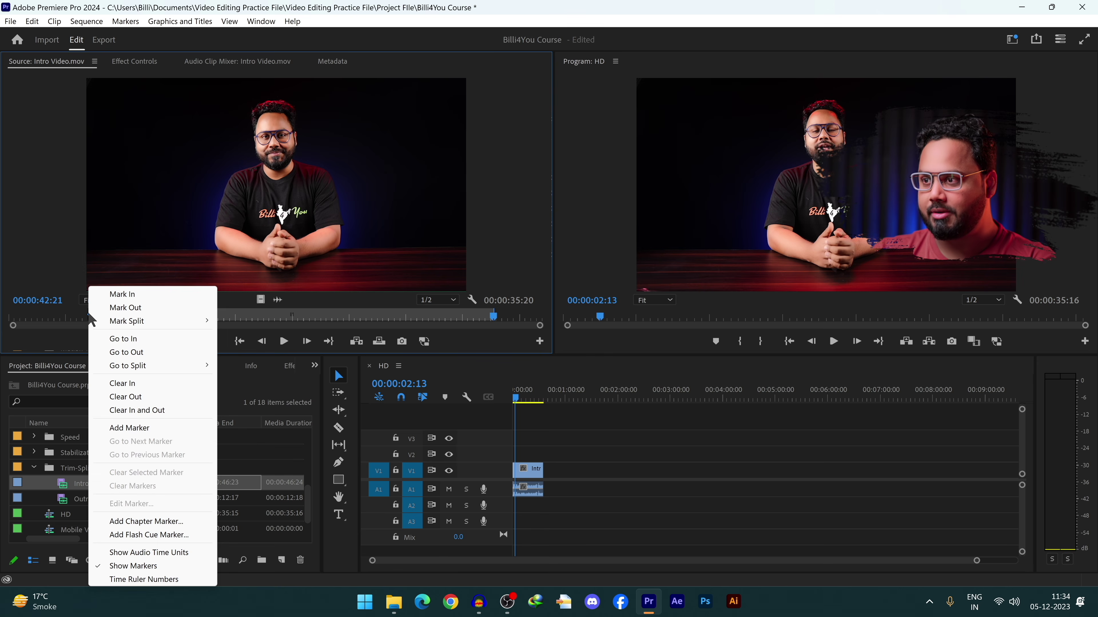
click(144, 413)
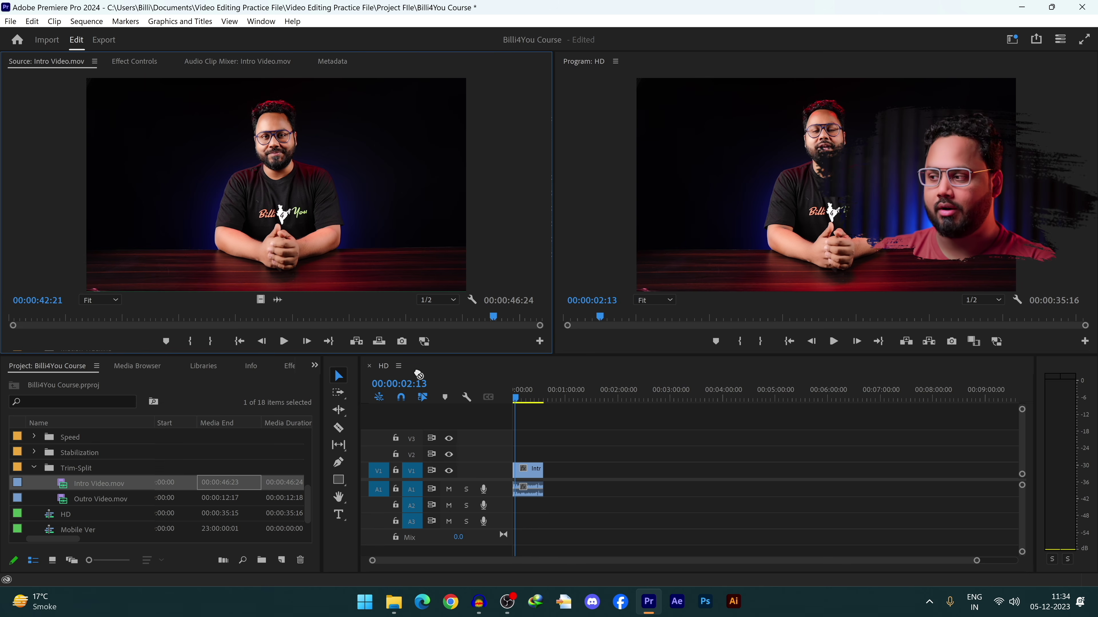
Step: Place the full-length Intro Video.mov after the trimmed clip on V1 and A1, and delete both clips from the sequence
drag(419, 374, 559, 470)
drag(526, 512, 526, 512)
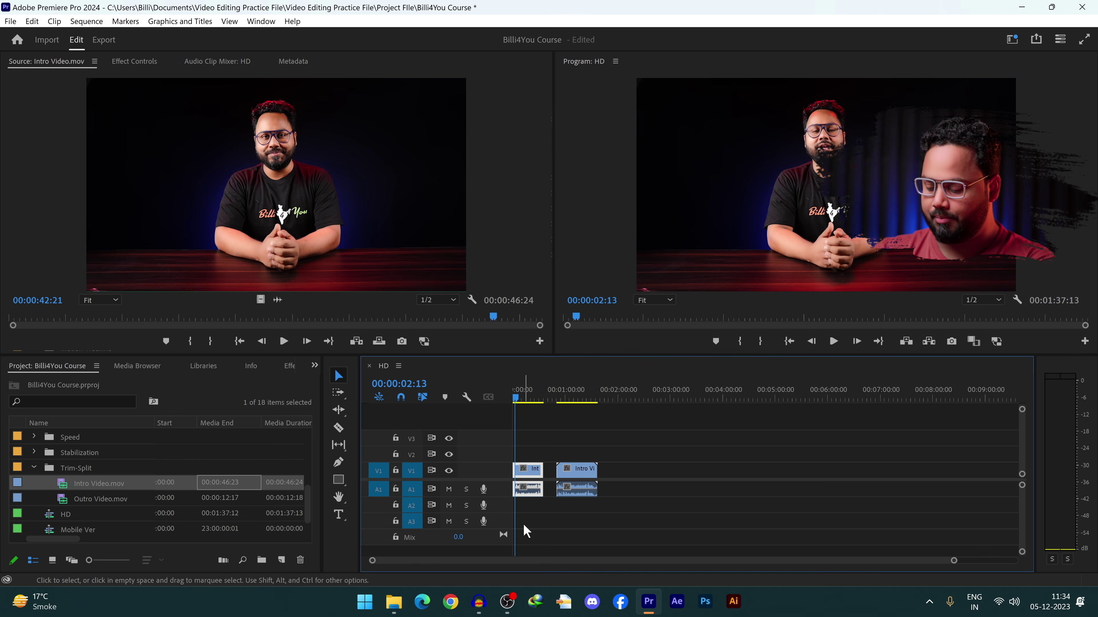
key(Delete)
Step: Add Intro Video.mov from the Trim-Split bin to V1 and A1 and align it with the start of the HD sequence
drag(98, 483, 454, 474)
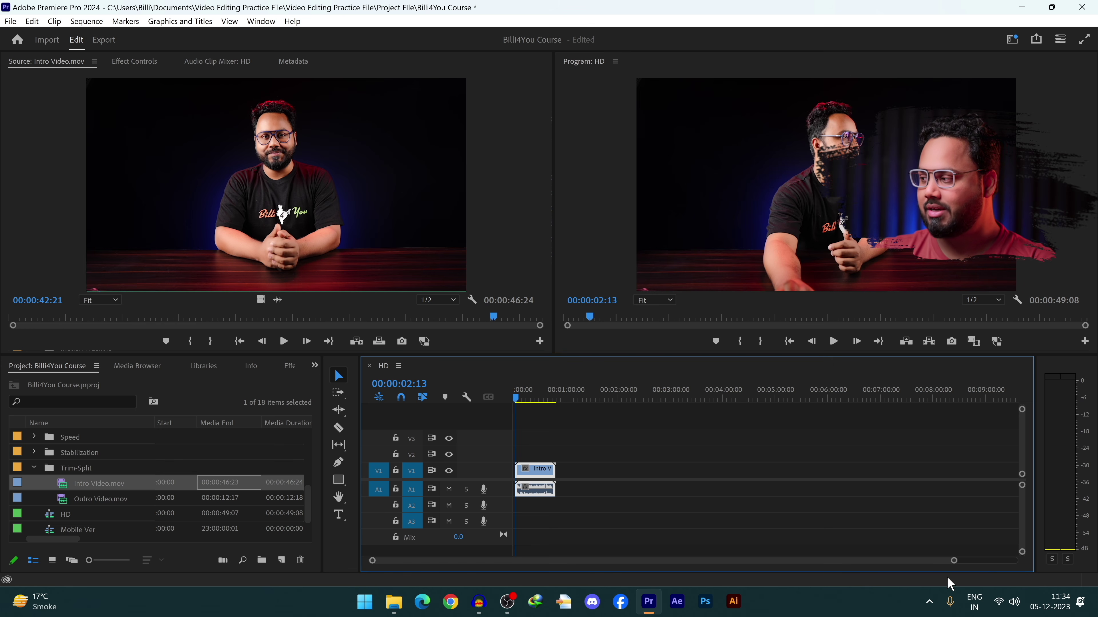
drag(953, 562, 744, 564)
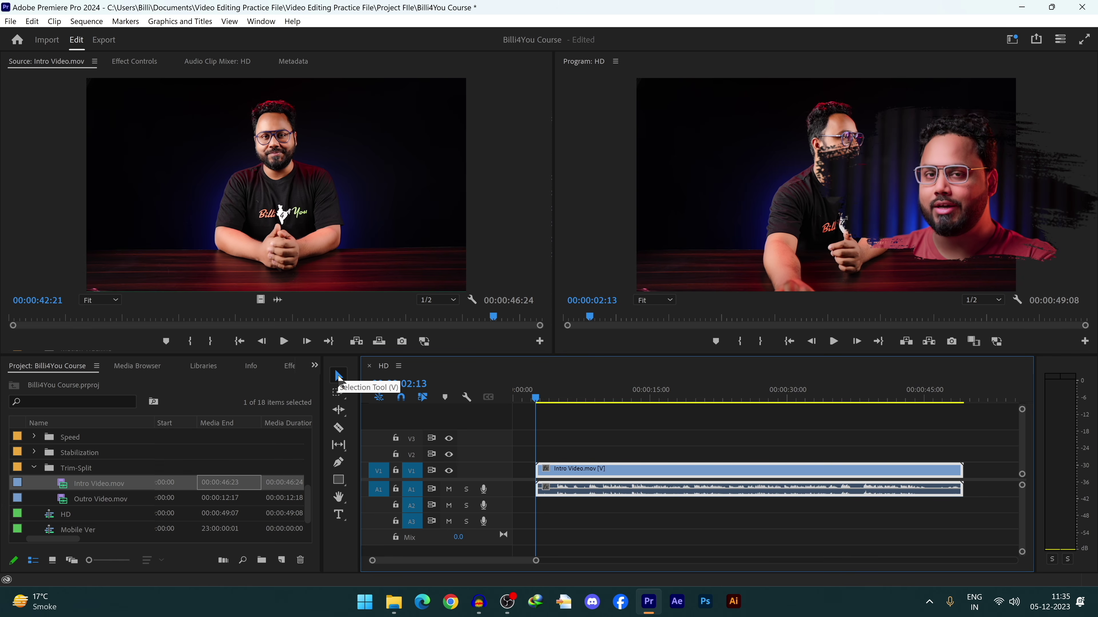
drag(574, 475, 552, 474)
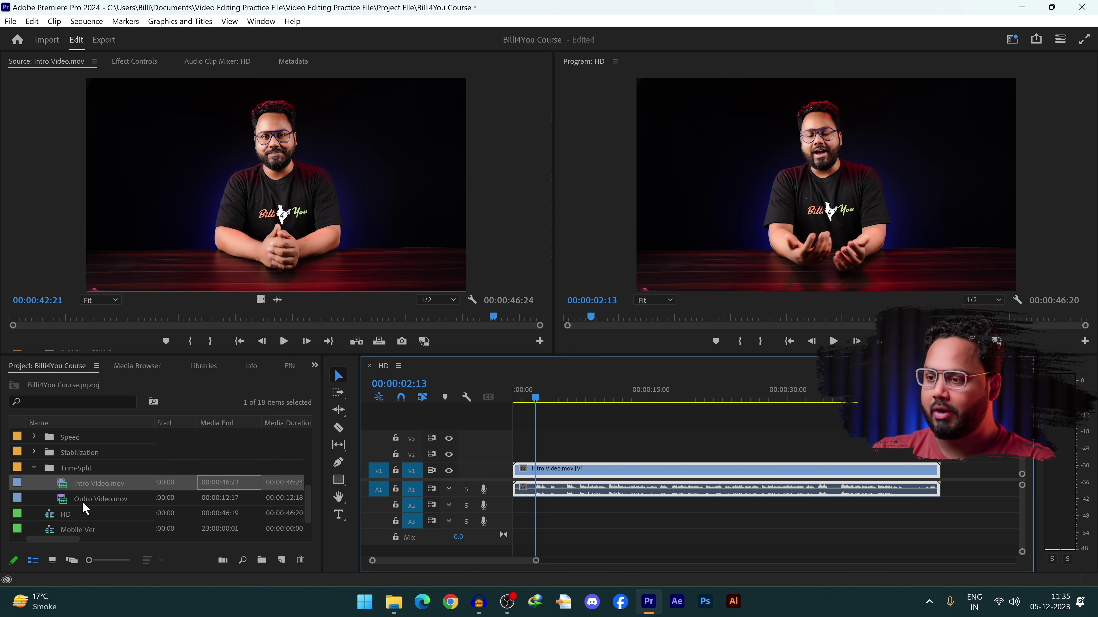
Step: Expand the Speed bin and place Speed.mov on V2 at the sequence start, above the Intro Video clip
click(35, 437)
drag(91, 452, 592, 466)
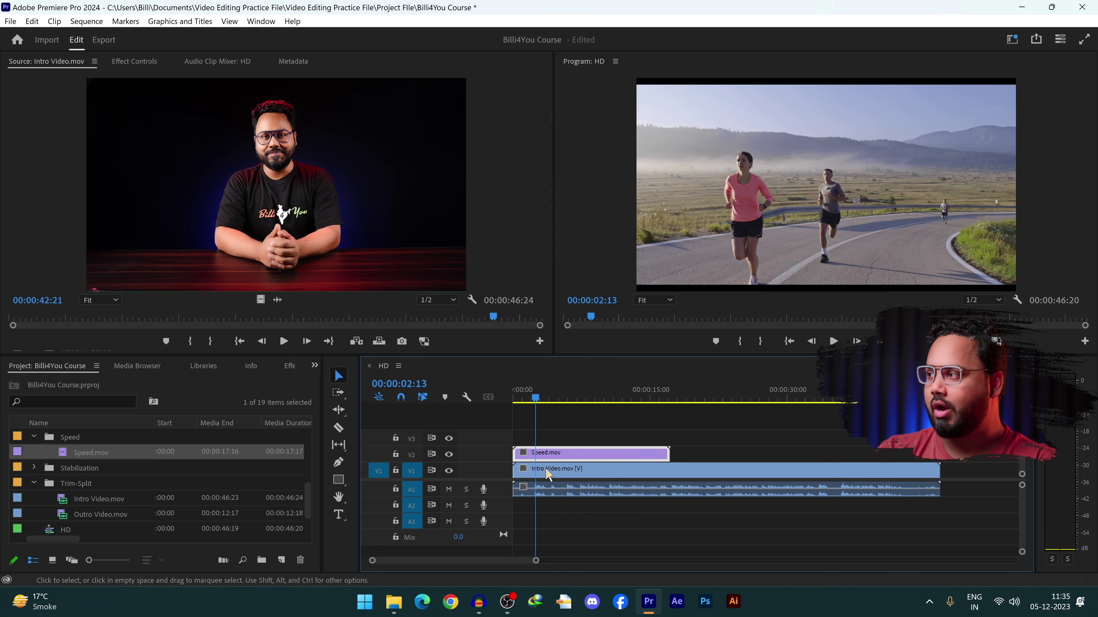
Step: Scale down the Speed.mov clip in the Program monitor and place it as a small overlay in the frame's lower-left area
click(832, 160)
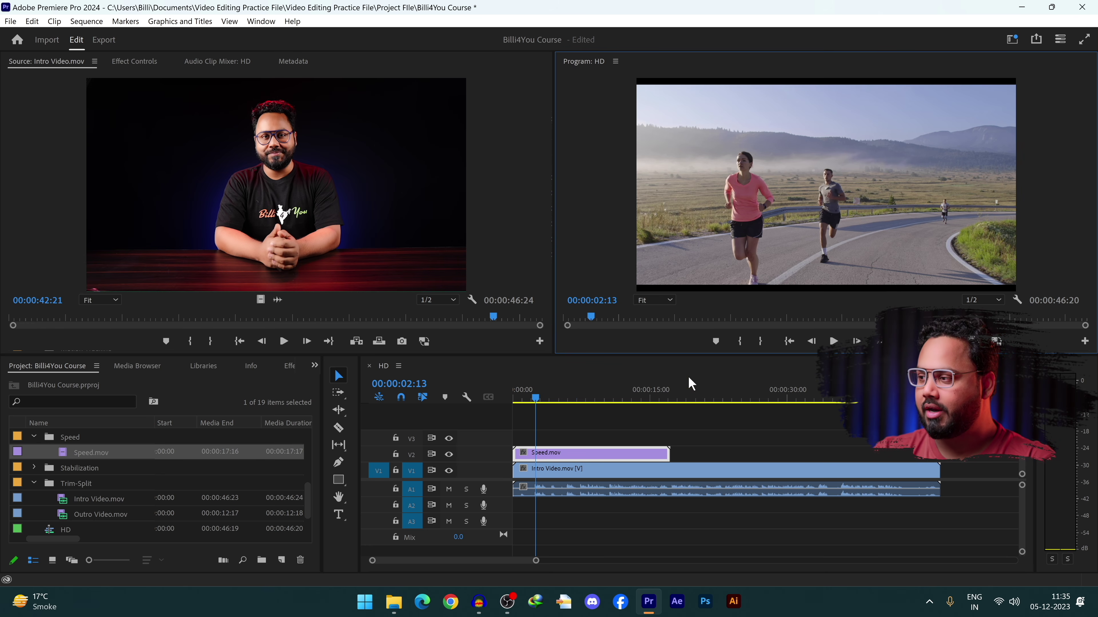
click(637, 459)
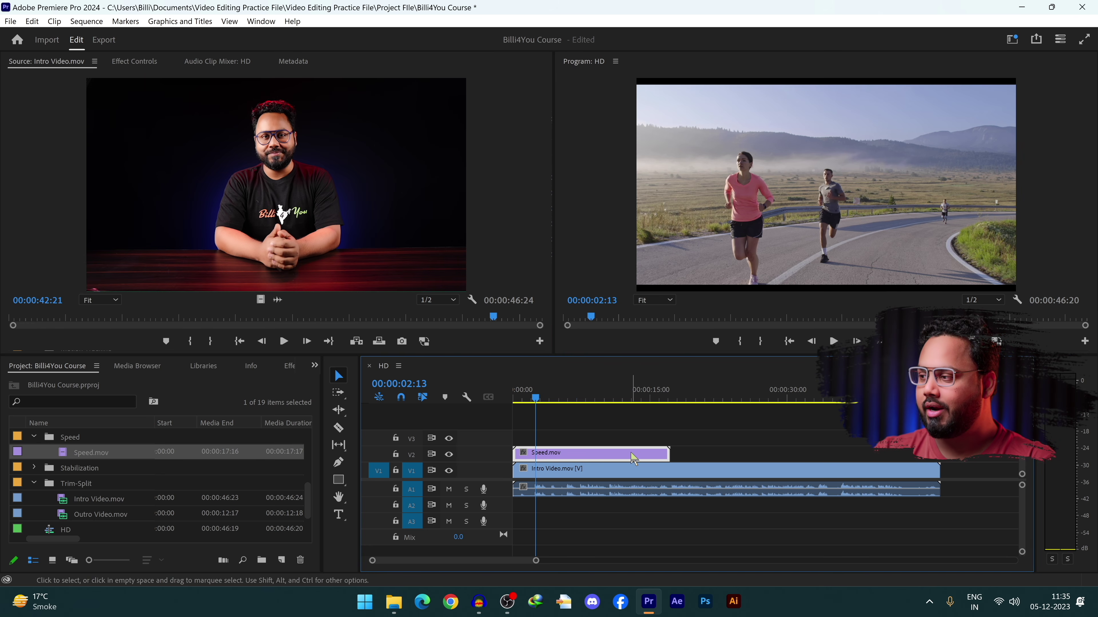
click(838, 169)
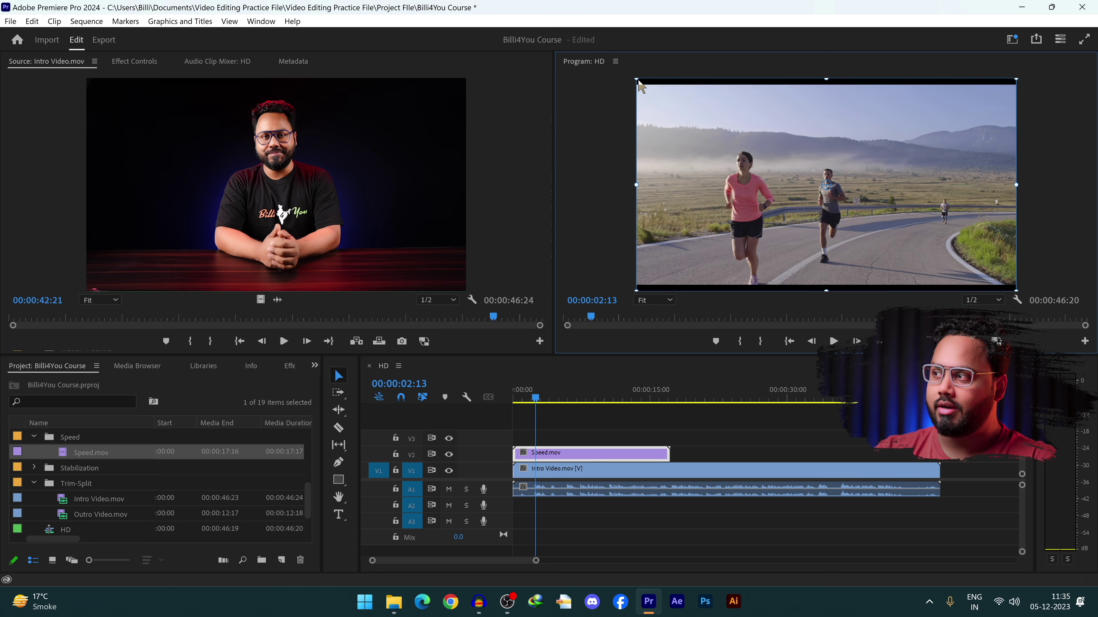
drag(636, 79, 671, 238)
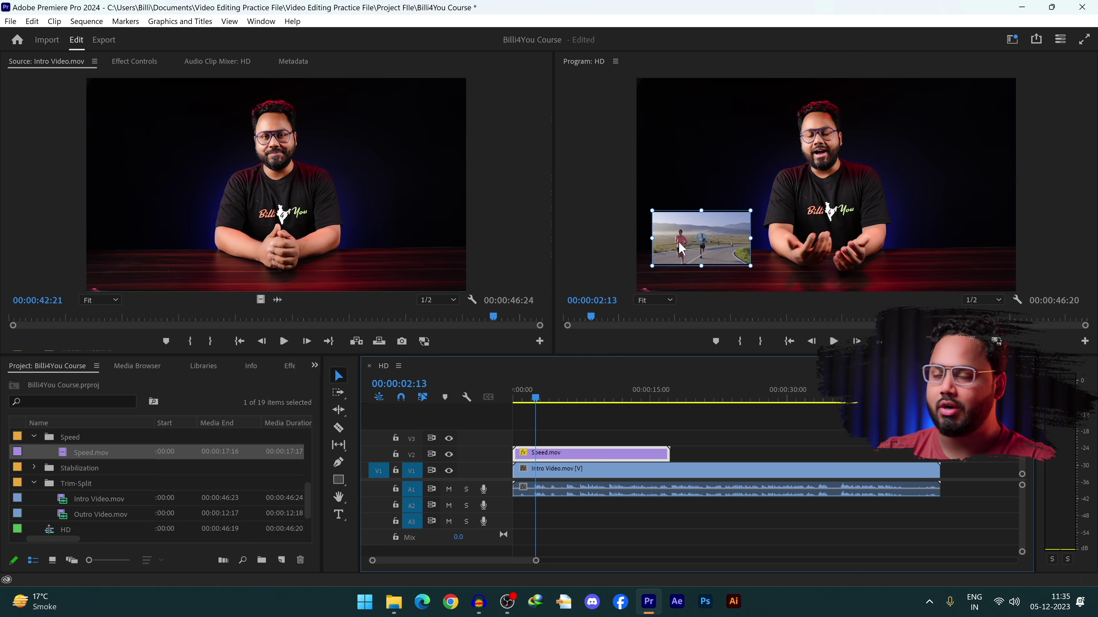
mouse_move(575, 453)
mouse_down()
mouse_move(761, 456)
mouse_move(570, 456)
mouse_up()
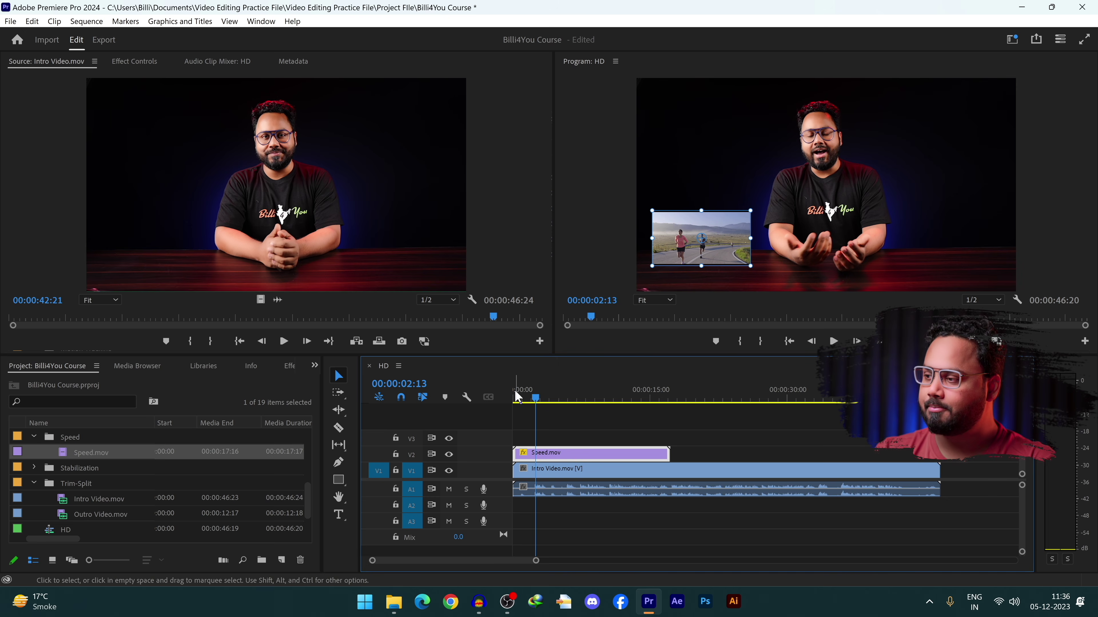
Step: Hide and show the V2 track output twice, and lock track V2
click(451, 455)
click(451, 455)
click(451, 454)
click(451, 455)
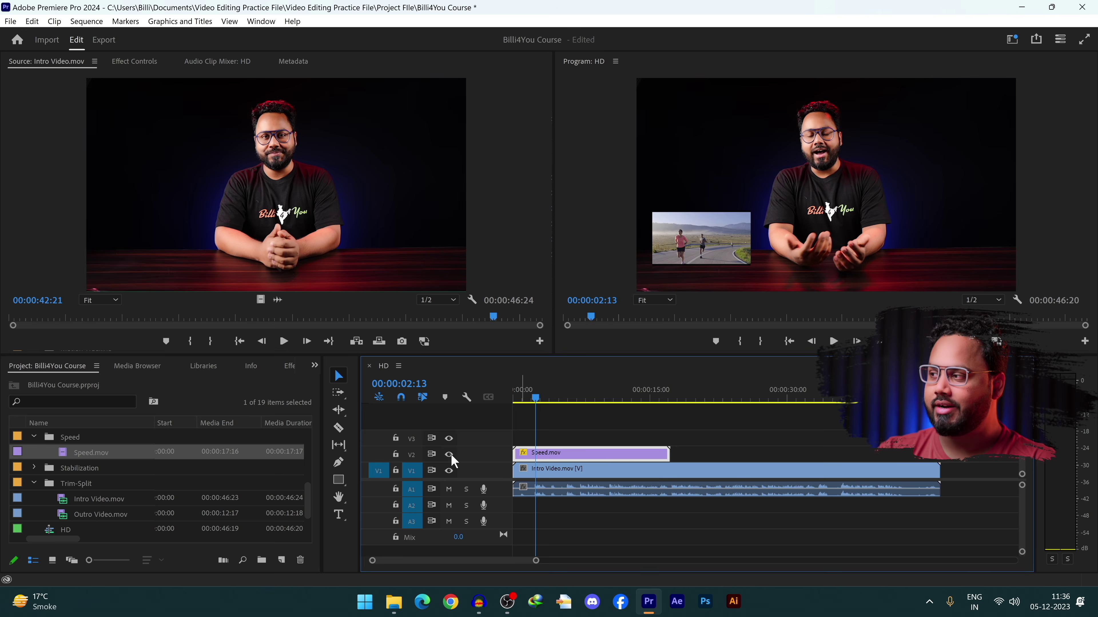
click(395, 454)
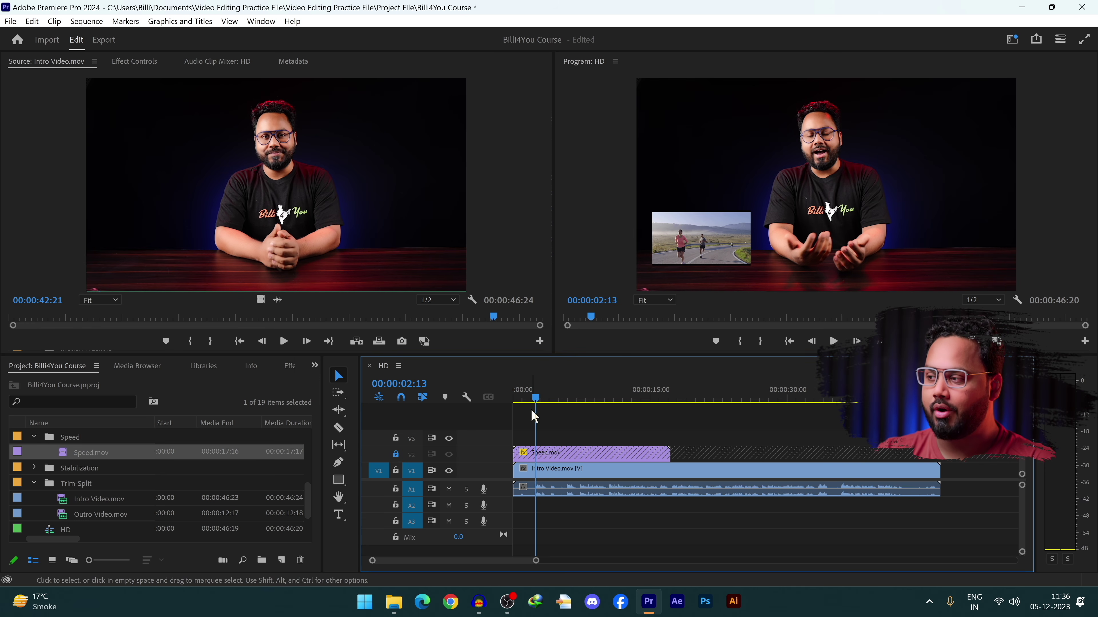
Step: Scrub through the overlaid part of the HD sequence and play it from the sequence start
drag(681, 392, 629, 392)
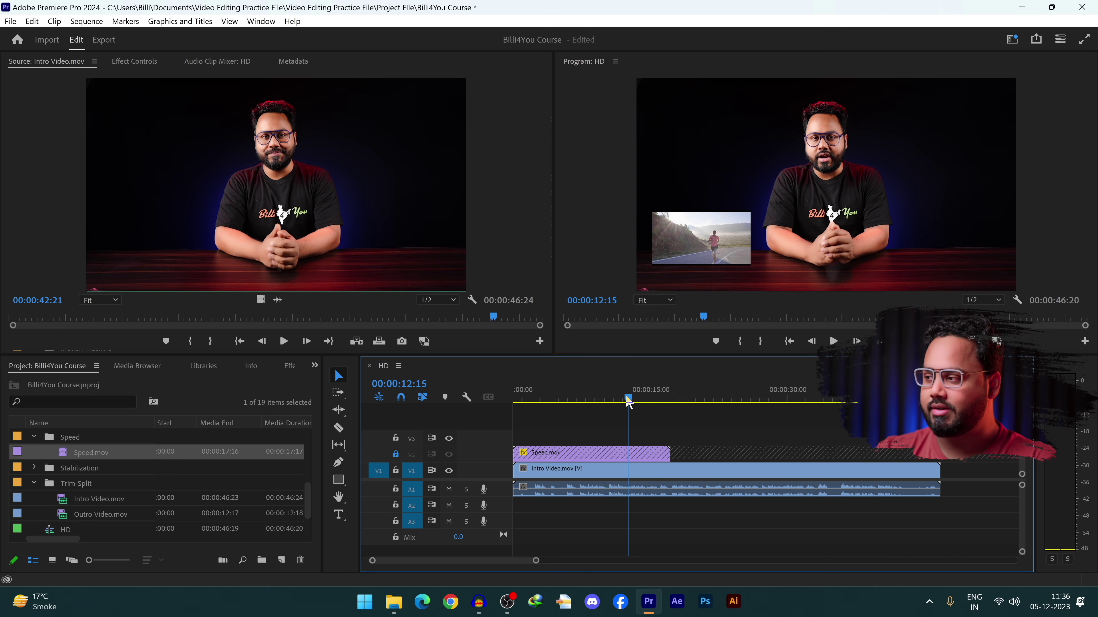
drag(629, 404, 612, 430)
key(space)
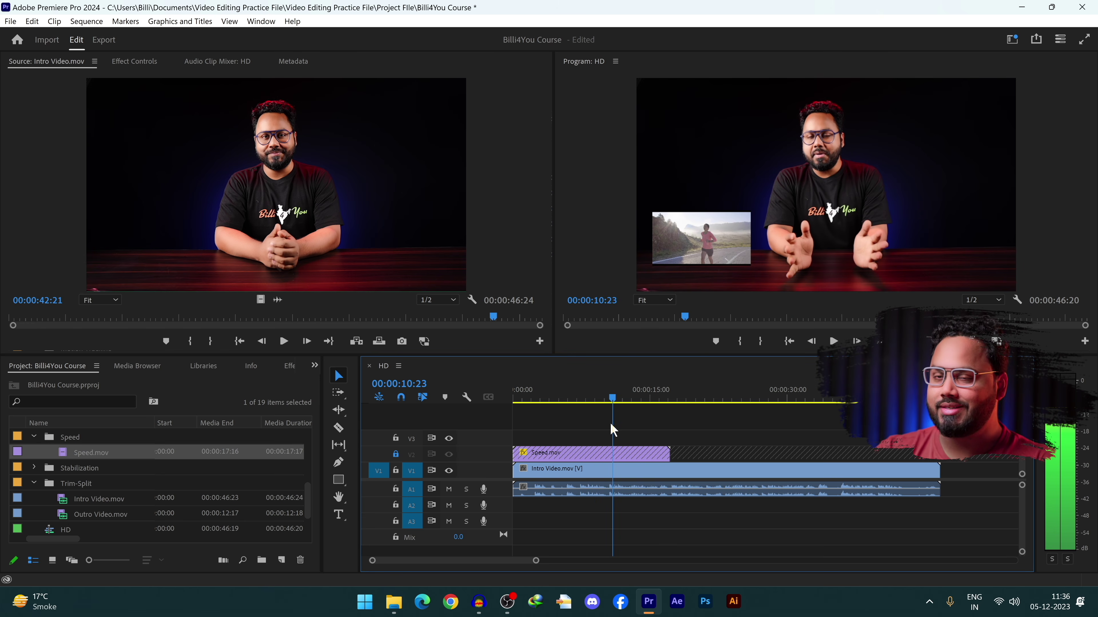
key(Home)
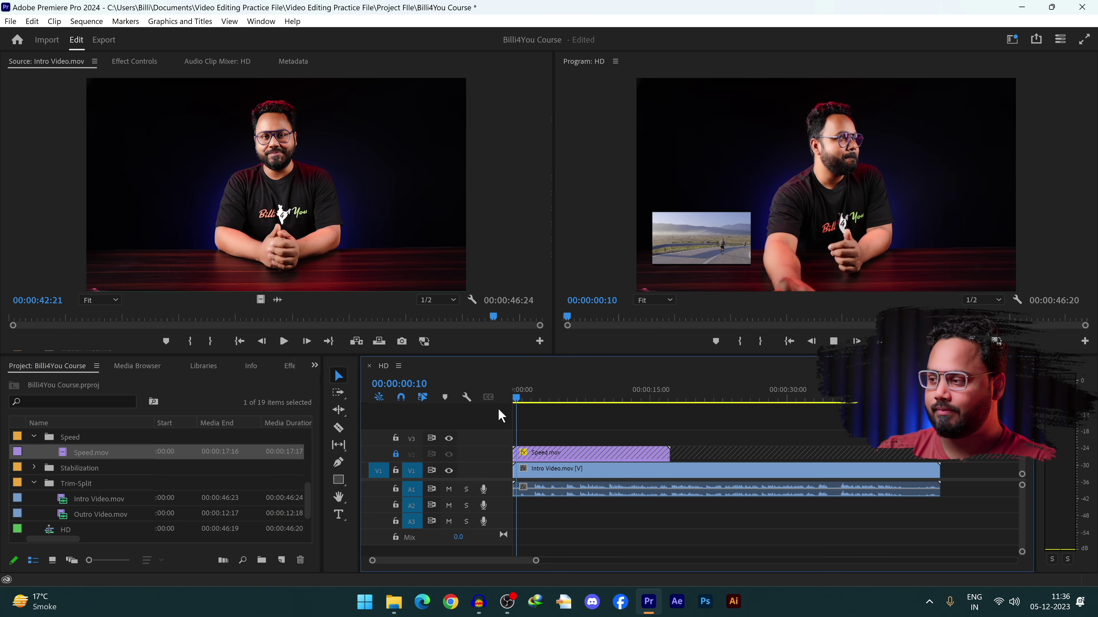
key(space)
key(space)
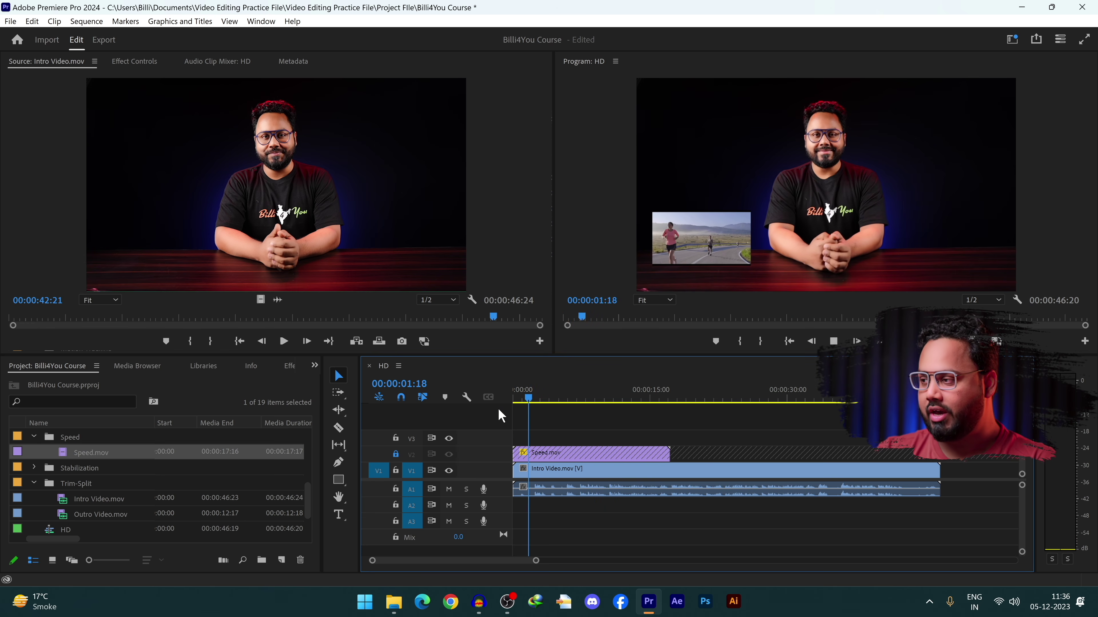
key(space)
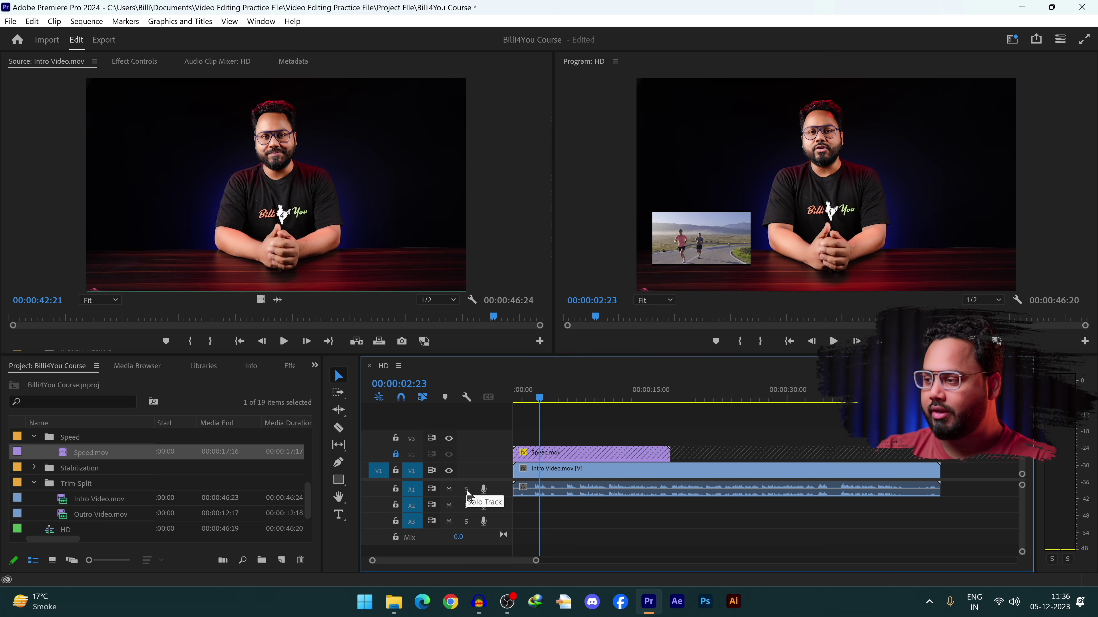
Step: Play the sequence with audio track A1 muted, unmute it, and turn solo on and off for A1
click(448, 490)
key(space)
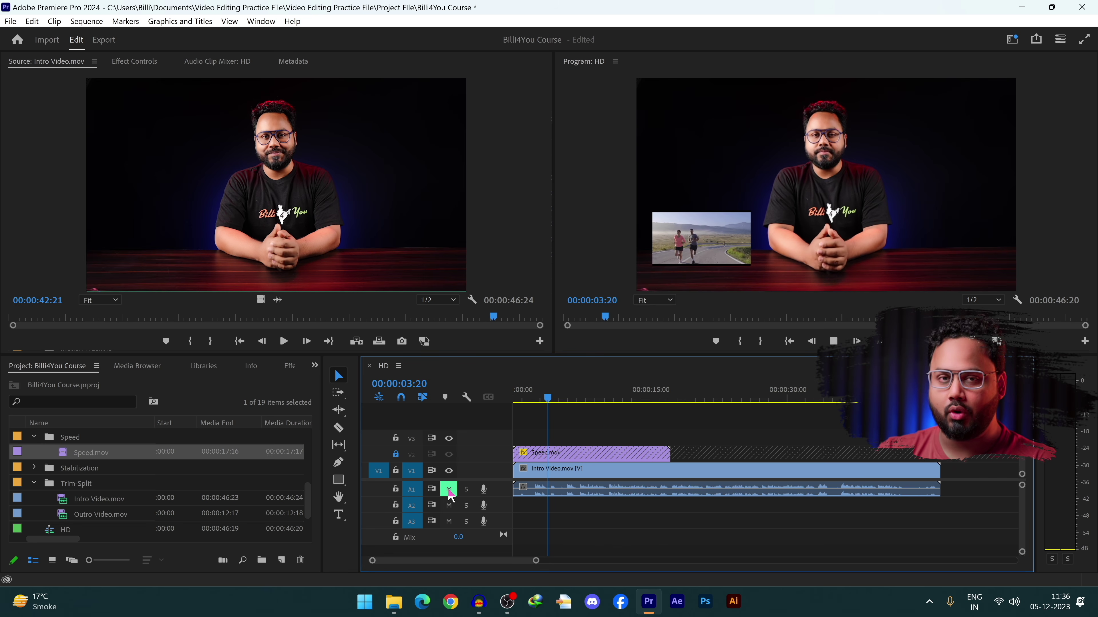
click(448, 490)
key(space)
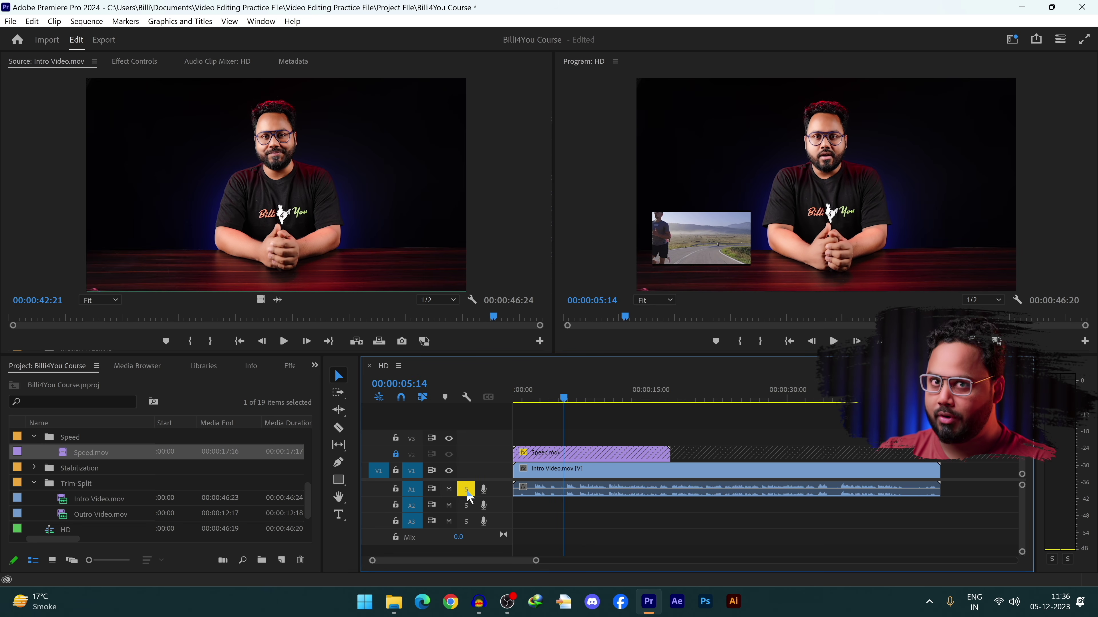
key(space)
click(466, 489)
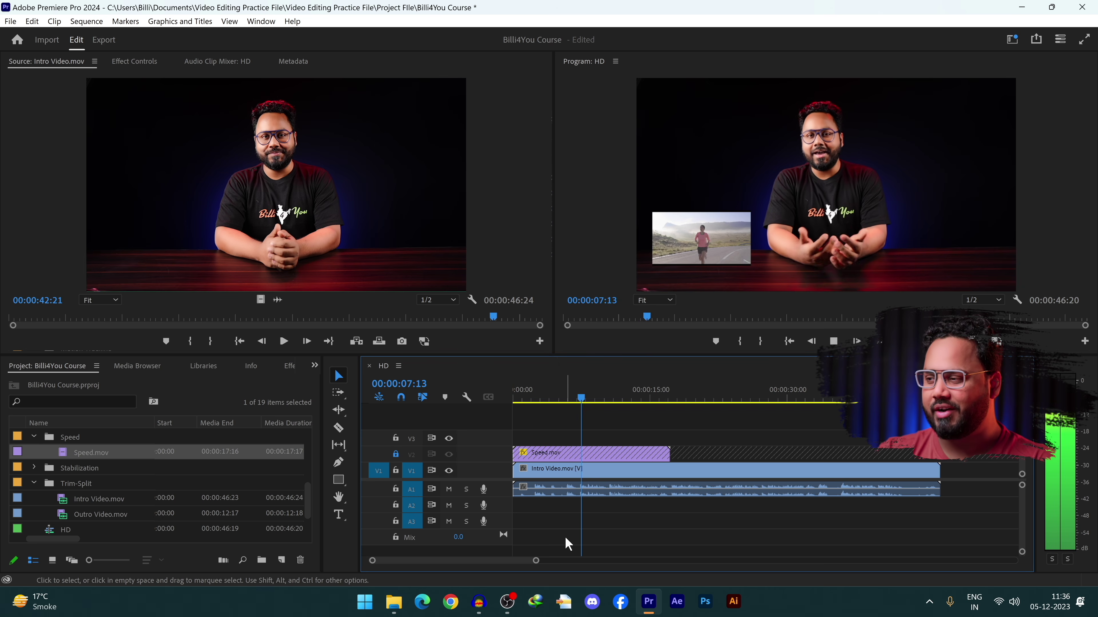
key(space)
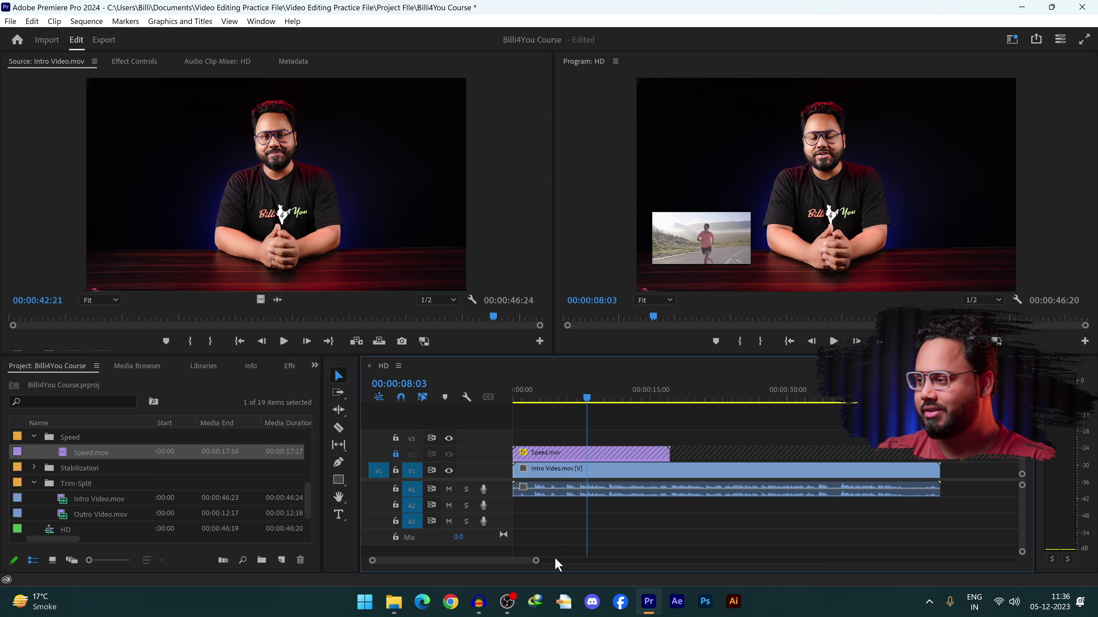
Step: Increase the height of the video tracks in the HD timeline to show clip thumbnails, and reduce V1's height slightly
scroll(536, 562, down, 5)
scroll(692, 562, up, 15)
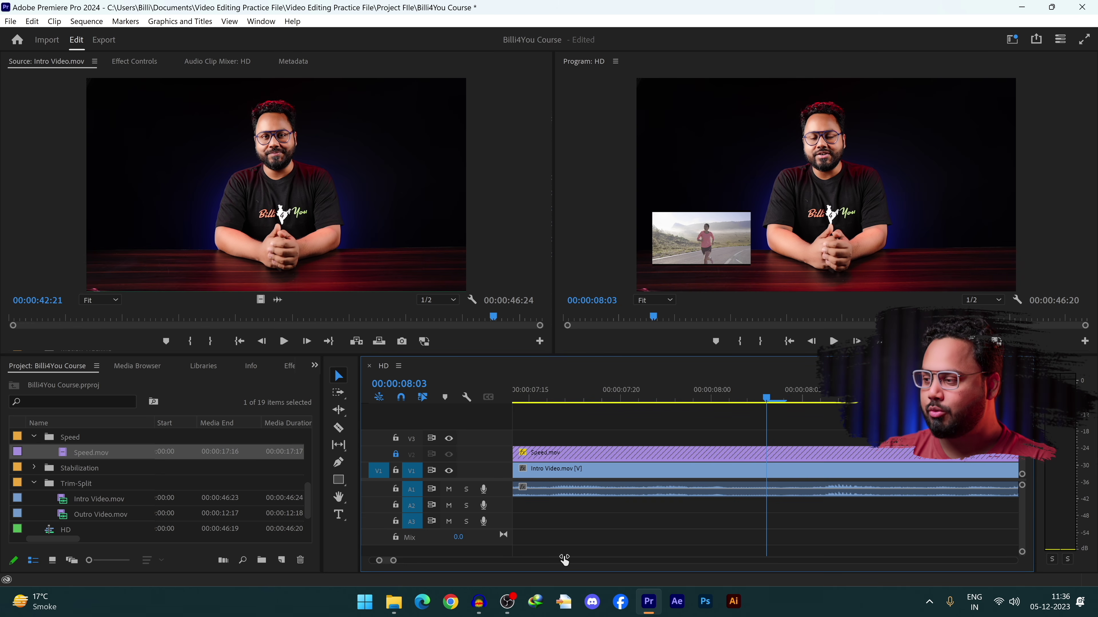
mouse_move(392, 561)
mouse_down()
mouse_move(600, 562)
mouse_move(377, 561)
mouse_up()
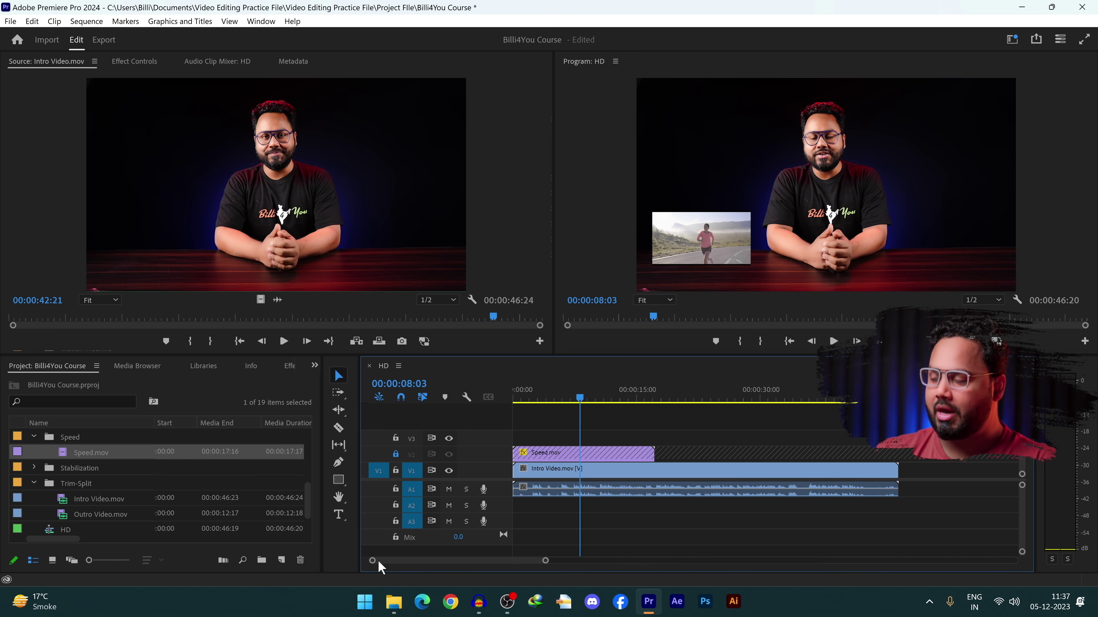
scroll(379, 566, down, 2)
scroll(380, 567, up, 2)
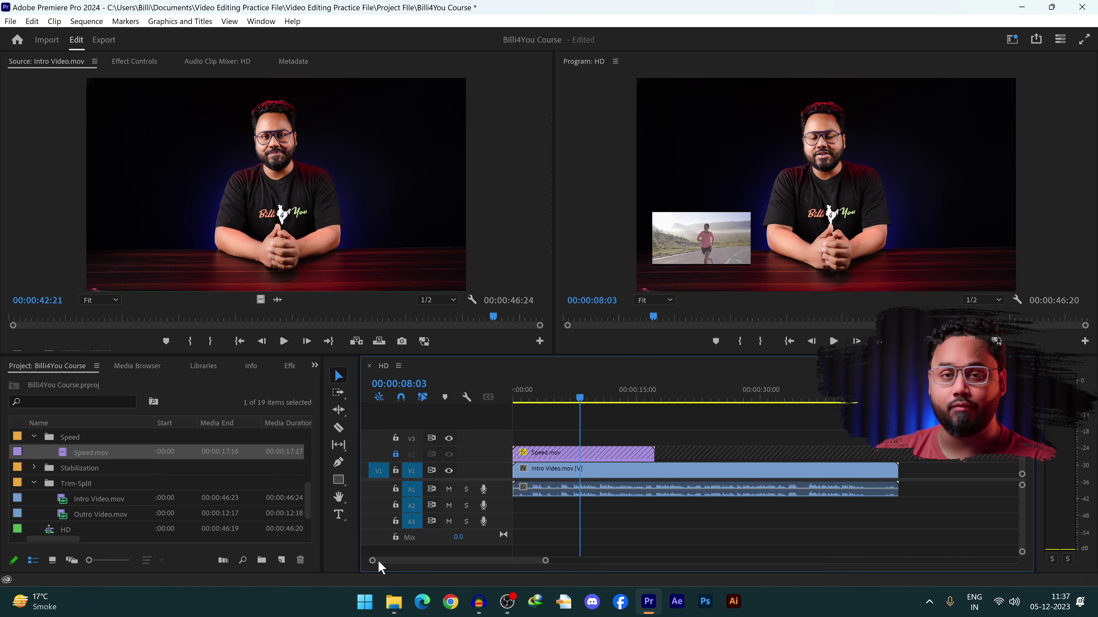
scroll(379, 566, up, 1)
scroll(379, 566, down, 1)
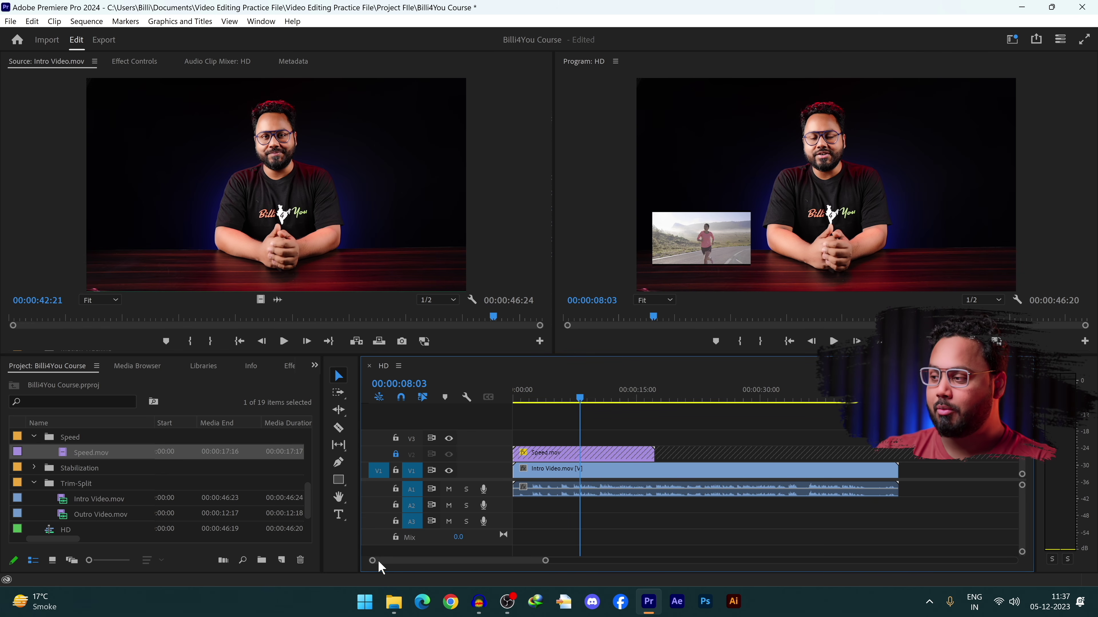
mouse_move(1024, 473)
mouse_down()
mouse_move(1026, 518)
mouse_move(1023, 471)
mouse_up()
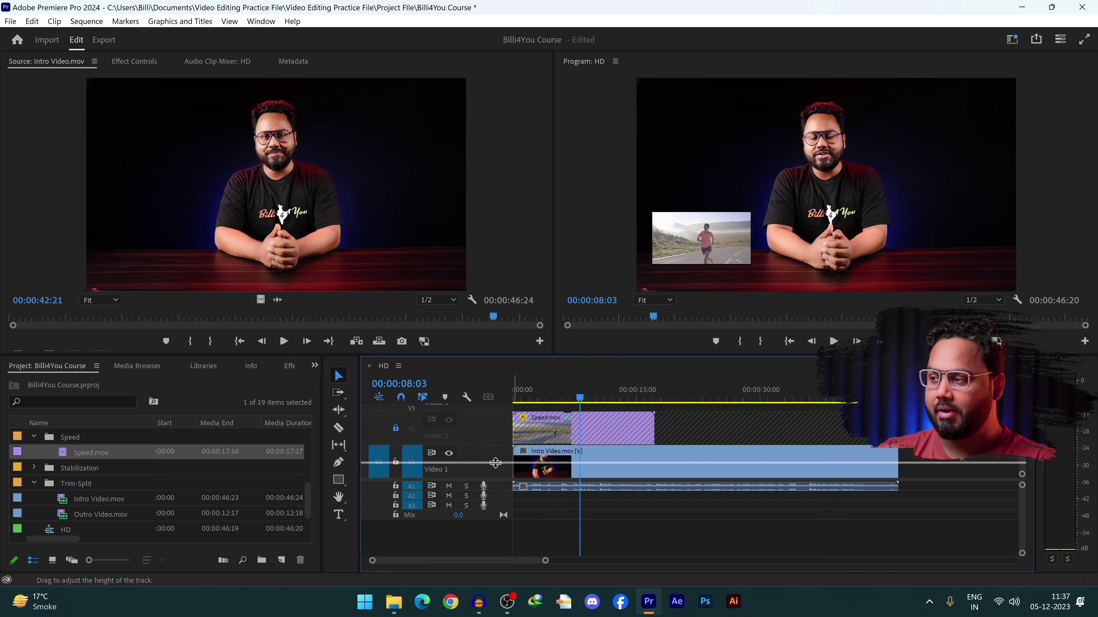
mouse_move(495, 445)
mouse_down()
mouse_move(497, 434)
mouse_move(493, 455)
mouse_up()
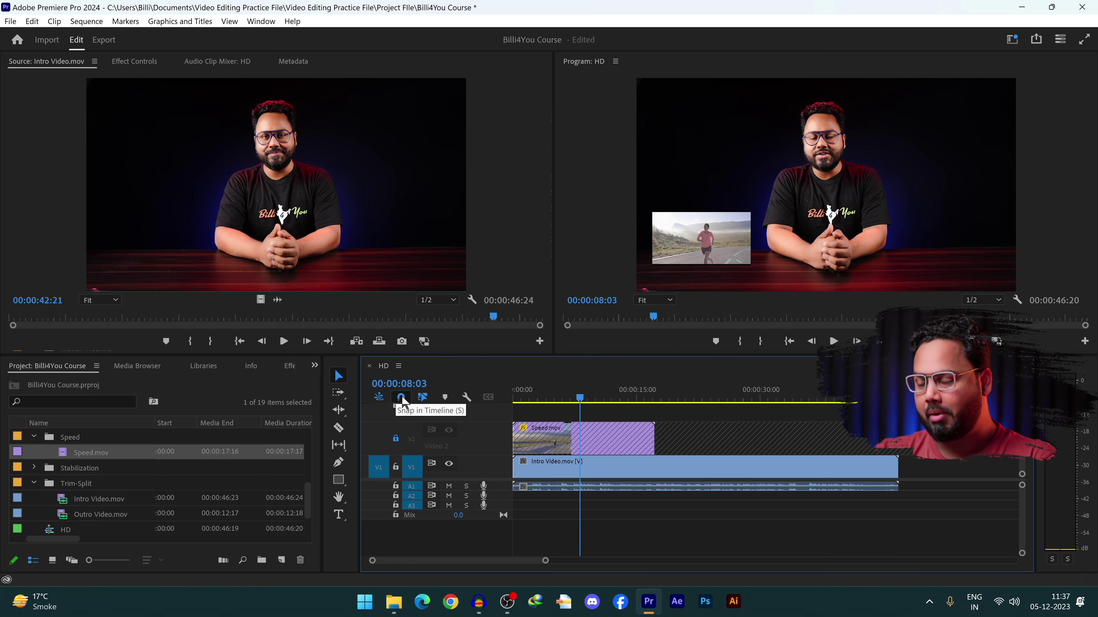
Step: Unlock track V2 and move the Speed.mov overlay to the upper-right area of the Program frame, slightly smaller
drag(696, 506, 583, 387)
click(832, 166)
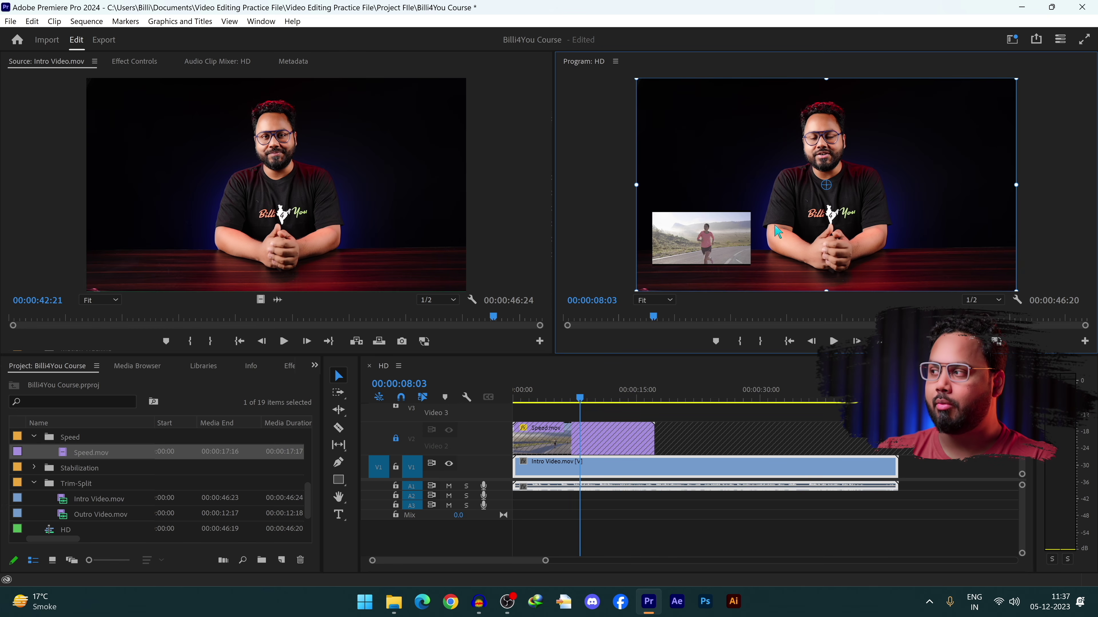
click(395, 439)
click(556, 439)
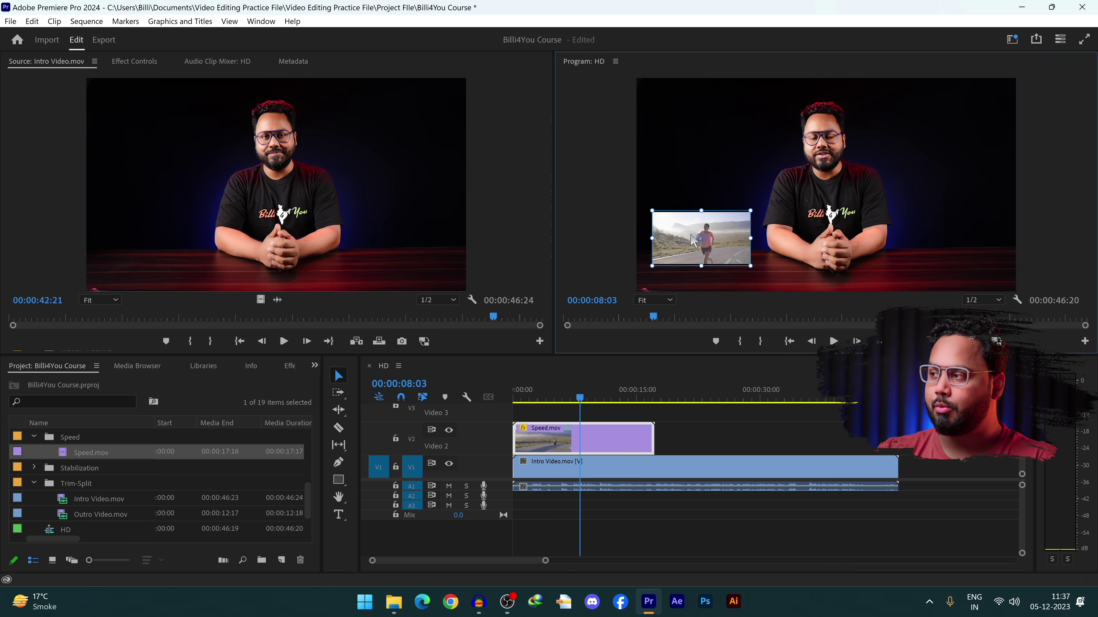
drag(651, 212, 925, 130)
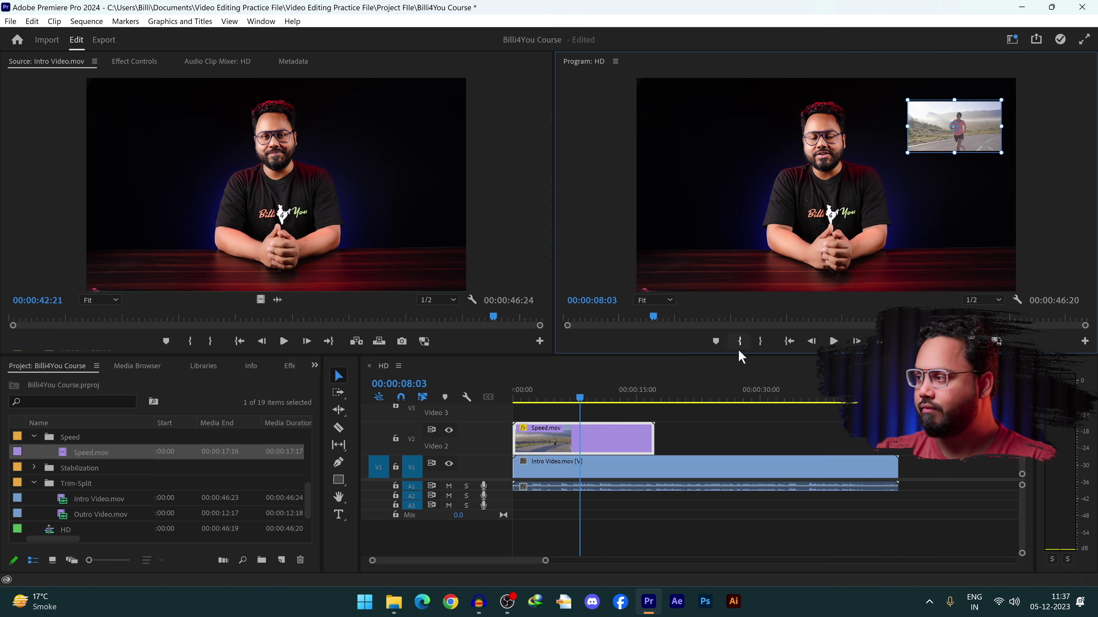
Step: Switch the Program monitor's playback resolution to 1/4 and back to 1/2, and play the sequence briefly
click(990, 302)
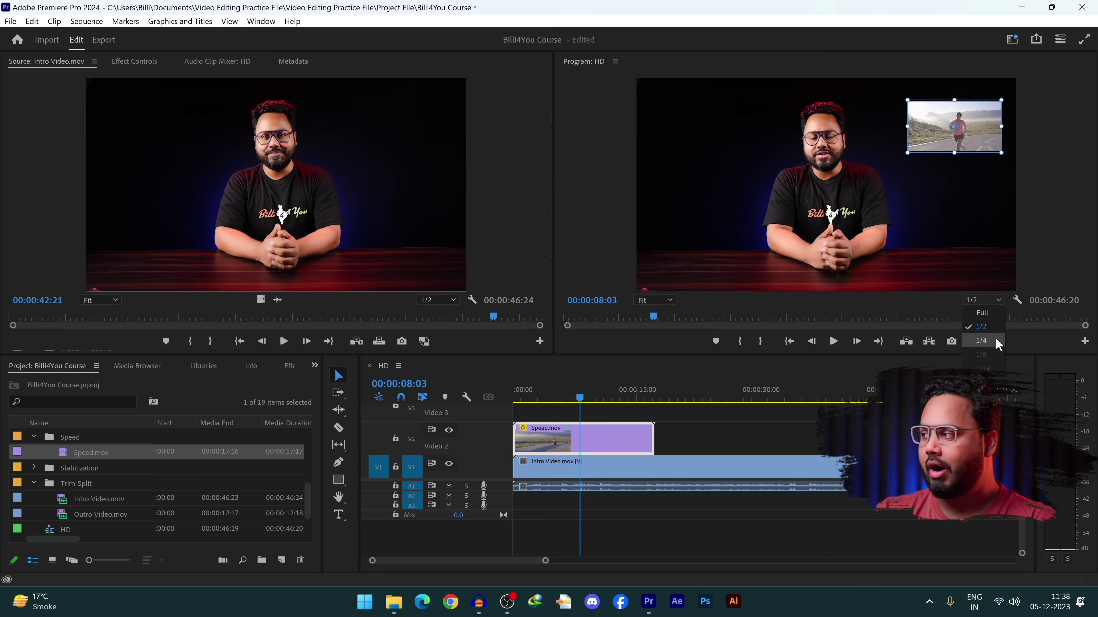
click(981, 340)
click(983, 299)
click(989, 327)
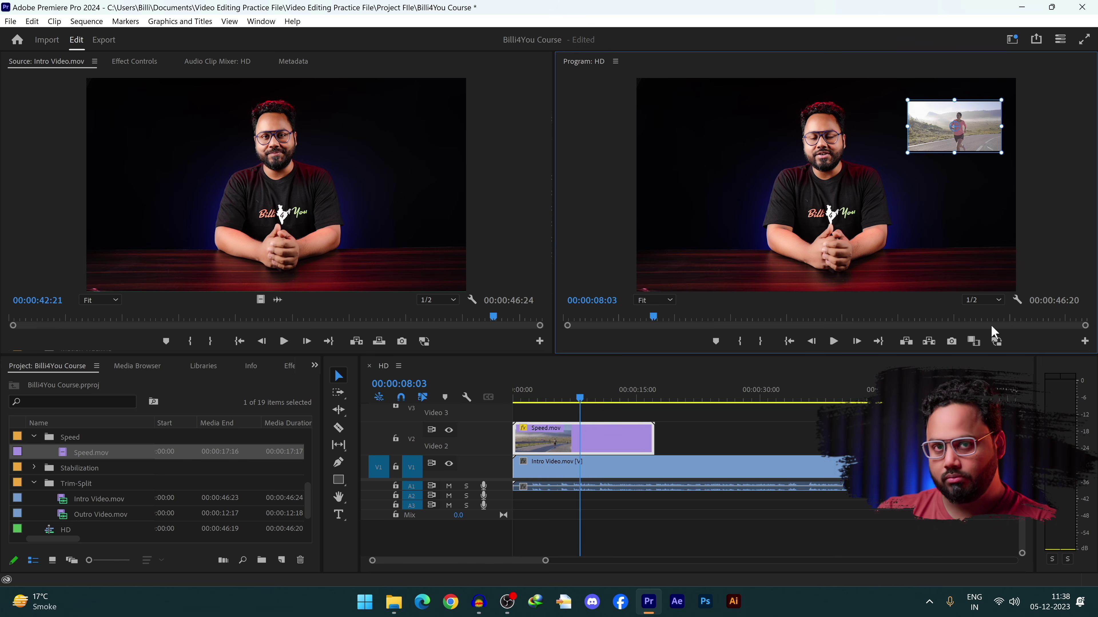
key(space)
key(space)
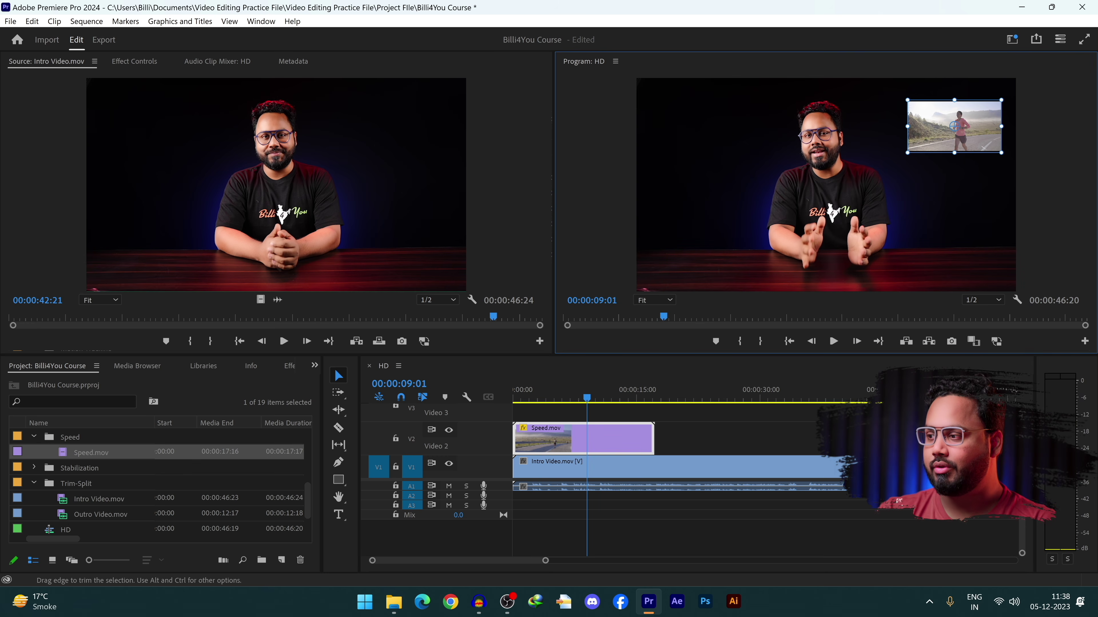
Step: Delete all clips from the HD sequence
click(336, 554)
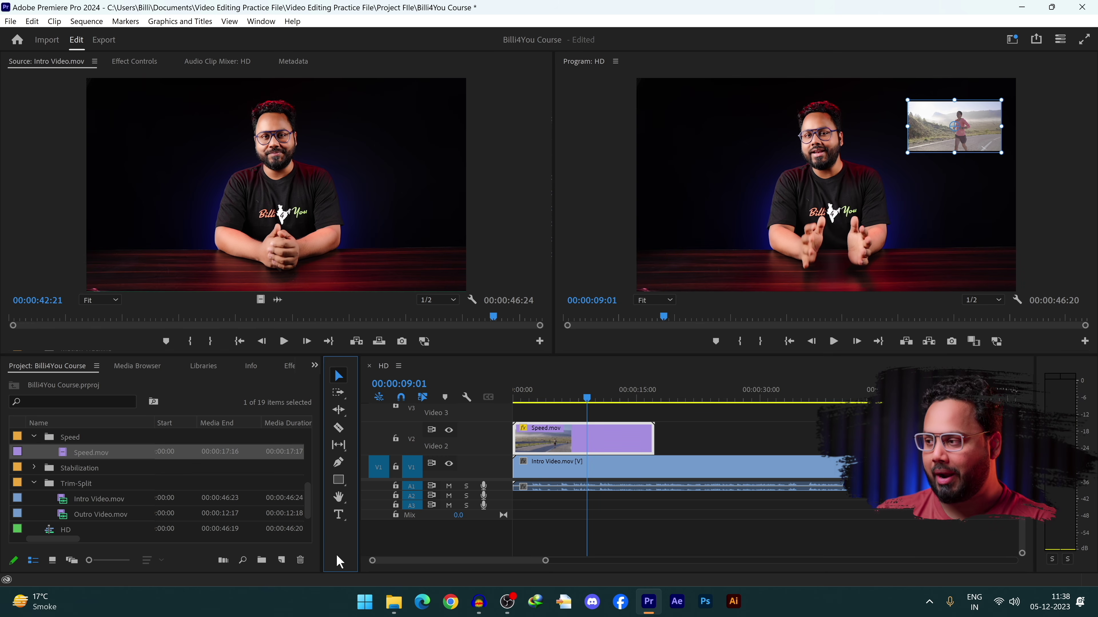
click(485, 394)
key(ctrl+a)
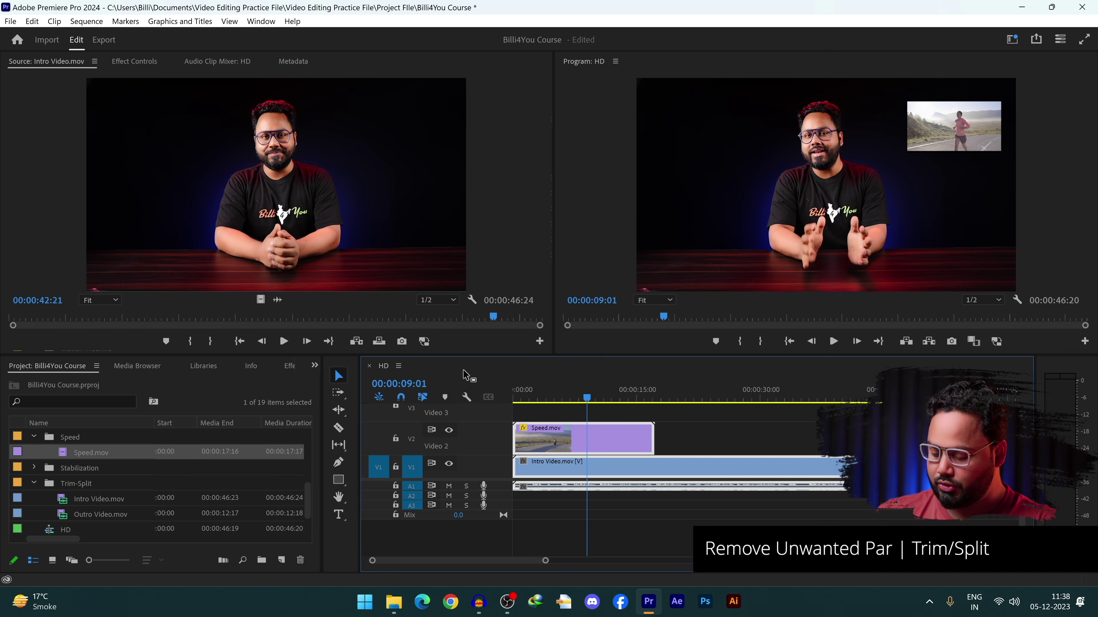
key(Delete)
Step: Preview the beginning and the last seconds of Intro Video.mov in the Source monitor
click(126, 498)
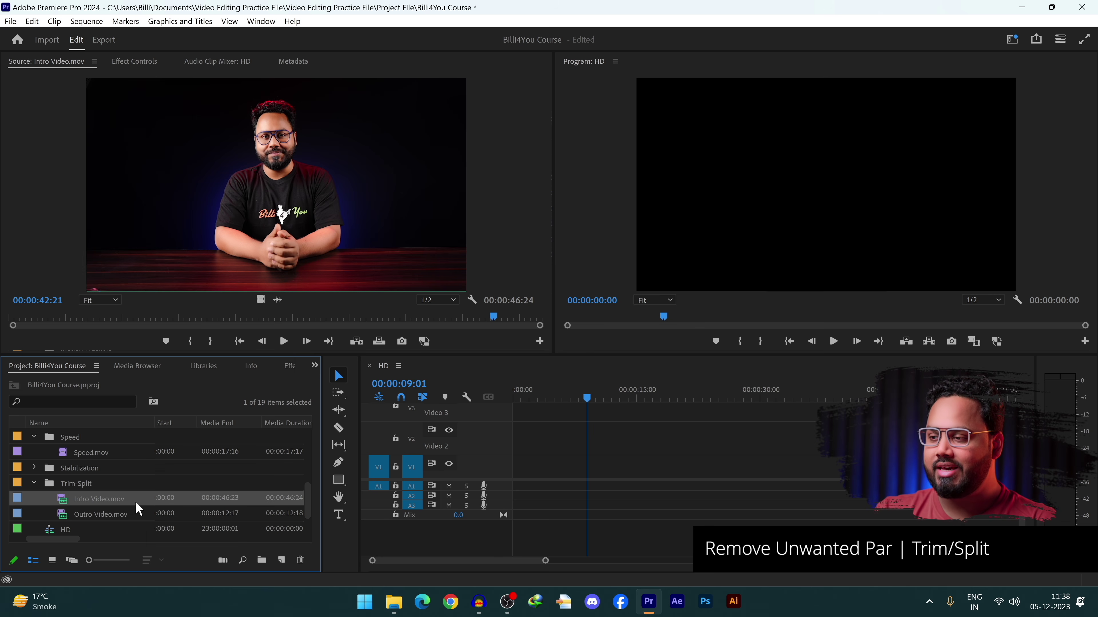
click(135, 501)
key(Tab)
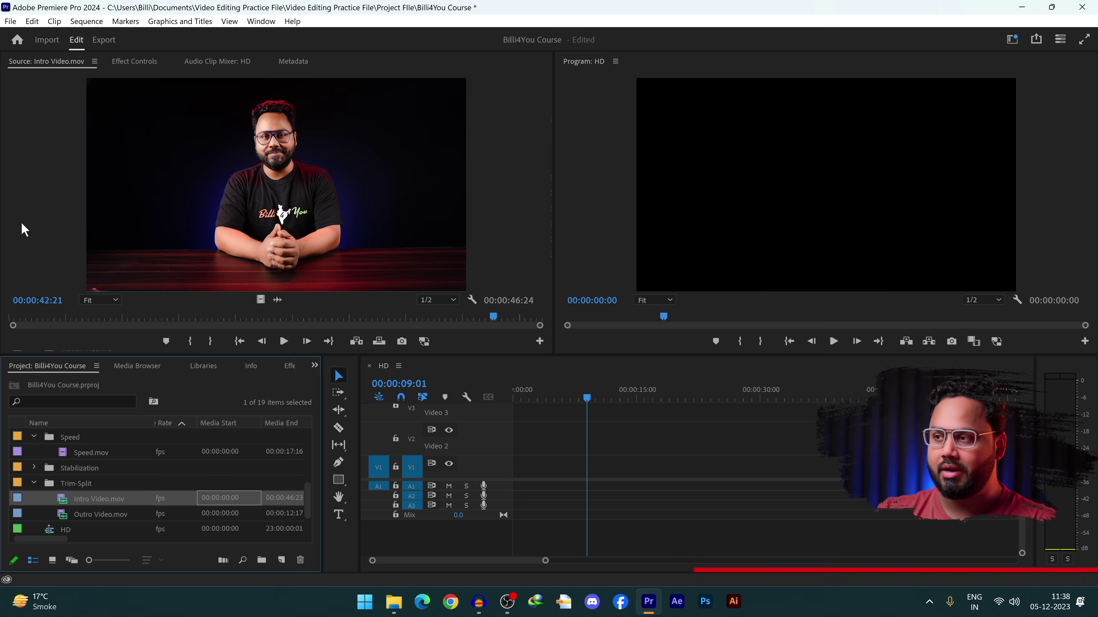
click(19, 326)
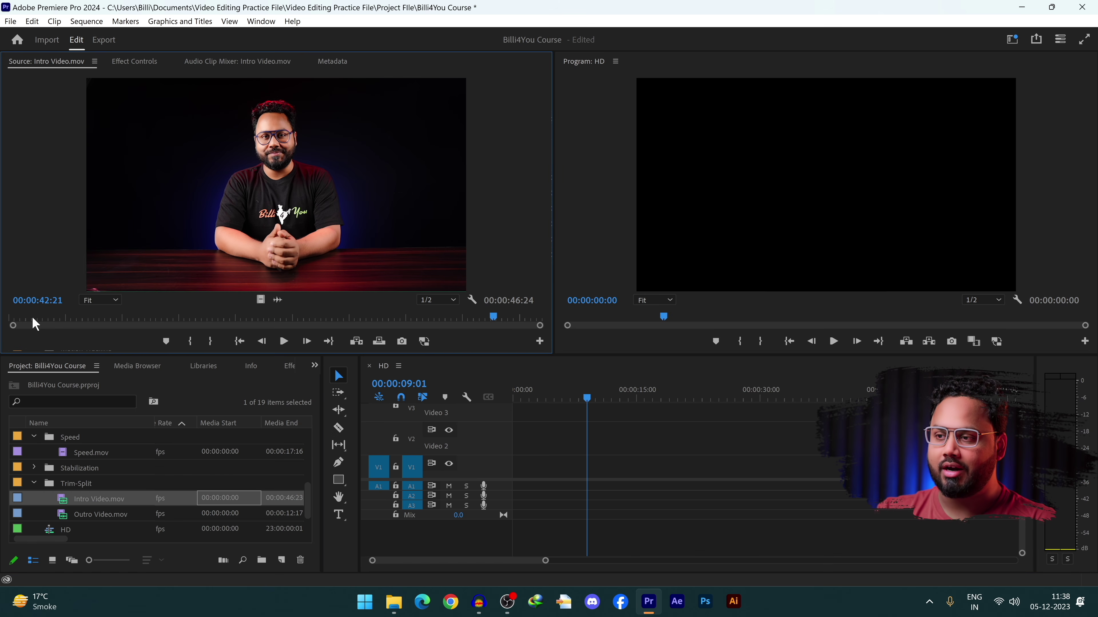
click(13, 318)
key(space)
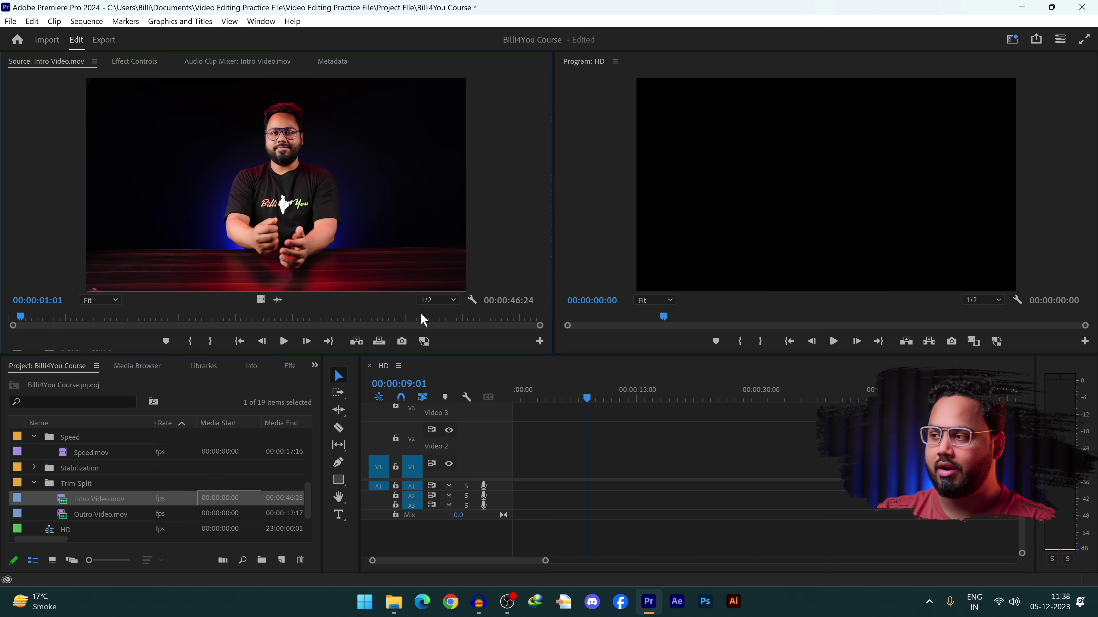
click(485, 319)
key(space)
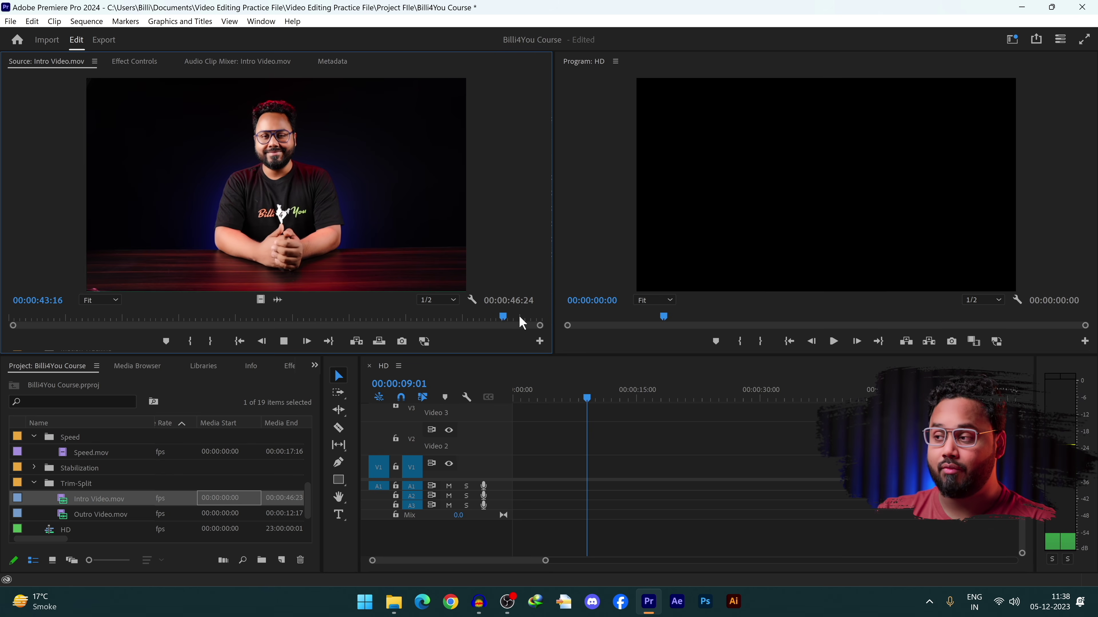
Step: Play the part of Intro Video.mov around 34 seconds in the Source monitor
click(372, 318)
key(space)
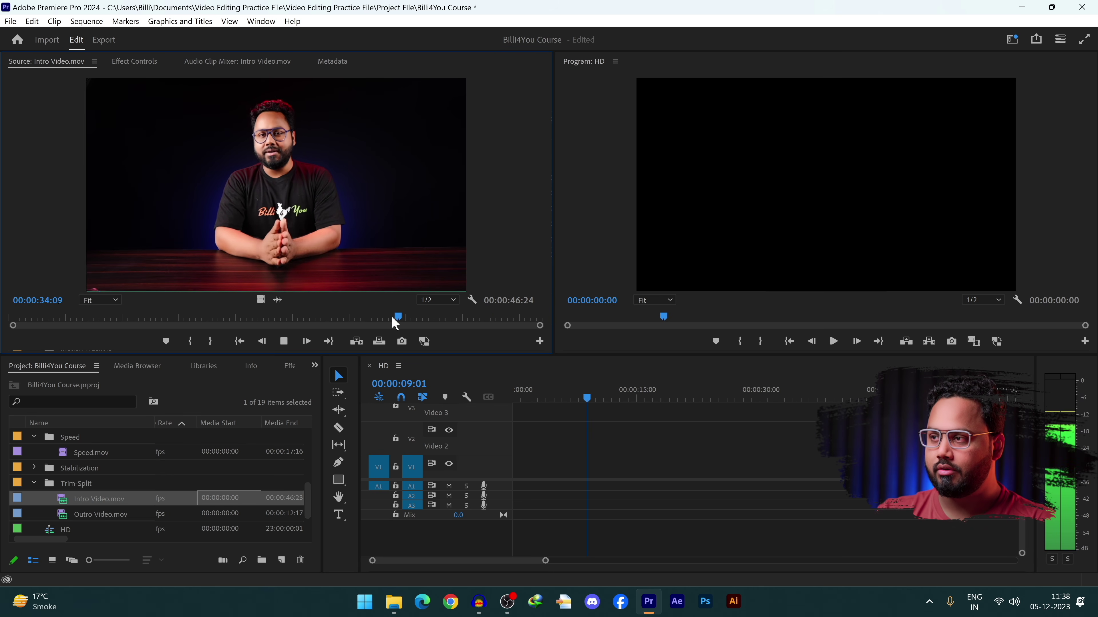
key(space)
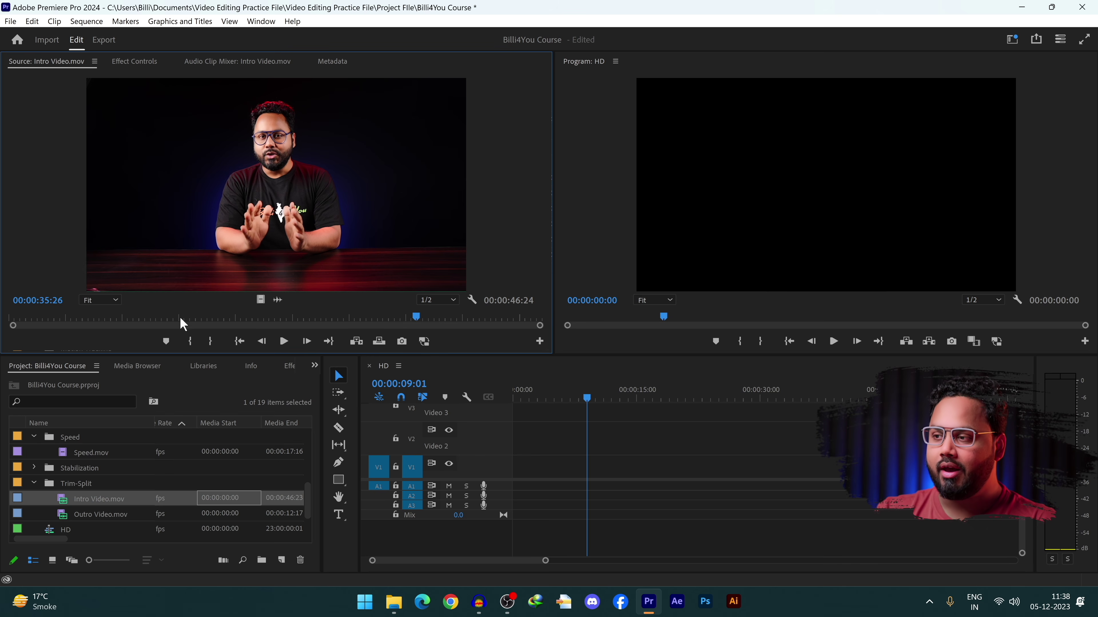
Step: Open Speed.mov from the Speed bin in the Source monitor and scrub through its middle part
scroll(70, 486, up, 2)
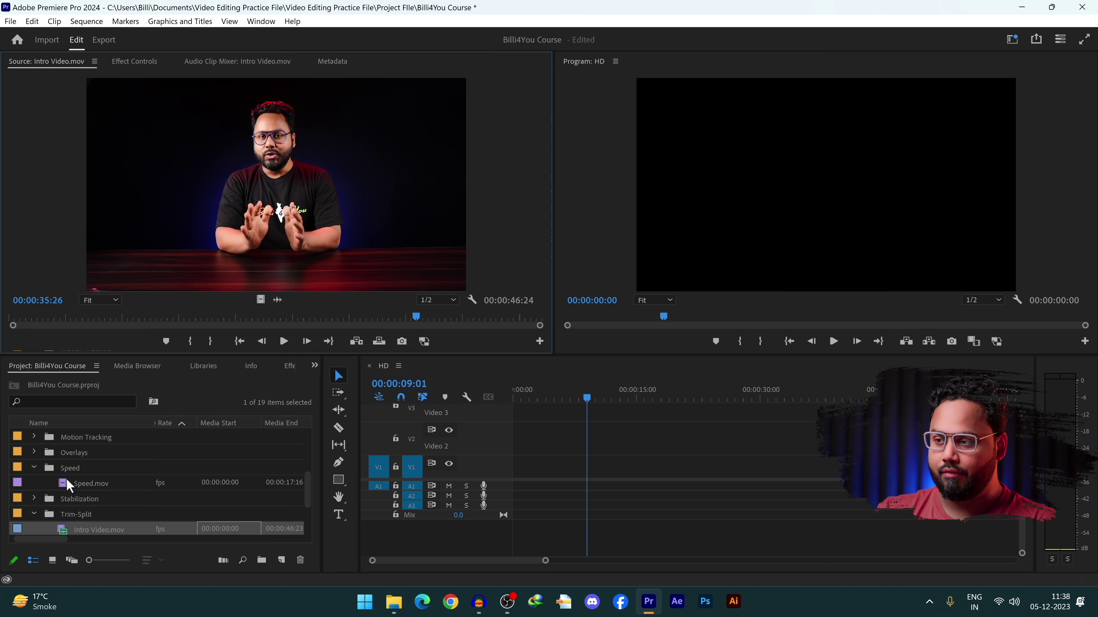
double_click(133, 487)
drag(201, 324, 228, 328)
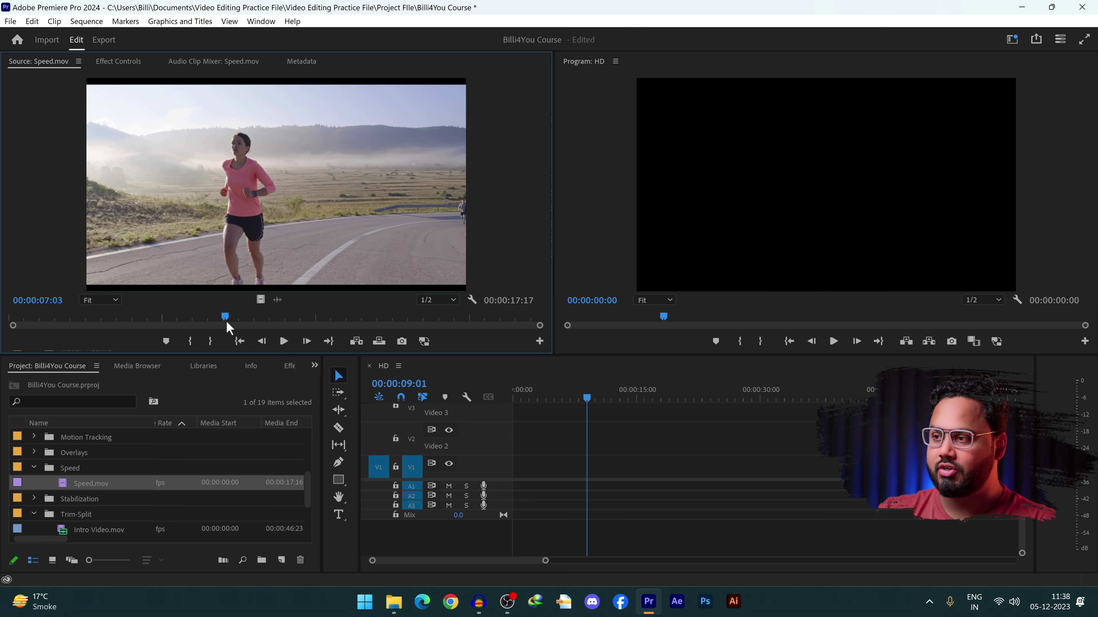
click(352, 322)
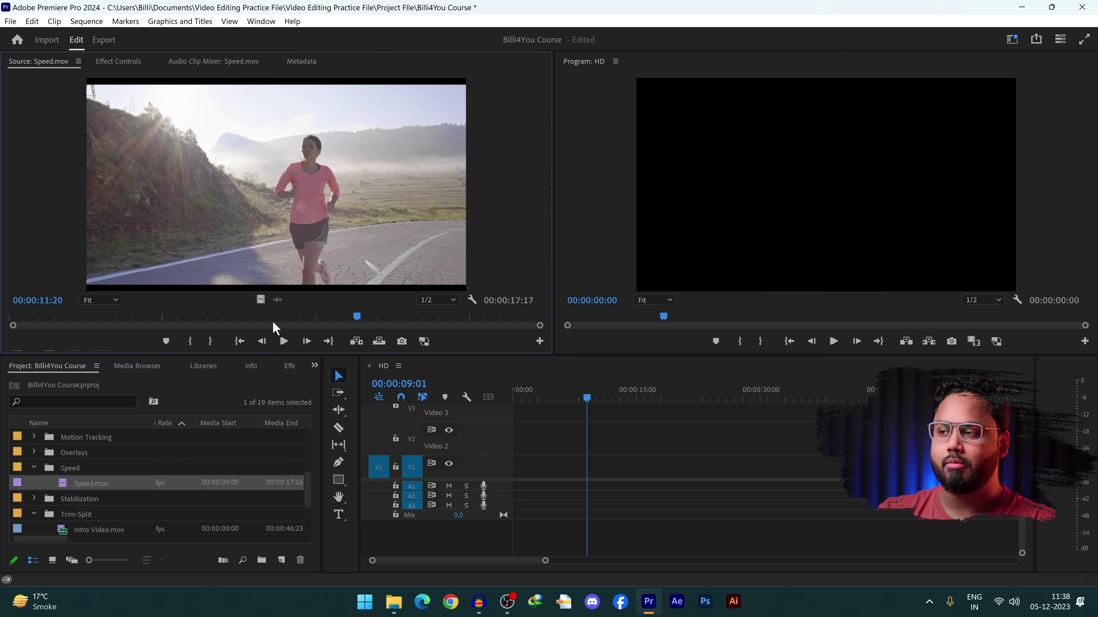
Step: Mark In and Out points around a Speed.mov section about 3:47 long that ends at 00:00:11:34
click(241, 319)
drag(241, 322, 255, 323)
drag(254, 323, 363, 317)
click(190, 341)
click(210, 341)
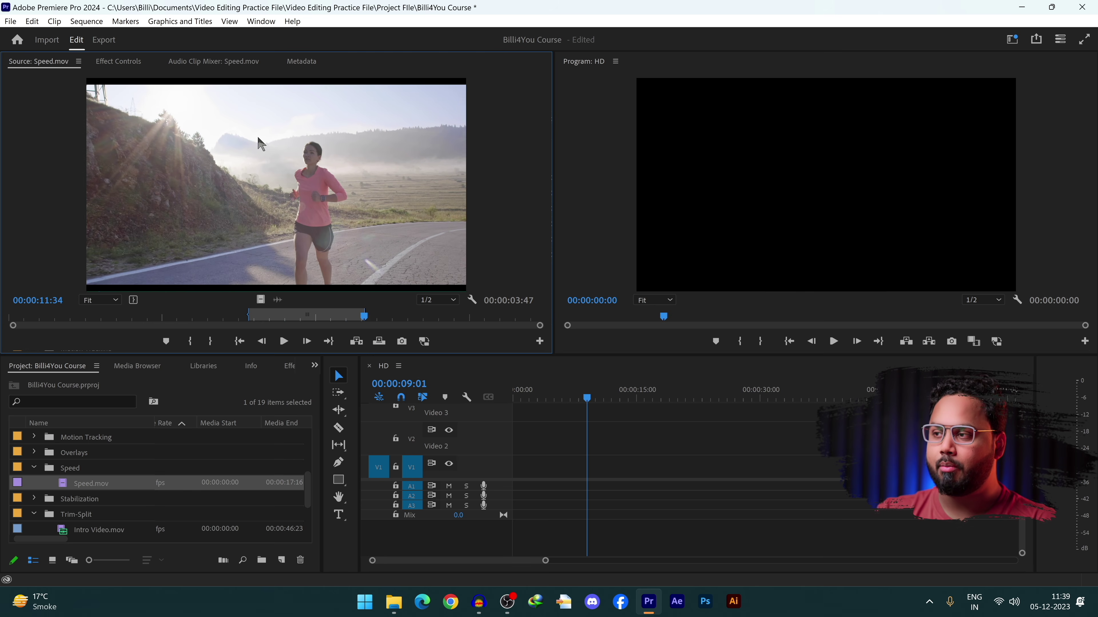
Step: Place the marked Speed.mov section at the start of track V1, keeping the existing sequence settings, and play it briefly
drag(259, 143, 516, 467)
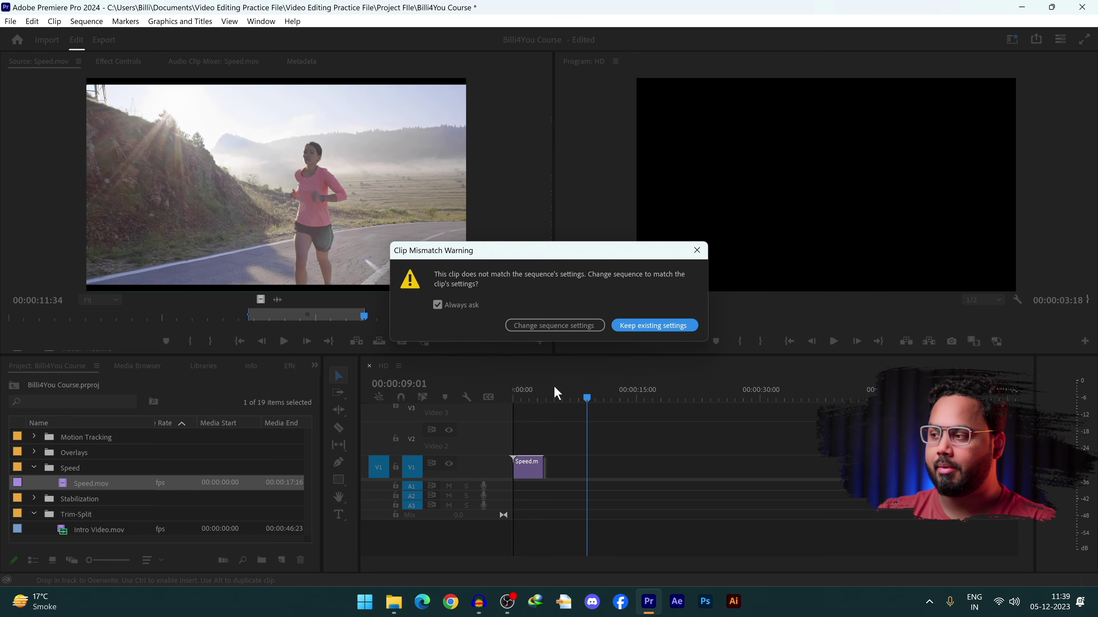
click(647, 325)
key(space)
key(space)
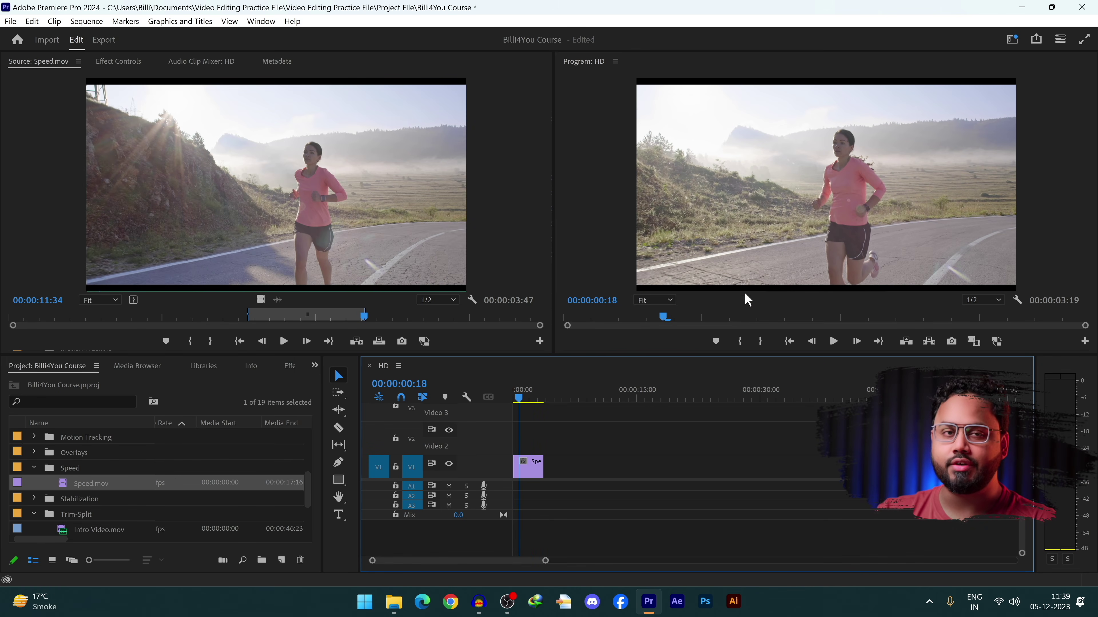
Step: Scrub Speed.mov outside the marked range in the Source monitor, and delete its clip from the HD sequence
drag(229, 325, 158, 308)
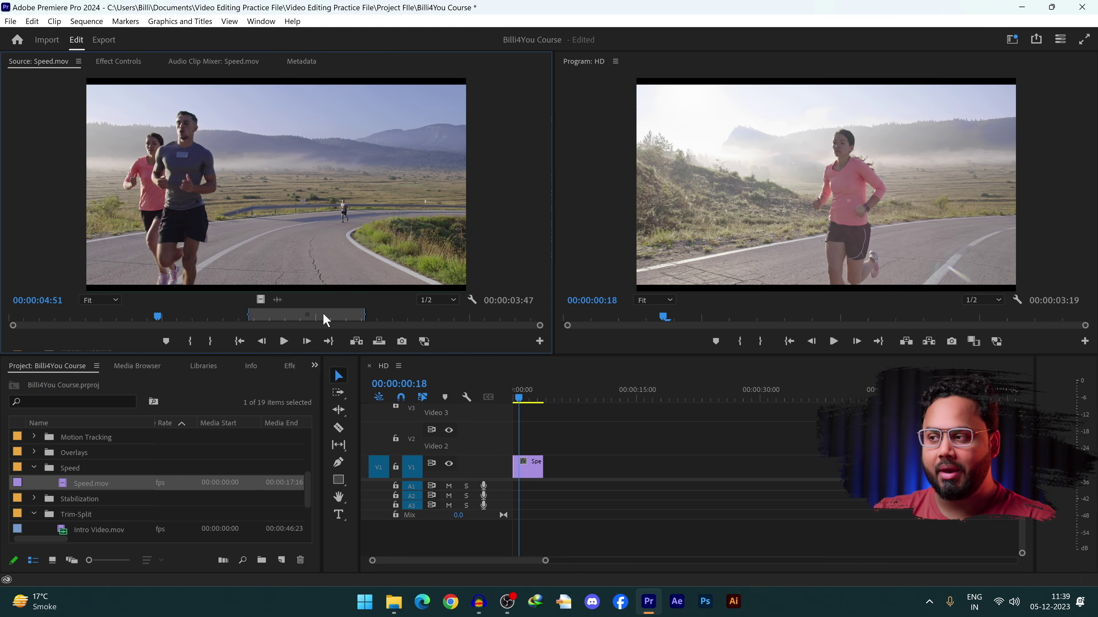
click(529, 472)
key(Delete)
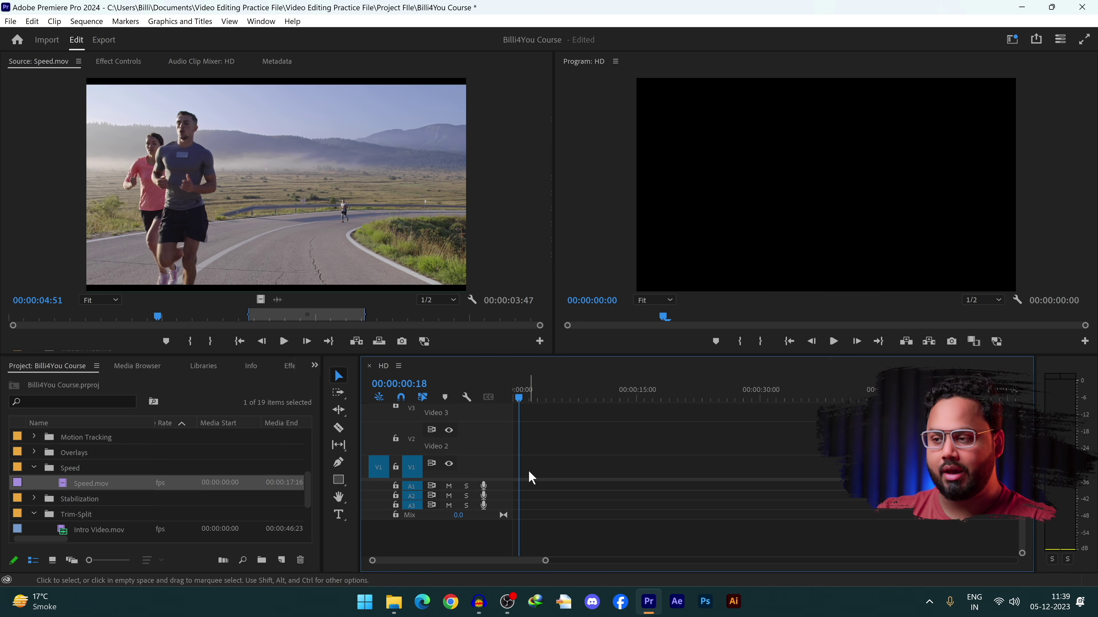
Step: Add Intro Video.mov from the Trim-Split bin to the start of the HD sequence, keeping the existing sequence settings
scroll(179, 456, down, 1)
click(172, 485)
click(174, 489)
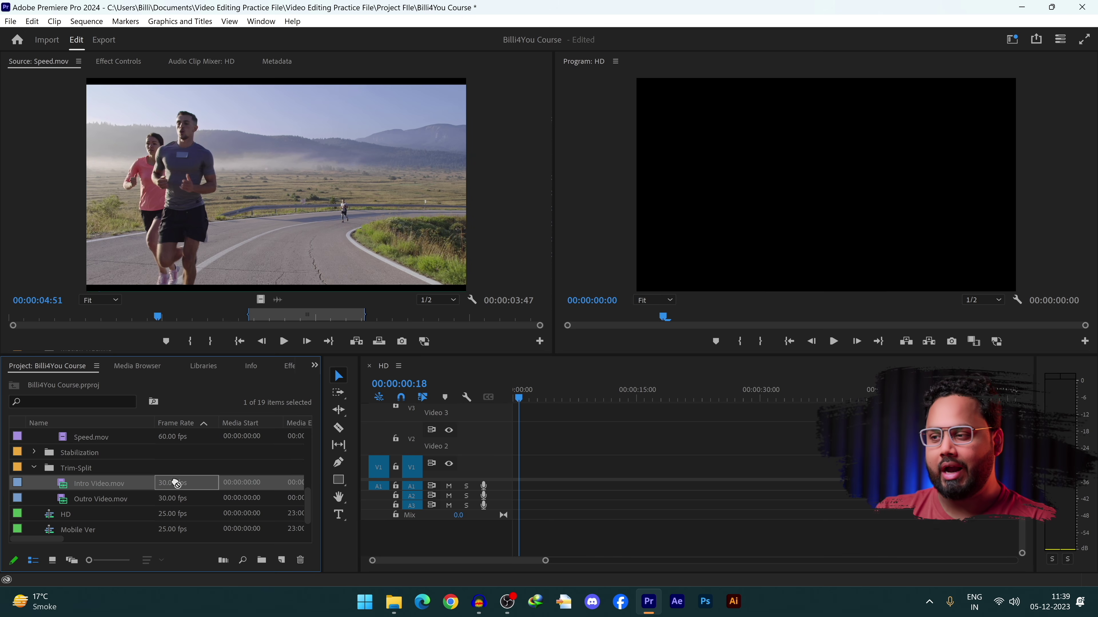
drag(266, 483, 515, 467)
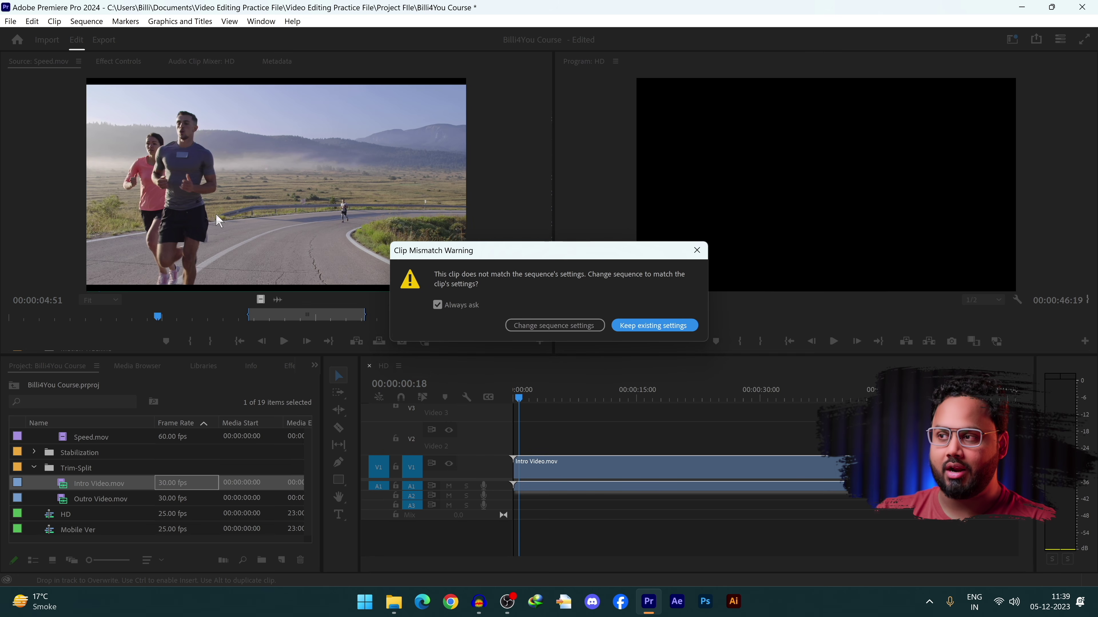
click(647, 326)
Step: Increase the height of audio track A1 in the HD sequence so the waveform is easier to read
click(614, 398)
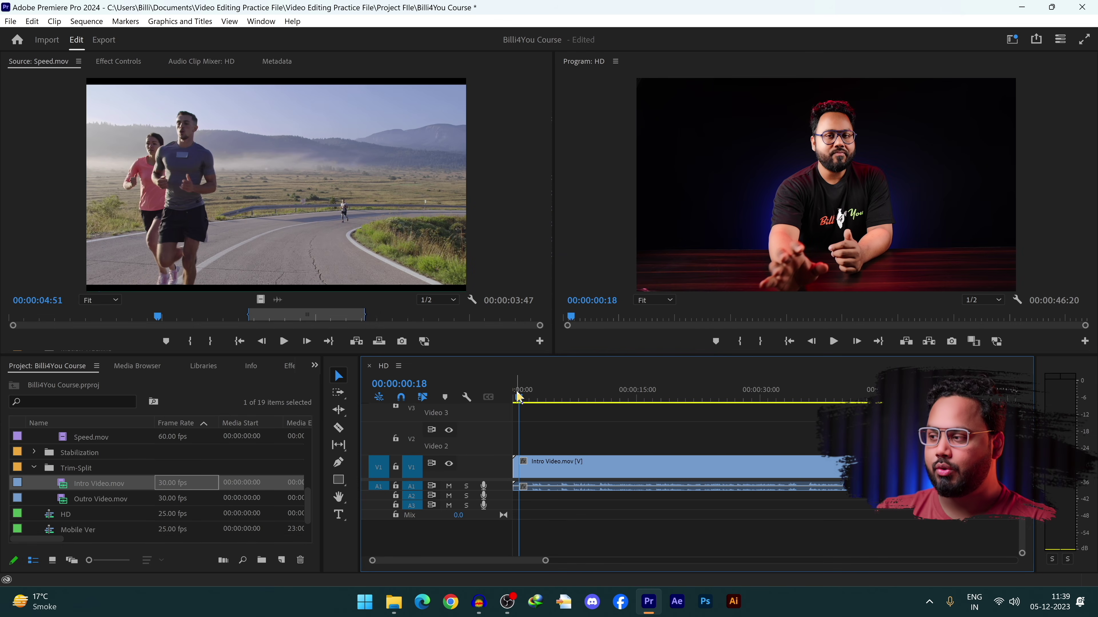
click(535, 397)
drag(502, 491, 506, 518)
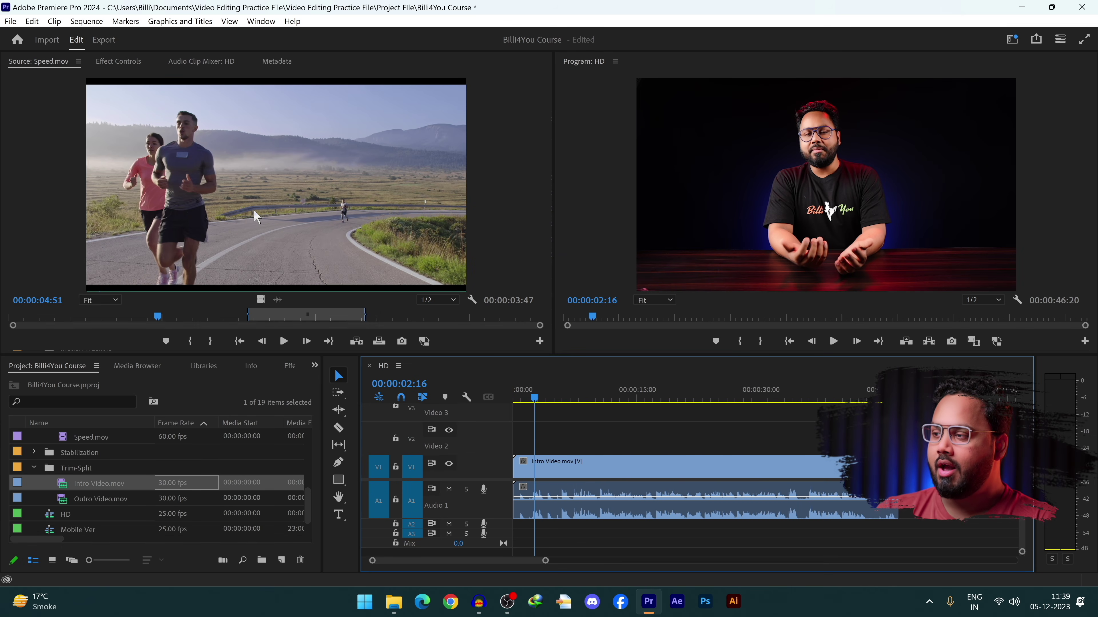
Step: Find the end of the unwanted opening, trim the start of Intro Video.mov to 00:00:07:04, and play from the cut
click(518, 398)
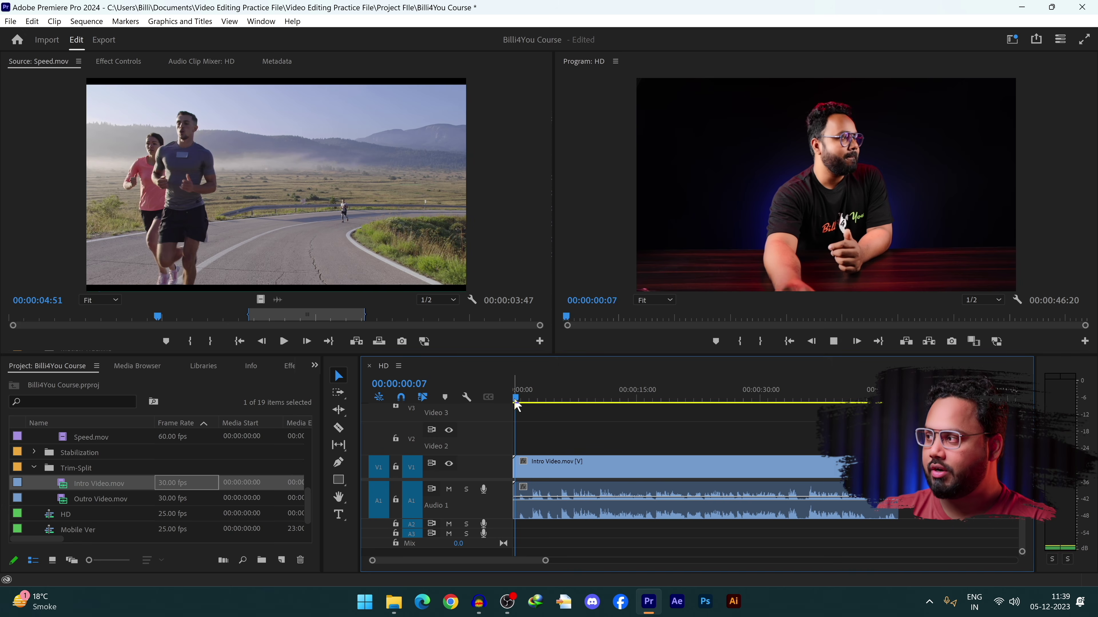
drag(519, 404, 561, 400)
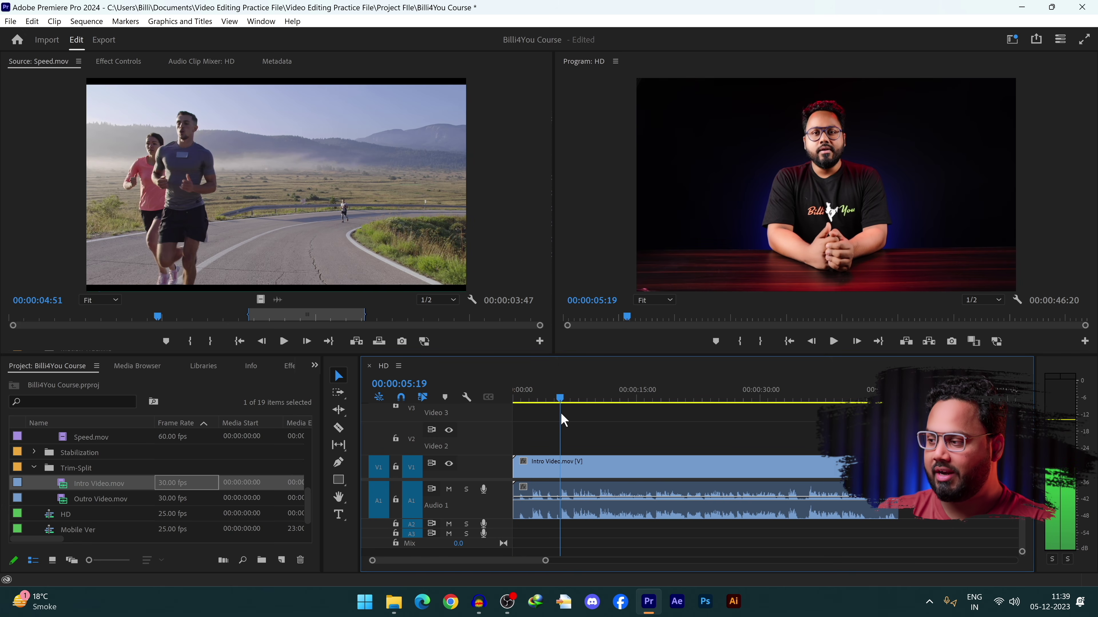
key(space)
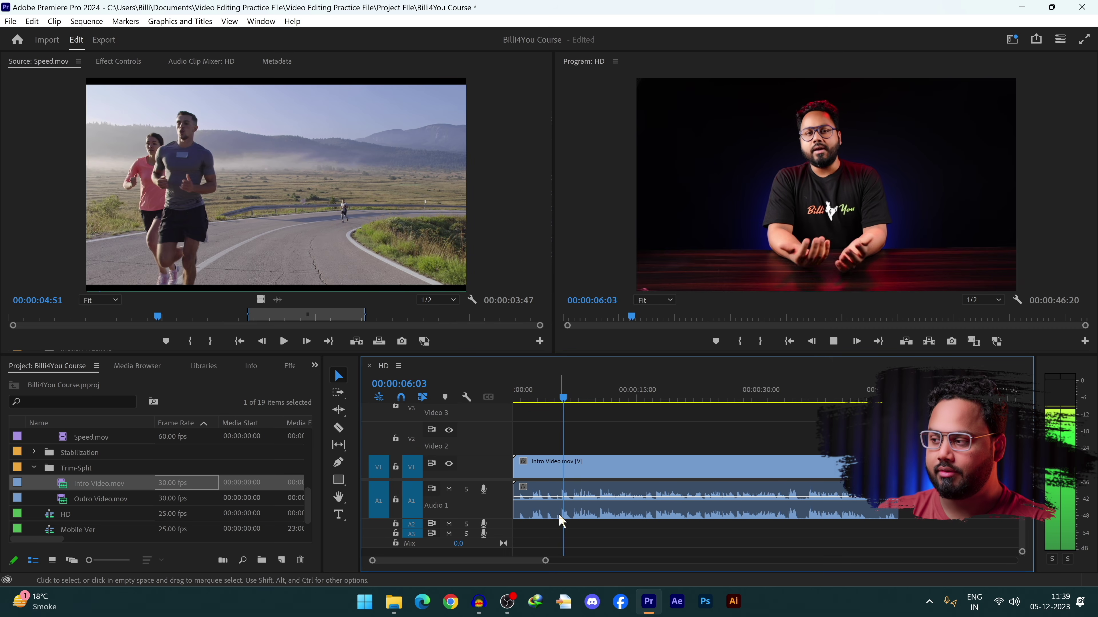
key(space)
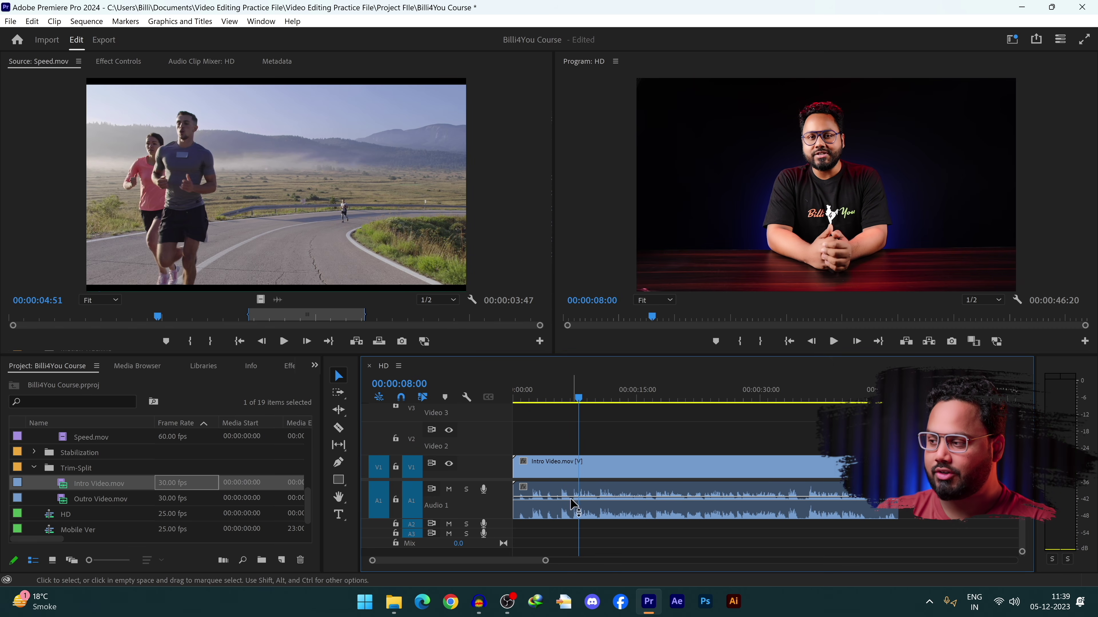
drag(577, 404, 570, 408)
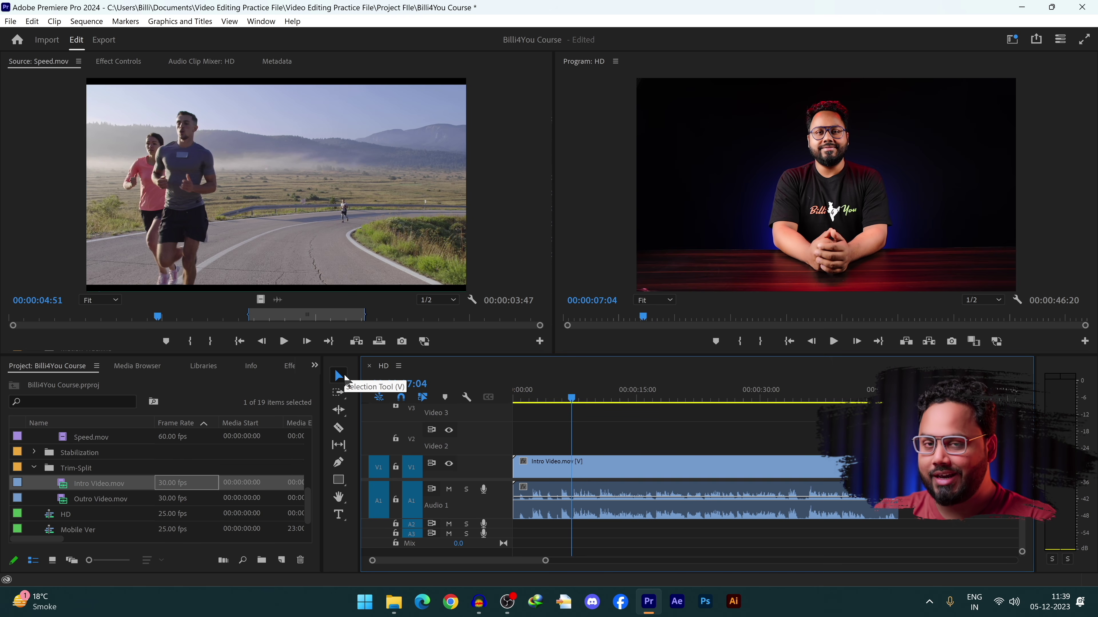
drag(517, 466, 576, 469)
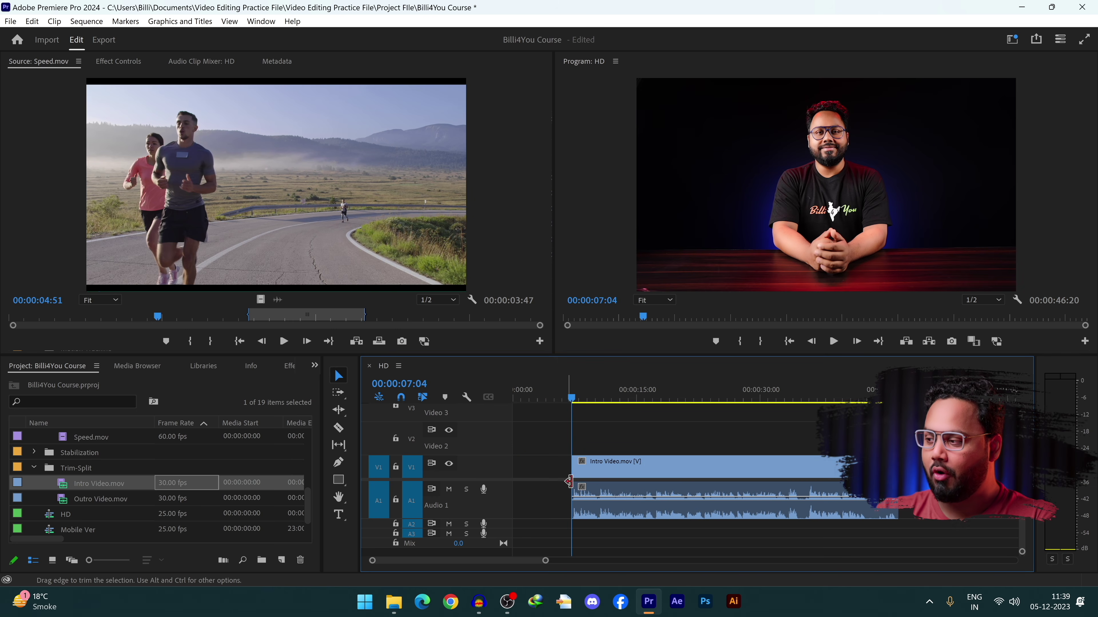
key(space)
drag(573, 408, 574, 408)
Step: Ripple delete the empty gap before Intro Video.mov in the HD sequence
click(542, 469)
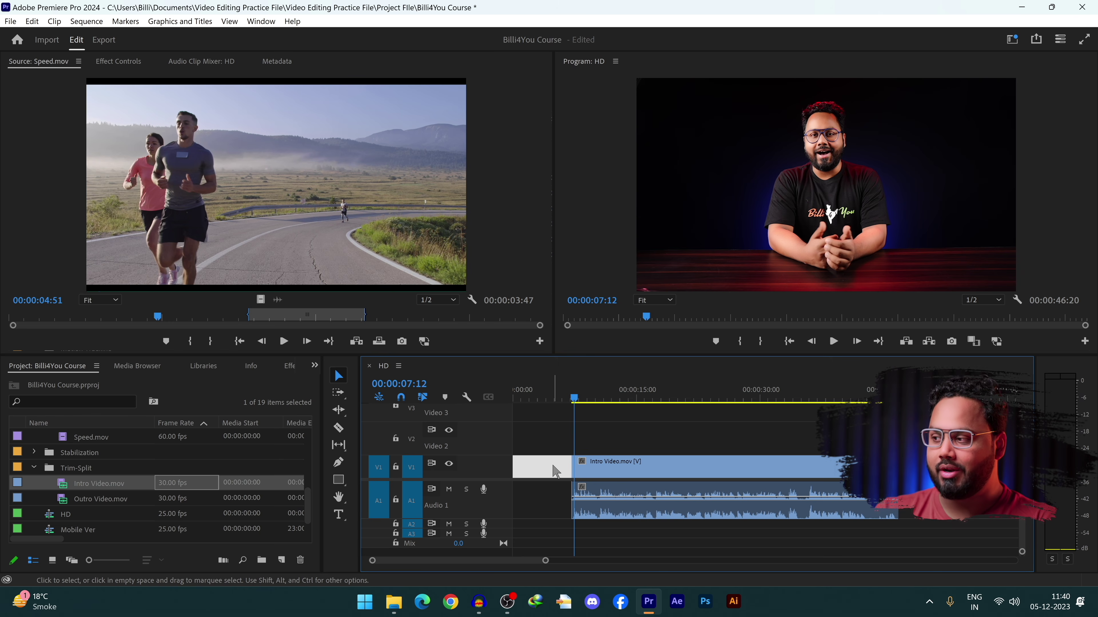
click(554, 509)
click(553, 467)
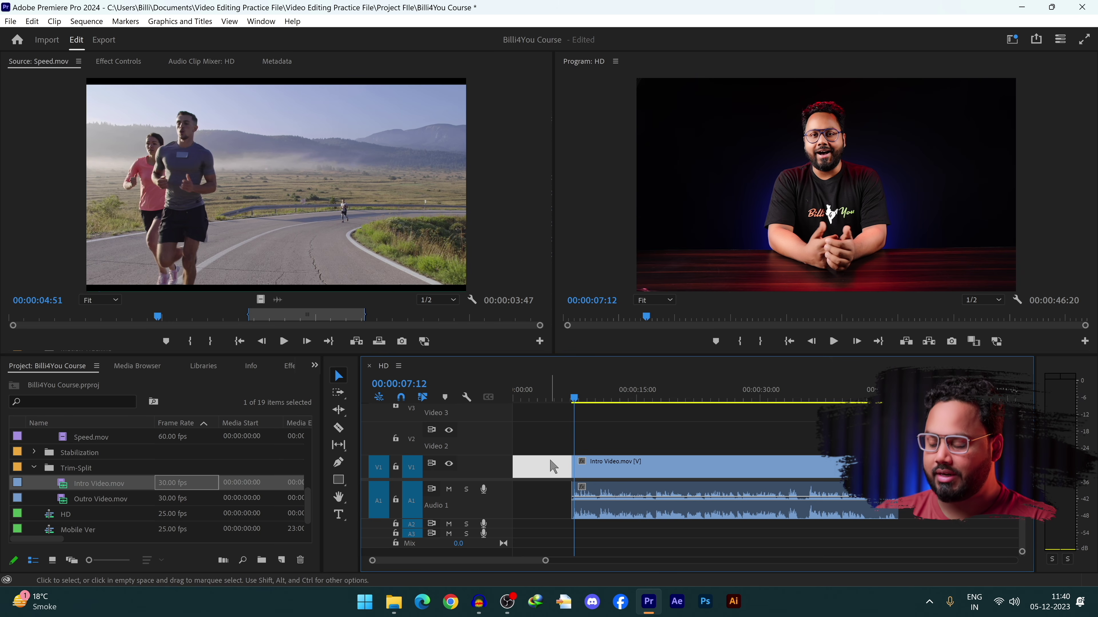
key(Delete)
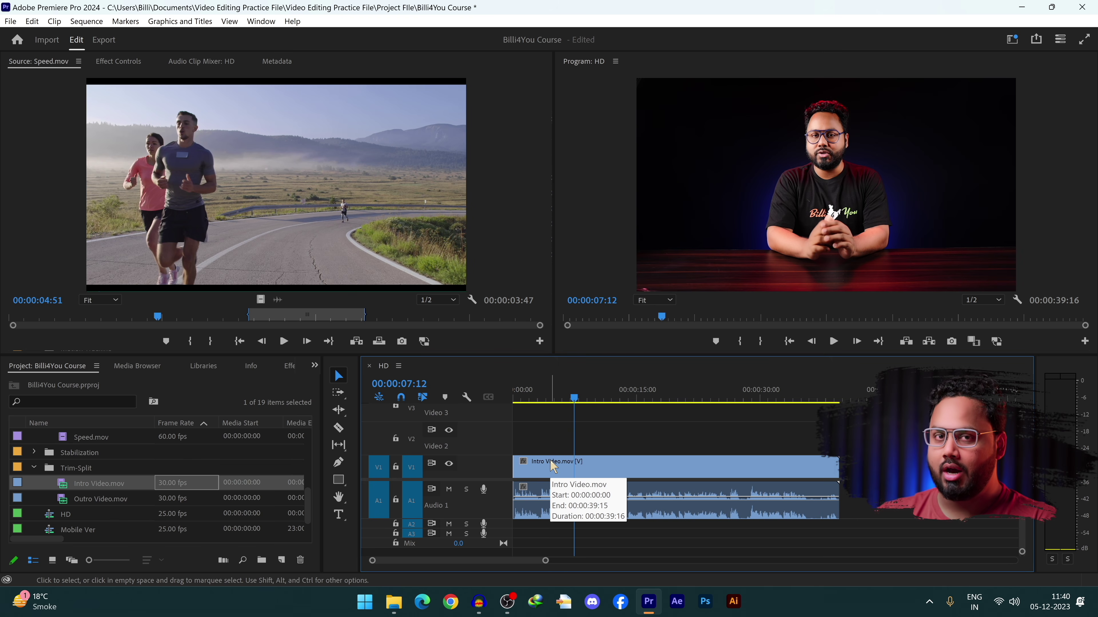
Step: Undo the gap deletion and extend the start of Intro Video.mov back to the beginning of the sequence
key(ctrl+z)
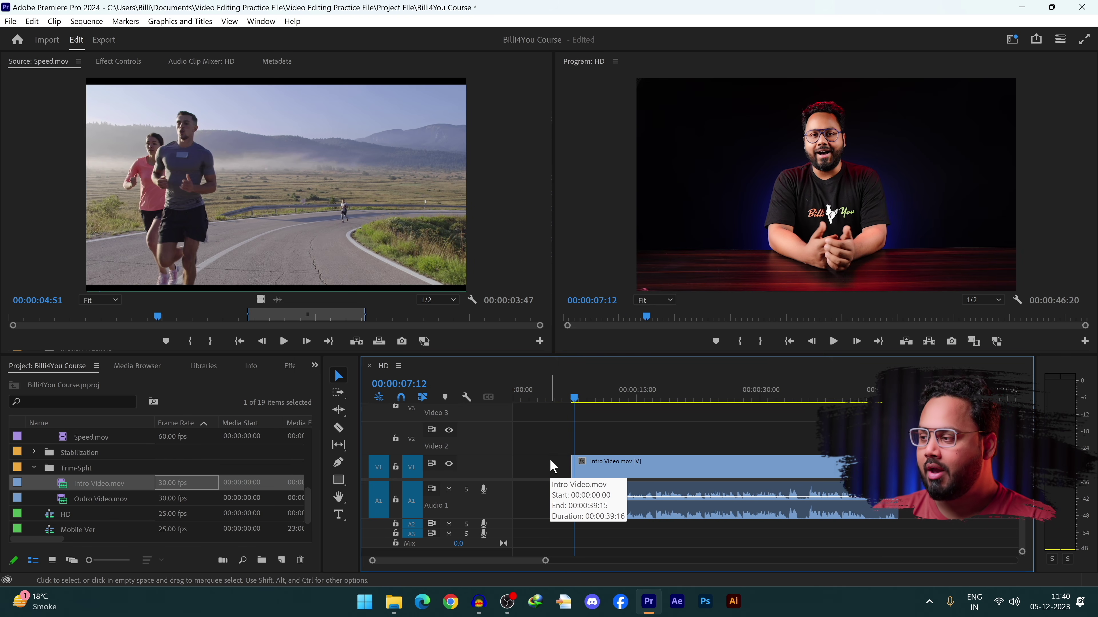
drag(573, 464, 514, 463)
Step: Trim the end of Intro Video.mov to 00:00:43:02 and its start to about 7 seconds
click(861, 391)
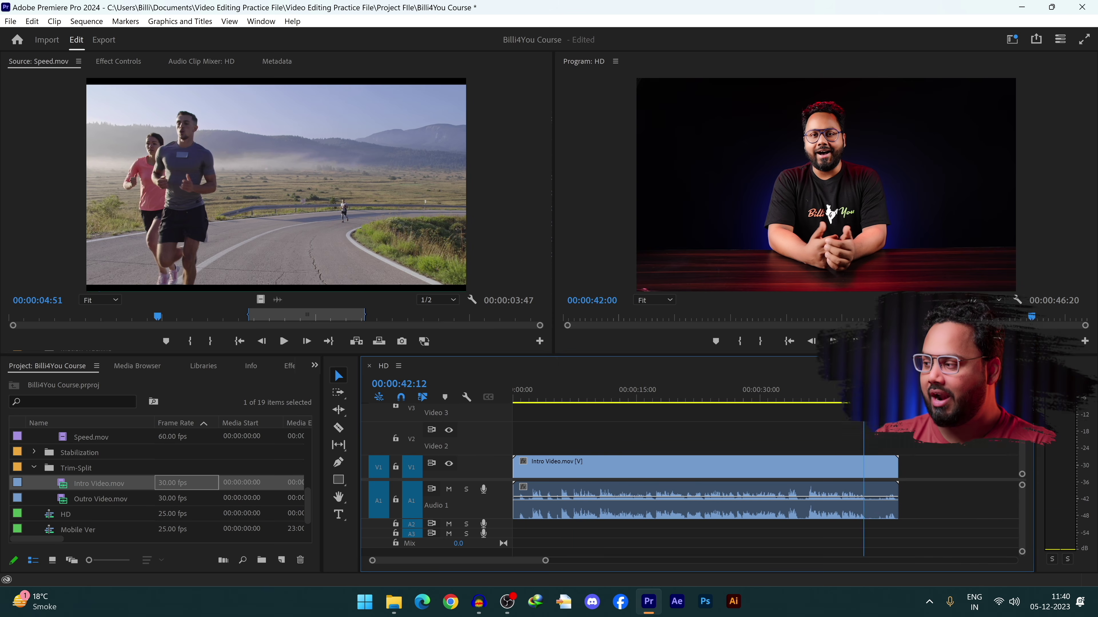
mouse_move(897, 464)
mouse_down()
mouse_move(865, 462)
mouse_move(897, 464)
mouse_up()
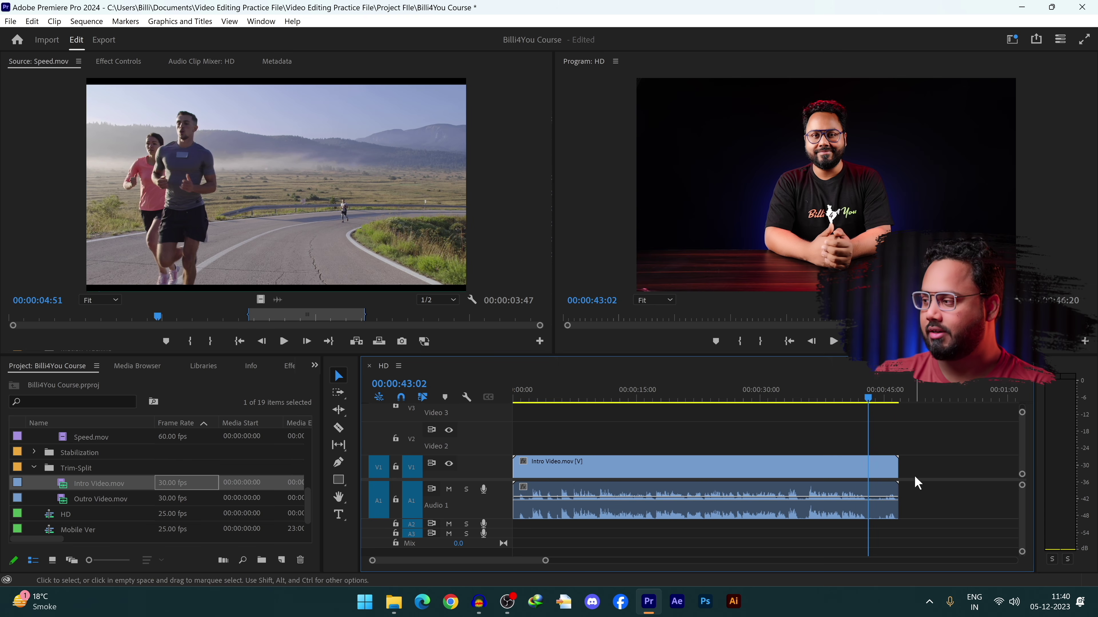
drag(897, 464, 867, 462)
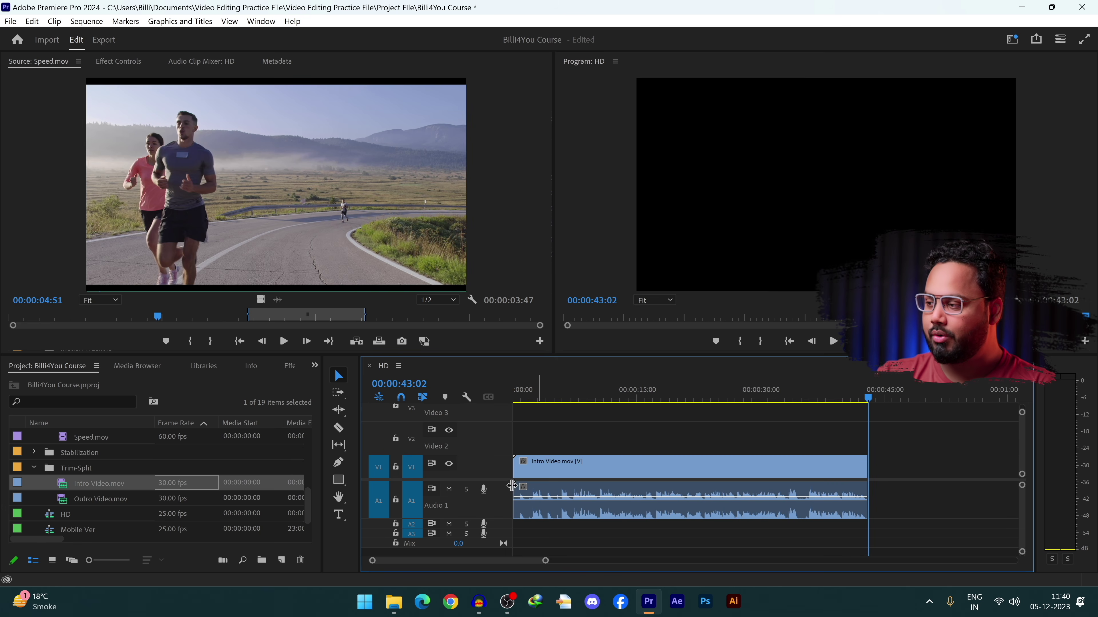
drag(516, 467, 579, 470)
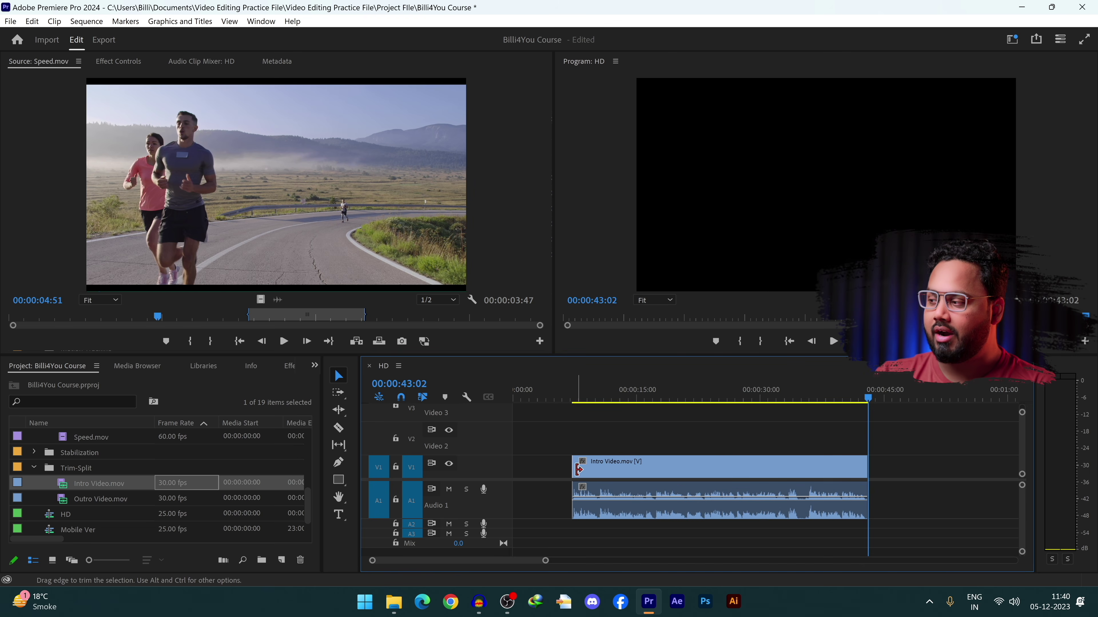
Step: Play Intro Video.mov in the sequence from about 31 seconds to locate the unwanted middle part
click(769, 393)
key(space)
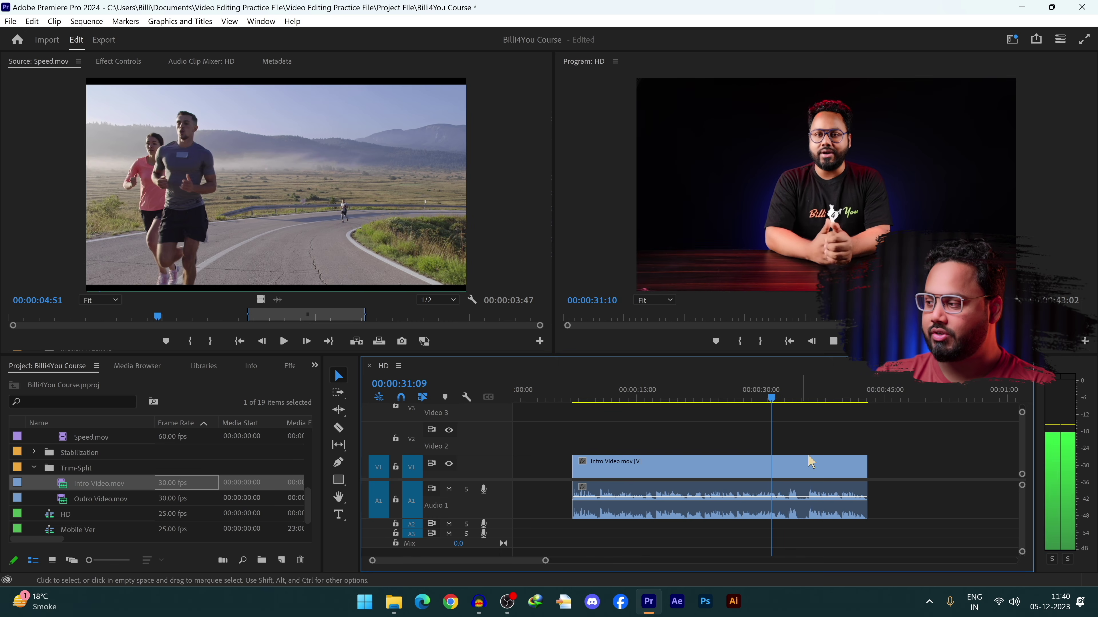
click(780, 395)
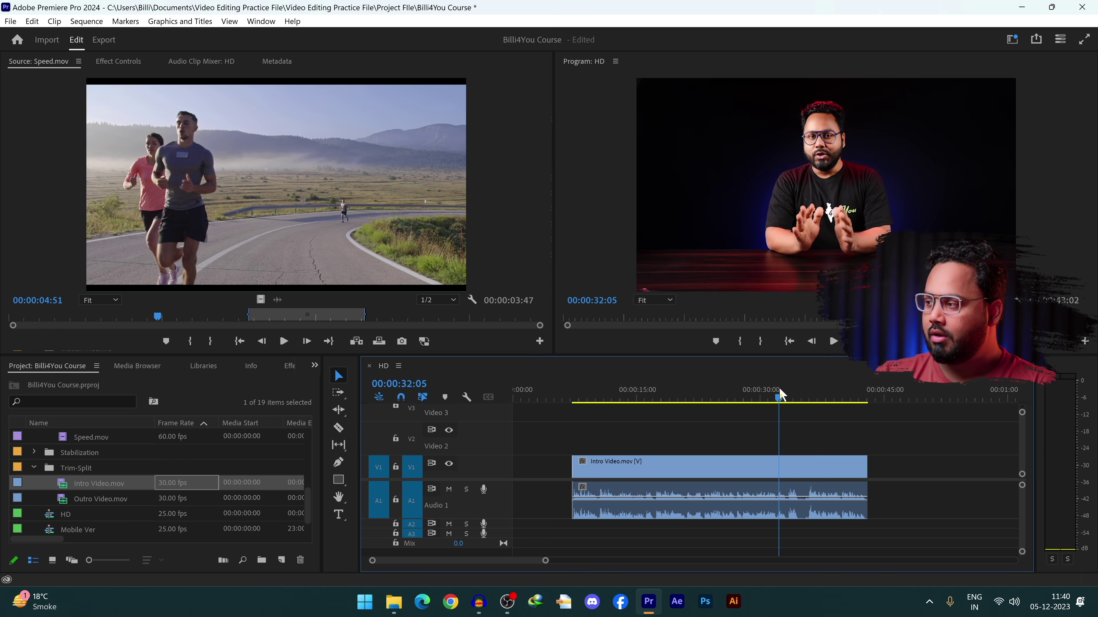
key(space)
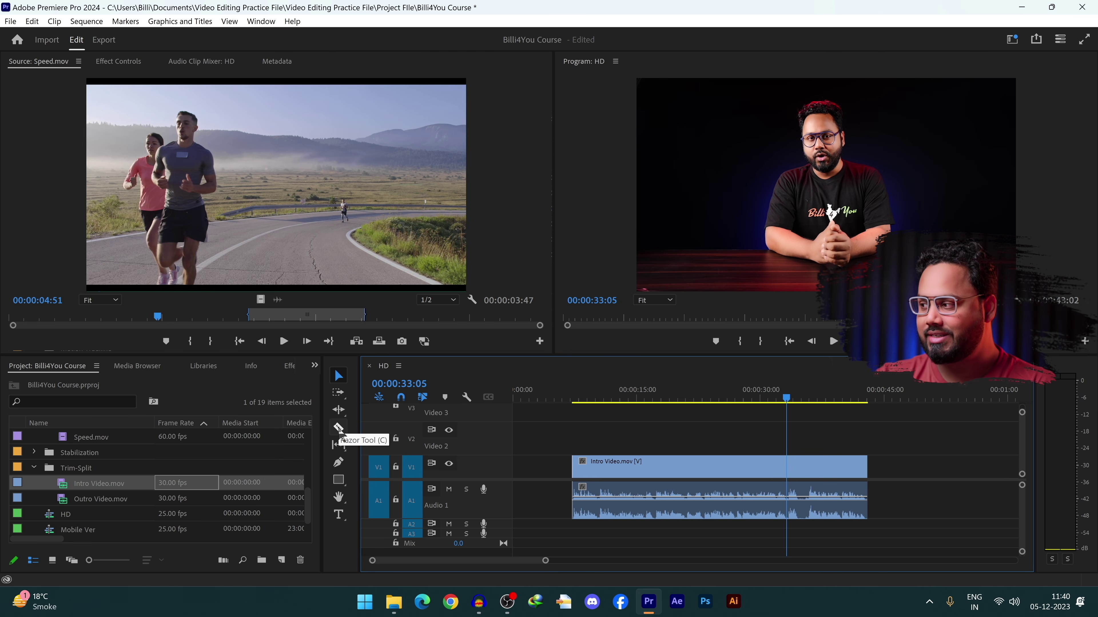
Step: Split Intro Video.mov at 00:00:35:12 with the Razor tool
mouse_move(786, 399)
mouse_down()
mouse_move(805, 413)
mouse_move(805, 402)
mouse_up()
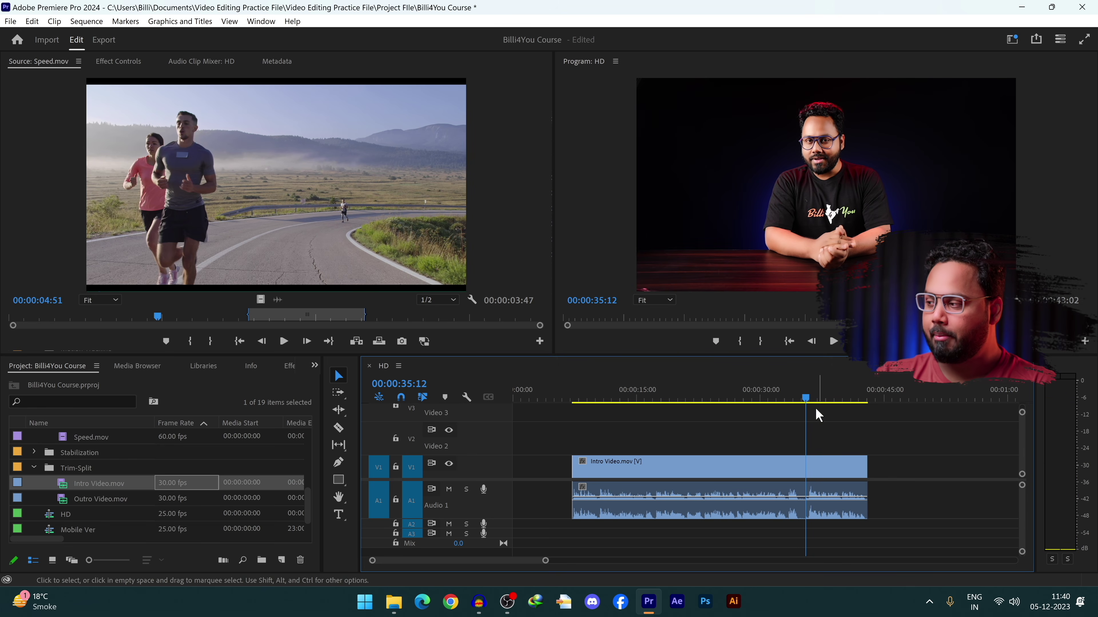
click(339, 428)
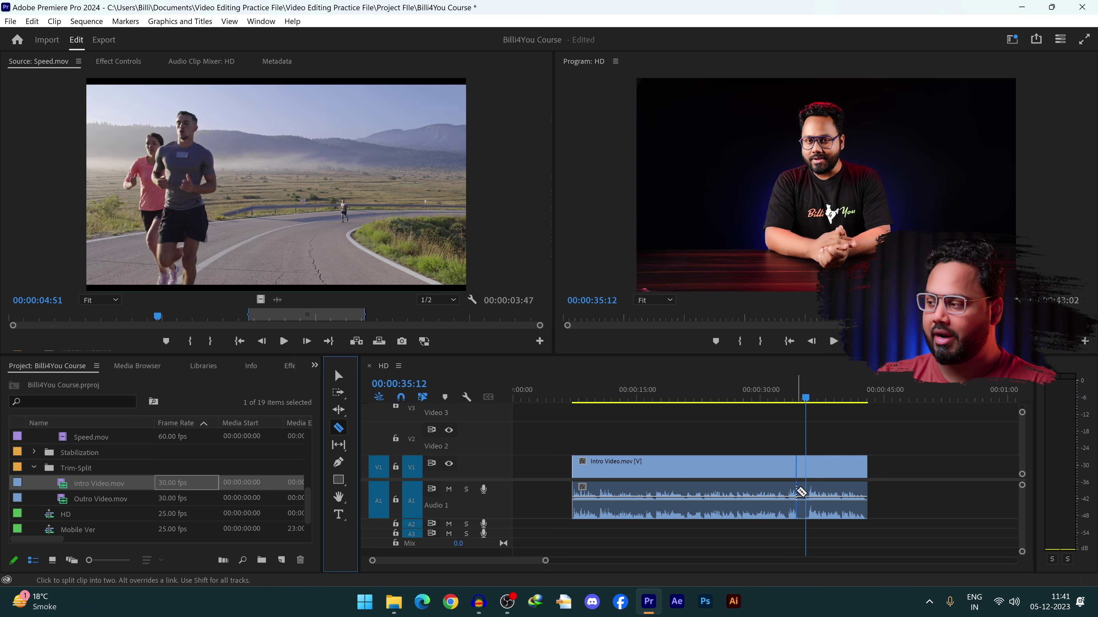
click(405, 398)
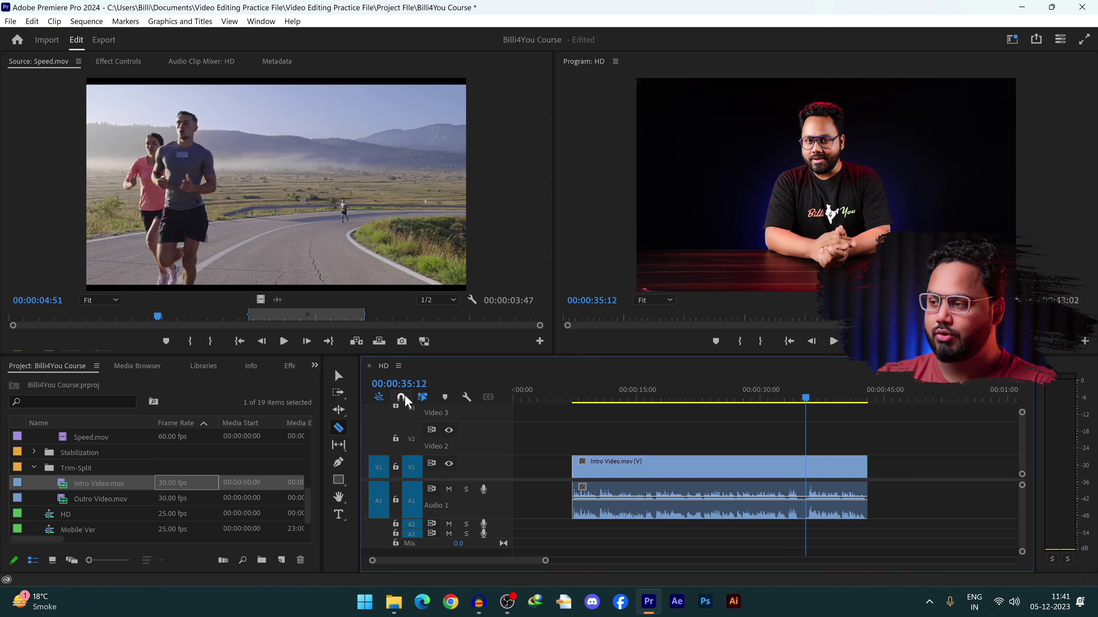
click(807, 485)
Step: Play Intro Video.mov from about 32 seconds to find the unwanted part's start and split the clip at 00:00:33:06 with the Razor tool
click(777, 400)
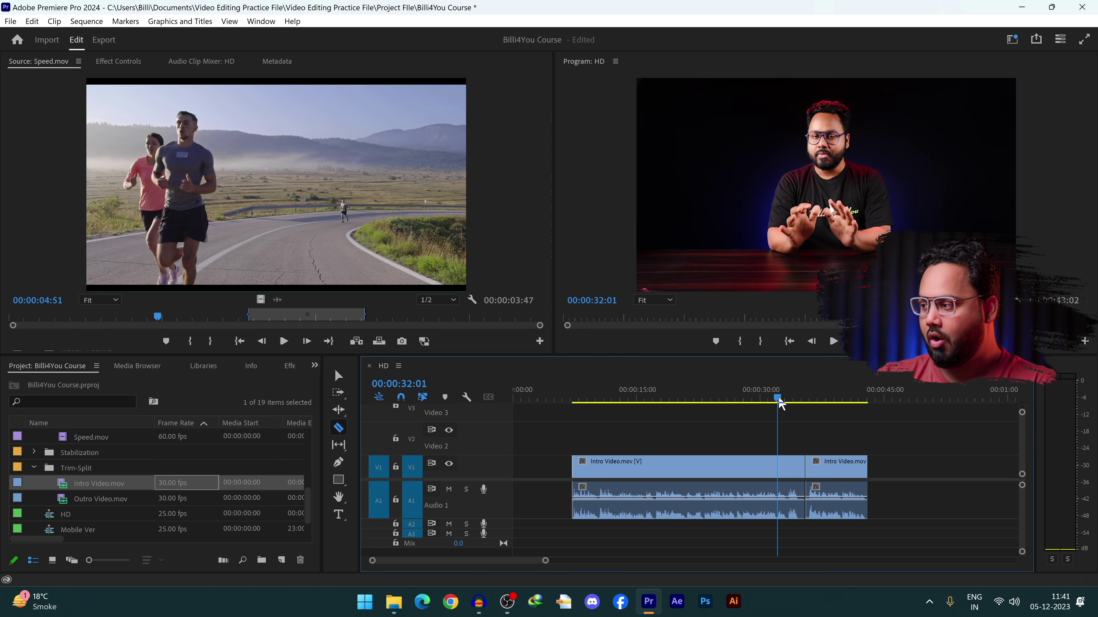
key(space)
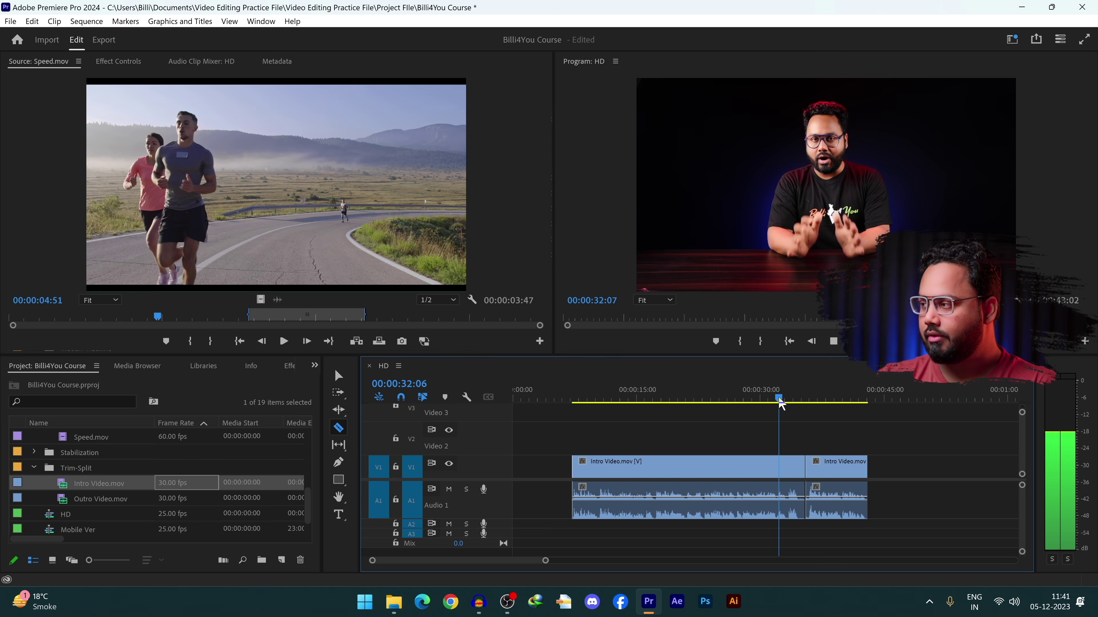
key(space)
click(794, 483)
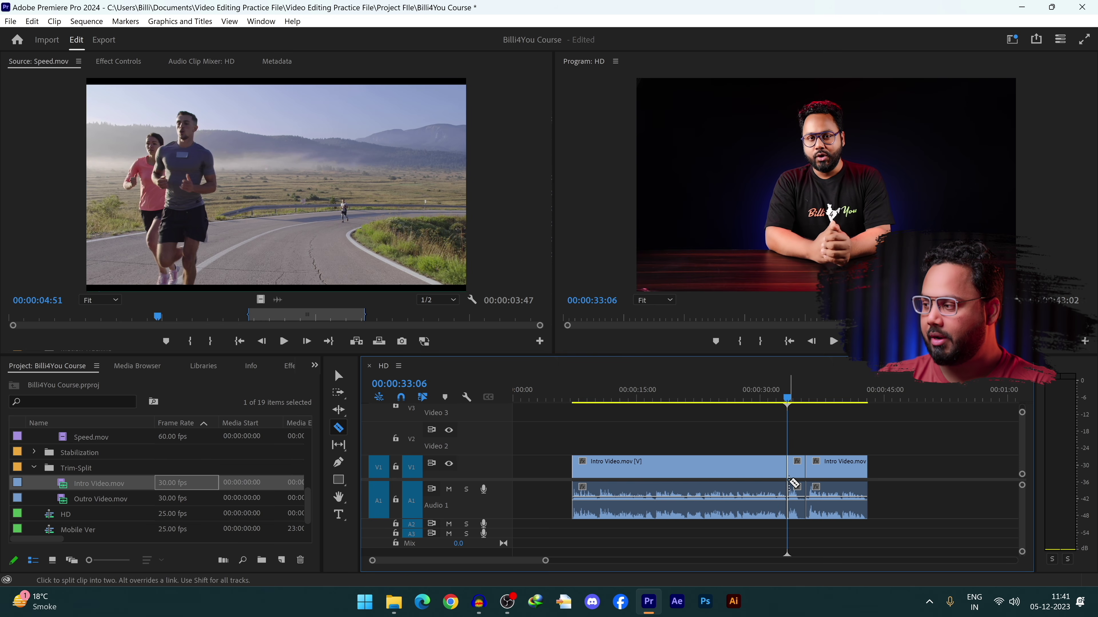
Step: Delete the middle piece of Intro Video.mov between the two cuts, leaving a gap, and undo the deletion
key(v)
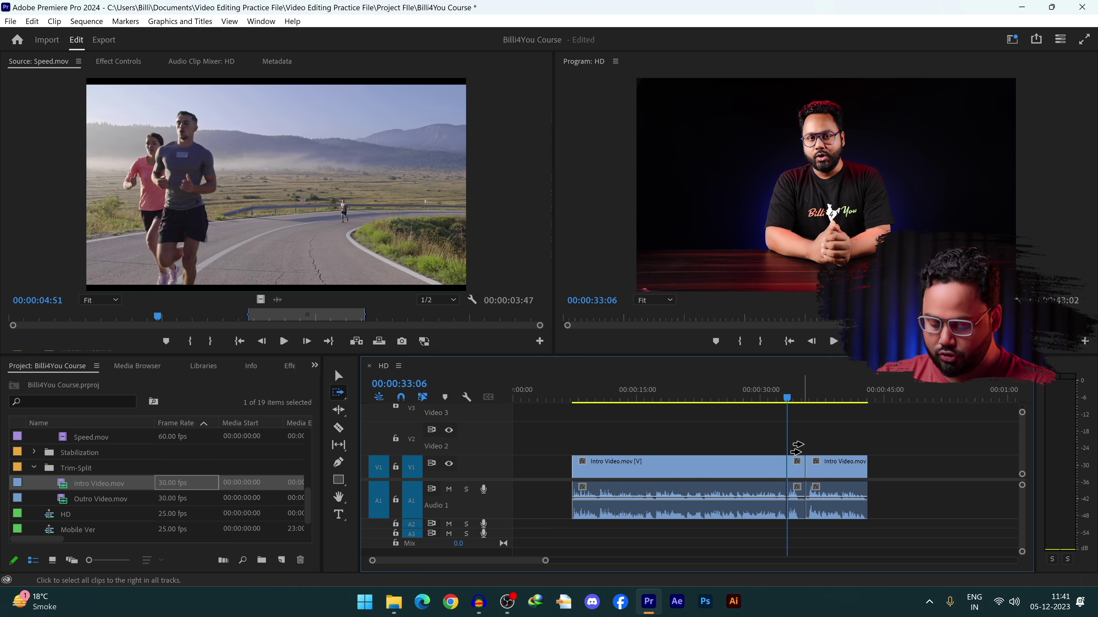
click(797, 467)
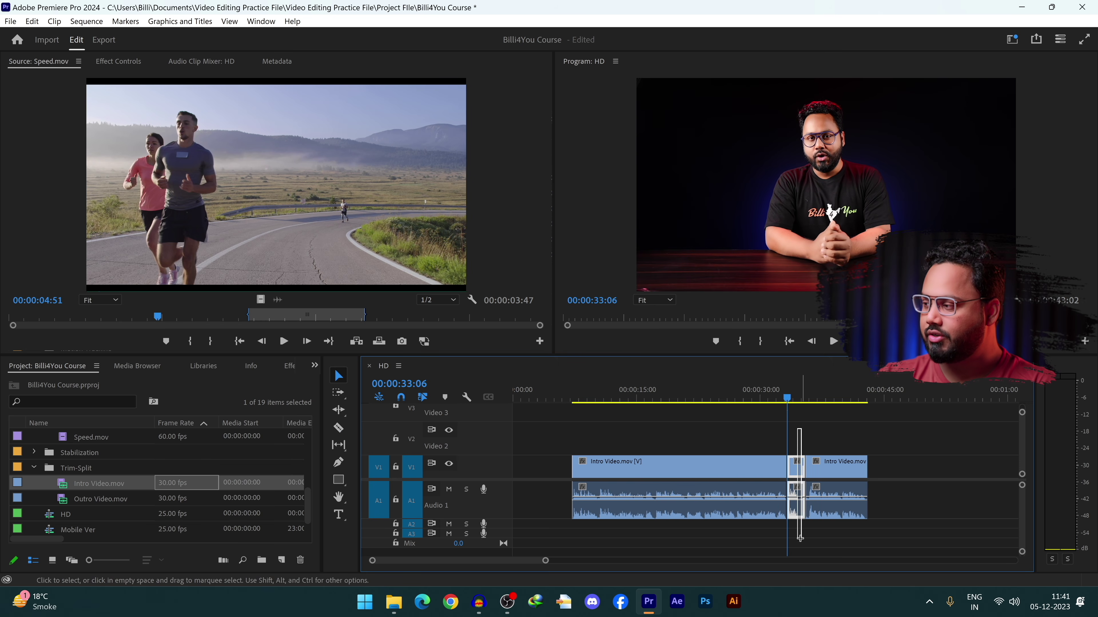
key(Delete)
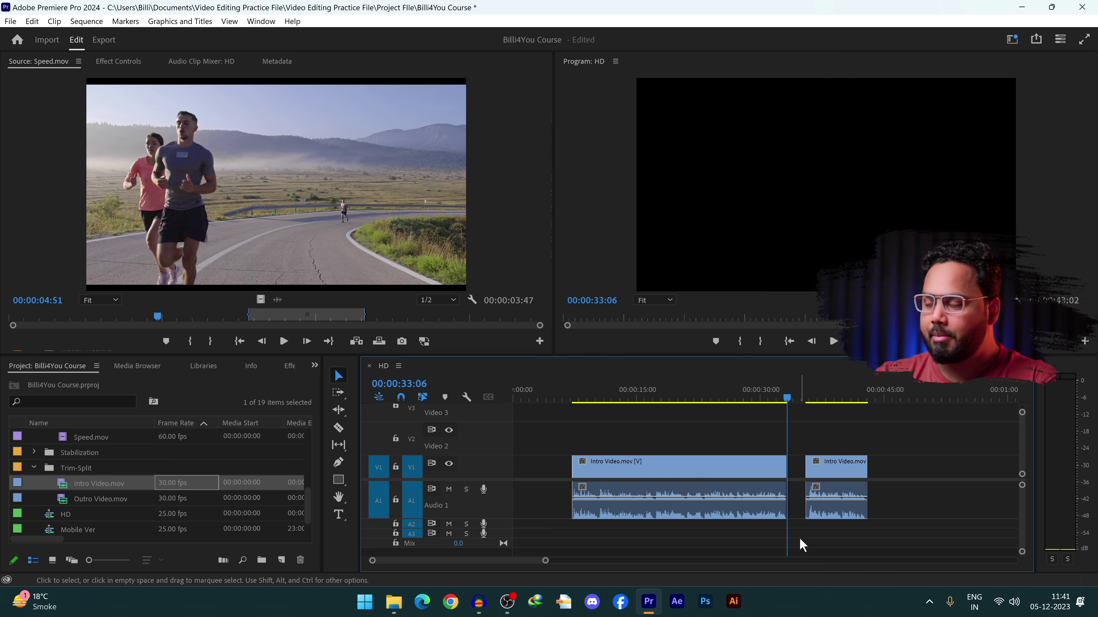
key(ctrl+z)
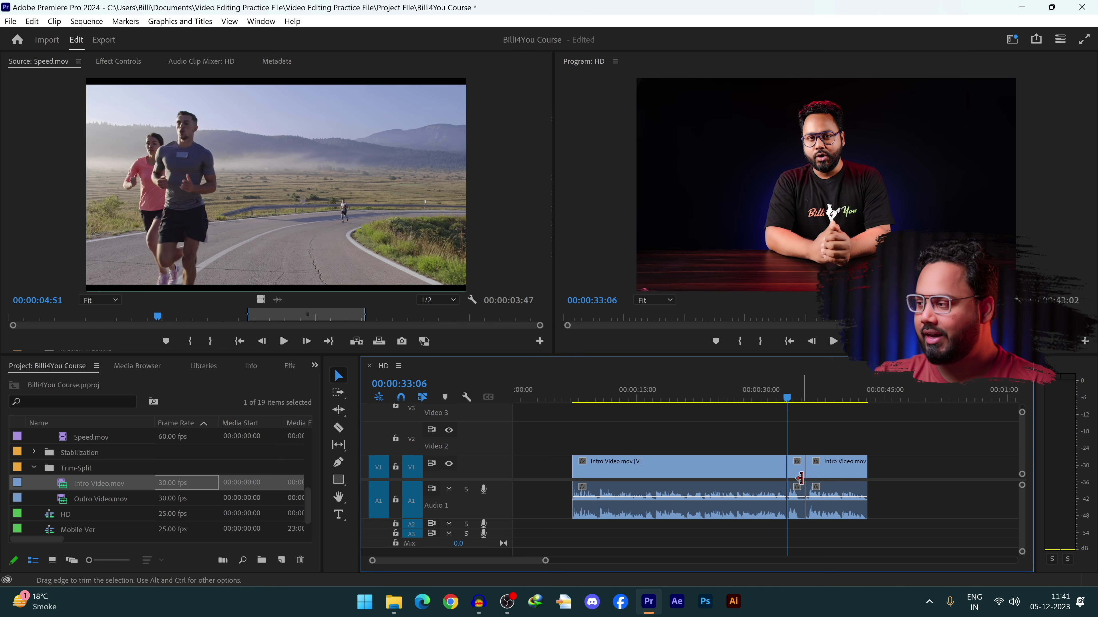
Step: Ripple delete the middle piece of Intro Video.mov and remove the gap at the beginning of the sequence
drag(793, 432, 801, 549)
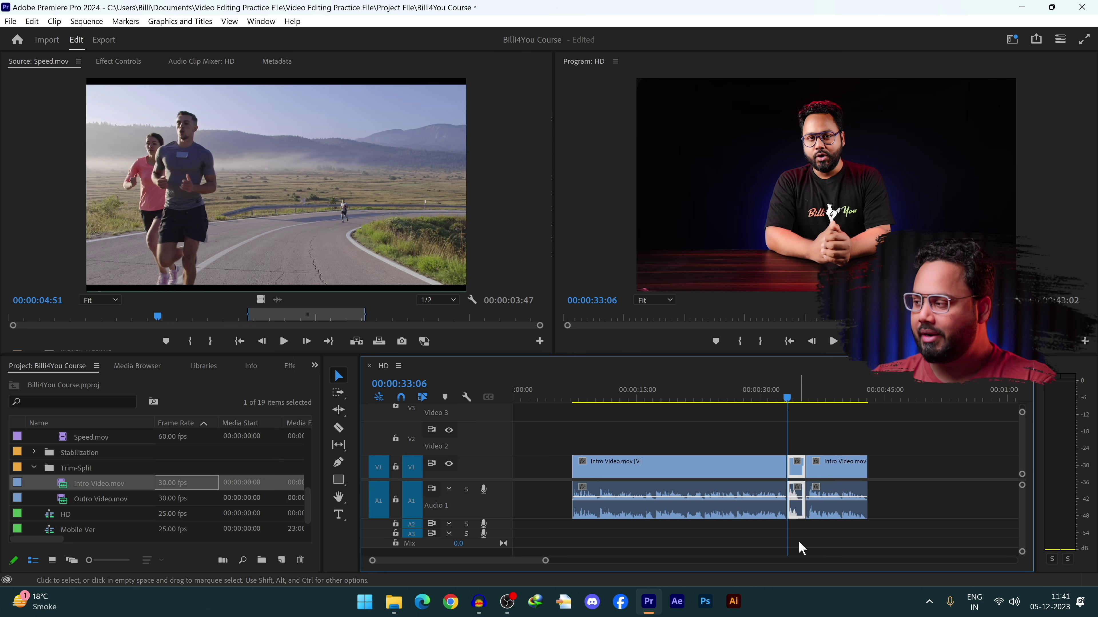
key(shift)
key(shift+Delete)
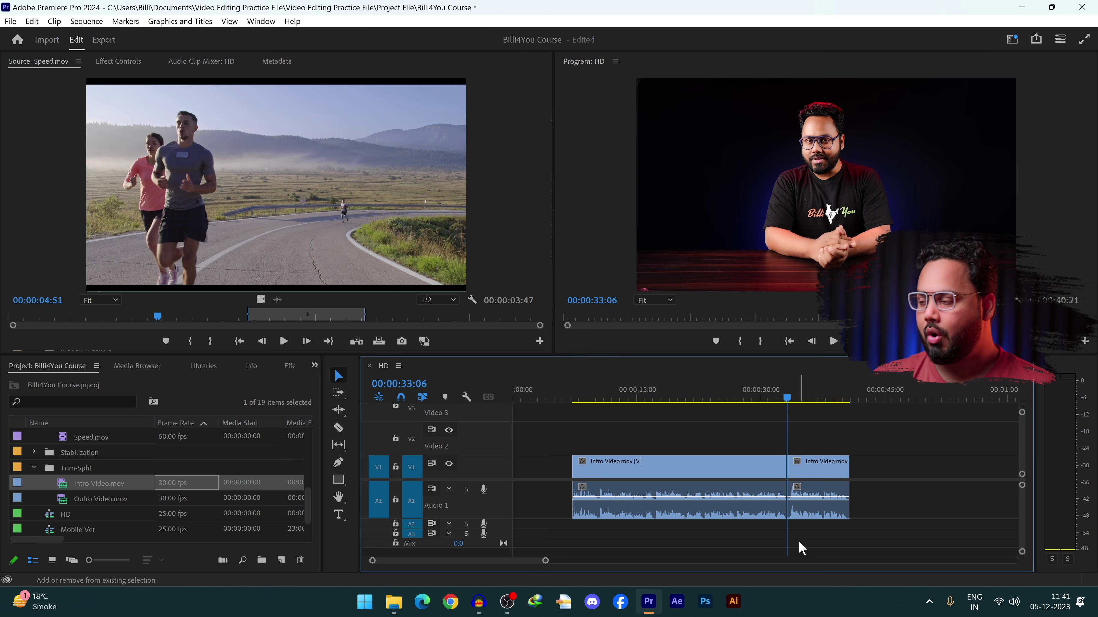
click(524, 472)
key(Delete)
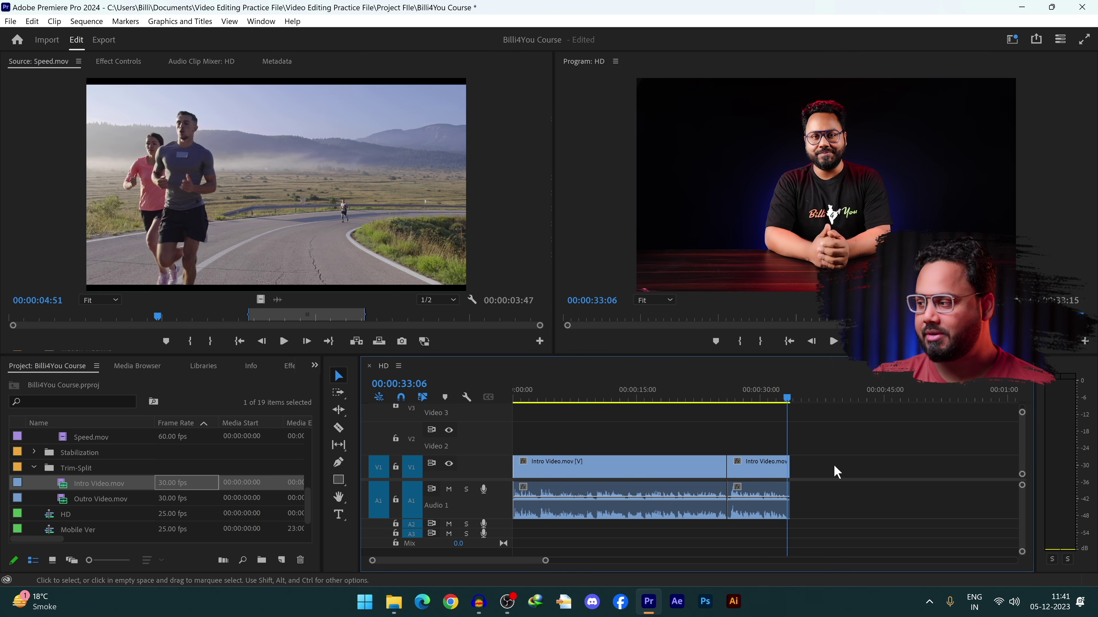
Step: Extend the end of the second Intro Video.mov clip to 00:00:37:08 and split it at 00:00:33:06 with the Razor tool
drag(789, 467, 914, 465)
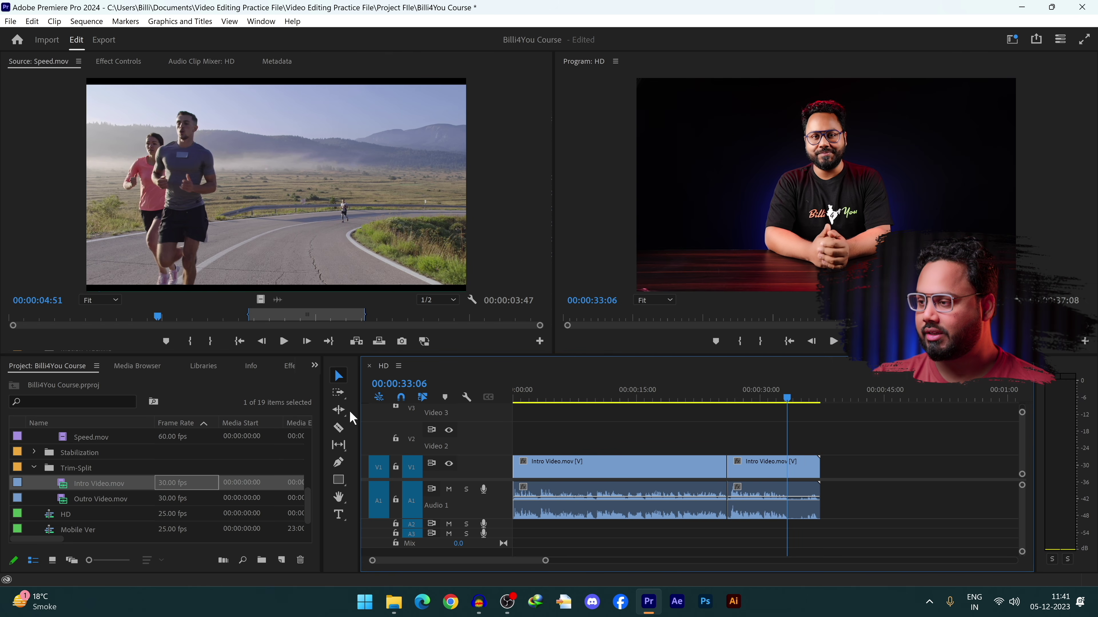
click(339, 428)
click(787, 466)
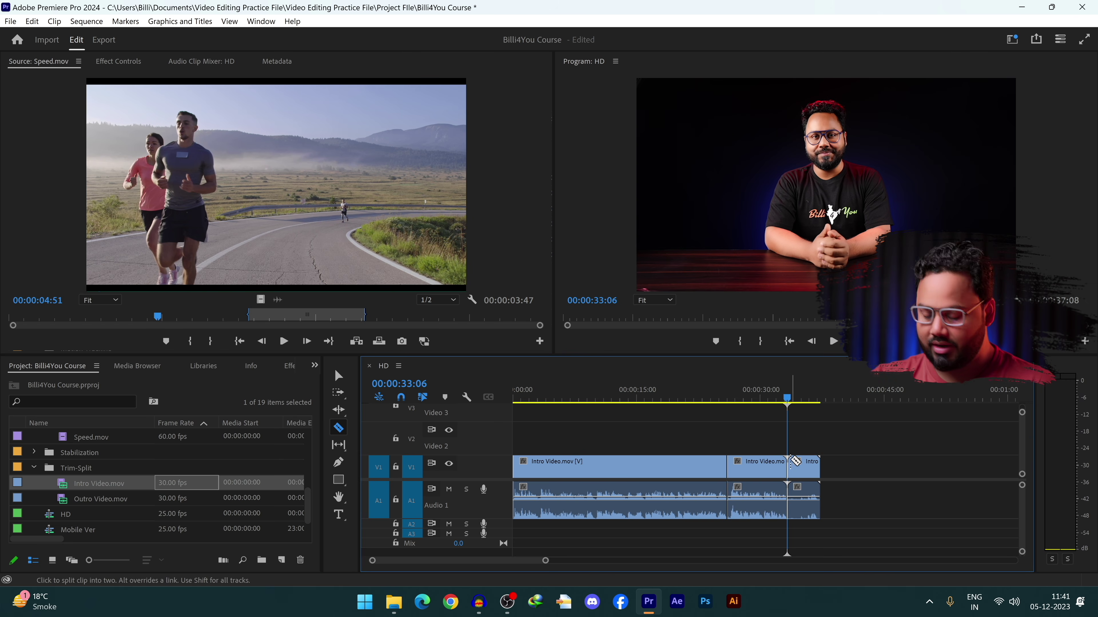
Step: Delete the end piece of Intro Video.mov after the 00:00:33:06 cut, and undo both the deletion and the split
click(338, 375)
click(804, 469)
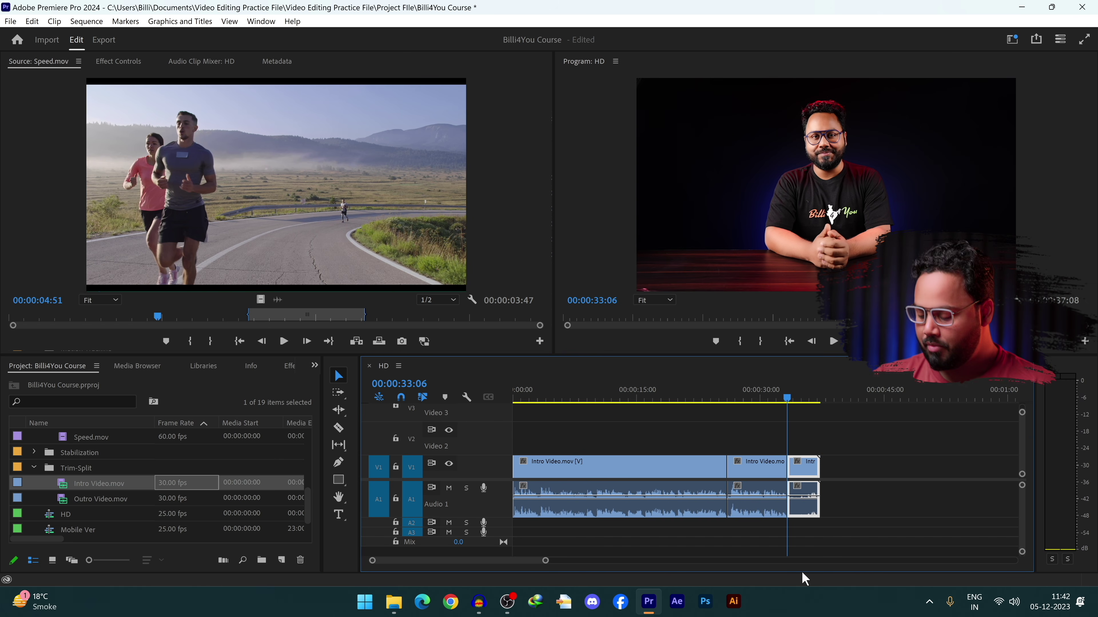
key(Delete)
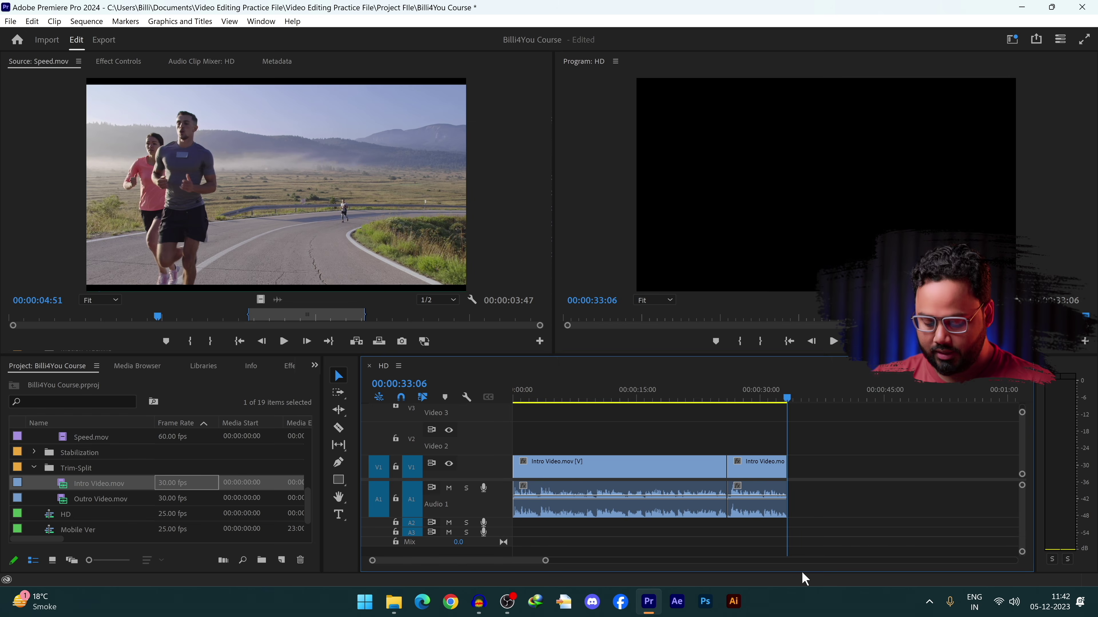
key(ctrl+z)
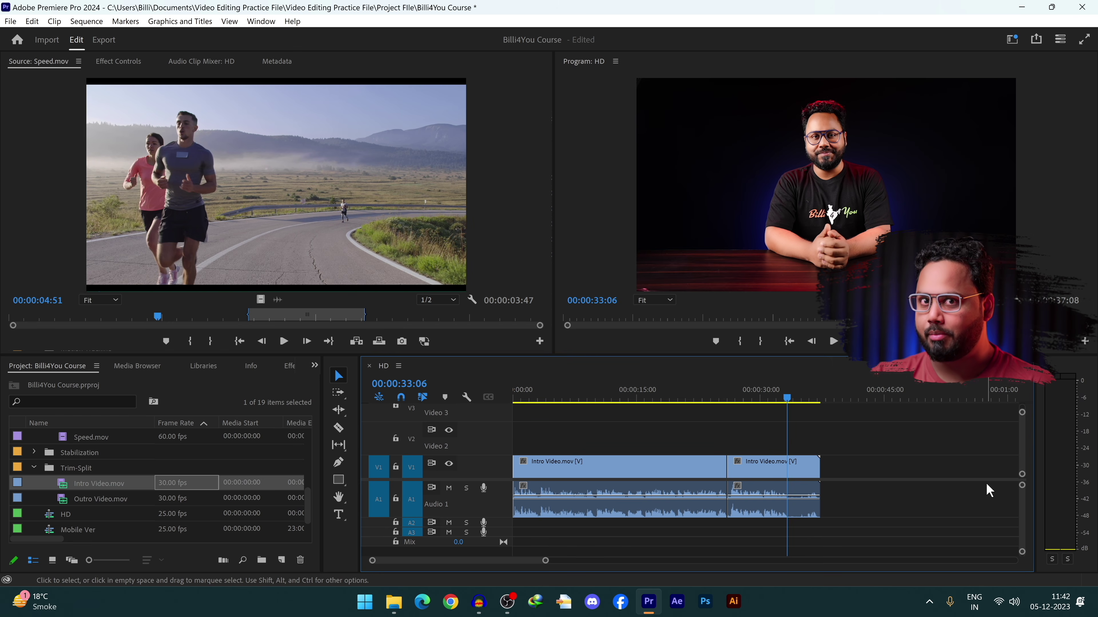
Step: Ripple trim the end of the second Intro Video.mov clip to the playhead at 00:00:33:13
click(788, 399)
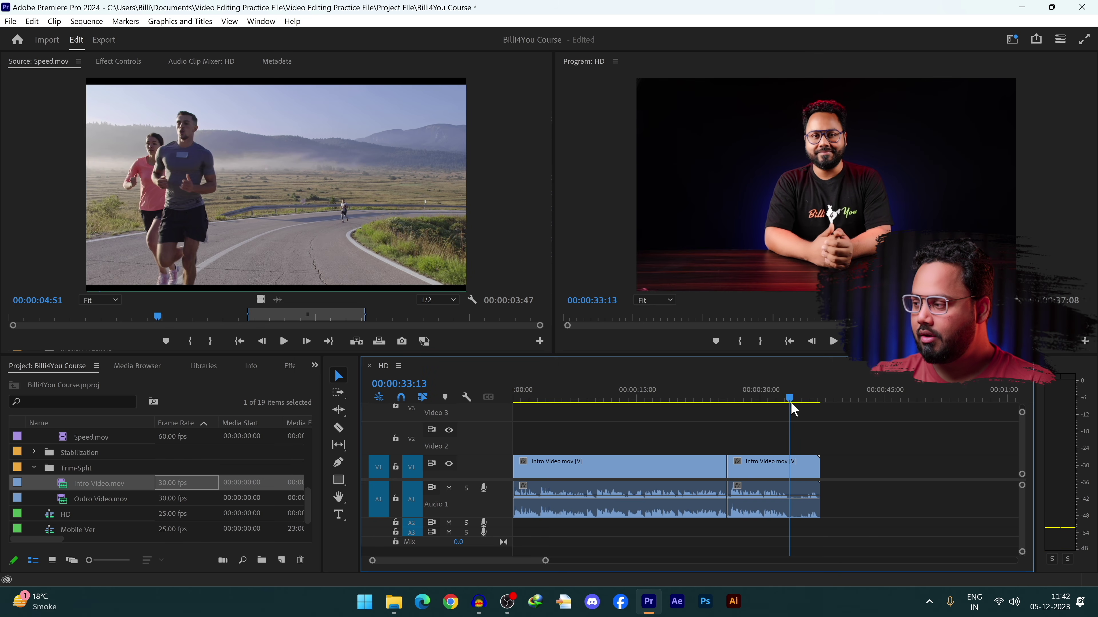
click(789, 491)
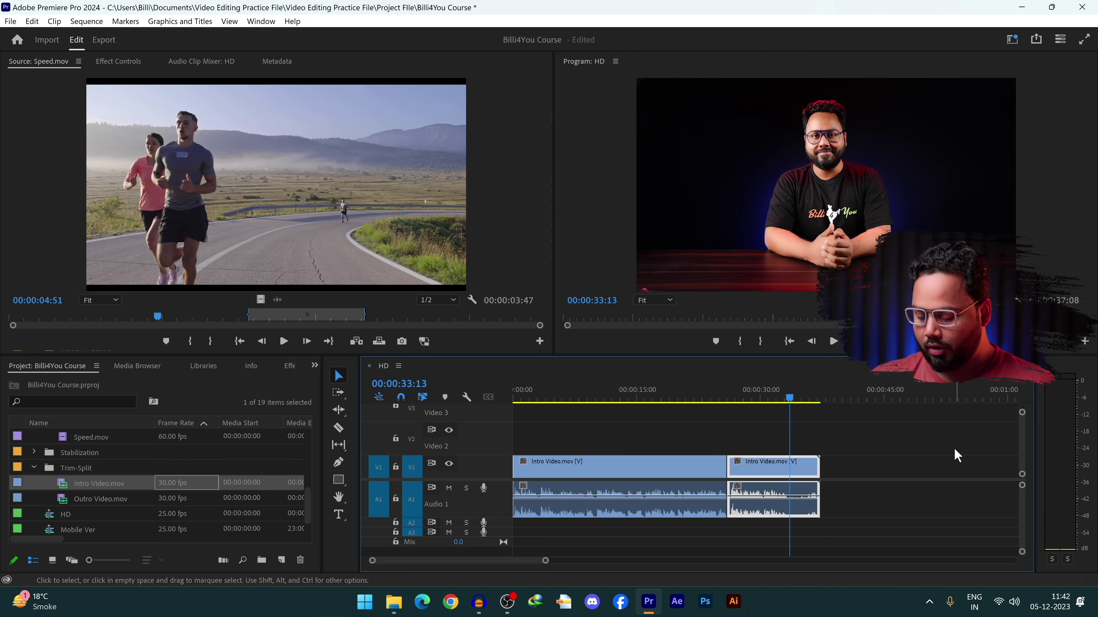
key(w)
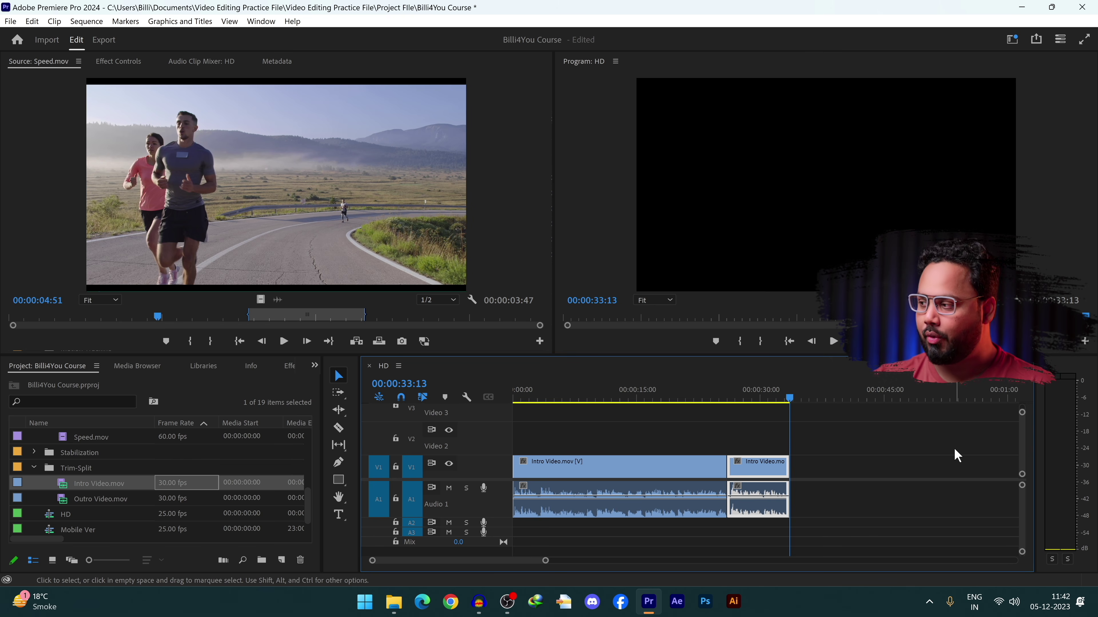
Step: Move the first Intro Video.mov clip to about 14 seconds, over the second clip, and extend its start back to about 7 seconds
shift+click(542, 472)
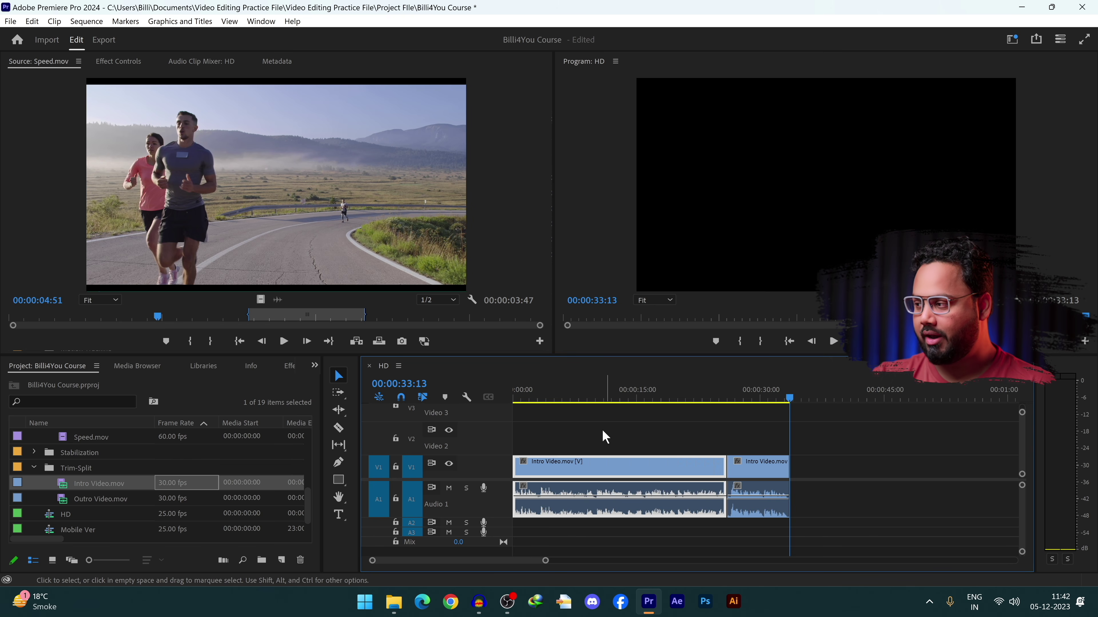
drag(614, 467, 733, 467)
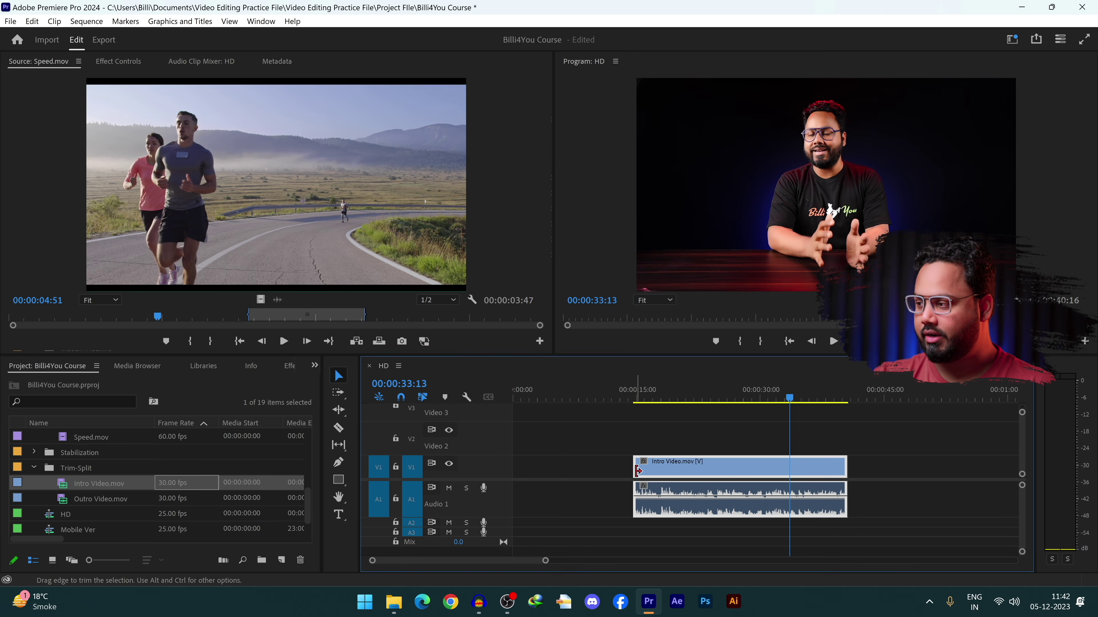
drag(638, 470, 578, 471)
Step: Ripple trim the start of Intro Video.mov to the playhead at 00:00:14:14
click(635, 397)
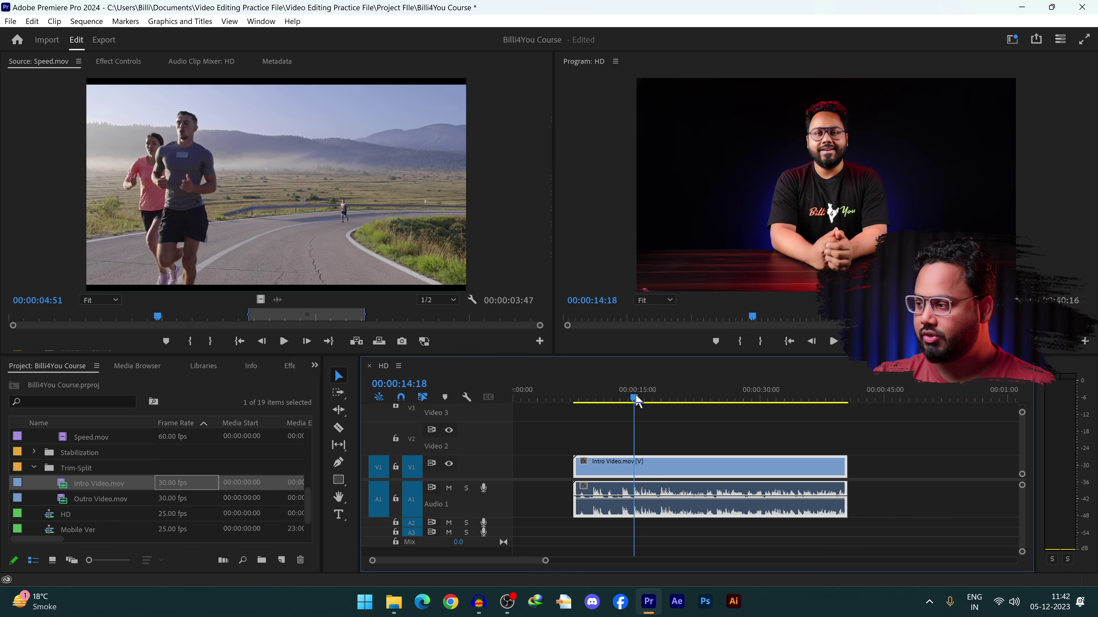
drag(636, 401, 632, 401)
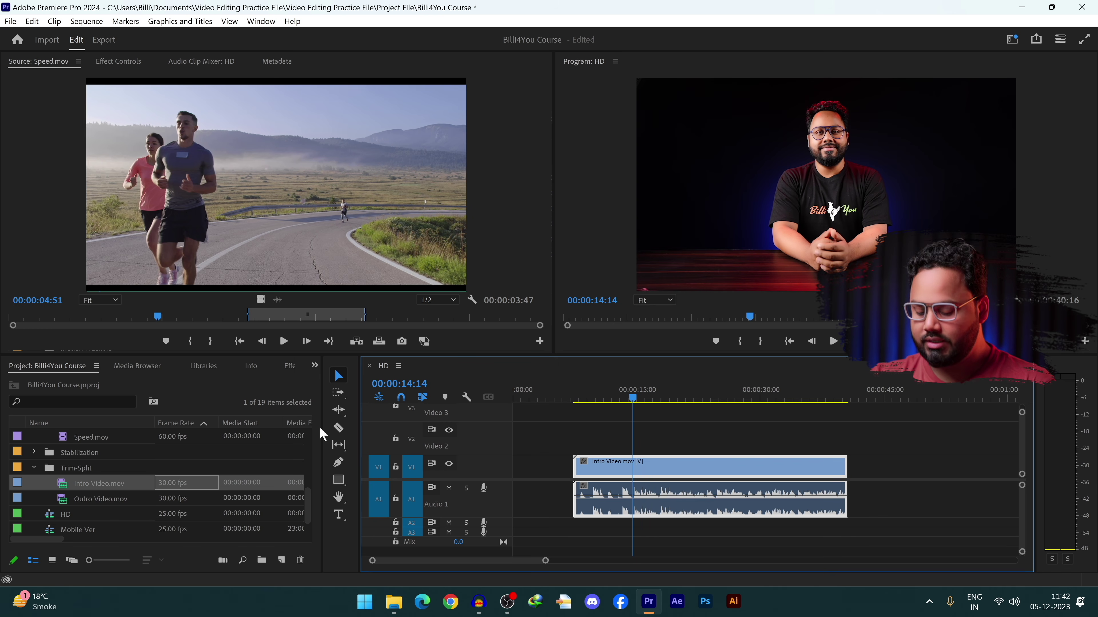
key(q)
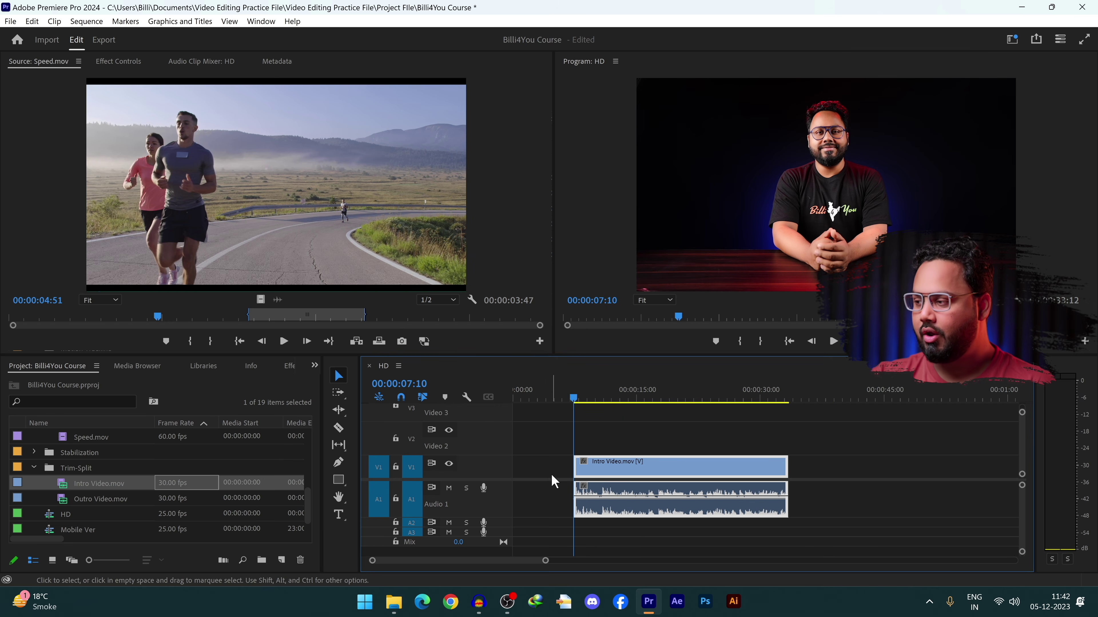
Step: Move the trimmed Intro Video.mov clip to the beginning of the sequence
click(548, 460)
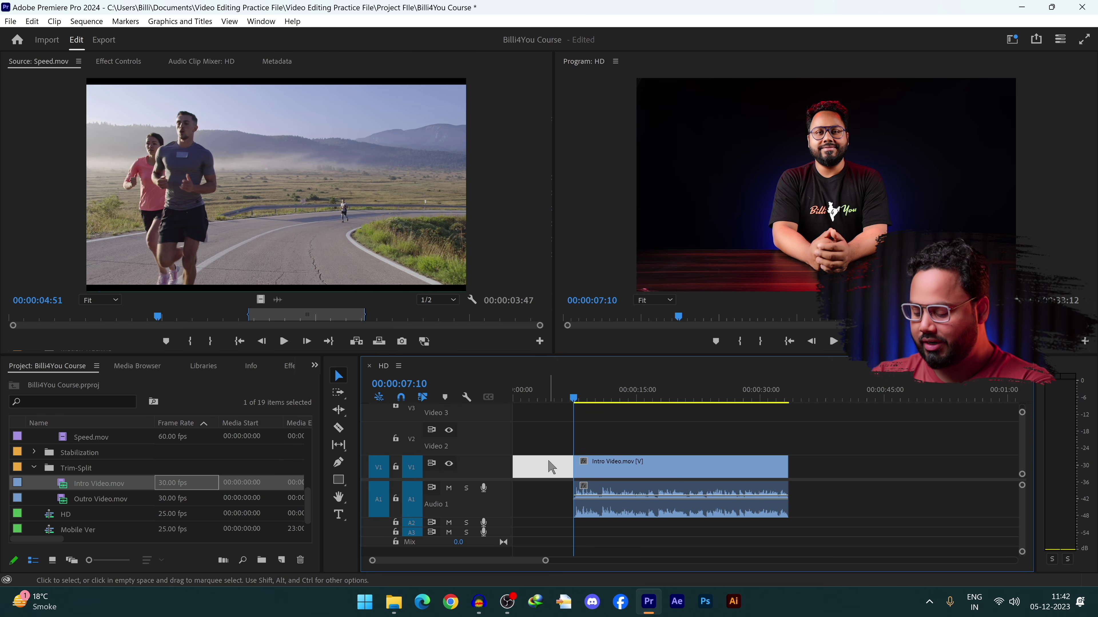
click(607, 464)
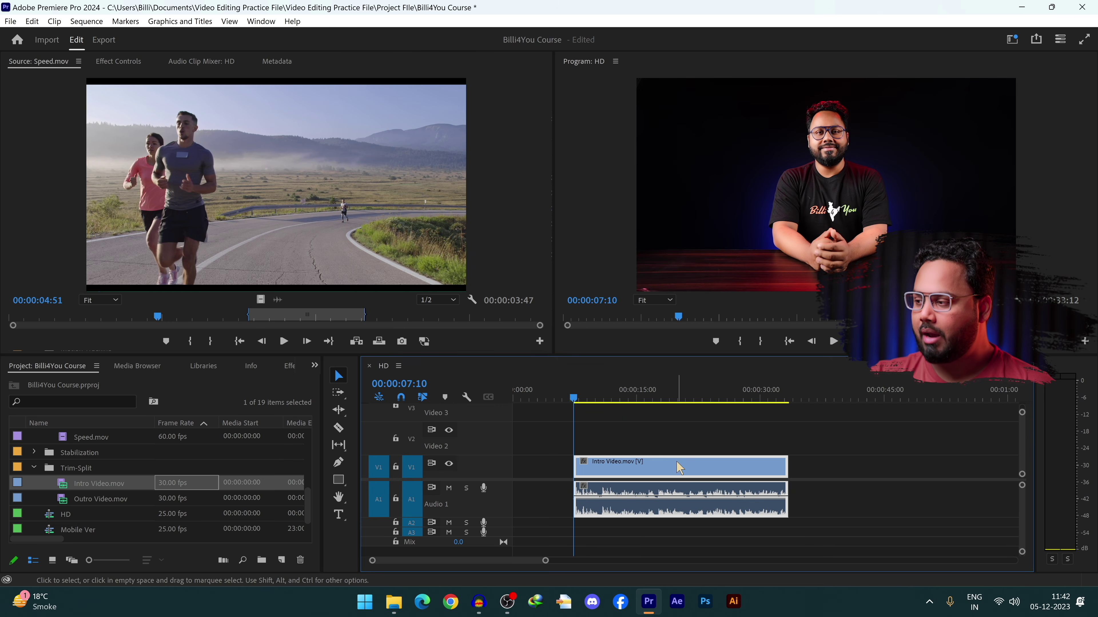
drag(680, 469, 610, 469)
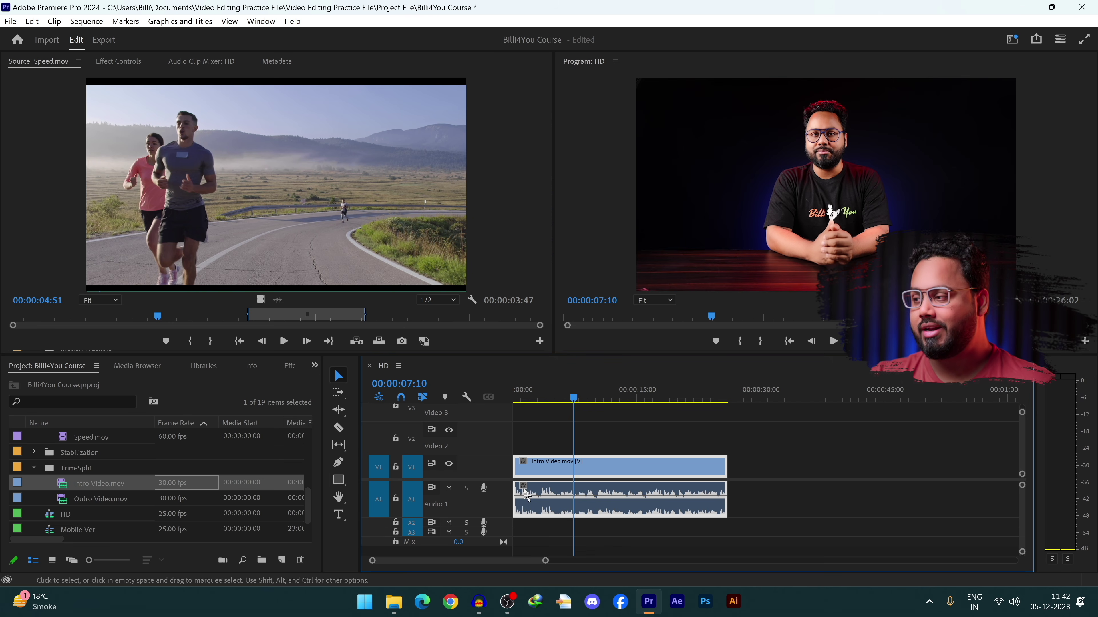
Step: Add Speed.mov and Chrope.mov from the Mask bin after Intro Video.mov on track V1
scroll(111, 497, up, 2)
click(124, 512)
drag(124, 509, 743, 467)
click(44, 454)
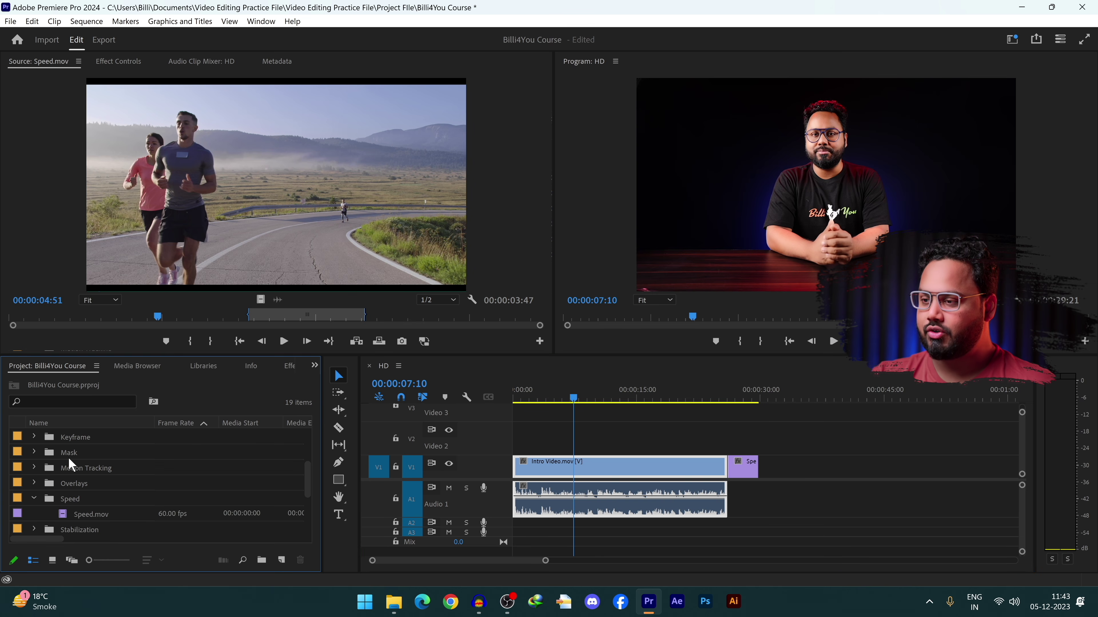
click(34, 452)
drag(97, 470, 762, 467)
Step: Delete the Speed.mov and Chrope.mov clips that follow Intro Video.mov in the sequence
drag(657, 390, 772, 437)
drag(665, 426, 873, 497)
drag(906, 530, 737, 401)
key(Delete)
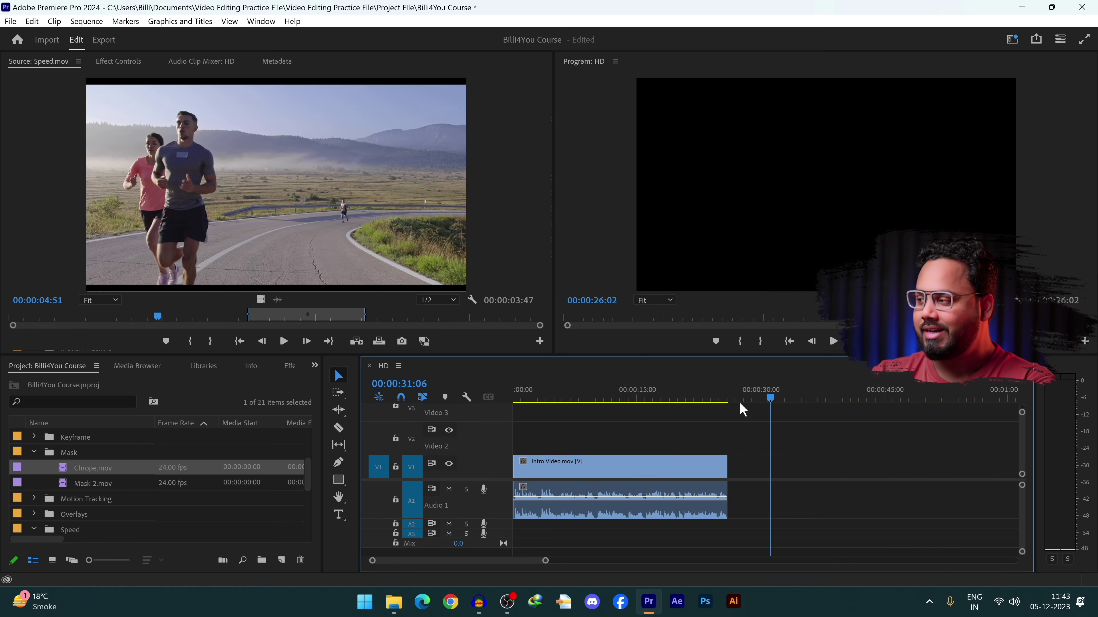
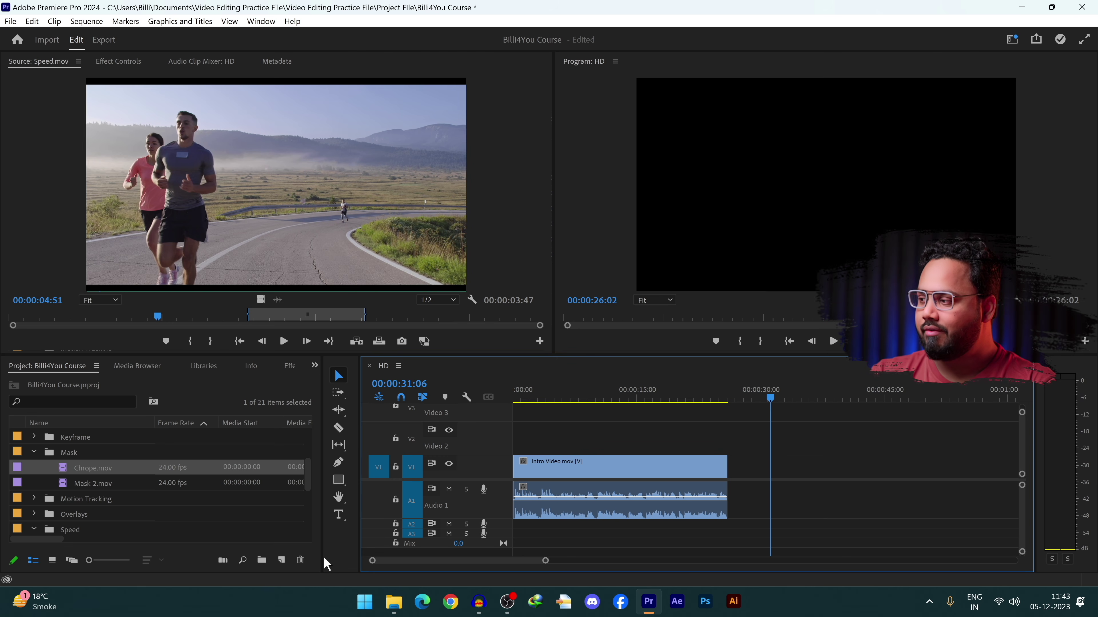
Step: Place Flower Girl Need Color.mp4 from the Color Correction bin on Video 2 at the sequence start, and select it with the playhead at 00:00:05:15
drag(787, 532, 500, 448)
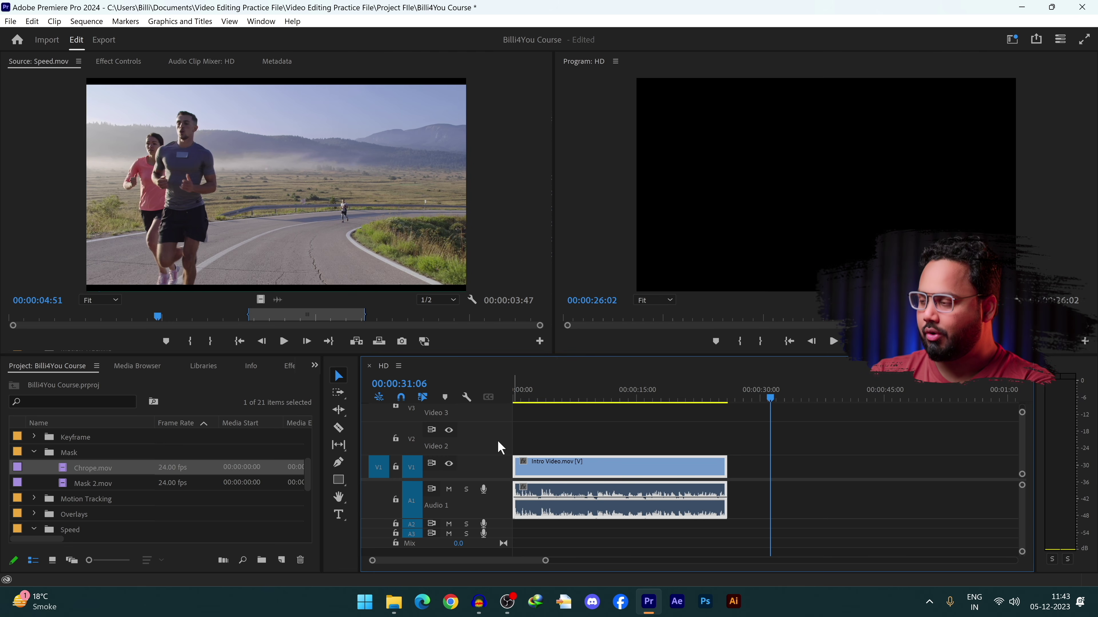
key(Home)
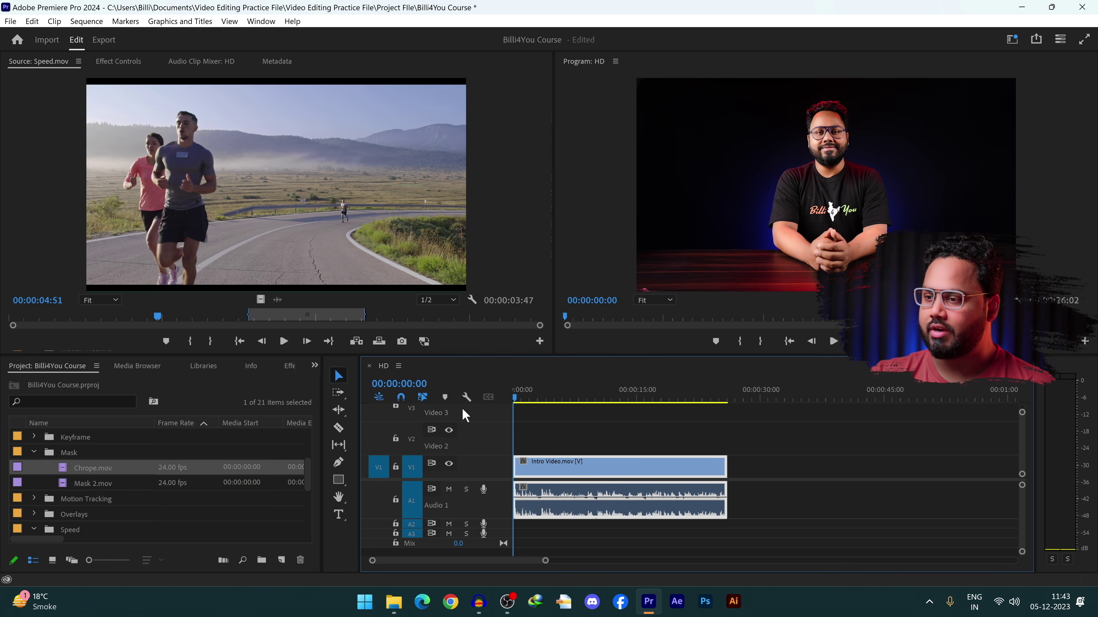
scroll(54, 471, up, 3)
scroll(54, 470, up, 1)
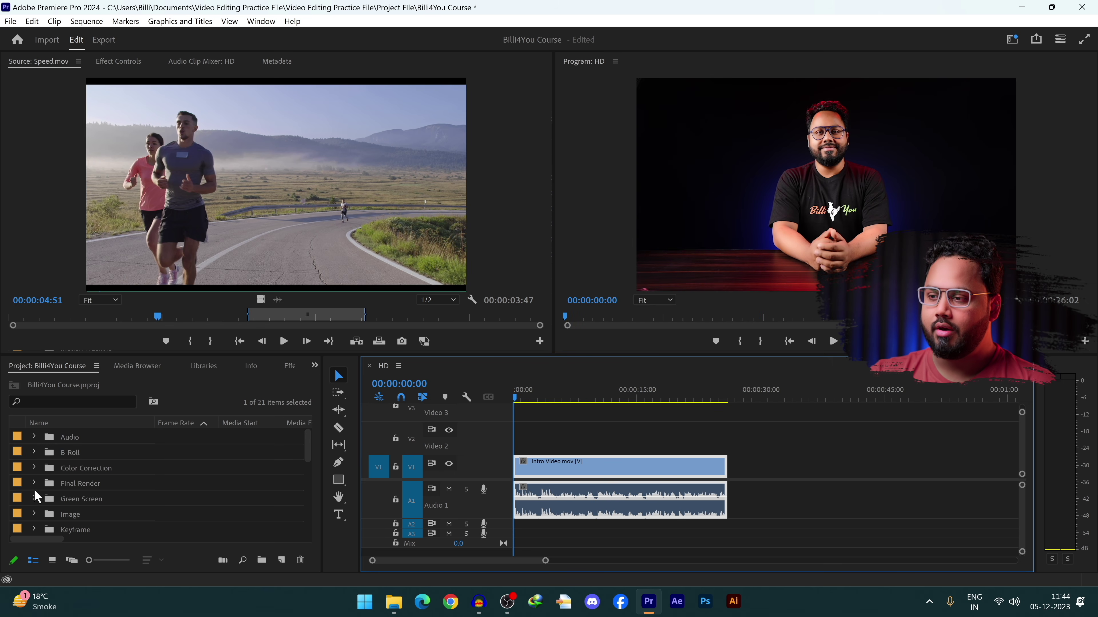
click(34, 467)
click(205, 518)
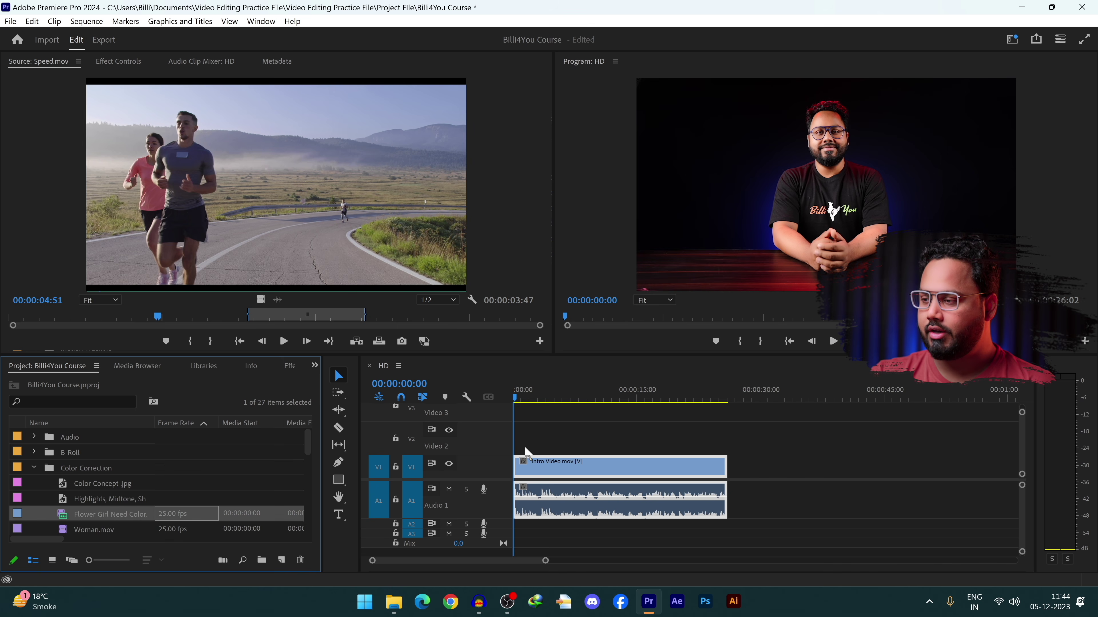
scroll(59, 522, right, 3)
drag(62, 517, 514, 449)
click(559, 393)
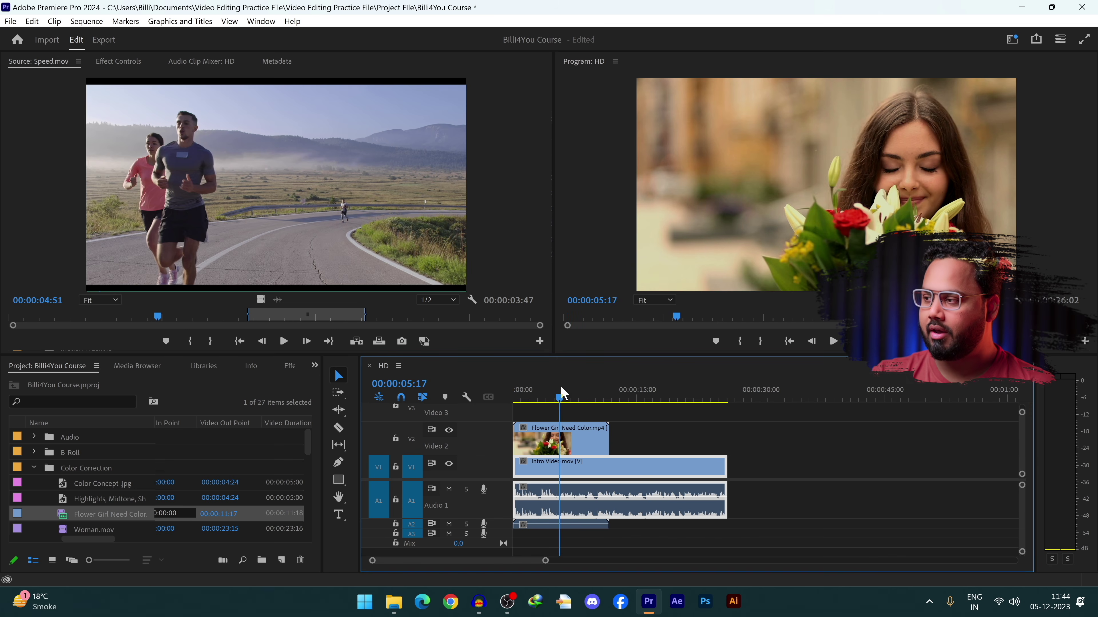
click(858, 181)
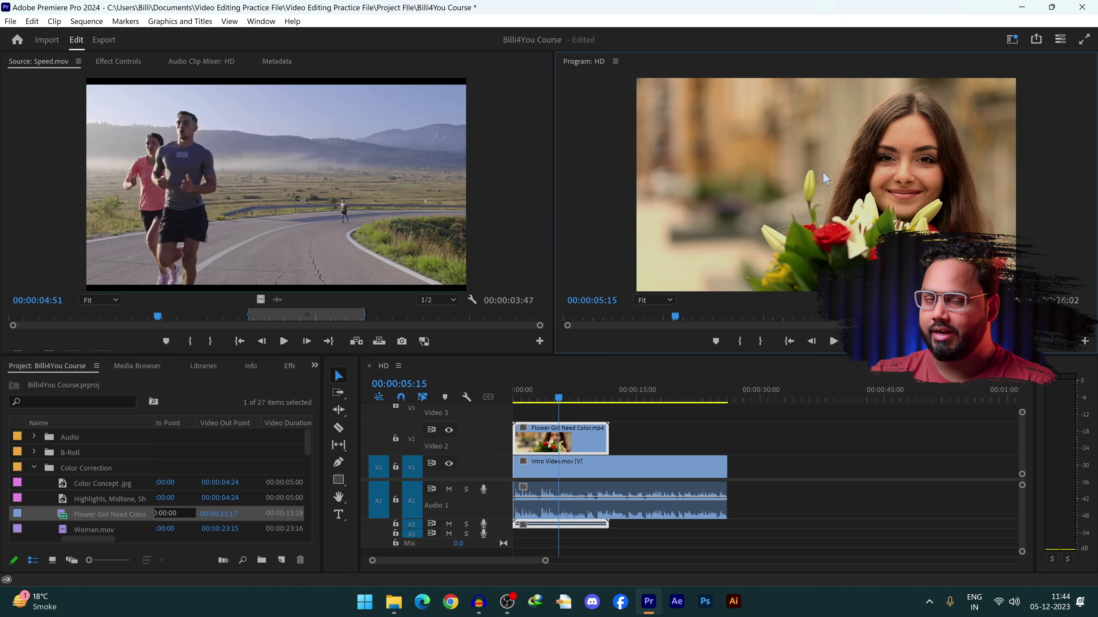
Step: Shrink the Flower Girl Need Color.mp4 picture to about 30% scale and place it in the upper-left area of the frame
click(782, 156)
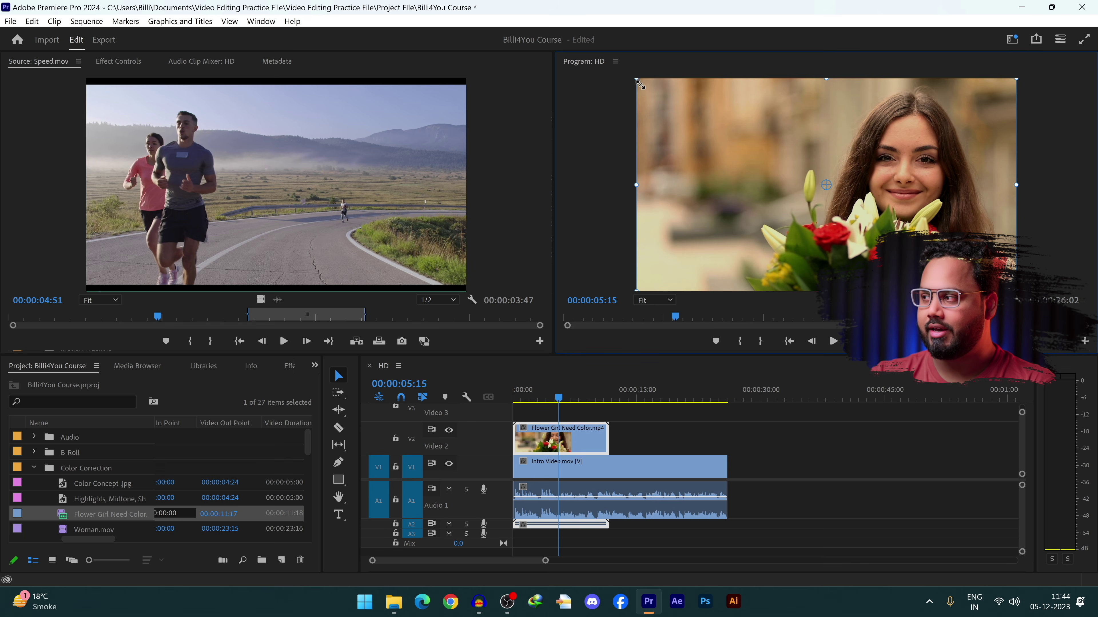
drag(639, 84, 712, 159)
drag(778, 185, 682, 121)
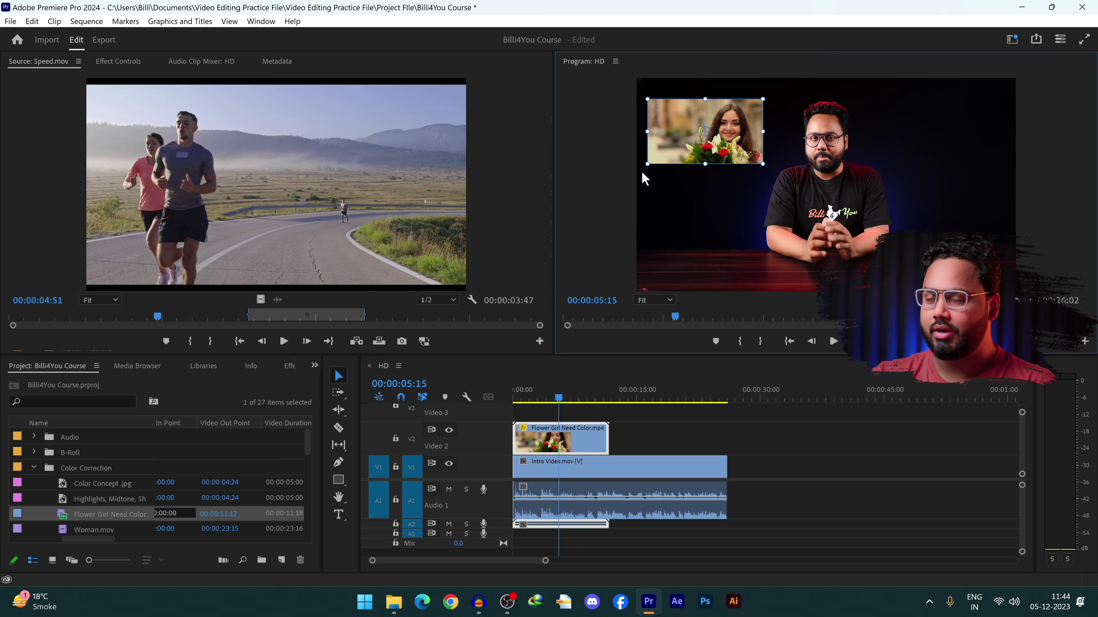
drag(646, 165, 670, 204)
key(ctrl+z)
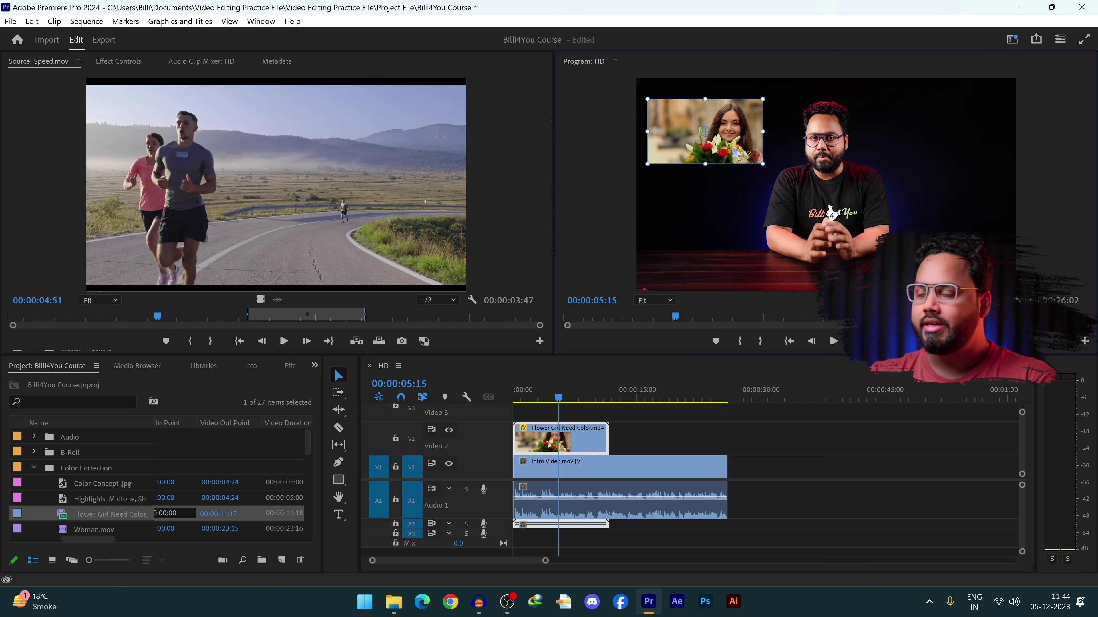
Step: Show the effect settings of Flower Girl Need Color.mp4 with its Motion and Opacity groups collapsed
click(118, 61)
click(9, 113)
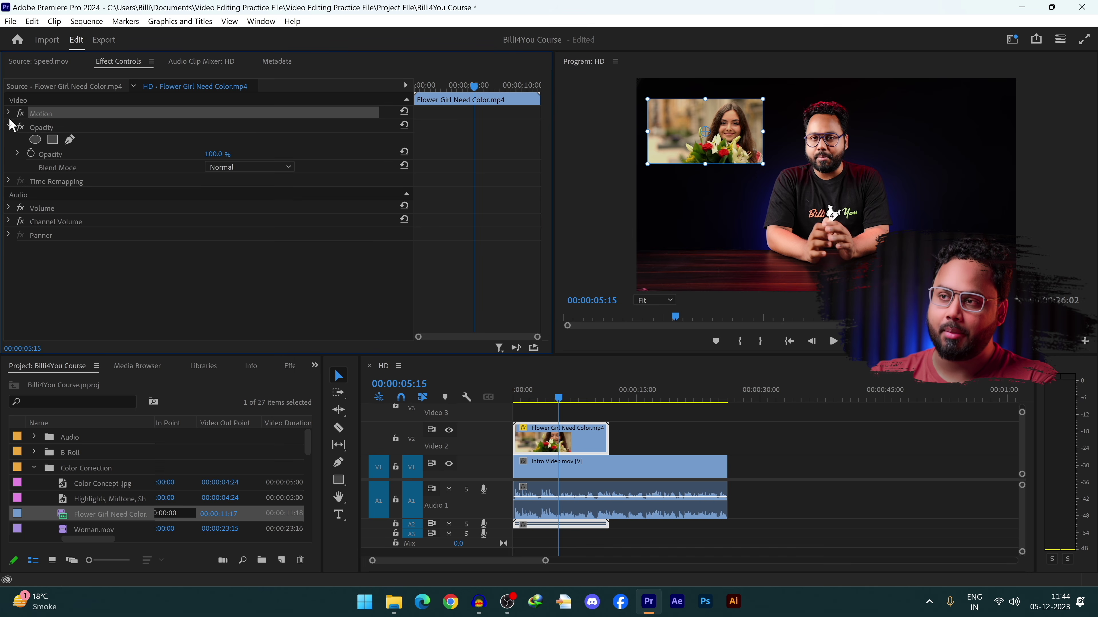
click(9, 126)
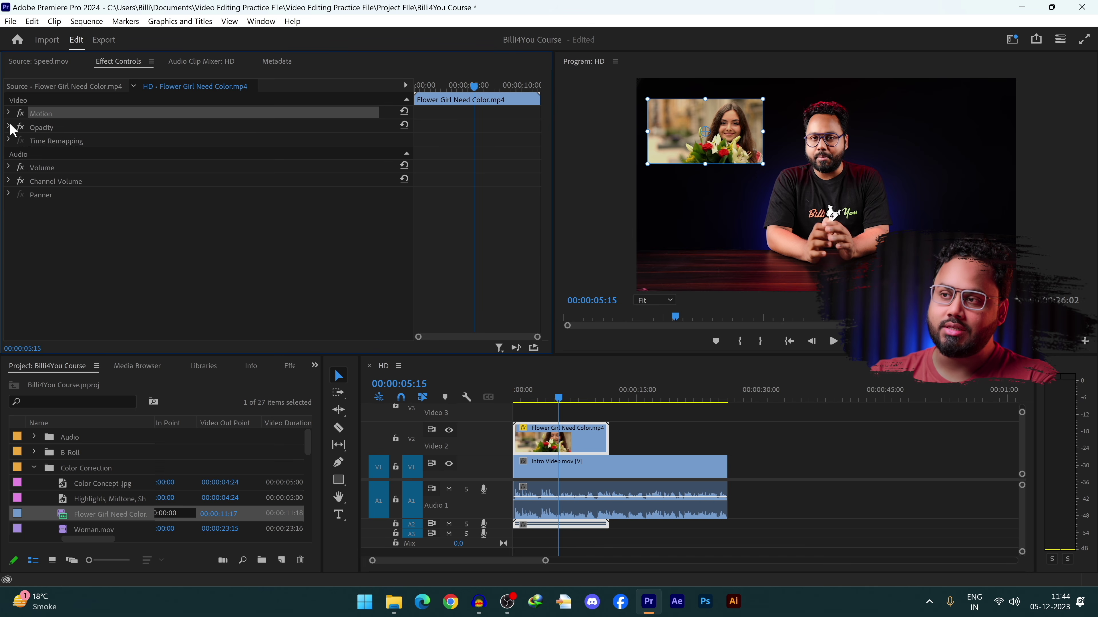
click(550, 473)
click(553, 450)
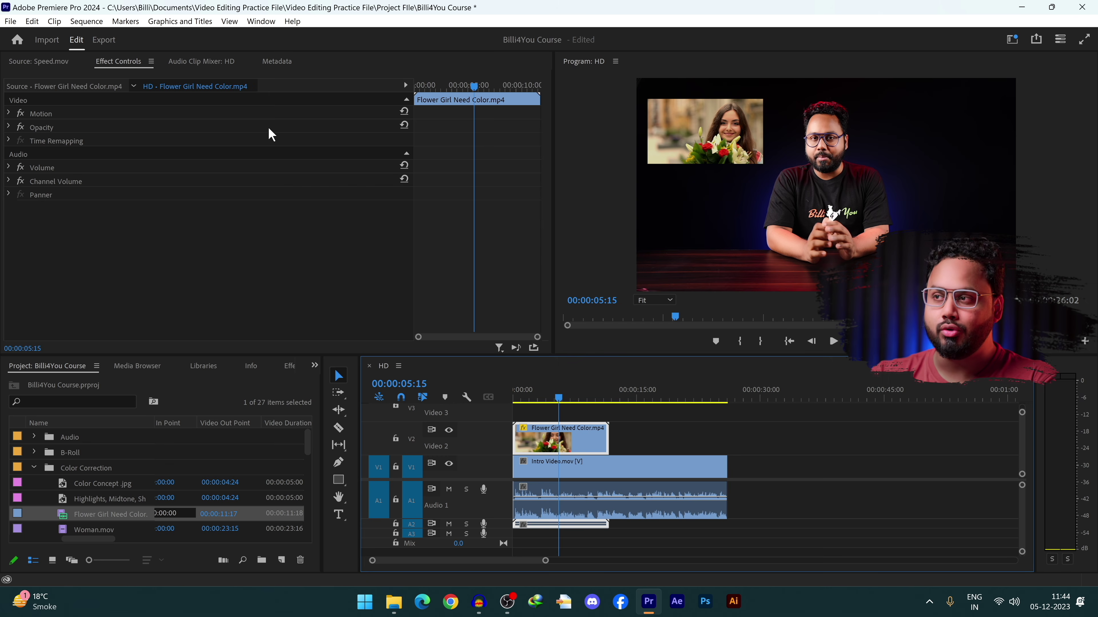
Step: Set the Flower Girl clip's Motion values to position 1556.2, 247.0, scale 23.0 and rotation -23°
click(8, 113)
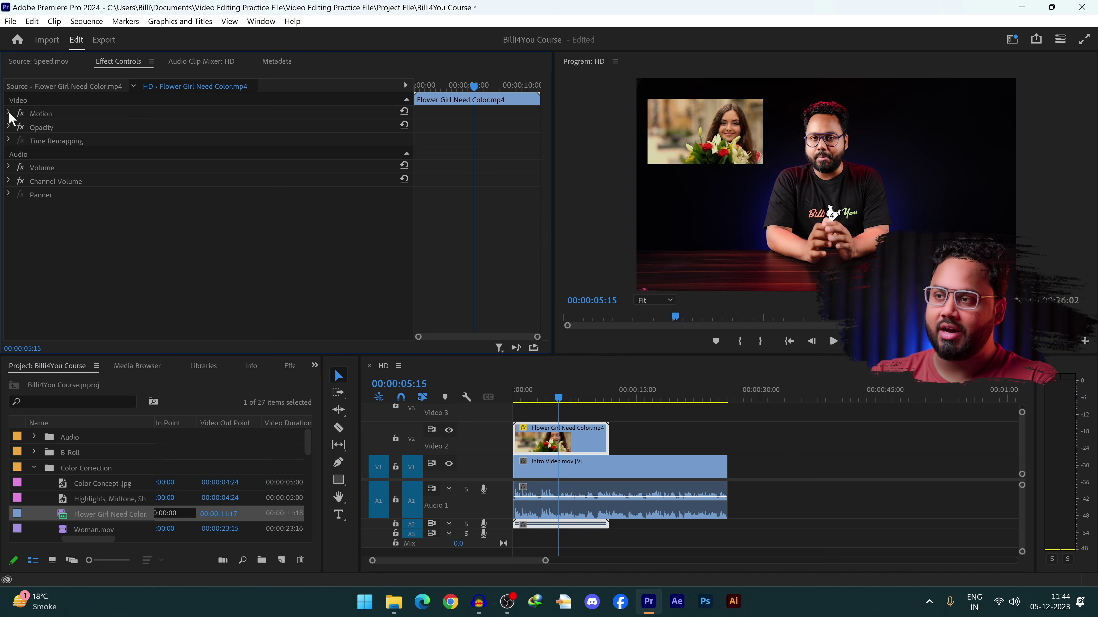
drag(212, 126, 389, 127)
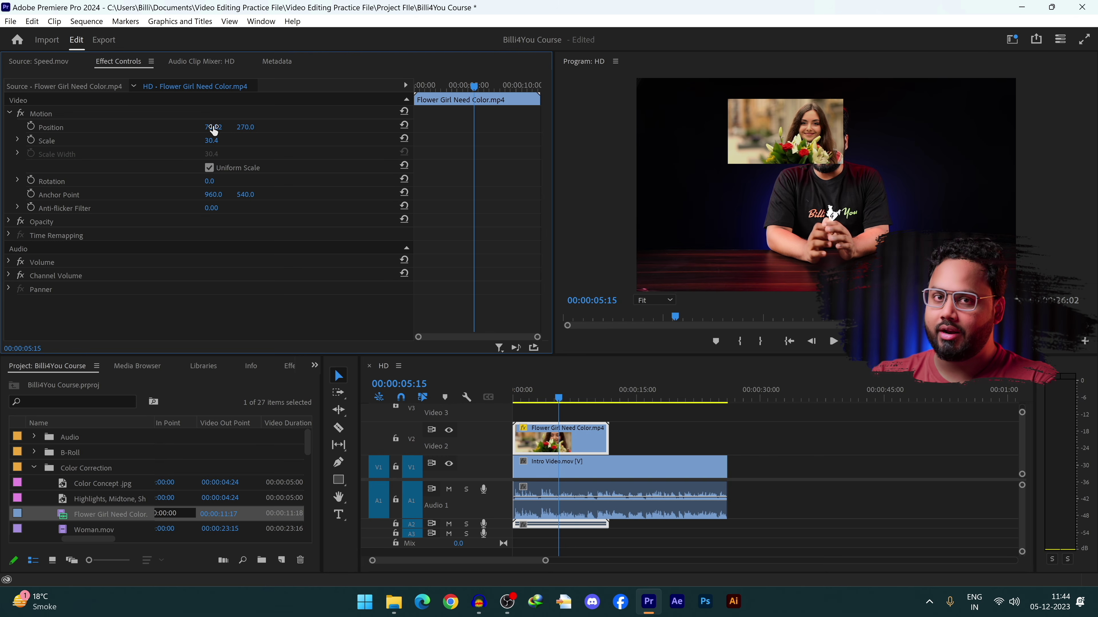
drag(213, 127, 560, 127)
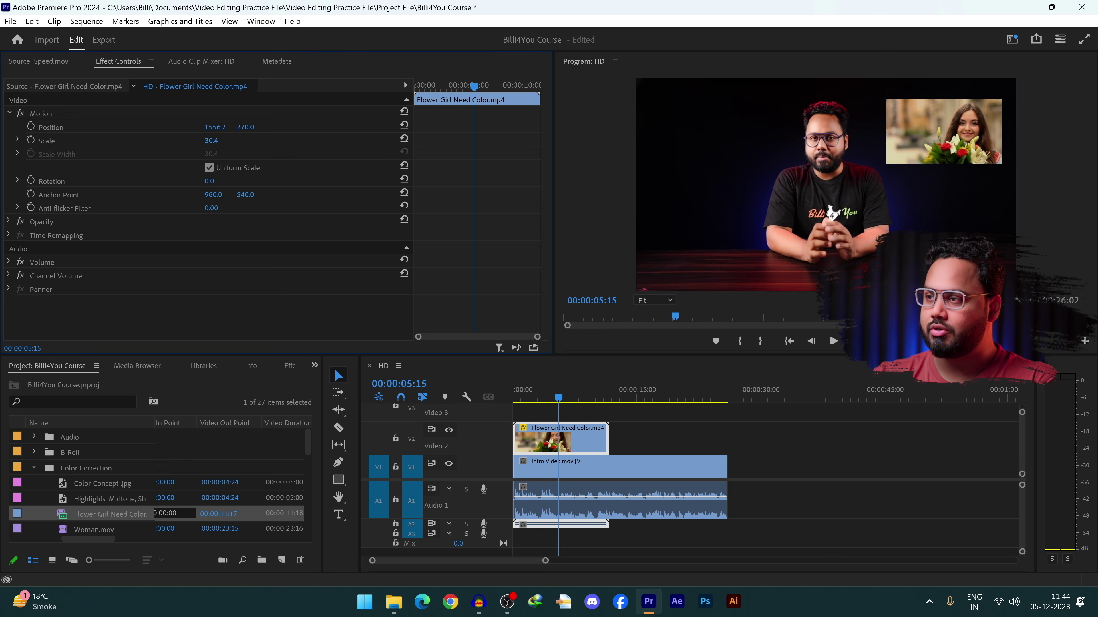
drag(245, 127, 221, 140)
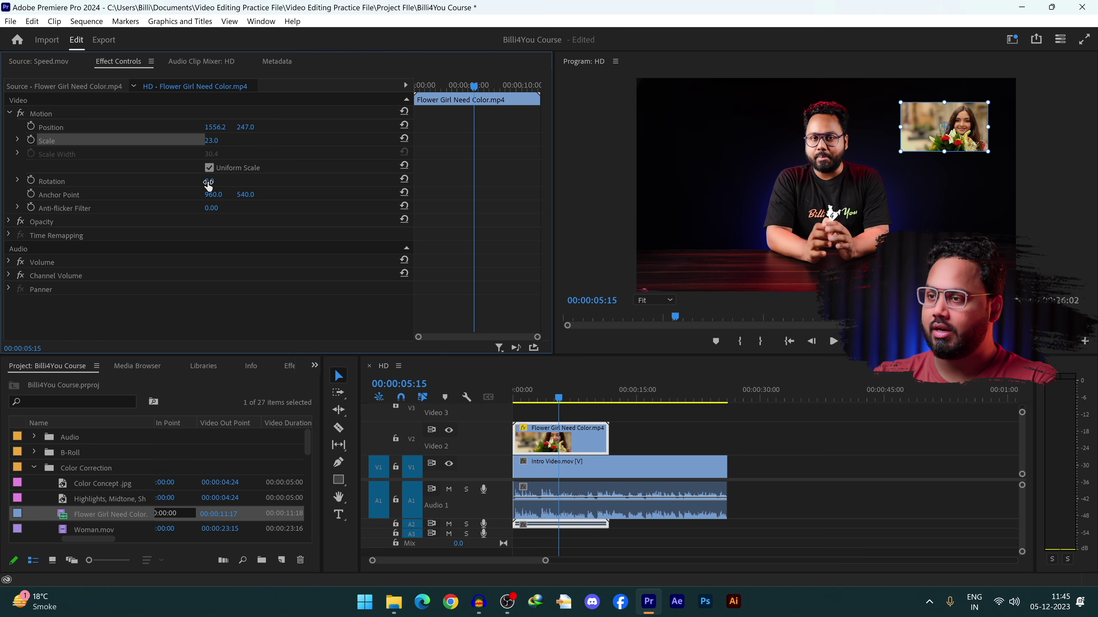
drag(207, 185, 198, 185)
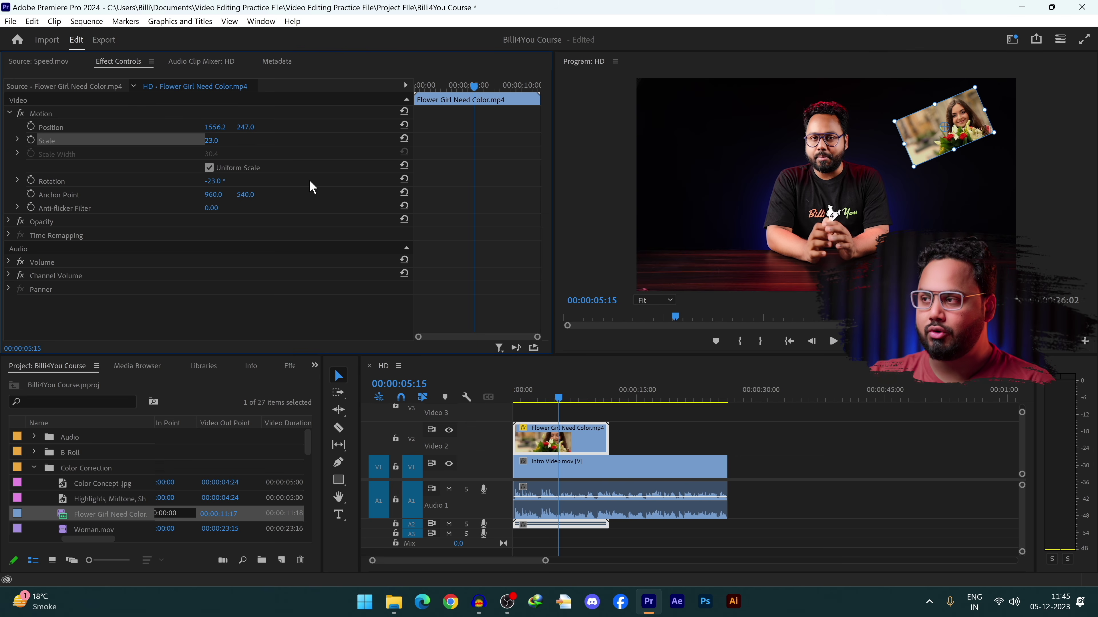
Step: Reset the Flower Girl clip's position and rotation, and place it in the lower-left part of the frame at about 45% scale
click(404, 125)
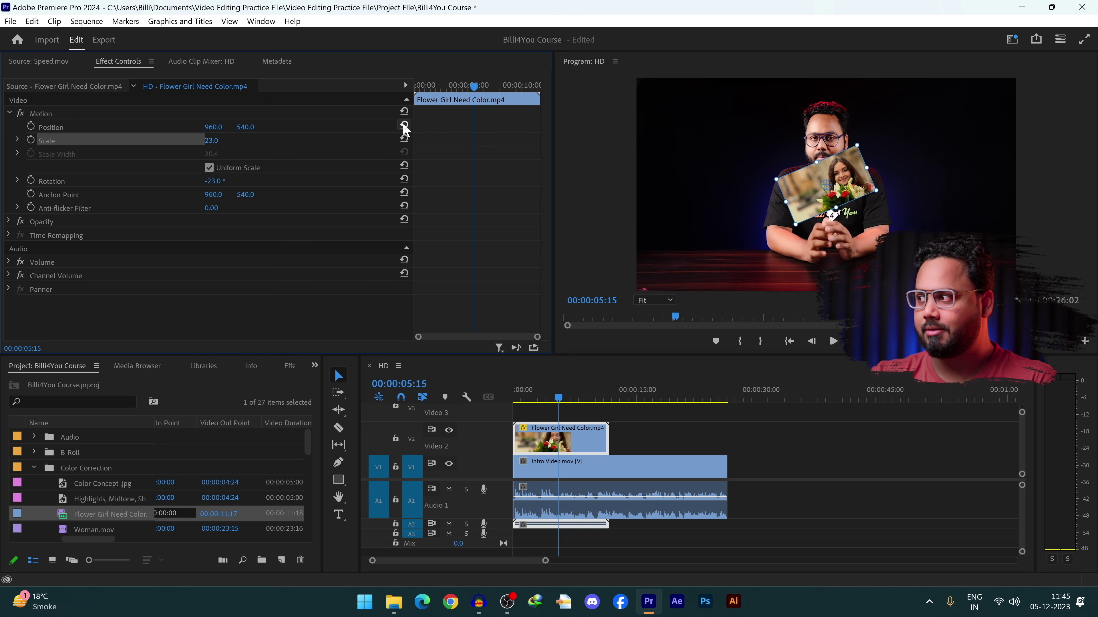
click(404, 179)
drag(780, 183, 673, 116)
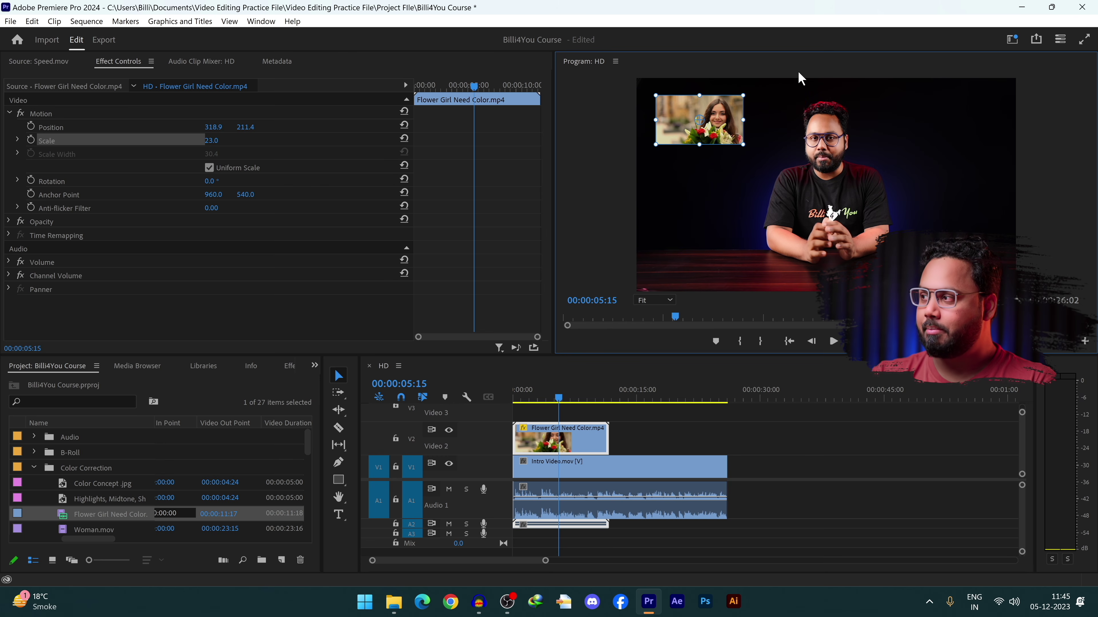
drag(740, 121, 820, 180)
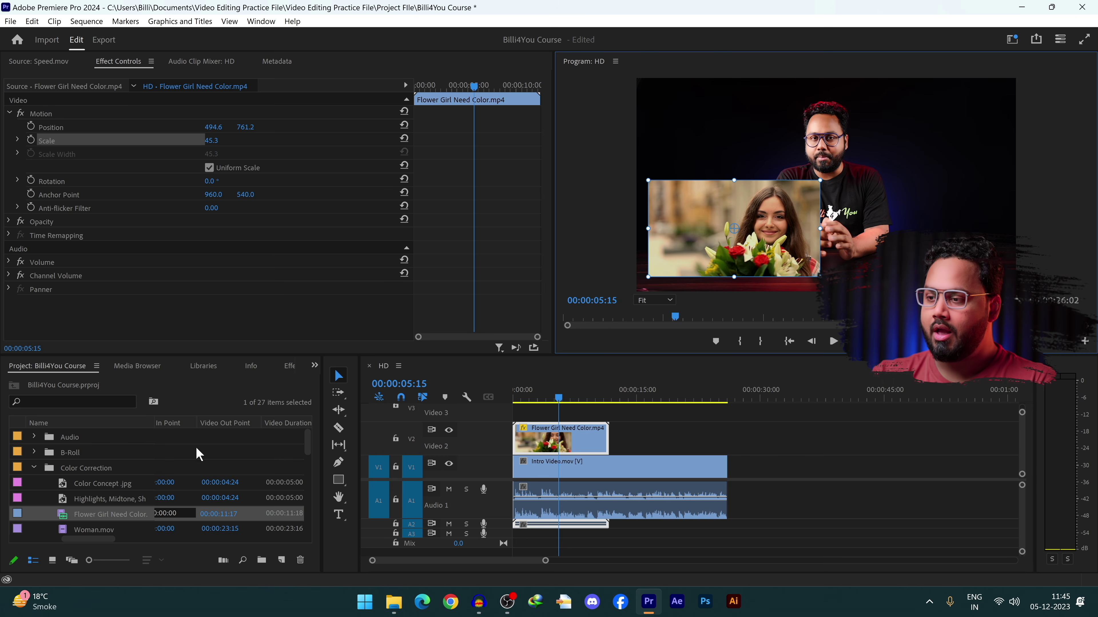
Step: Add Billi4You New Logo.png from the Image bin to Video 3 at the sequence start and extend it to the end of Intro Video.mov
click(33, 467)
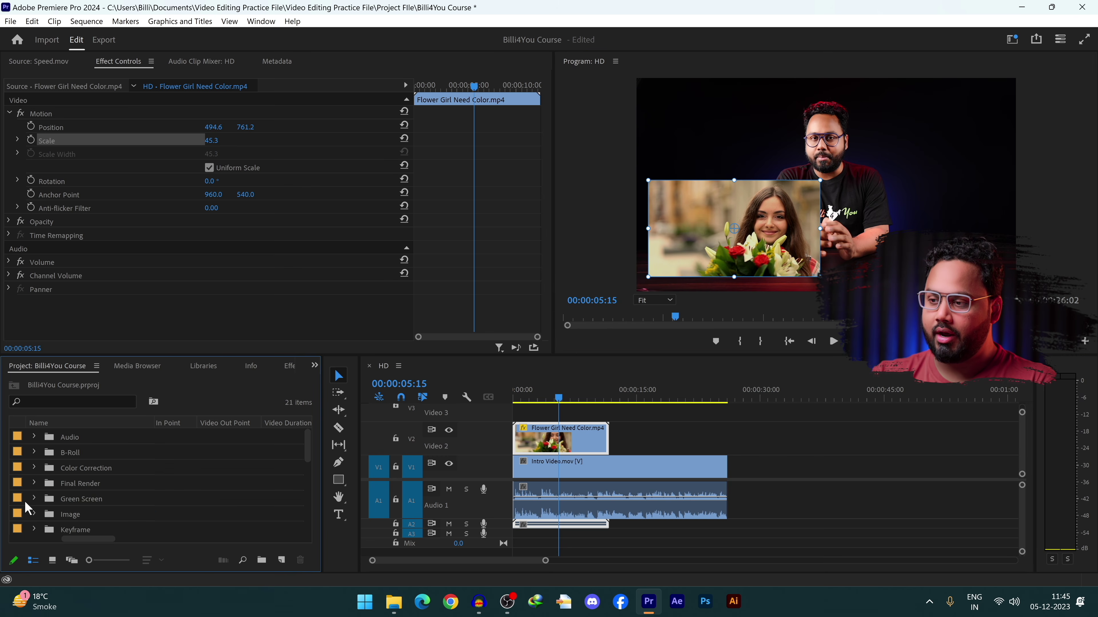
scroll(41, 499, down, 2)
click(34, 483)
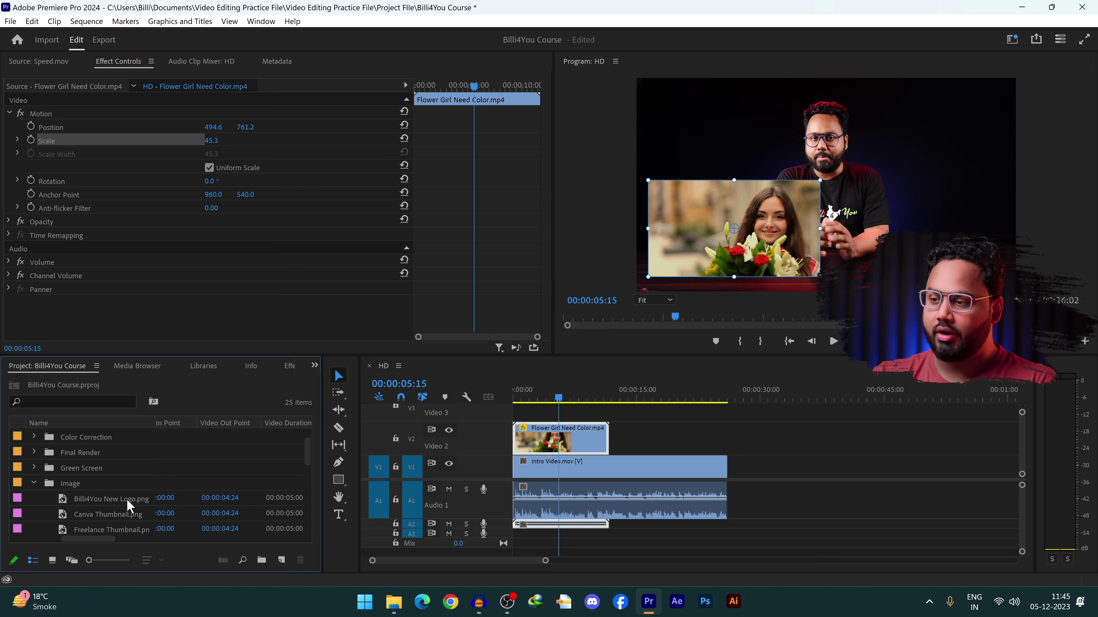
click(74, 500)
drag(86, 501, 727, 413)
drag(510, 423, 508, 446)
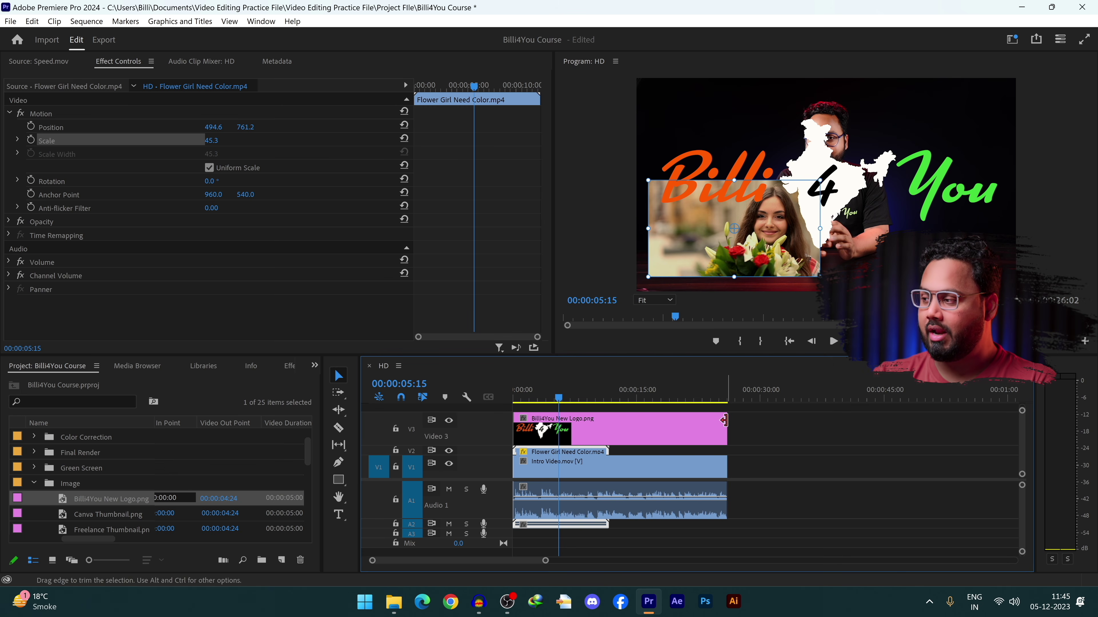
drag(725, 413, 726, 437)
Step: Shrink the logo to about 23% in the upper-right corner of the frame and set its opacity to 16%
click(899, 164)
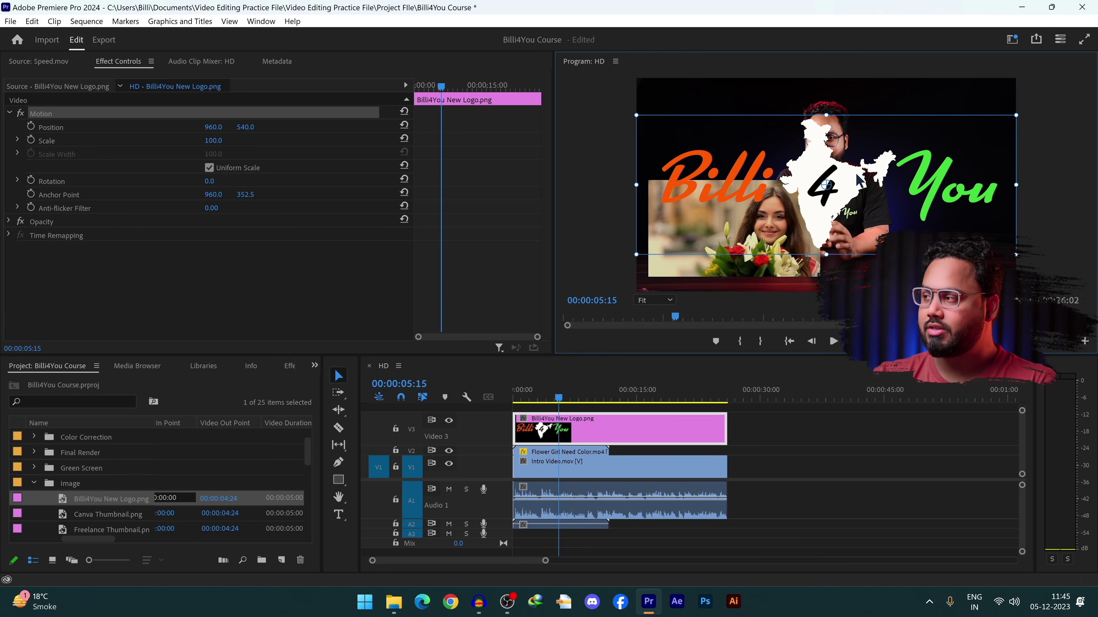
drag(1015, 121, 1017, 97)
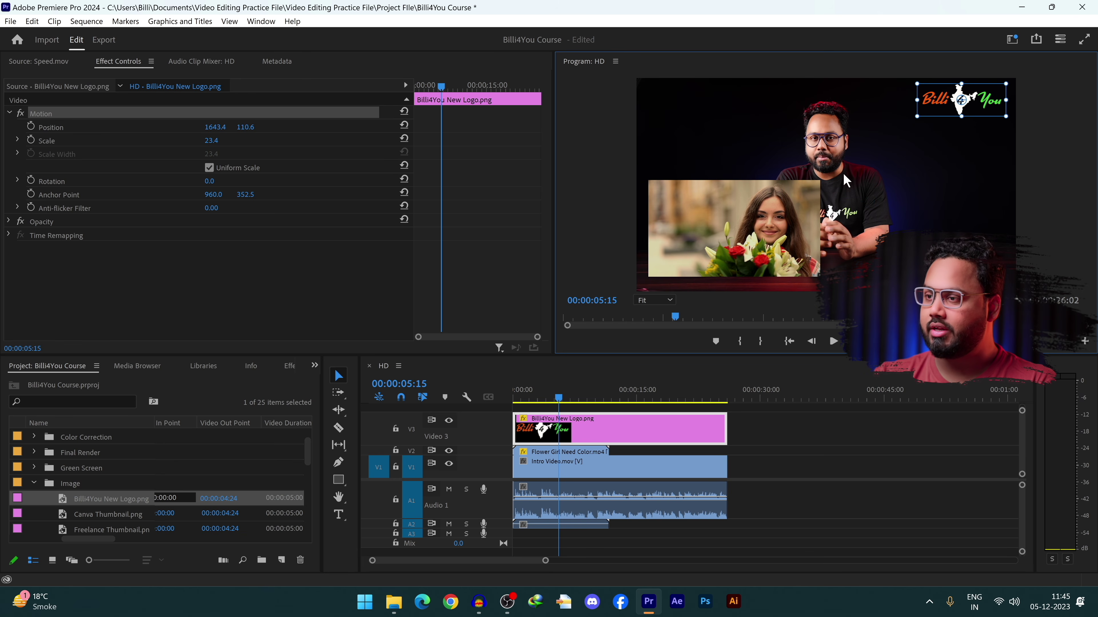
click(8, 221)
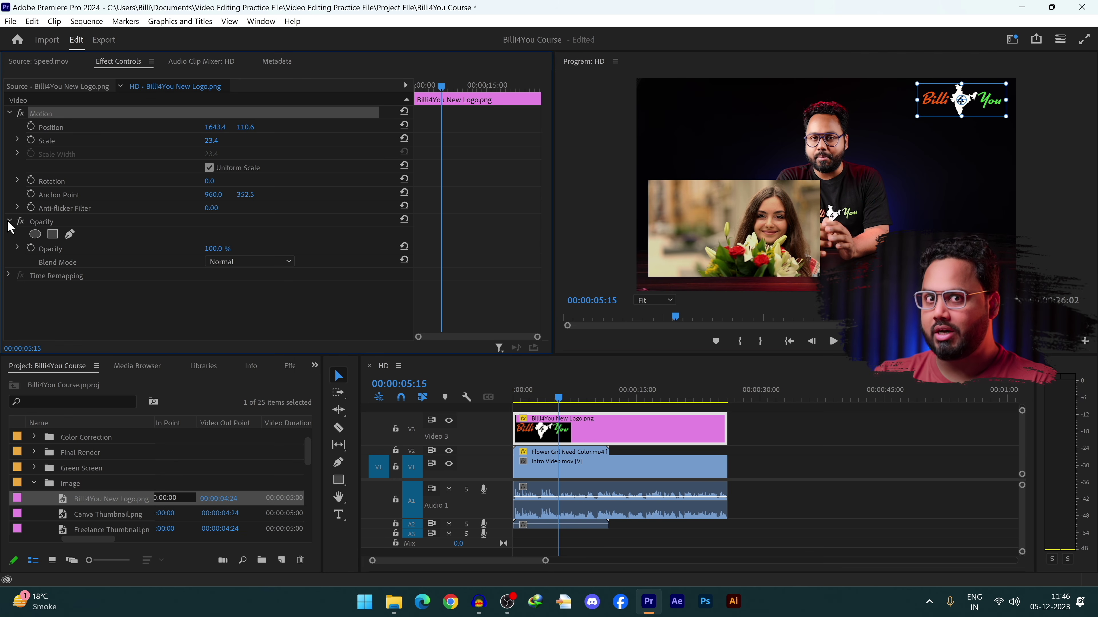
drag(216, 250, 180, 256)
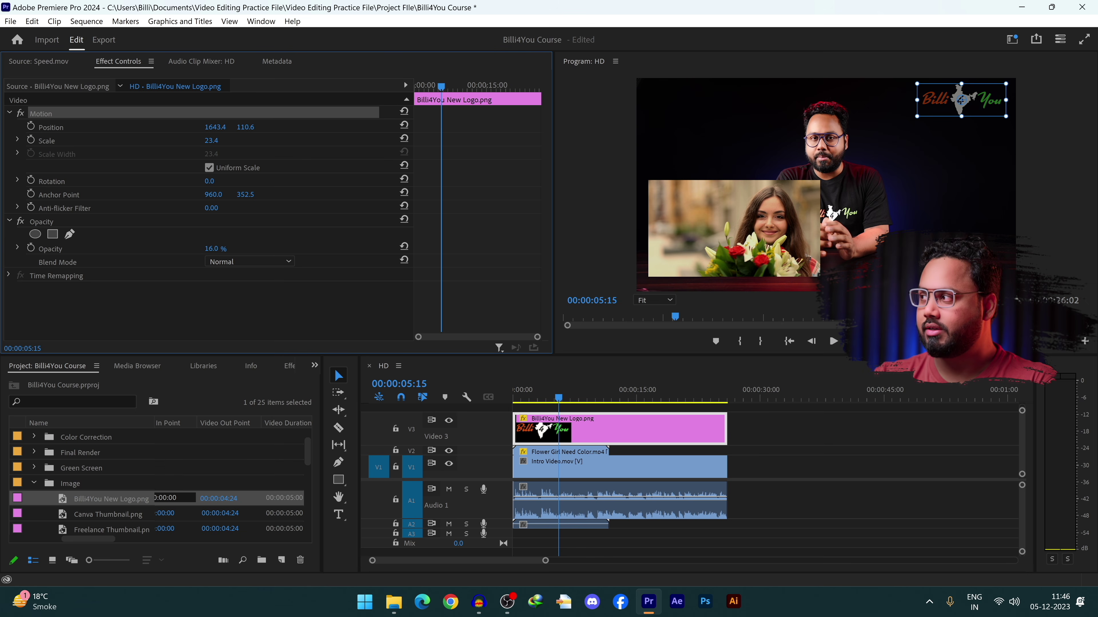
key(Home)
key(space)
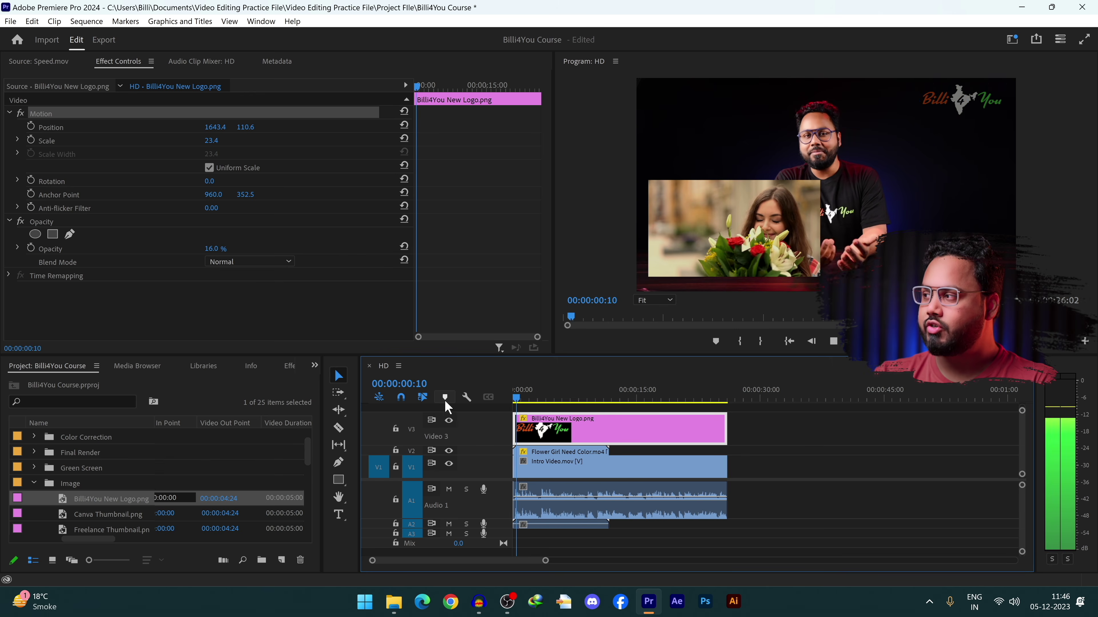
Step: Open the Mobile Ver sequence and place Intro Video.mov at the start of V1, keeping the existing sequence settings
scroll(37, 454, down, 3)
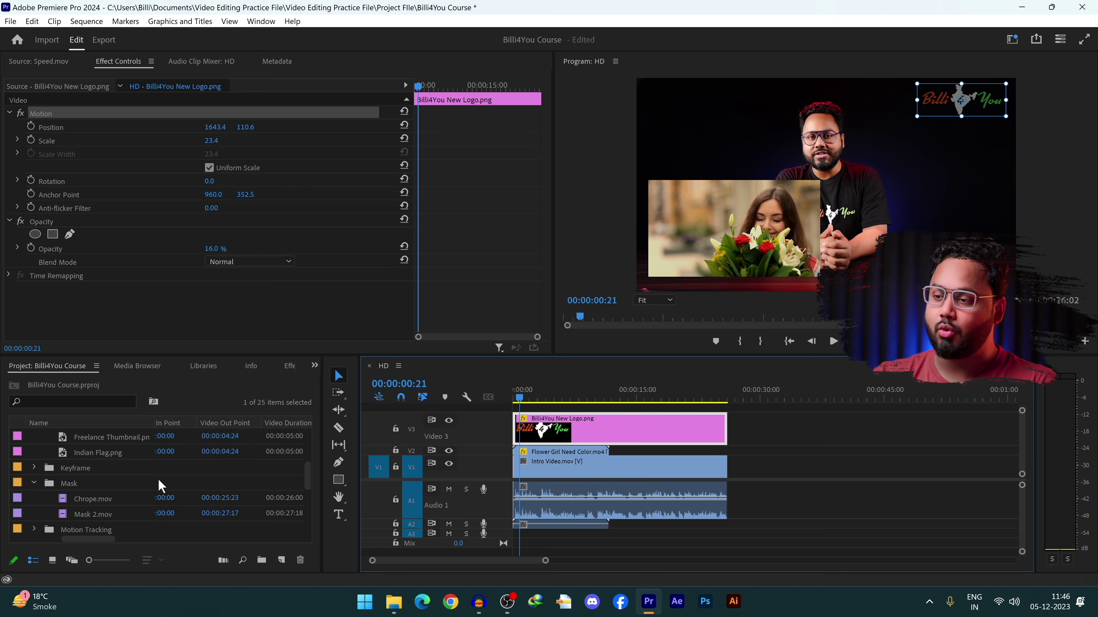
scroll(41, 461, up, 1)
click(34, 451)
scroll(87, 454, down, 5)
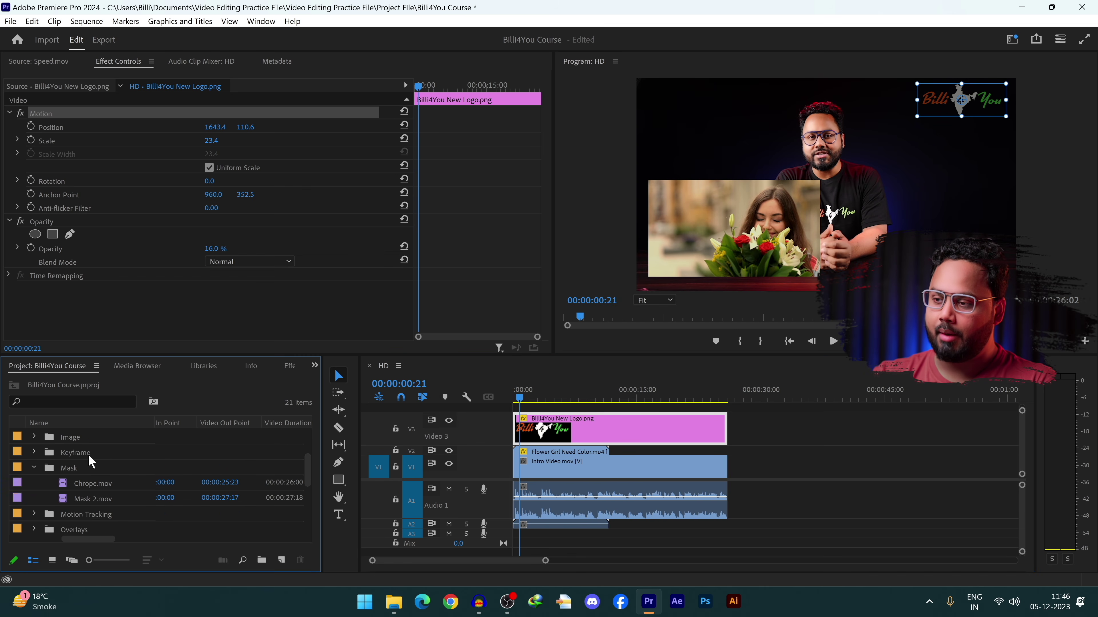
double_click(122, 499)
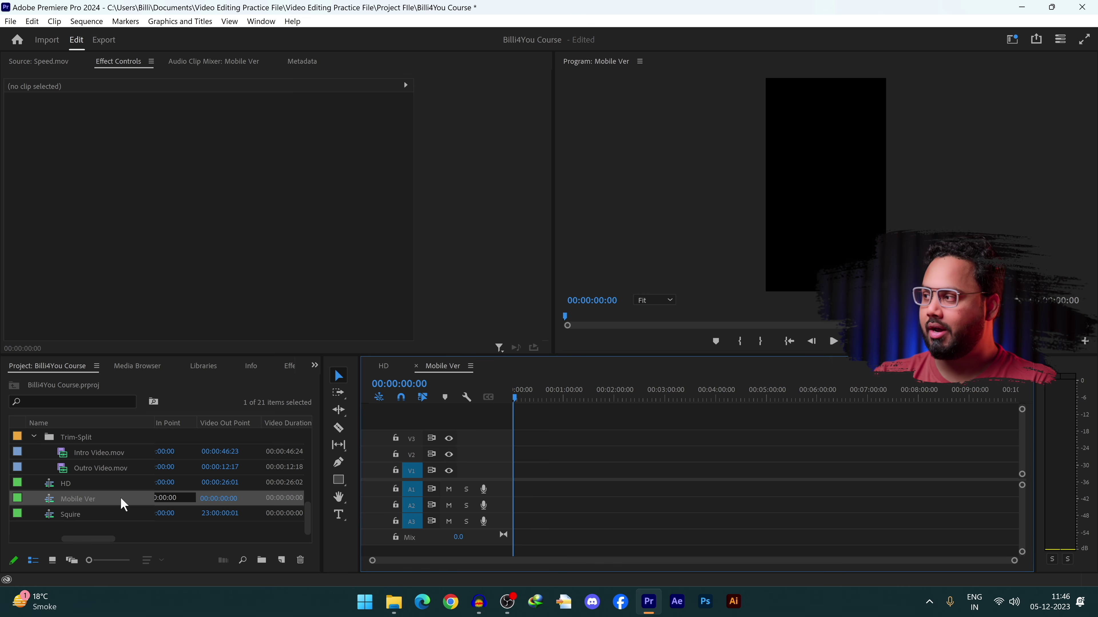
drag(130, 454, 513, 486)
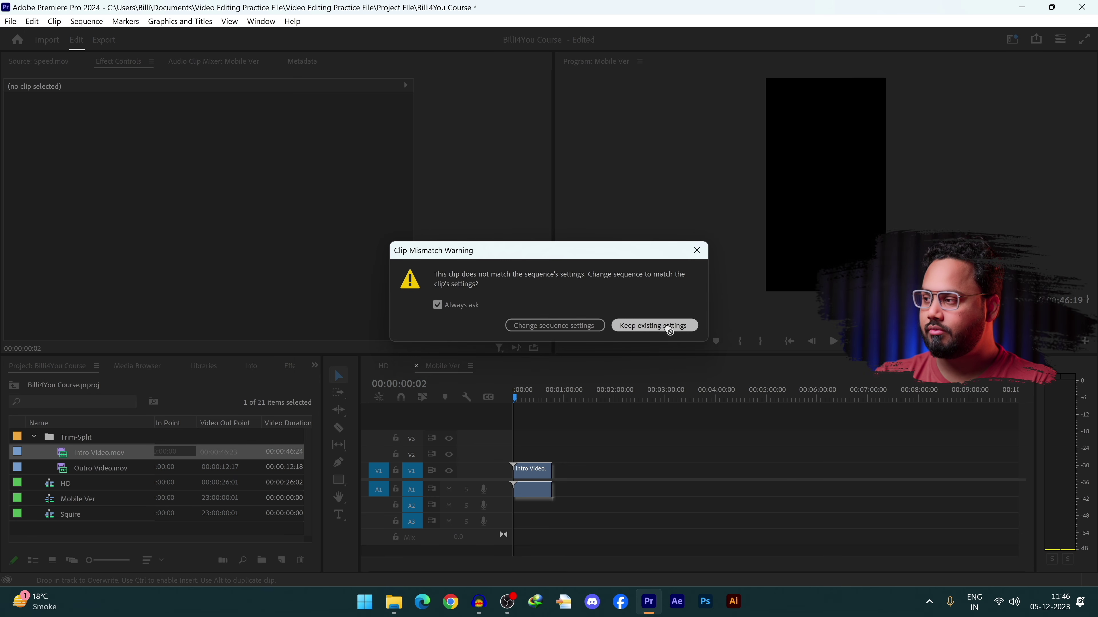
click(679, 327)
click(532, 469)
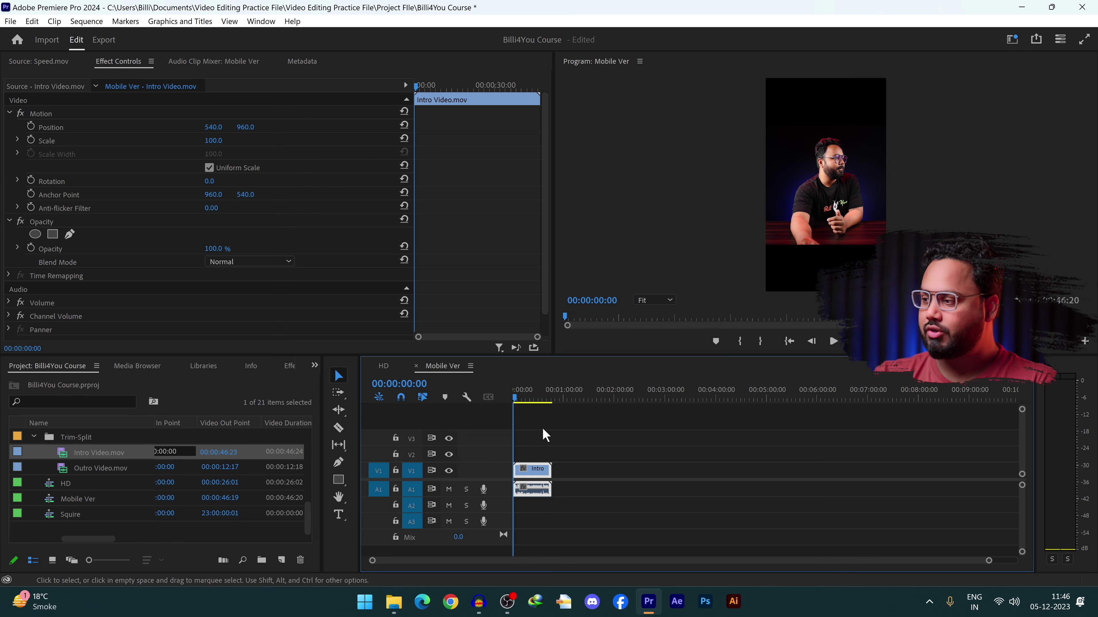
Step: Scale Intro Video.mov to about 73% and position it in the upper part of the vertical frame, at about 528, 364
click(832, 210)
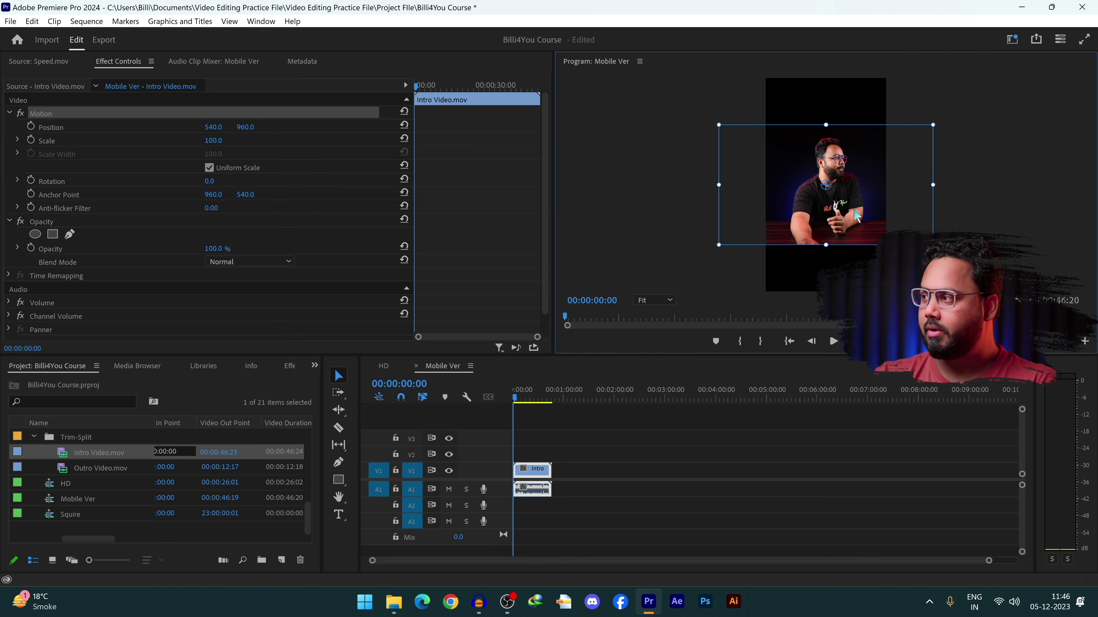
drag(857, 215, 852, 162)
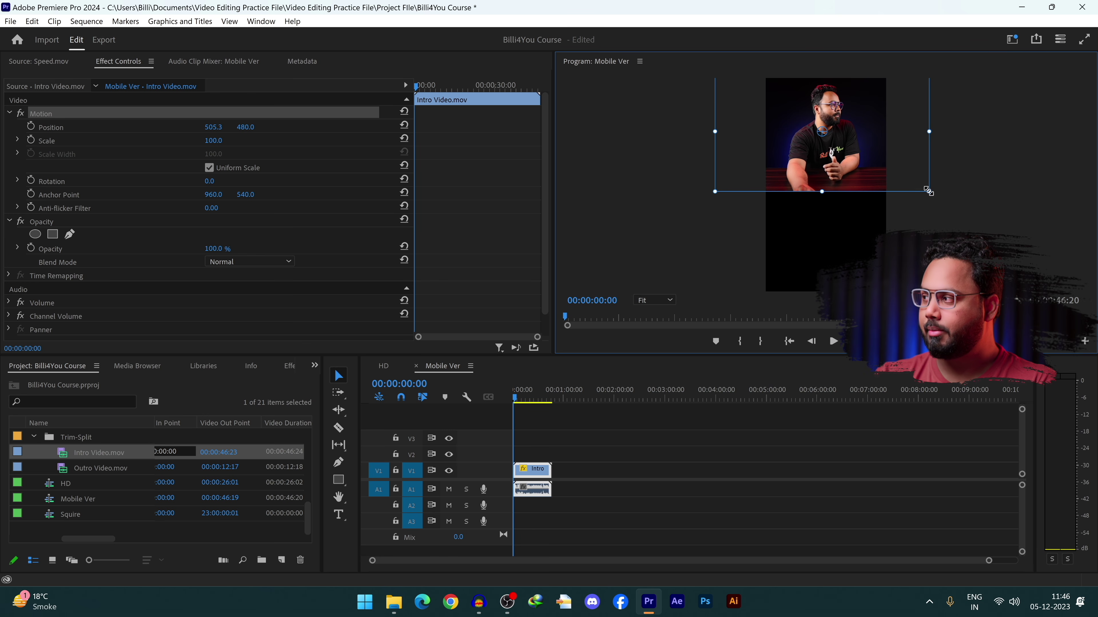
drag(929, 191, 858, 144)
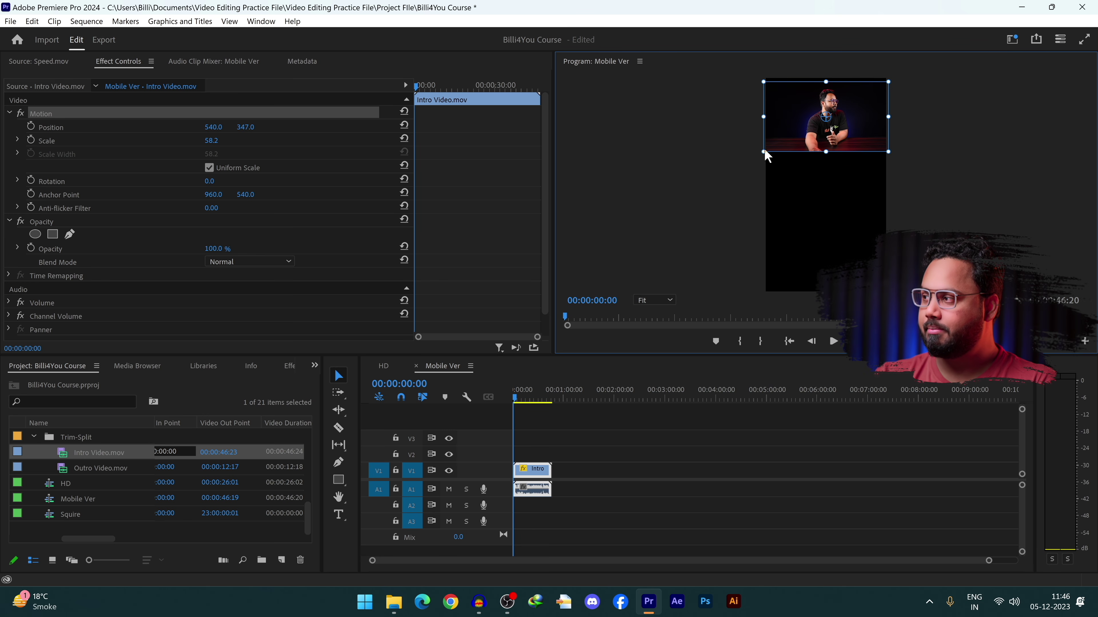
mouse_move(763, 151)
mouse_down()
mouse_move(747, 163)
mouse_move(782, 147)
mouse_up()
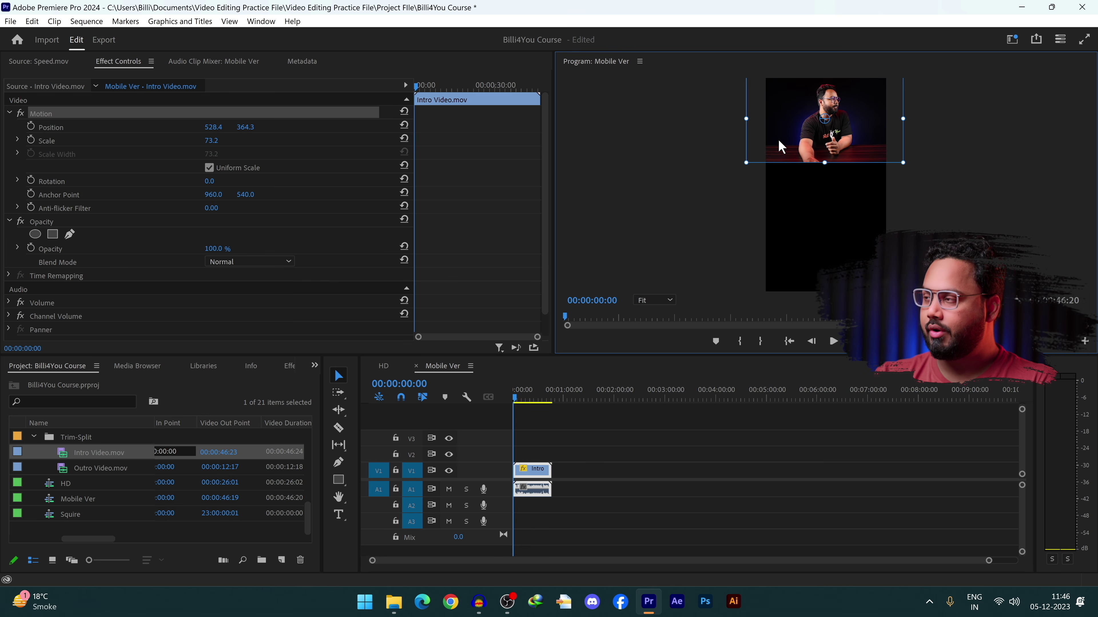
Step: Place Speed.mov from the Speed bin on V2 at the start of the Mobile Ver sequence, above Intro Video.mov
scroll(109, 487, up, 2)
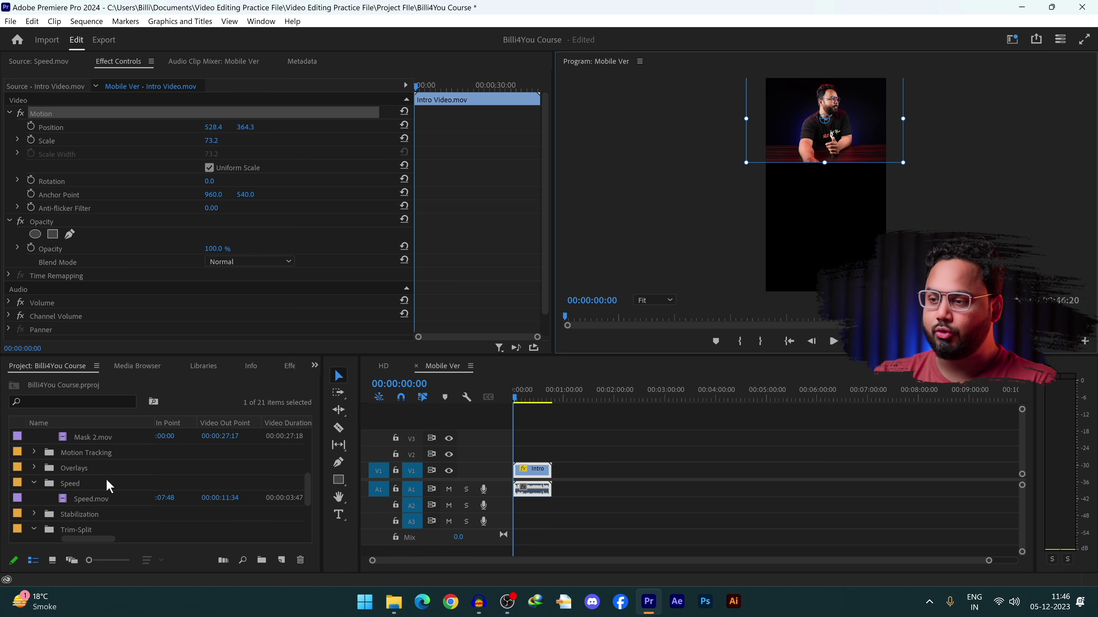
click(113, 502)
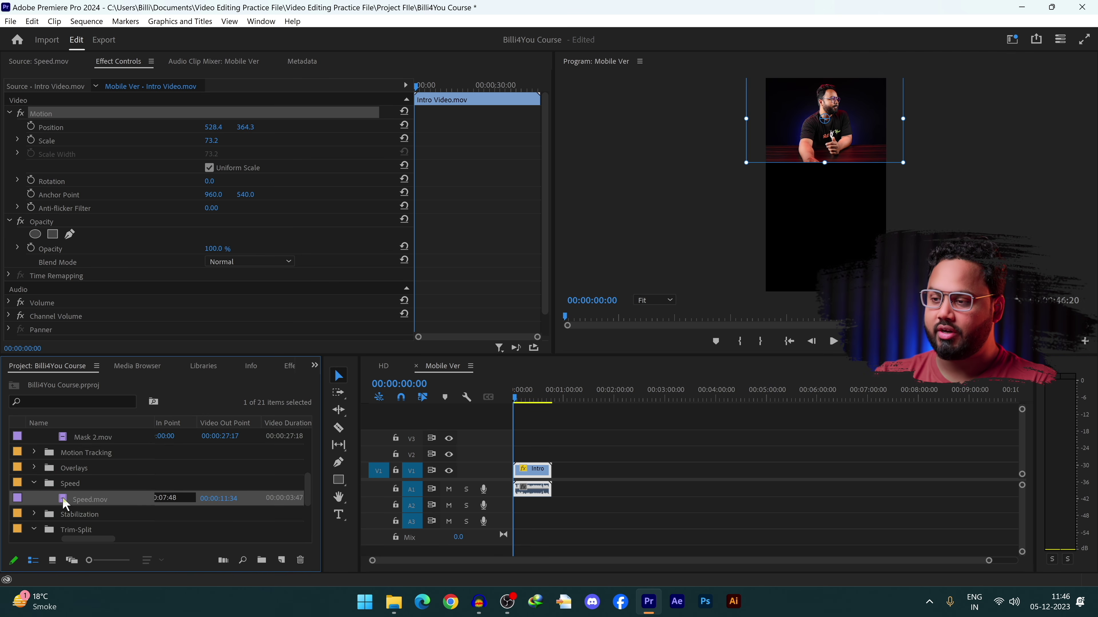
drag(63, 497, 510, 450)
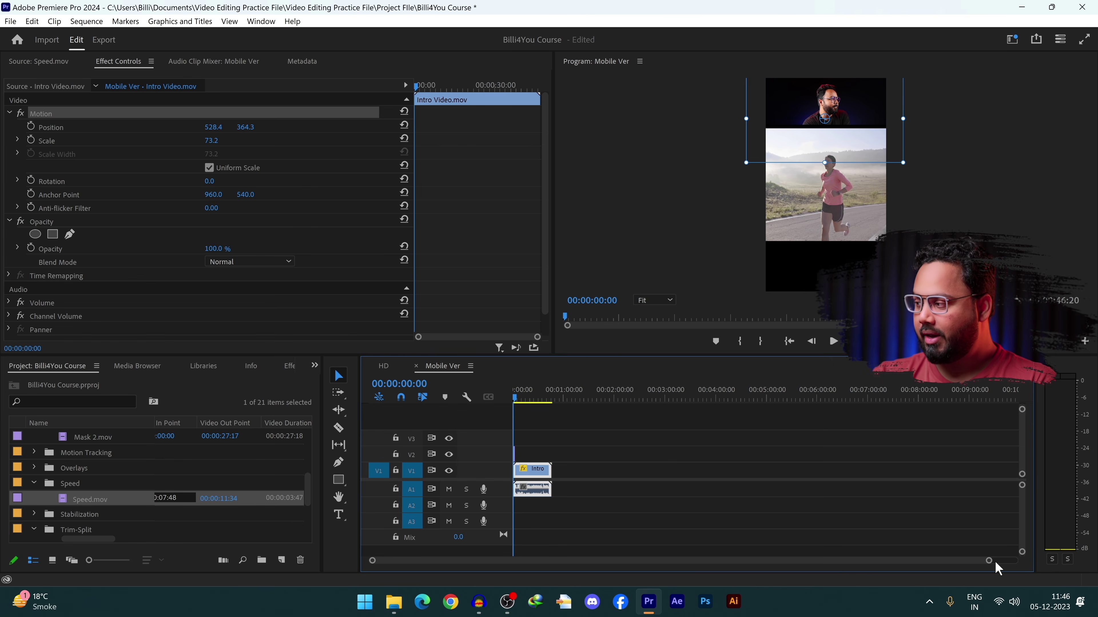
drag(990, 561, 732, 579)
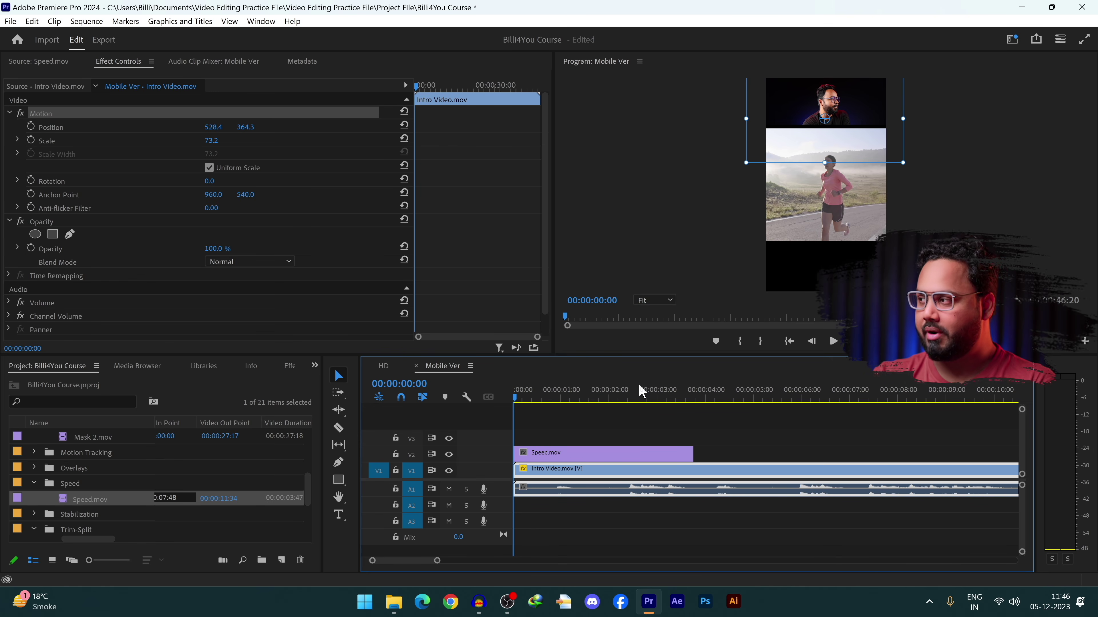
drag(534, 394, 526, 394)
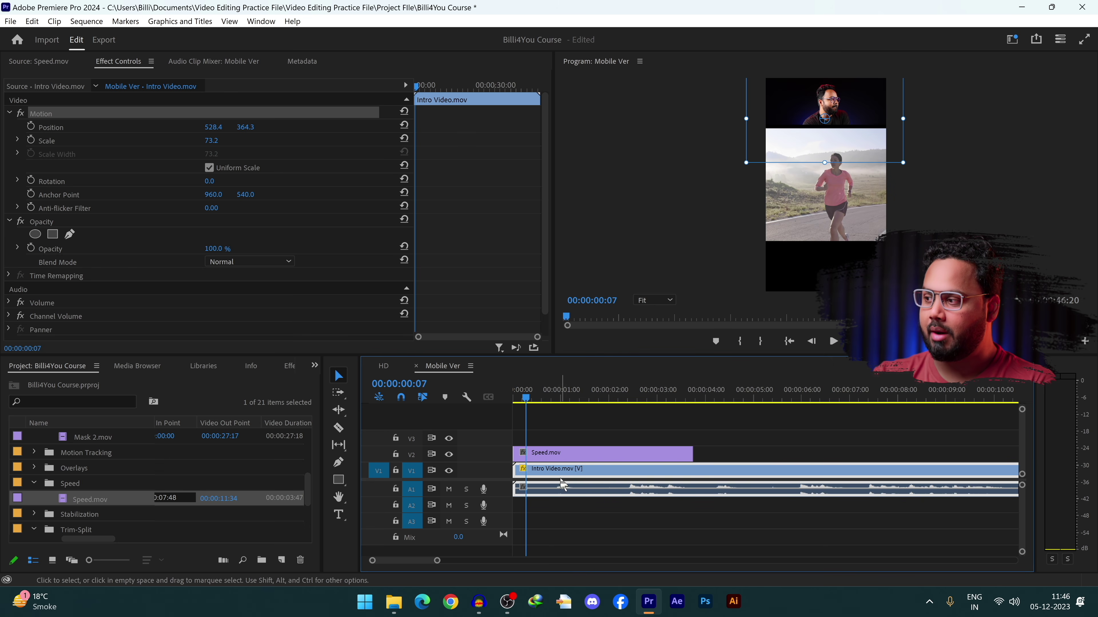
Step: Move the Speed.mov picture to the lower half of the vertical frame, at about 540, 1457, and check it at 00:00:02:17
click(545, 454)
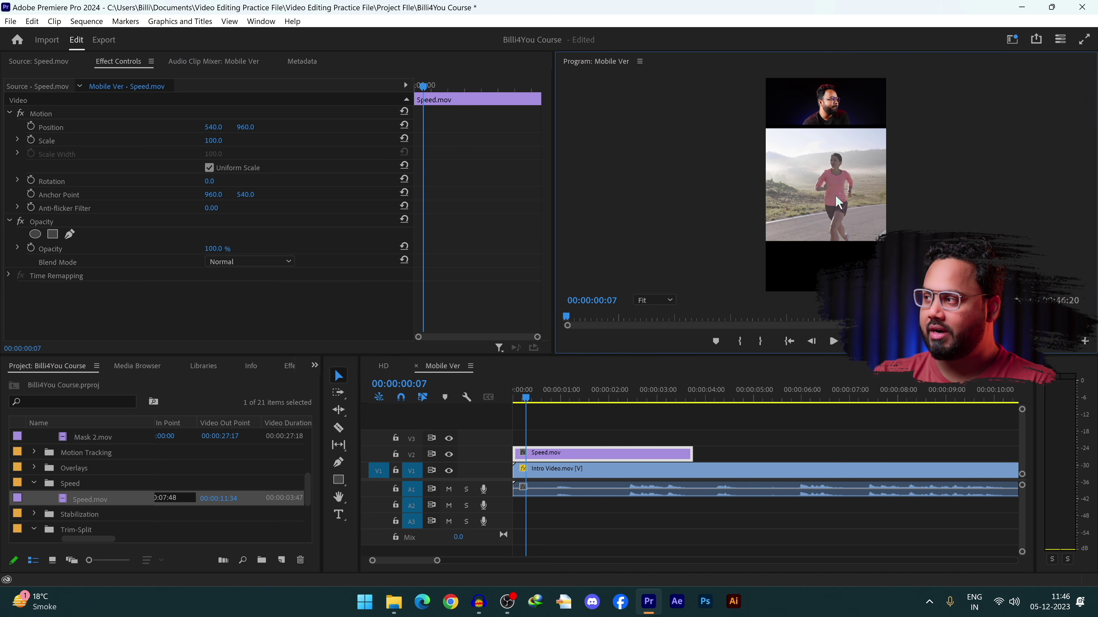
drag(838, 202, 856, 265)
drag(556, 409, 641, 399)
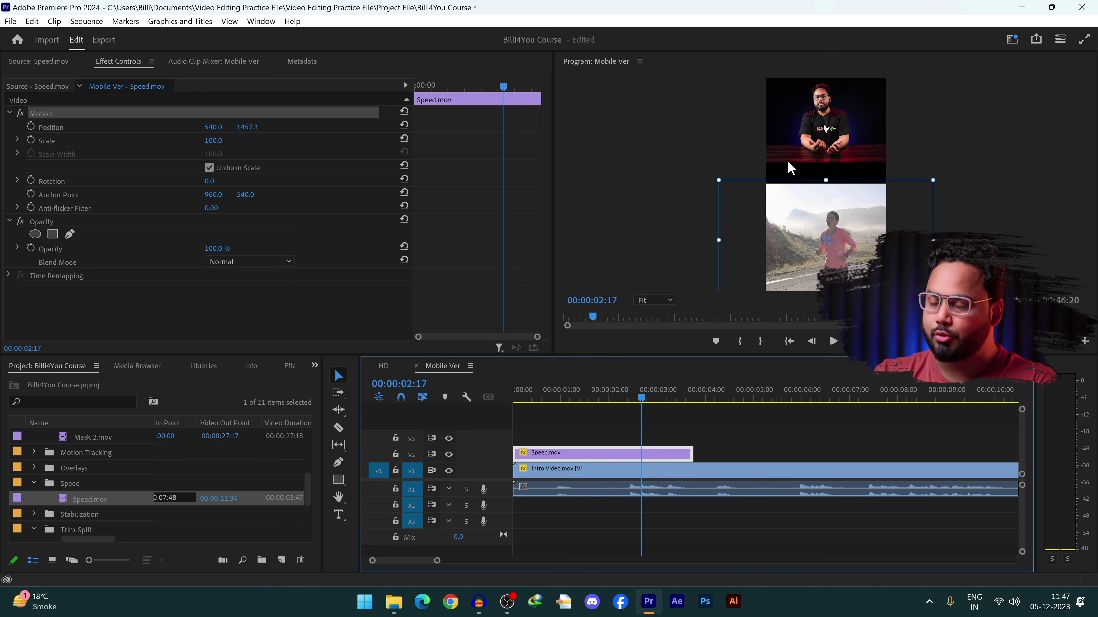
Step: Add the text "Billi4You" in the black gap between the two stacked videos and enlarge it slightly
click(340, 515)
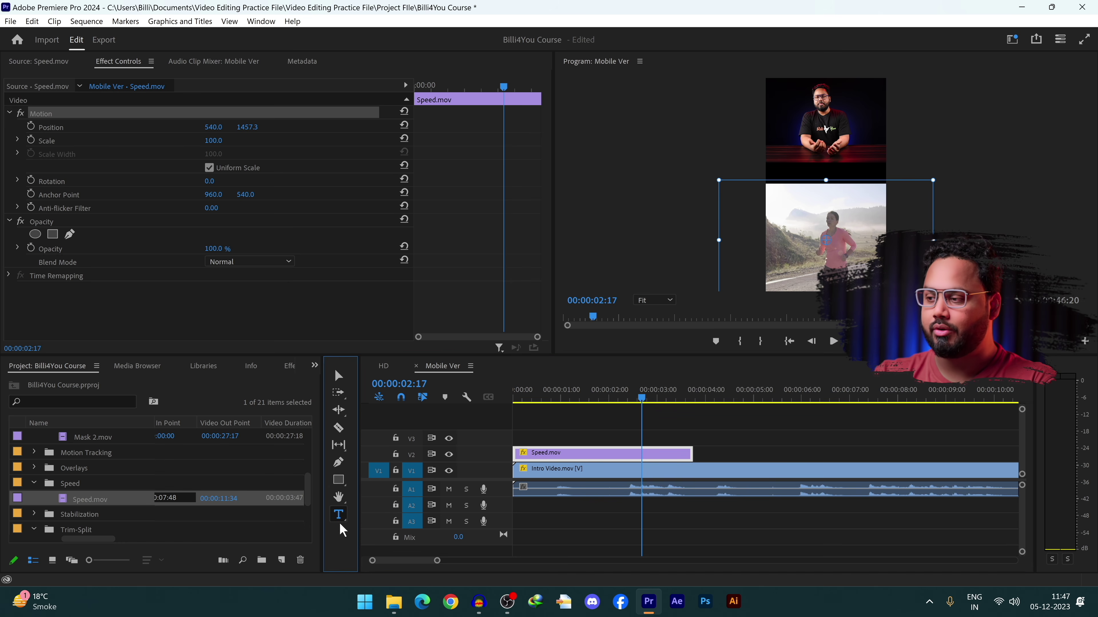
click(787, 174)
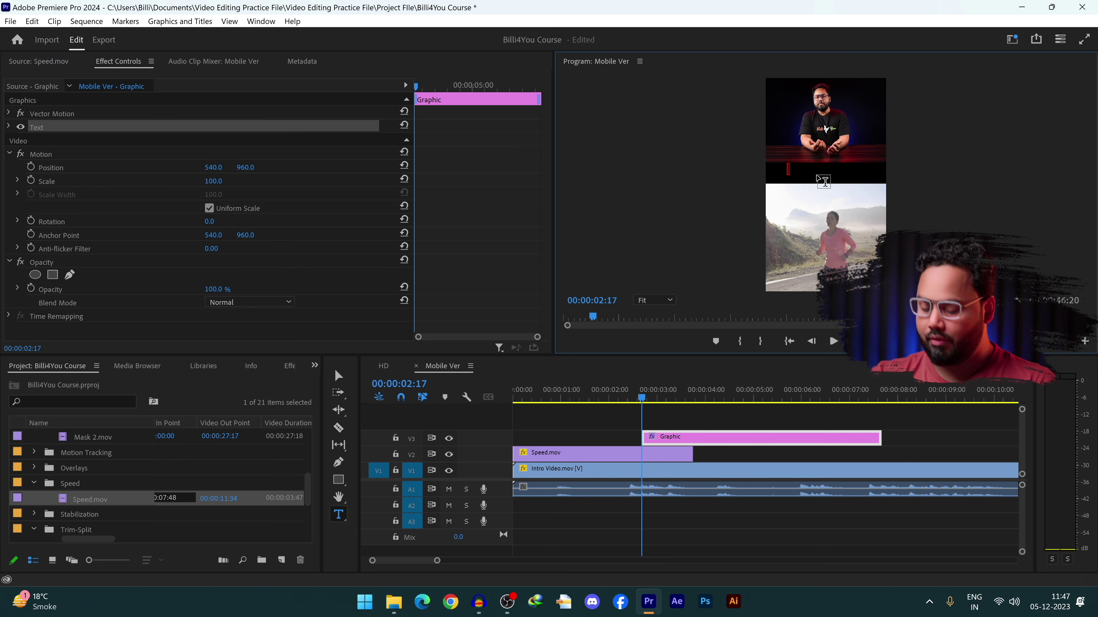
text(Billi4You)
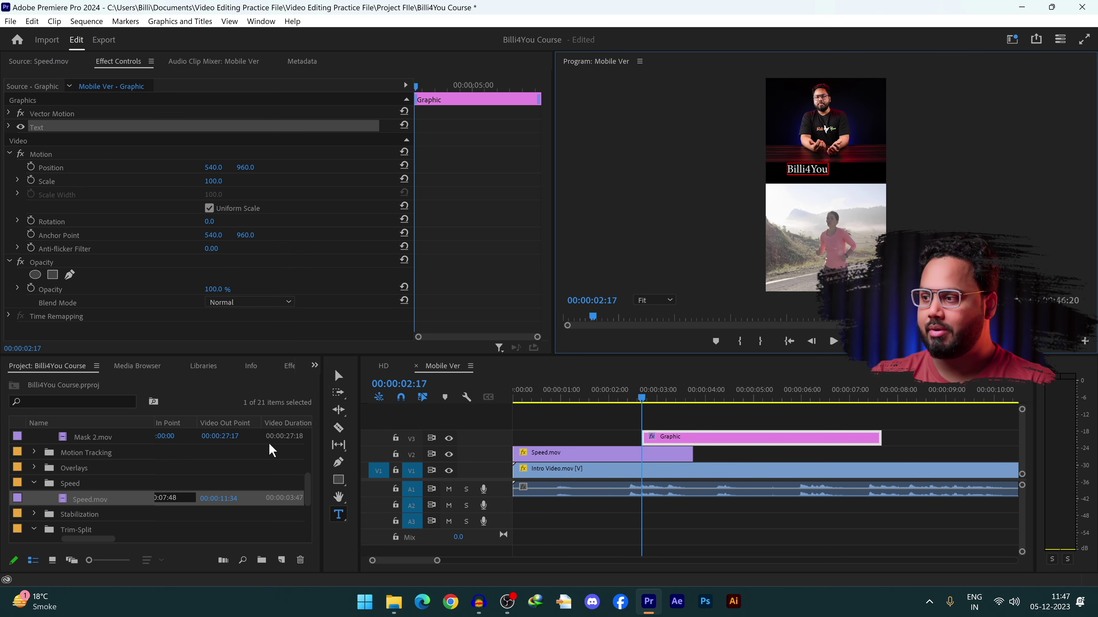
click(339, 375)
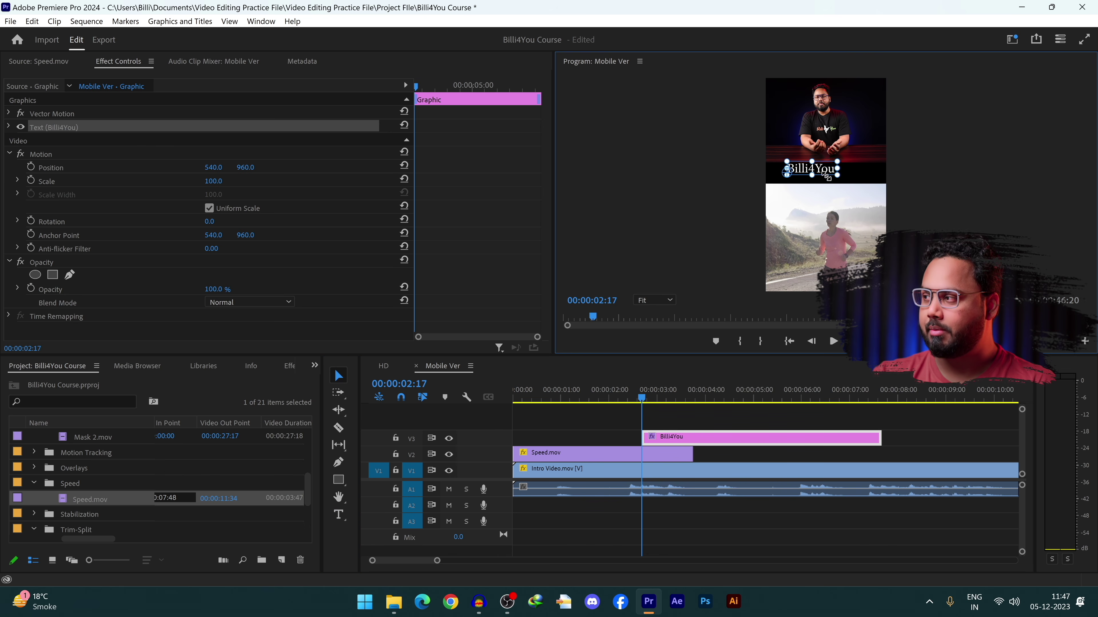
drag(824, 173, 834, 173)
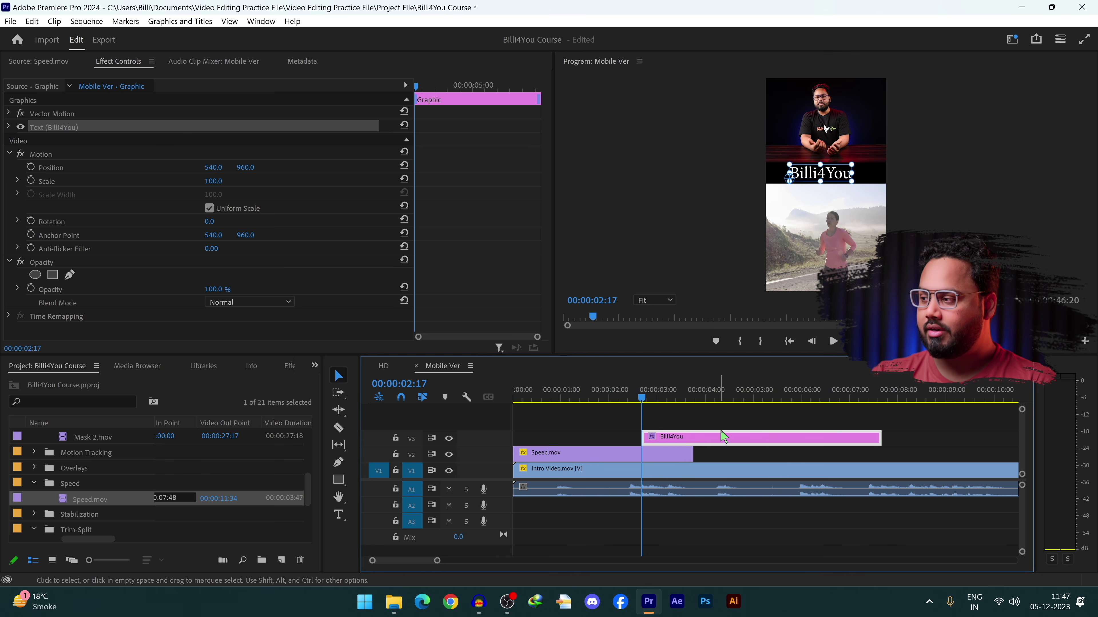
Step: Move the Billi4You title clip to the sequence start and trim its end to match Speed.mov
drag(714, 444, 585, 444)
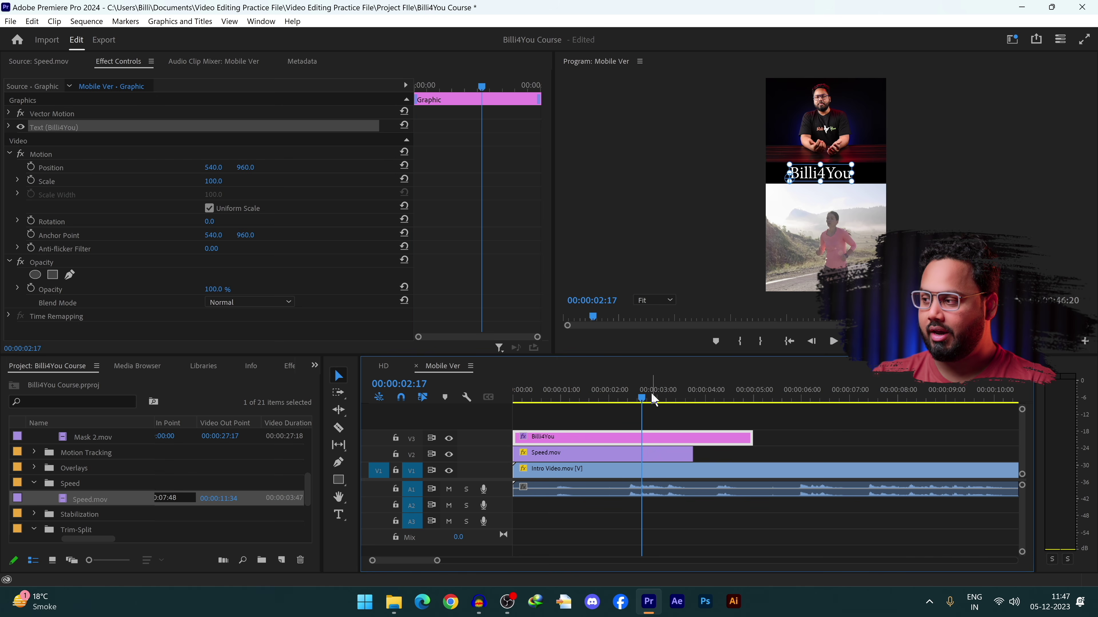
drag(642, 397, 488, 417)
key(space)
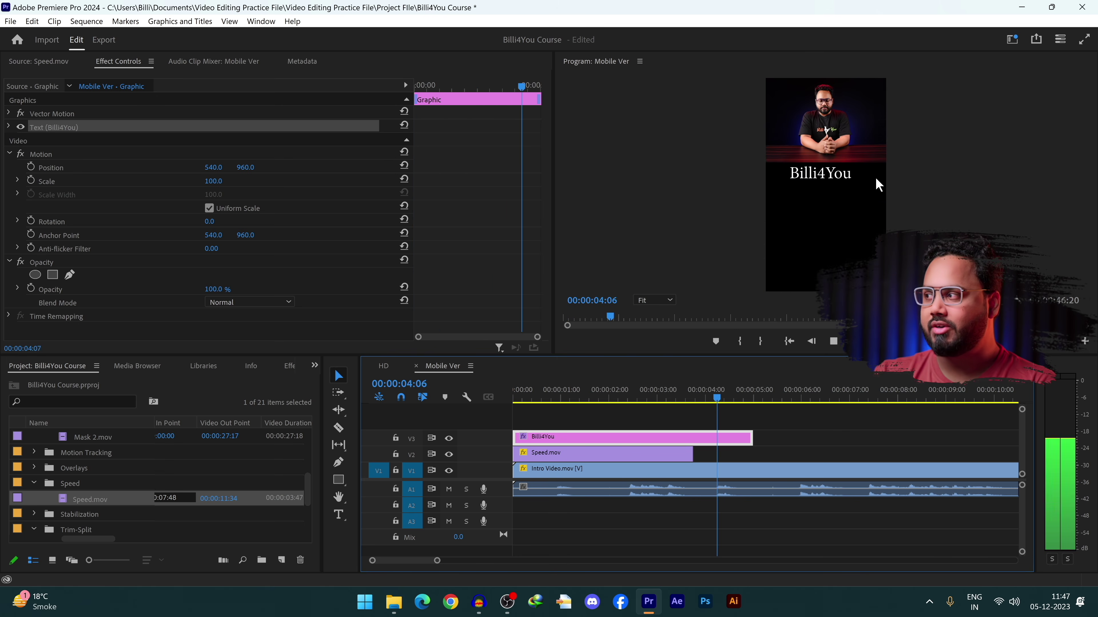
key(space)
drag(749, 438, 692, 439)
Step: Split Intro Video.mov at 00:00:03:19, where Speed.mov ends, and delete the remaining video and audio
mouse_move(688, 388)
mouse_down()
mouse_move(667, 391)
mouse_move(695, 398)
mouse_up()
click(338, 428)
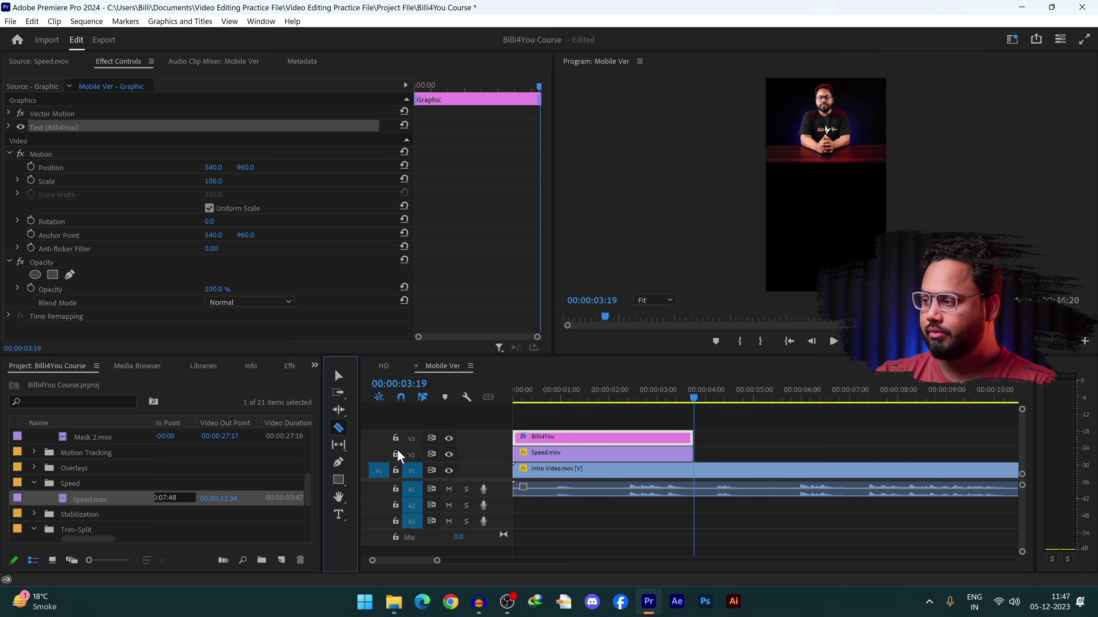
click(694, 487)
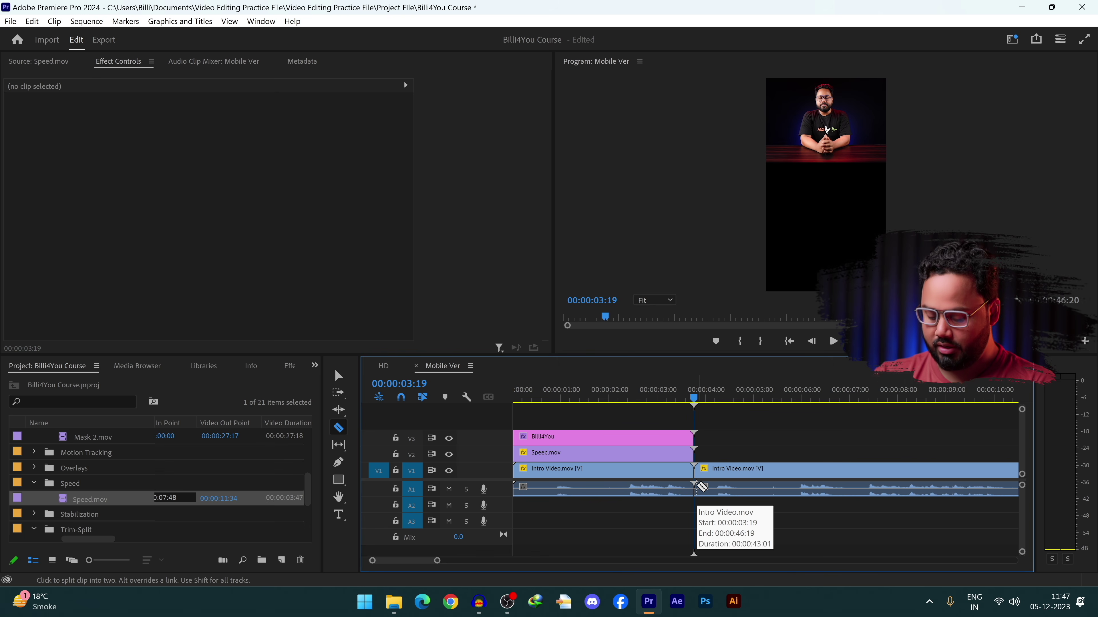
key(v)
click(784, 472)
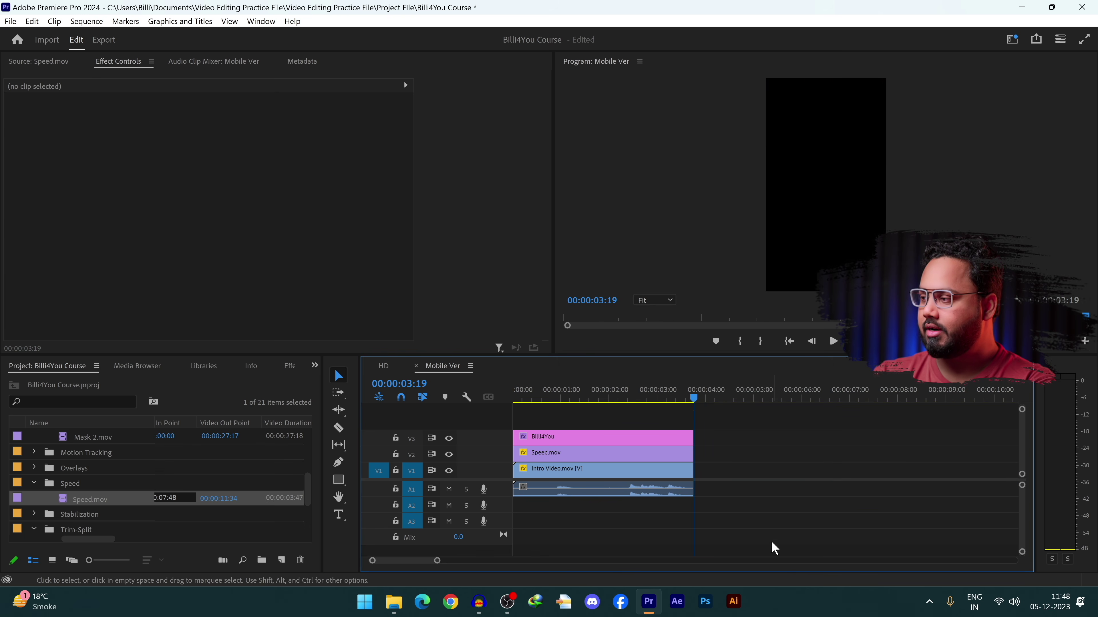
key(Delete)
Step: Play back the trimmed split-screen sequence with its title to check the result
drag(521, 396, 603, 426)
key(space)
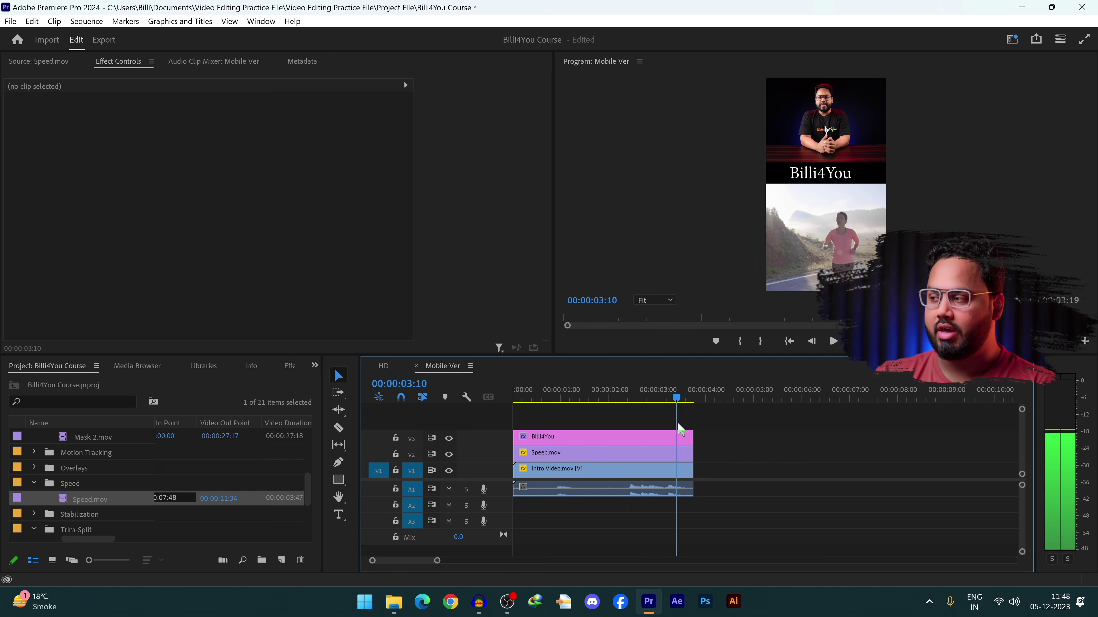
key(space)
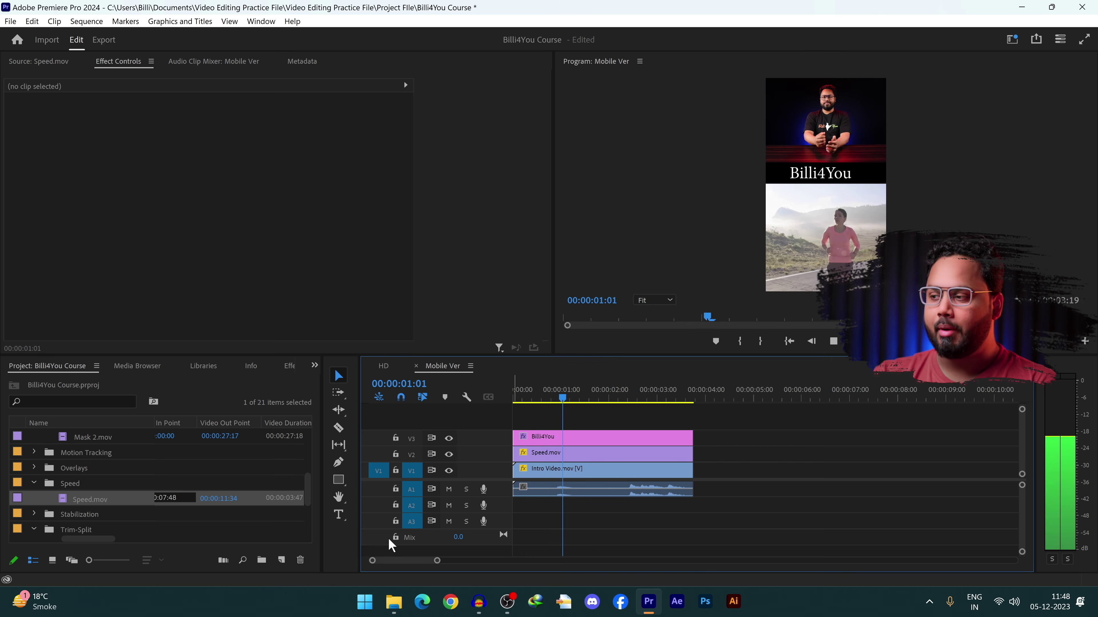
key(space)
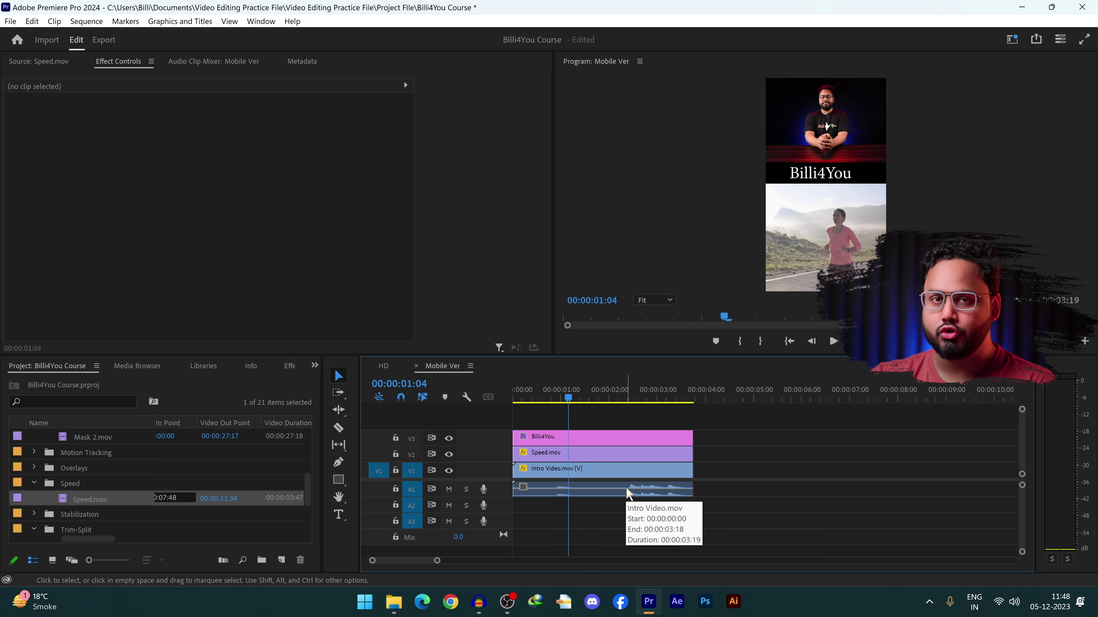
Step: Expand the Mask bin in the project and select Mask 2.mov
scroll(115, 480, up, 5)
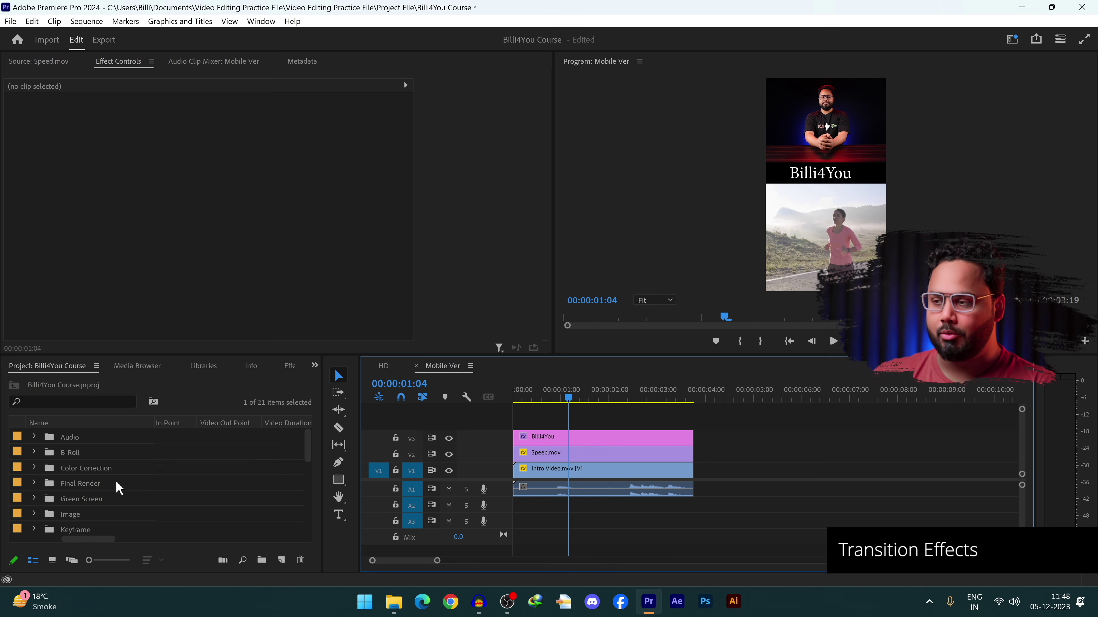
scroll(55, 507, down, 2)
click(34, 499)
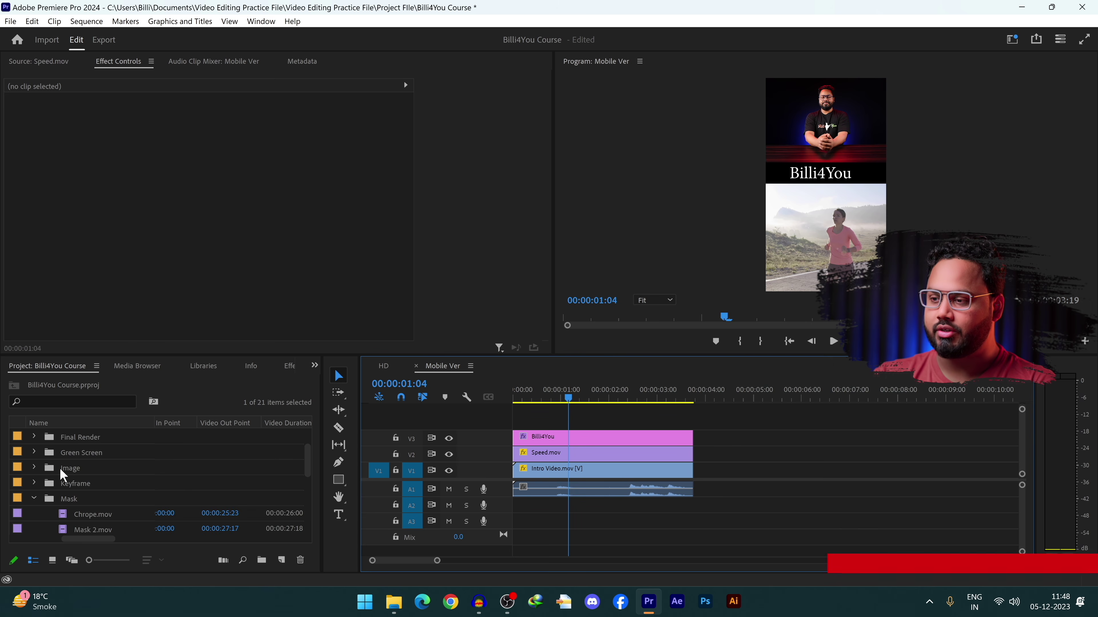
scroll(115, 489, down, 1)
click(155, 501)
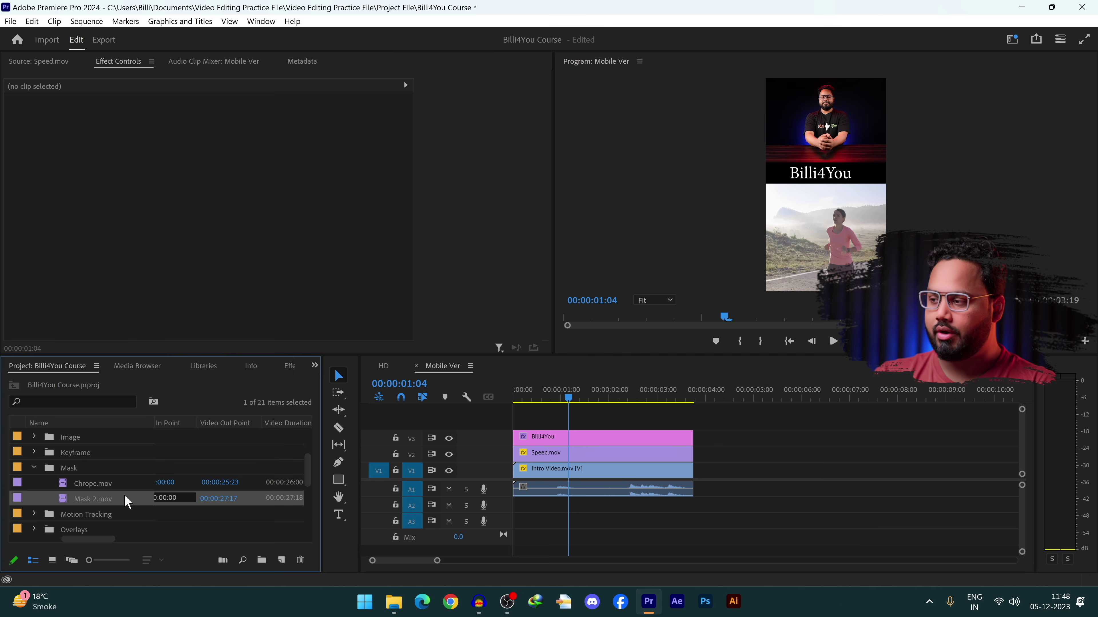
Step: Clear all clips from the Mobile Ver sequence and place Mask 2.mov at the start of V1, keeping the existing sequence settings
drag(784, 535, 380, 363)
key(Delete)
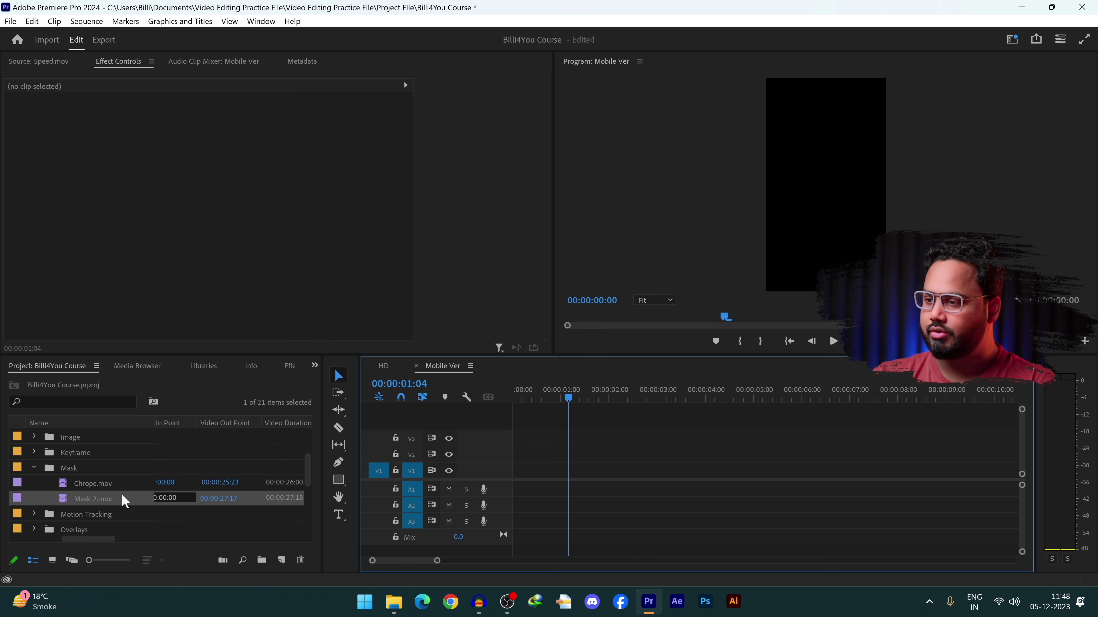
drag(124, 501, 514, 471)
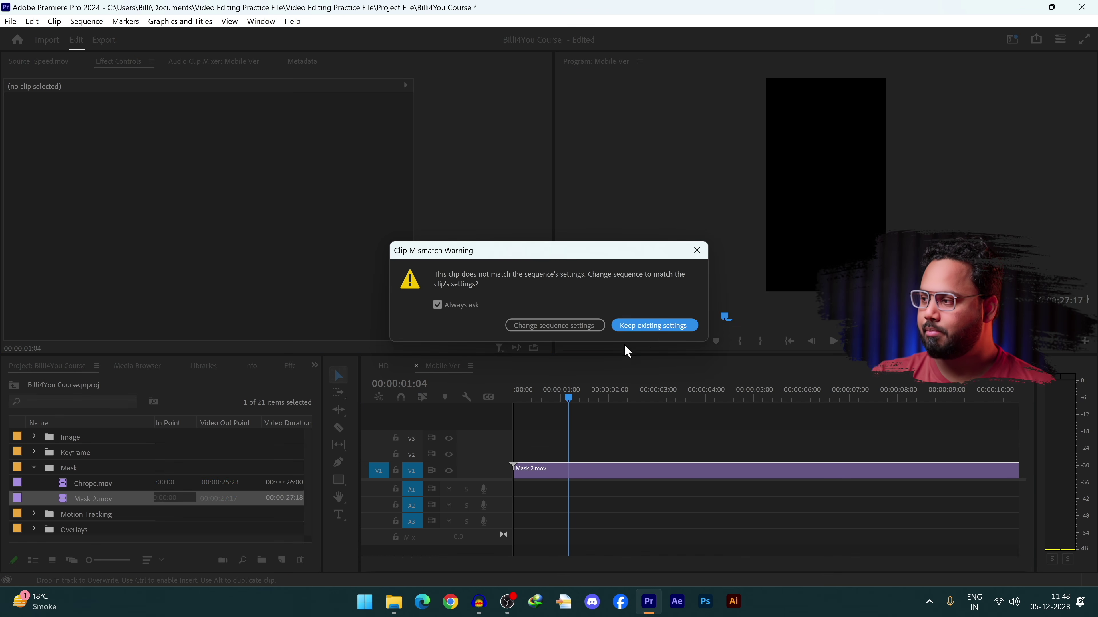
click(653, 326)
Step: Scale Mask 2.mov to about 200.7 to fill the vertical frame and reposition it to about -141.5, 850.1
drag(569, 397, 537, 397)
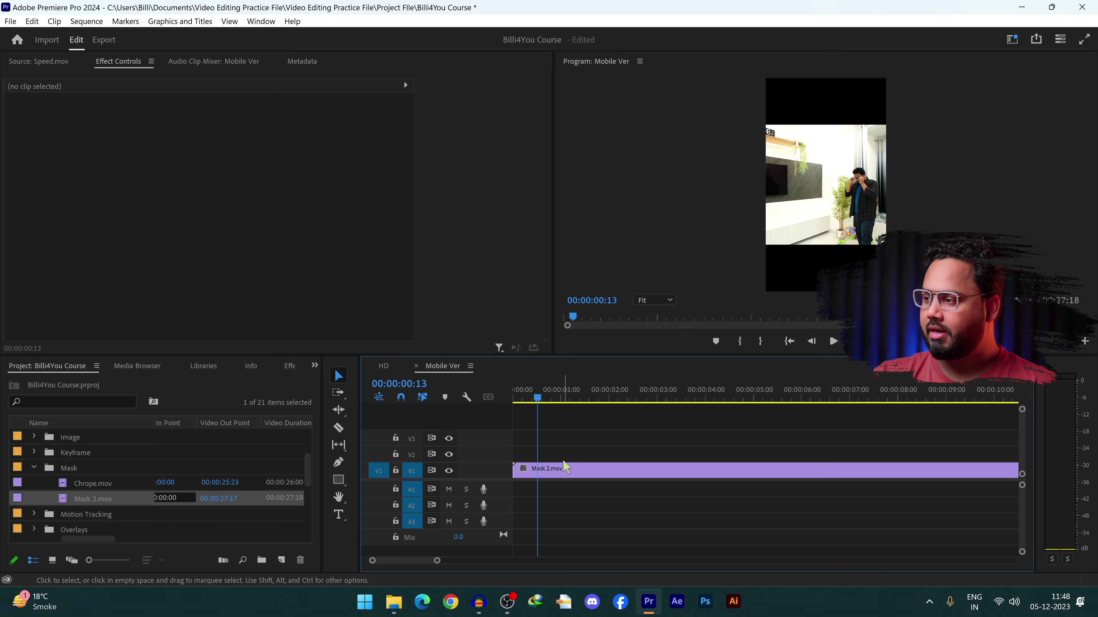
click(566, 467)
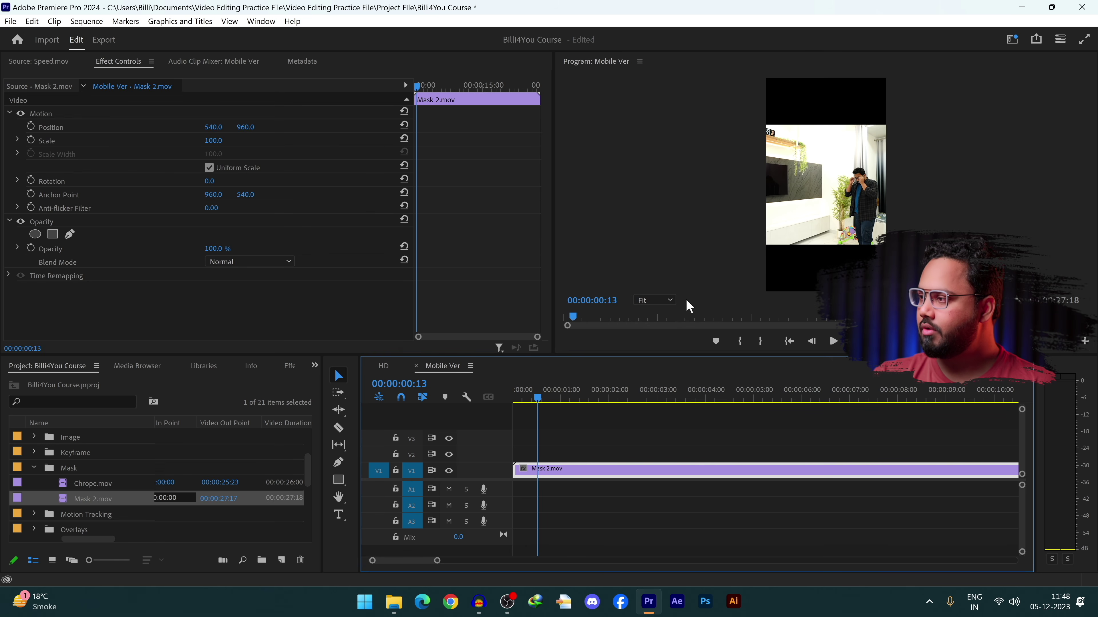
click(809, 213)
drag(719, 243, 693, 305)
drag(757, 232, 665, 210)
Step: Split Mask 2.mov on V1 at 00:00:08:04
drag(536, 404, 905, 435)
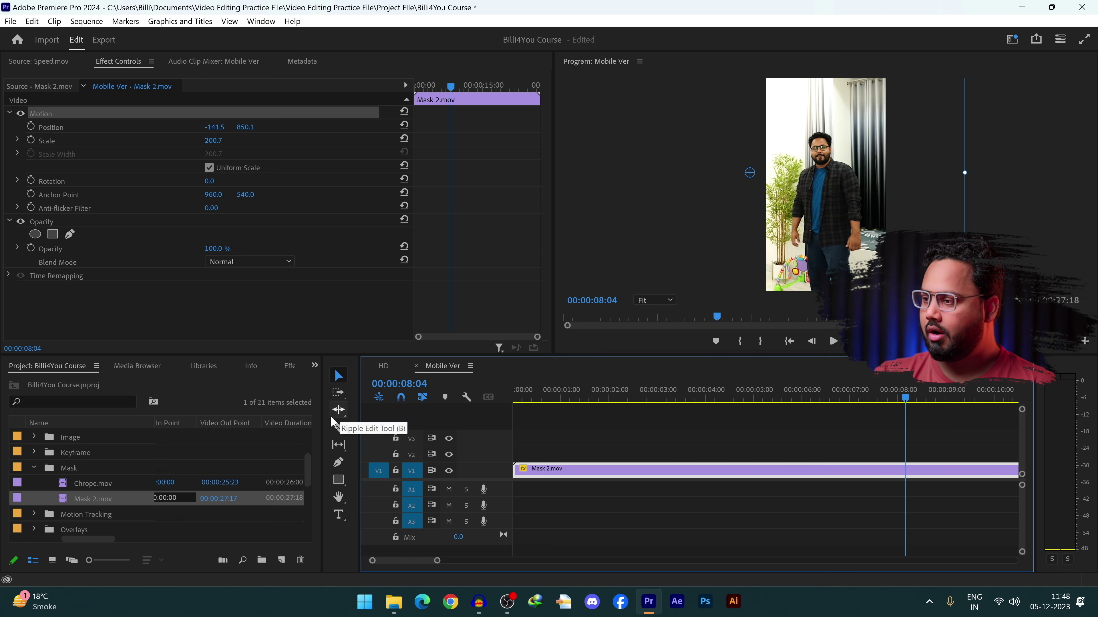
click(338, 428)
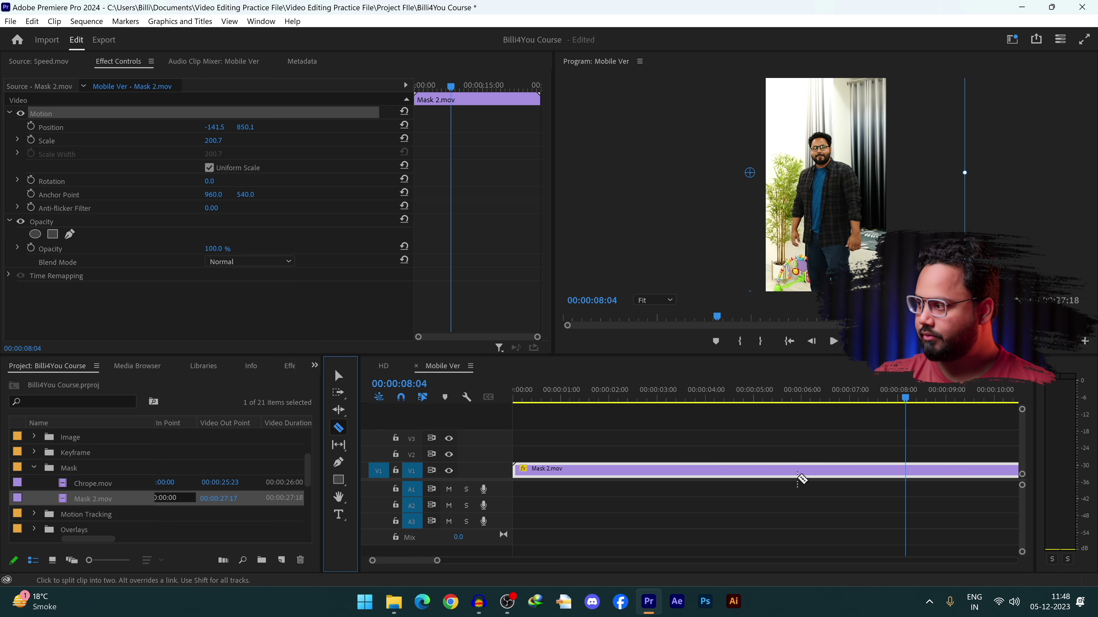
click(905, 472)
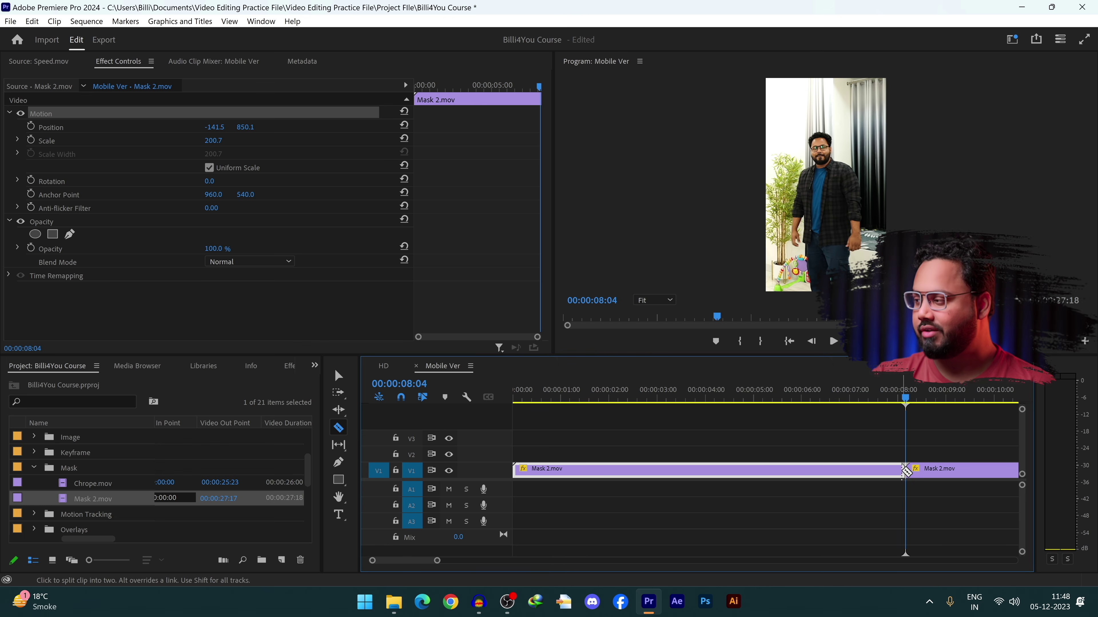
Step: Split Mask 2.mov again at 00:00:11:18 and ripple-delete the segment between the two cuts
drag(436, 561, 518, 562)
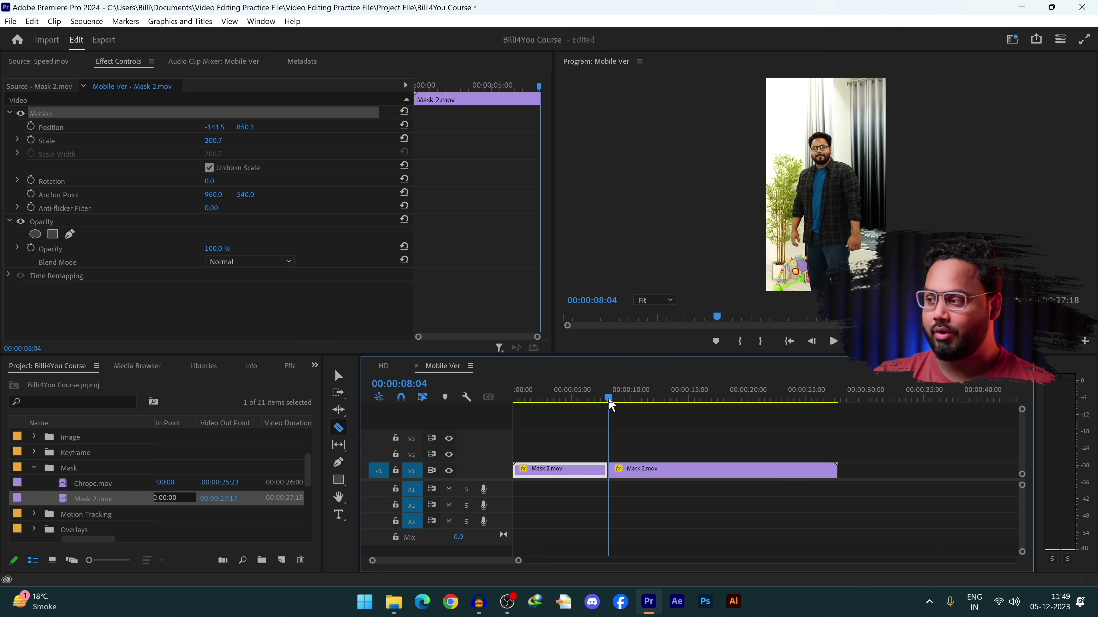
drag(610, 402, 651, 415)
click(650, 470)
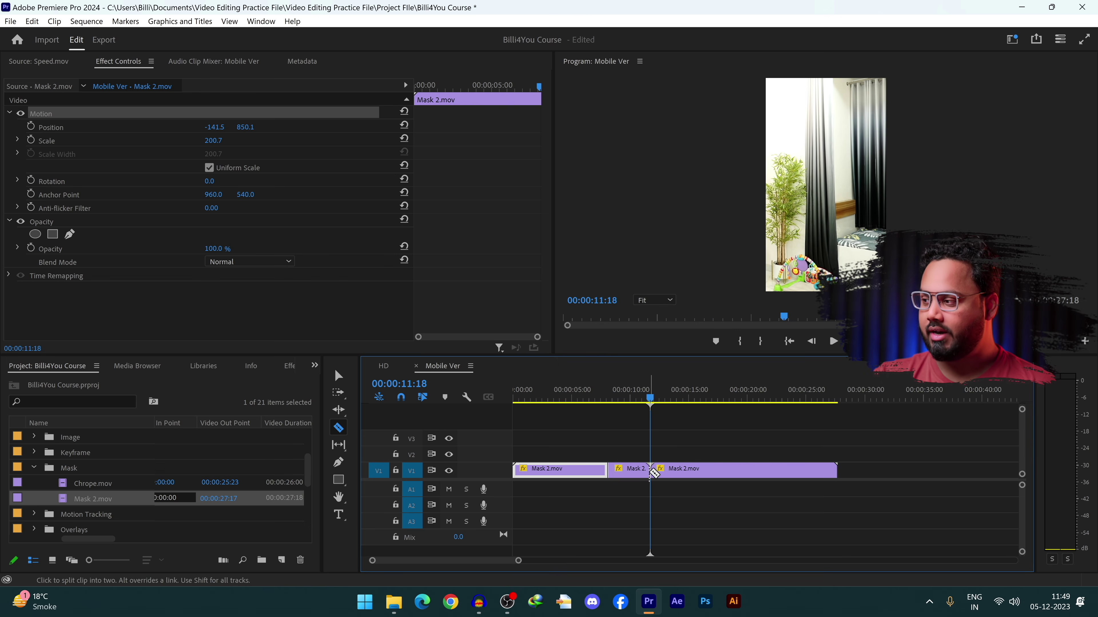
key(v)
click(626, 471)
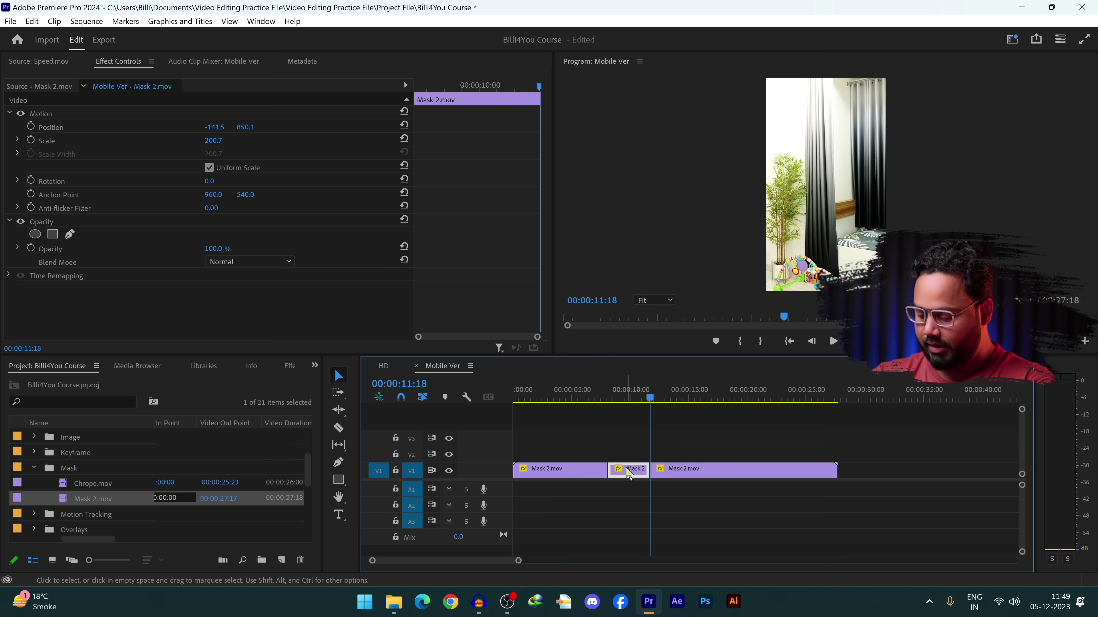
key(shift+Delete)
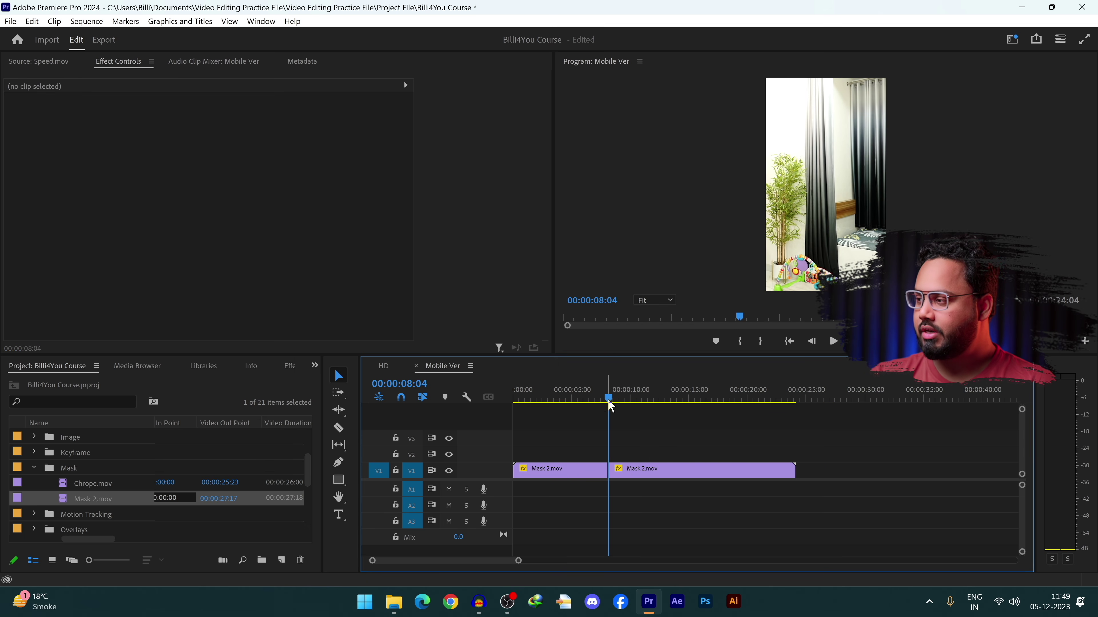
Step: Reposition the second Mask 2.mov segment to about 695.9, 855.9 so the seated man is framed
click(636, 408)
drag(639, 411, 679, 417)
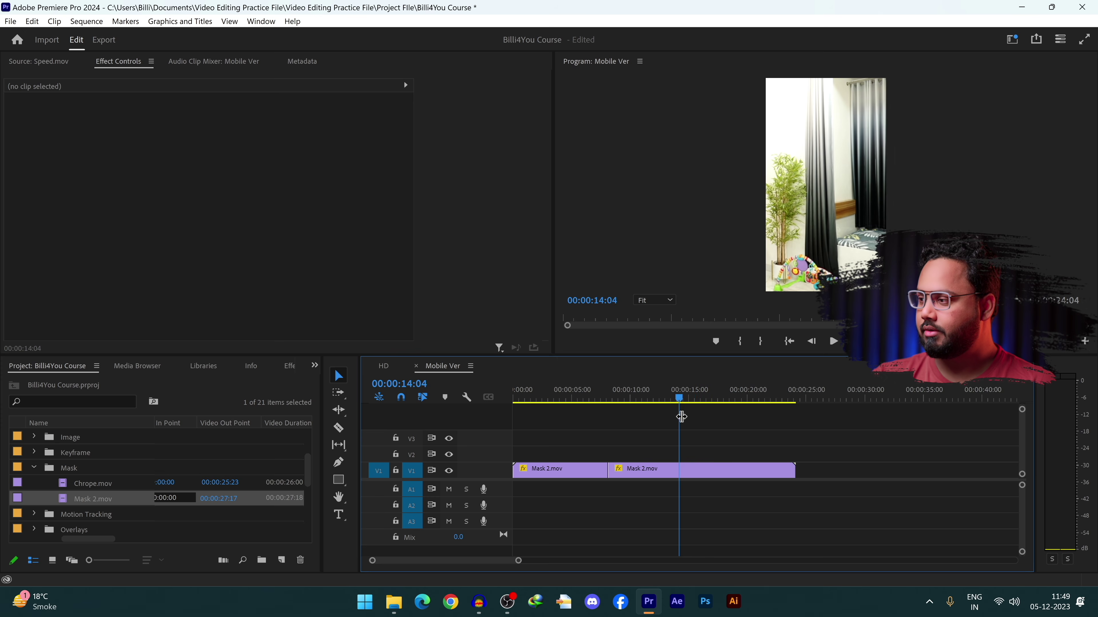
click(664, 471)
click(816, 242)
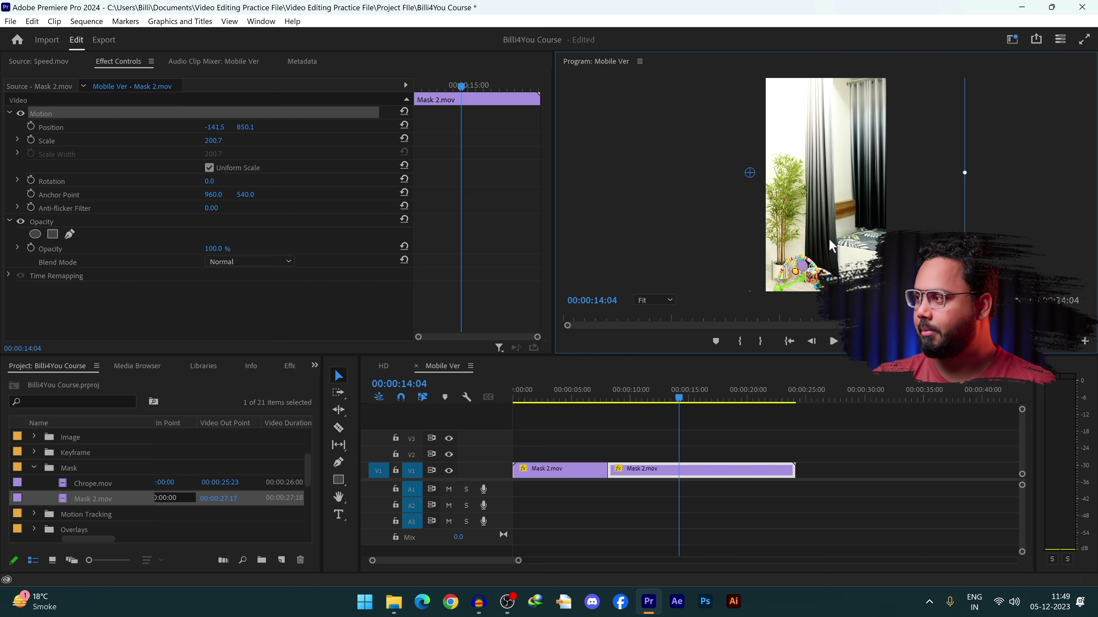
drag(821, 222, 910, 221)
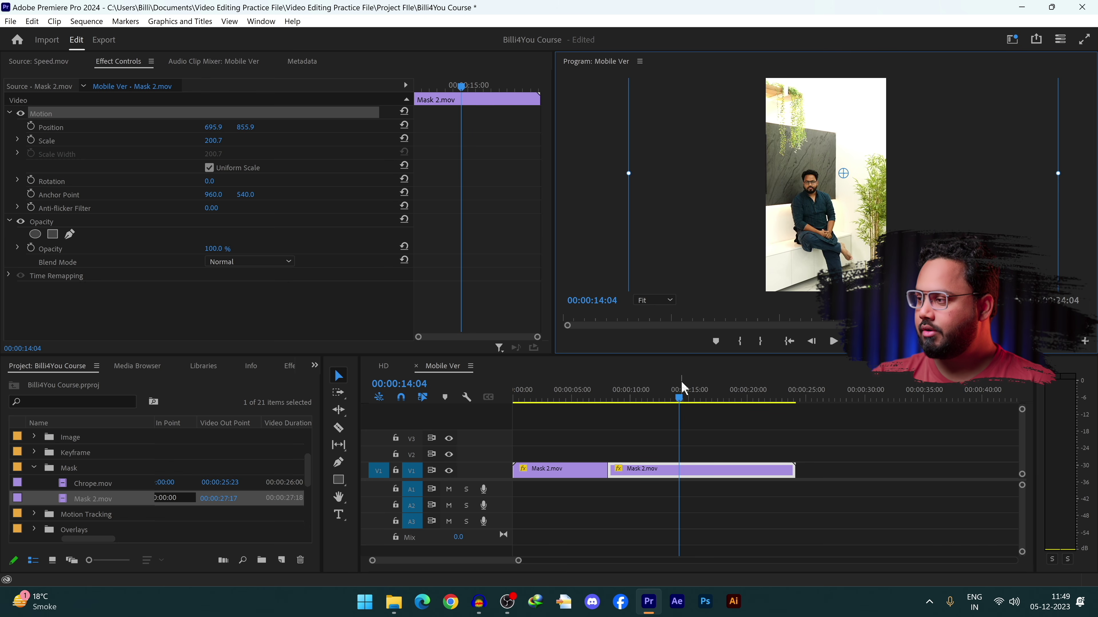
Step: Split the second Mask 2.mov segment at about 00:00:15:02
click(689, 400)
mouse_move(703, 398)
mouse_down()
mouse_move(737, 398)
mouse_move(685, 401)
mouse_up()
key(c)
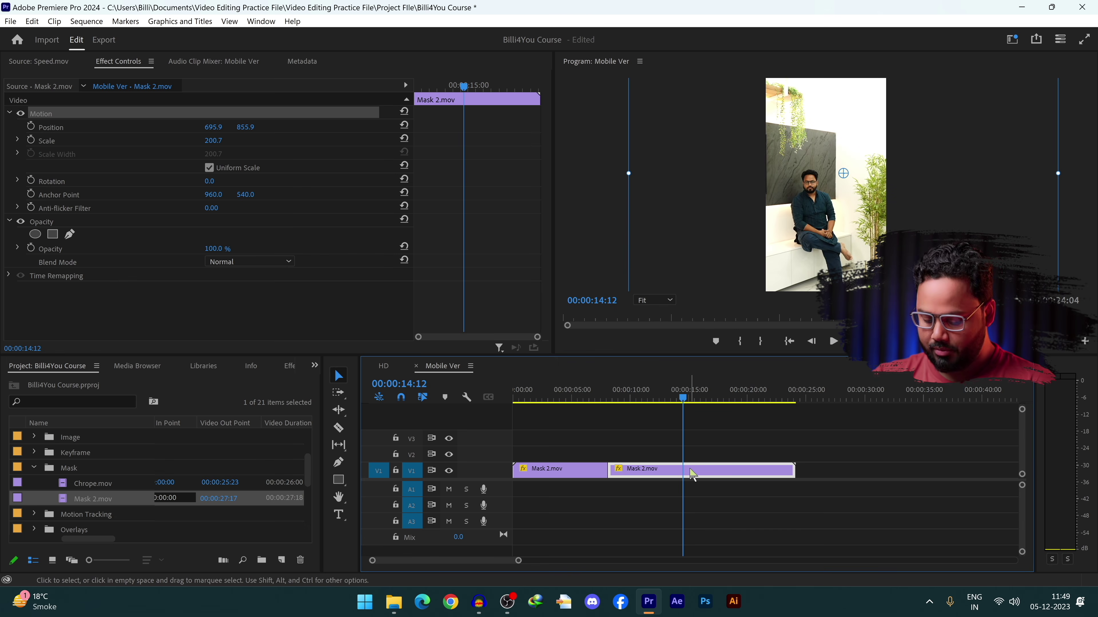
click(689, 469)
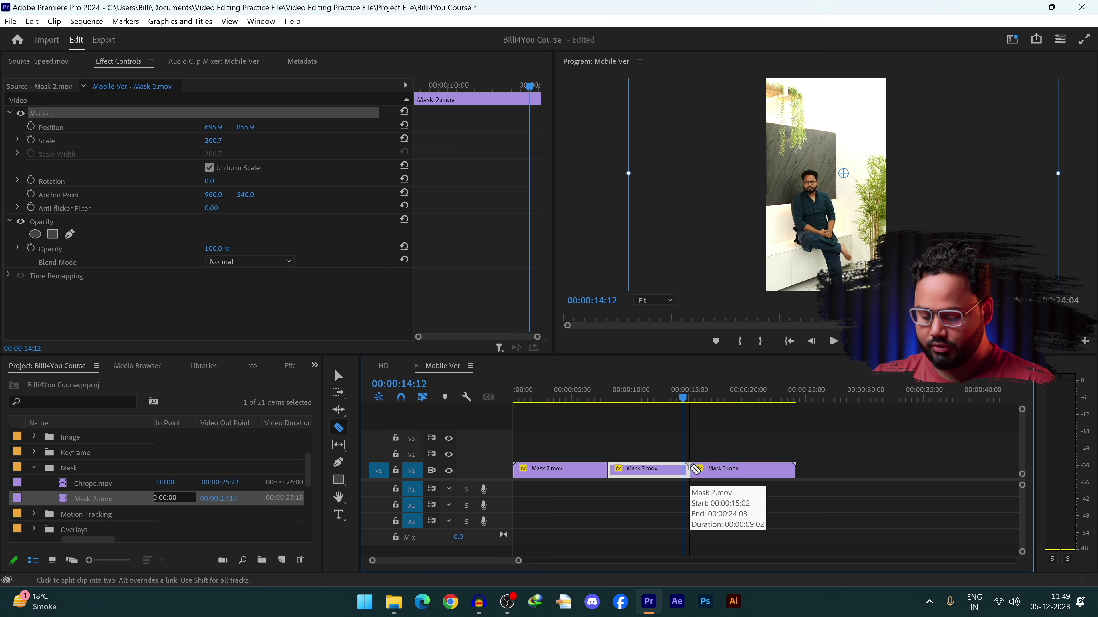
Step: Reposition the third Mask 2.mov segment to about 1348.6, 850.1 and return the playhead to 00:00:08:17
key(v)
click(702, 469)
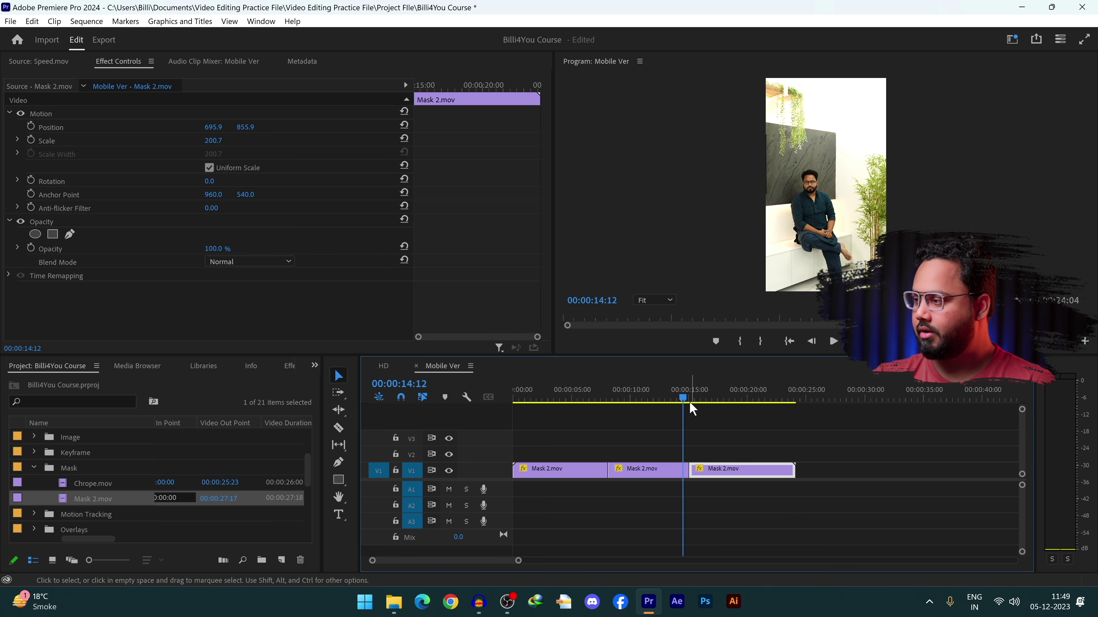
drag(691, 400, 738, 418)
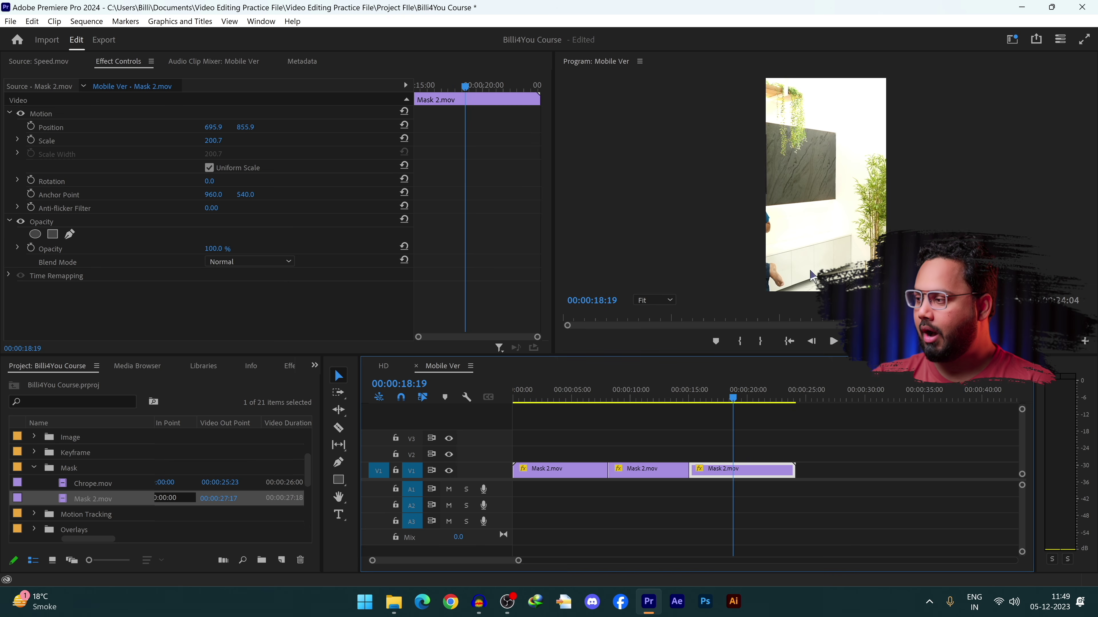
click(820, 221)
drag(804, 233, 877, 233)
click(740, 393)
drag(740, 394, 599, 443)
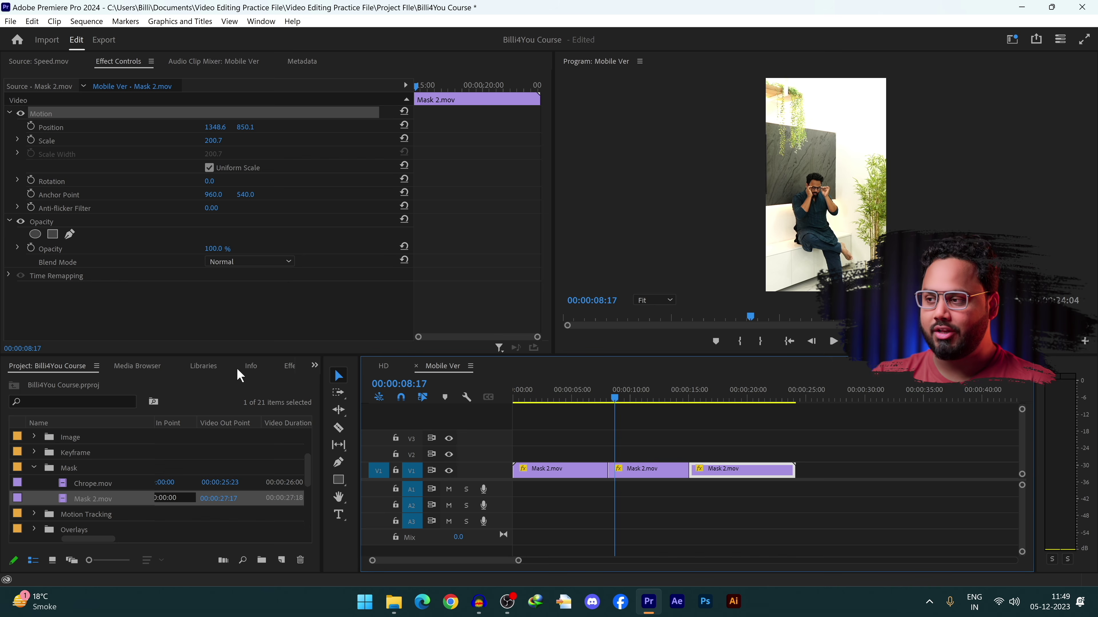
Step: Bring up the Effects panel for browsing the available effects and transitions
click(314, 366)
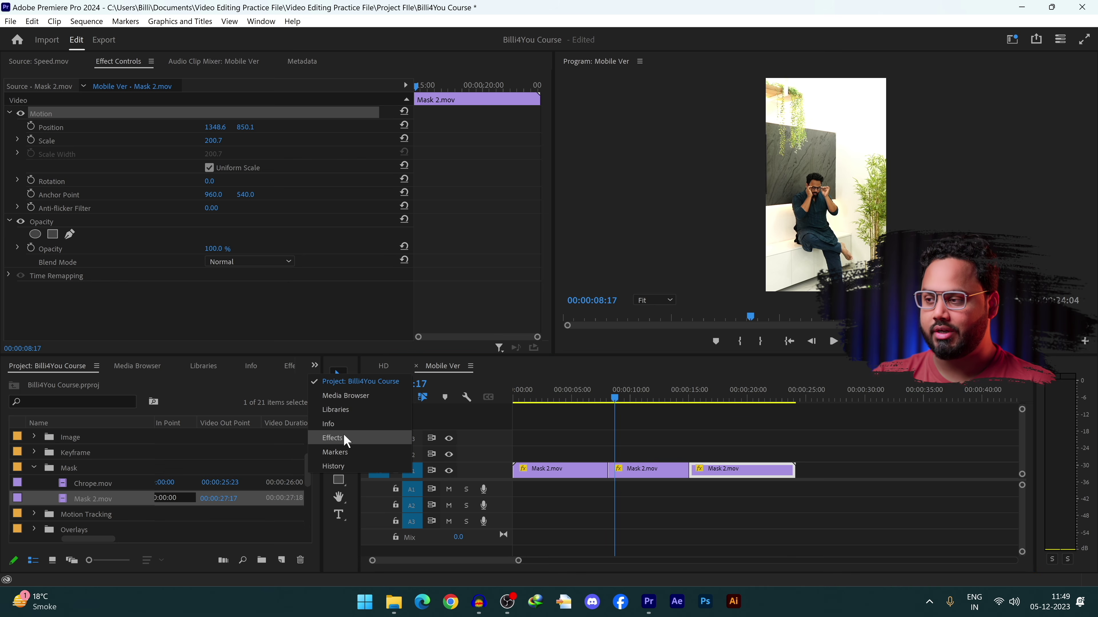
click(332, 438)
click(261, 22)
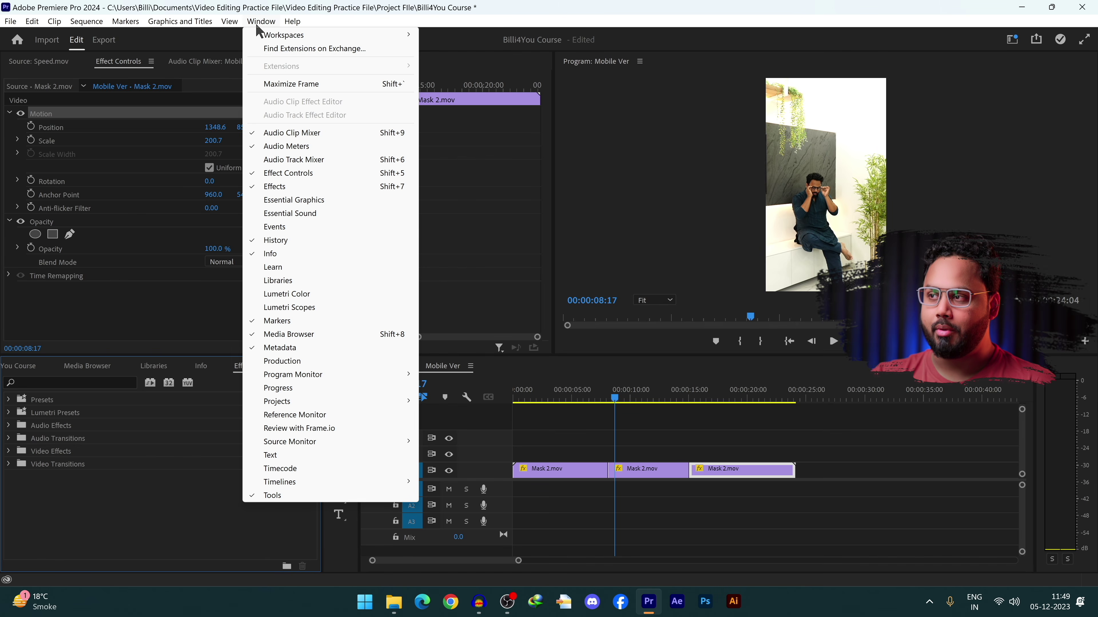
click(302, 190)
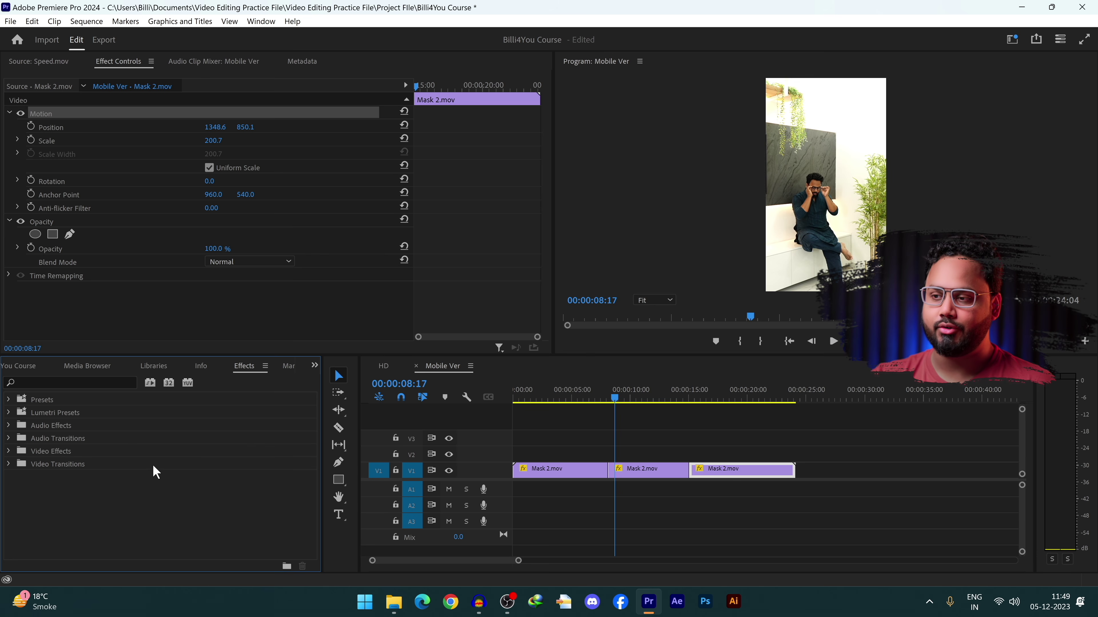
Step: Apply the Cross Dissolve video transition to the cut between the first and second Mask 2.mov segments
click(8, 464)
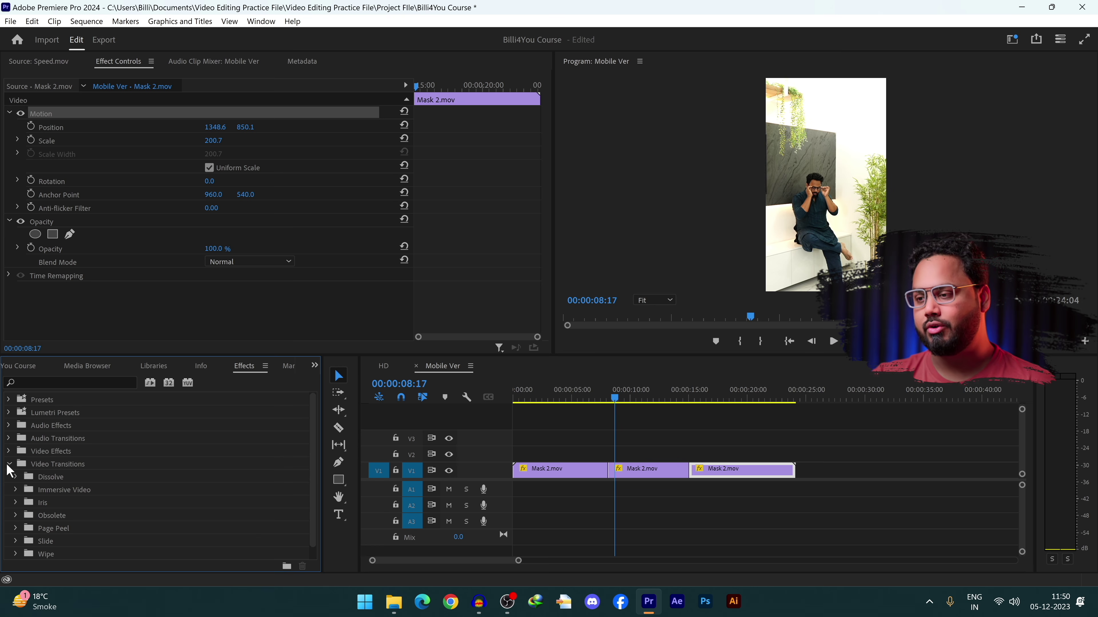
scroll(209, 462, down, 1)
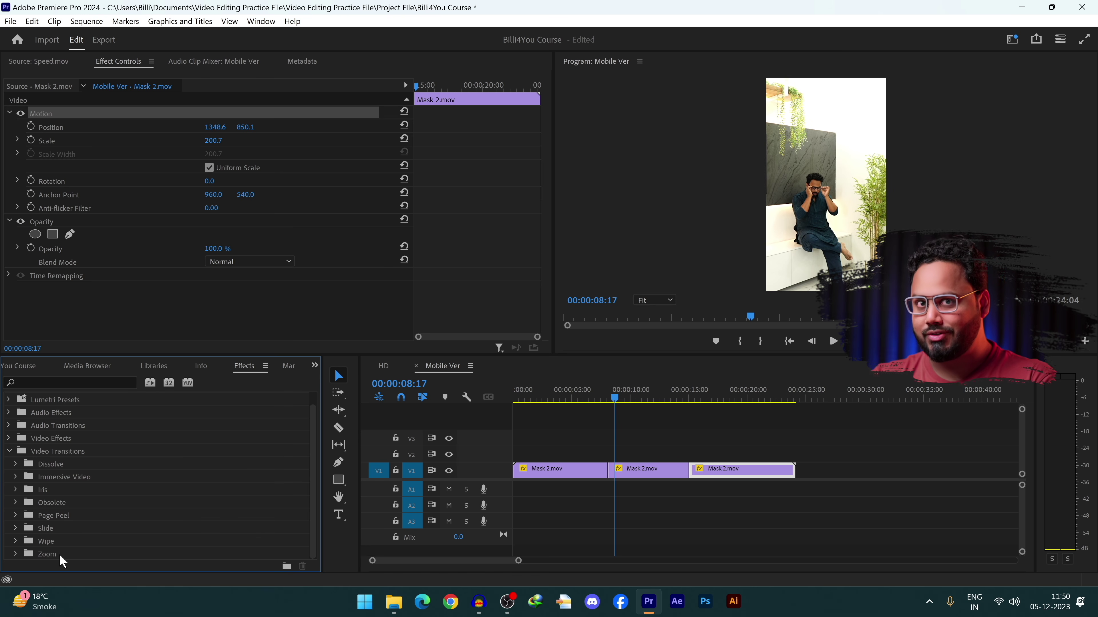
click(16, 465)
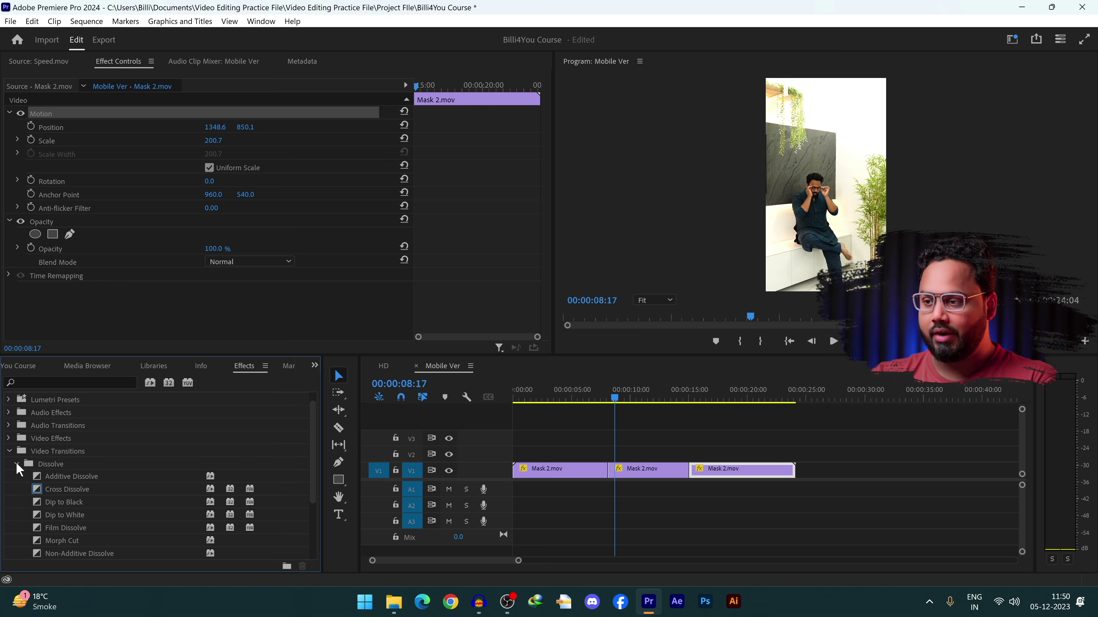
click(113, 493)
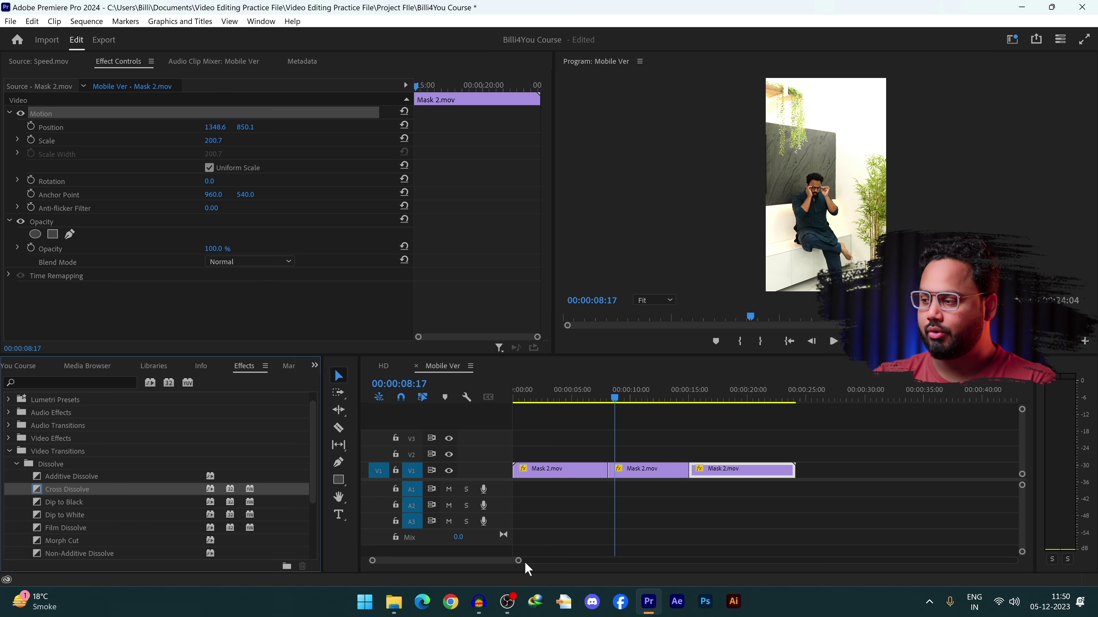
drag(517, 563, 418, 561)
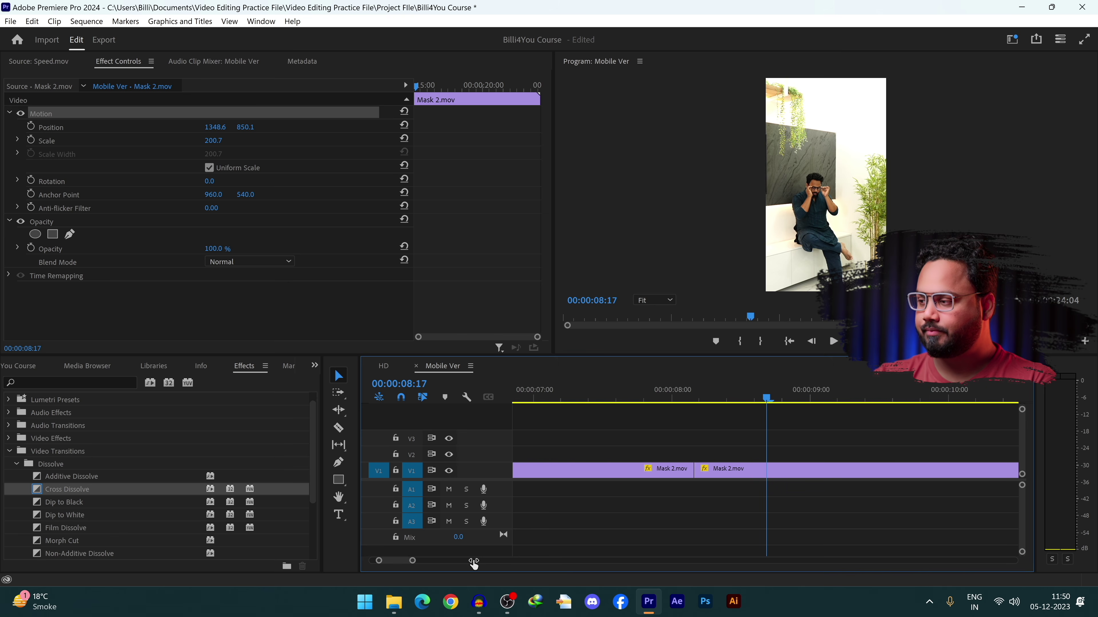
drag(69, 489, 712, 472)
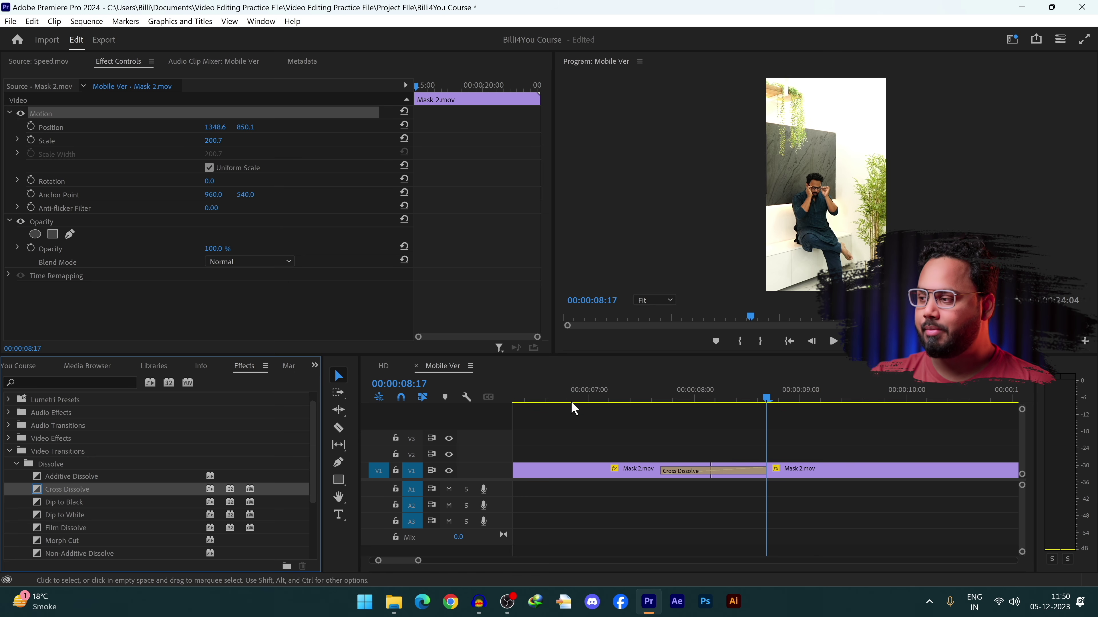
Step: Play through the Cross Dissolve between the first two segments several times and look over the other Dissolve transitions
click(577, 396)
key(space)
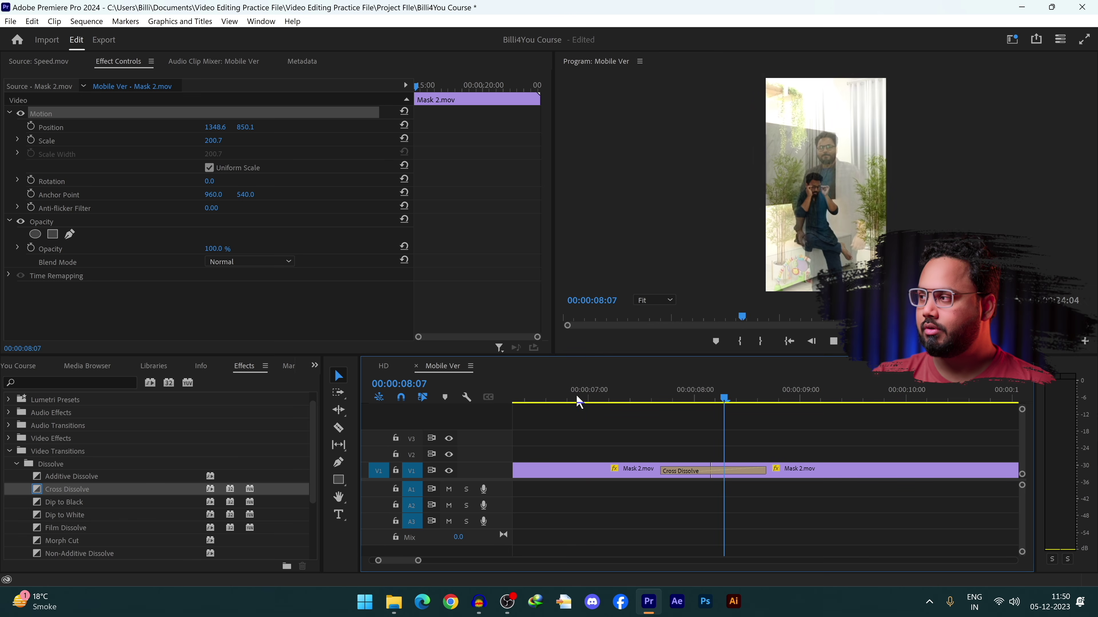
key(space)
drag(736, 404, 630, 407)
key(space)
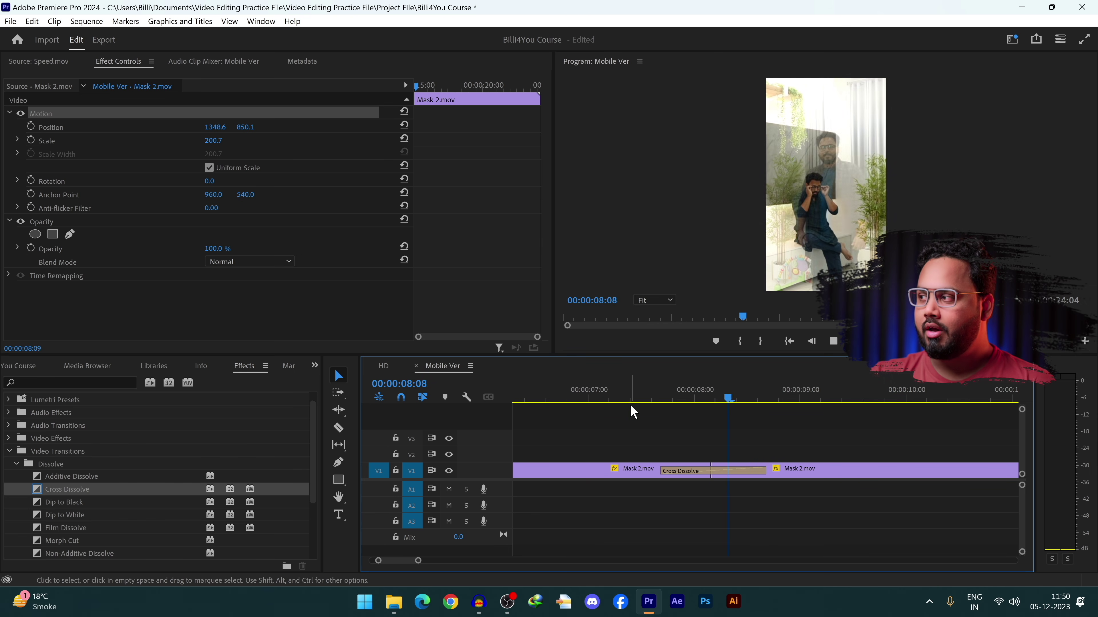
key(space)
scroll(107, 491, down, 2)
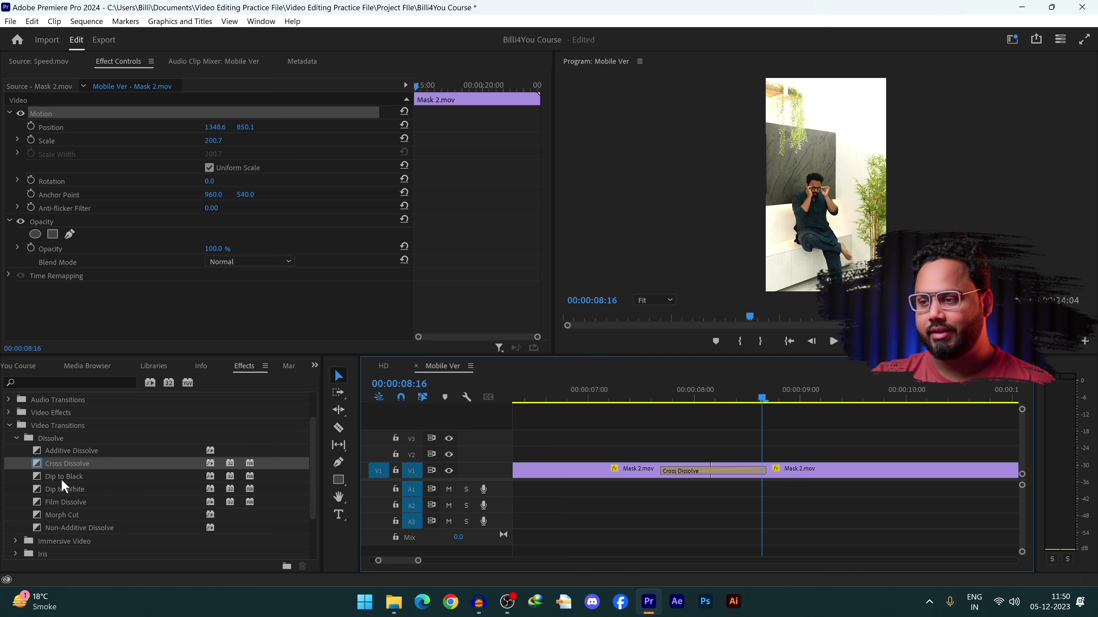
scroll(135, 469, down, 4)
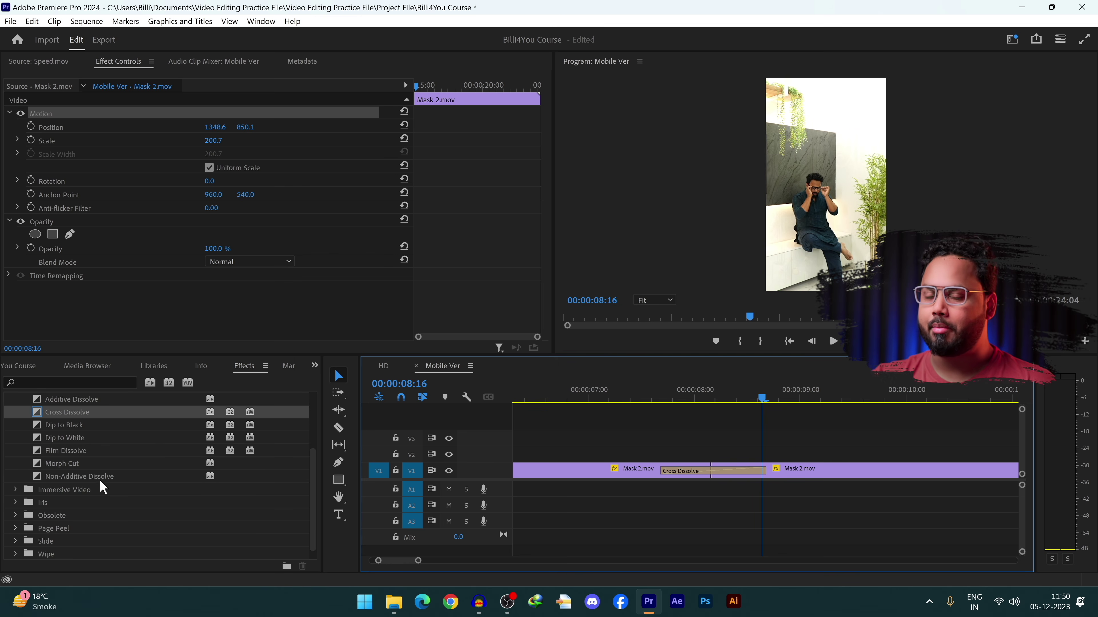
click(656, 400)
key(space)
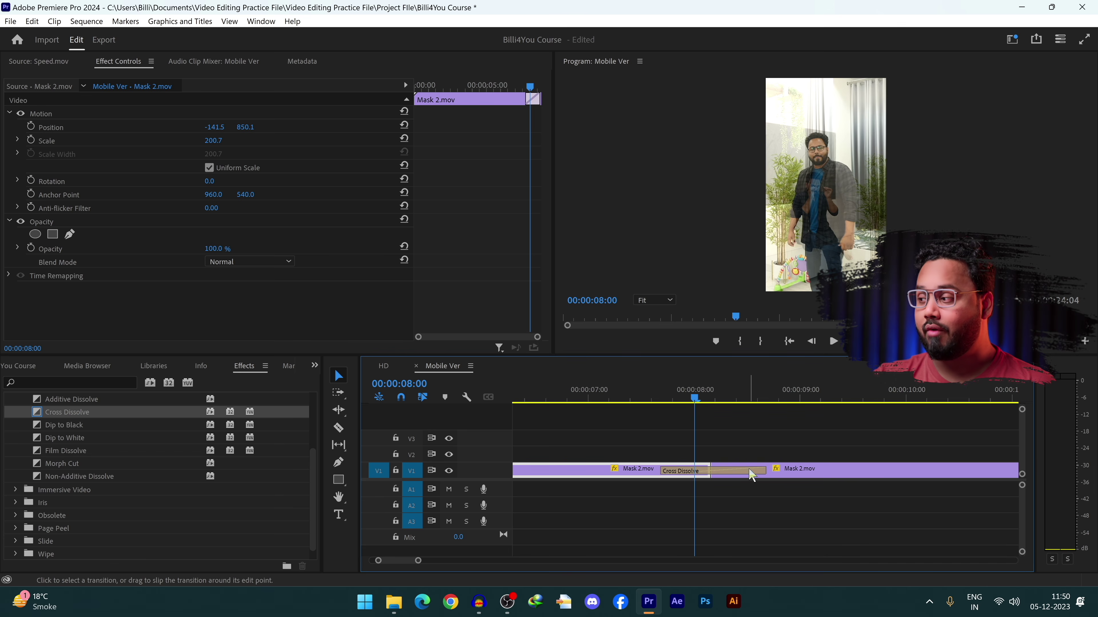
Step: Lengthen the Cross Dissolve to 00:00:02:15 and play it back
click(750, 474)
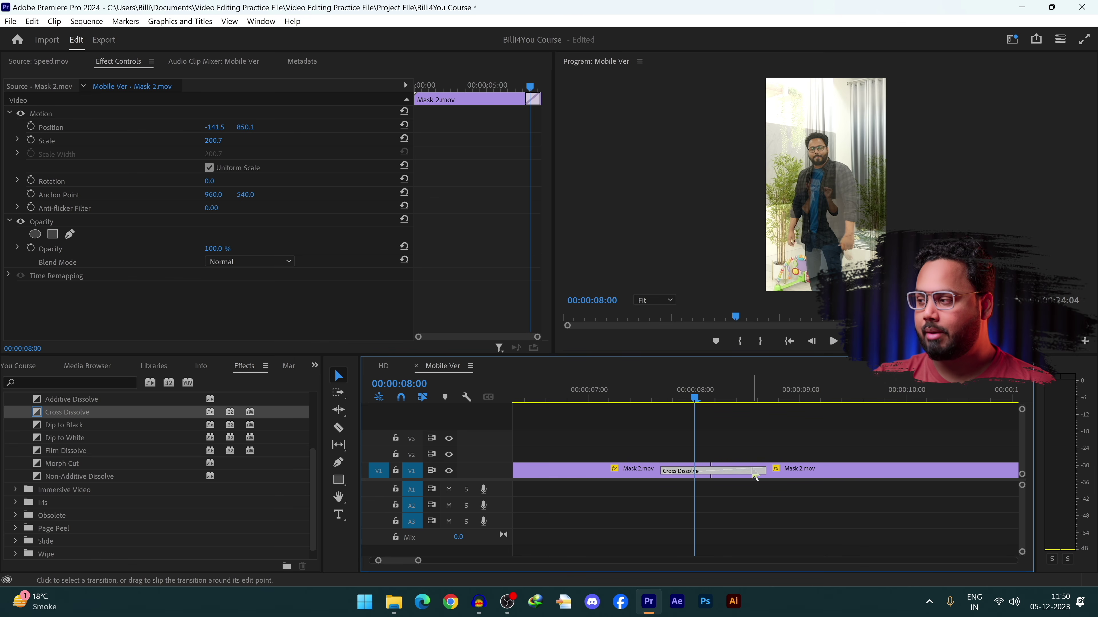
drag(766, 472, 851, 468)
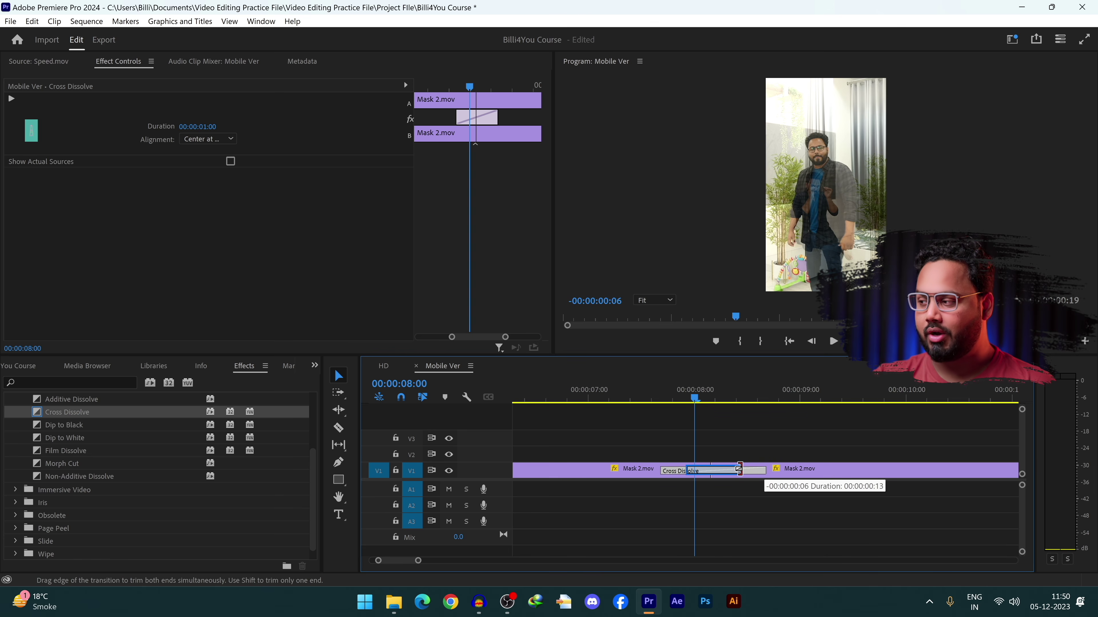
click(558, 398)
key(space)
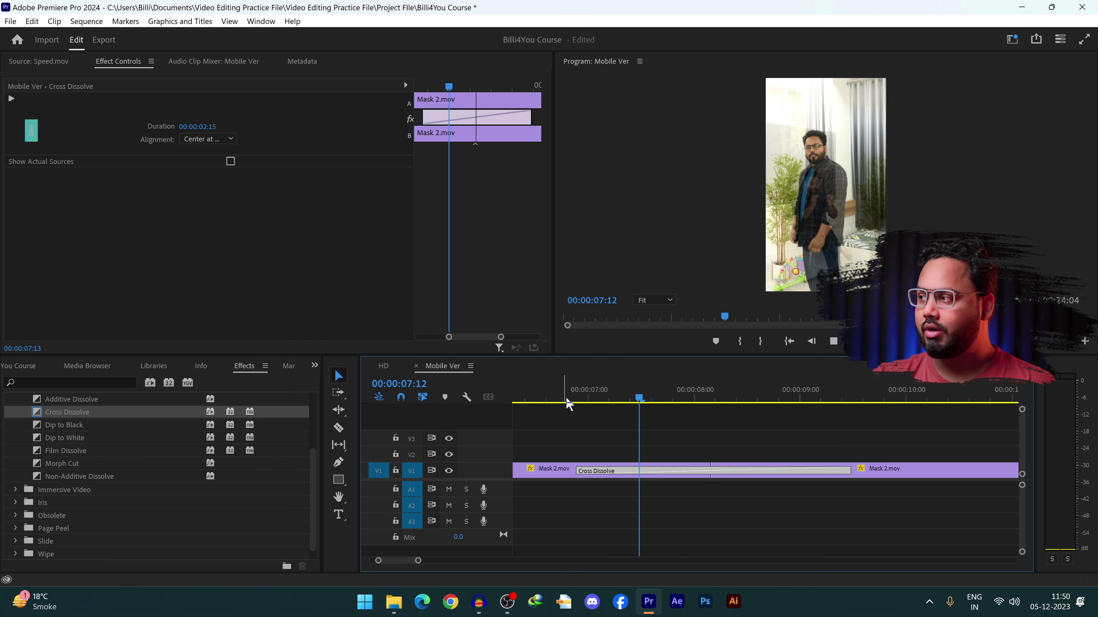
key(space)
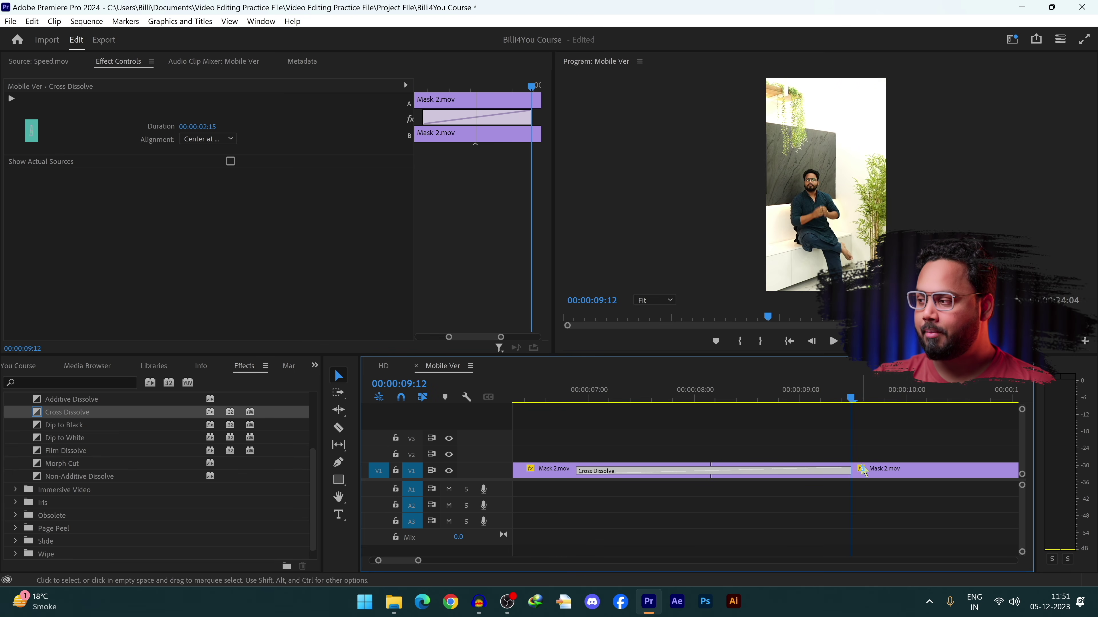
Step: Shorten the Cross Dissolve to 00:00:00:11 and play it back
drag(849, 470, 730, 476)
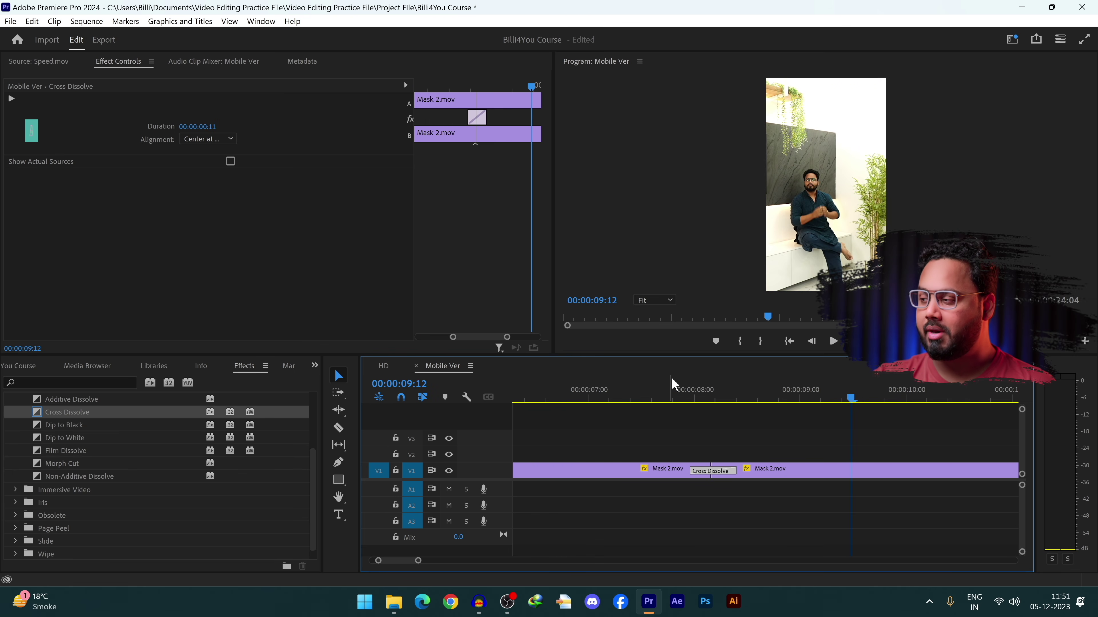
click(675, 385)
key(space)
key(space)
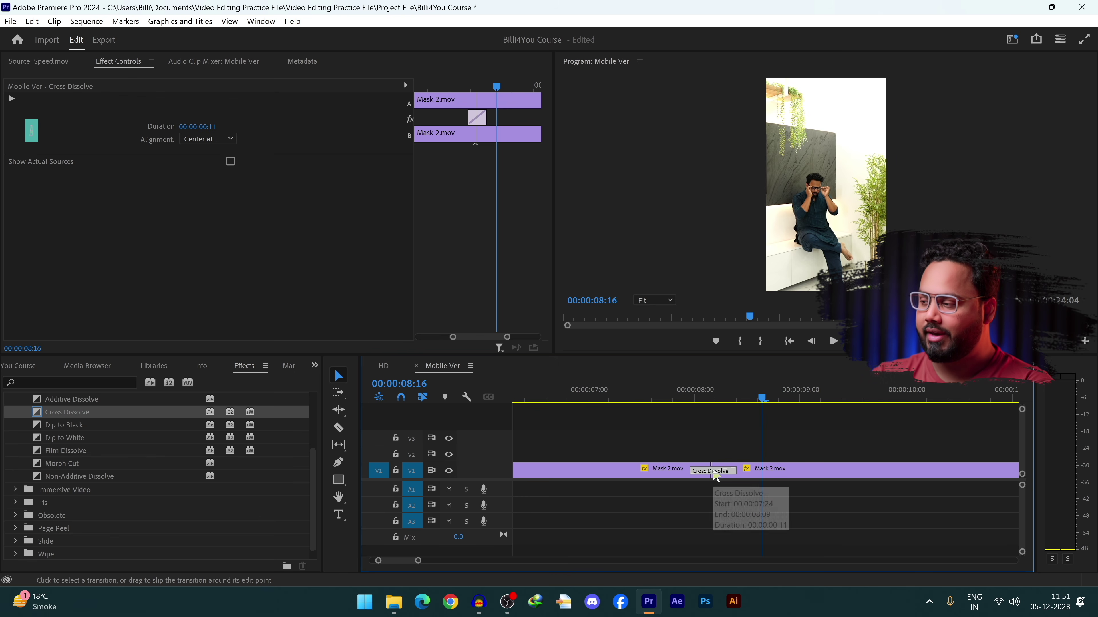
Step: Delete the shortened Cross Dissolve and apply a fresh Cross Dissolve to the same cut
key(Delete)
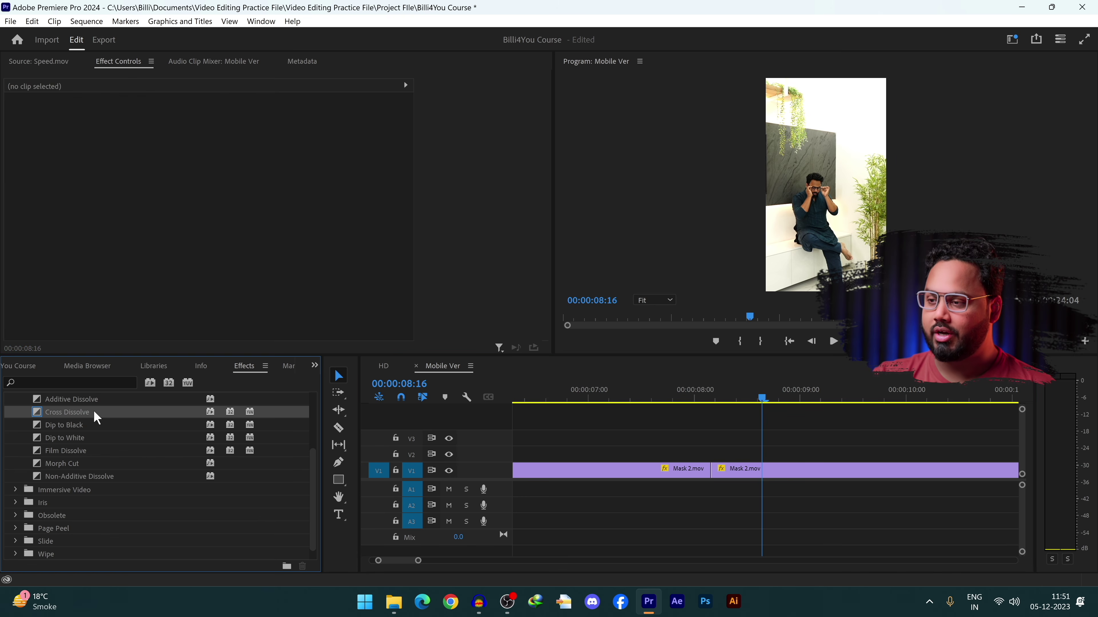
drag(94, 411, 715, 476)
Step: Replace the Cross Dissolve with a Film Dissolve on the same cut and play it back
click(107, 456)
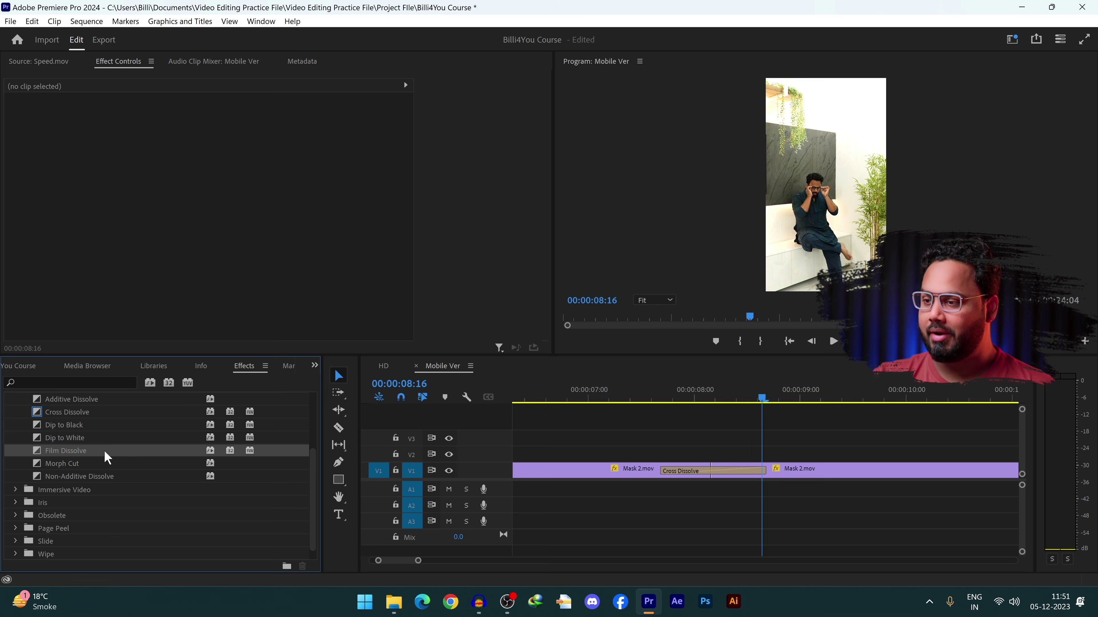
drag(687, 470, 687, 470)
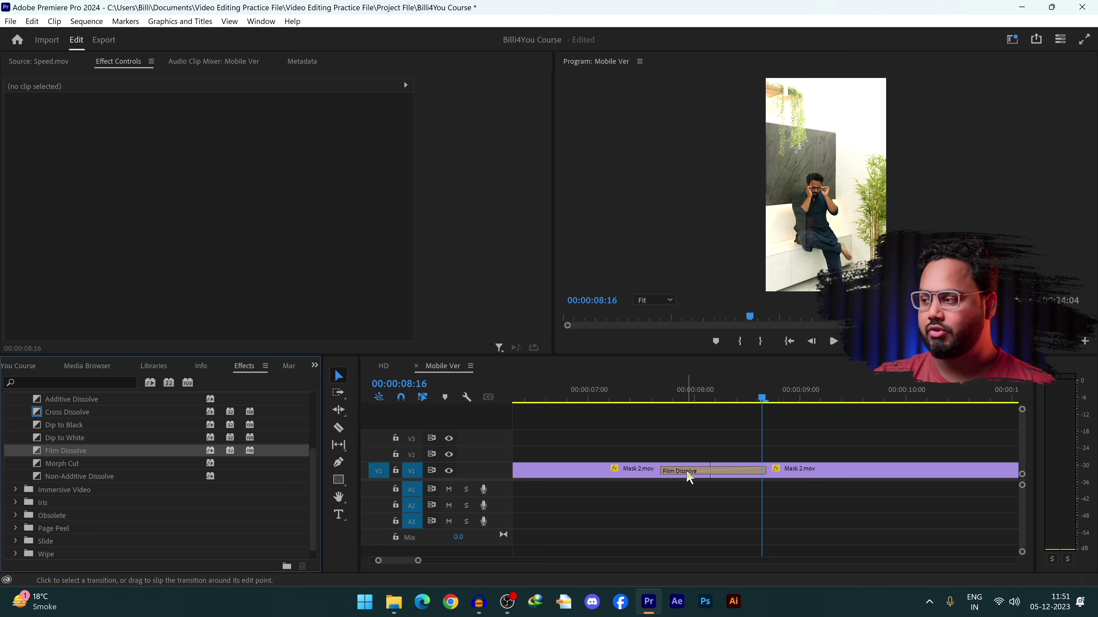
click(649, 395)
key(space)
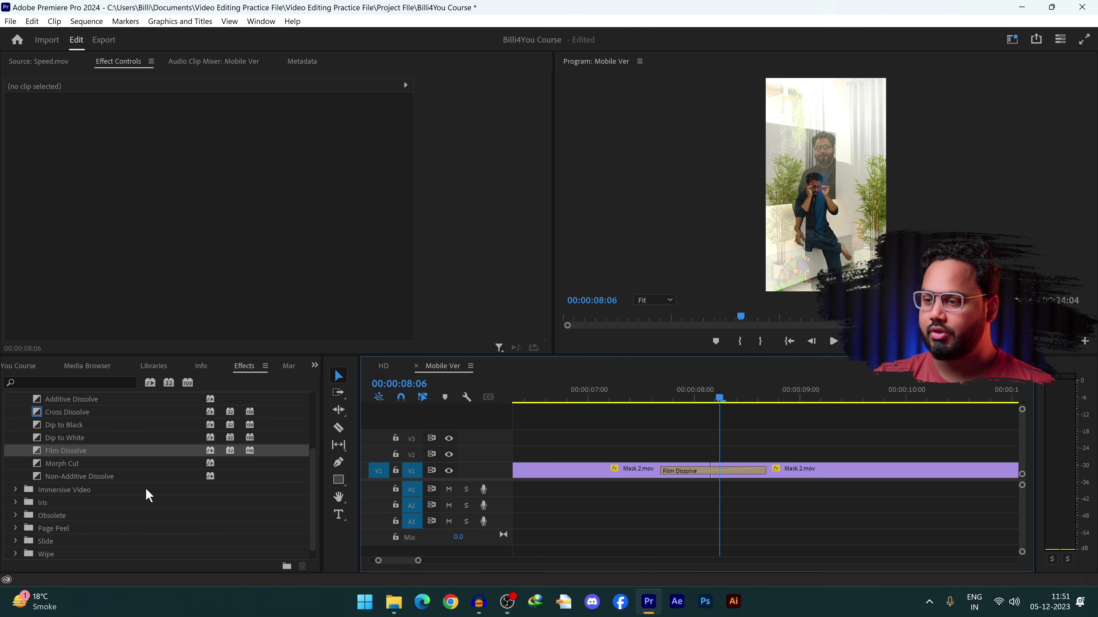
Step: Replace the Film Dissolve with the Cross Zoom transition from the Zoom group and play it back
scroll(35, 549, down, 1)
click(16, 554)
scroll(143, 528, down, 1)
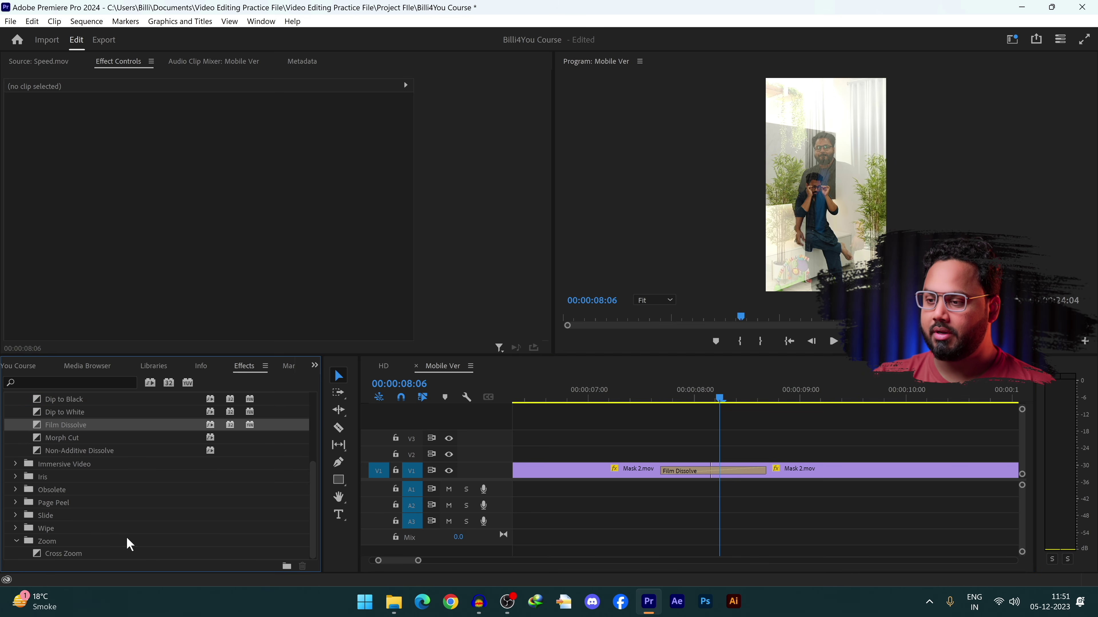
drag(92, 554, 692, 487)
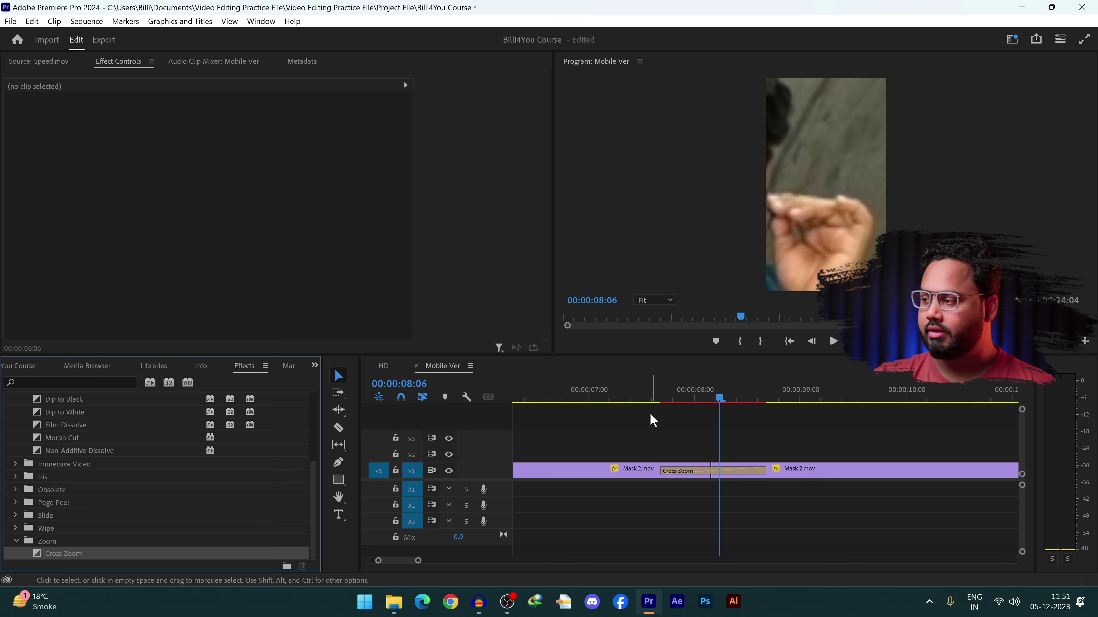
click(649, 383)
key(space)
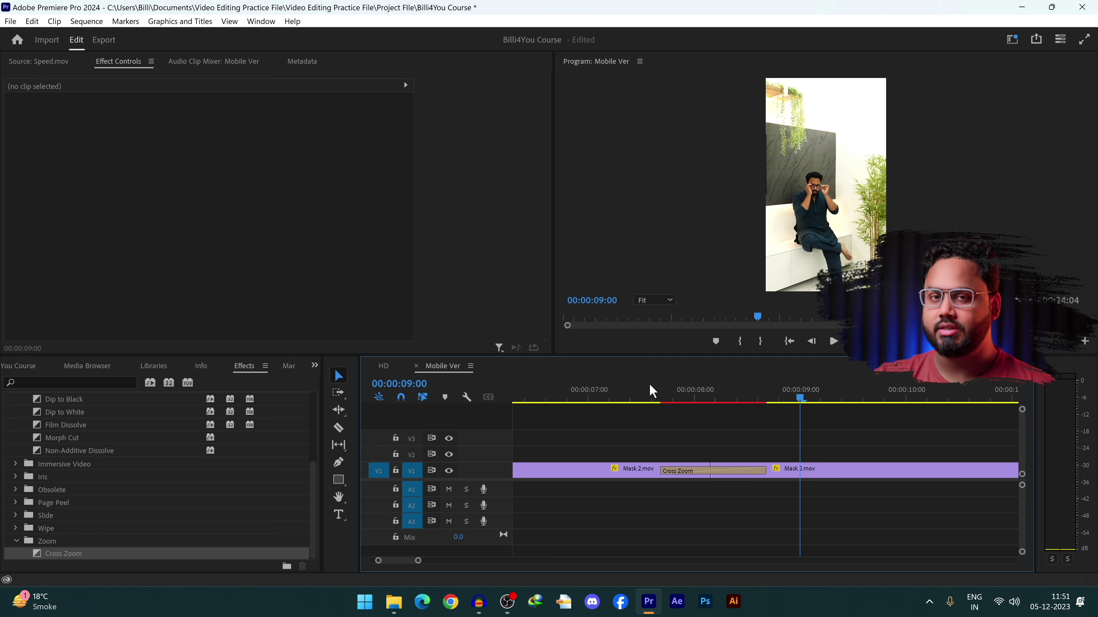
Step: Review the Cross Zoom transition's settings and delete it from the cut between the first two segments
click(684, 473)
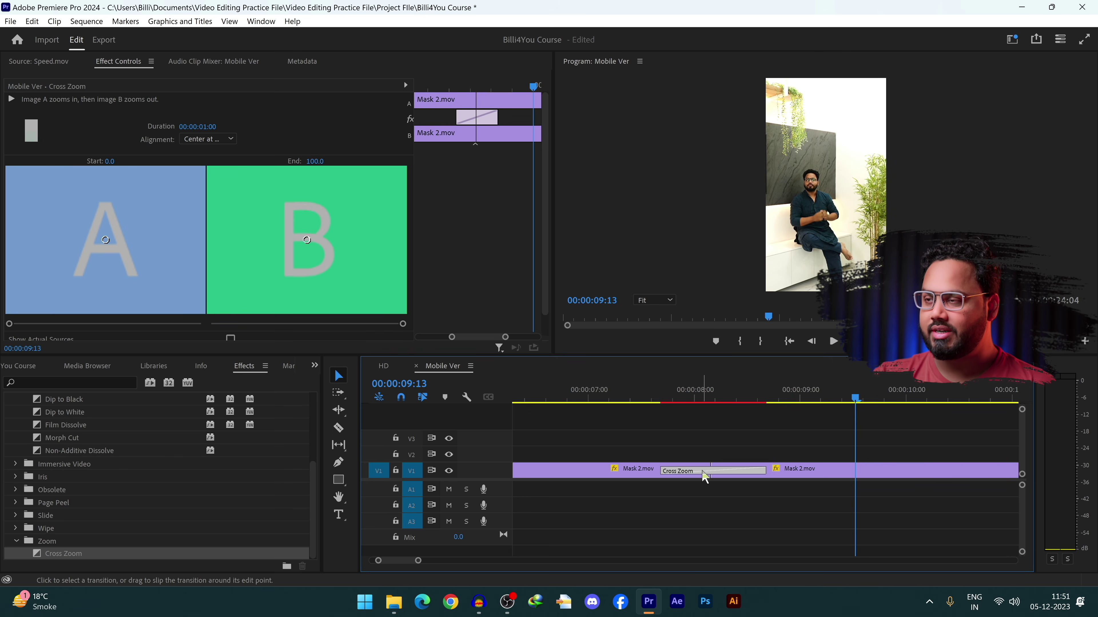
scroll(181, 210, down, 2)
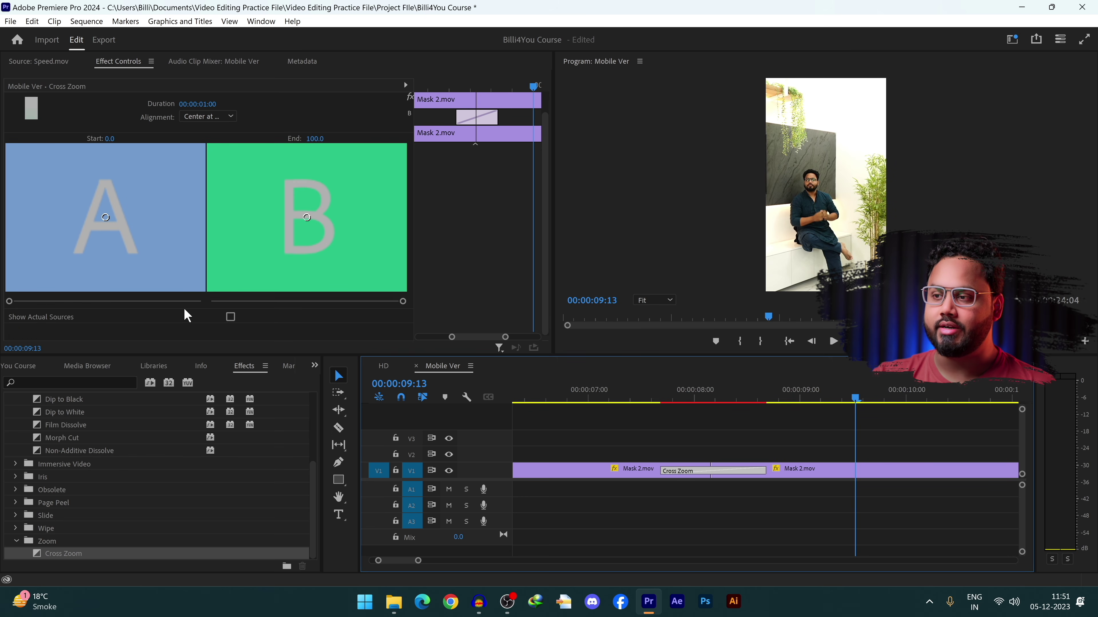
click(483, 126)
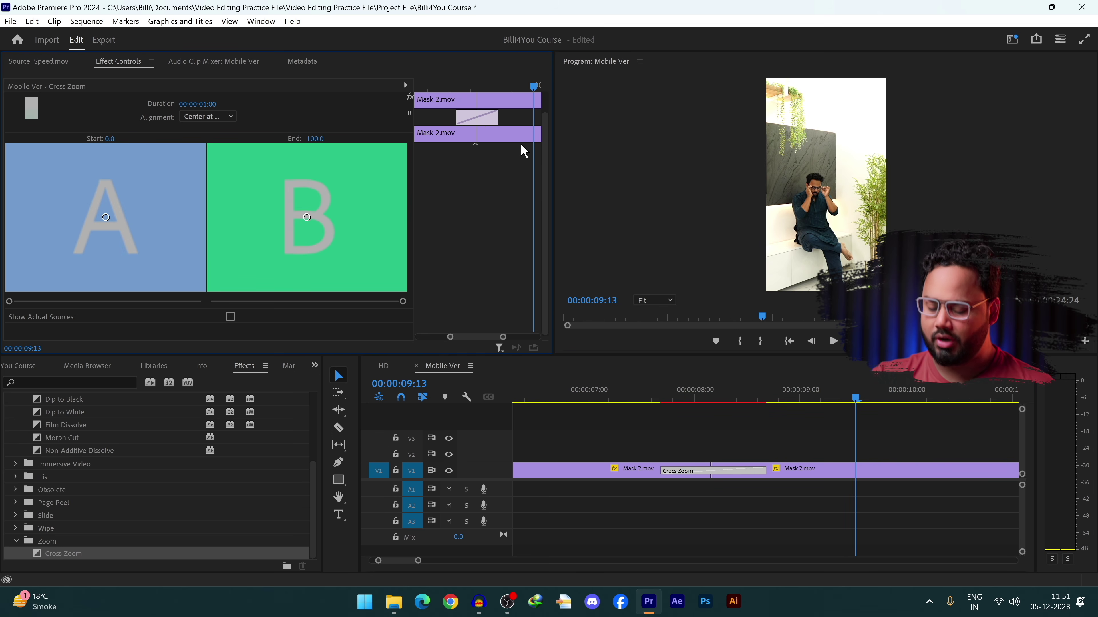
click(715, 475)
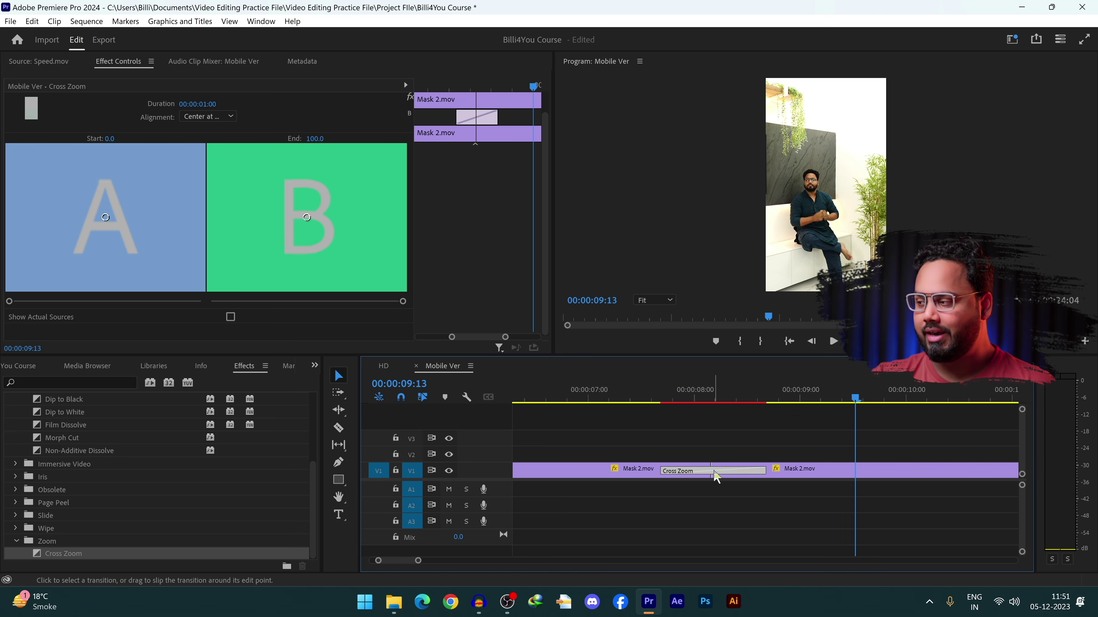
key(Delete)
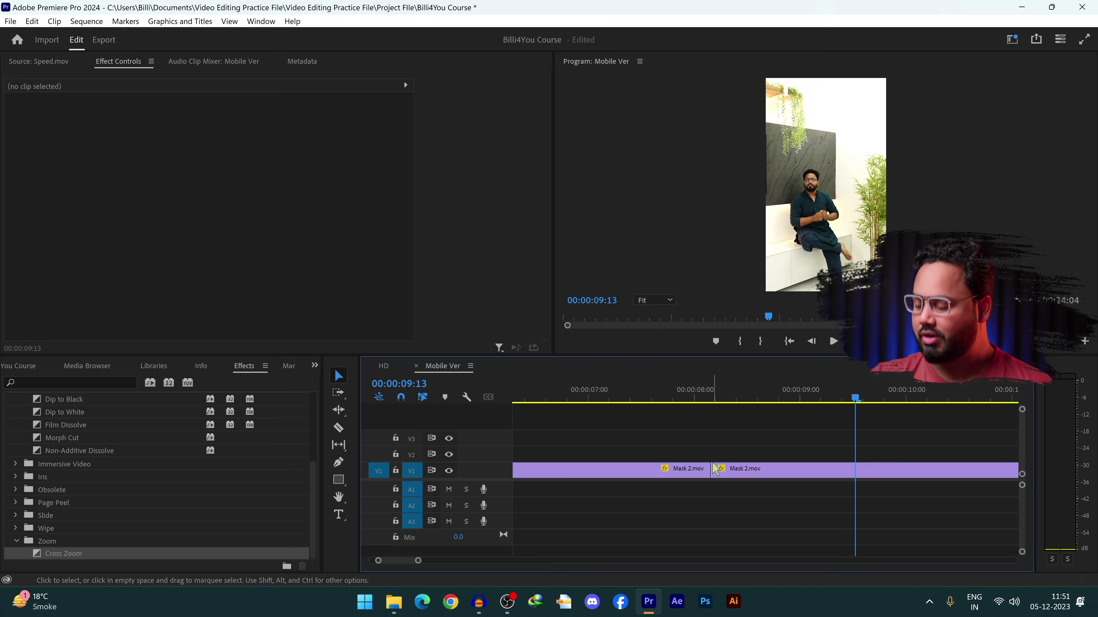
Step: Increase the height of the video tracks and collapse the Video Transitions folder
key(ctrl+minus)
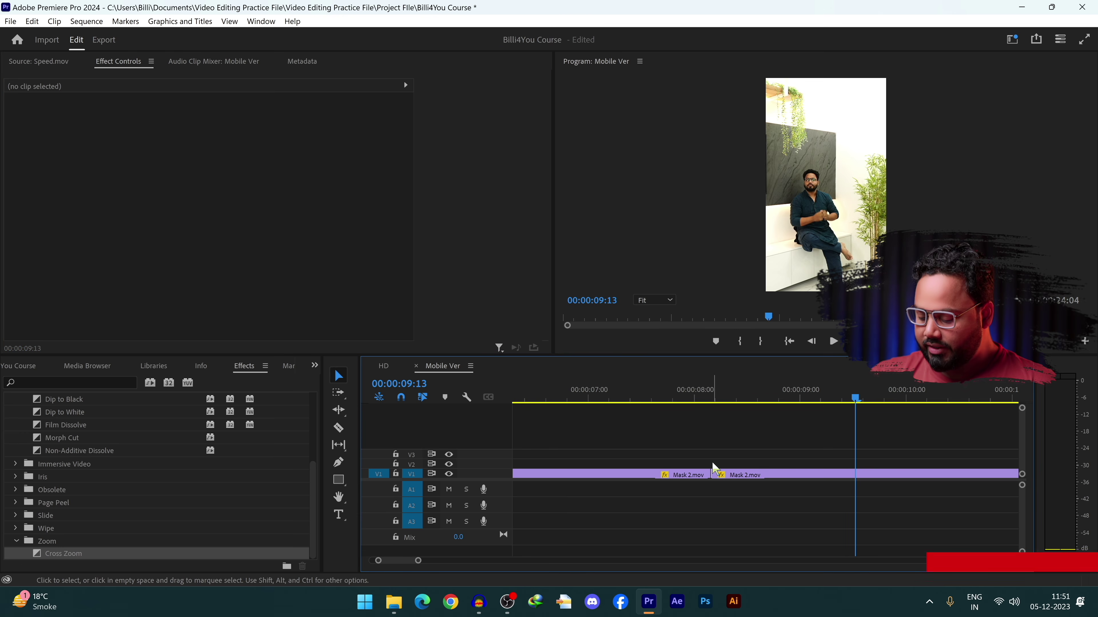
key(ctrl+equal)
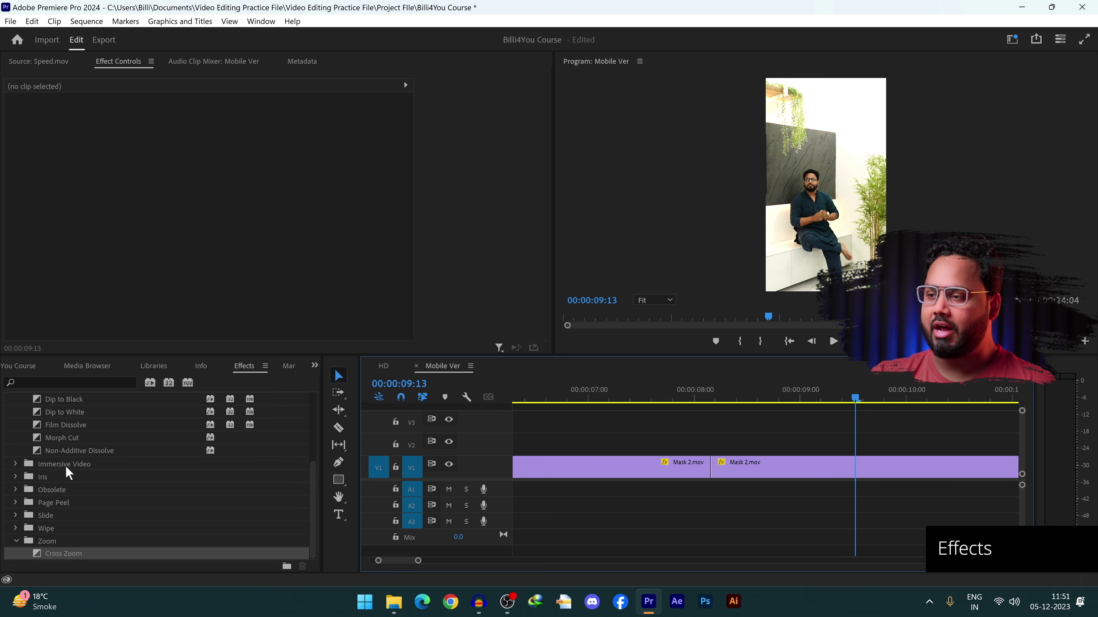
scroll(61, 454, up, 4)
click(10, 451)
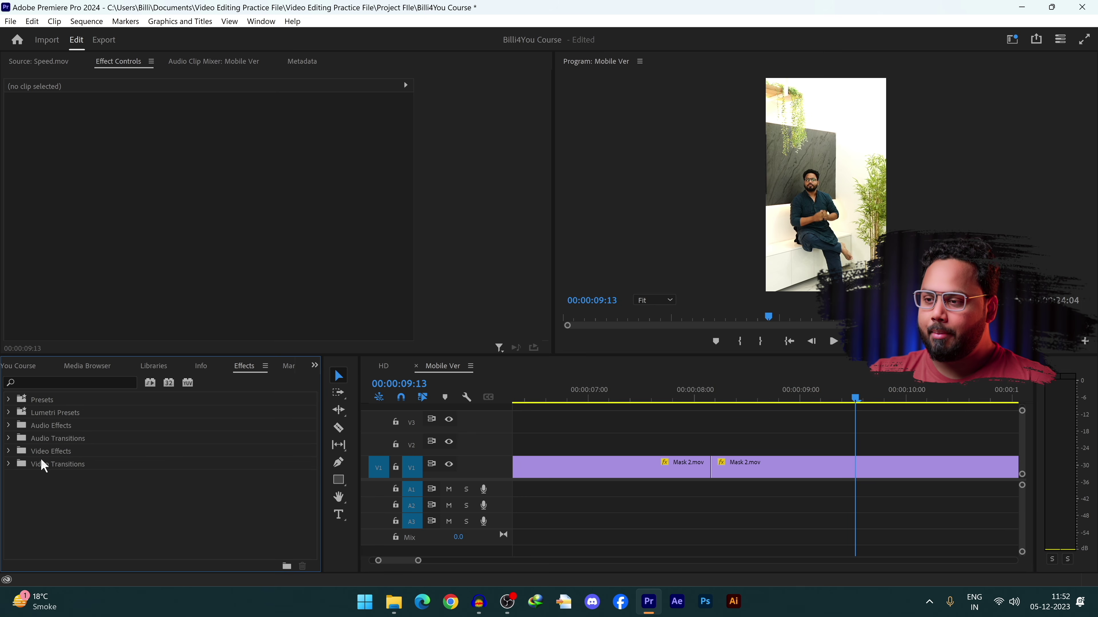
Step: Apply the Gaussian Blur effect from Blur & Sharpen to the first Mask 2.mov segment on V1
click(9, 451)
scroll(150, 479, down, 1)
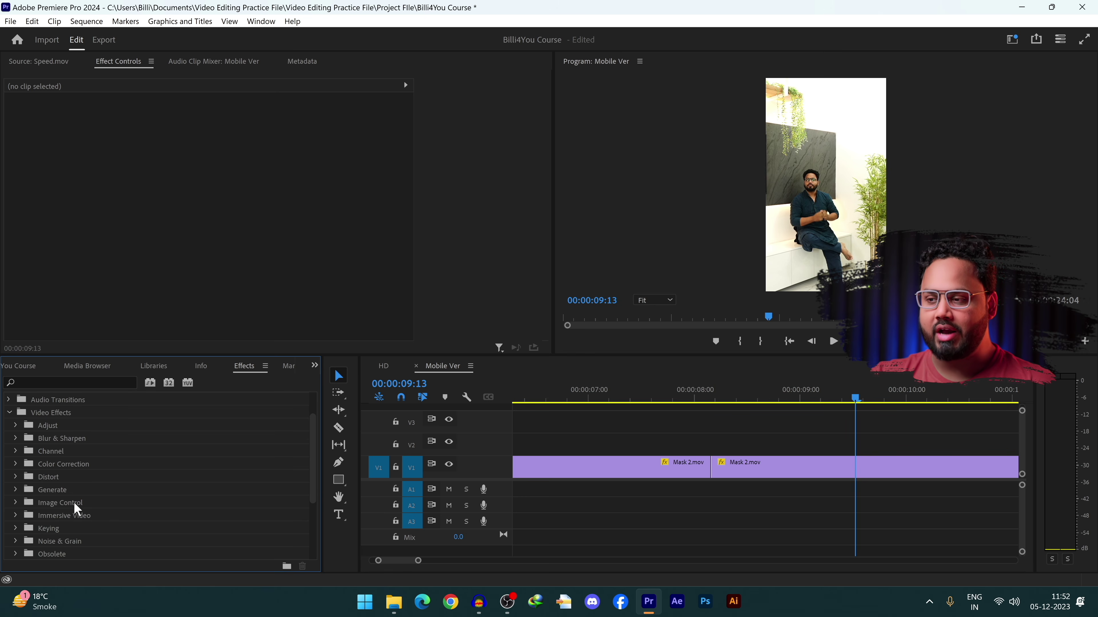
click(16, 439)
click(102, 455)
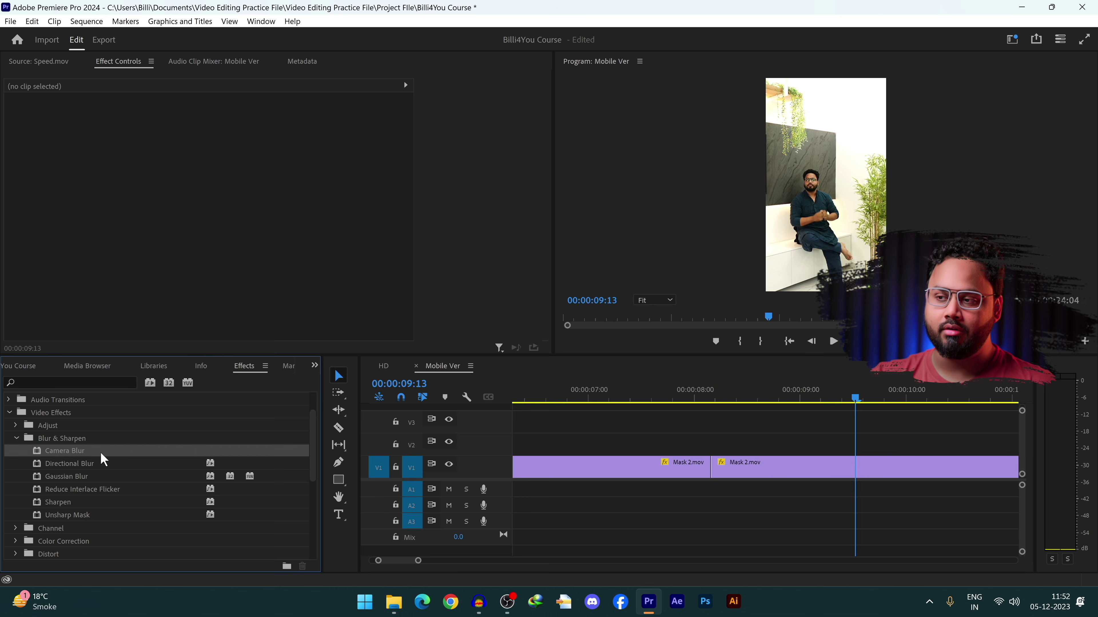
click(84, 438)
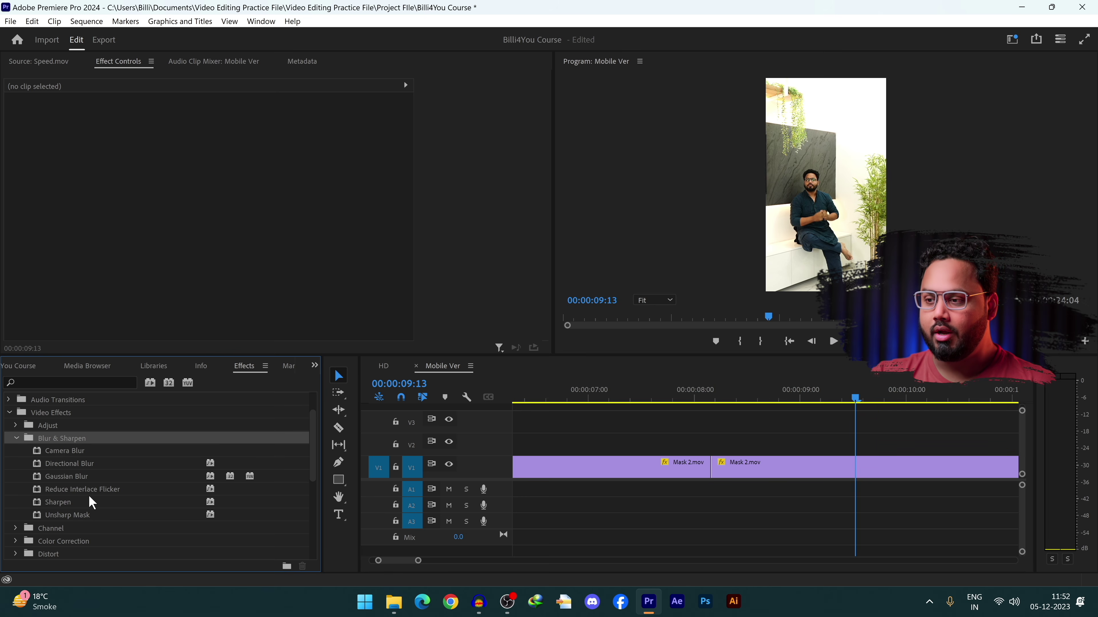
click(91, 478)
drag(637, 399, 597, 422)
drag(120, 477, 562, 471)
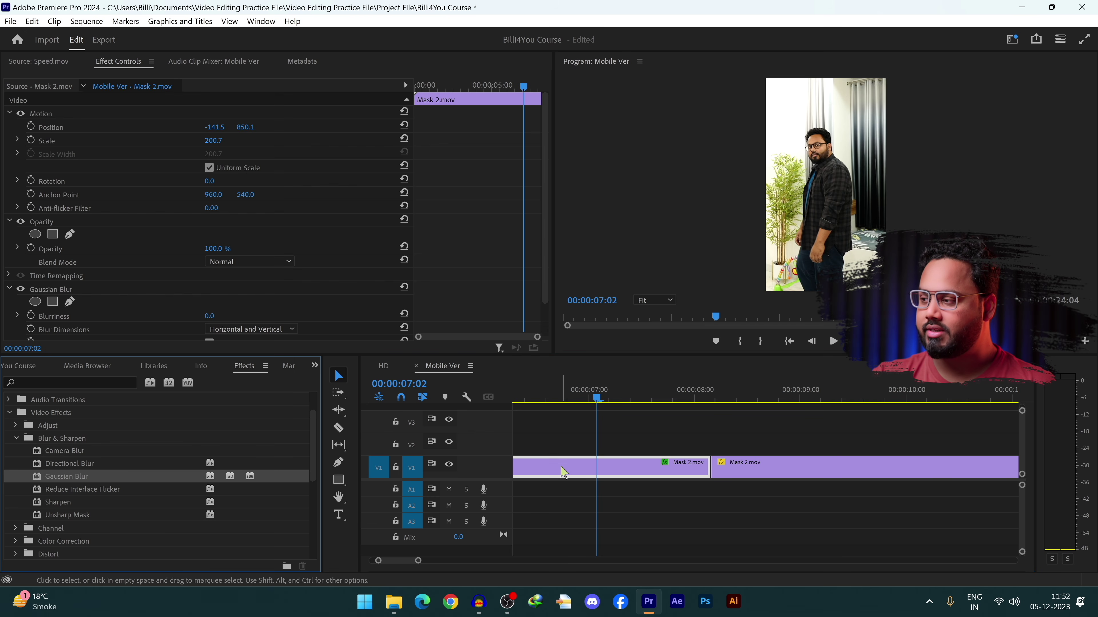
Step: Set the Gaussian Blur's Blurriness to 27.0 with the playhead at 00:00:07:00
click(589, 397)
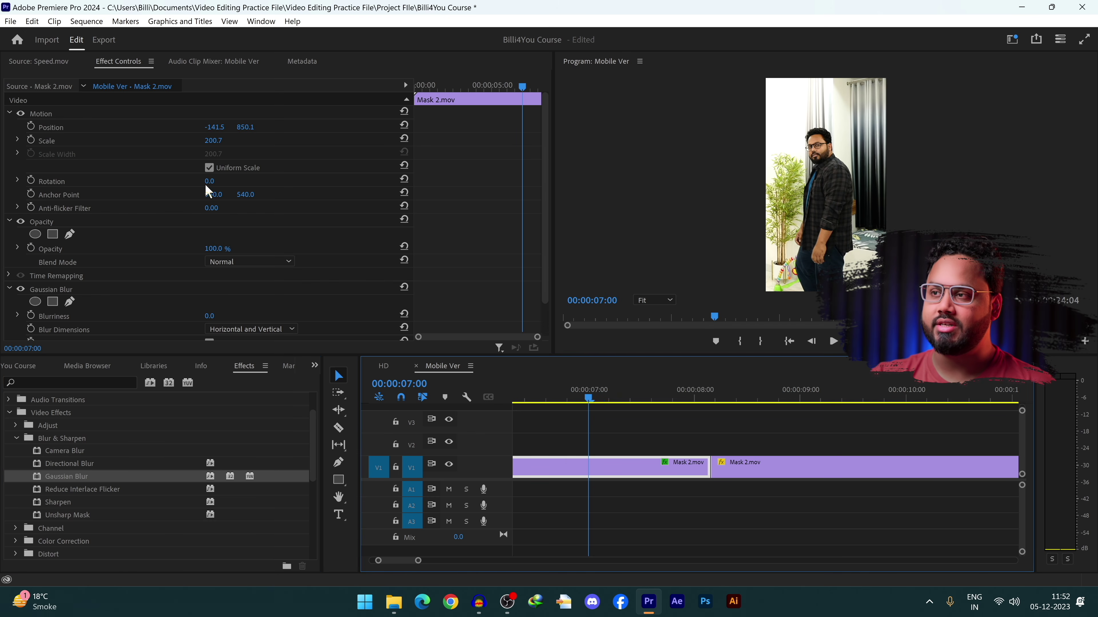
scroll(117, 216, down, 2)
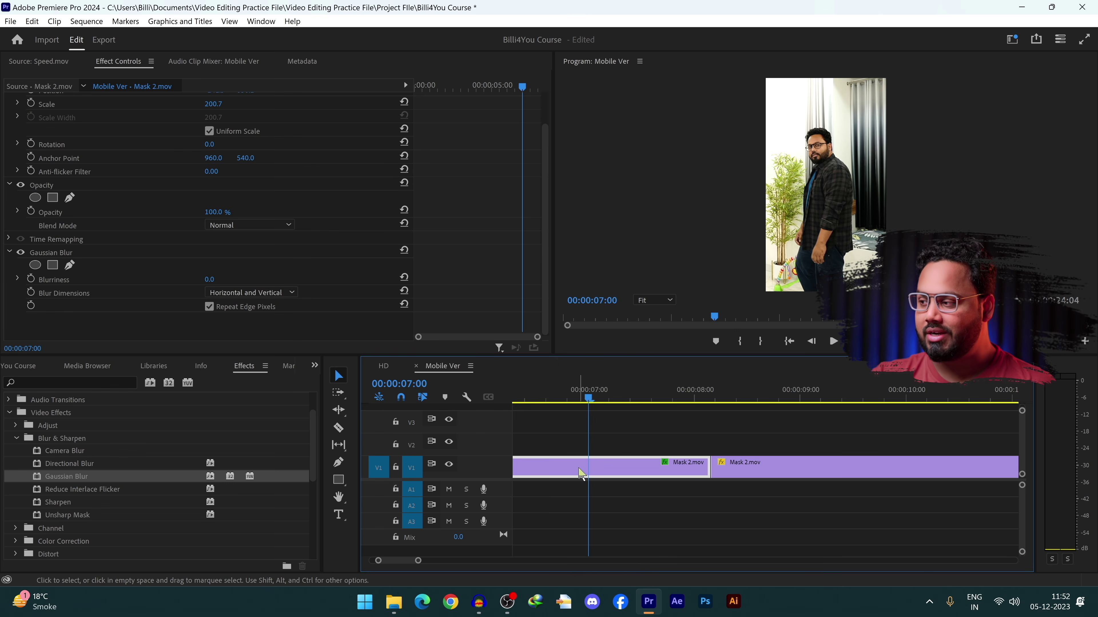
click(55, 256)
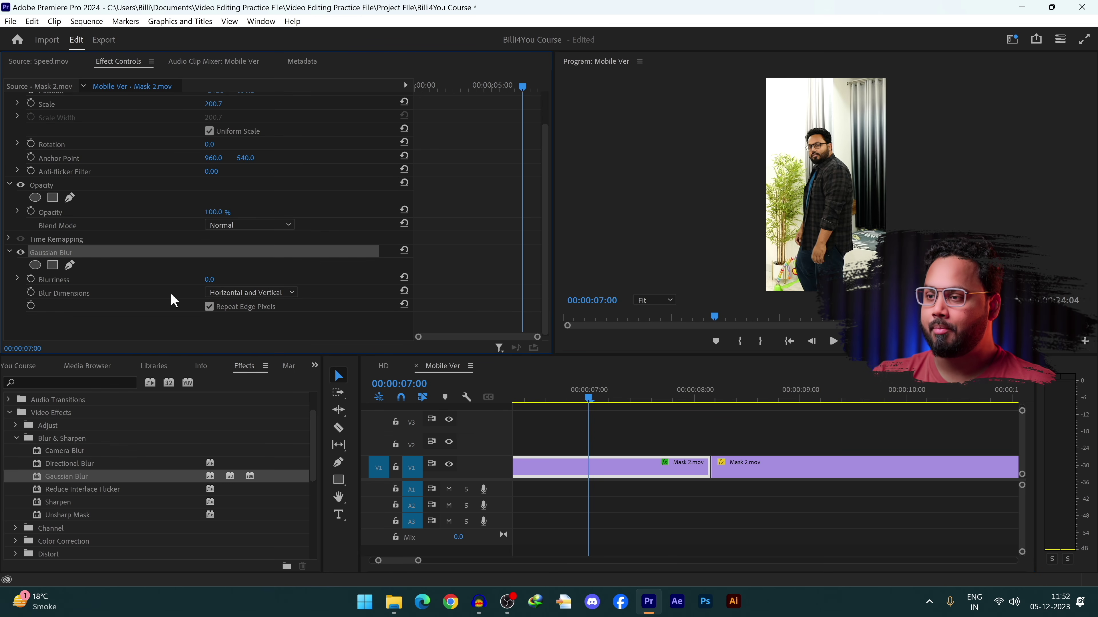
drag(209, 284, 210, 286)
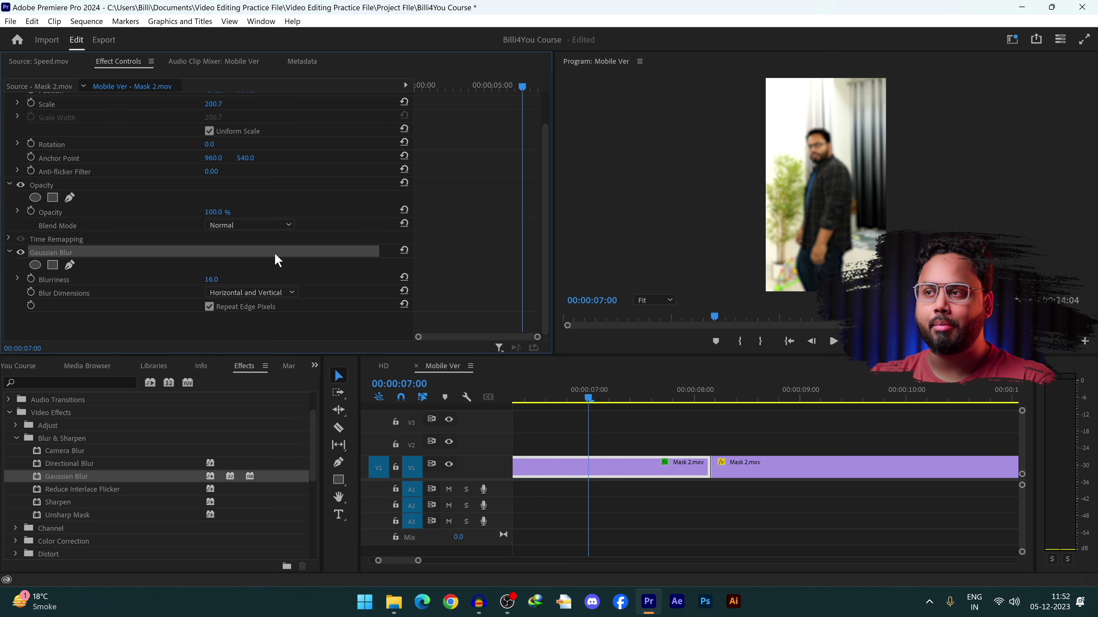
drag(213, 283, 220, 280)
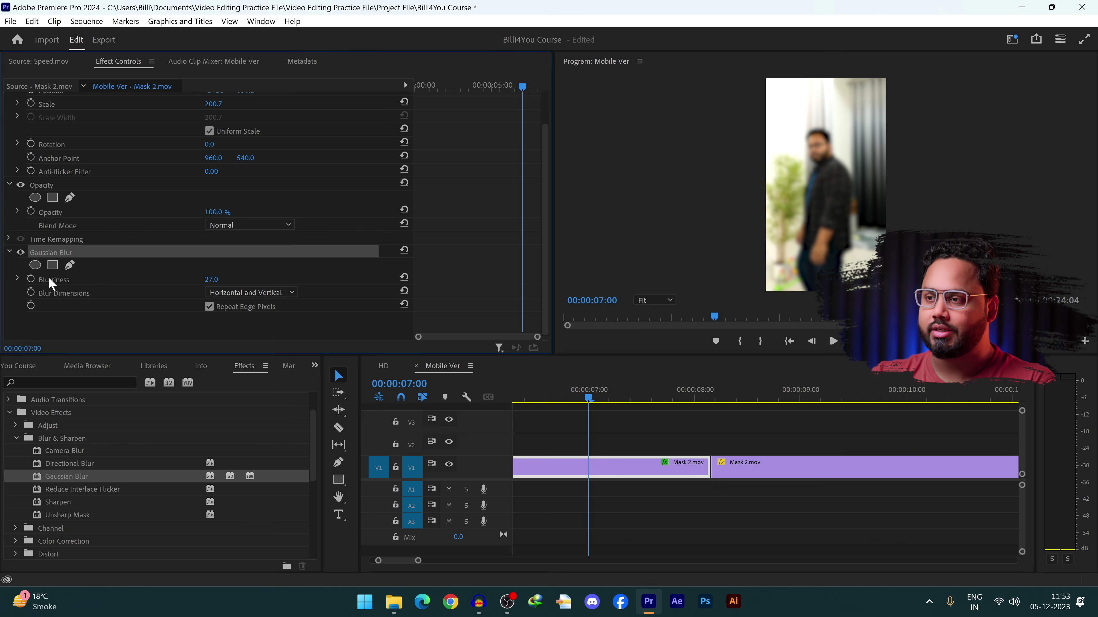
Step: Add an ellipse mask to the Gaussian Blur and fit it around the man's head, with feather 32.5 and expansion -0.4
click(35, 264)
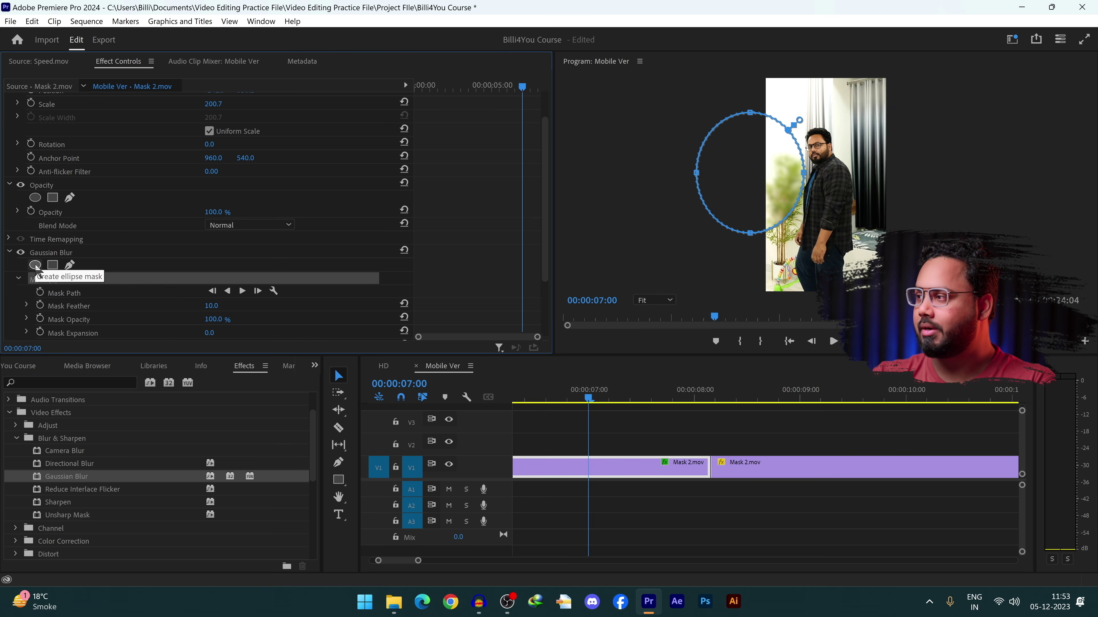
drag(846, 195, 809, 157)
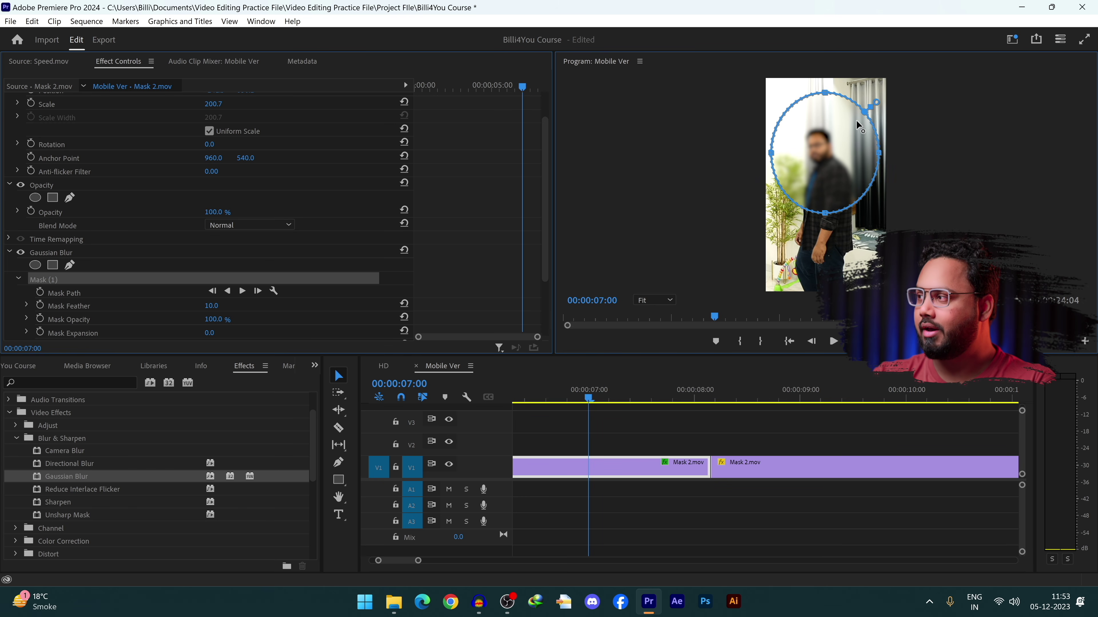
drag(873, 99, 826, 126)
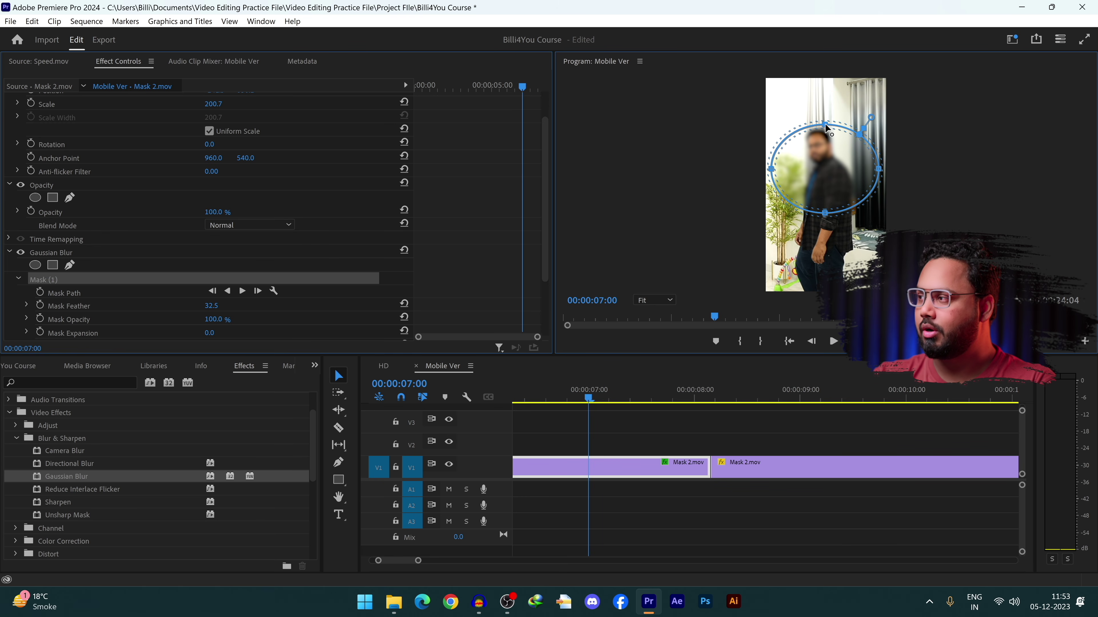
drag(773, 169, 803, 169)
drag(879, 168, 867, 169)
drag(836, 125, 820, 145)
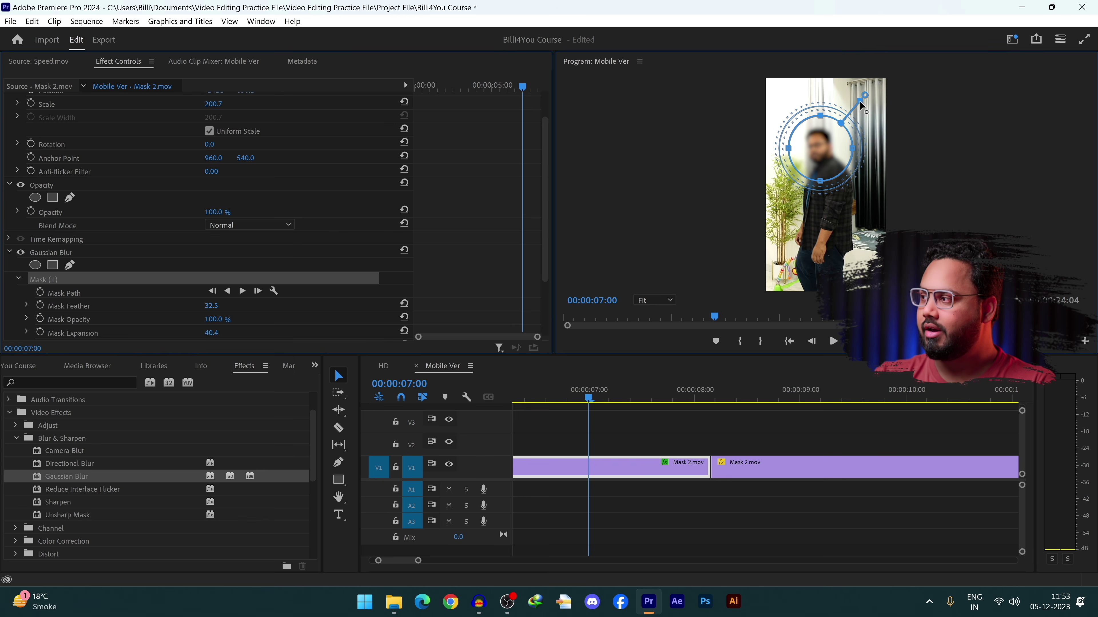
drag(847, 123, 845, 126)
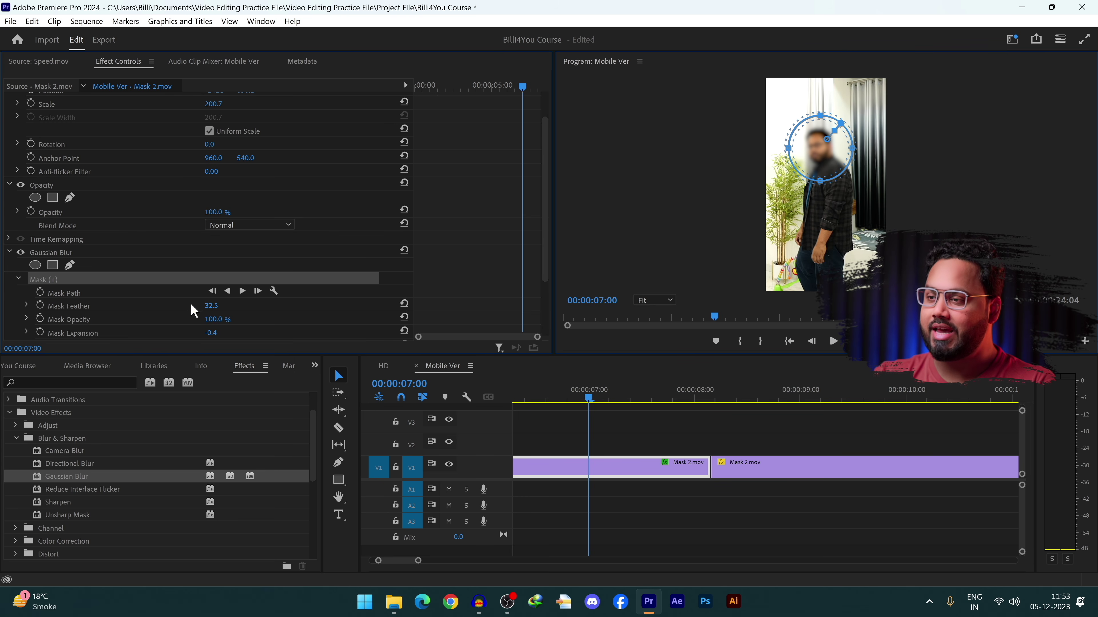
Step: Set the blur mask's feather to 0.0 and play back the clip briefly
scroll(191, 312, down, 3)
click(19, 228)
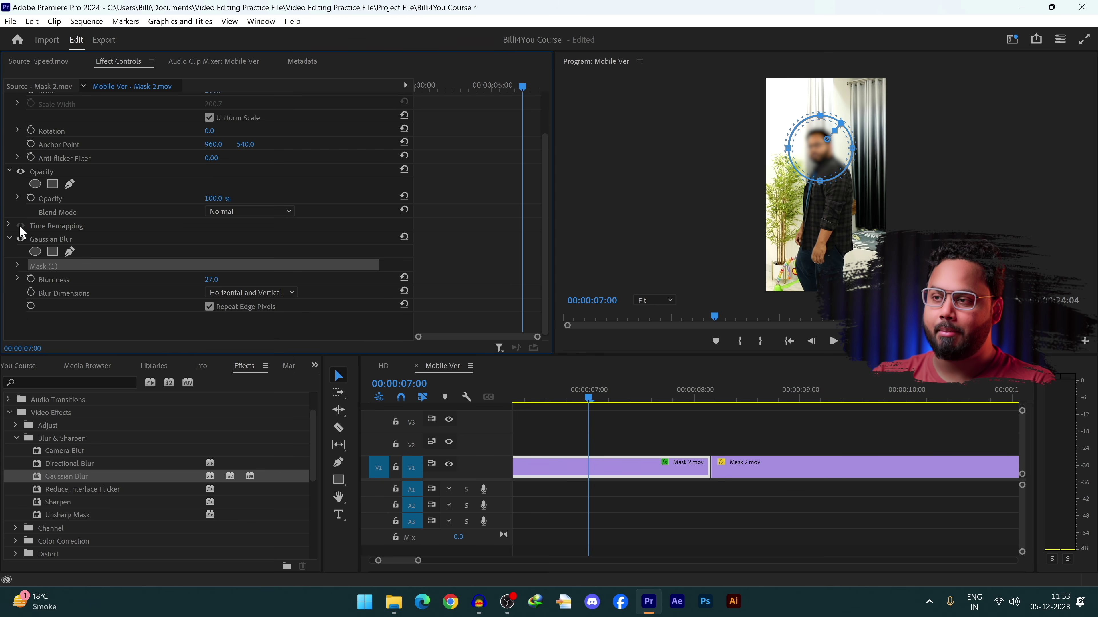
click(19, 265)
scroll(209, 256, down, 2)
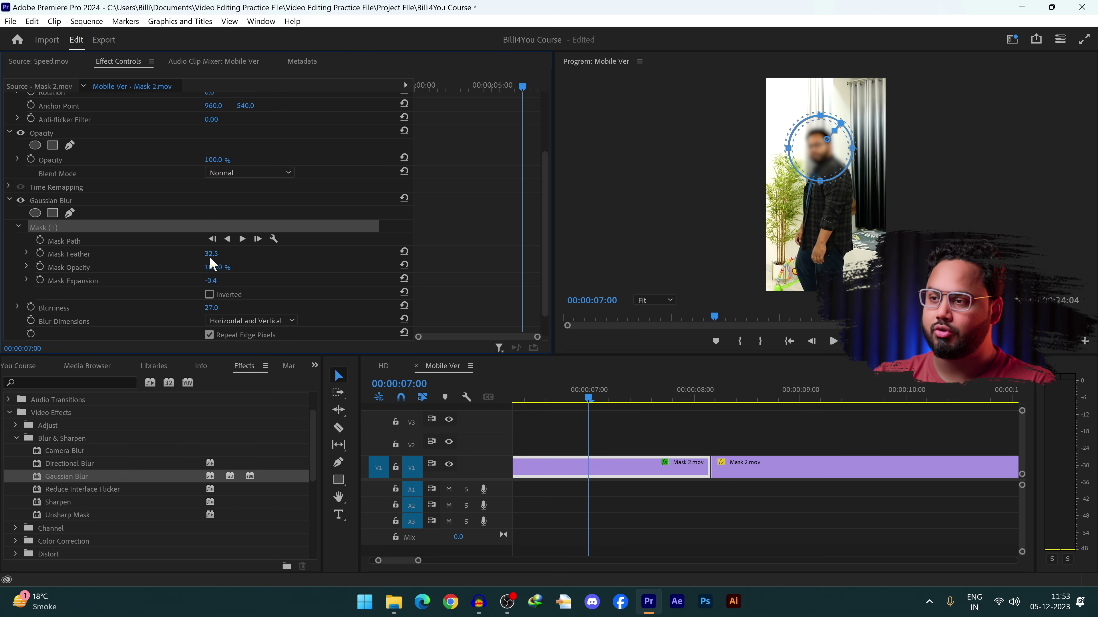
mouse_move(210, 259)
mouse_down()
mouse_move(243, 258)
mouse_move(196, 254)
mouse_up()
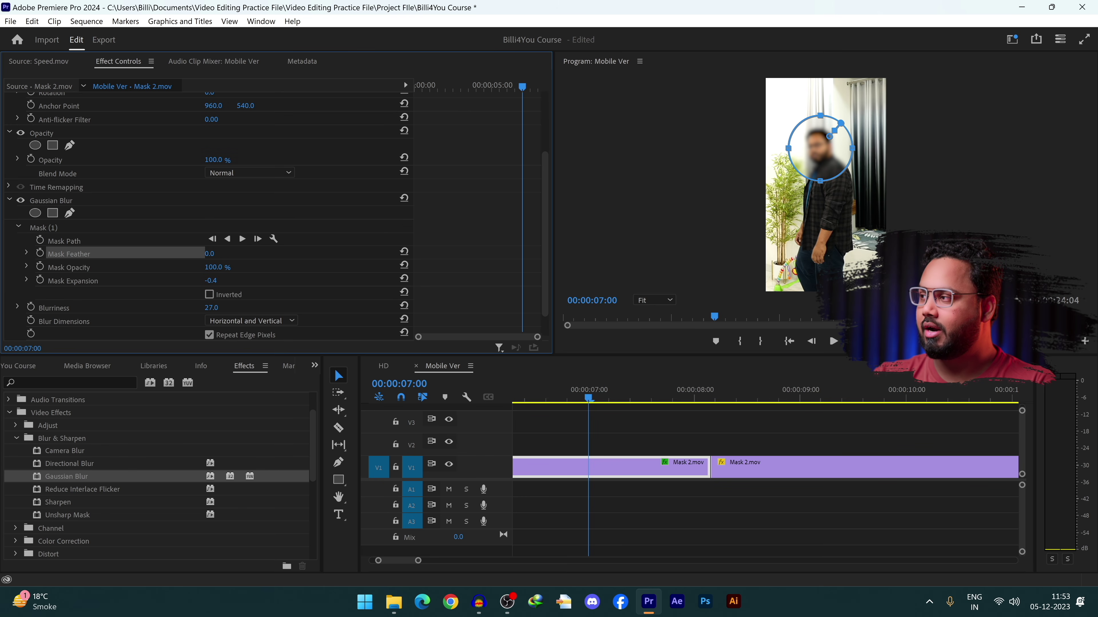
click(550, 402)
key(space)
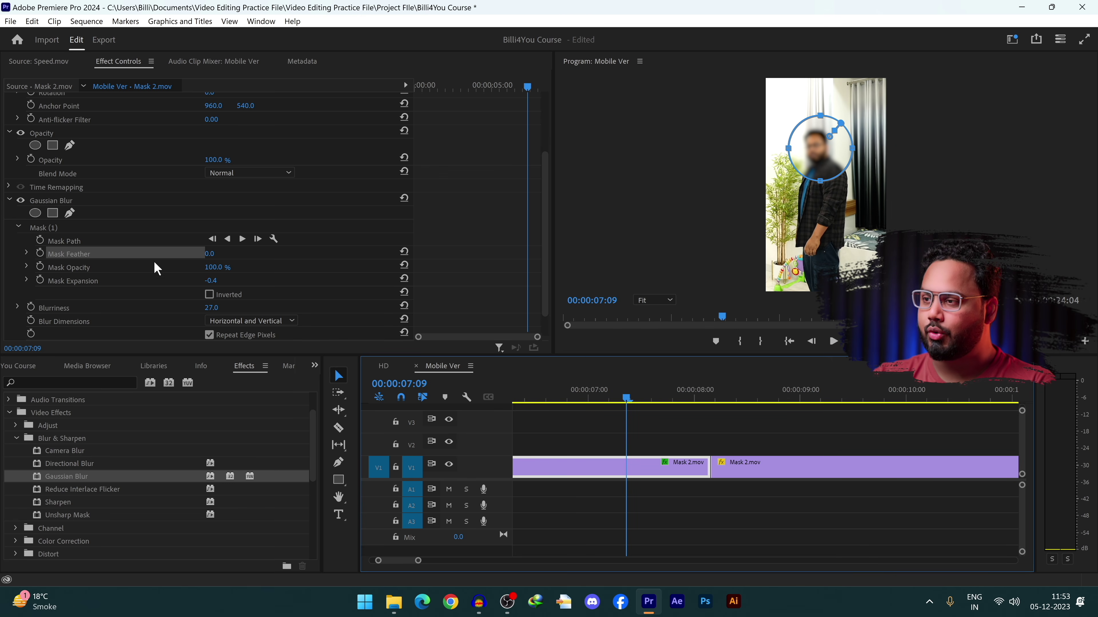
Step: Set the blur mask's feather to 98.0 and play the sequence back from its start
drag(209, 254, 236, 254)
key(space)
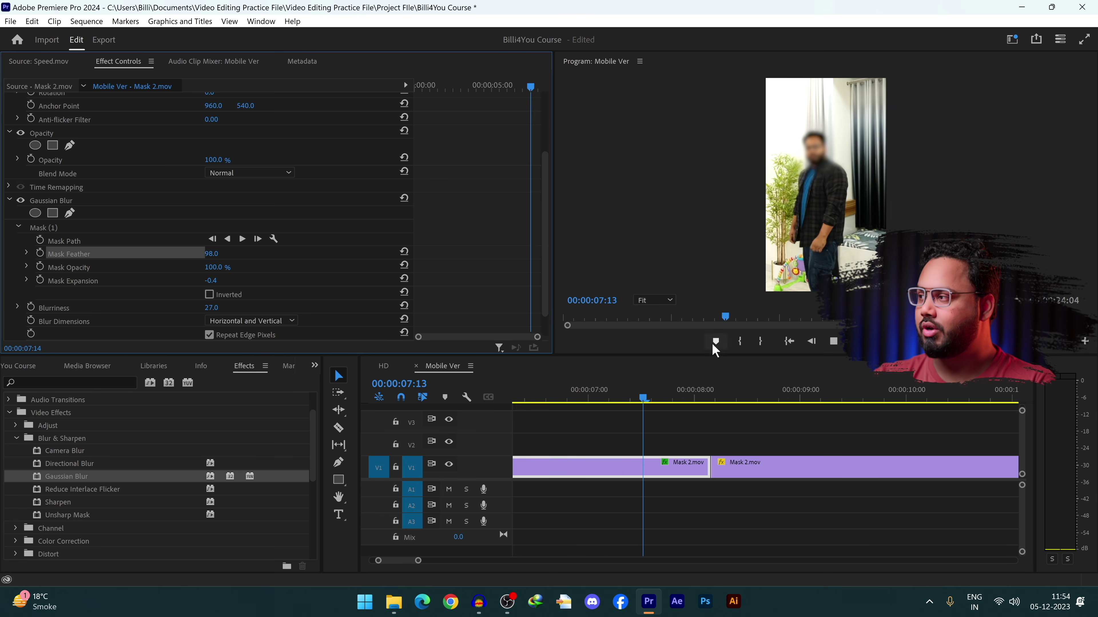
key(space)
key(Home)
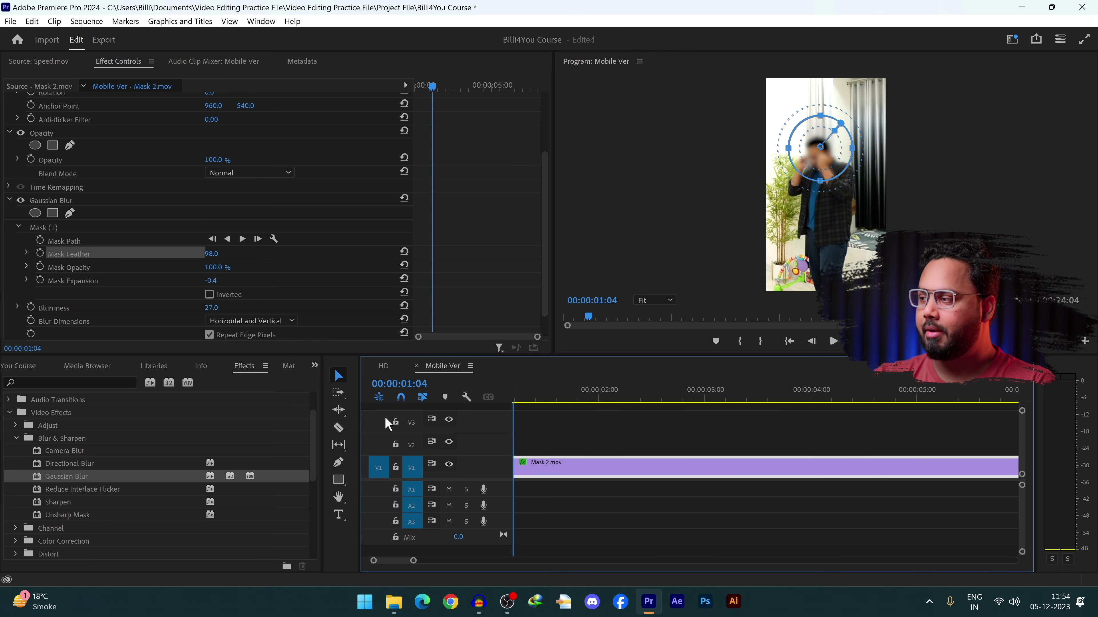
key(space)
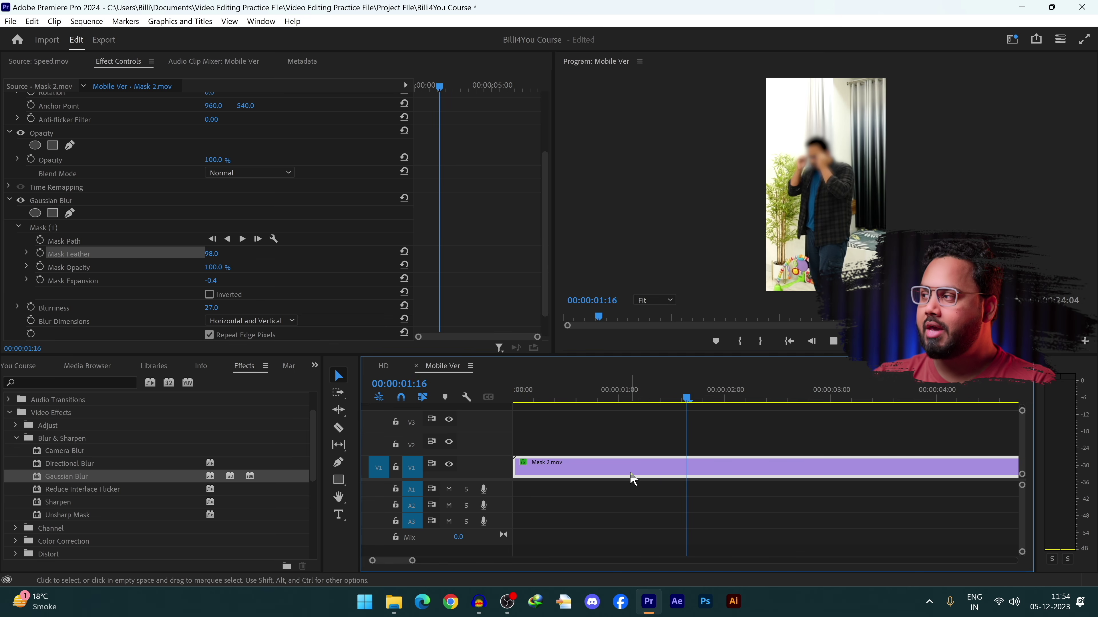
key(space)
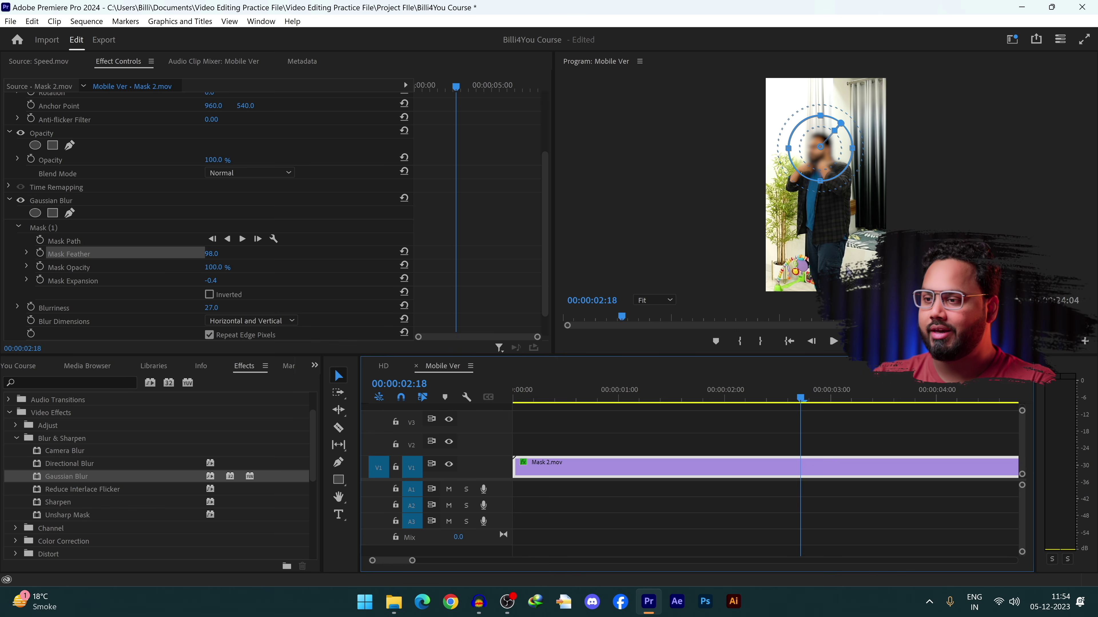
Step: Add Motion Tracking.mov from the Motion Tracking bin after the last Mask 2.mov segment on V1, then preview and select it
click(18, 439)
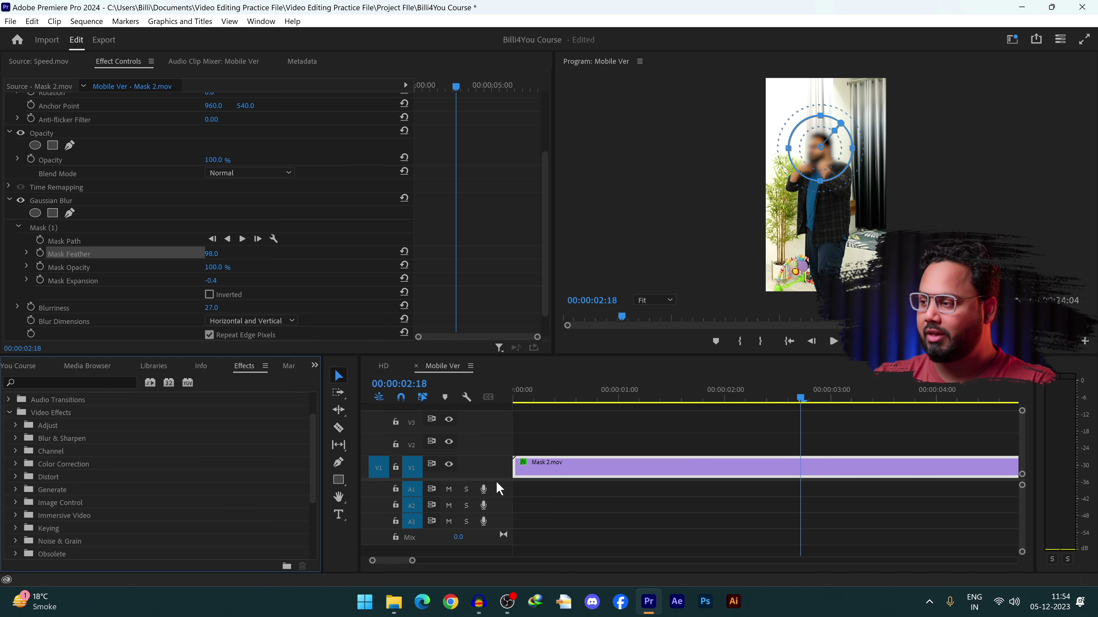
scroll(501, 560, down, 5)
scroll(95, 493, down, 3)
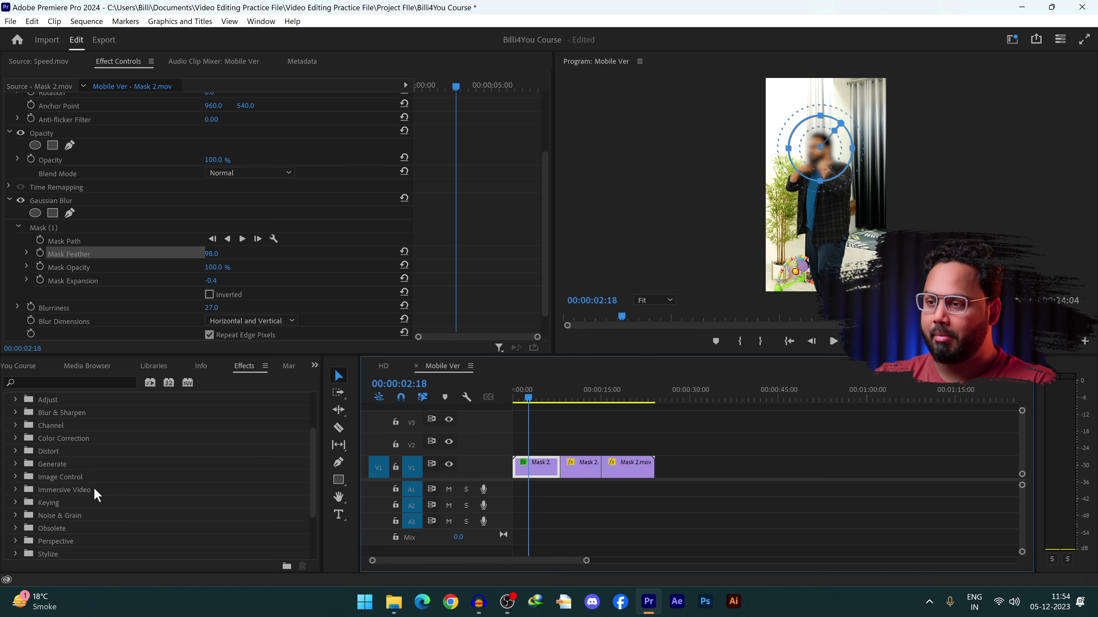
click(18, 366)
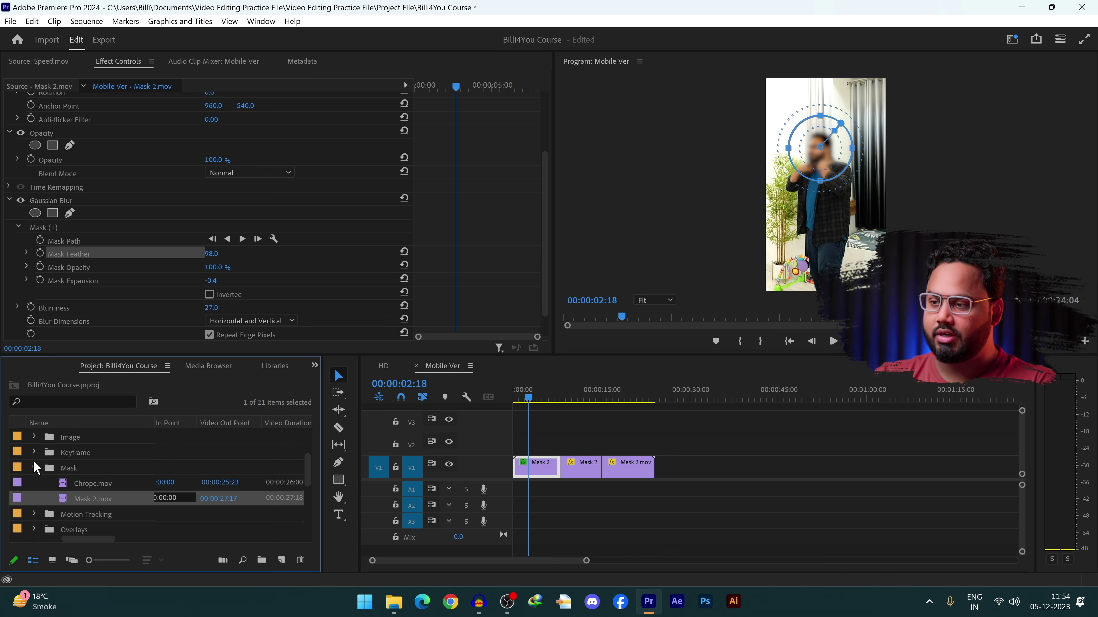
scroll(61, 458, up, 1)
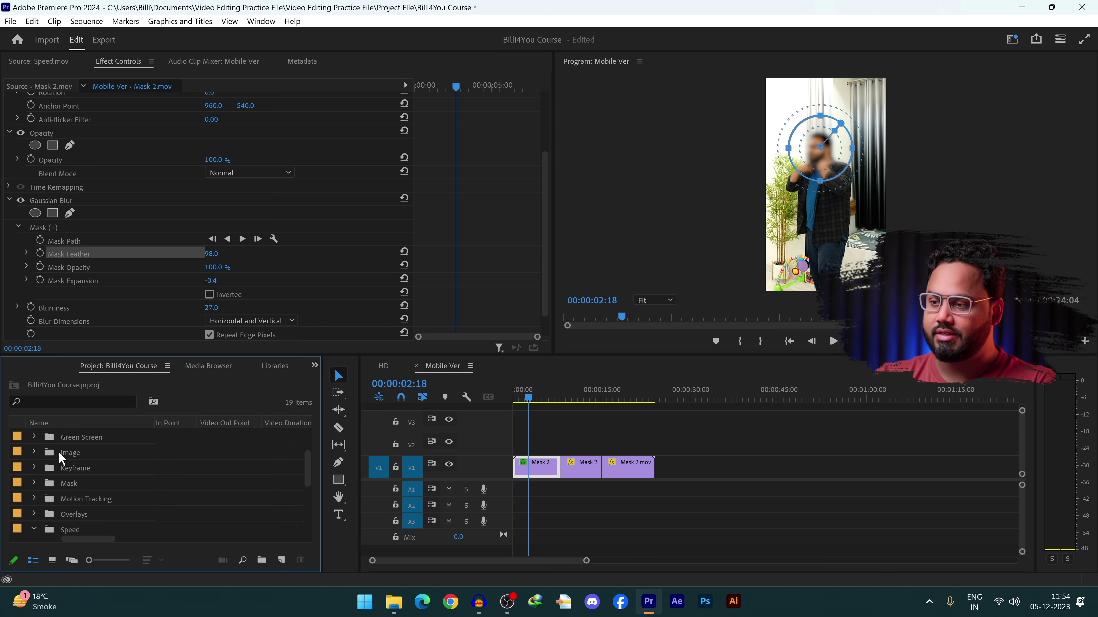
click(34, 499)
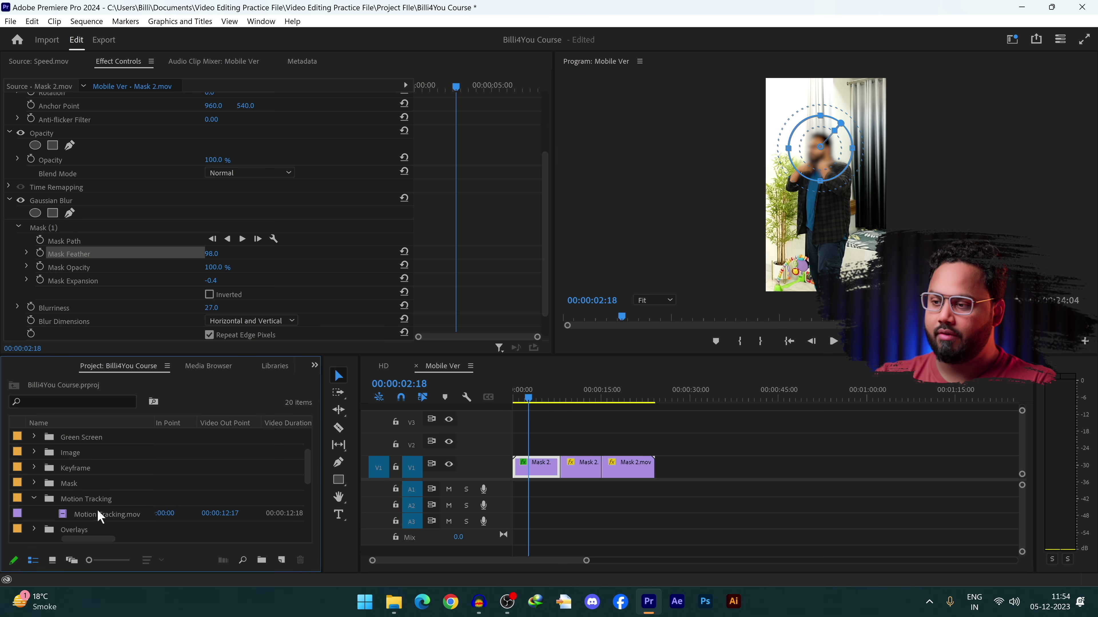
click(71, 515)
drag(353, 511, 668, 467)
click(667, 402)
drag(668, 402, 703, 399)
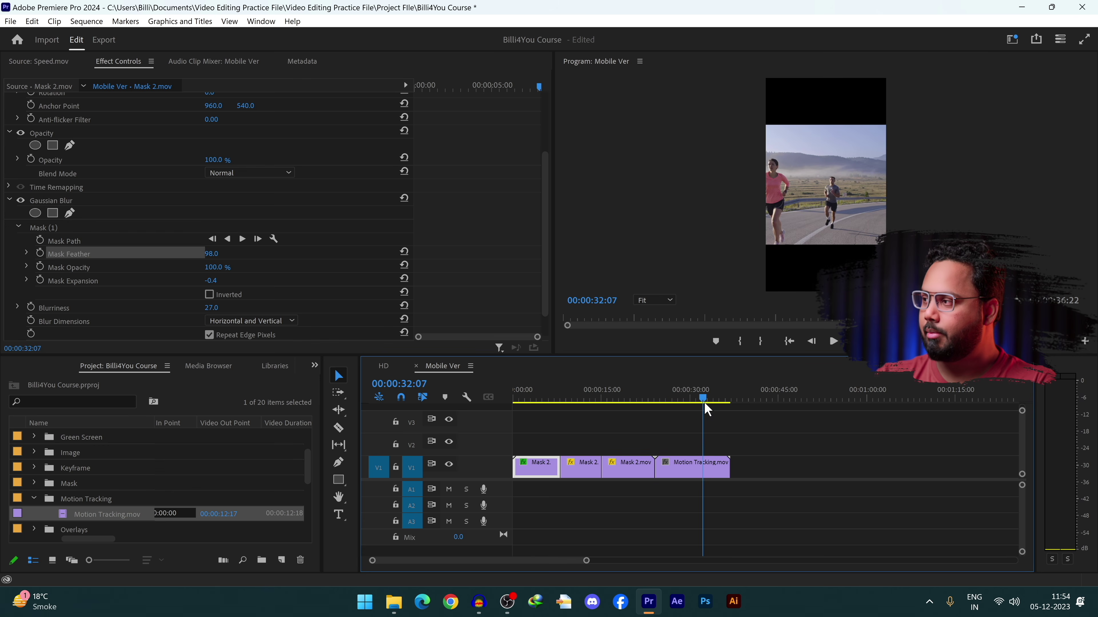
click(696, 466)
Step: Open the HD sequence, append Motion Tracking.mov after Intro Video.mov on V1, and move the playhead to 00:00:31:00
scroll(104, 514, down, 3)
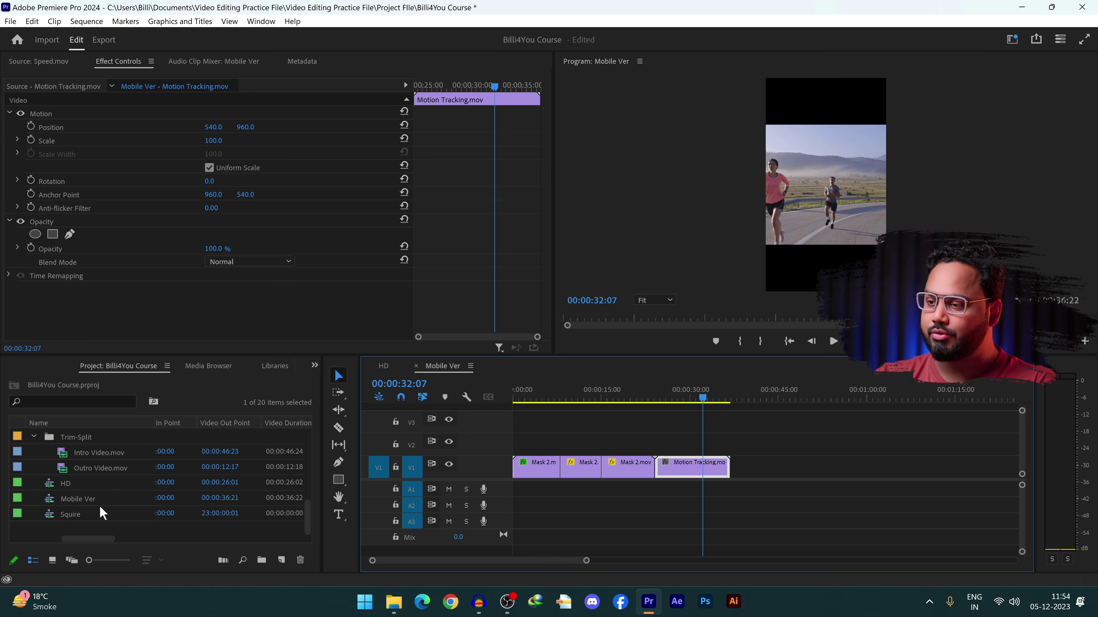
double_click(96, 484)
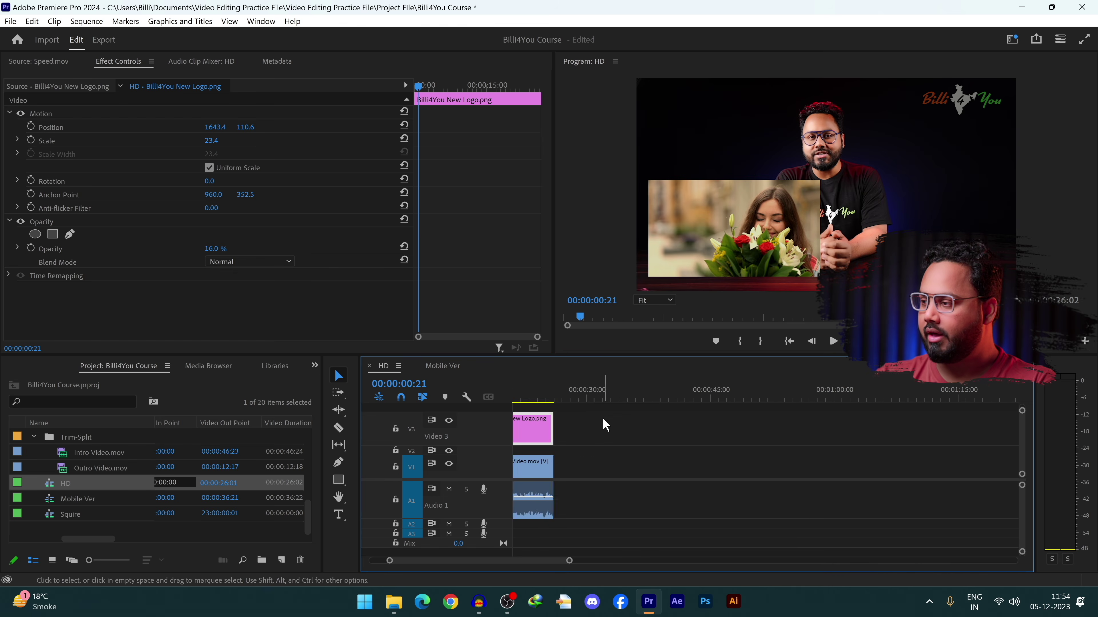
scroll(629, 456, down, 5)
scroll(628, 455, up, 5)
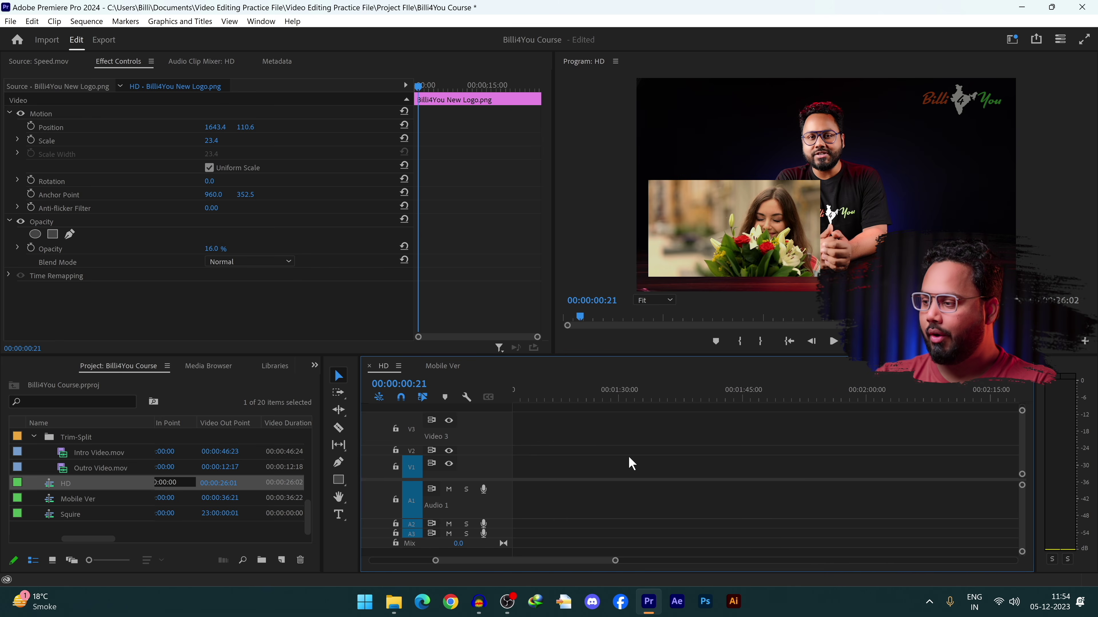
scroll(37, 472, up, 3)
scroll(37, 473, down, 2)
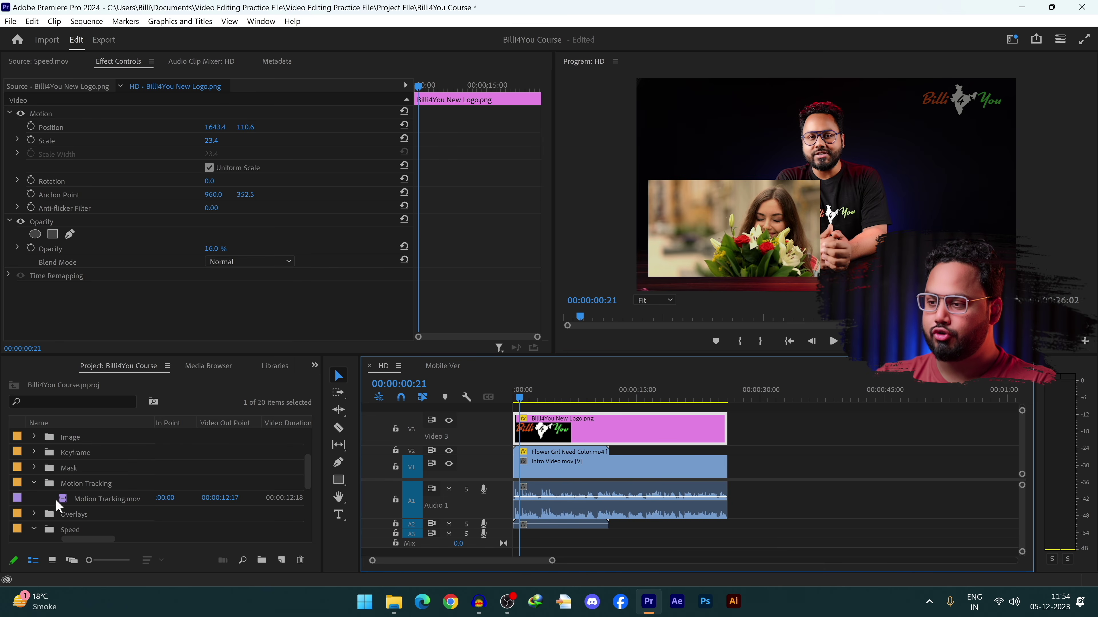
drag(55, 498, 731, 479)
drag(735, 390, 768, 396)
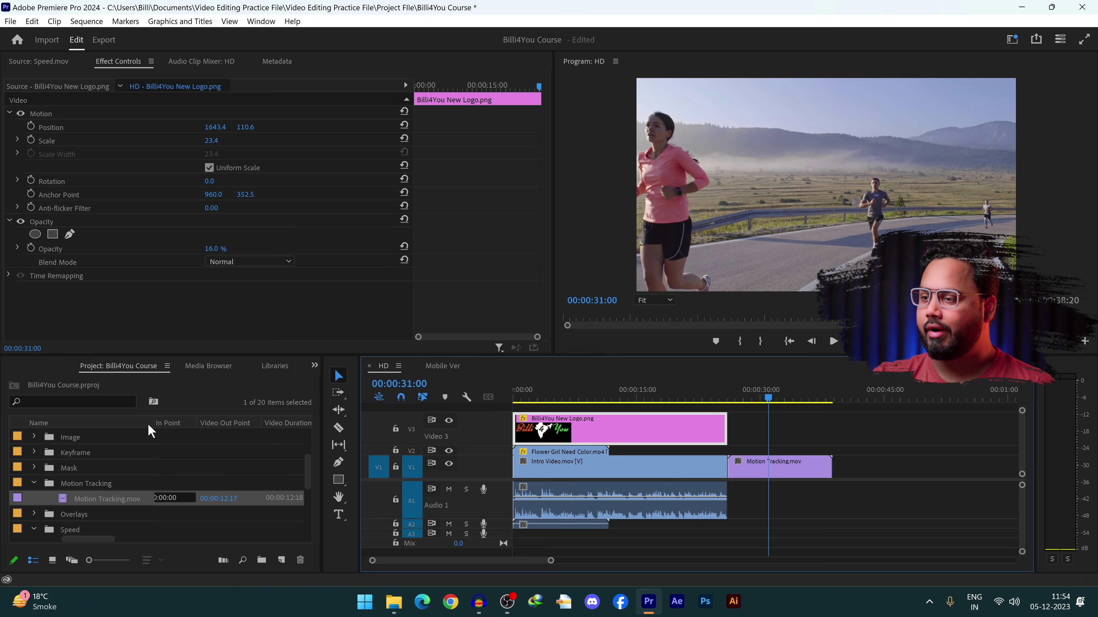
Step: Apply Gaussian Blur to Motion Tracking.mov on V1 and set its blurriness to 44.0 with the playhead at 00:00:38:05
click(315, 365)
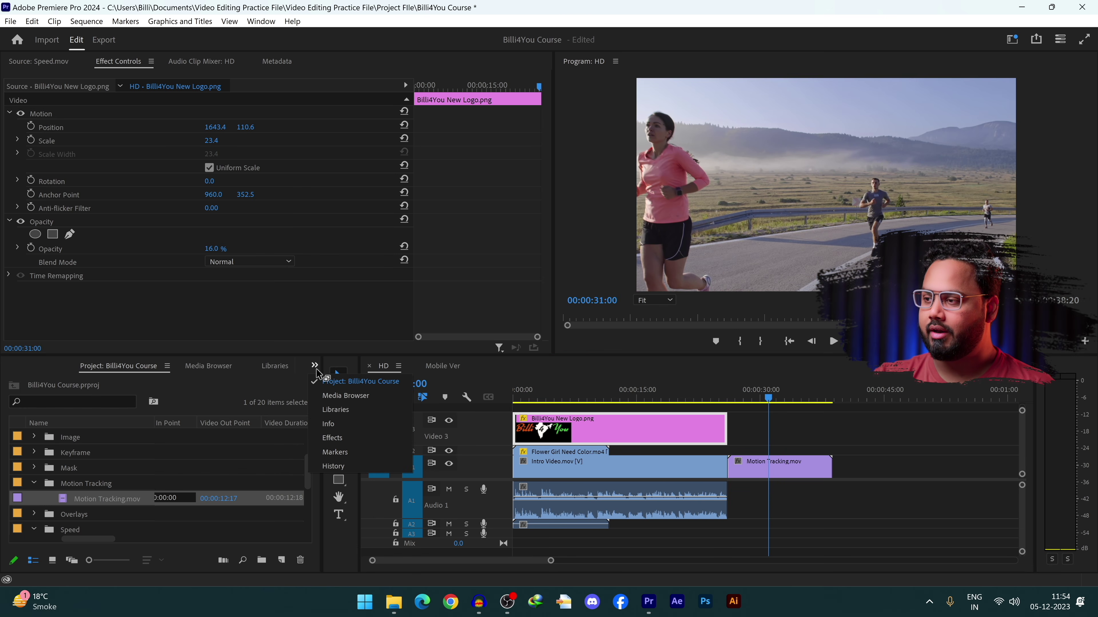
click(340, 441)
scroll(46, 510, up, 5)
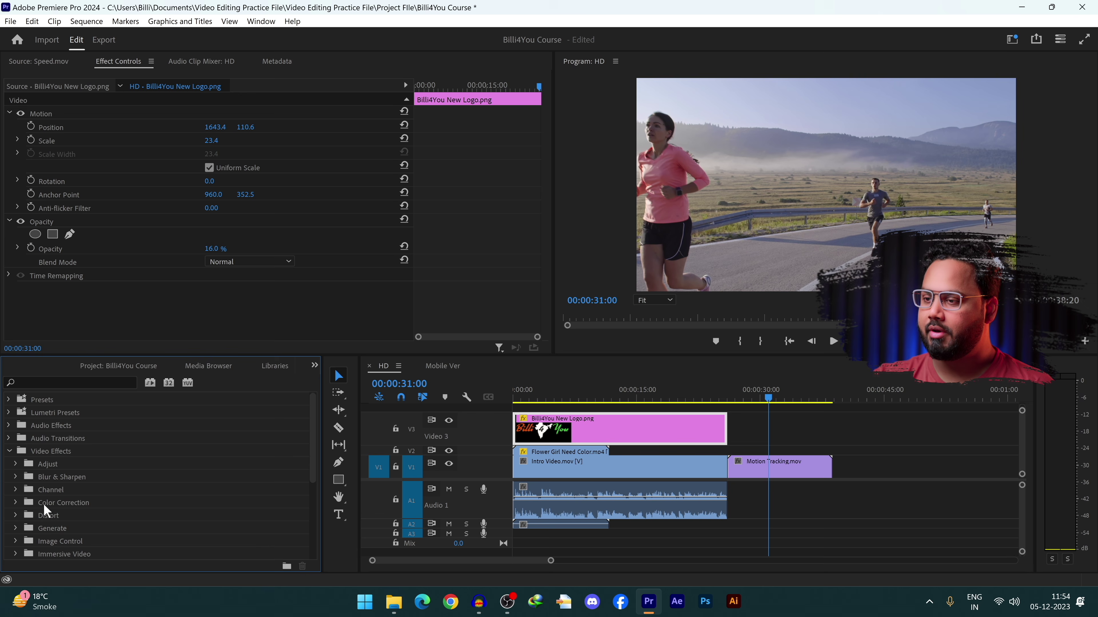
click(16, 477)
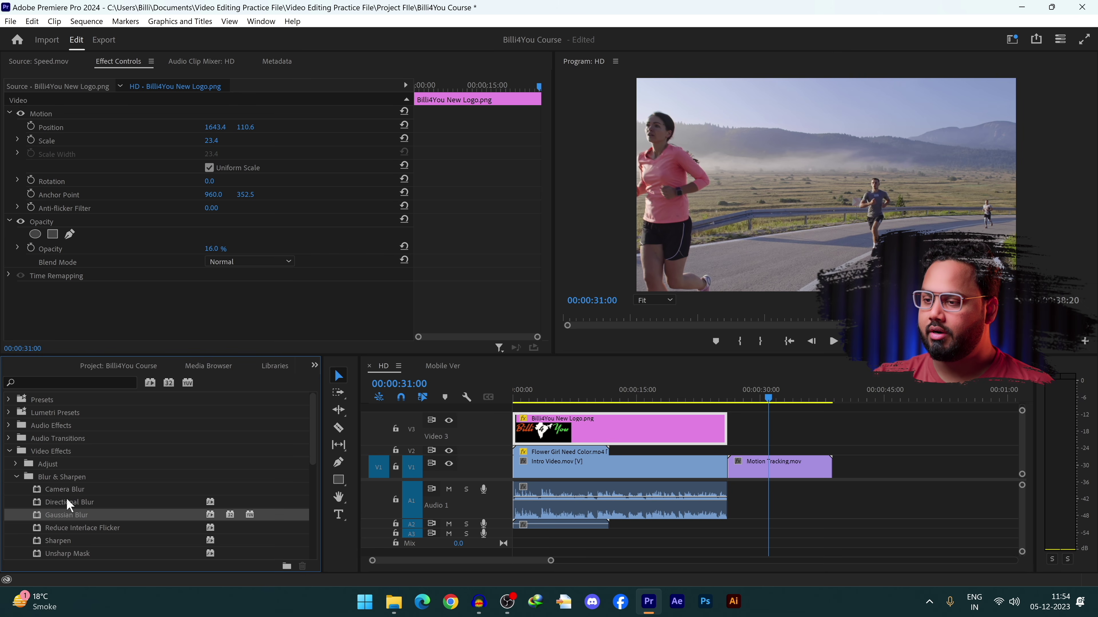
drag(63, 519, 759, 472)
drag(766, 391, 828, 405)
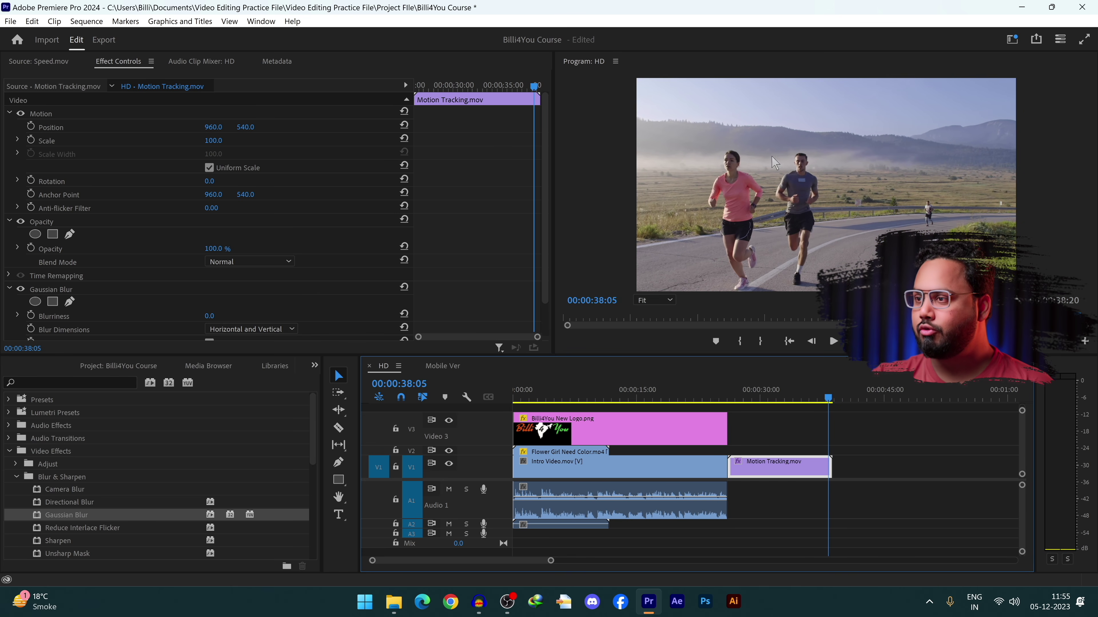
drag(211, 316, 249, 316)
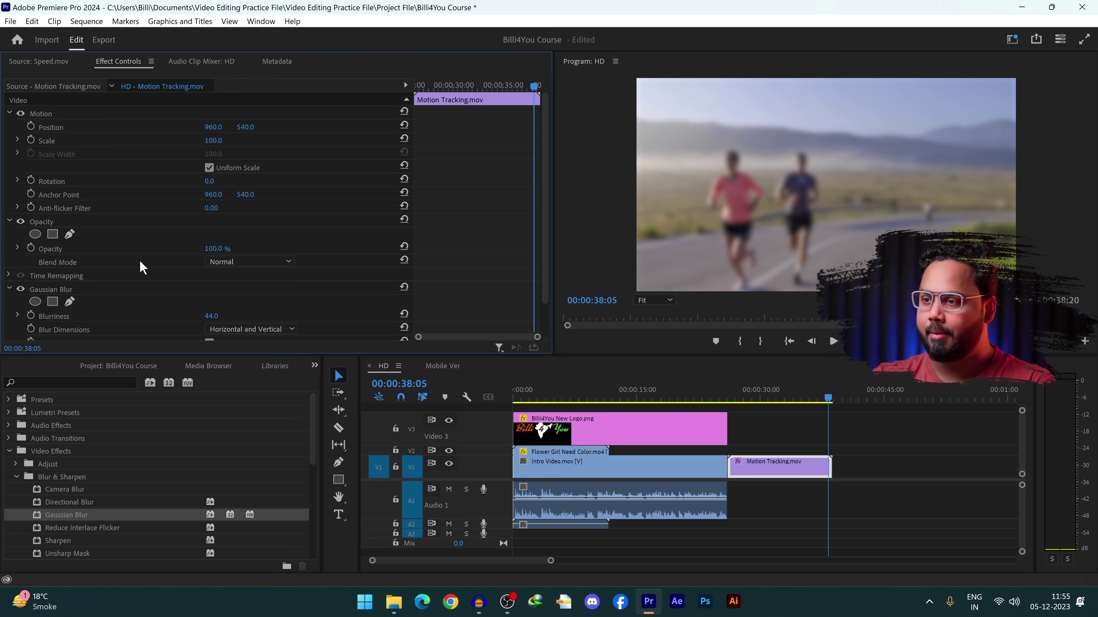
Step: Draw a closed freeform mask for the Gaussian Blur around the head of the runner in the grey shirt
scroll(143, 269, down, 1)
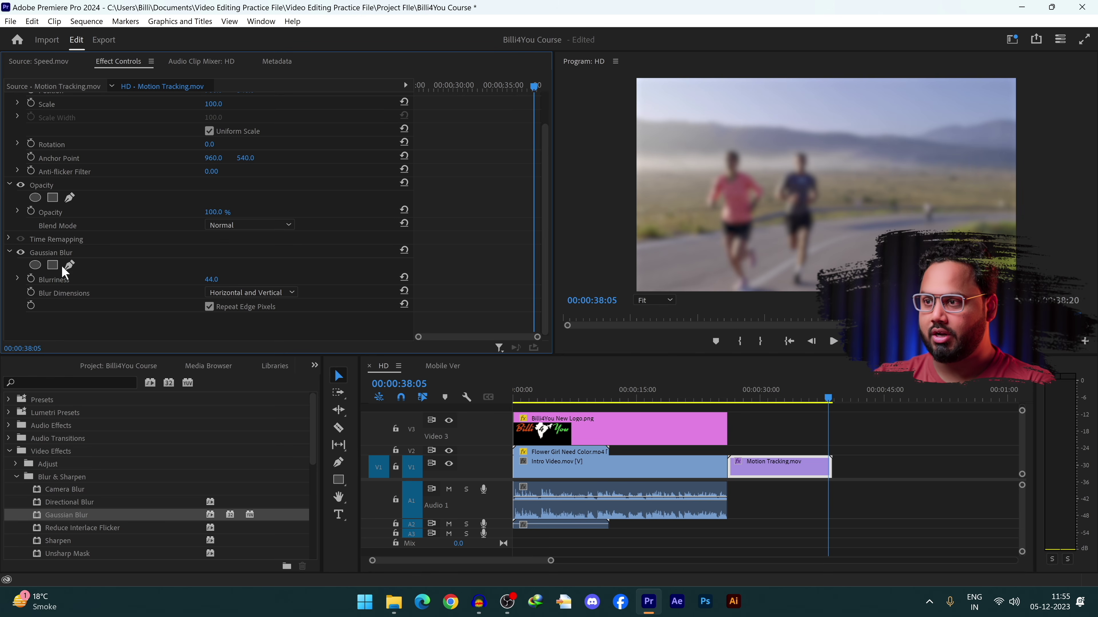
click(52, 266)
click(792, 150)
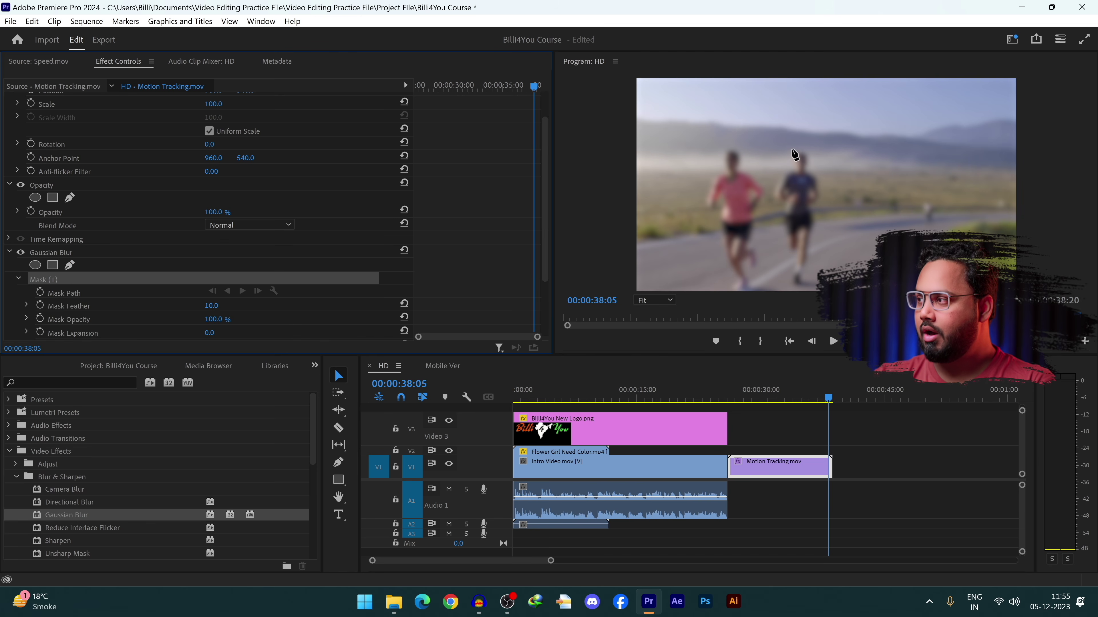
click(791, 169)
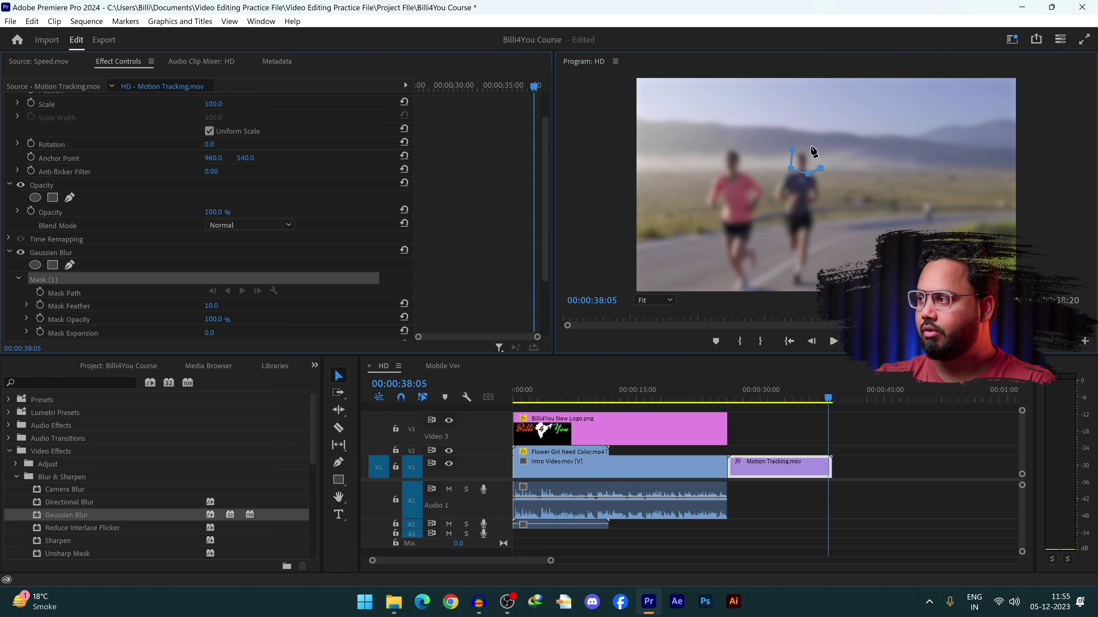
click(792, 150)
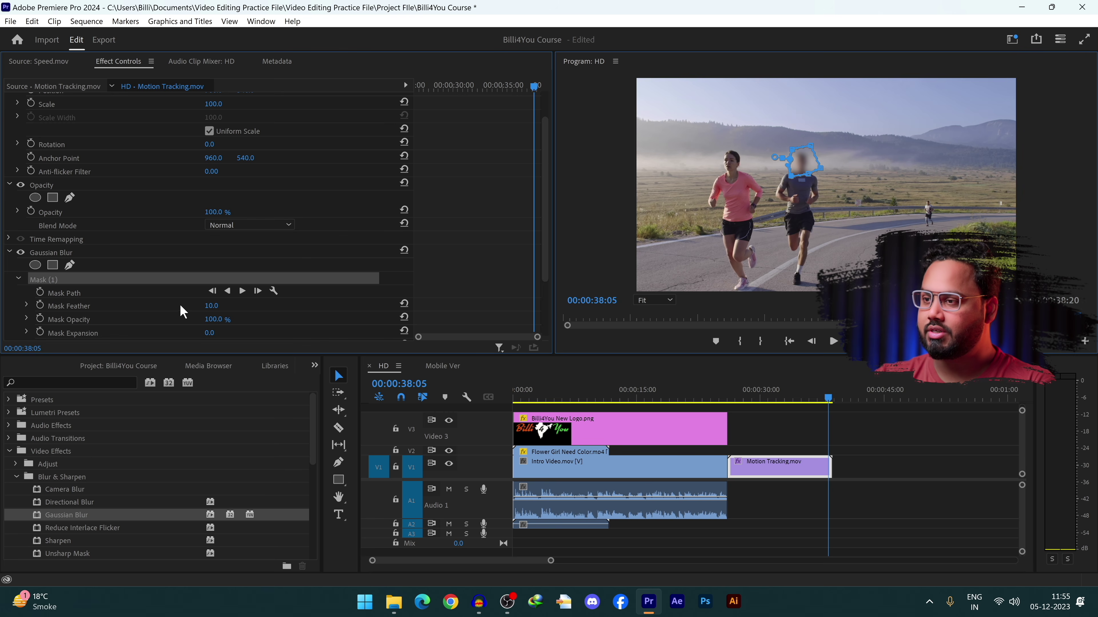
Step: Set the blur mask's feather to 61.0 and track the mask backward from 00:00:38:05 to the clip's start
drag(213, 305, 190, 305)
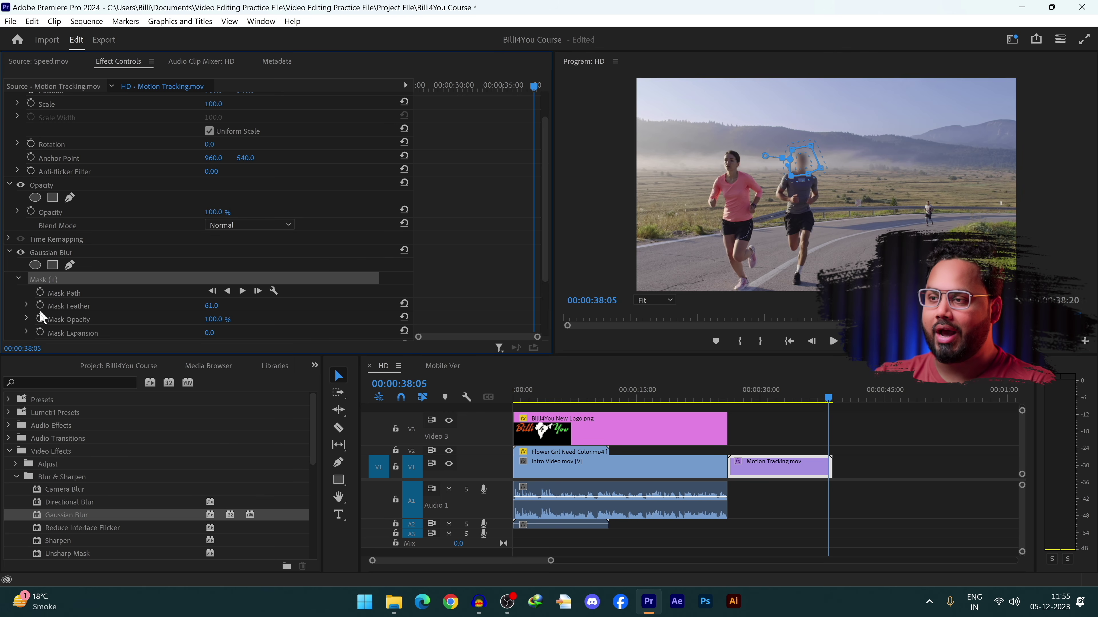
scroll(119, 277, down, 3)
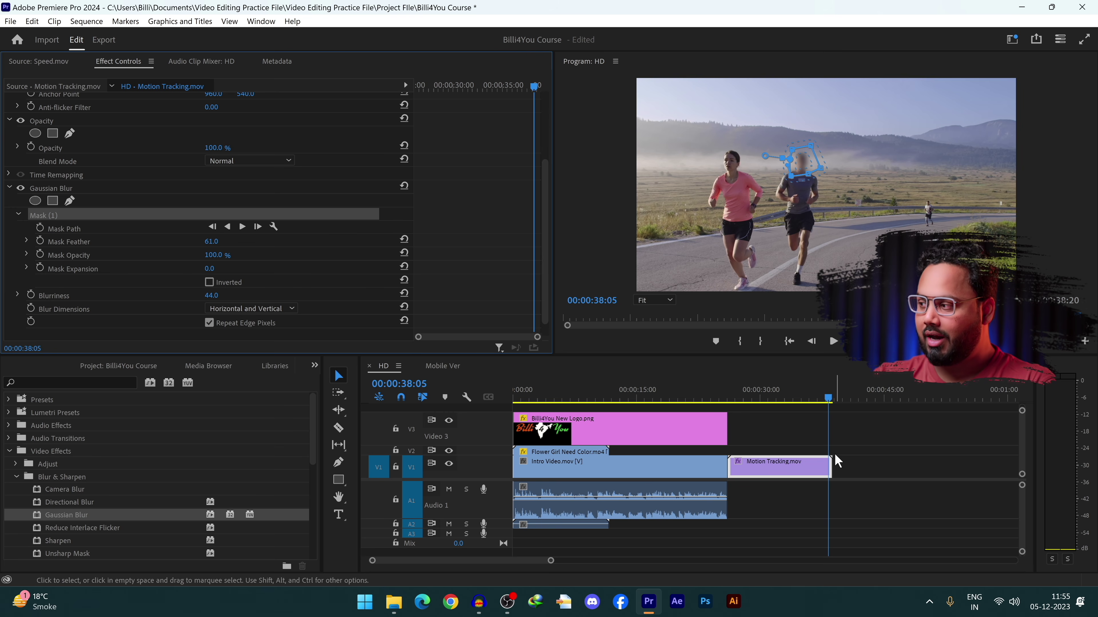
click(227, 228)
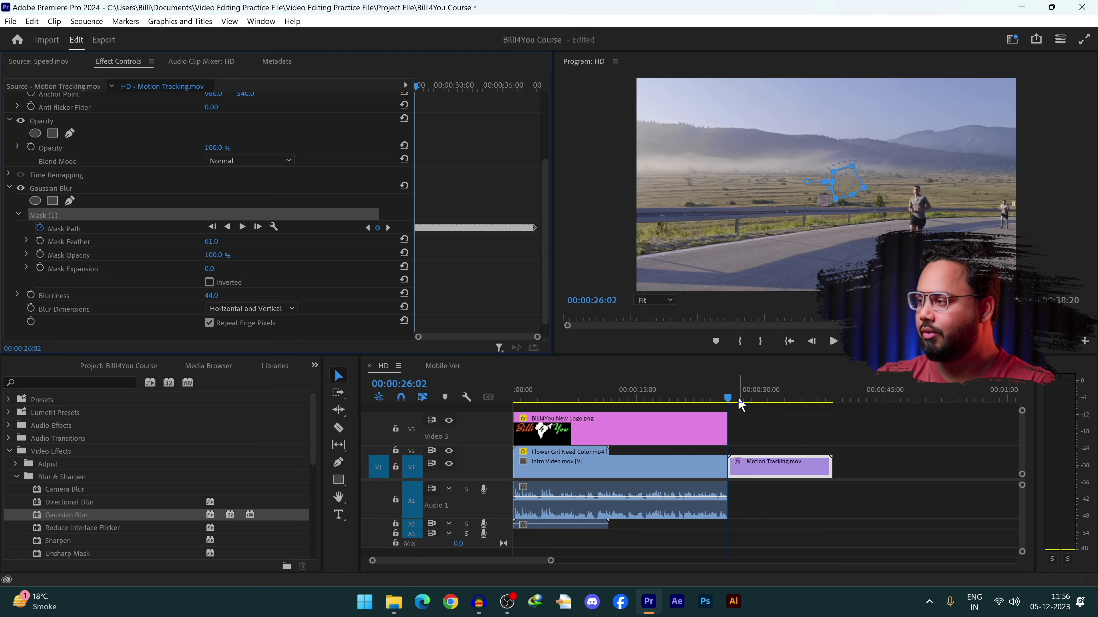
Step: Play back and scrub through Motion Tracking.mov to check how the blur mask follows the runner's head
drag(736, 397, 768, 400)
key(space)
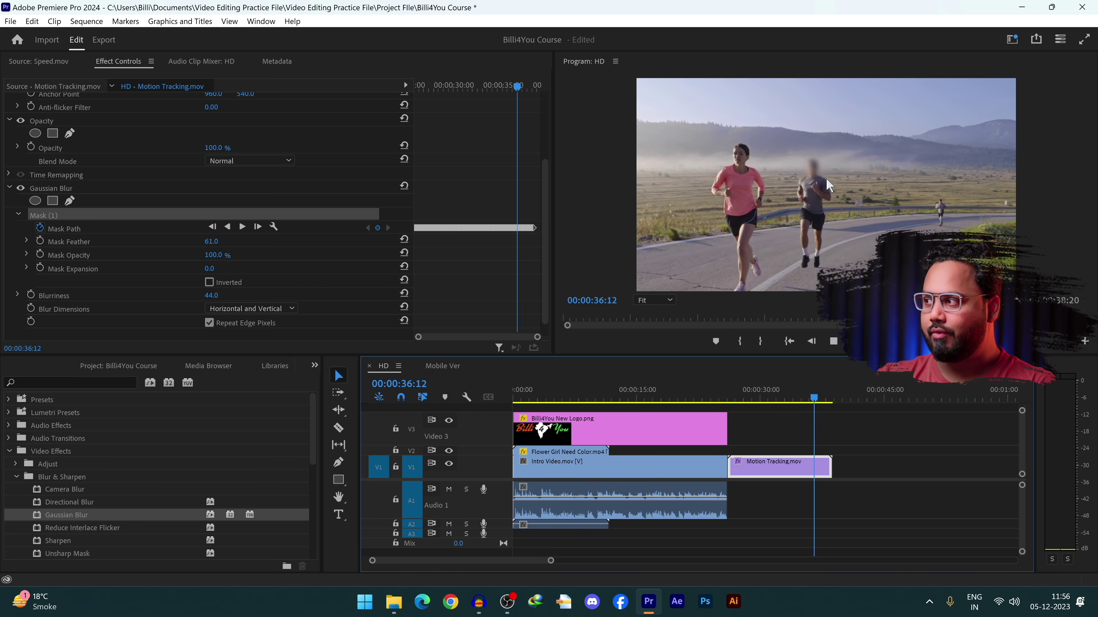
key(space)
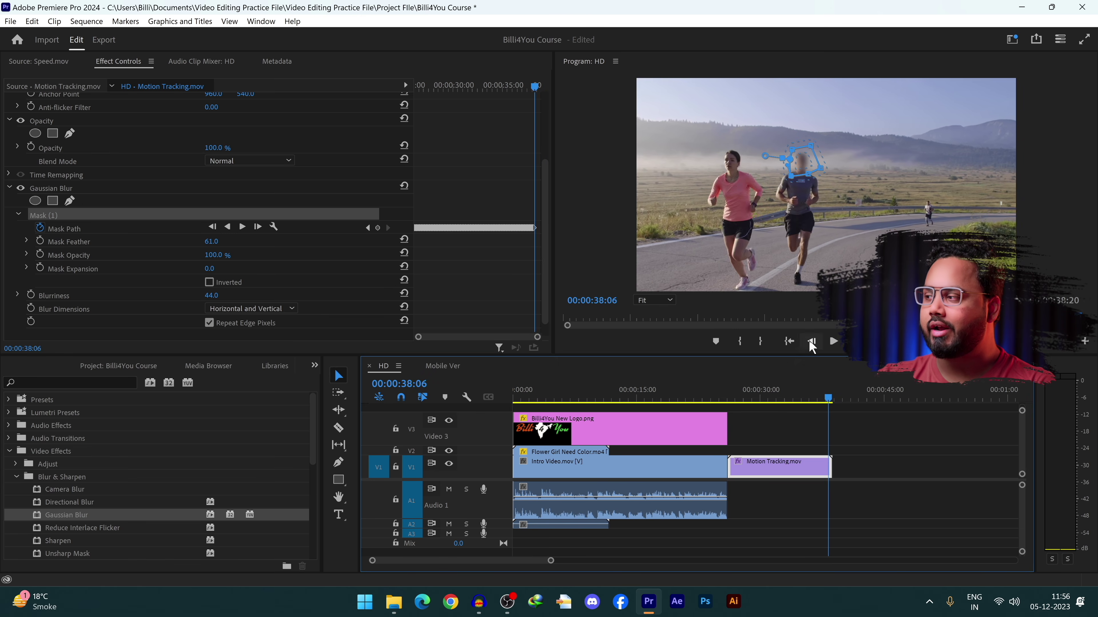
drag(767, 397, 816, 399)
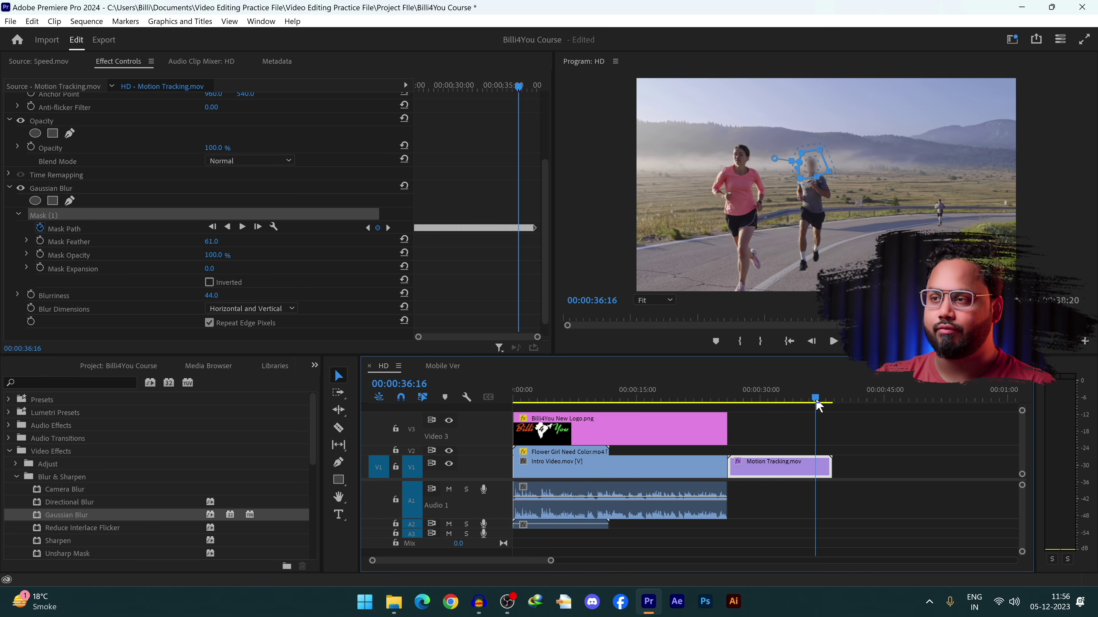
Step: Select the blur mask's Mask Path and zoom in to examine its individual tracking keyframes, with the Opacity settings collapsed
click(8, 188)
click(9, 221)
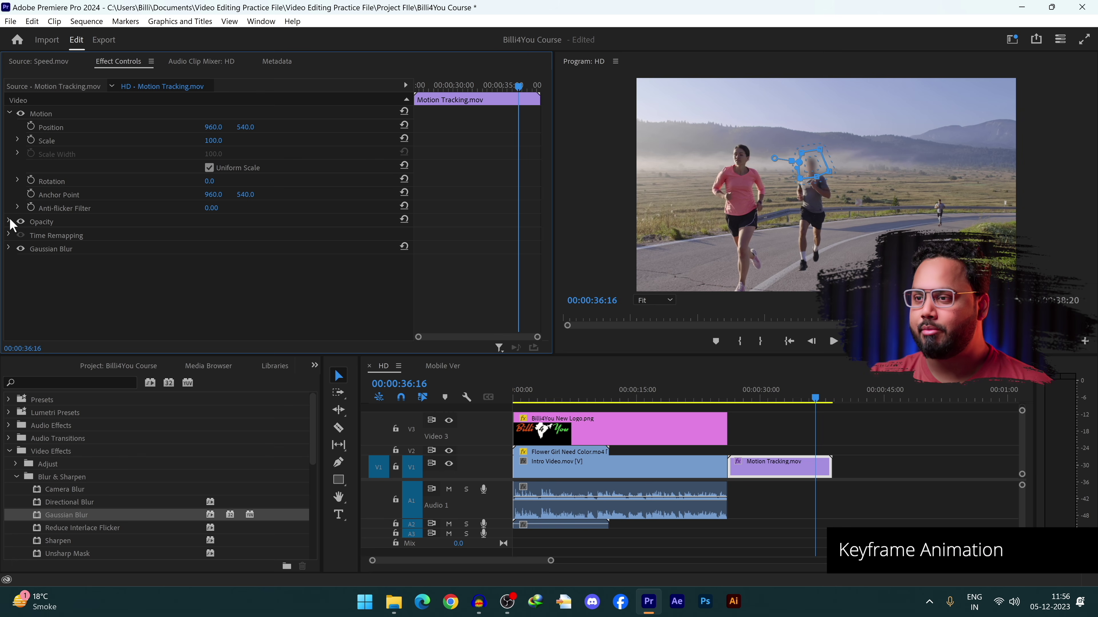
click(9, 222)
click(9, 221)
click(8, 248)
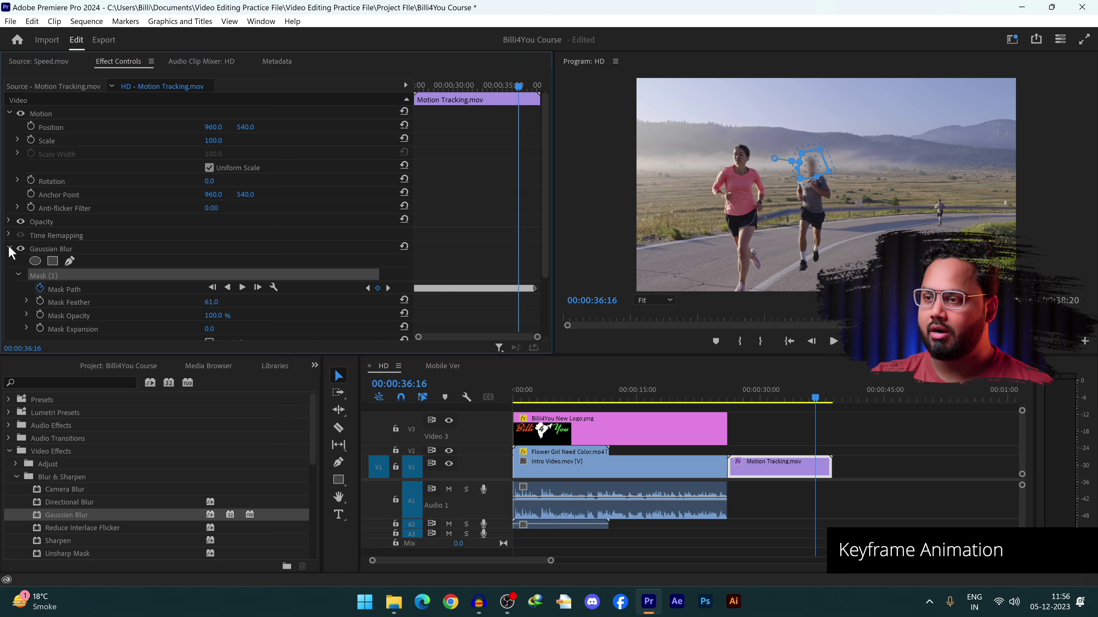
click(145, 292)
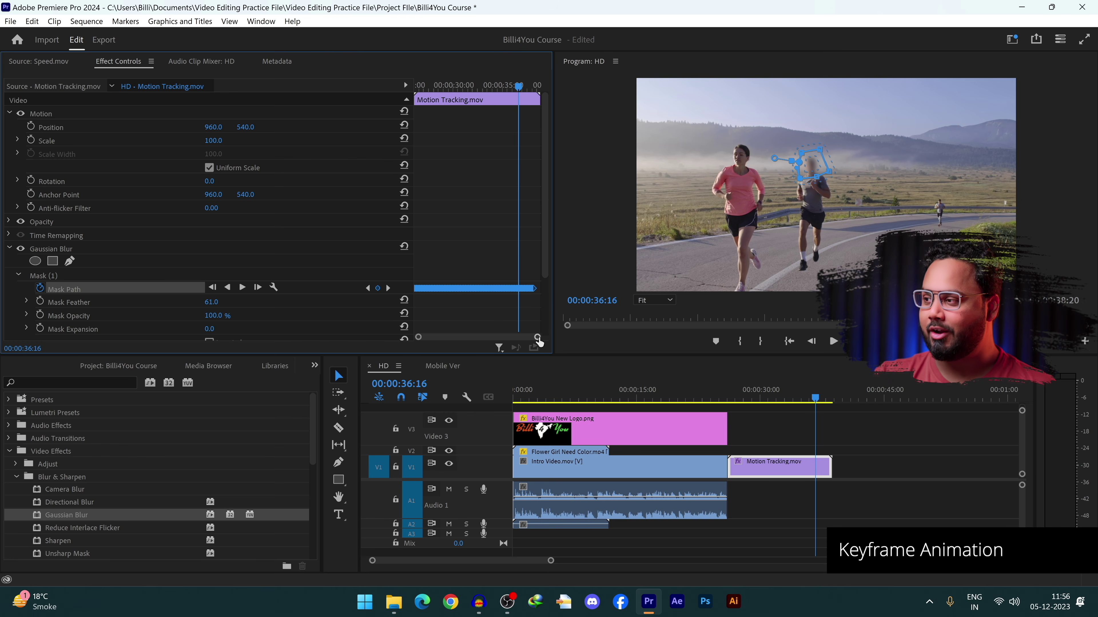
drag(538, 342, 420, 338)
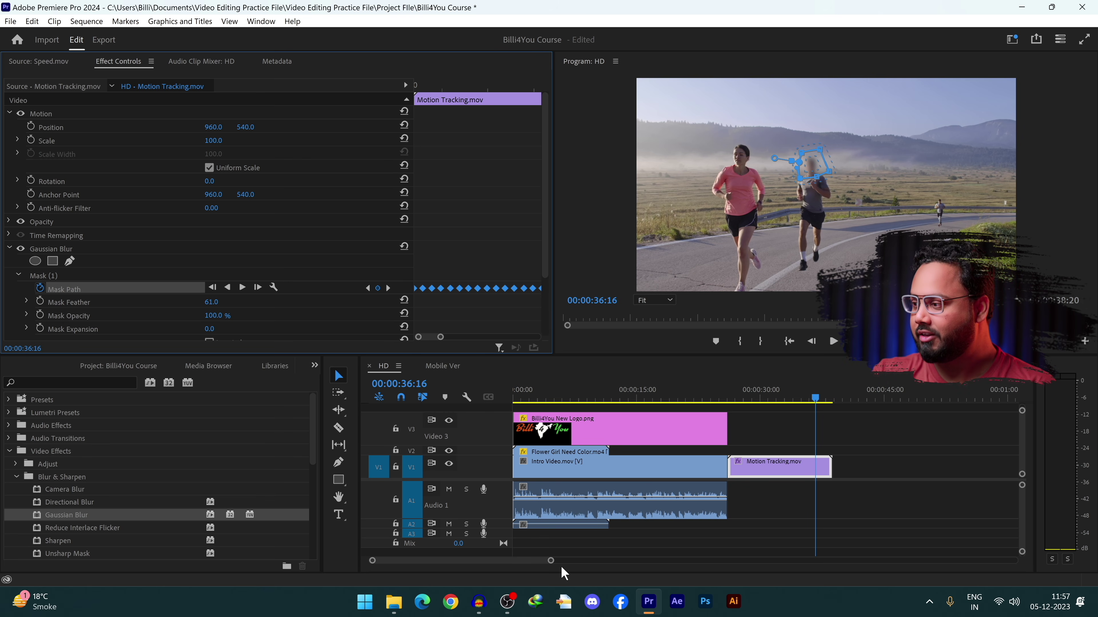
Step: Delete Flower Girl Need Color.mp4 from the HD sequence, move Billi4You New Logo.png to V2, and return the playhead to the start
drag(550, 561, 598, 561)
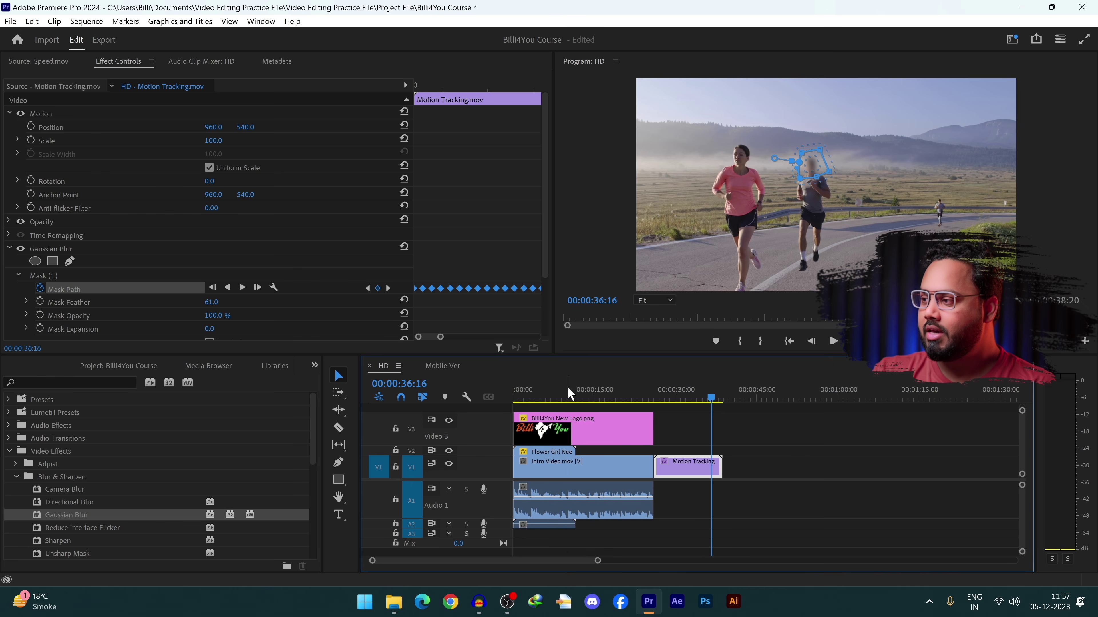
drag(569, 391, 493, 406)
click(543, 454)
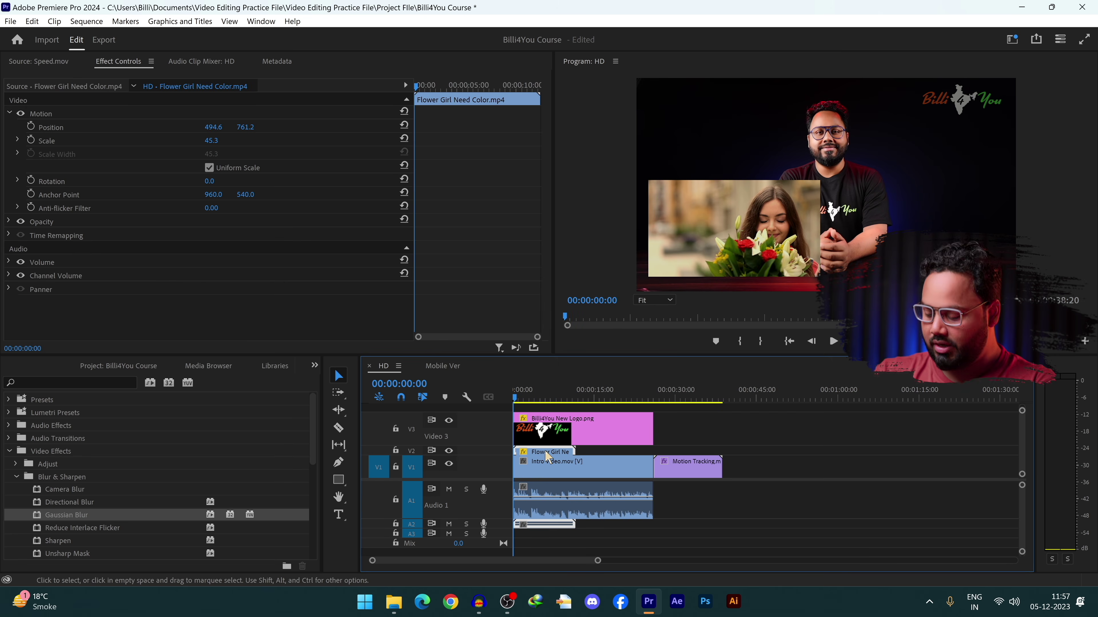
key(Delete)
click(579, 426)
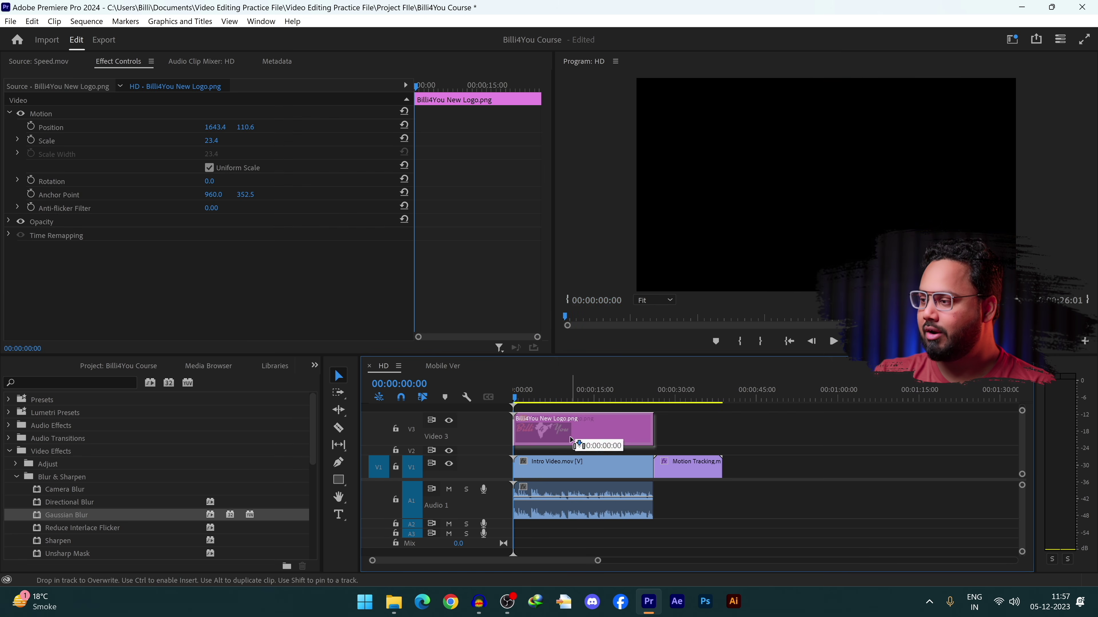
drag(566, 437, 566, 454)
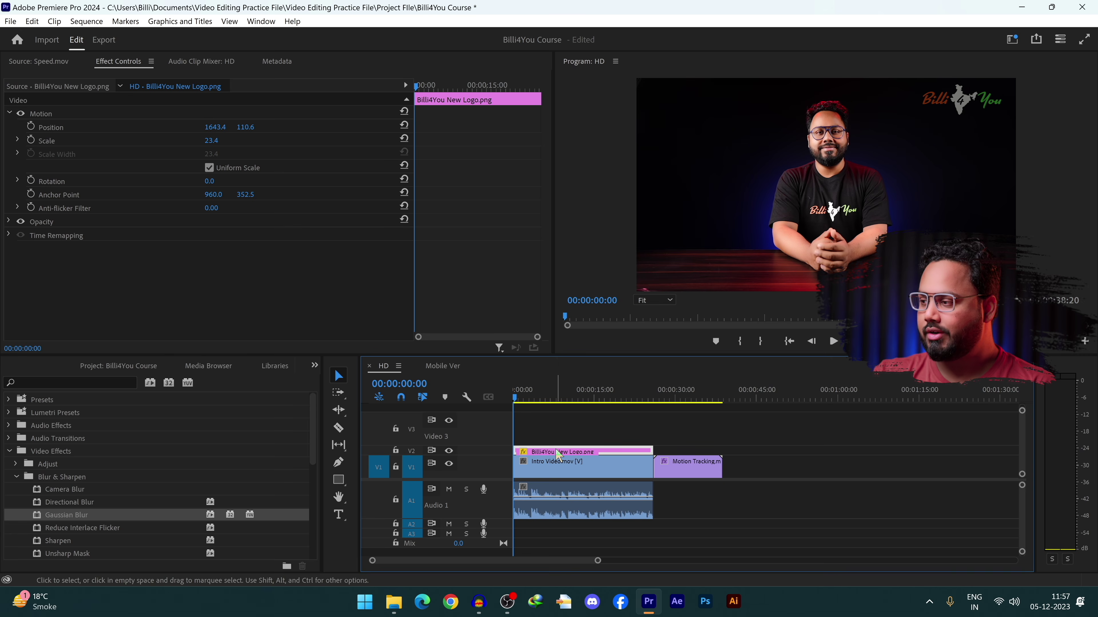
click(518, 401)
drag(518, 406, 514, 403)
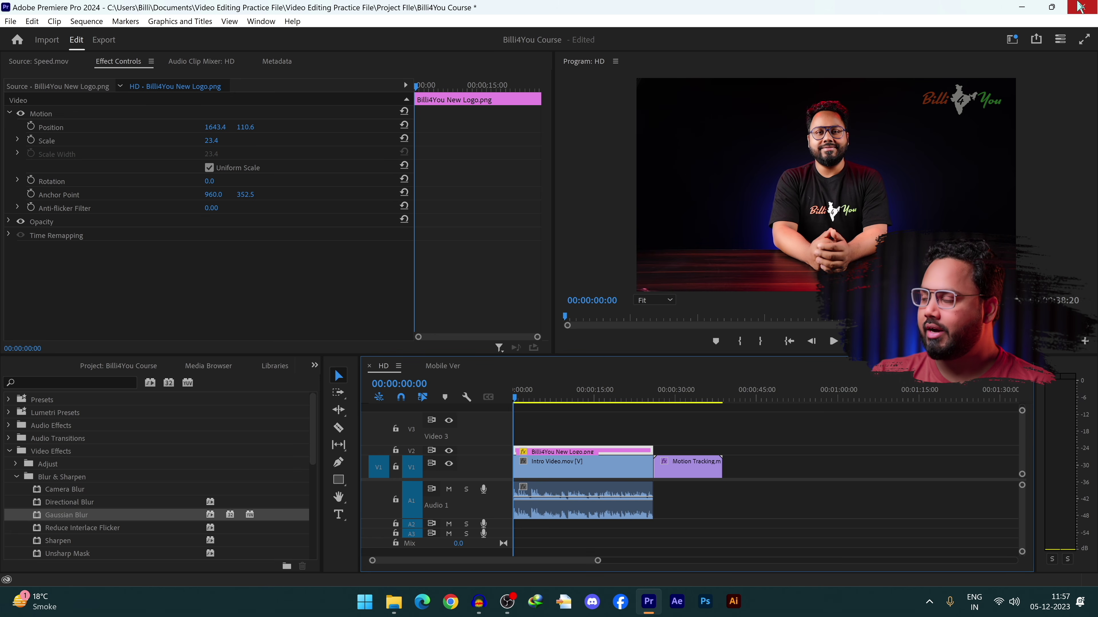
Step: Set the logo's opacity to 100% and reposition it to about 380.7, 296.0, beside the presenter's head
click(962, 102)
drag(962, 101, 736, 196)
click(9, 221)
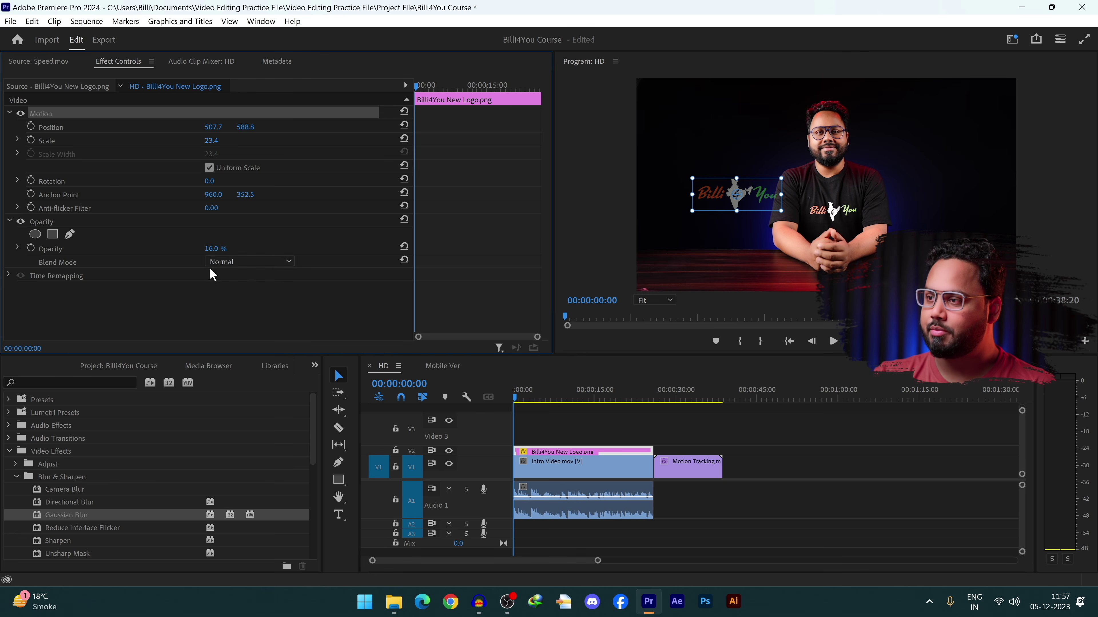
drag(213, 249, 204, 249)
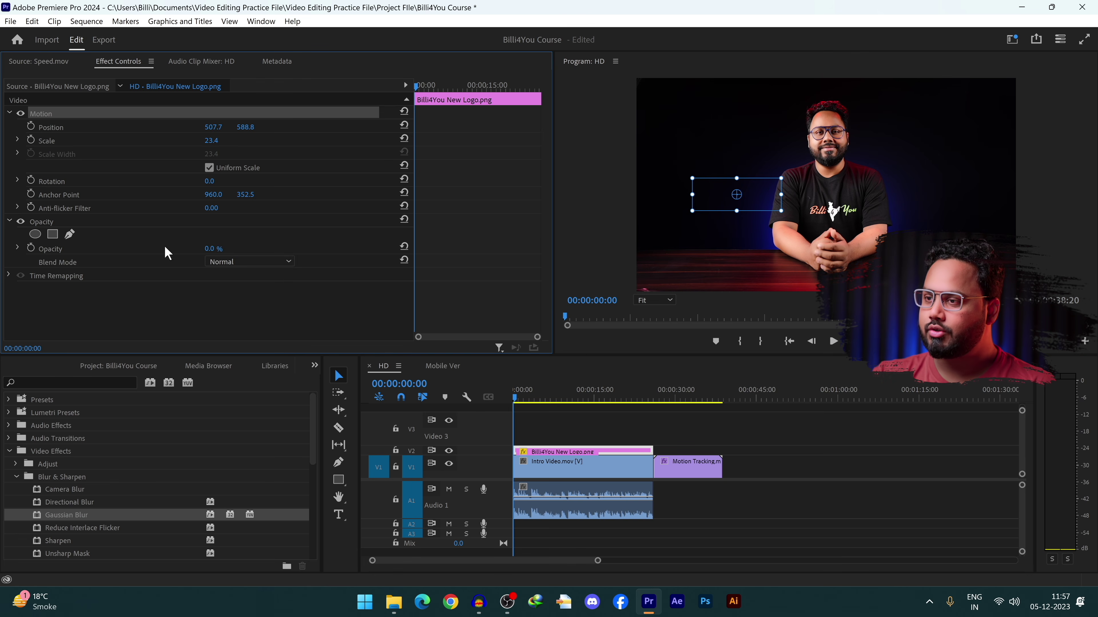
click(209, 248)
text(100)
key(Return)
drag(693, 188, 687, 139)
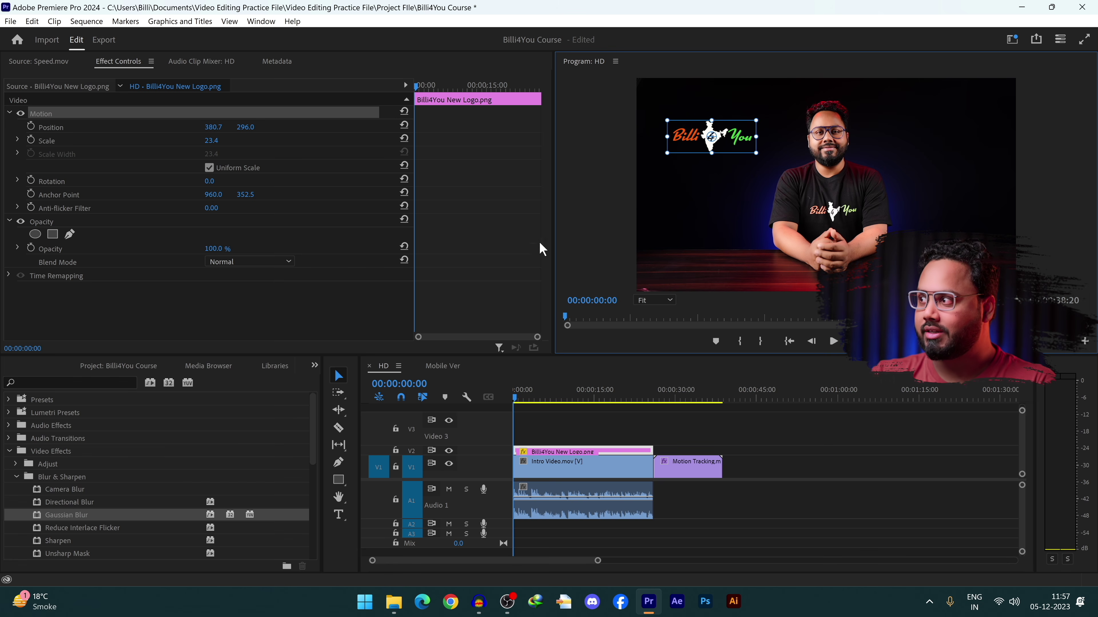
Step: Play the HD sequence briefly from its start to preview the logo
drag(522, 391, 483, 422)
key(space)
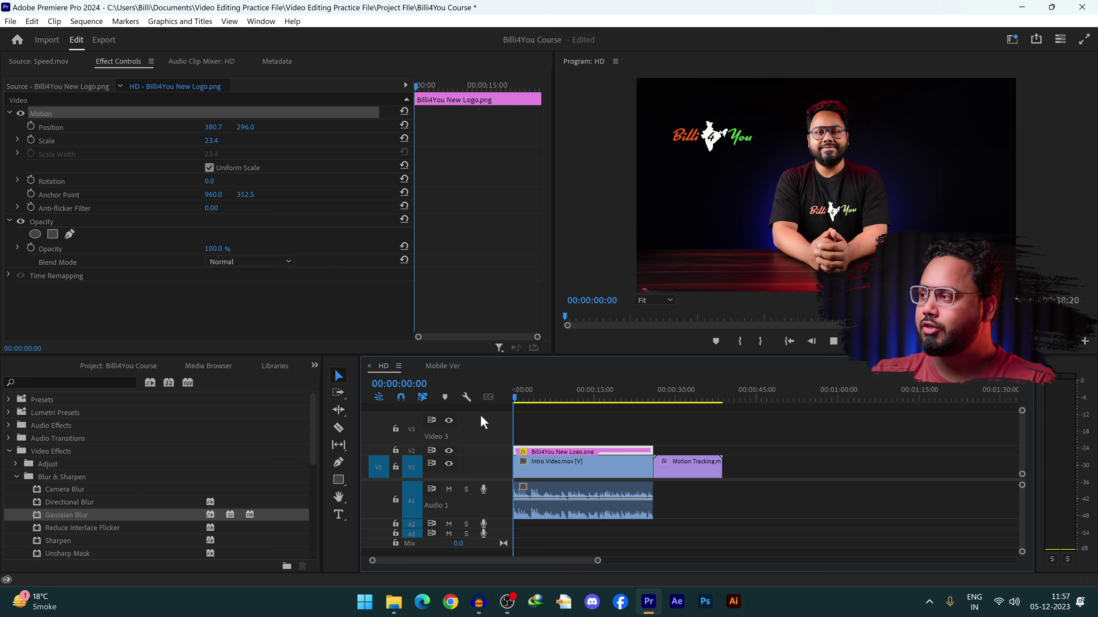
key(space)
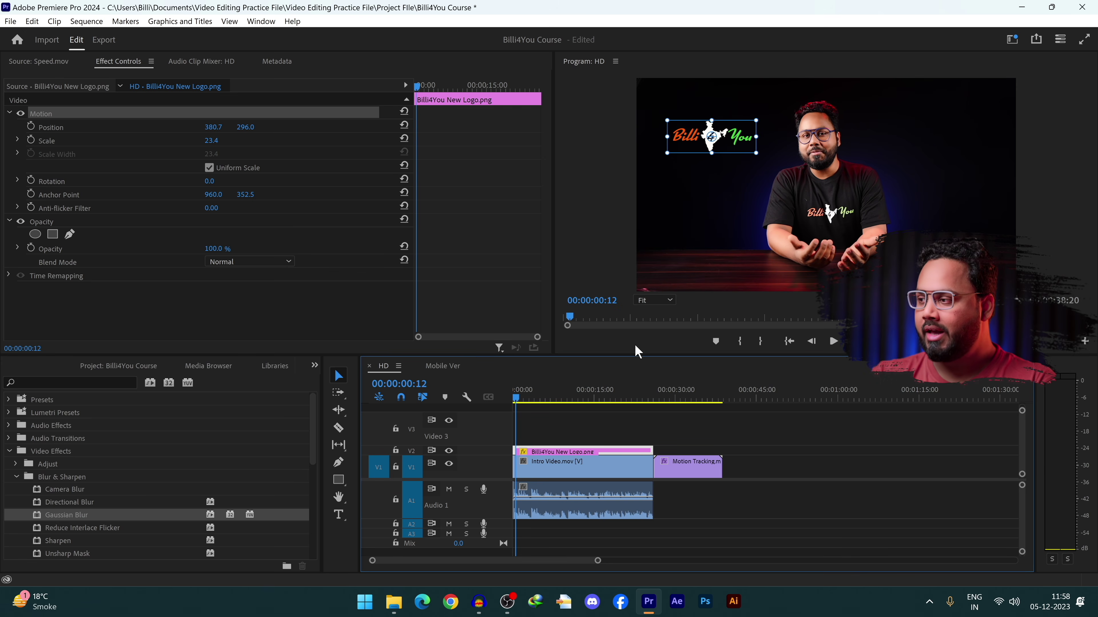
Step: Shift the logo clip on V2 to start about three seconds into the sequence and play back its entry
drag(552, 452, 567, 452)
key(space)
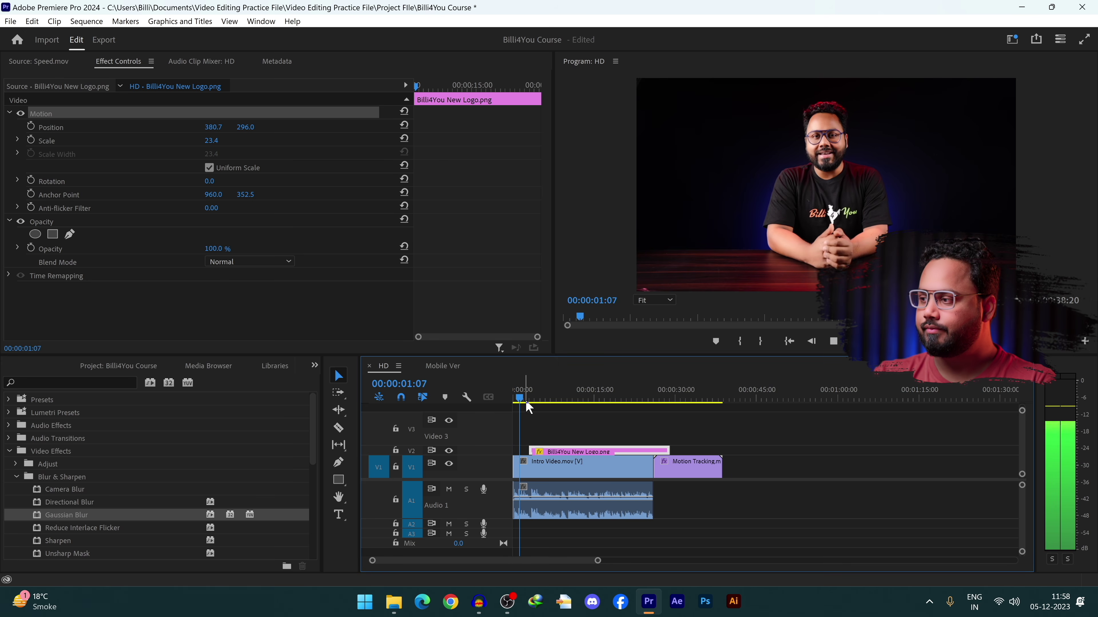
key(space)
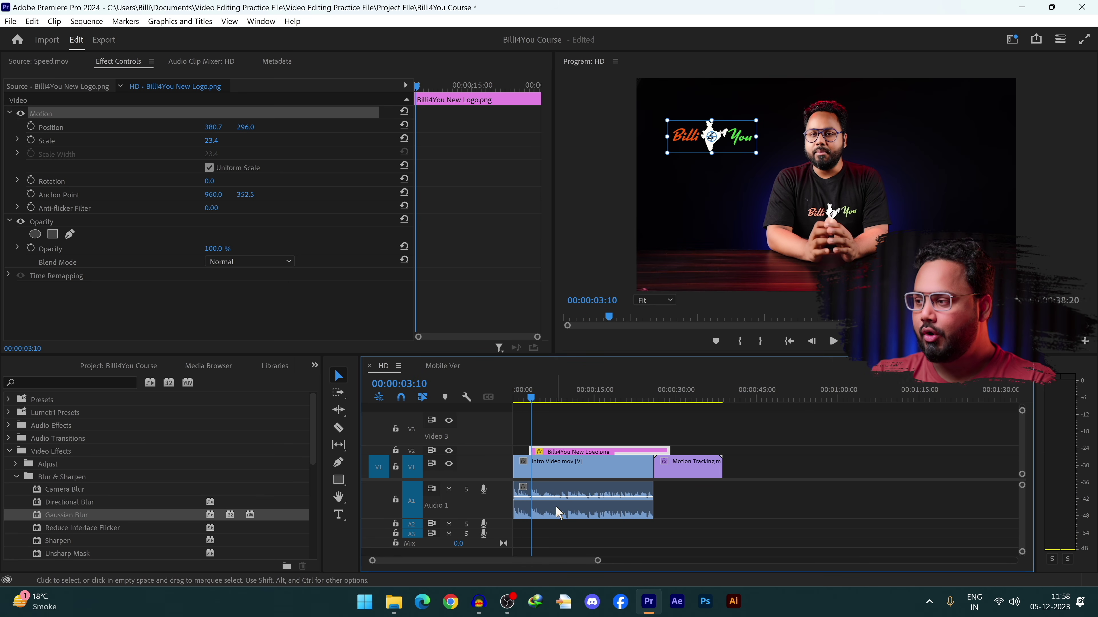
Step: Enable opacity keyframing with a 100% keyframe at the logo clip's start, 00:00:03:02, and move the playhead to 00:00:06:07
drag(532, 397, 529, 397)
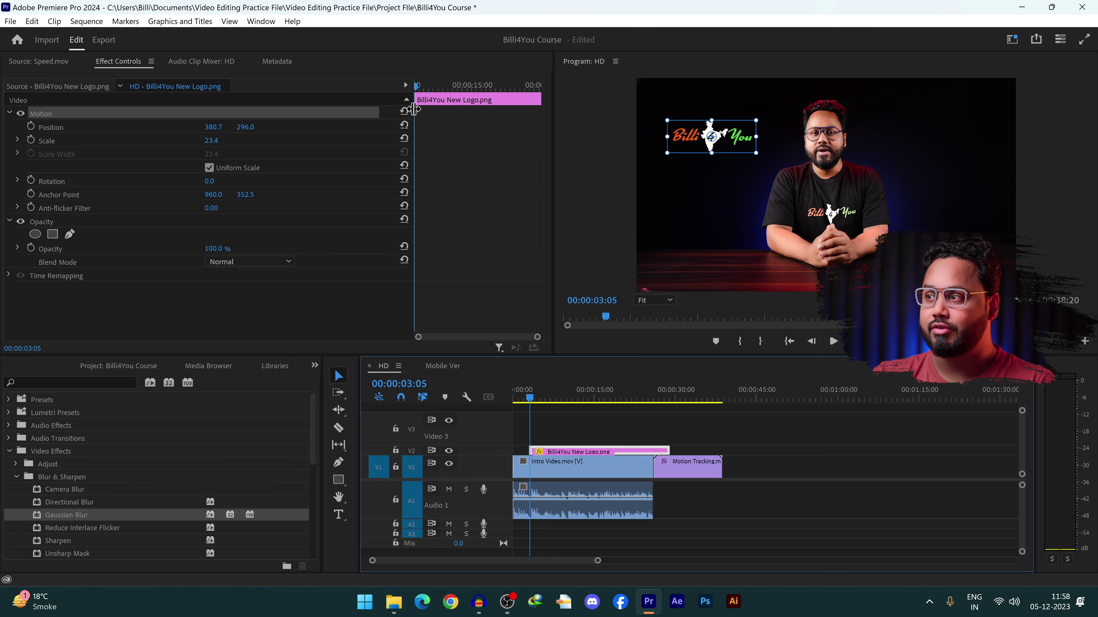
click(416, 84)
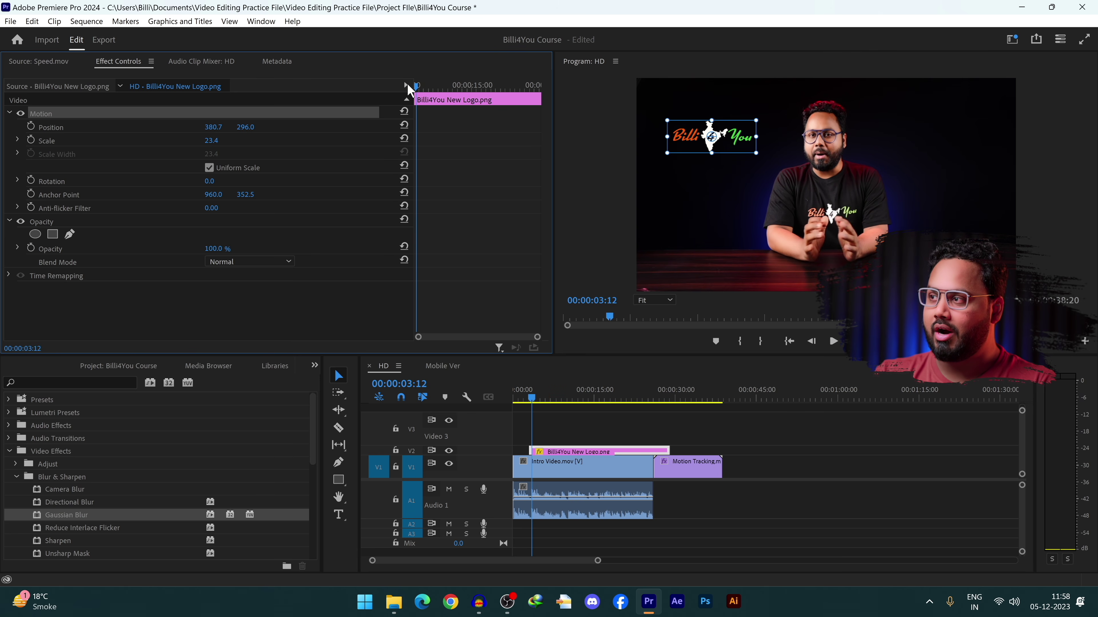
click(32, 249)
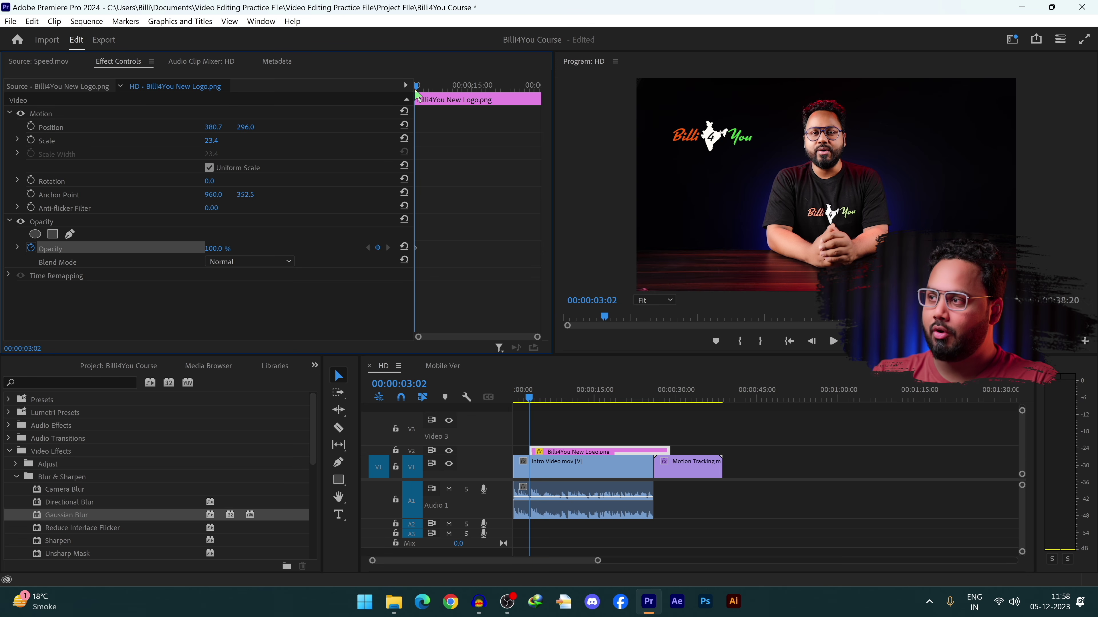
drag(416, 92, 429, 85)
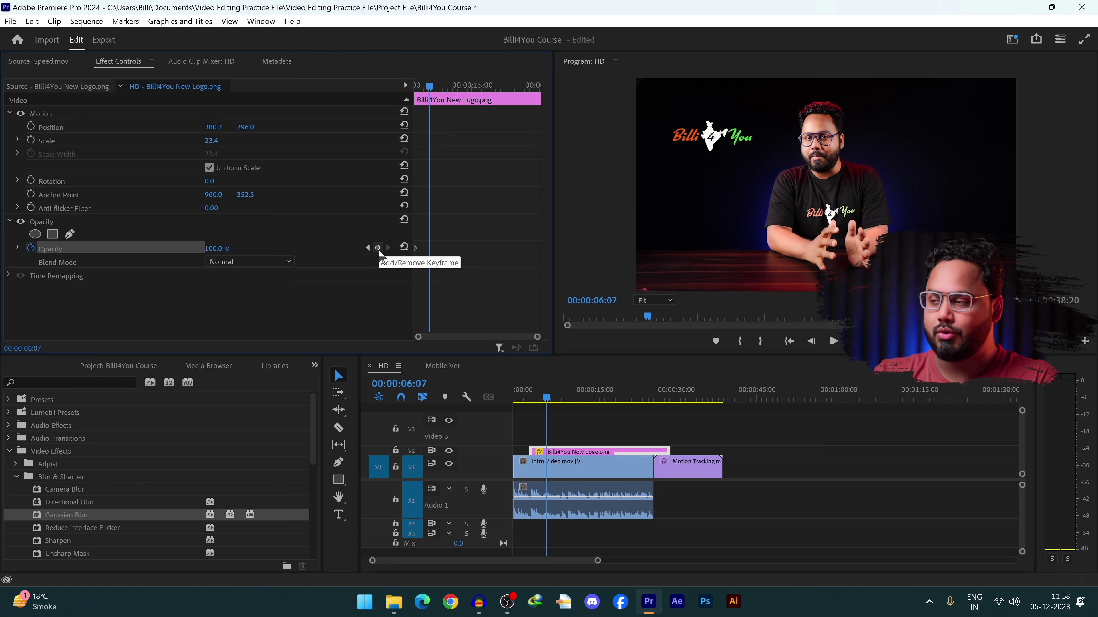
Step: Keyframe the logo's opacity from 0% at the clip's start, 00:00:03:02, to 100% at 00:00:06:07 and preview the fade-in
click(379, 249)
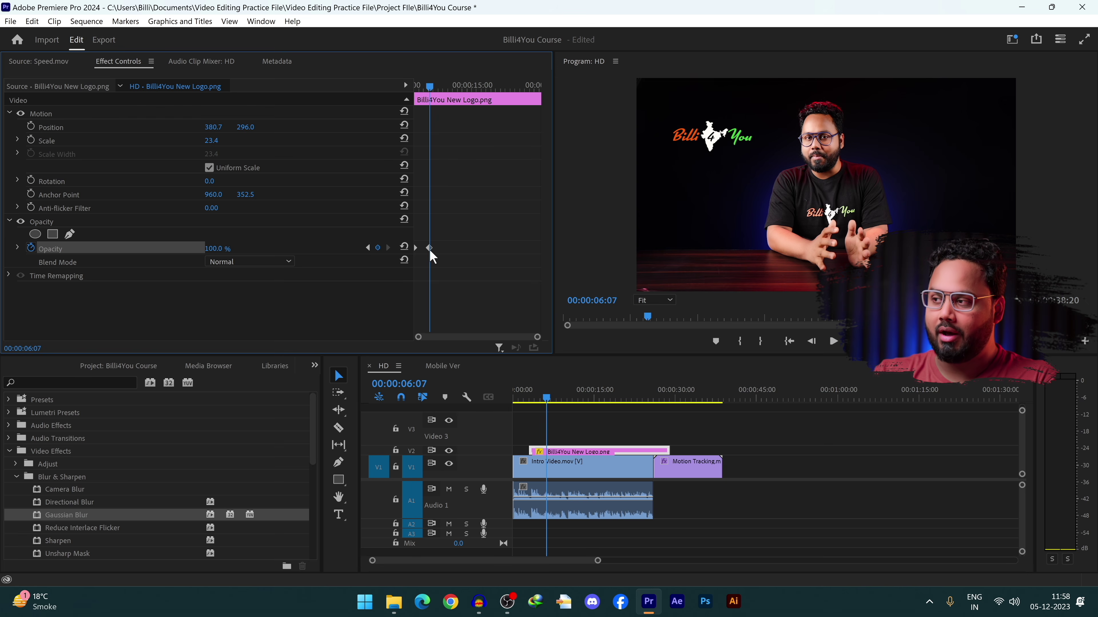
mouse_move(533, 339)
mouse_down()
mouse_move(501, 341)
mouse_move(528, 337)
mouse_up()
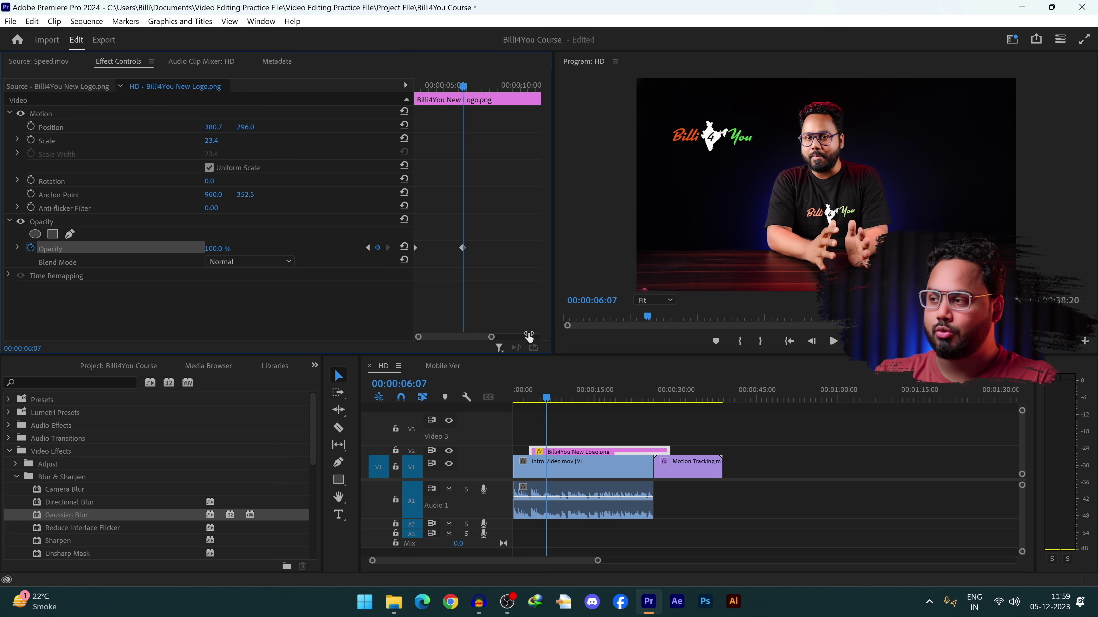
drag(466, 87, 379, 89)
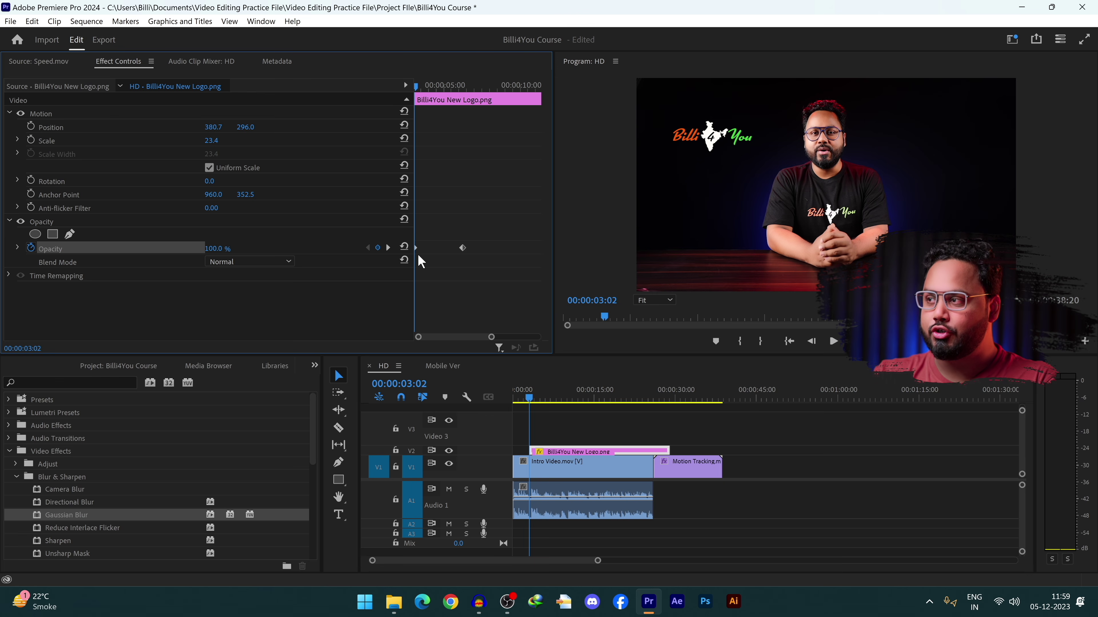
drag(212, 249, 169, 249)
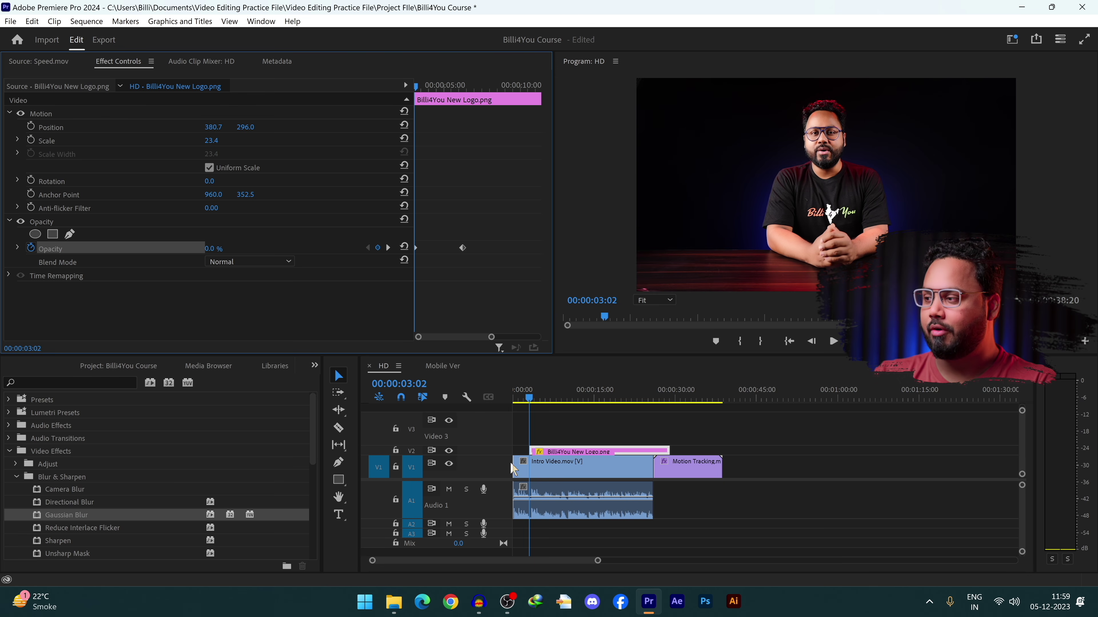
key(space)
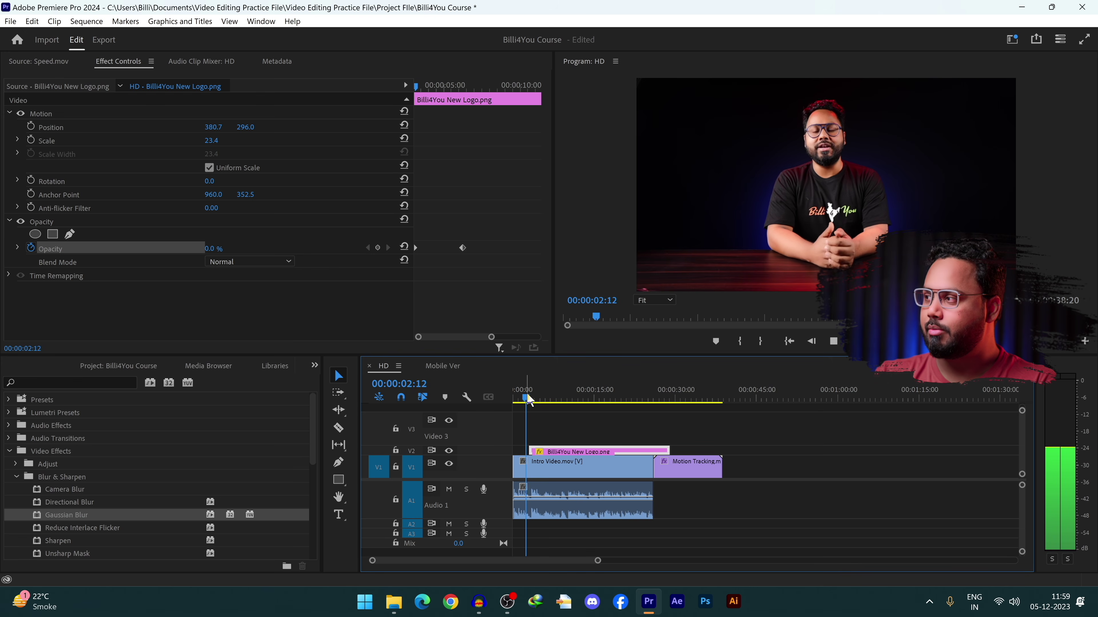
key(space)
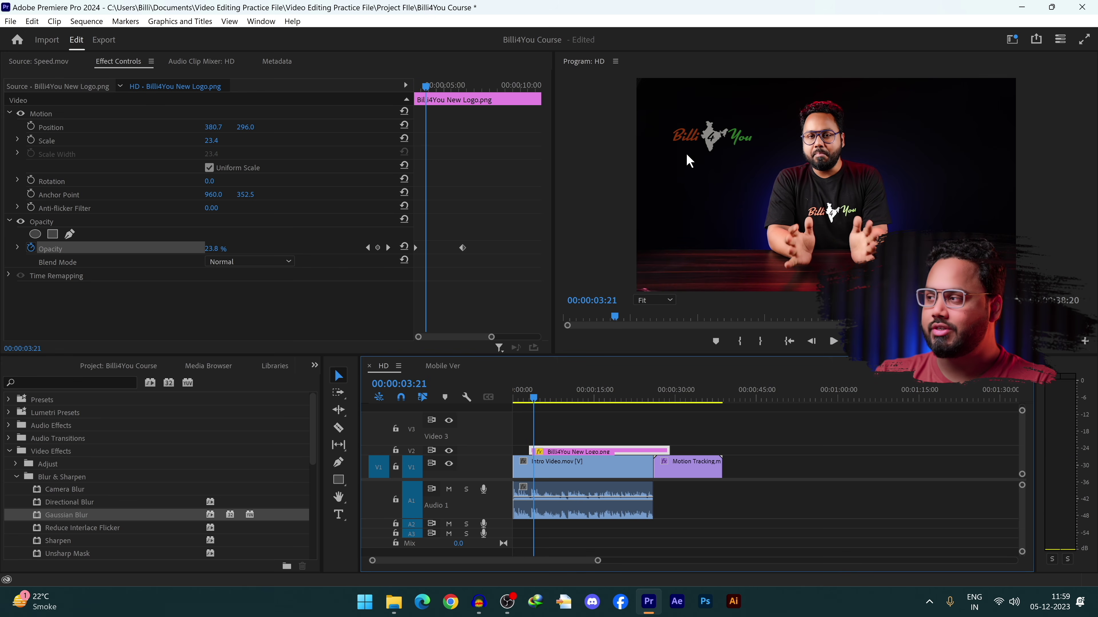
Step: Move the logo's second opacity keyframe to slightly before eleven seconds for a slower fade-in and play it back
drag(463, 248, 535, 260)
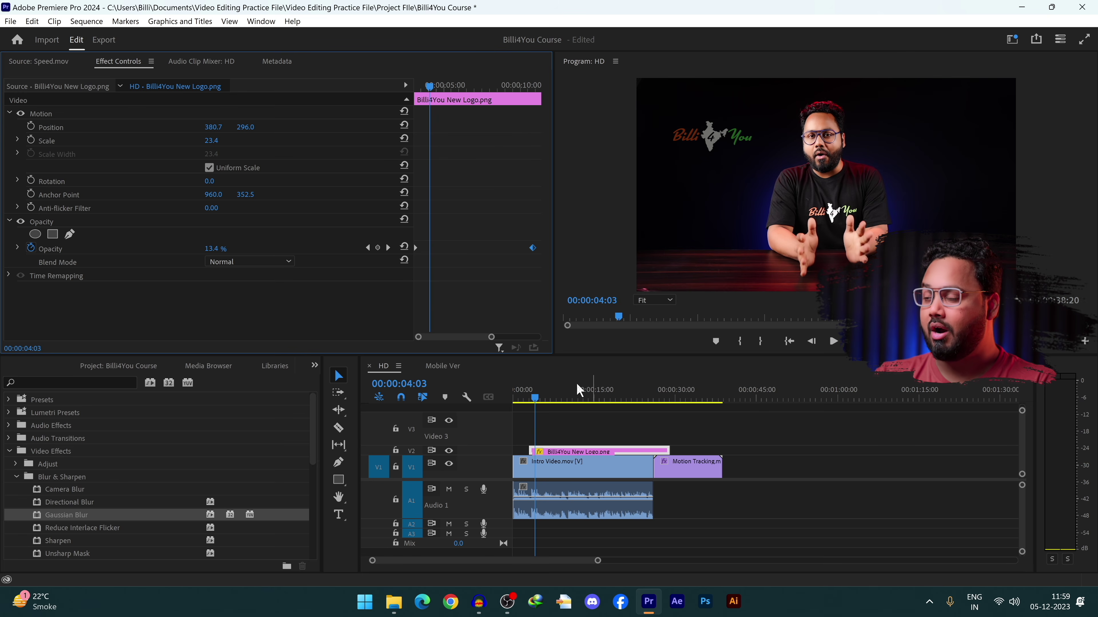
click(413, 85)
key(space)
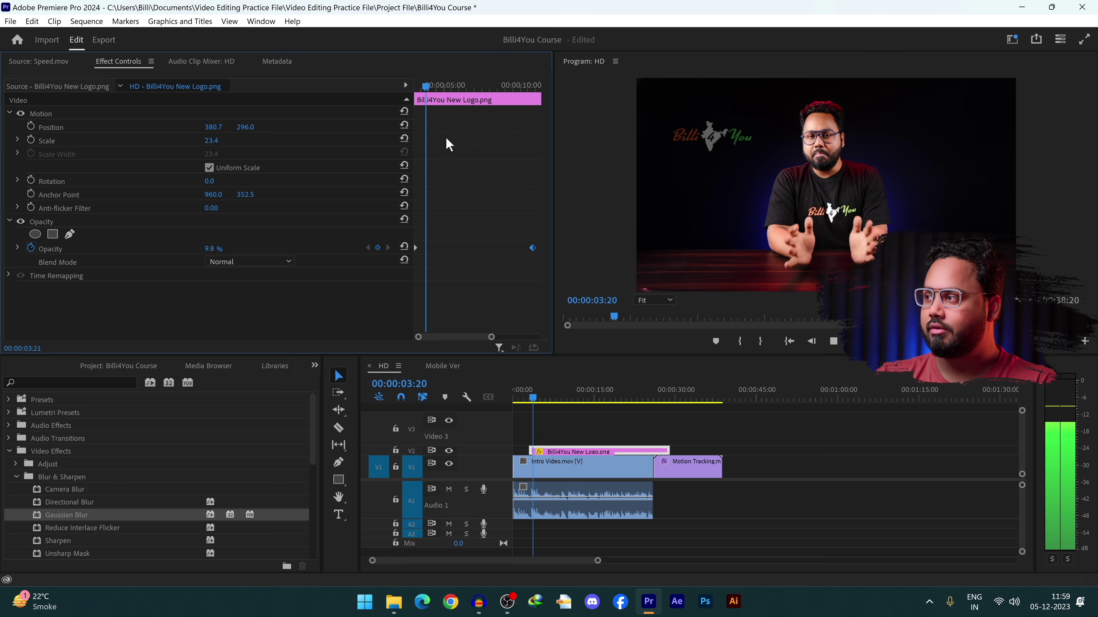
key(space)
key(space)
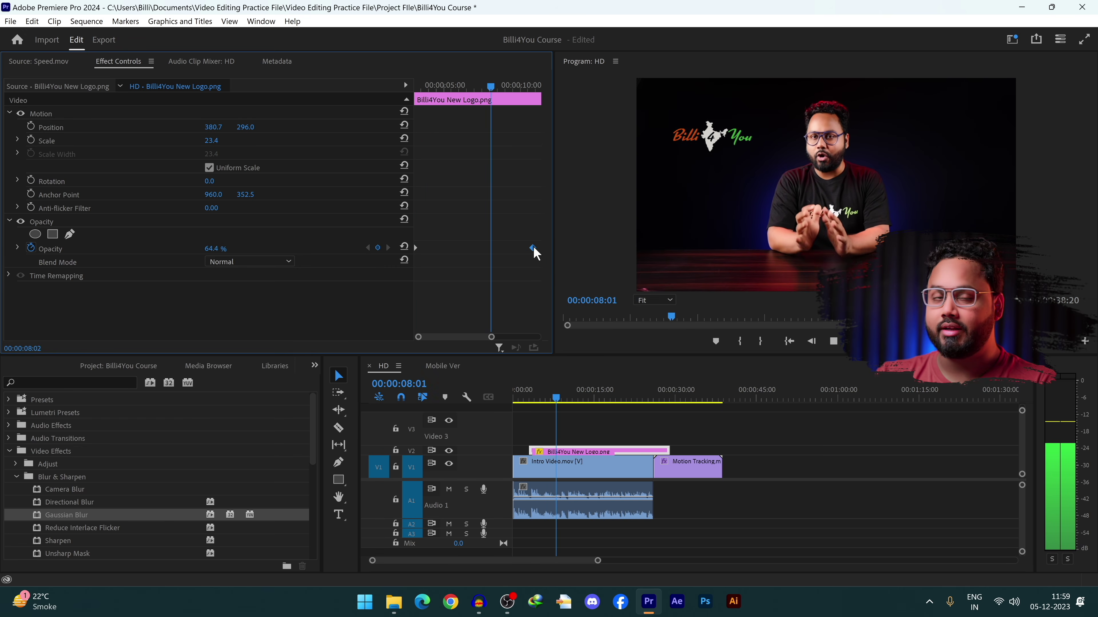
key(space)
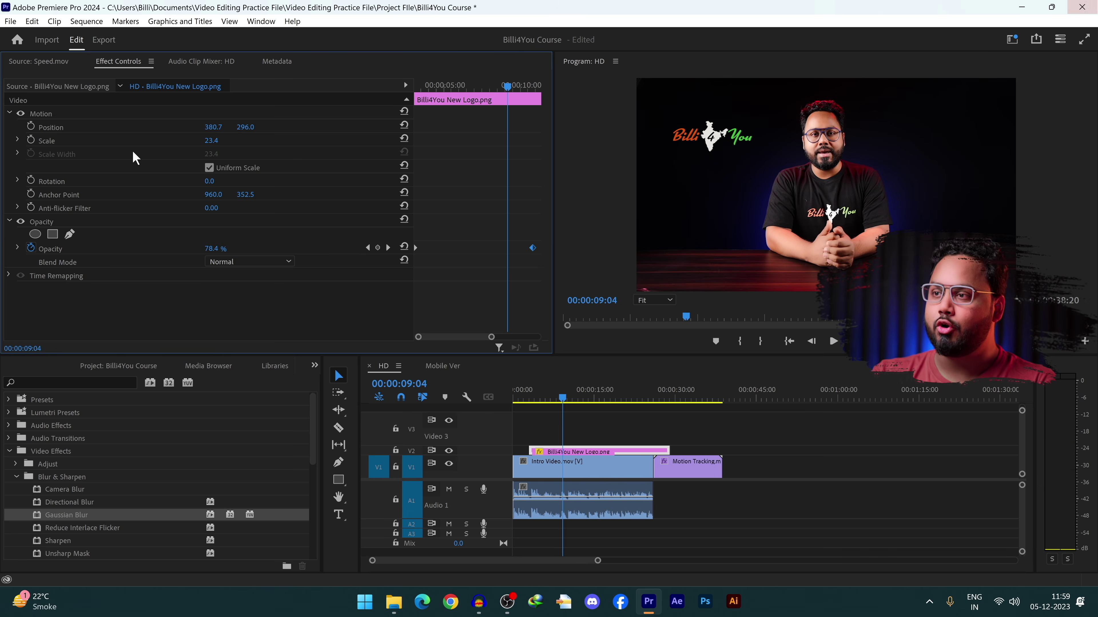
Step: Keyframe the logo's position from 380.7, 296.0 at 00:00:03:02 to 1611.7, 980.0 at 00:00:10:14 and preview the movement
drag(508, 89, 327, 108)
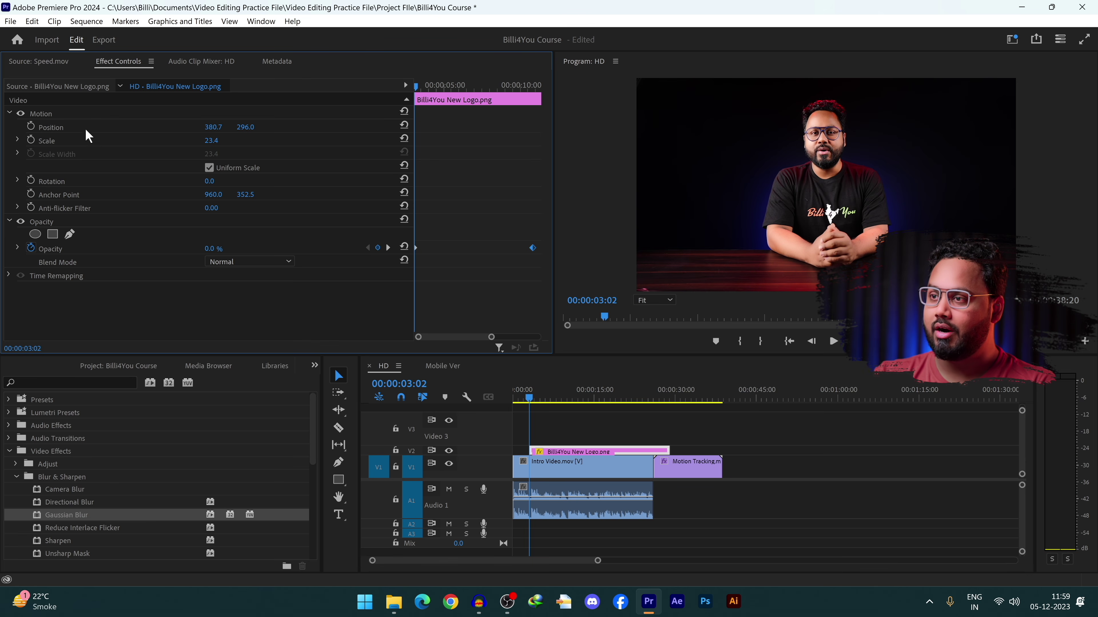
click(30, 127)
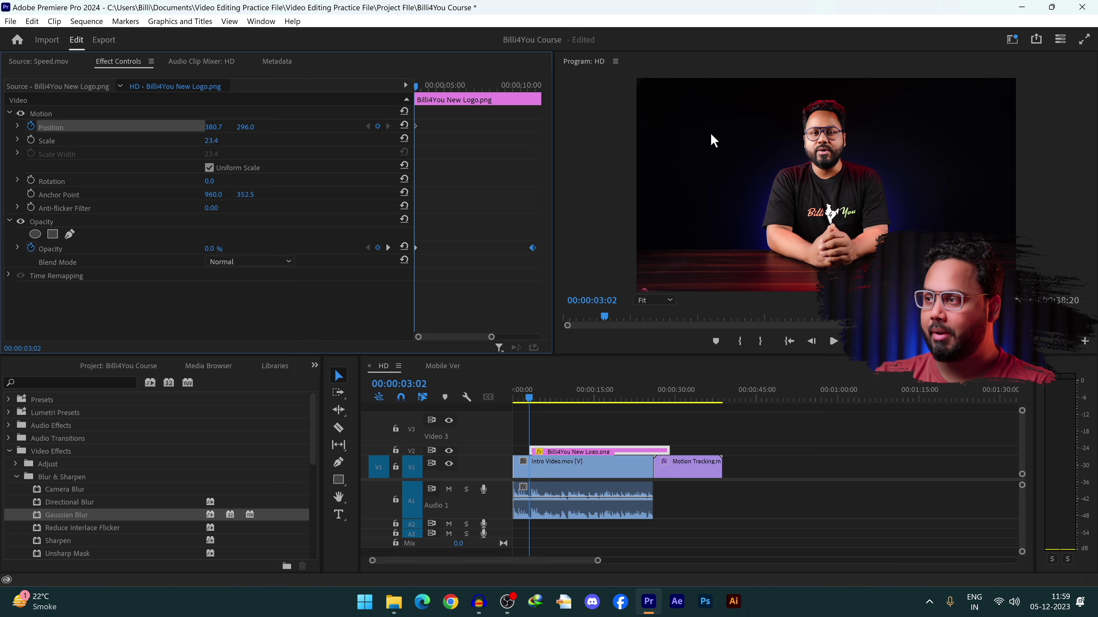
drag(416, 86, 529, 87)
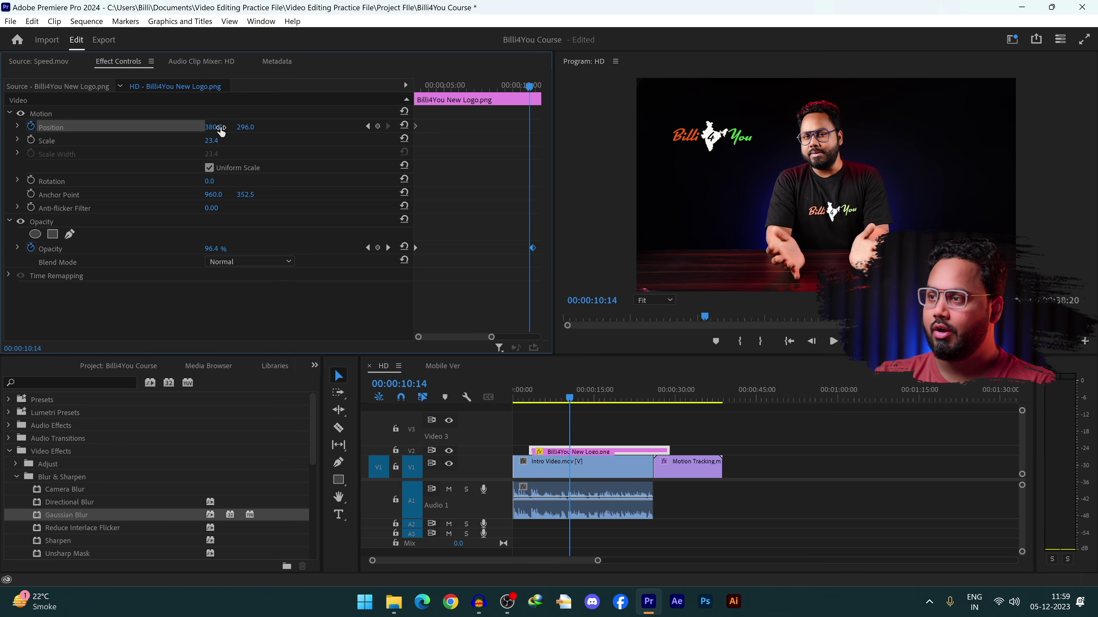
drag(214, 127, 360, 127)
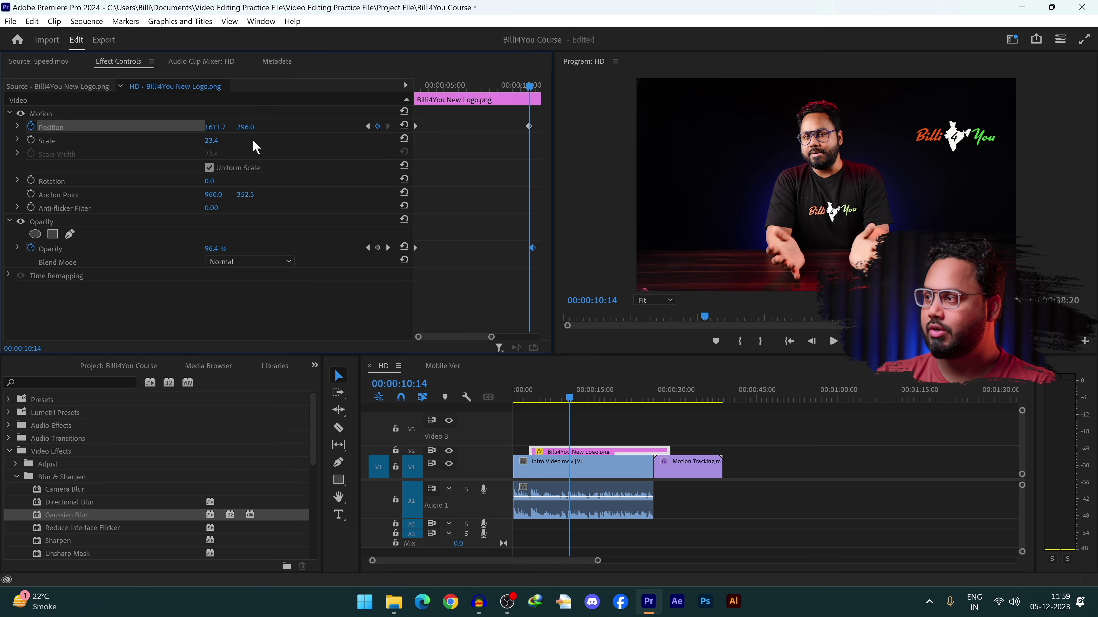
drag(255, 128, 342, 128)
key(Home)
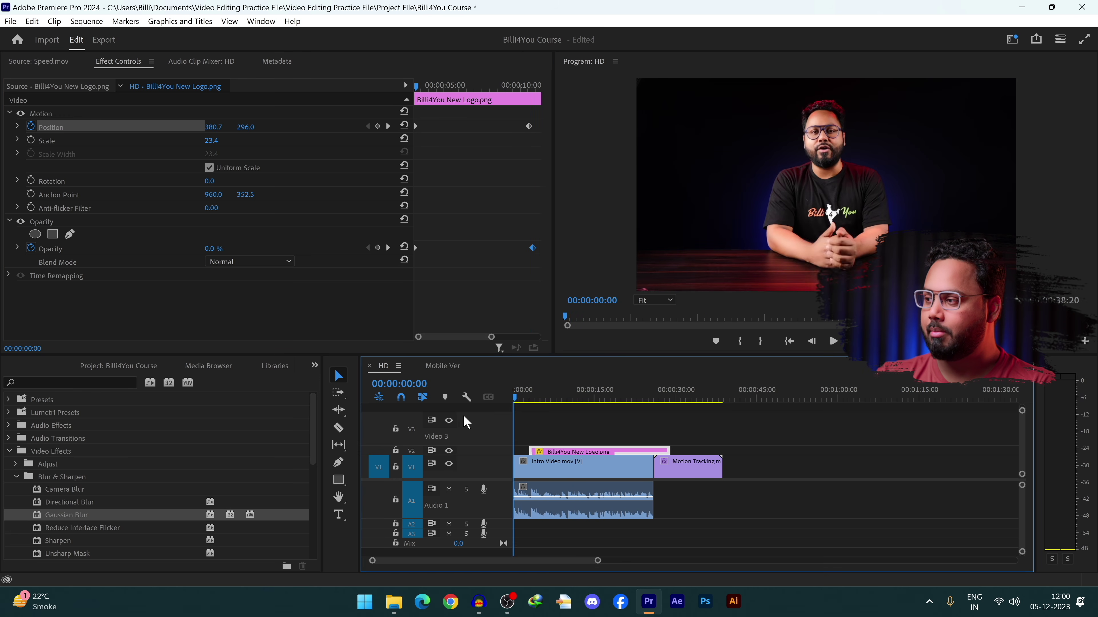
key(space)
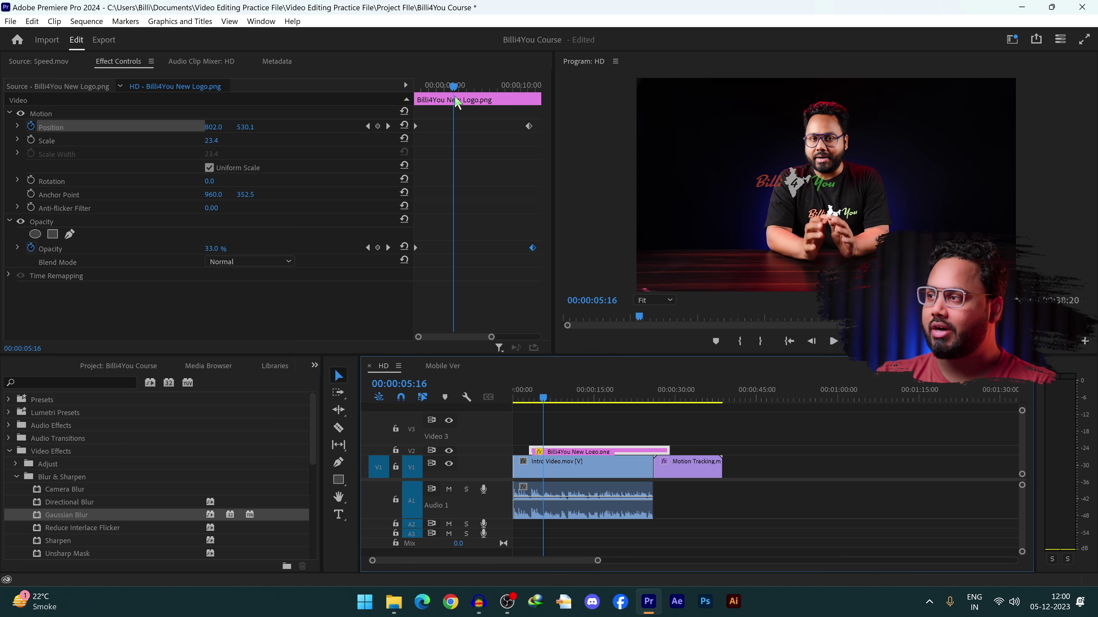
Step: Keyframe the logo's scale from 23.4 at the clip's start, 00:00:03:02, to 161.4 at 00:00:10:14 and preview the growth
drag(449, 86, 416, 87)
key(Left)
key(Left)
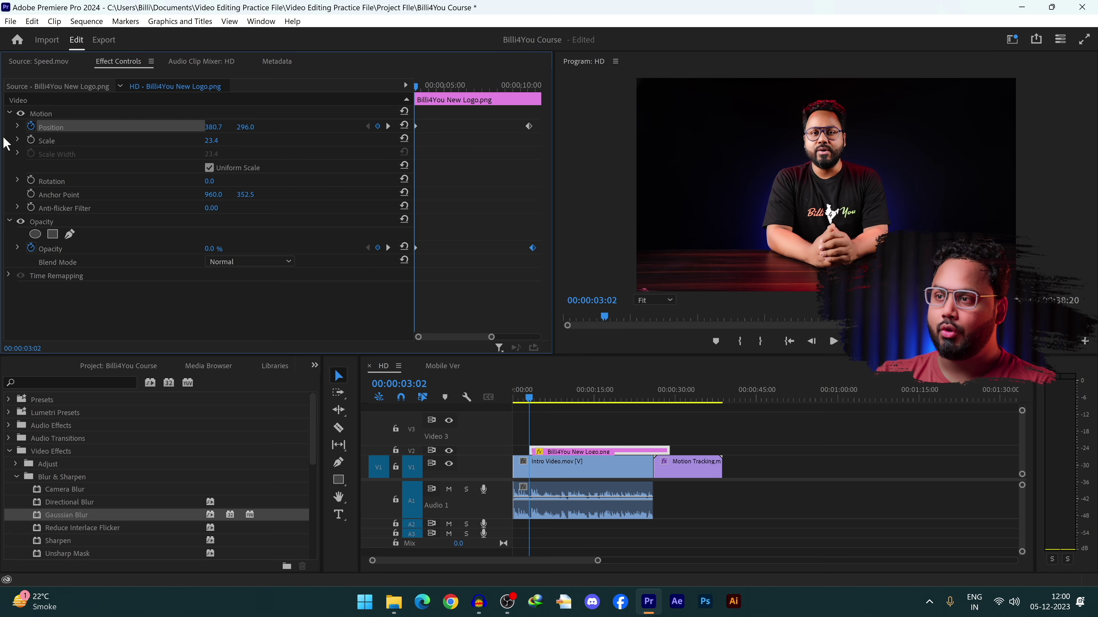
click(31, 140)
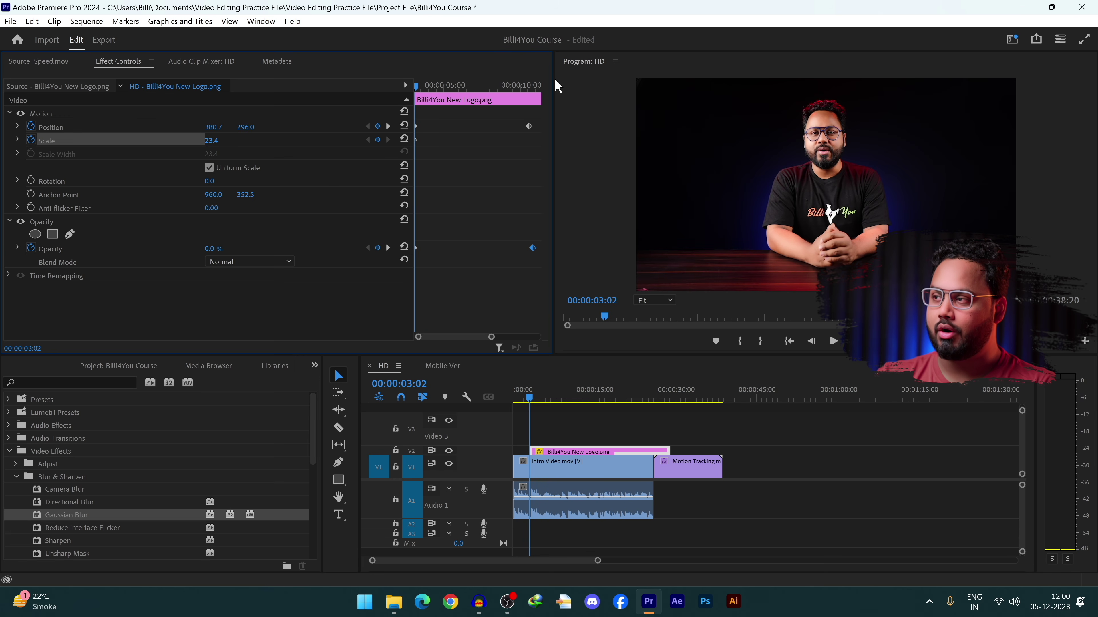
drag(420, 91, 530, 100)
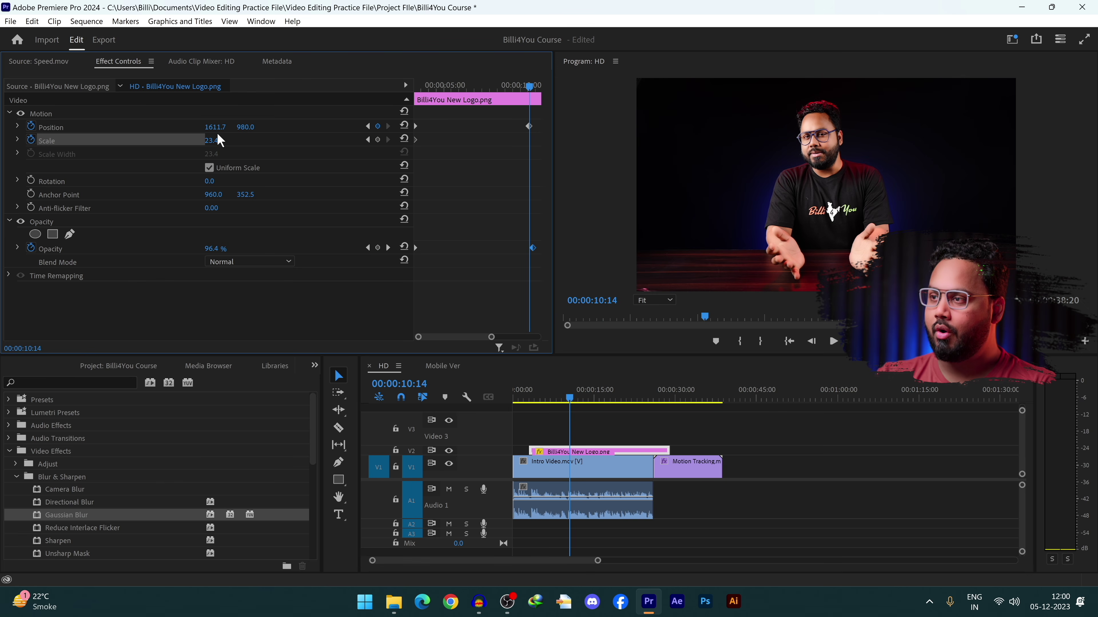
drag(214, 140, 274, 140)
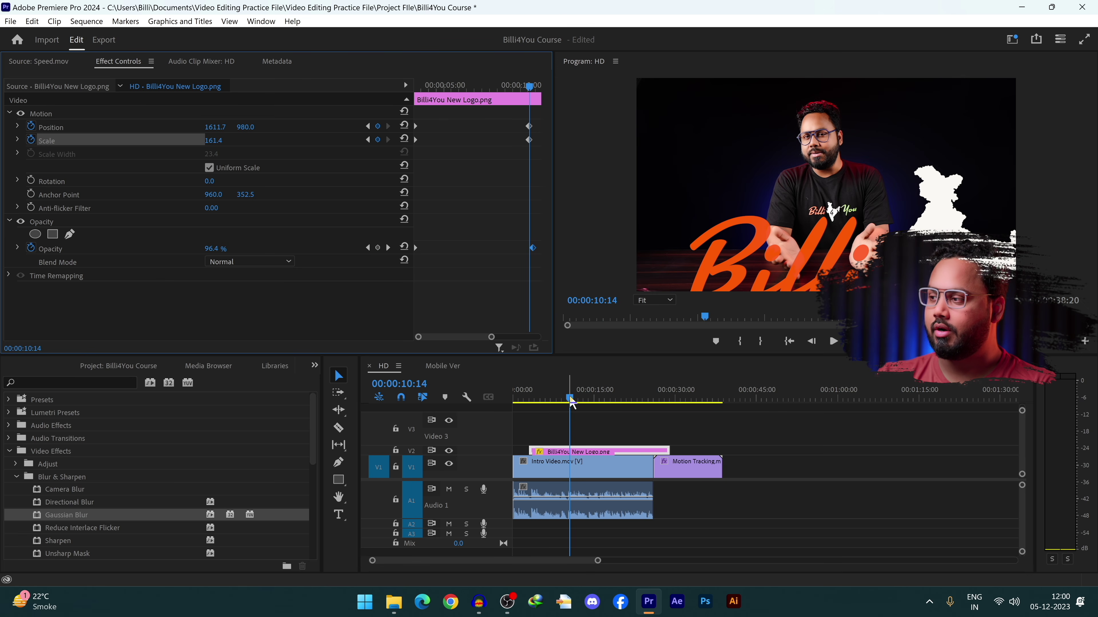
key(Home)
key(space)
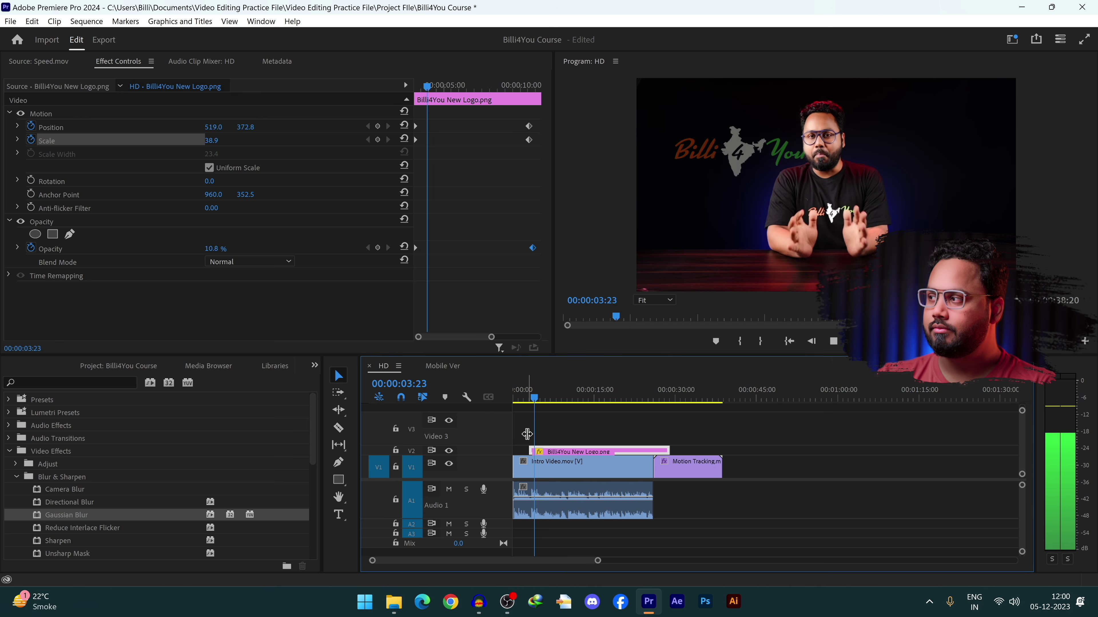
key(space)
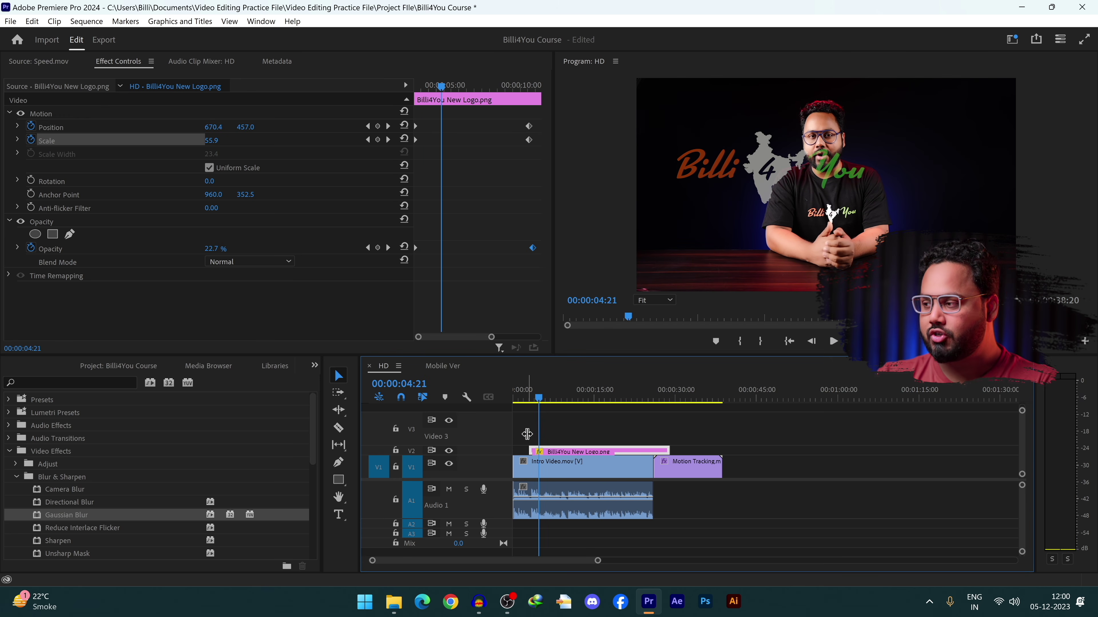
Step: Delete all clips from the HD sequence
drag(723, 554, 478, 410)
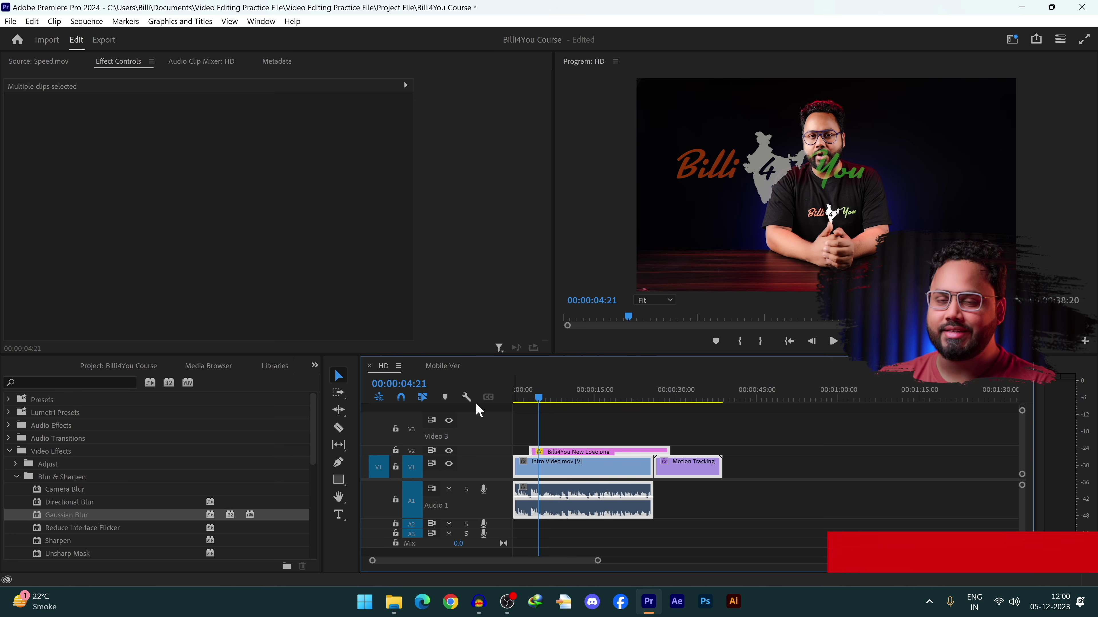
drag(705, 528, 466, 424)
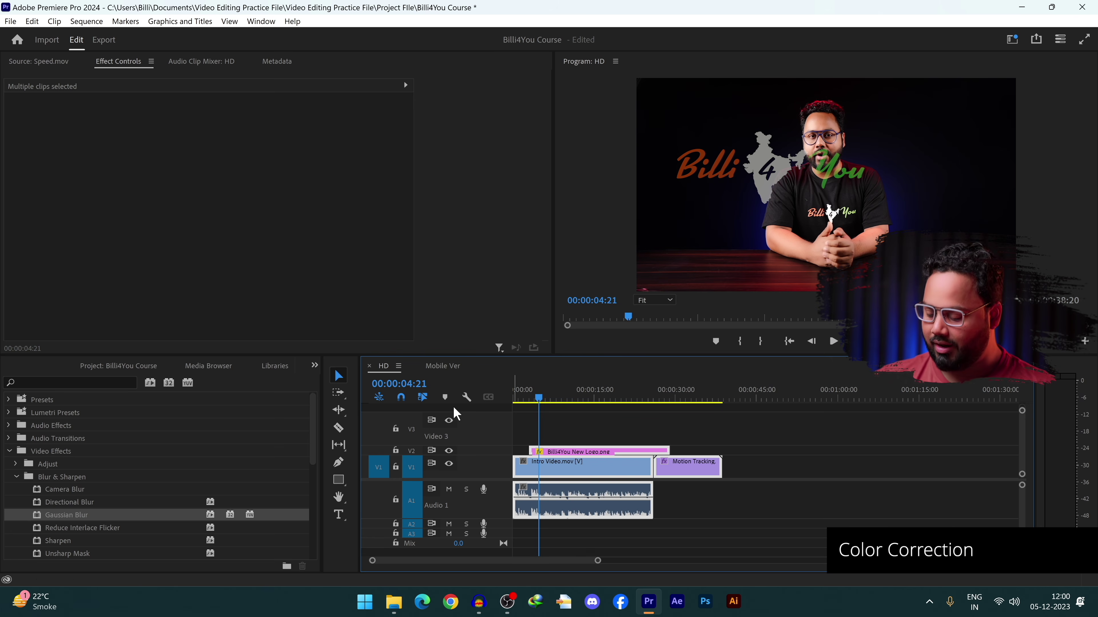
key(Delete)
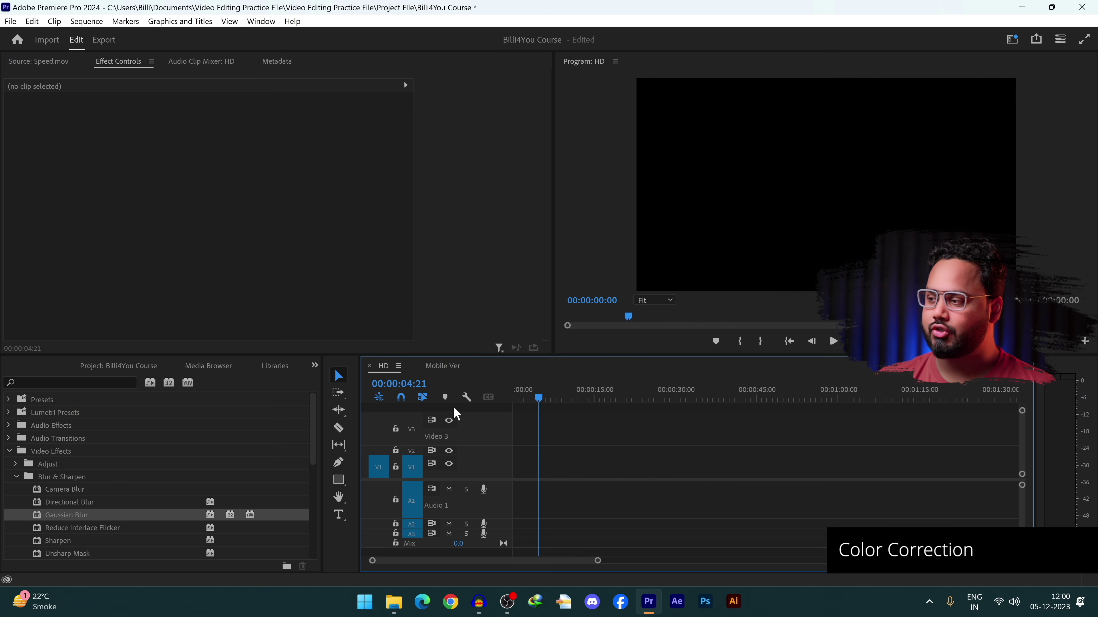
Step: Place the Flower Girl Need Color clip from the project's Color Correction bin at the start of the HD sequence on V1 and A1
click(10, 451)
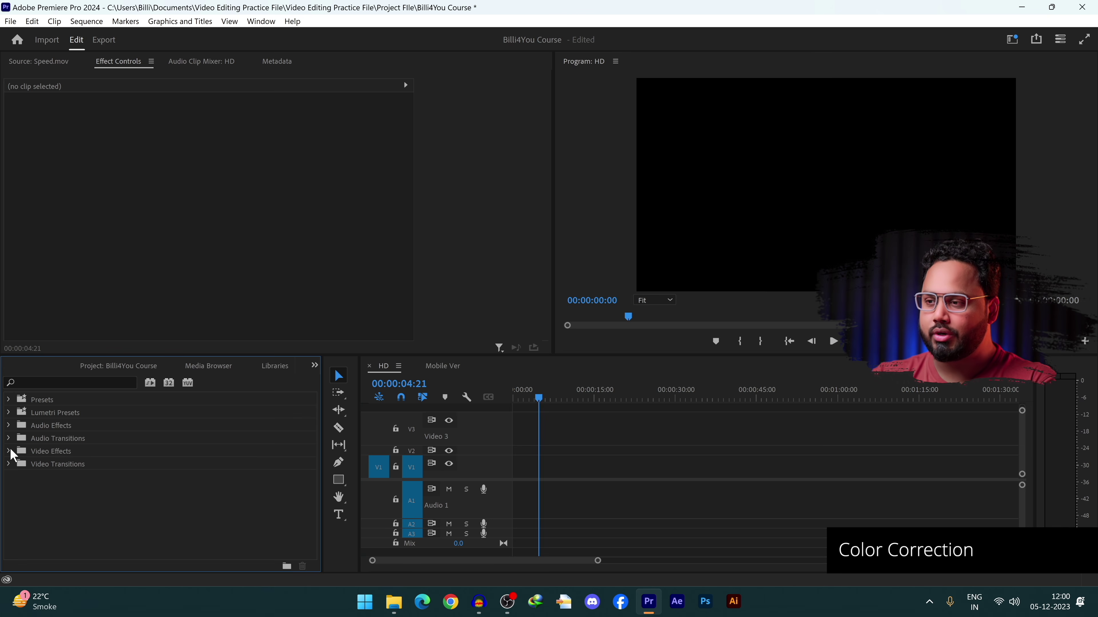
click(106, 369)
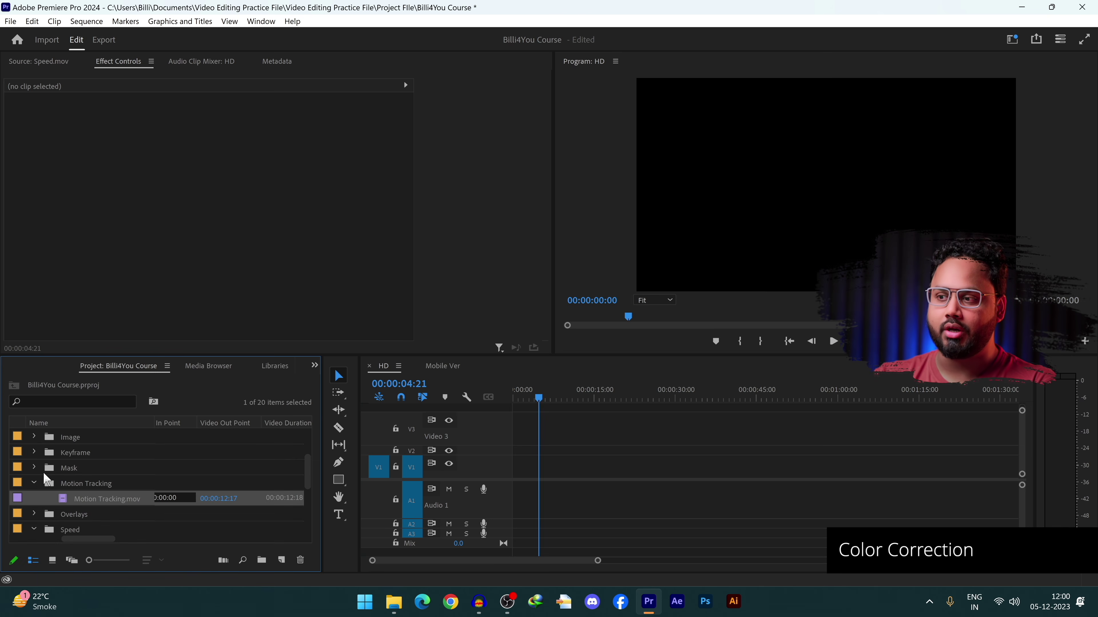
scroll(52, 480, up, 2)
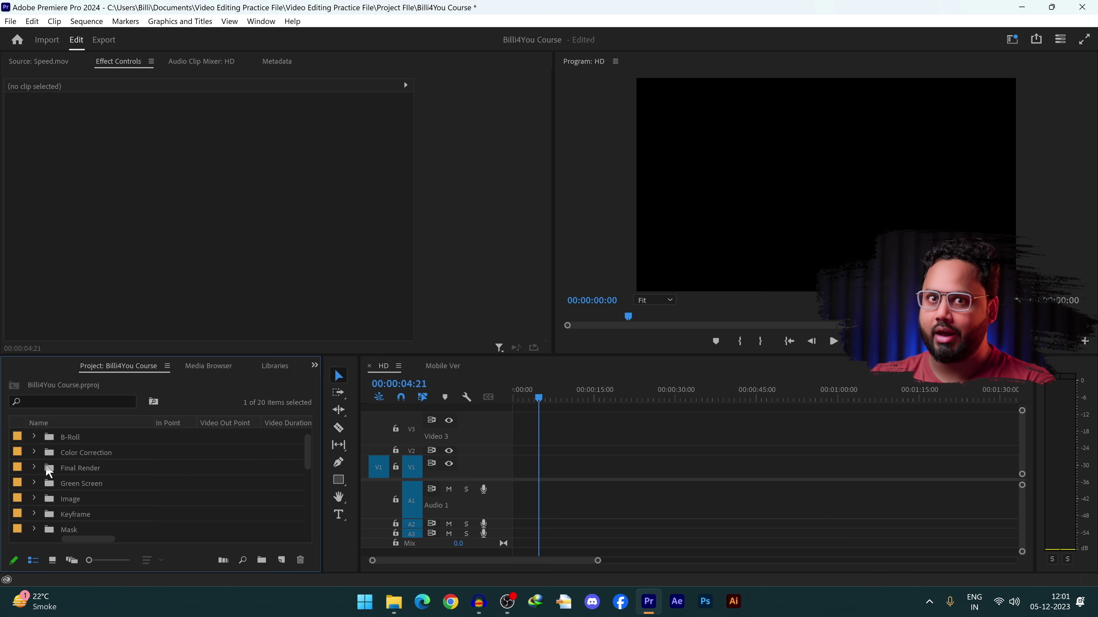
click(34, 452)
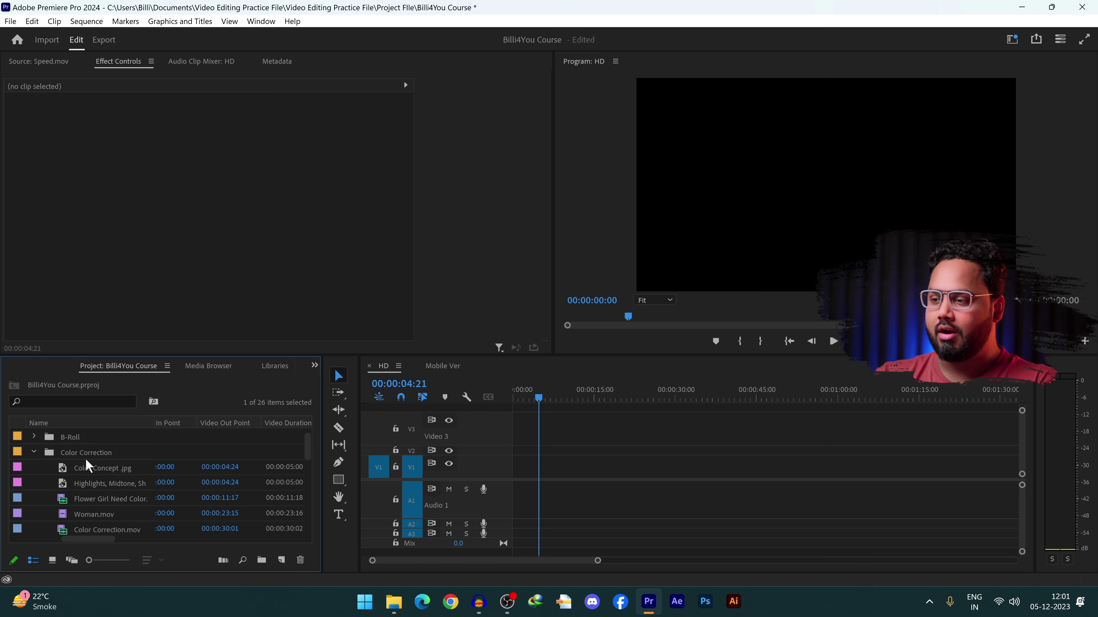
click(119, 501)
click(206, 498)
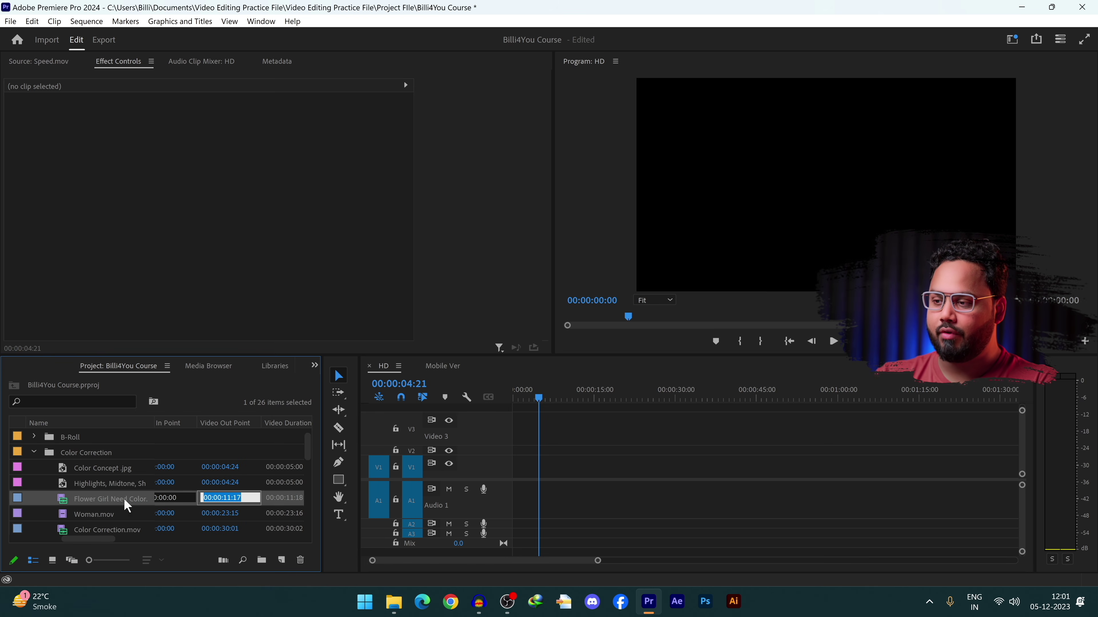
drag(126, 506, 509, 480)
Step: Play the flower girl clip from the start of the sequence to about 00:00:02:11 to examine its colors
key(Home)
key(space)
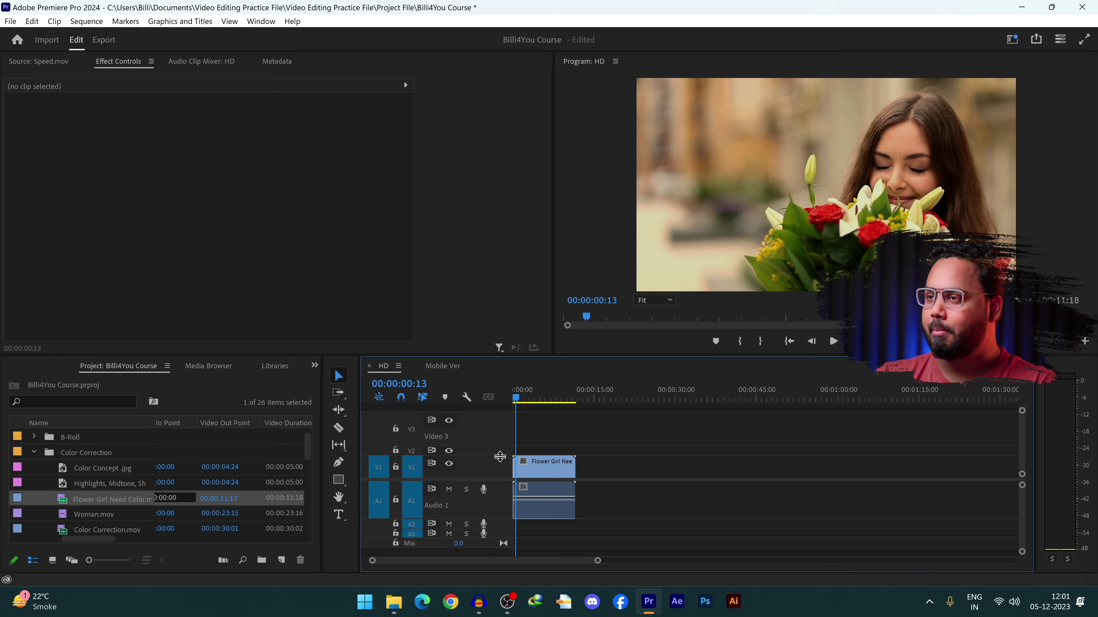
click(33, 62)
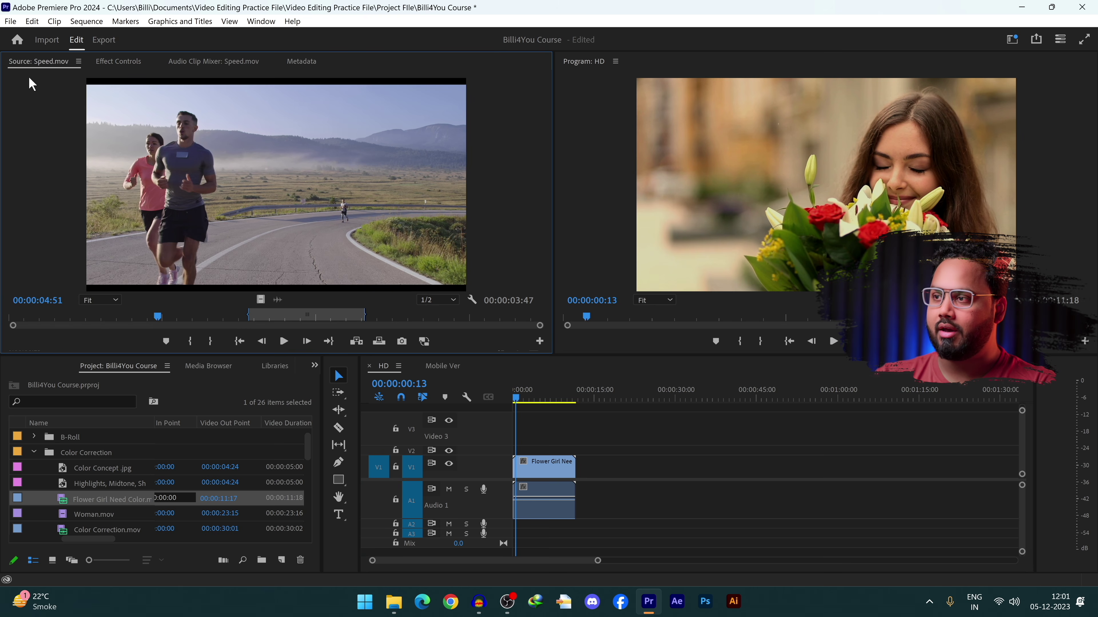
click(548, 463)
key(space)
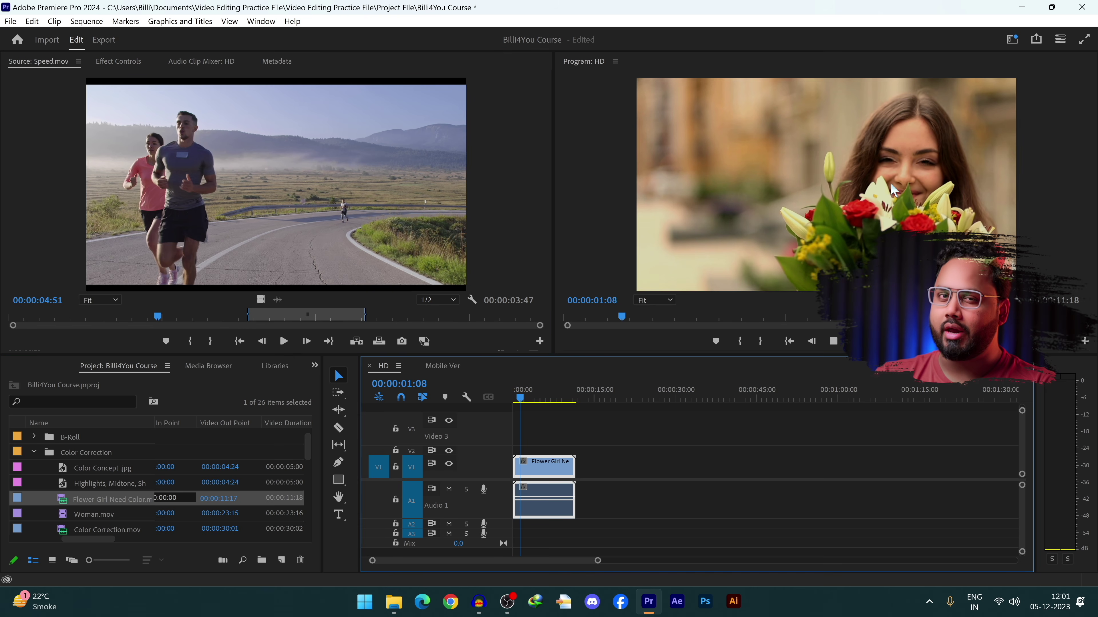
key(space)
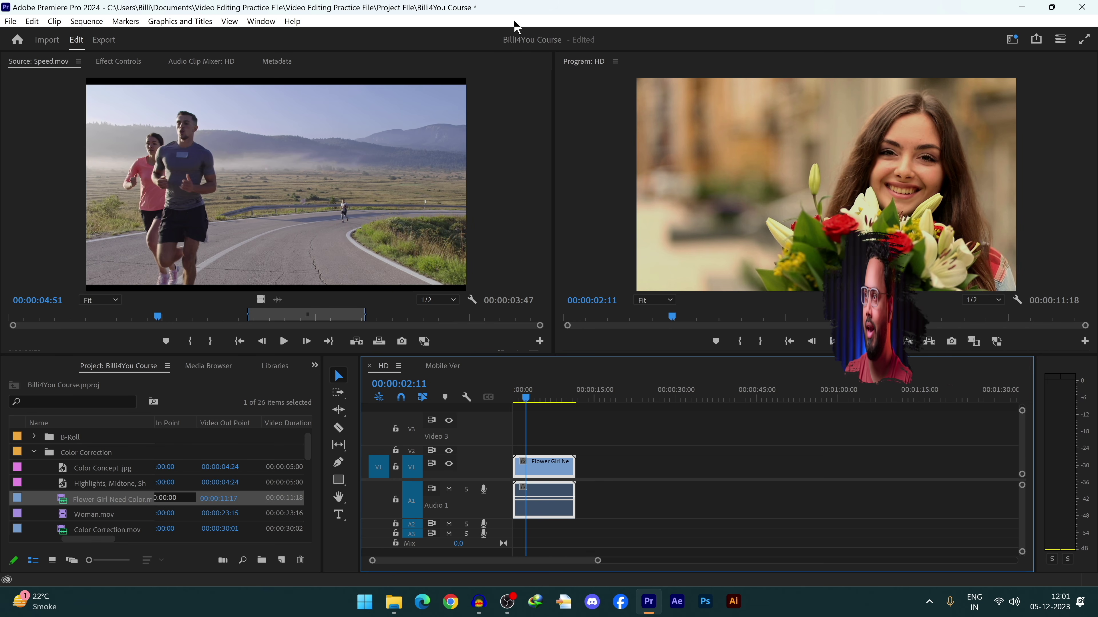
Step: Switch to the Color workspace and collapse the Creative section of the Lumetri Color controls
click(1006, 39)
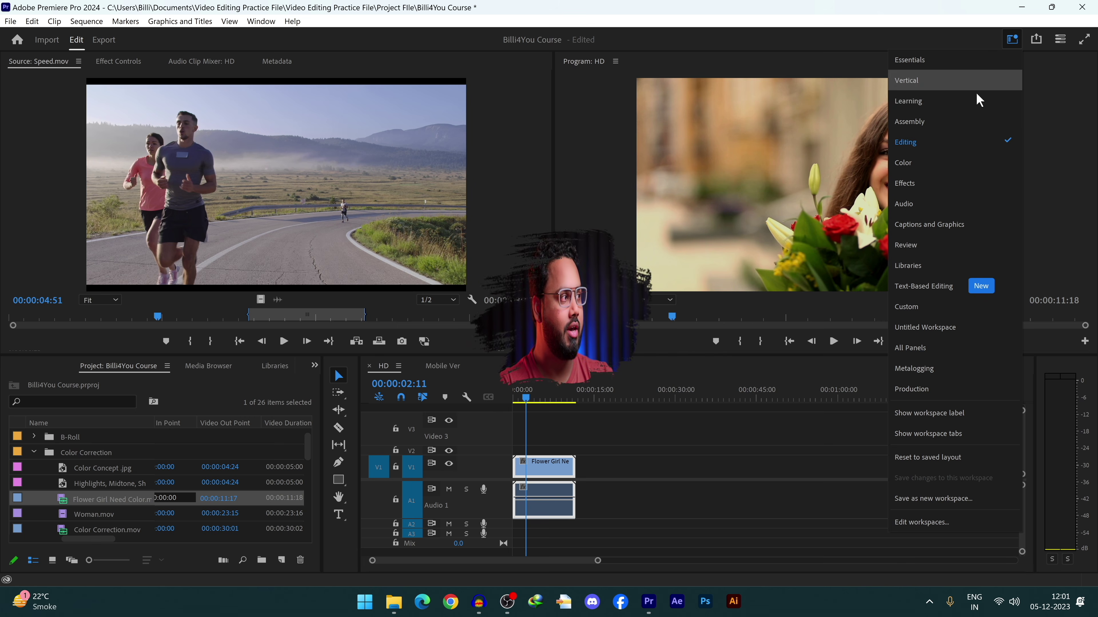
click(949, 164)
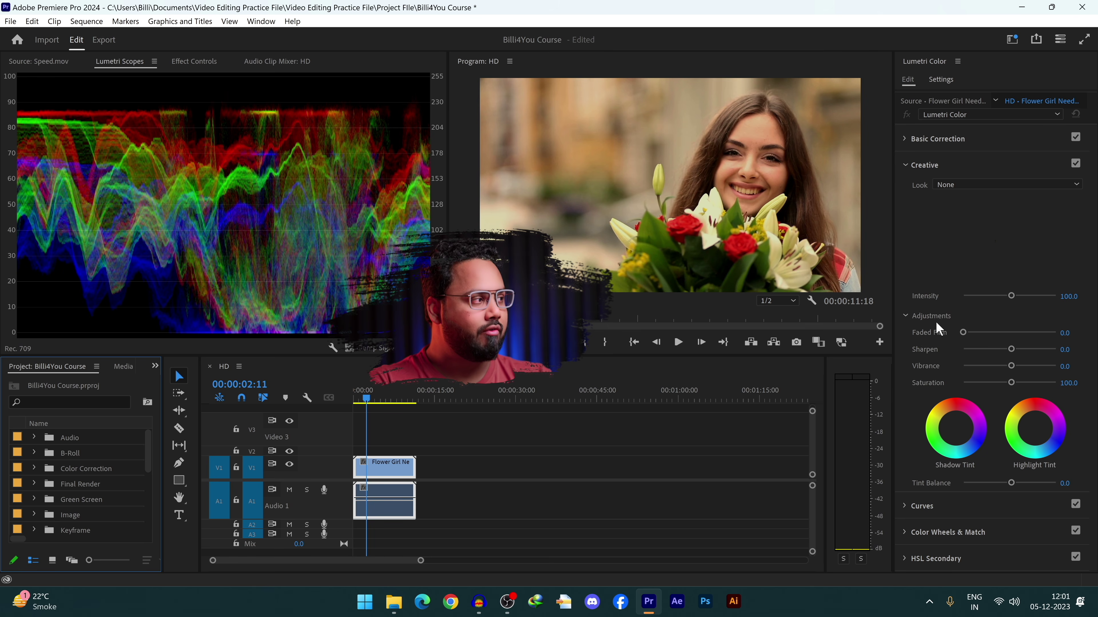
click(908, 168)
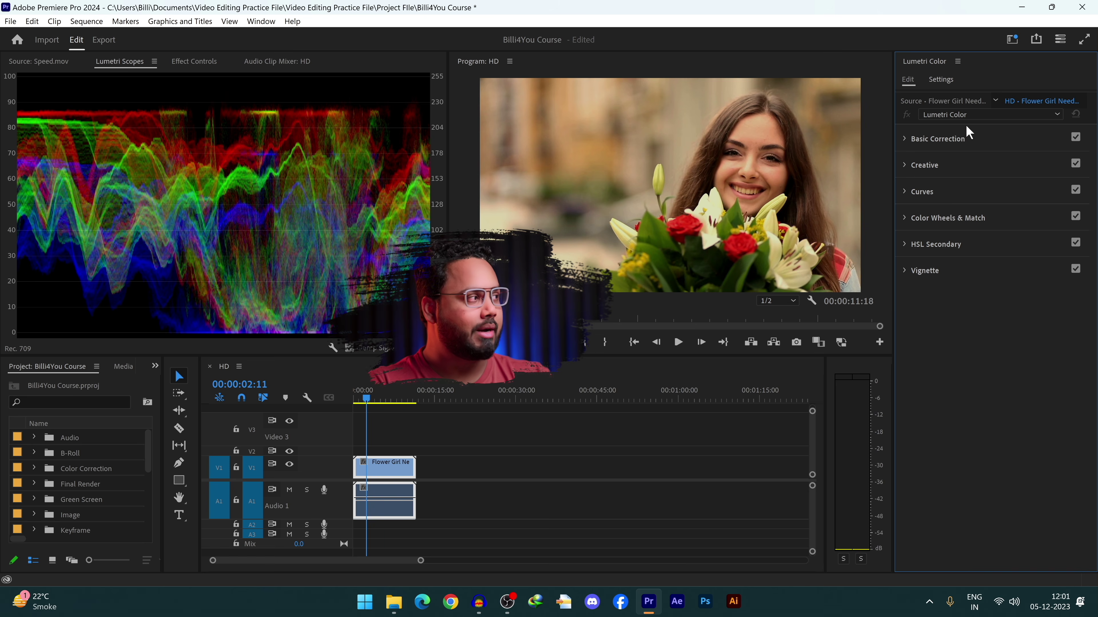
Step: Apply the Lumetri Color effect from the Color Correction video effects to the flower girl clip and show its effect properties
click(155, 366)
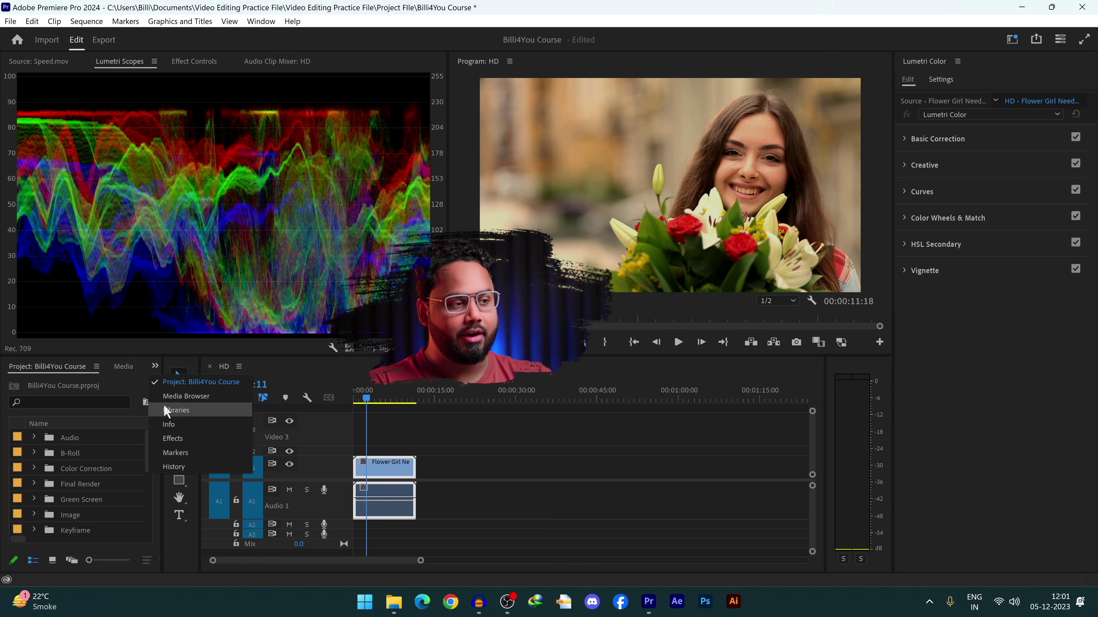
click(178, 445)
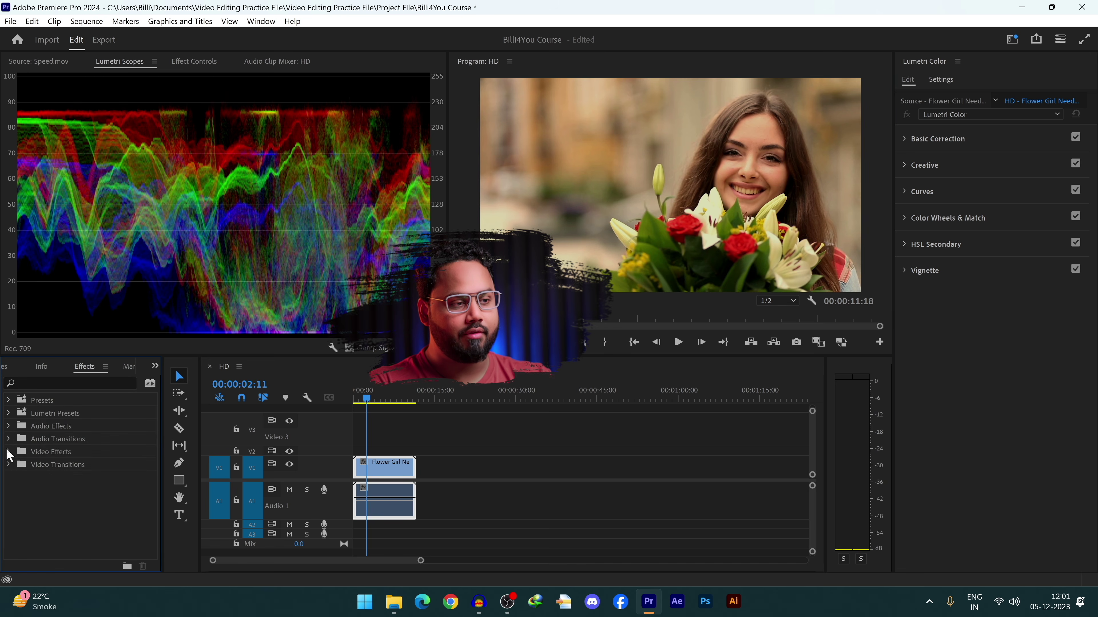
click(8, 451)
click(16, 477)
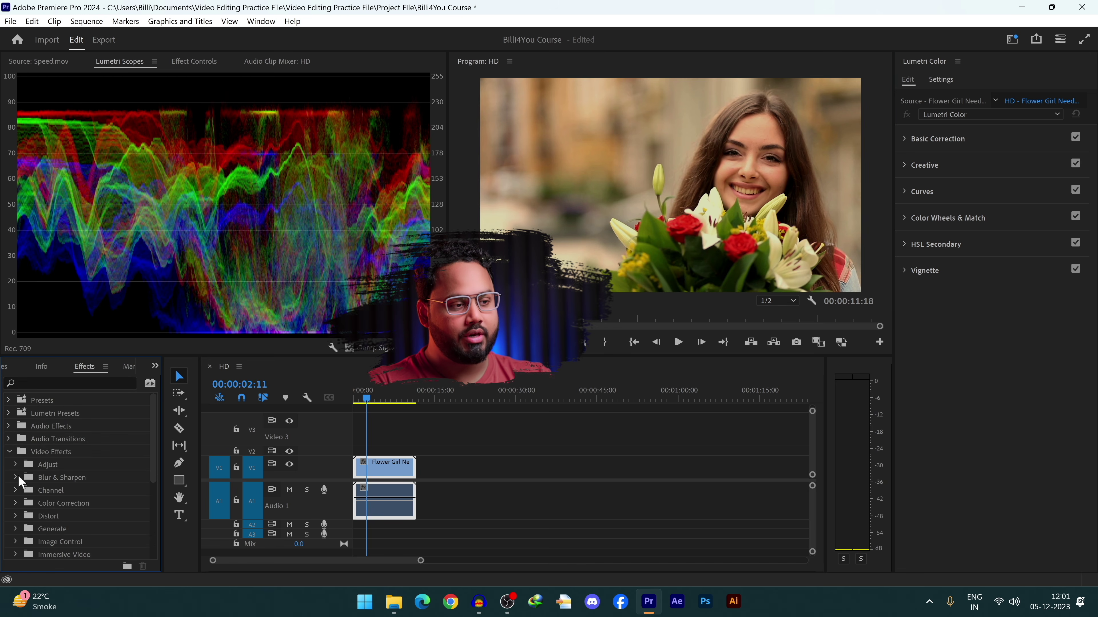
click(16, 503)
scroll(74, 472, down, 1)
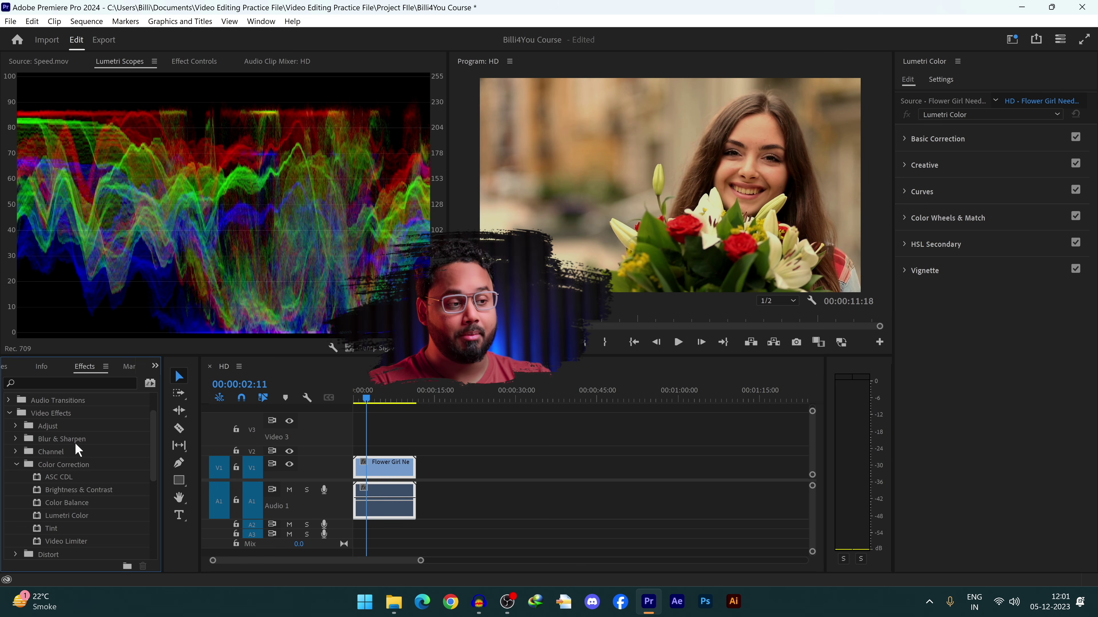
drag(82, 518, 395, 476)
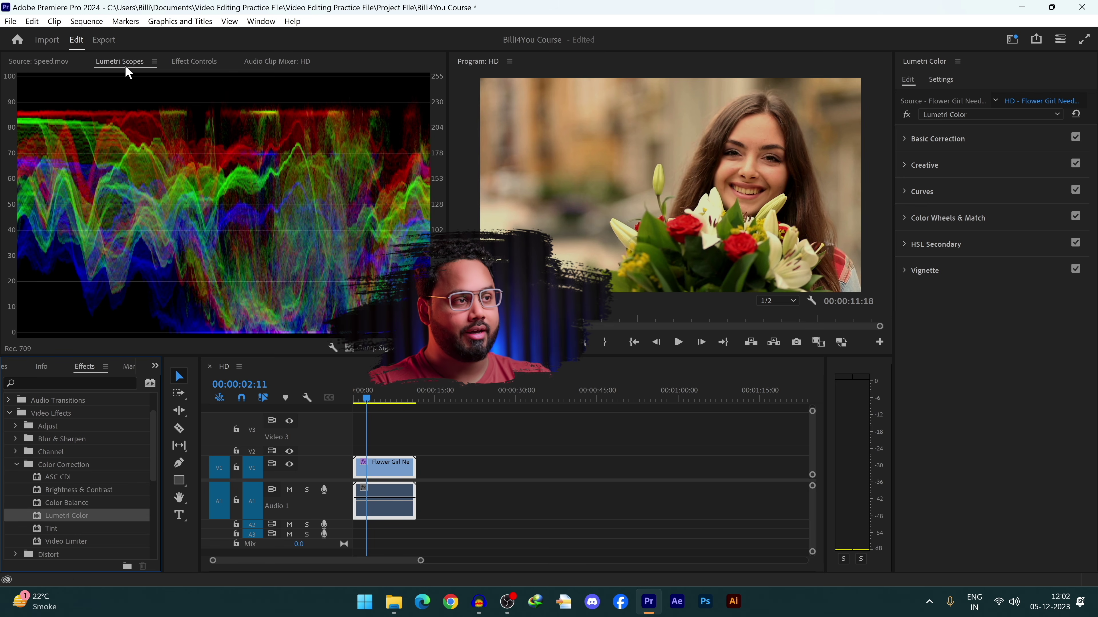
click(191, 62)
scroll(108, 256, down, 5)
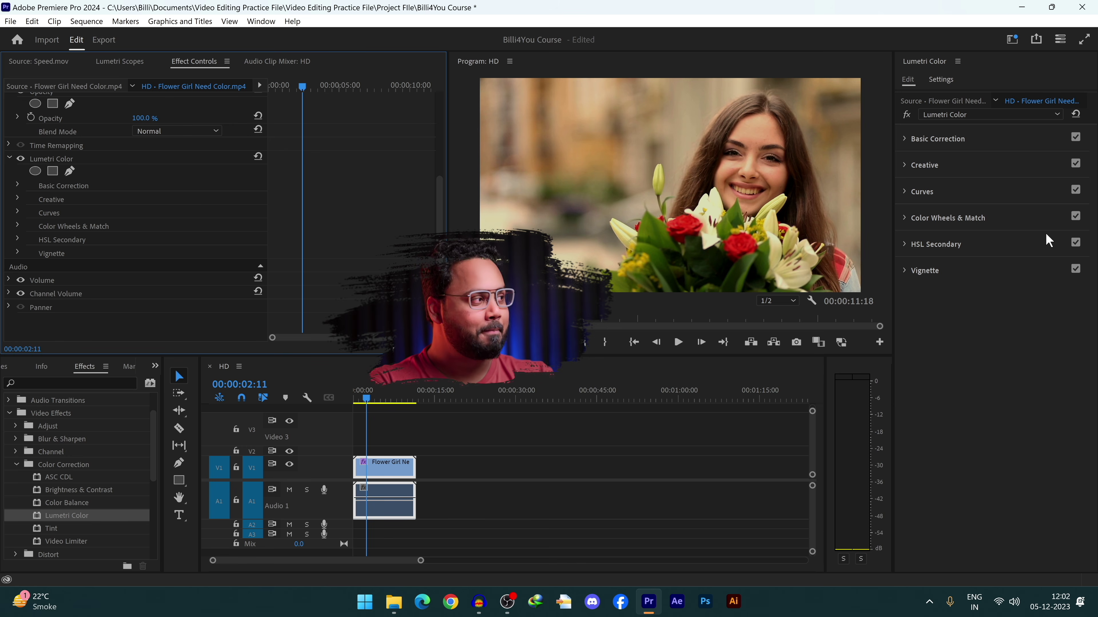
Step: Delete the Lumetri Color effect from the flower girl clip
click(9, 160)
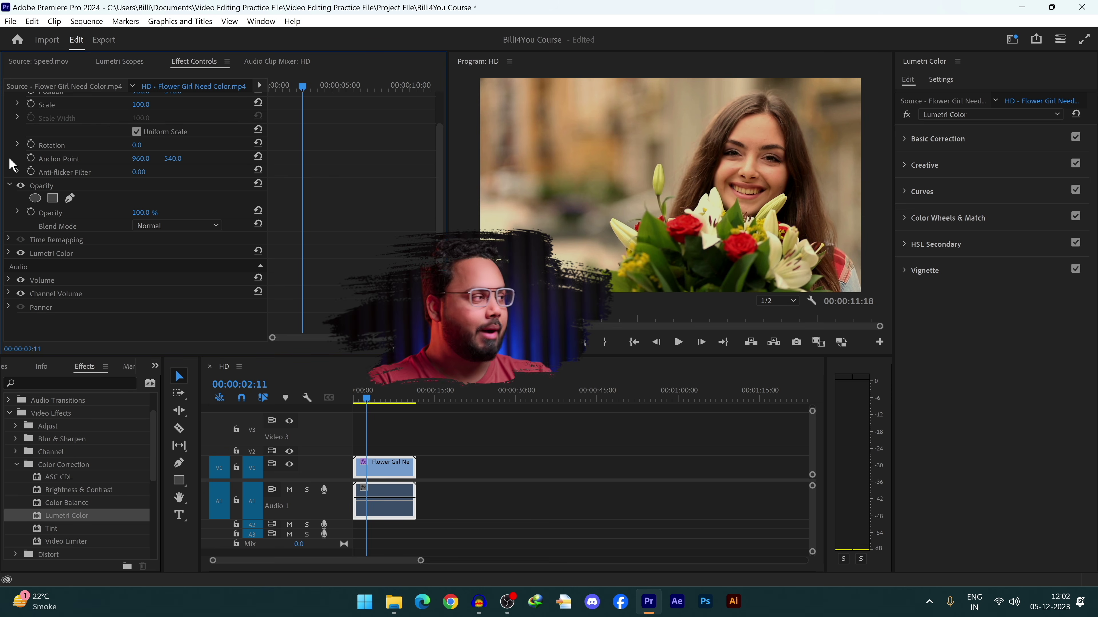
click(94, 255)
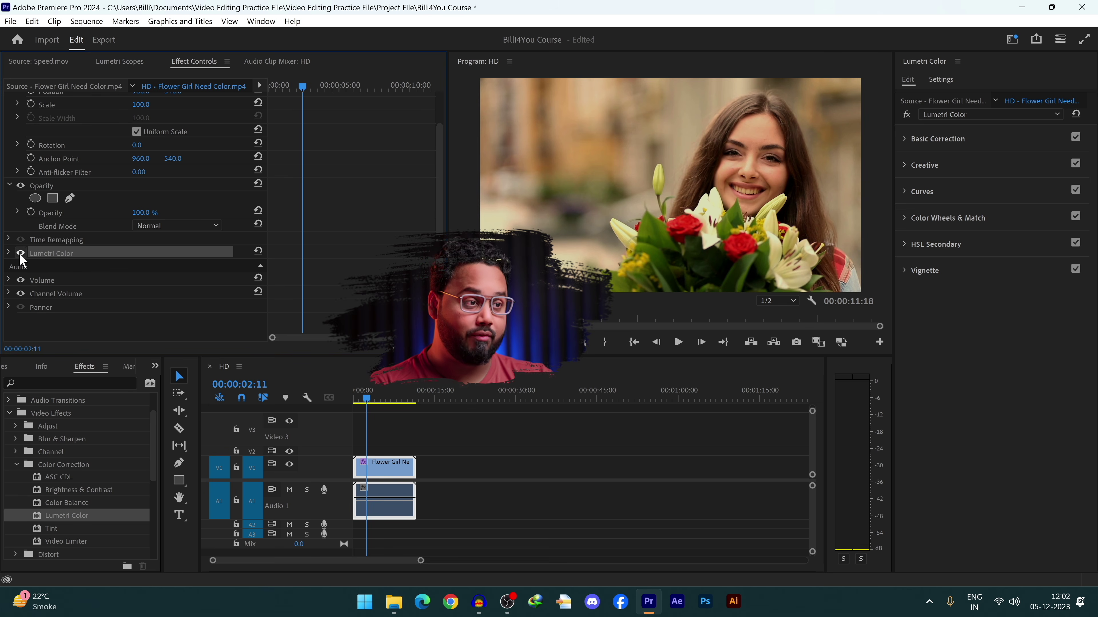
key(Delete)
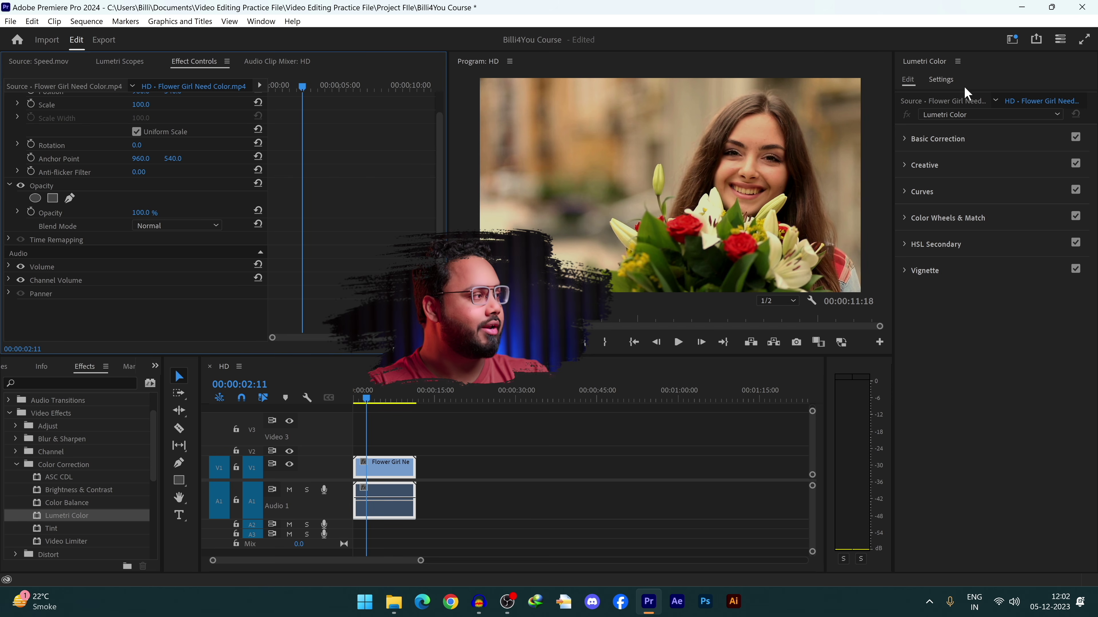
Step: Examine the Basic Correction, Creative, Curves, Color Wheels & Match and HSL Secondary sections of Lumetri Color
click(902, 134)
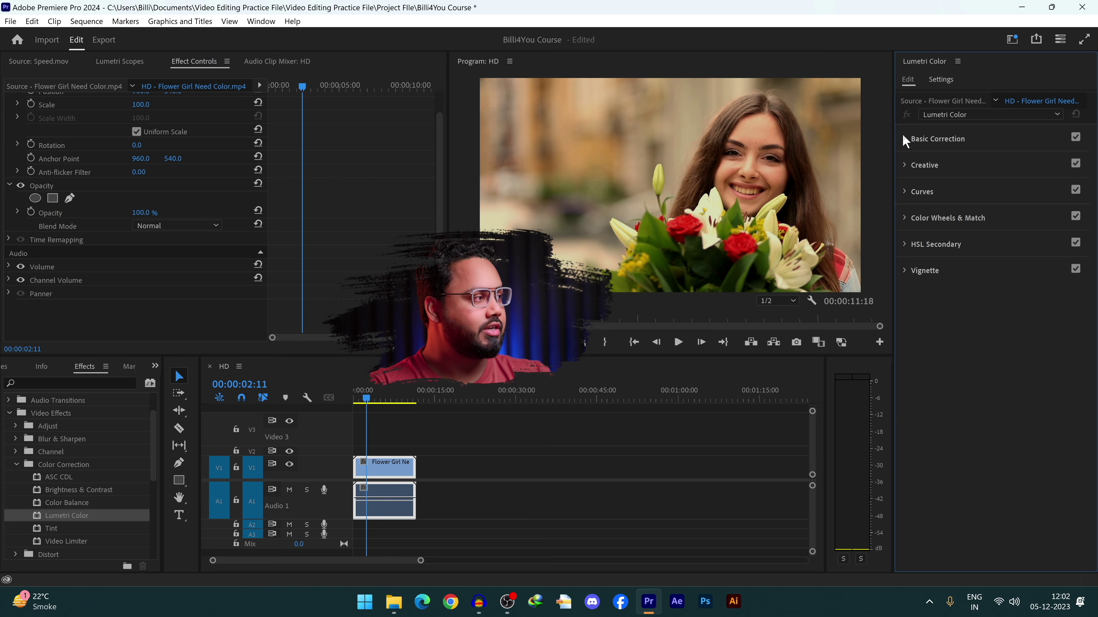
click(903, 135)
click(904, 166)
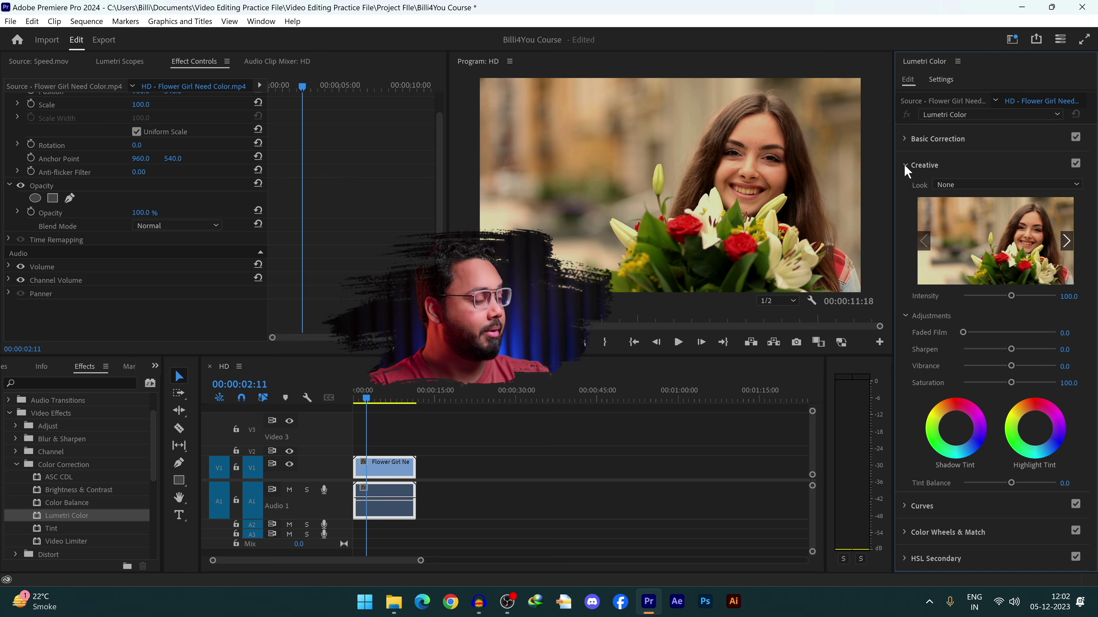
click(905, 166)
click(906, 192)
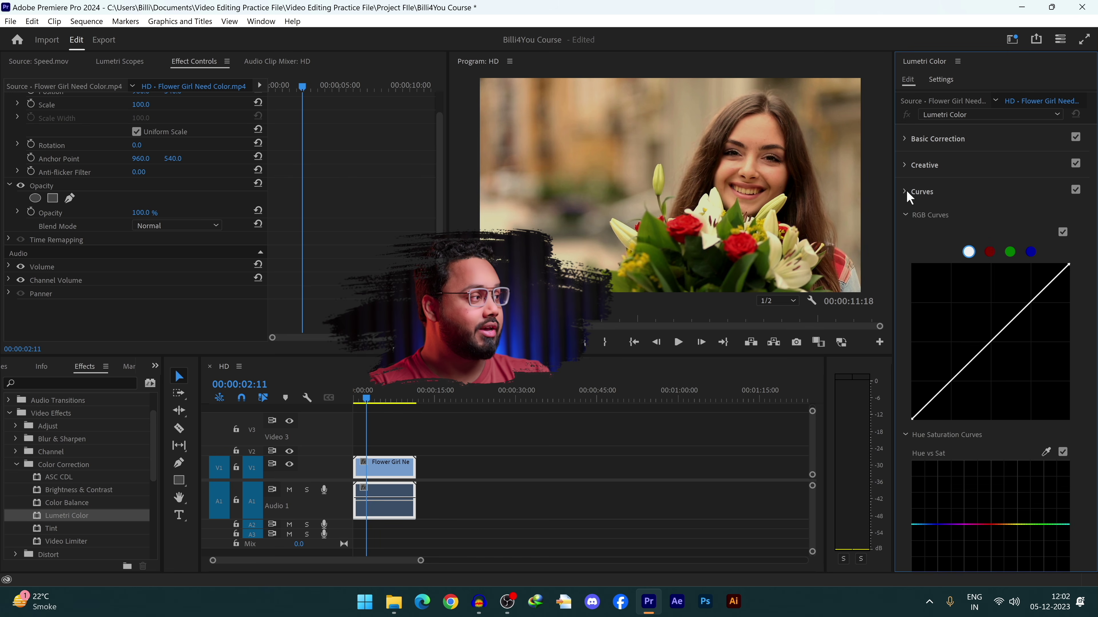
click(906, 191)
click(904, 216)
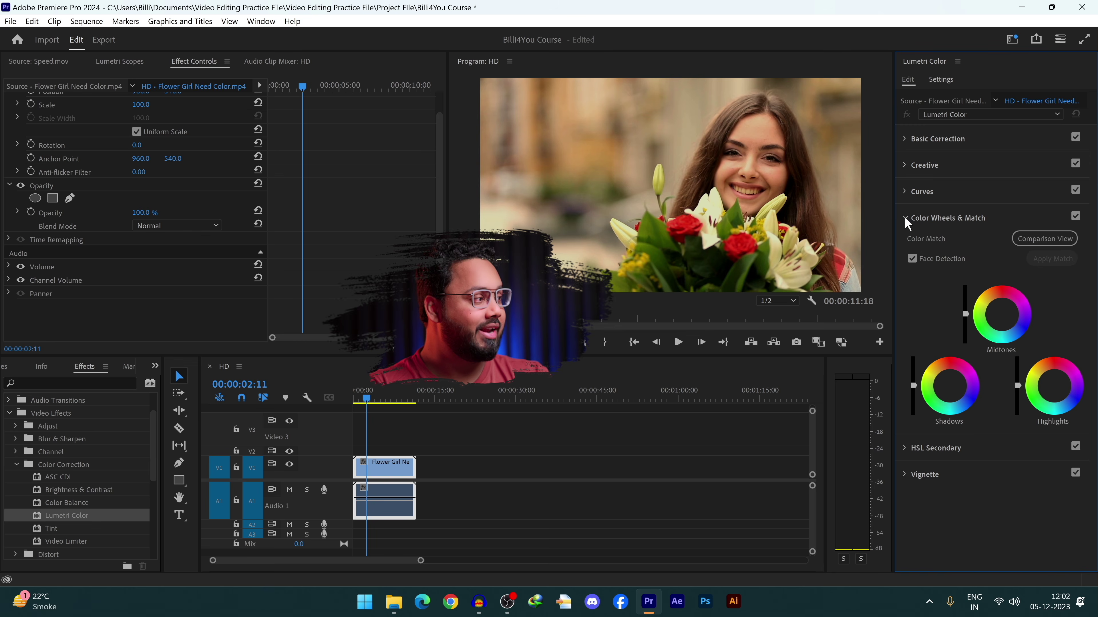
click(904, 216)
click(905, 244)
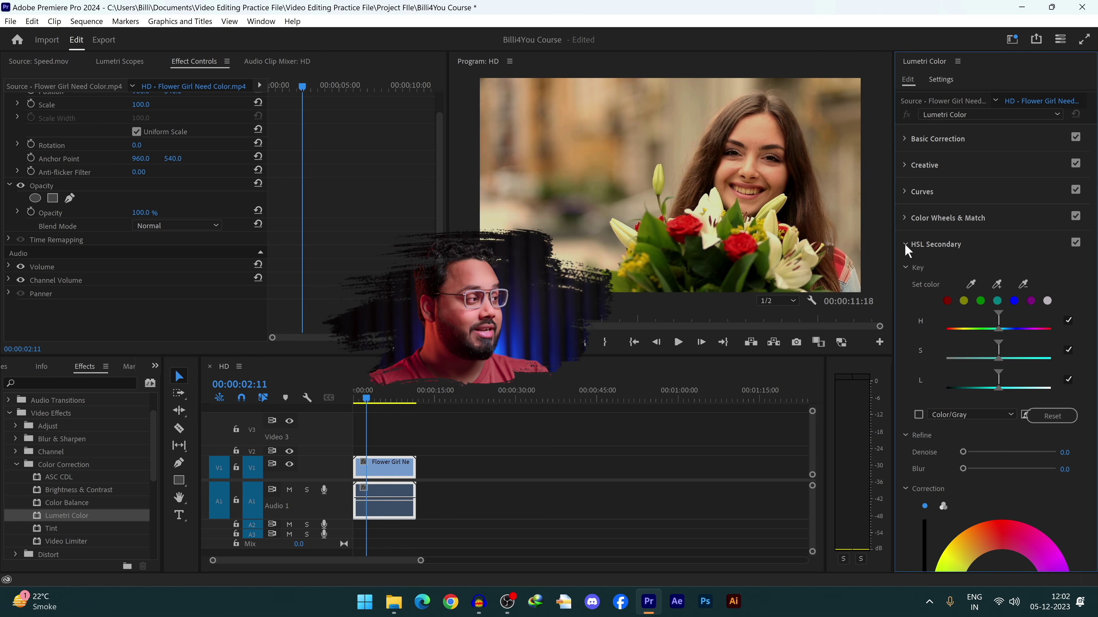
click(904, 244)
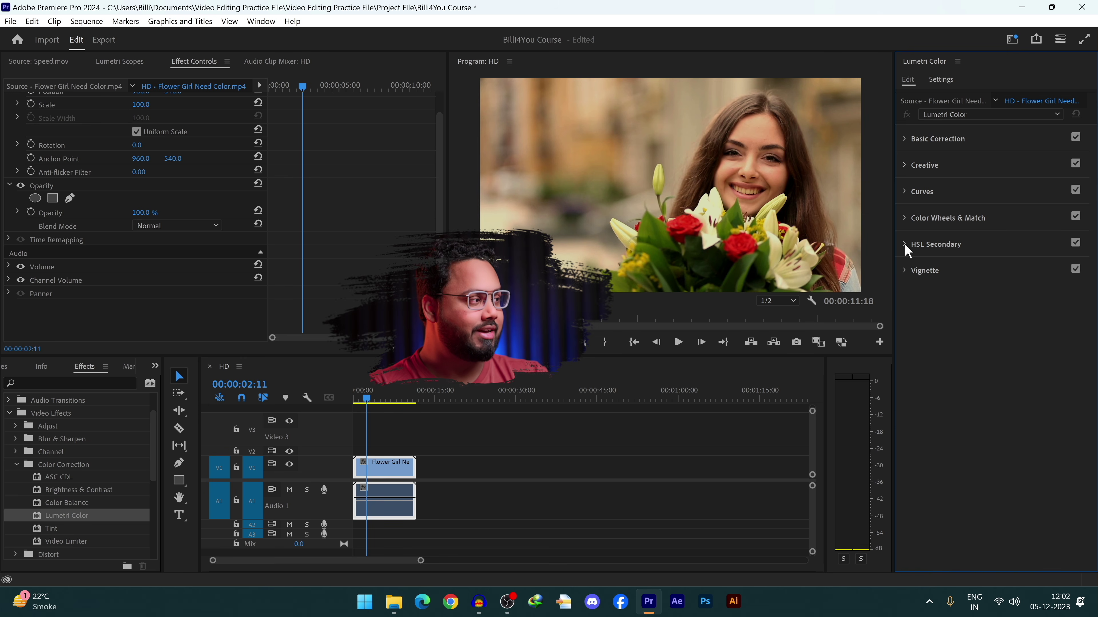
Step: Try the ARRI_Universal_DCI and AlexaV3_K1S1_LogC2Video_DCIP3_EE input LUTs on the clip in Basic Correction, and return the Input LUT to None
click(904, 138)
click(1007, 160)
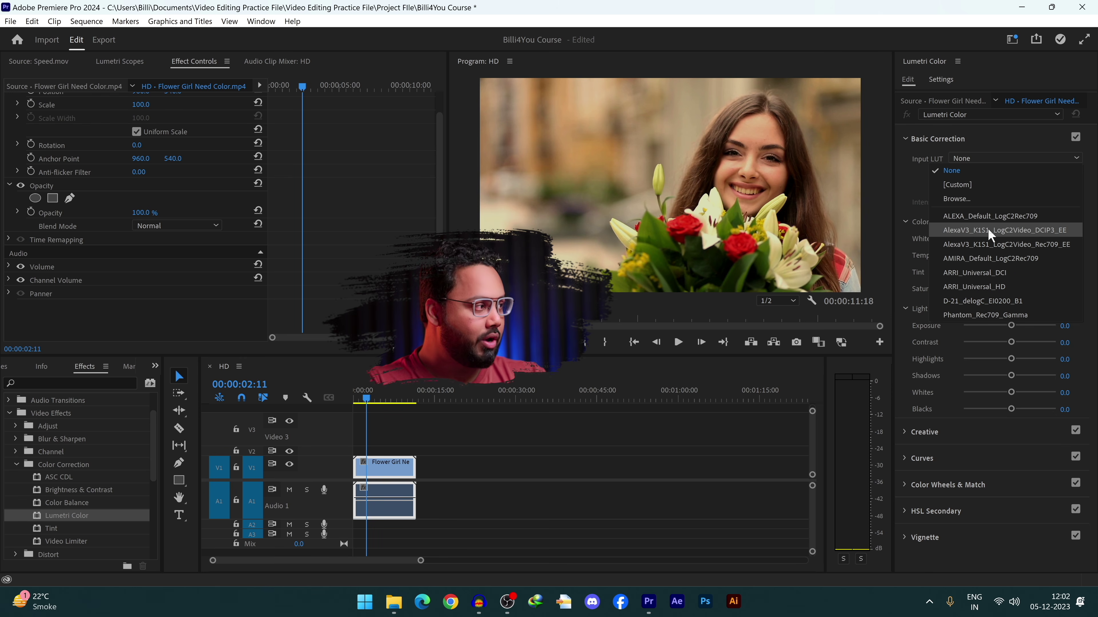
click(966, 169)
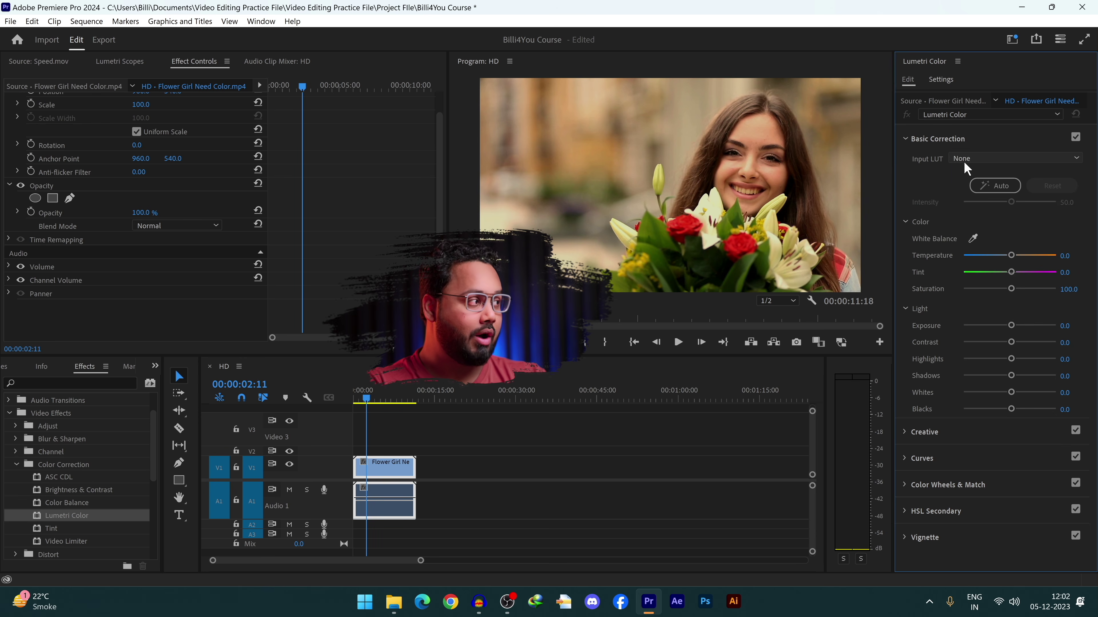
click(968, 161)
click(987, 271)
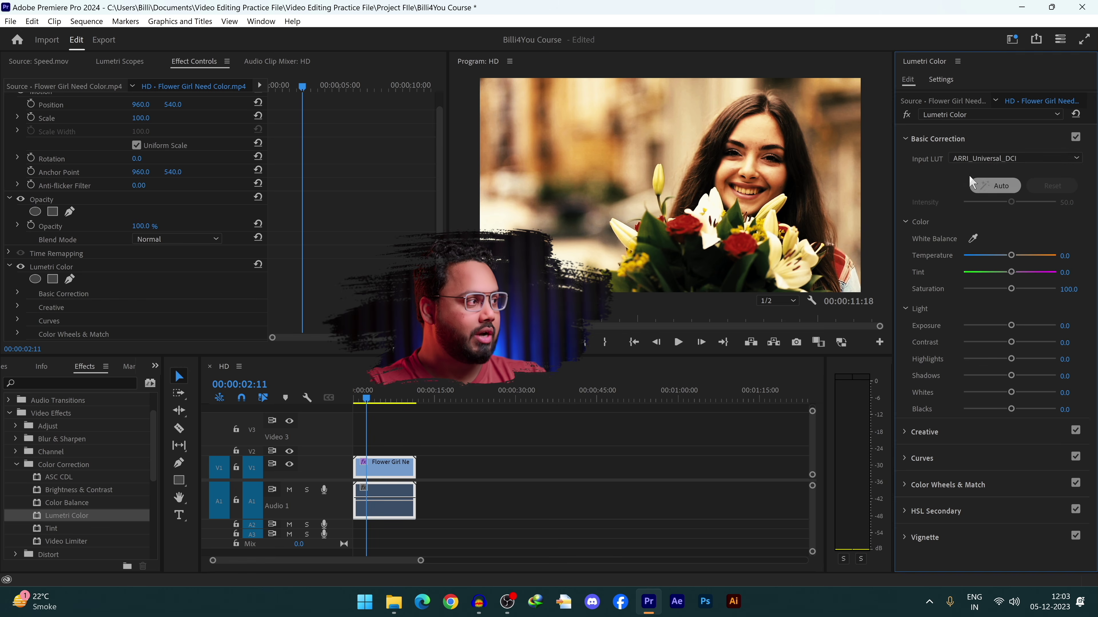
click(977, 158)
click(994, 230)
click(987, 158)
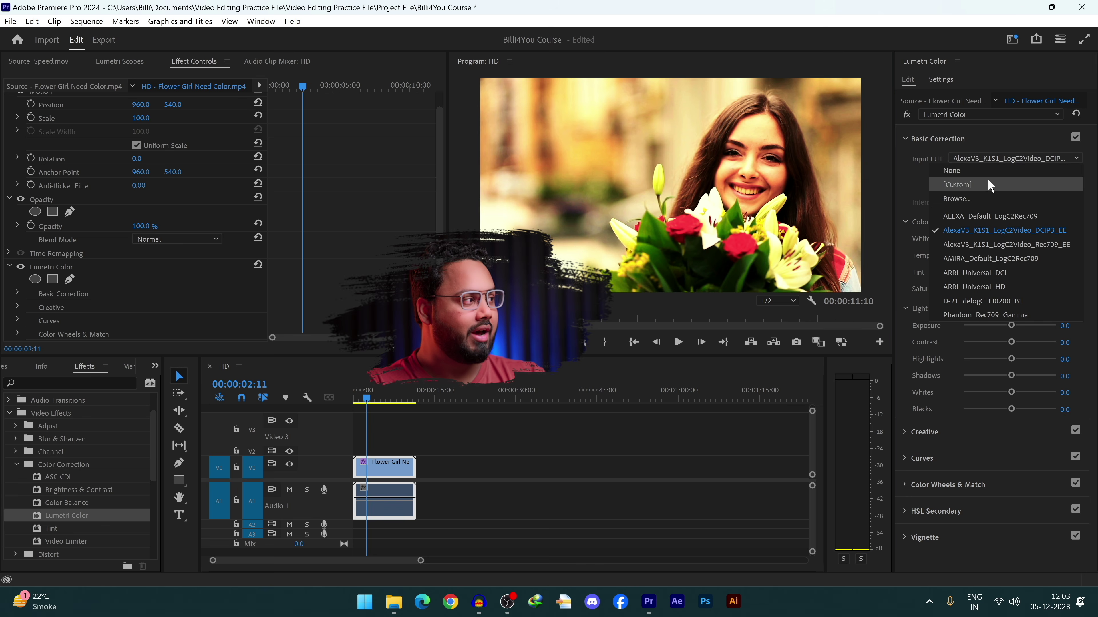
click(984, 169)
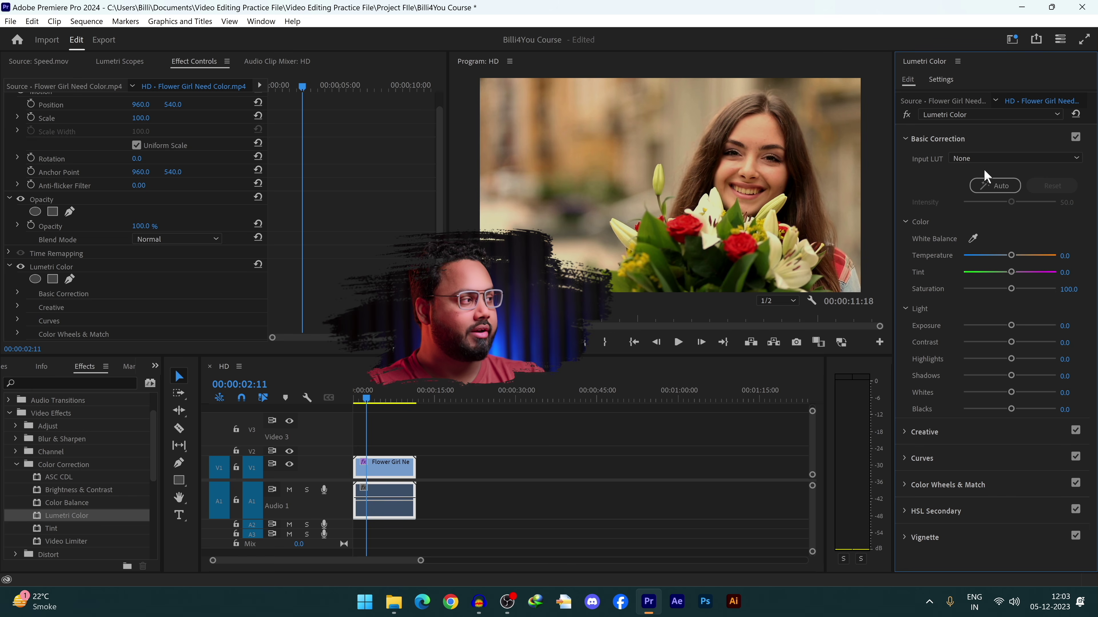
Step: Try automatic Basic Correction on the clip, comparing it off and on and at intensity 80.7, and reset it
click(989, 186)
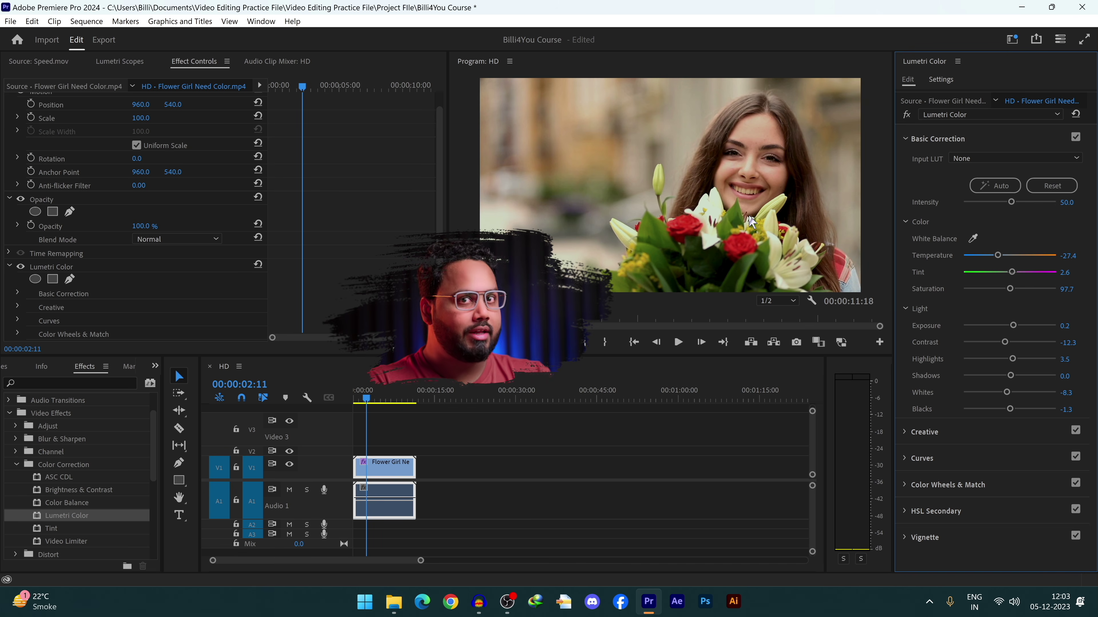
click(1075, 137)
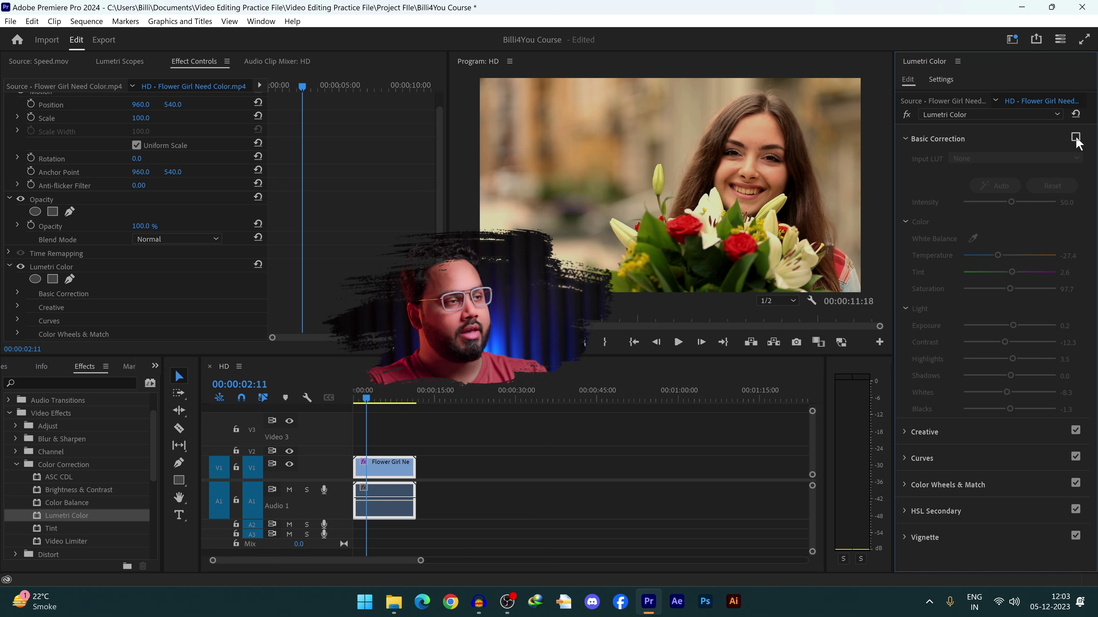
click(1076, 137)
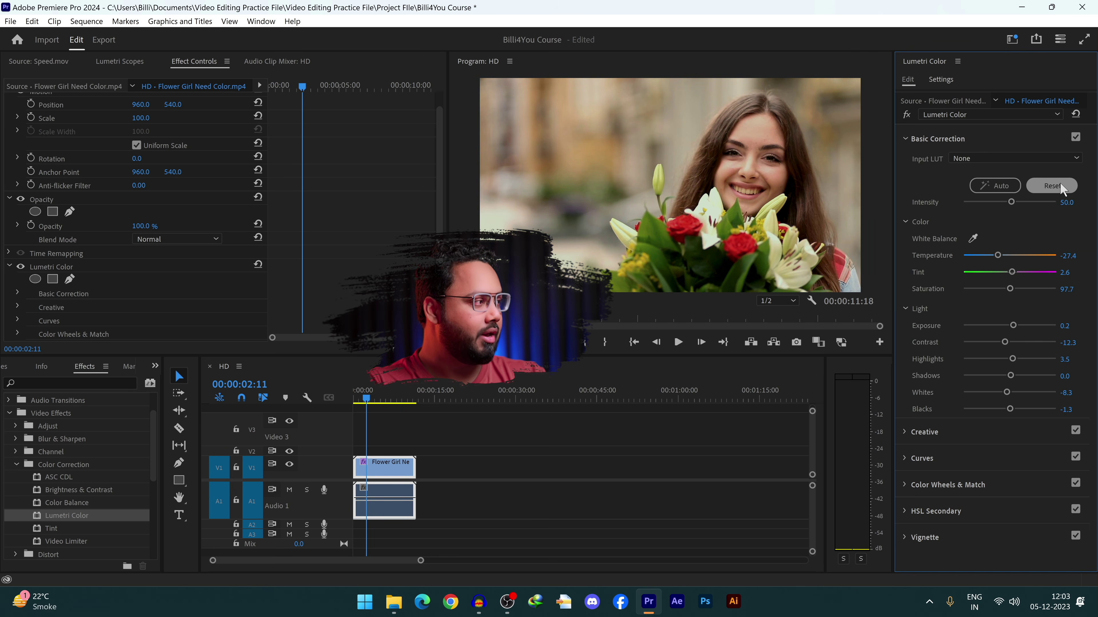
drag(1011, 203, 1039, 208)
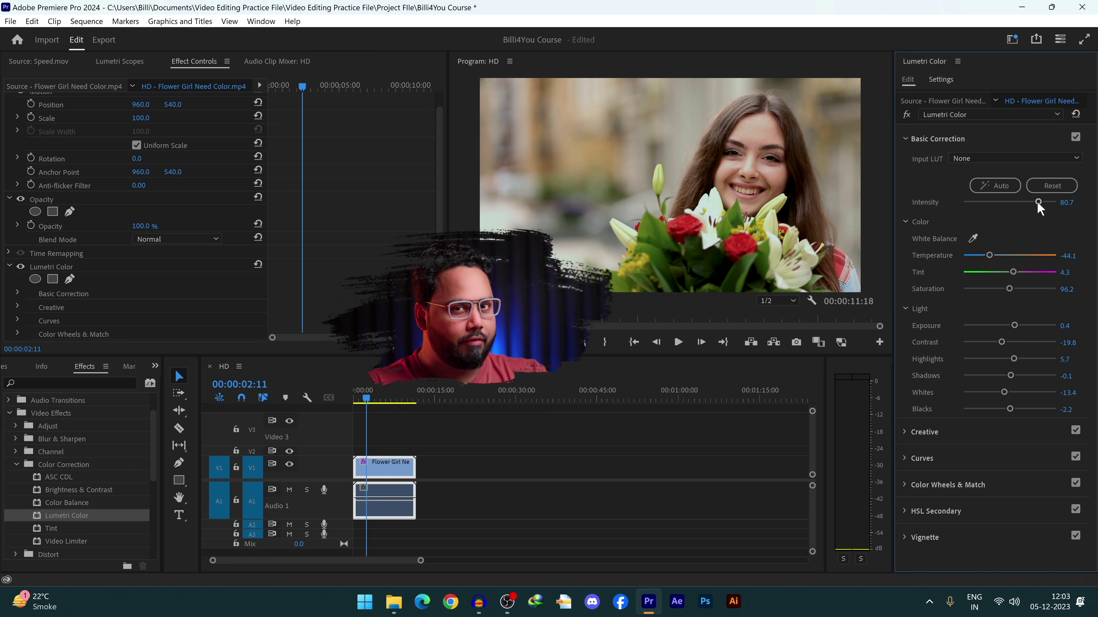
click(1052, 187)
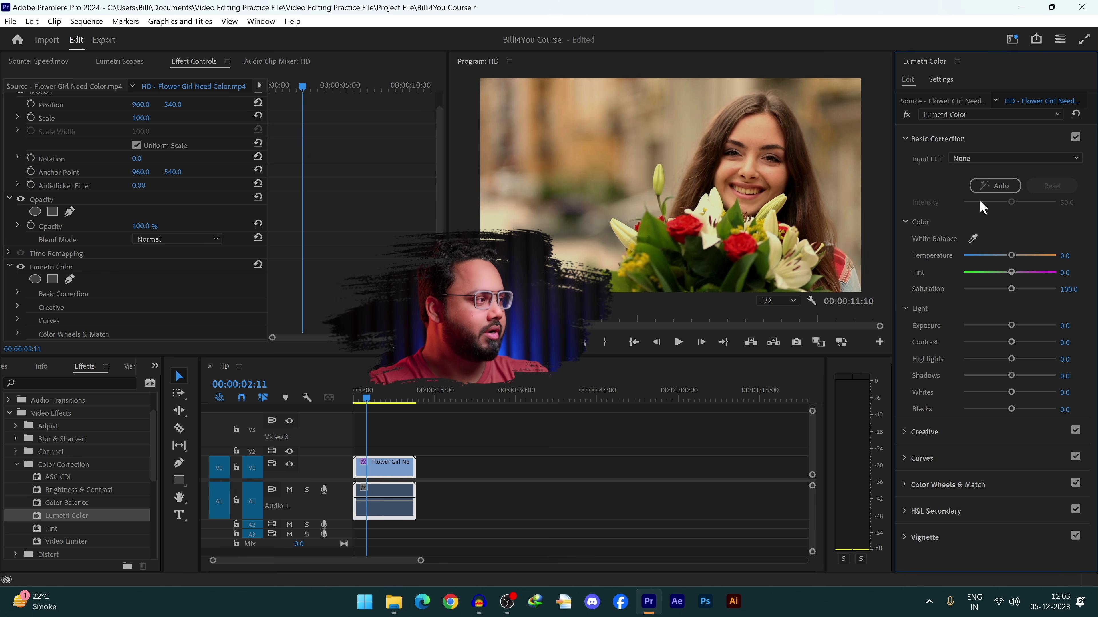
Step: Set the clip's white balance by sampling a white lily petal in the picture
scroll(979, 199, down, 1)
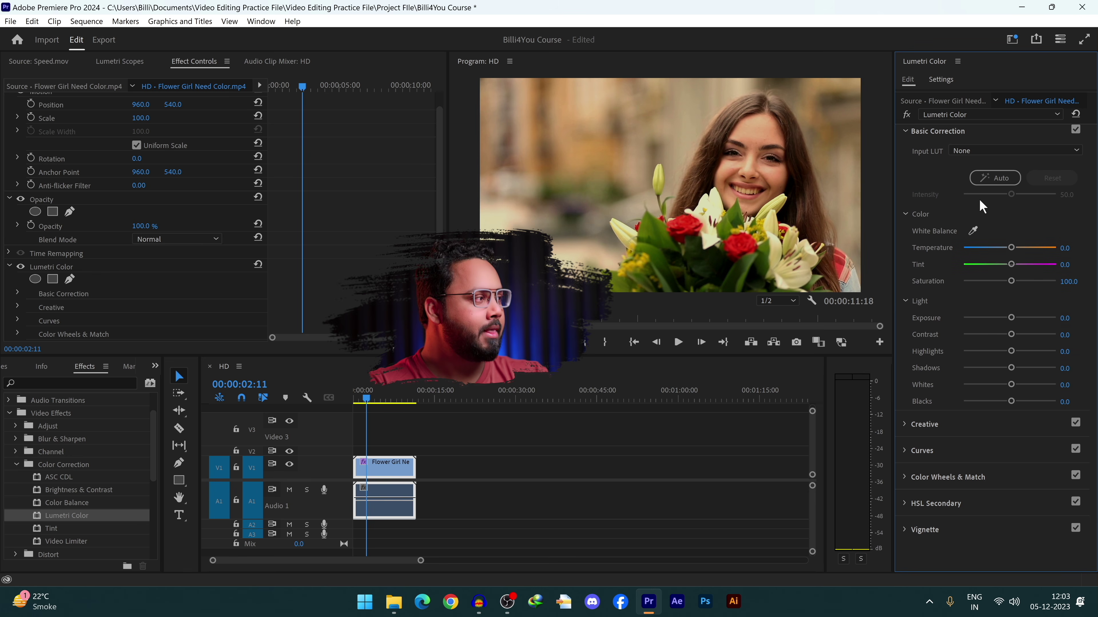
click(973, 232)
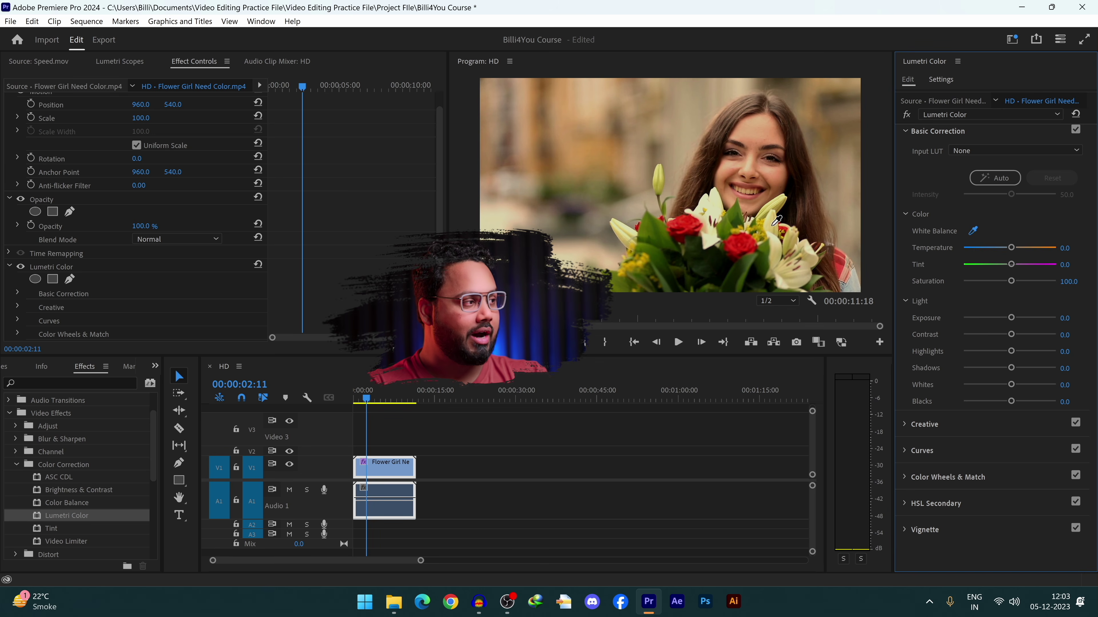
click(719, 202)
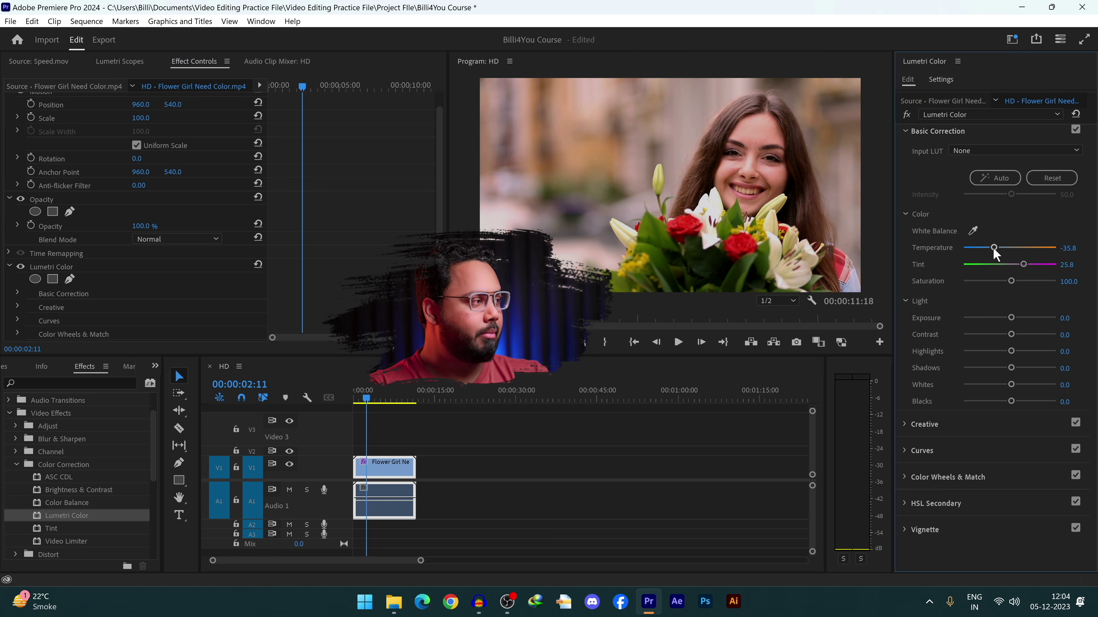
Step: Try warm and cool extremes of the clip's Temperature, settle on -60.0, and set Tint to -9.0
drag(1013, 248, 1051, 250)
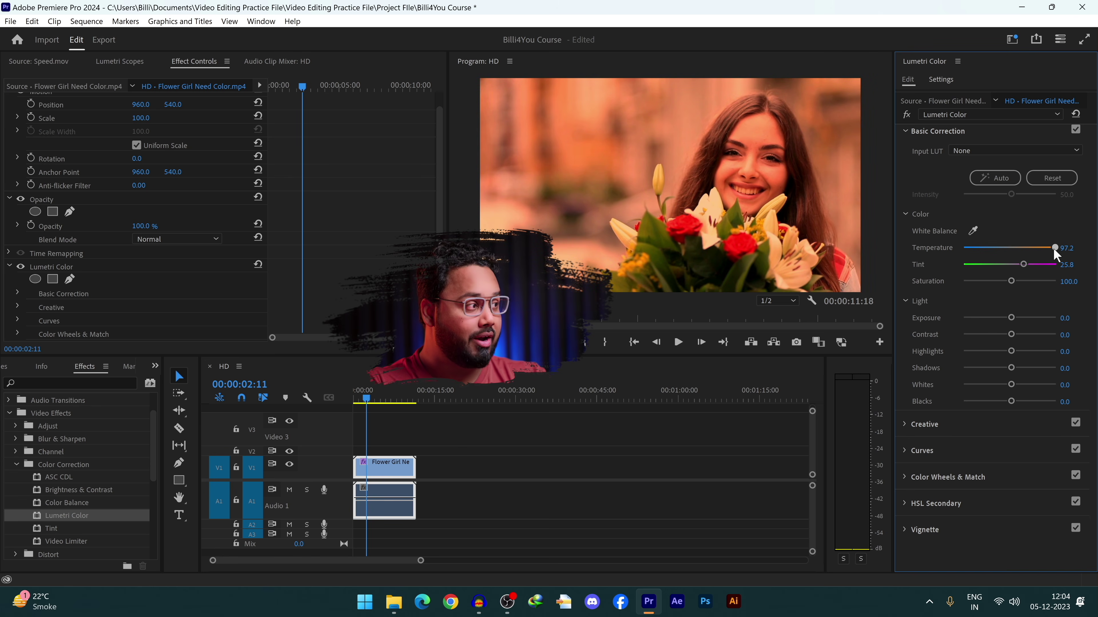
drag(1049, 249, 958, 255)
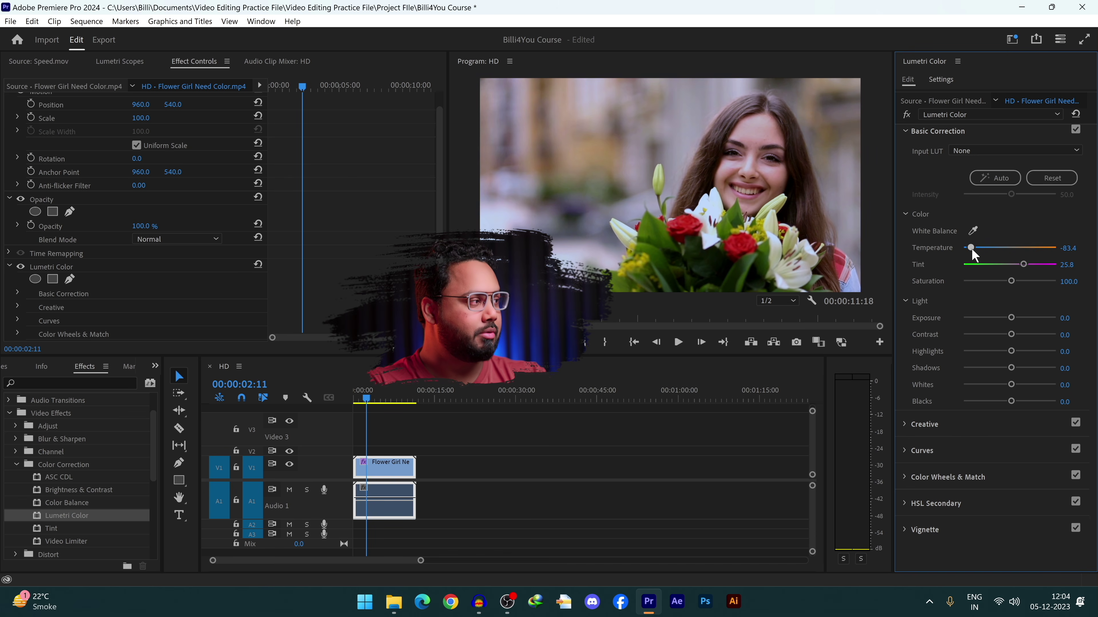
drag(971, 248, 989, 250)
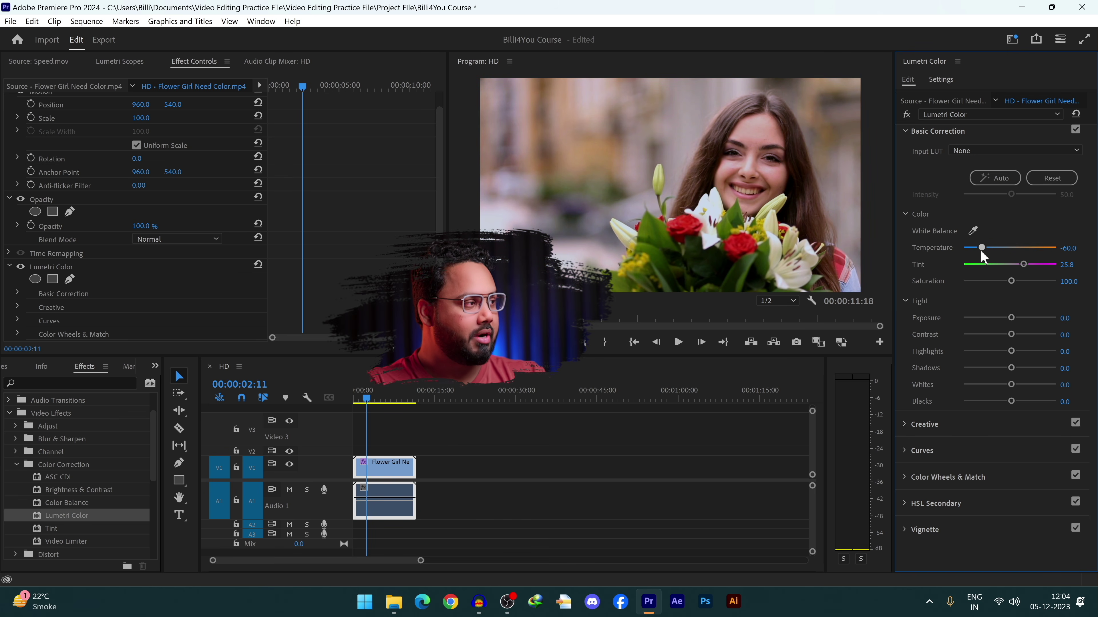
click(1004, 265)
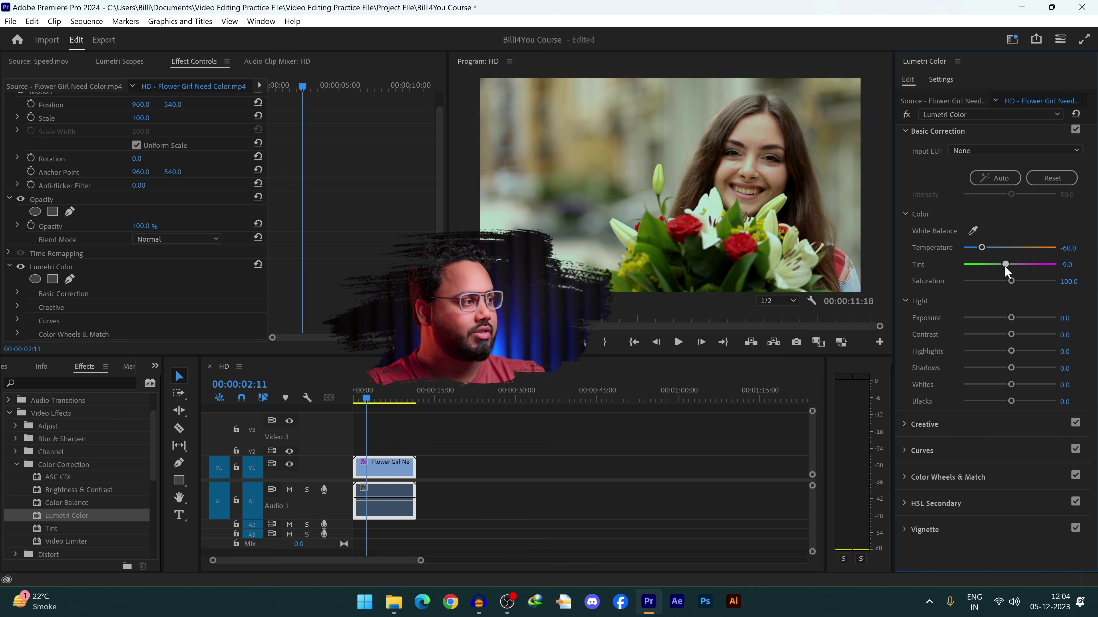
Step: Reset the clip's Tint to 0.0 in Basic Correction, and set Temperature to -68.3 and Saturation to 118.6
double_click(1022, 264)
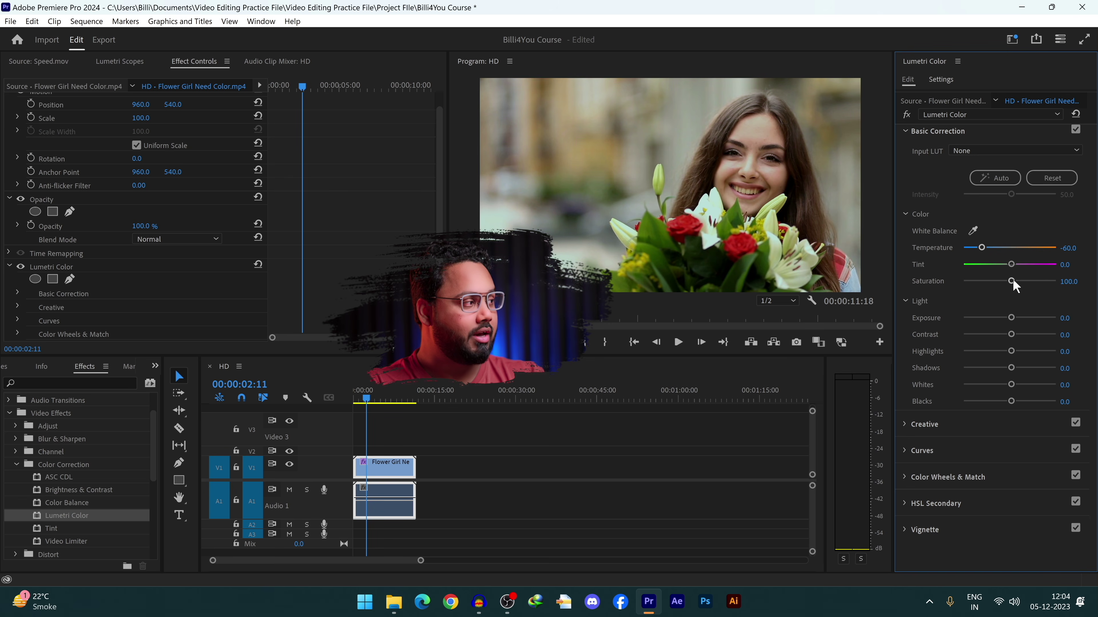
double_click(982, 247)
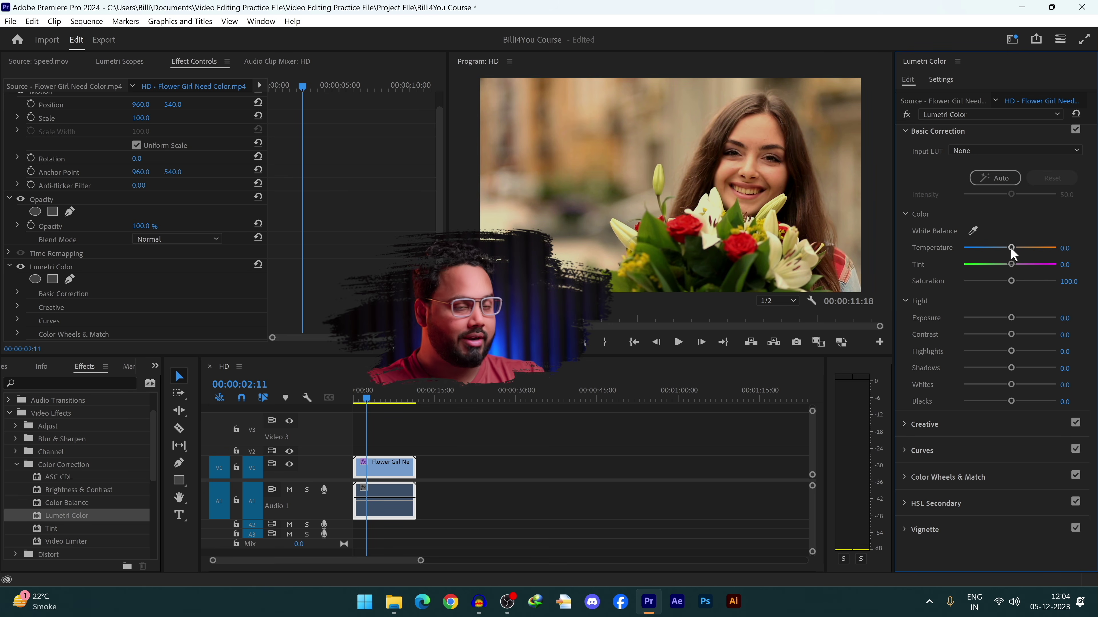
drag(1010, 248, 986, 249)
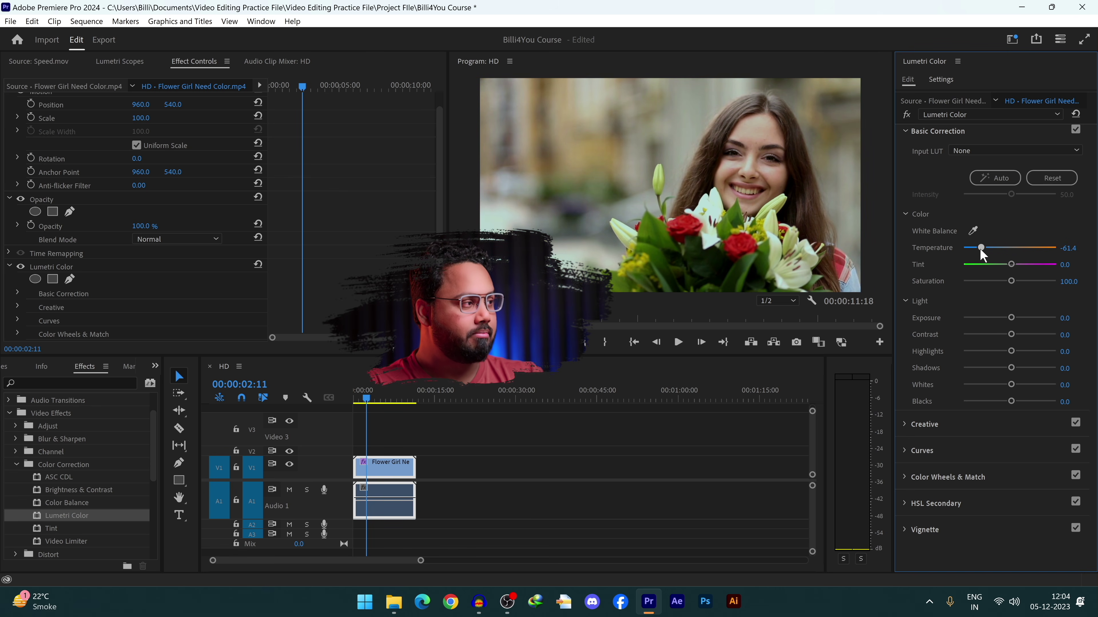
mouse_move(1023, 284)
mouse_down()
mouse_move(918, 290)
mouse_move(1026, 283)
mouse_move(1010, 286)
mouse_up()
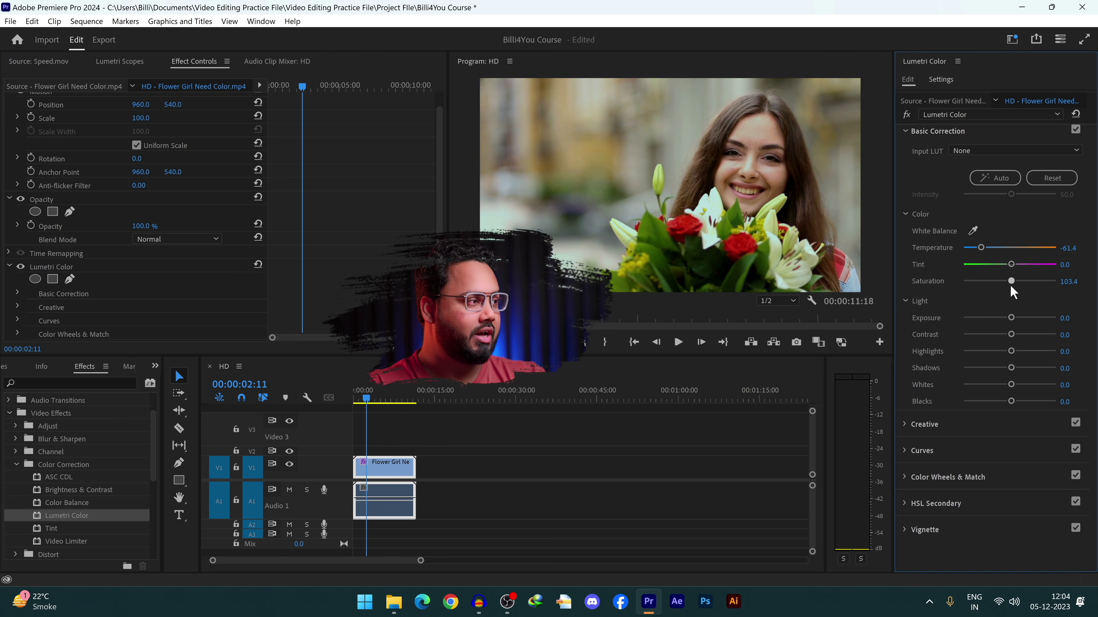
drag(981, 248, 977, 247)
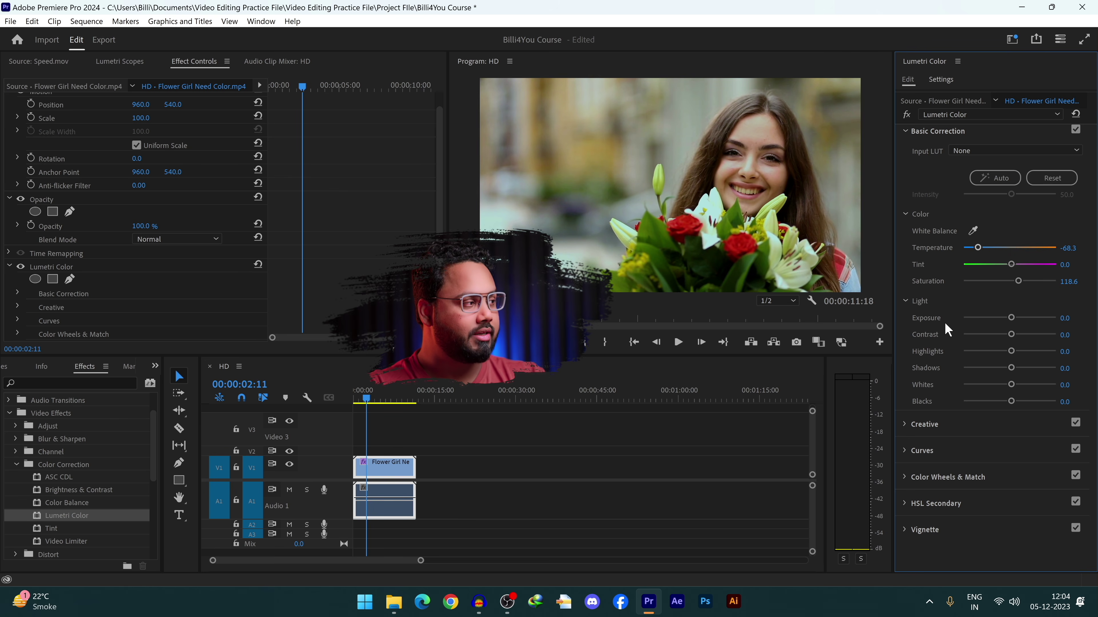
Step: Try adjusting Exposure, Contrast, Highlights and Blacks on the clip in Basic Correction, and reset each of them to 0.0
mouse_move(1011, 318)
mouse_down()
mouse_move(1024, 316)
mouse_move(993, 315)
mouse_move(1010, 314)
mouse_move(1016, 337)
mouse_up()
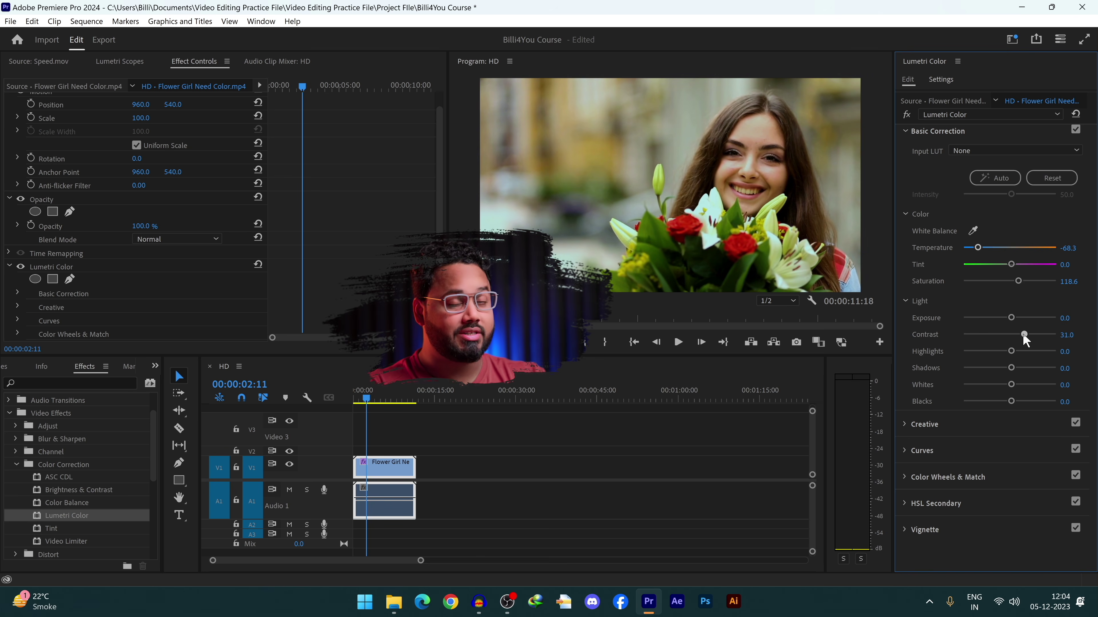
drag(1016, 333, 1019, 335)
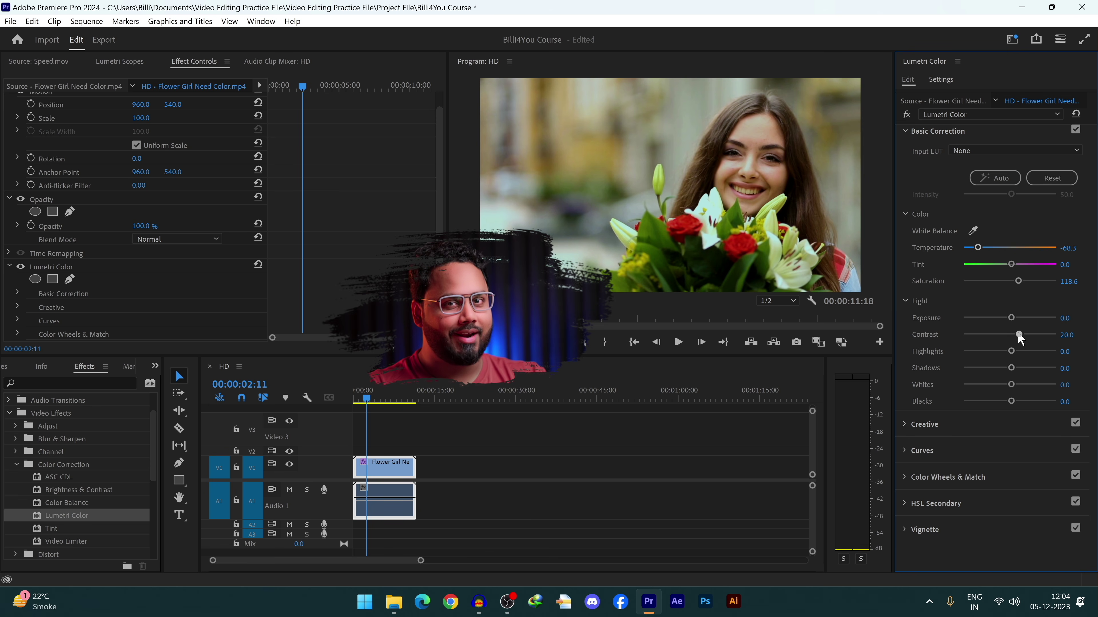
double_click(1017, 334)
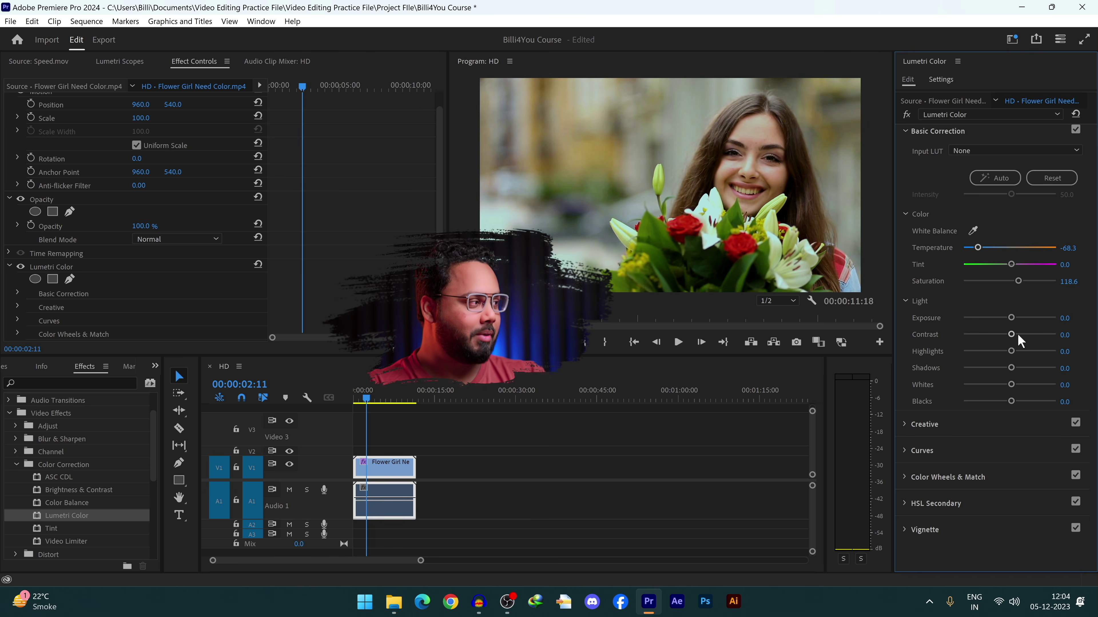
mouse_move(1012, 351)
mouse_down()
mouse_move(1083, 355)
mouse_move(1017, 351)
mouse_up()
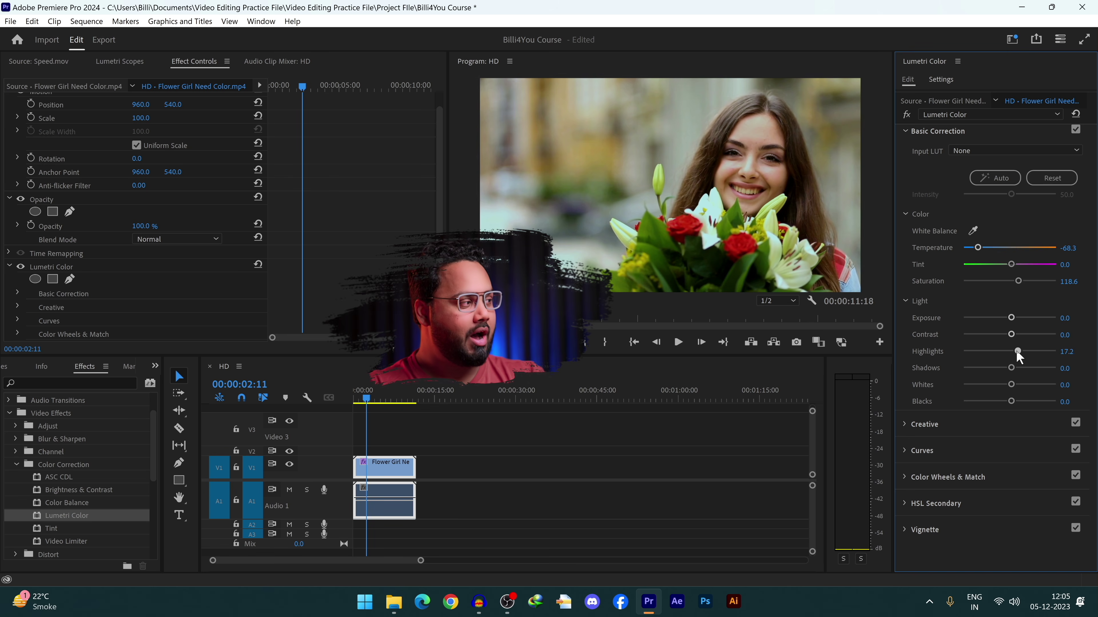
double_click(1013, 351)
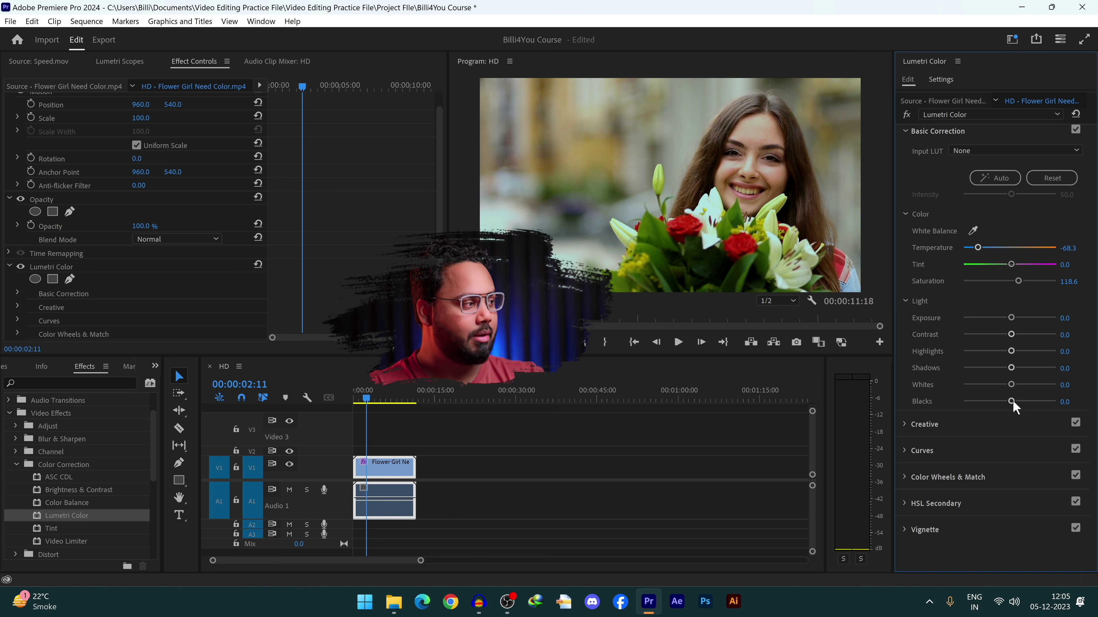
drag(1012, 401, 963, 402)
double_click(962, 401)
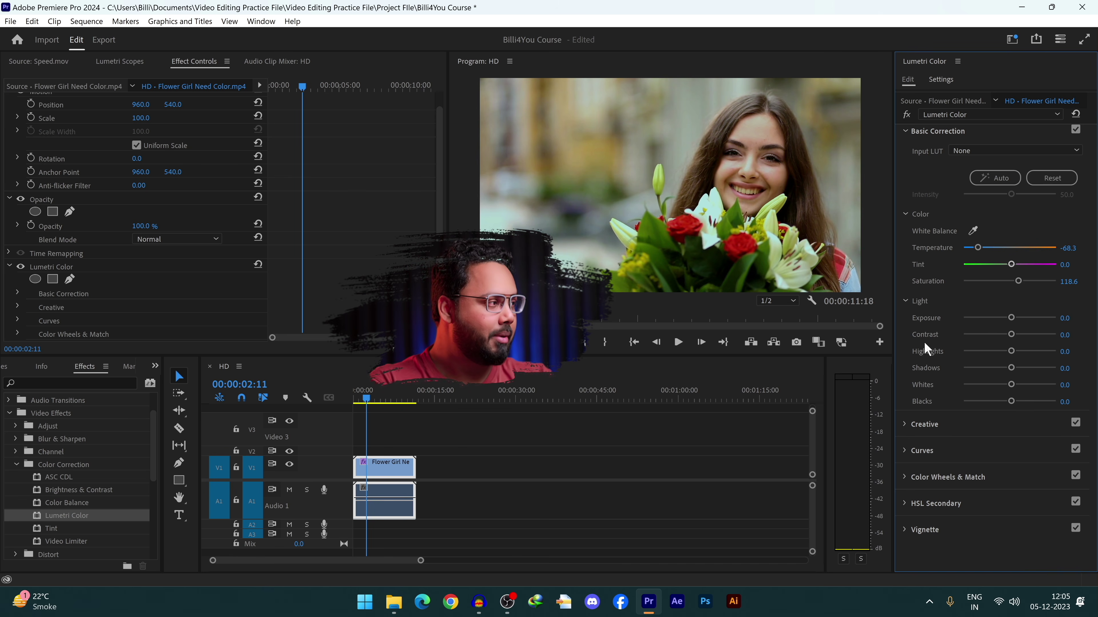
Step: Collapse the Basic Correction settings, and set the clip's Creative adjustments to Sharpen 20.0 and Vibrance 25.5
click(905, 301)
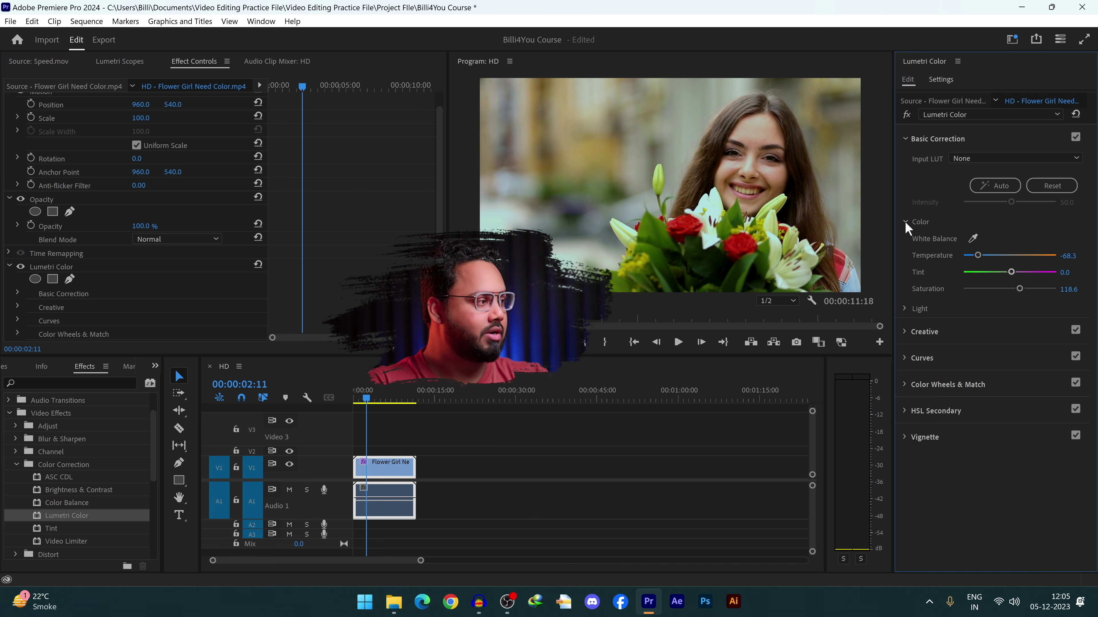
click(905, 222)
click(906, 140)
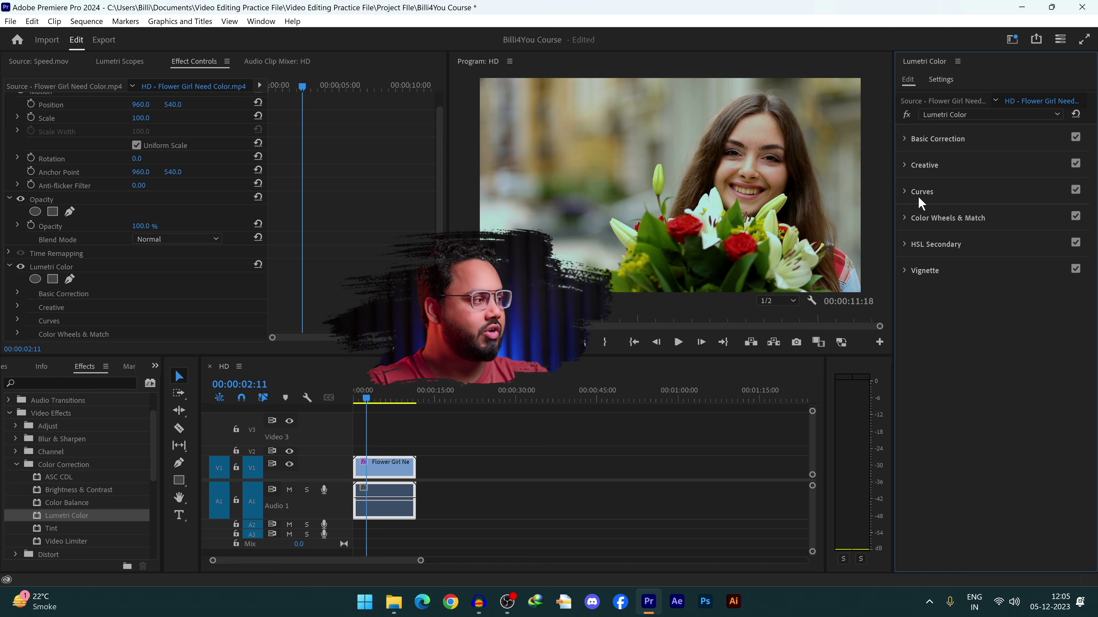
click(904, 169)
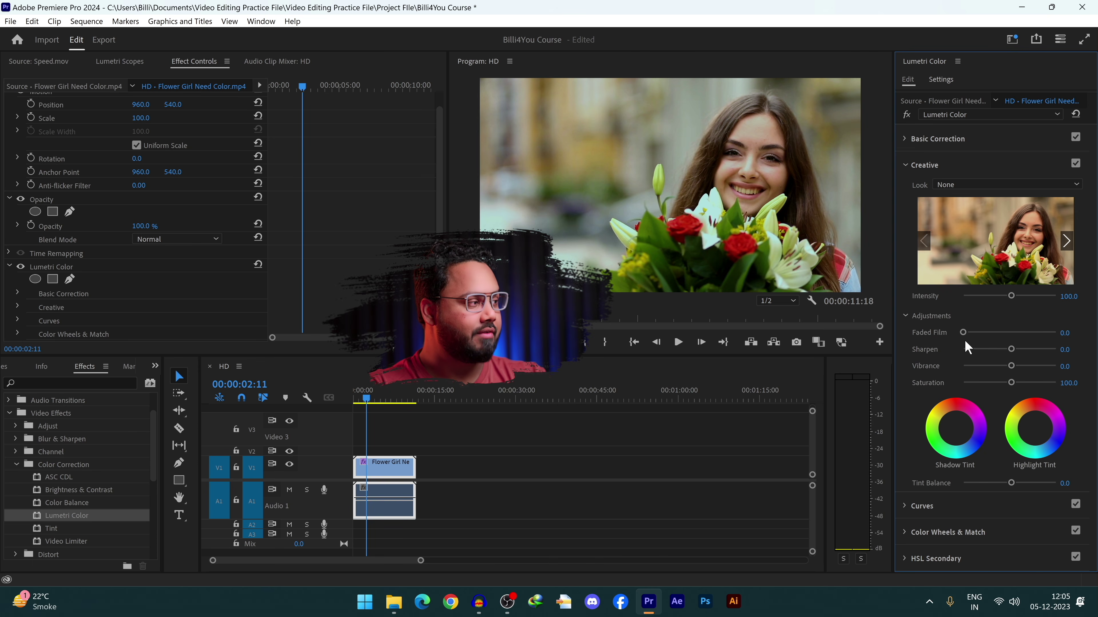
drag(1010, 350, 1024, 371)
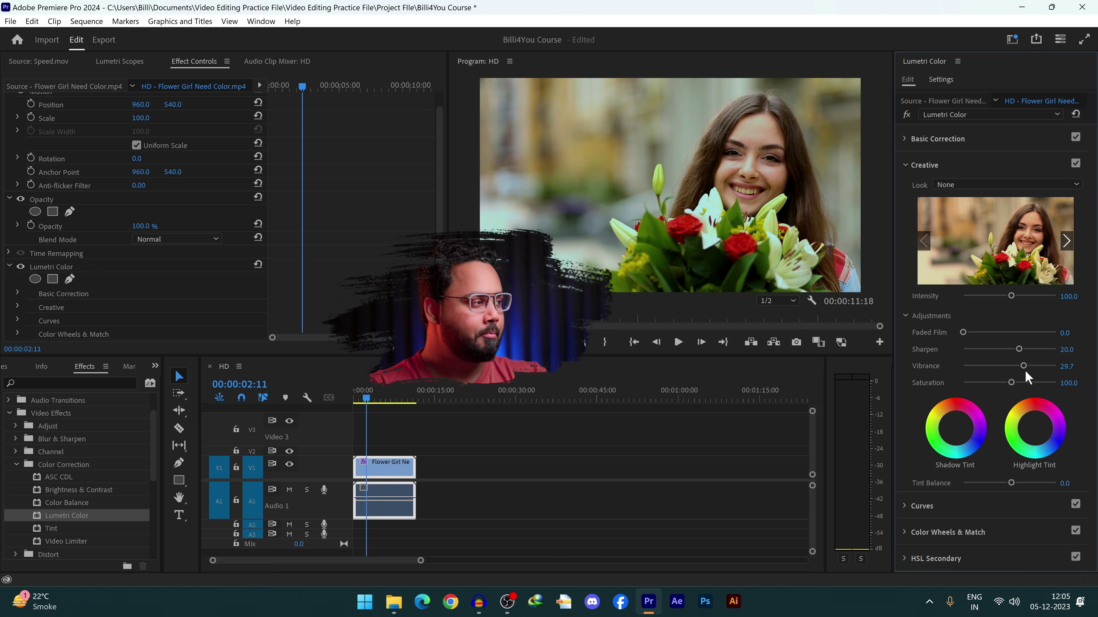
drag(1024, 366, 1023, 371)
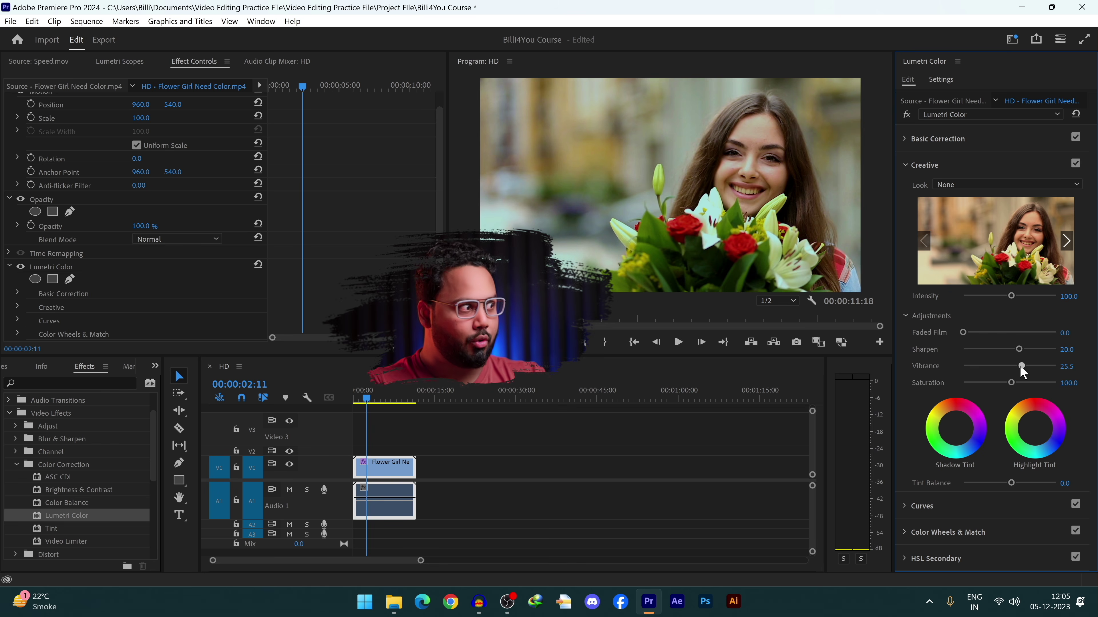
scroll(920, 374, down, 3)
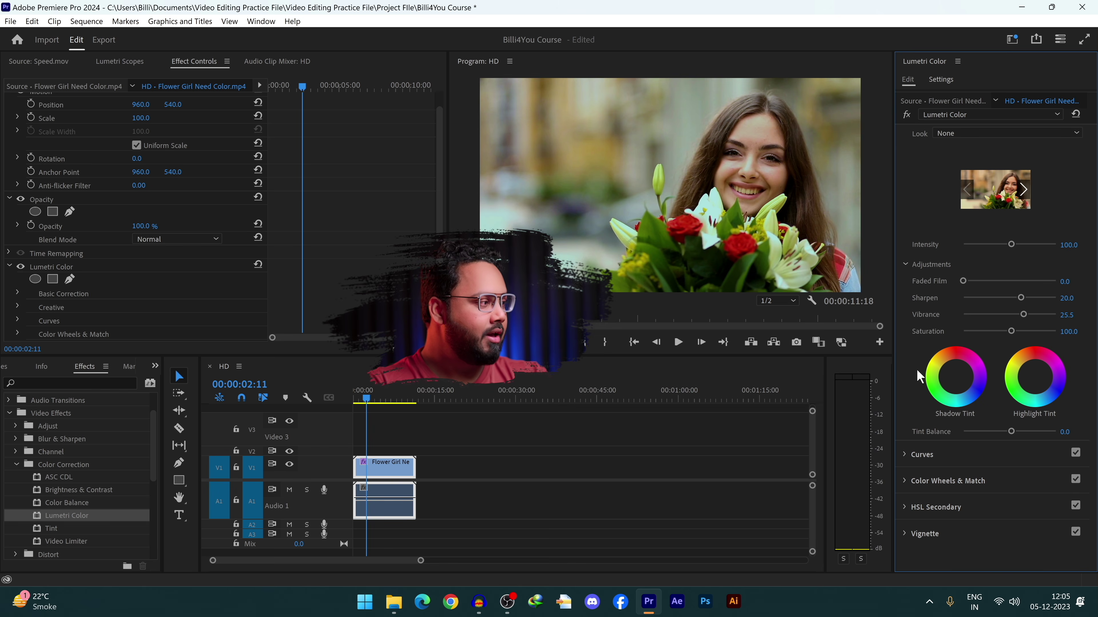
click(908, 267)
click(909, 168)
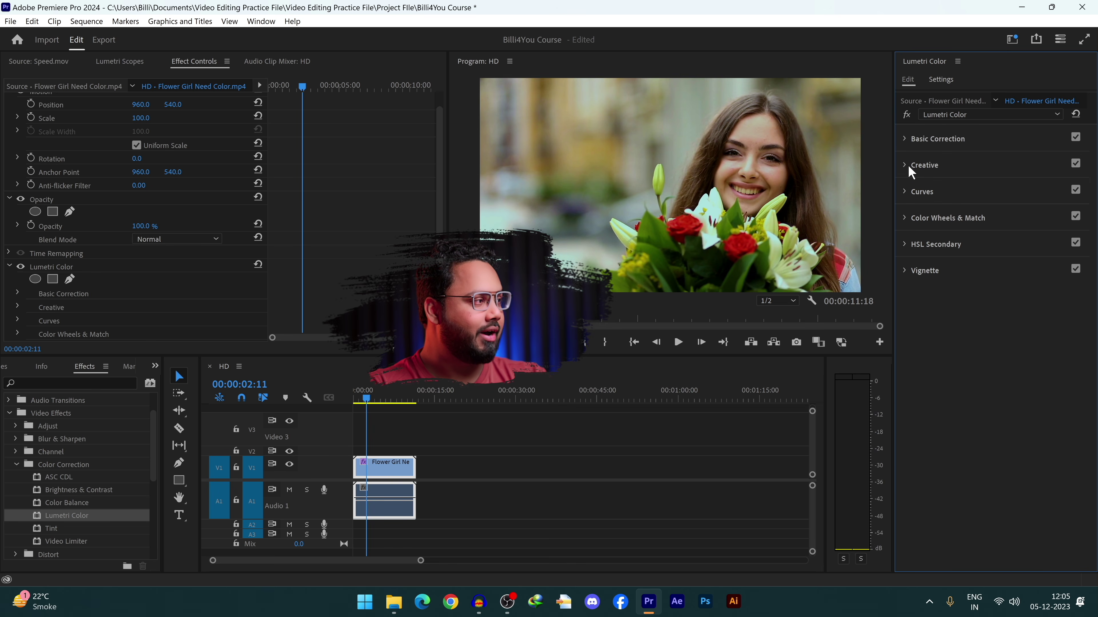
Step: Try shifting the shadows toward purple in Color Wheels & Match, and disable that section
click(905, 195)
click(904, 194)
click(905, 219)
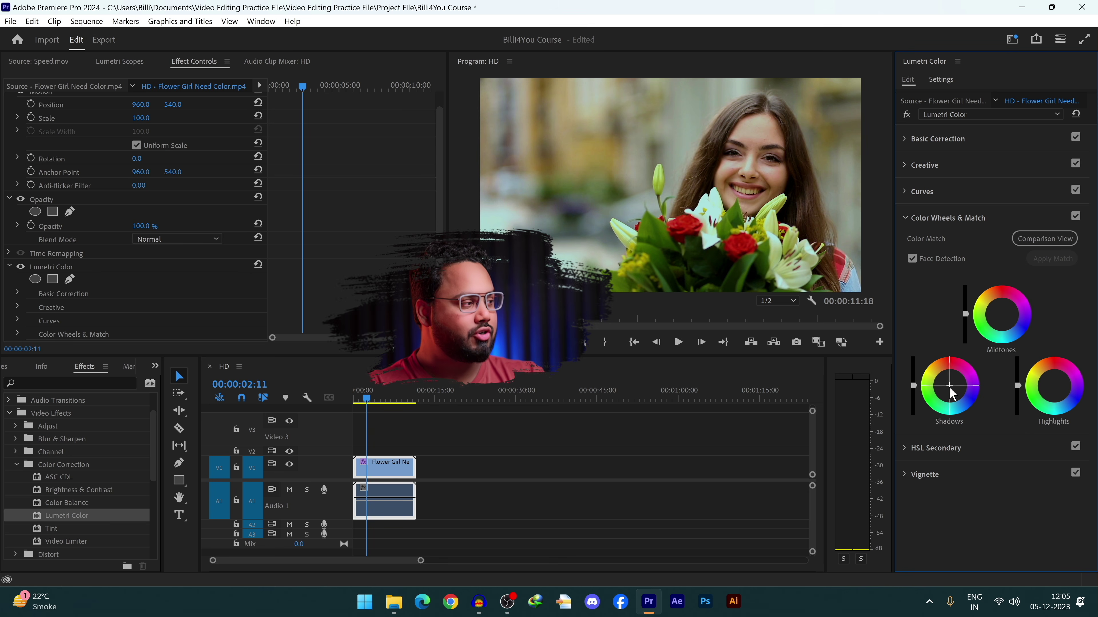
drag(913, 385, 955, 383)
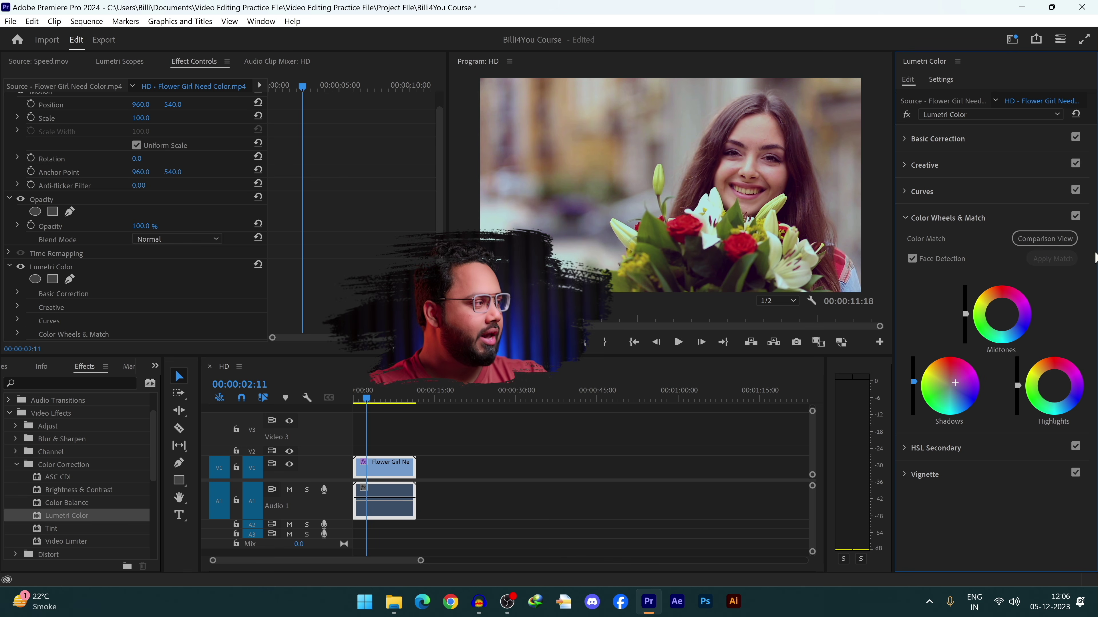
click(1075, 215)
click(905, 218)
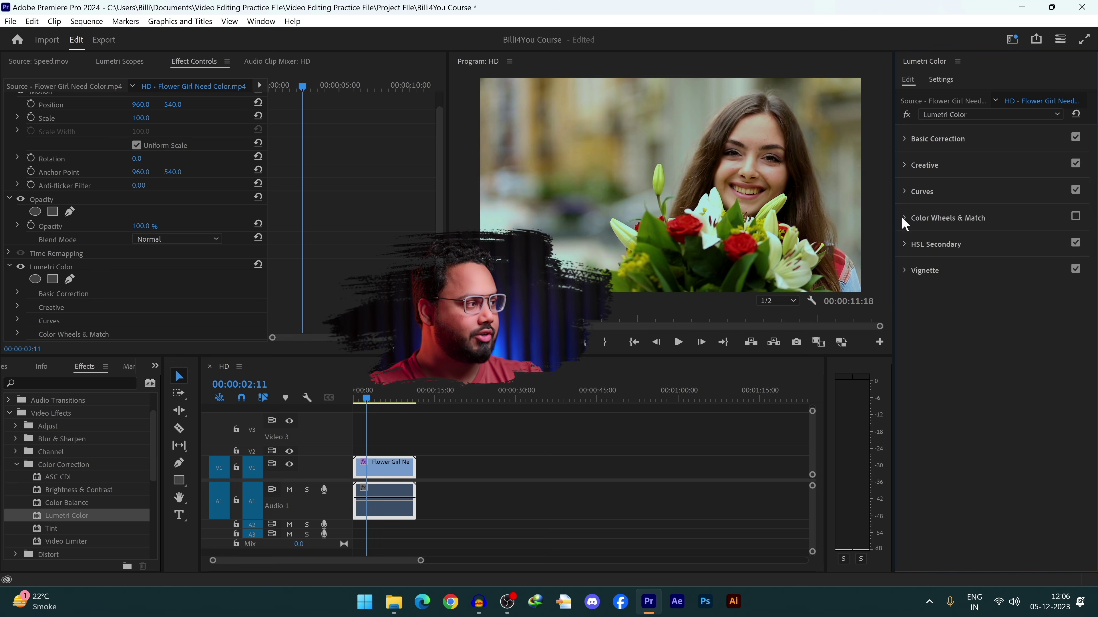
Step: Key the red rose's color in HSL Secondary by sampling it in the picture, and slightly widen the luminance range
click(905, 245)
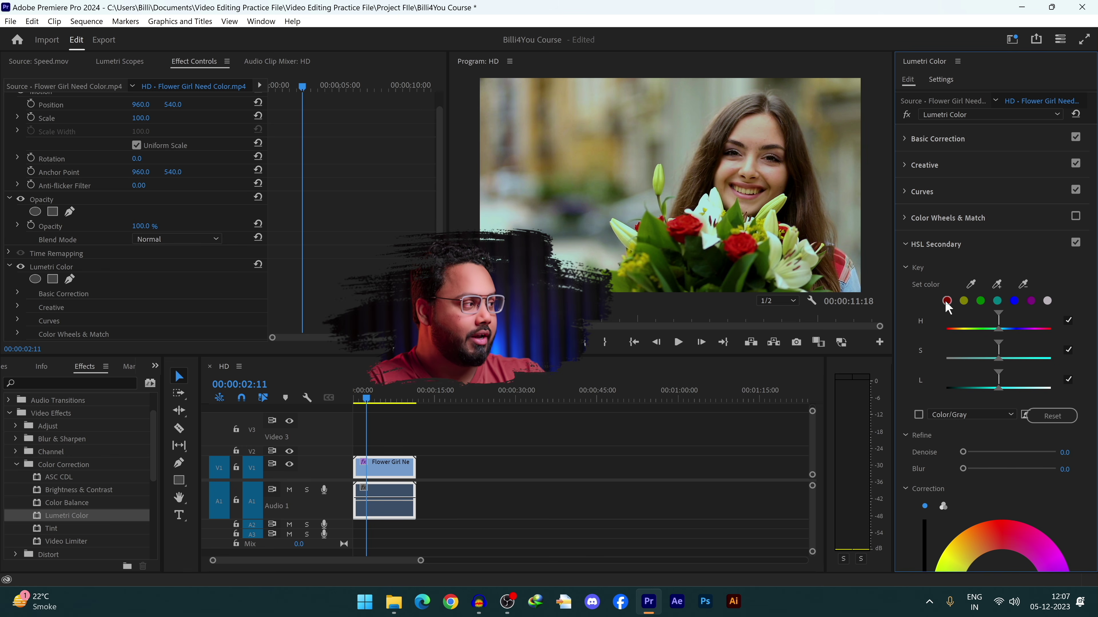
click(972, 281)
click(694, 222)
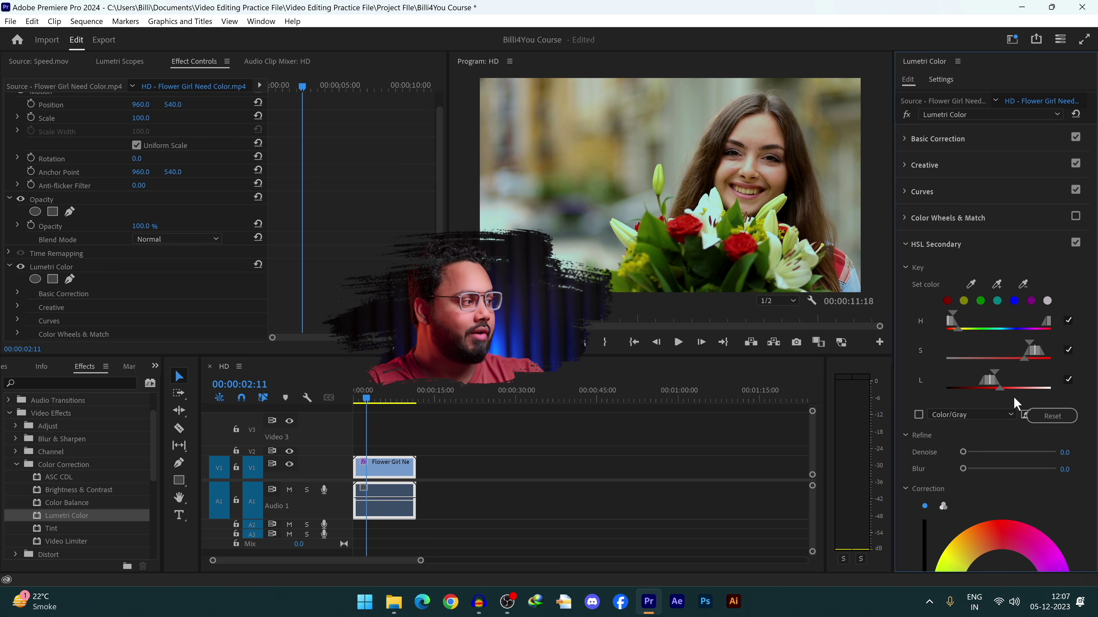
mouse_move(1000, 390)
mouse_down()
mouse_move(1027, 387)
mouse_move(992, 390)
mouse_move(1007, 389)
mouse_up()
click(918, 415)
scroll(936, 450, down, 1)
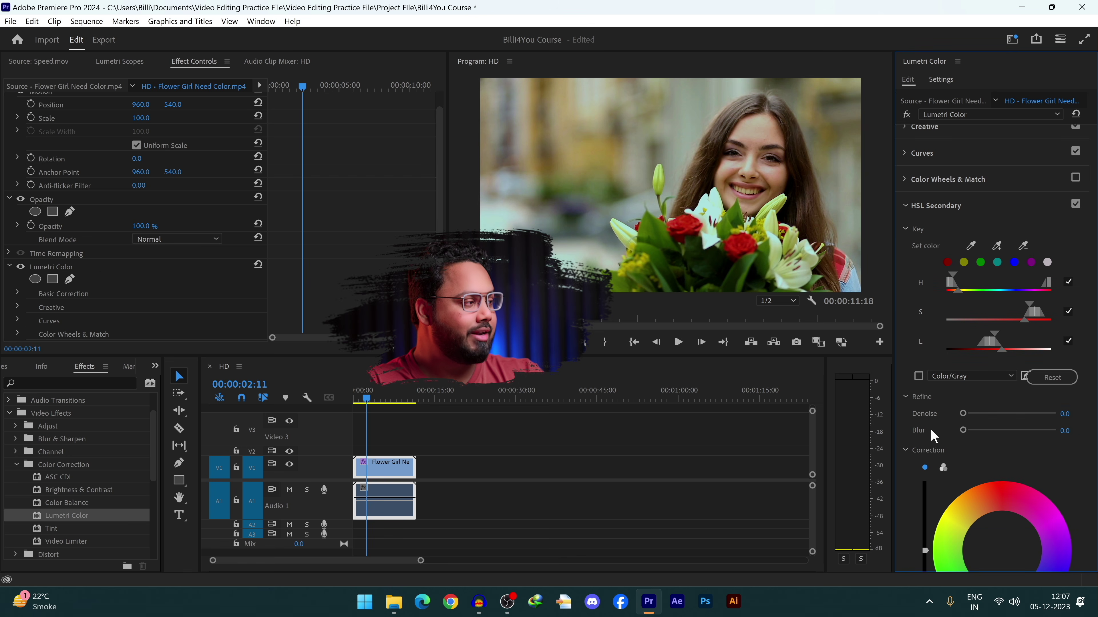
Step: Warm the keyed red with the HSL Secondary correction at Temperature 55.9, and raise its Saturation to 200.0
scroll(966, 454, down, 4)
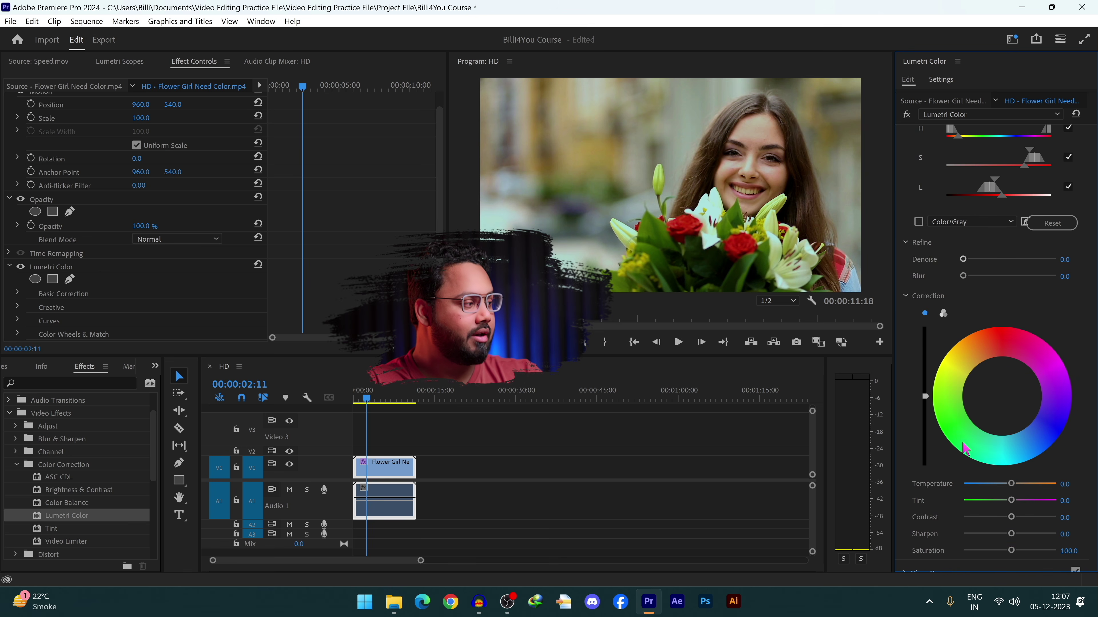
drag(1011, 484, 1056, 476)
scroll(1045, 506, down, 1)
drag(1017, 507, 1057, 507)
scroll(945, 362, up, 3)
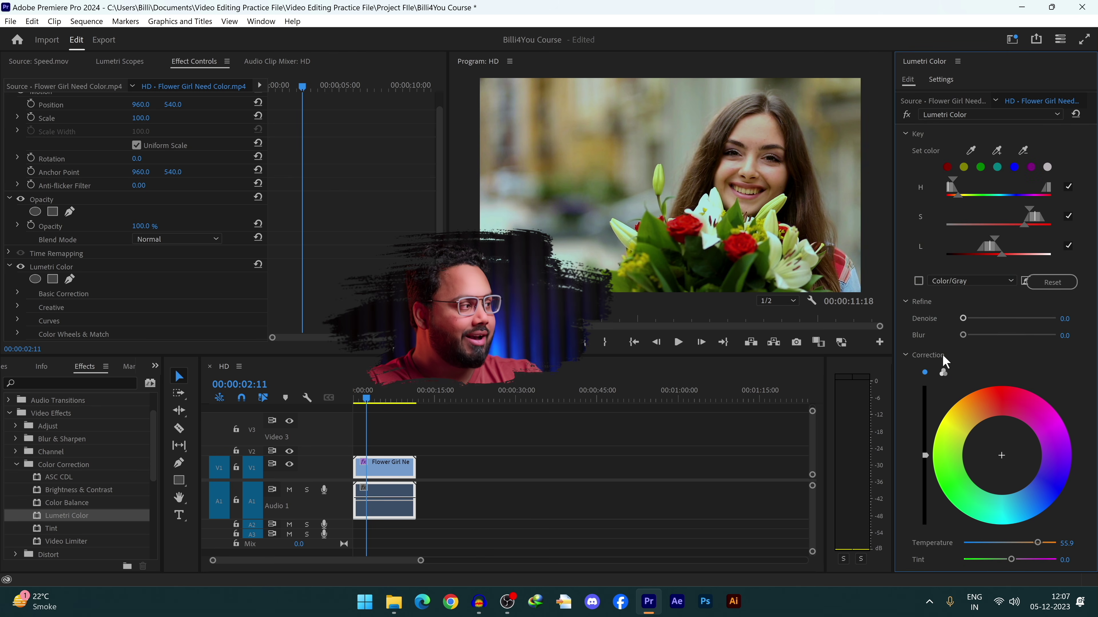
scroll(945, 363, up, 2)
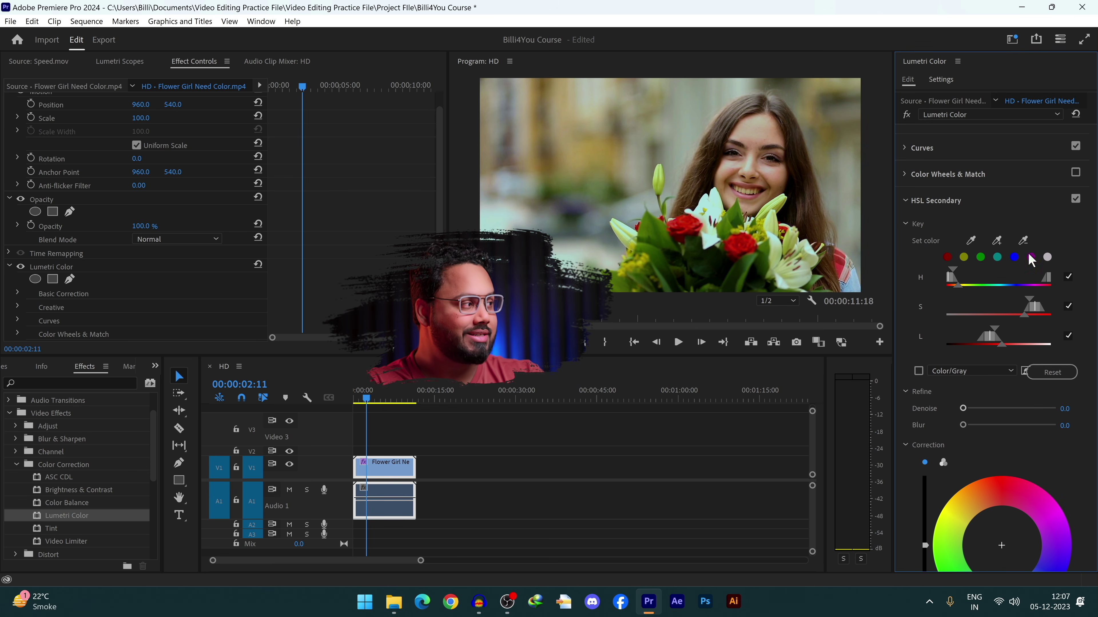
Step: Key the preset green in HSL Secondary, reset the correction's Contrast to 0.0, and try its Saturation at 0.0
click(981, 258)
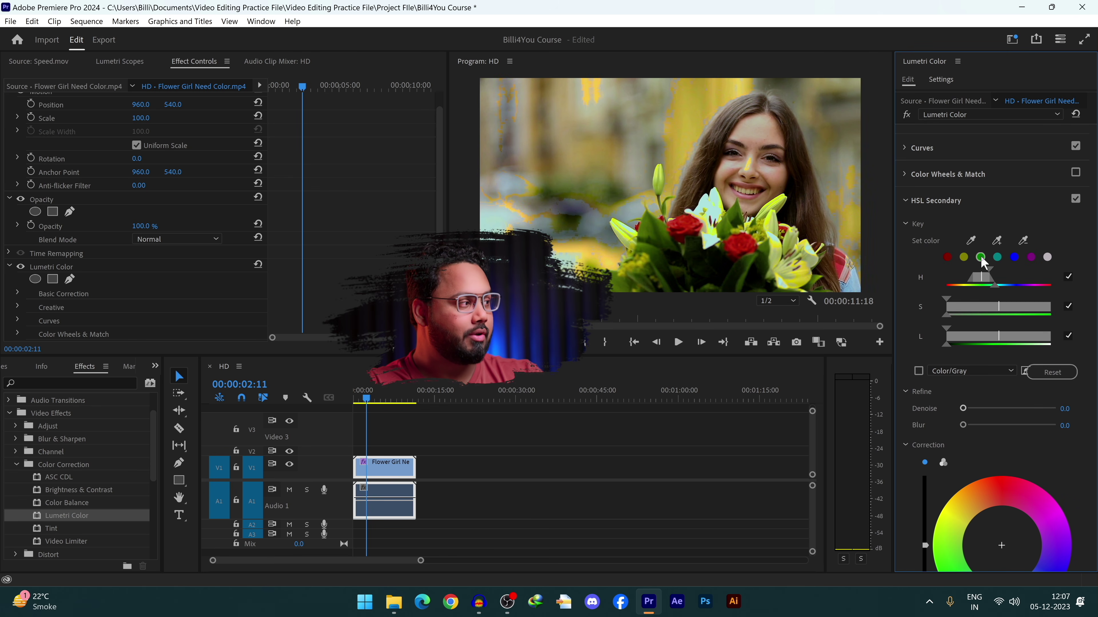
scroll(981, 261, down, 3)
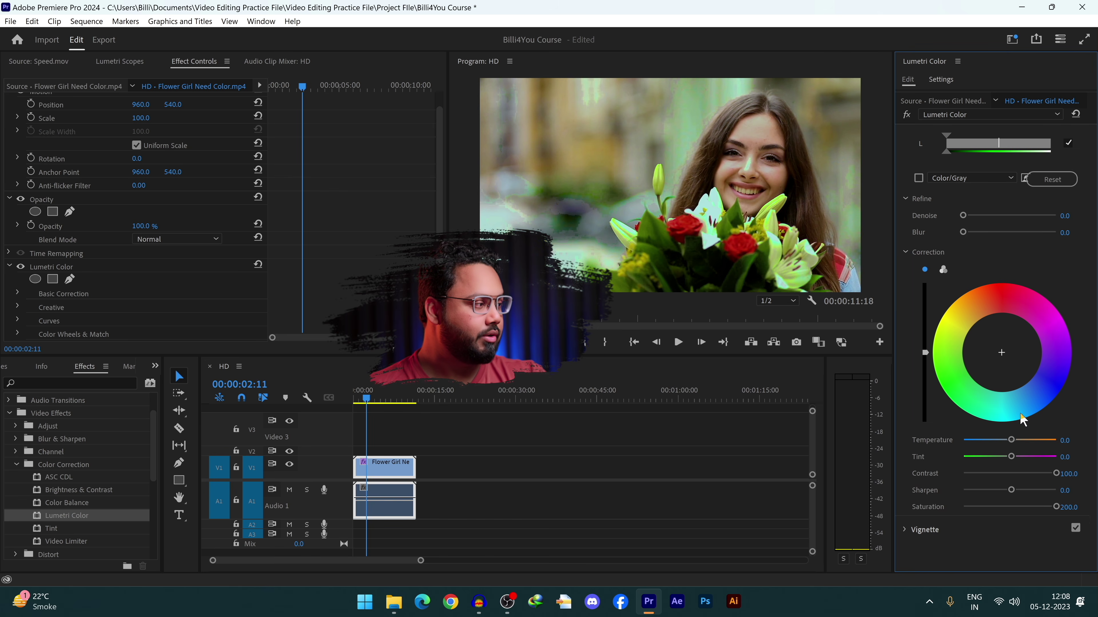
double_click(1055, 474)
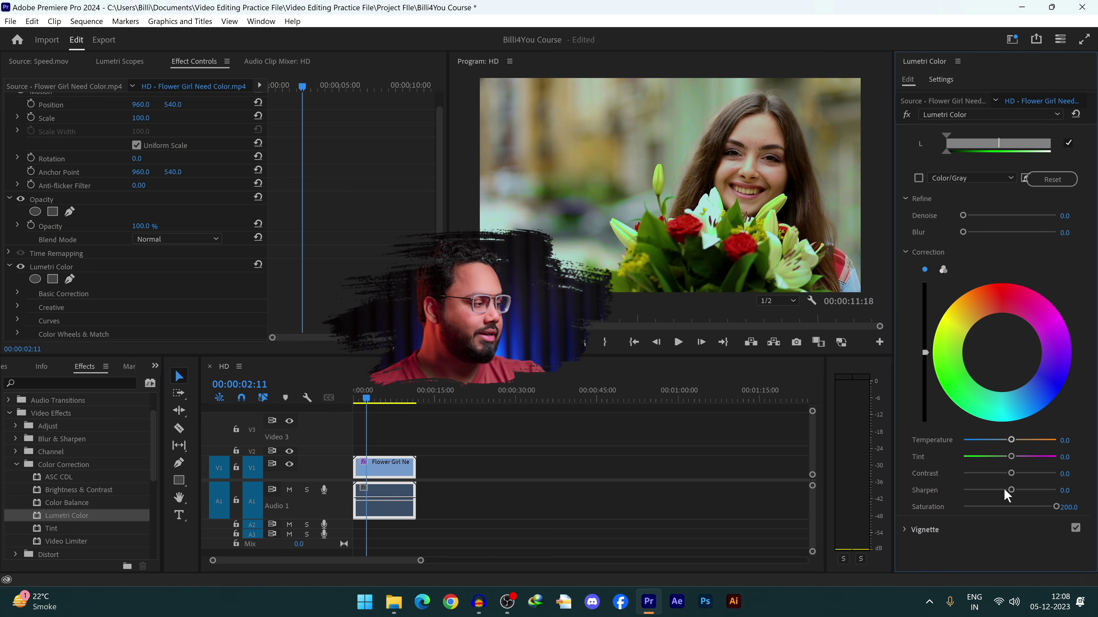
drag(1056, 507, 881, 518)
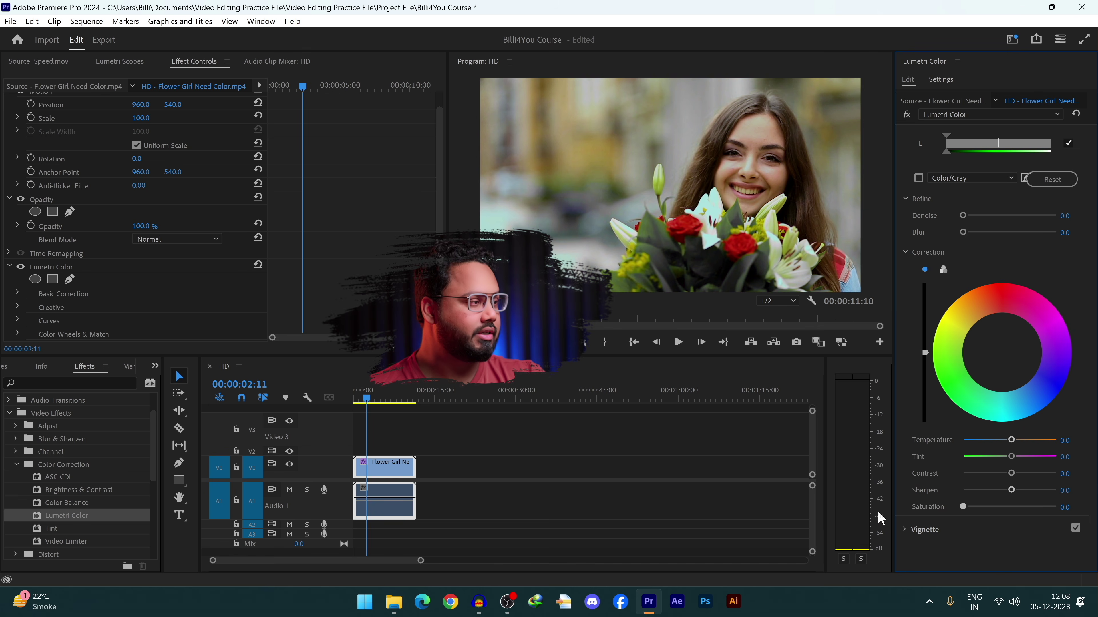
scroll(929, 254, up, 4)
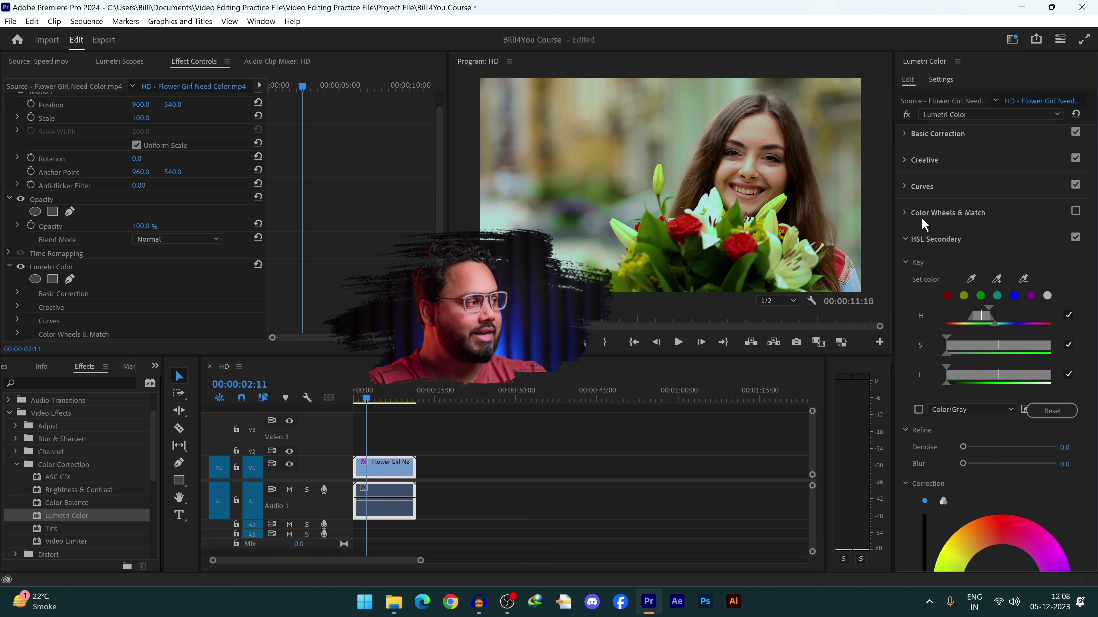
click(907, 241)
Step: Darken the clip's edges with a Vignette Amount of -3.0
click(912, 270)
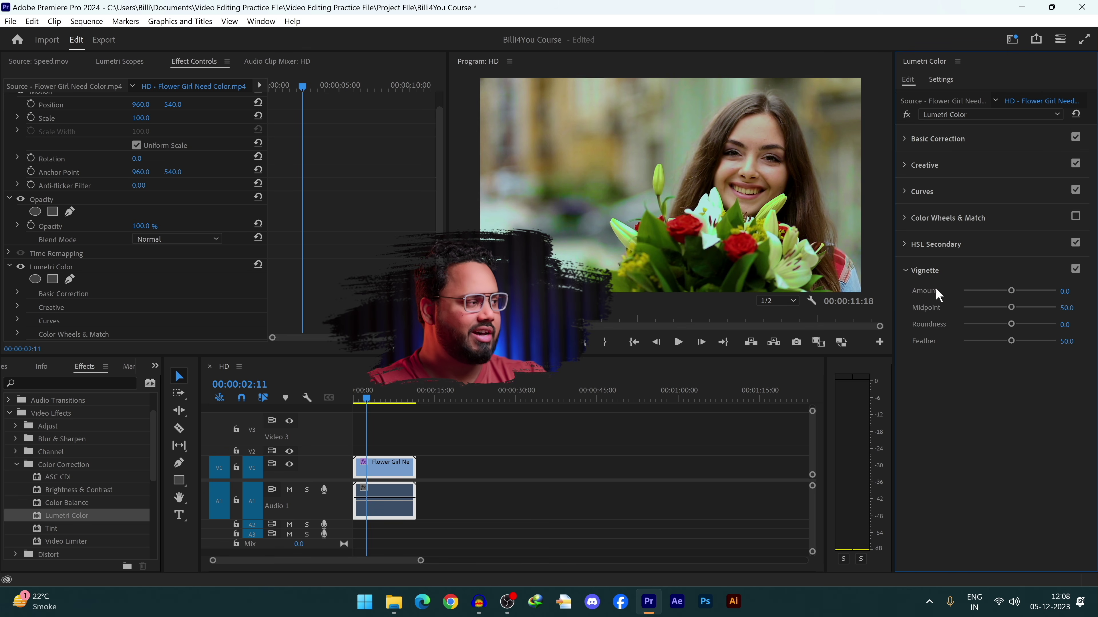
drag(1011, 290, 963, 290)
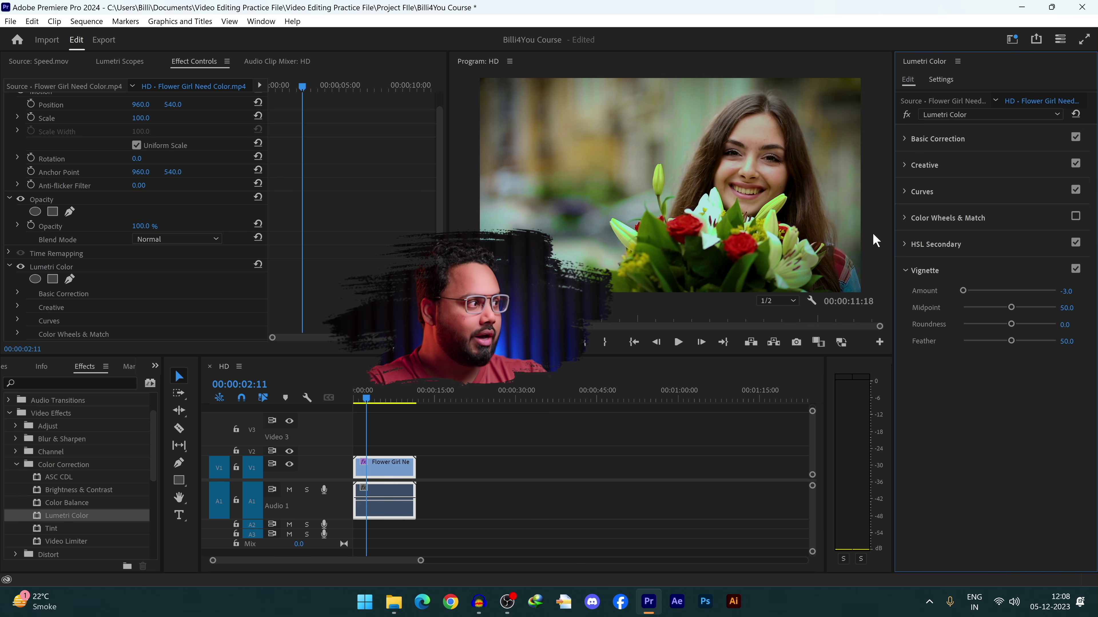
click(911, 271)
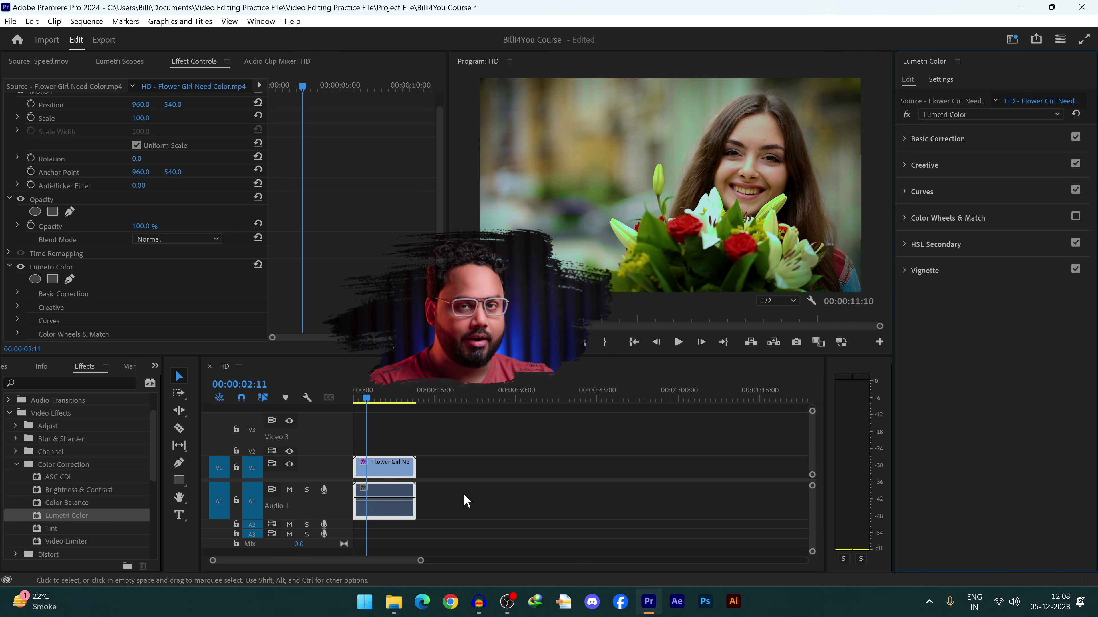
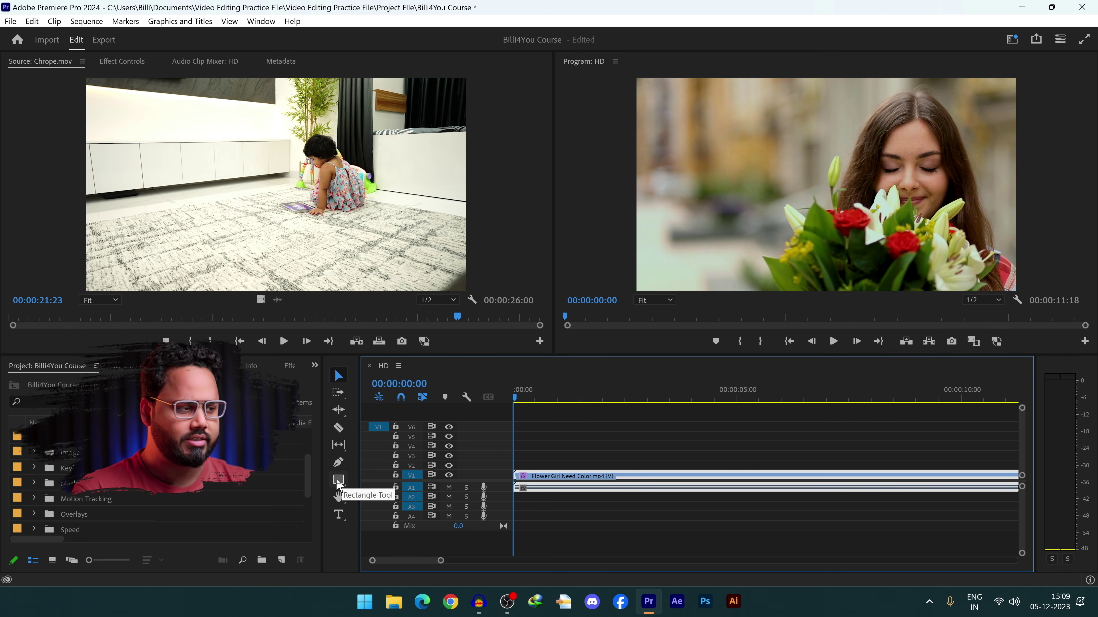
Step: Draw a rectangle about 589 by 84 pixels with the Rectangle Tool in the lower-left area of the flower girl picture
click(338, 481)
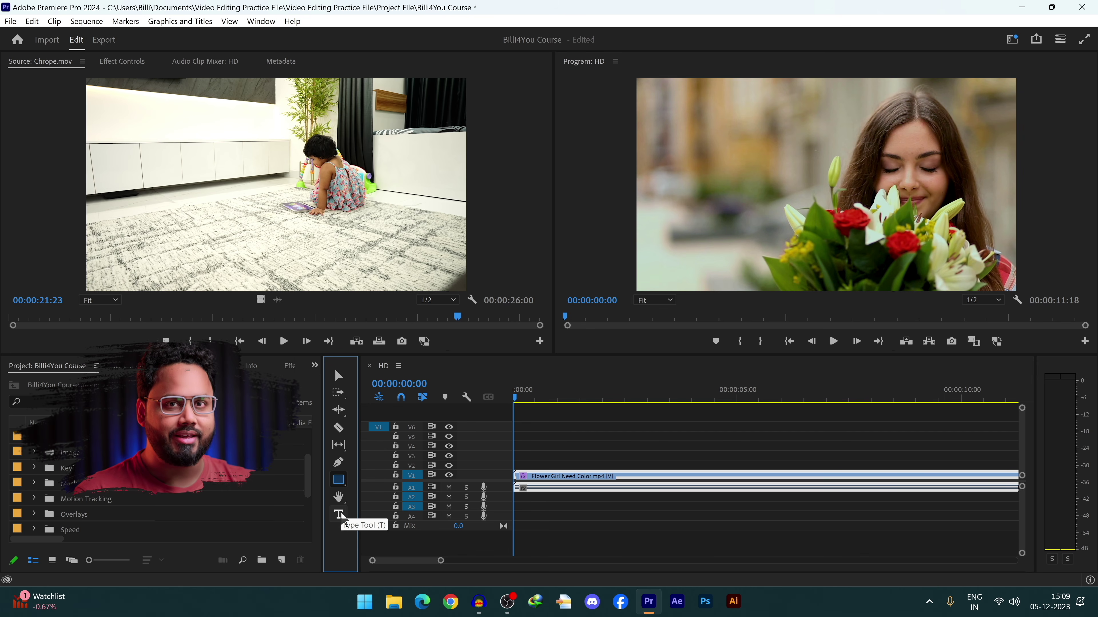
click(338, 480)
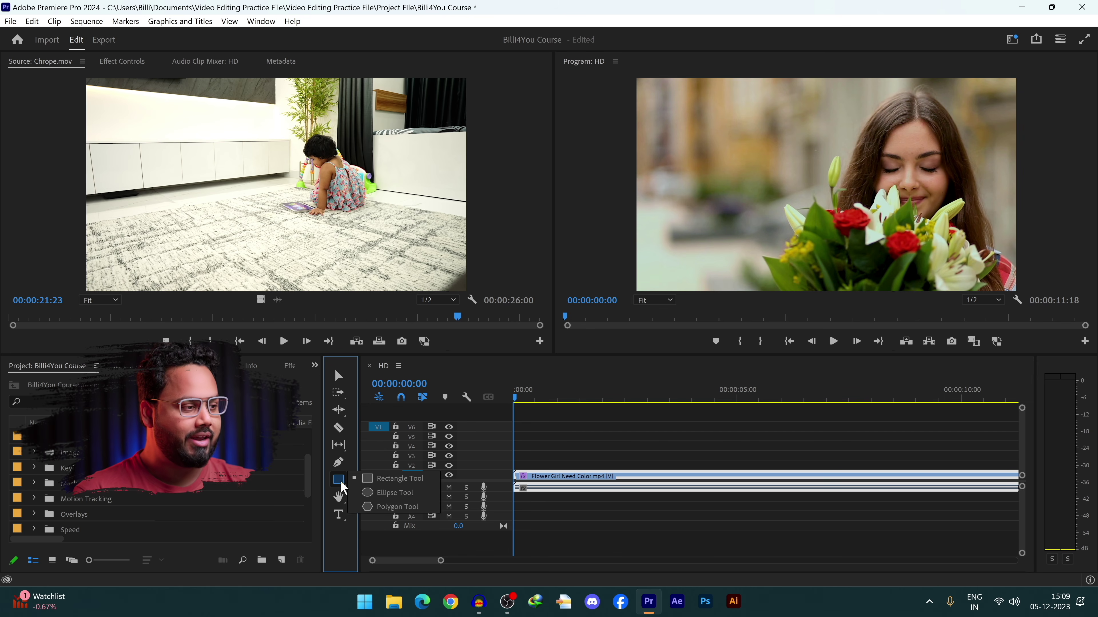
click(378, 479)
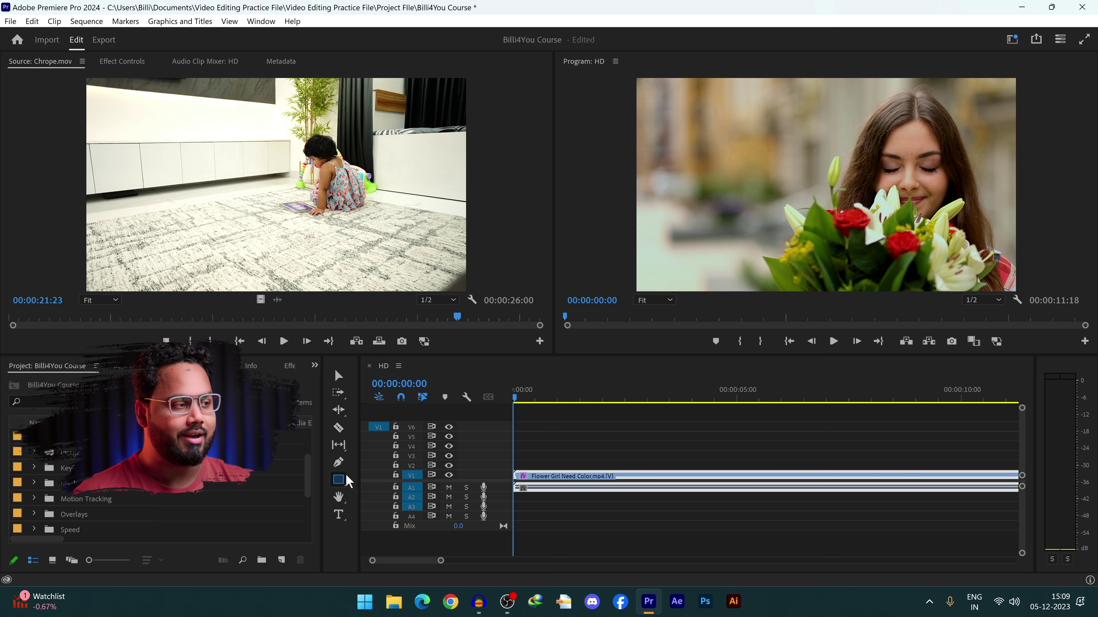
drag(649, 252, 768, 275)
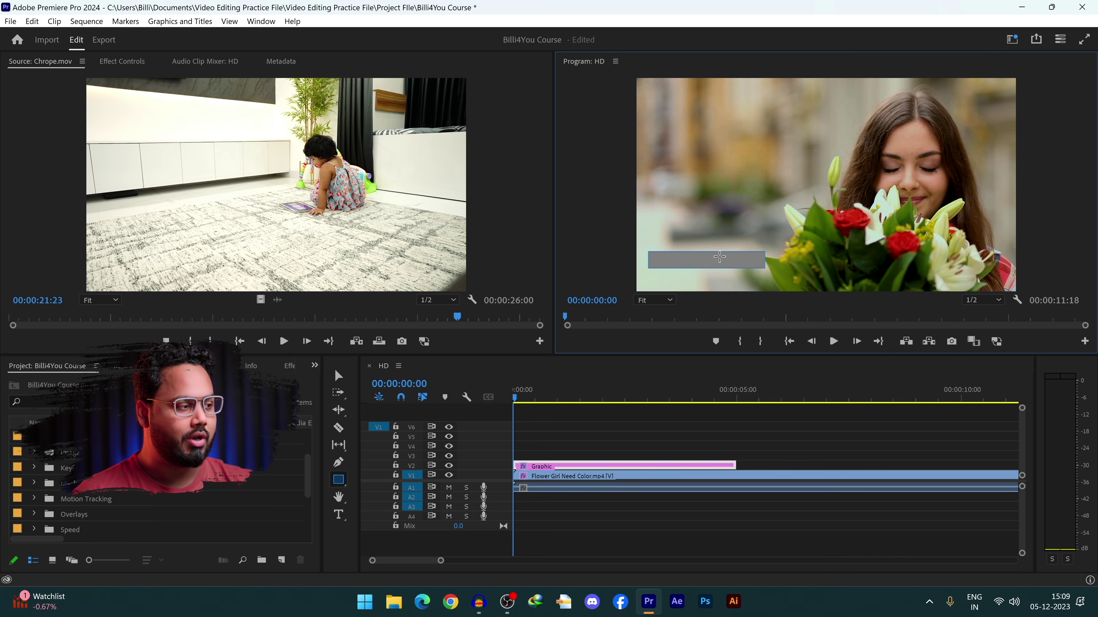
Step: Make track V2 taller and extend the end of the rectangle's graphic clip to just under six seconds
click(570, 471)
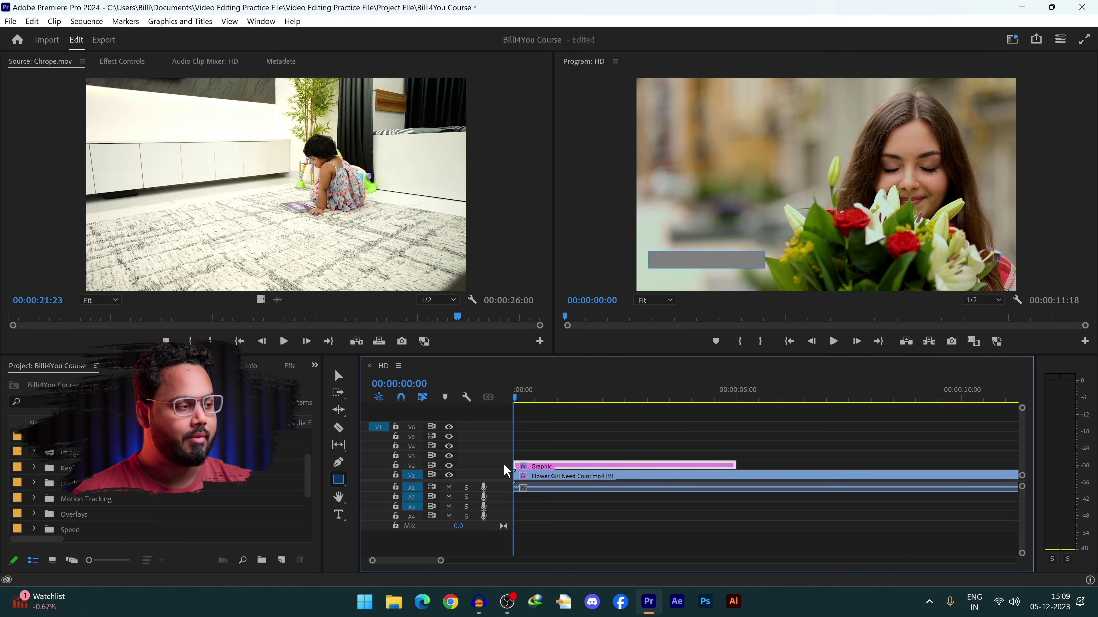
drag(504, 466, 510, 440)
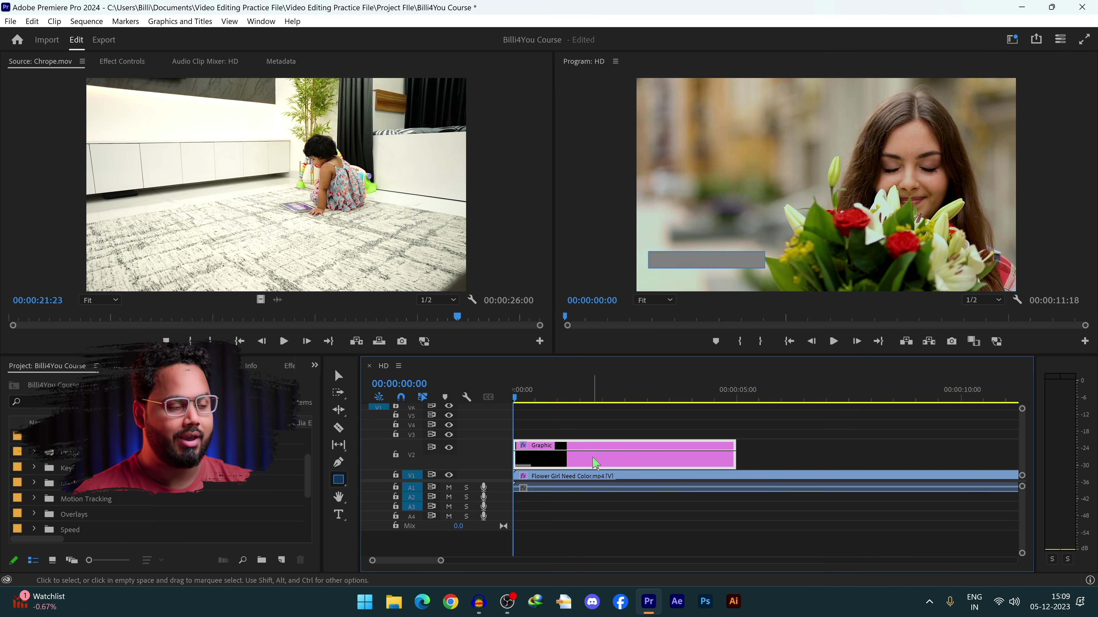
drag(735, 459, 774, 454)
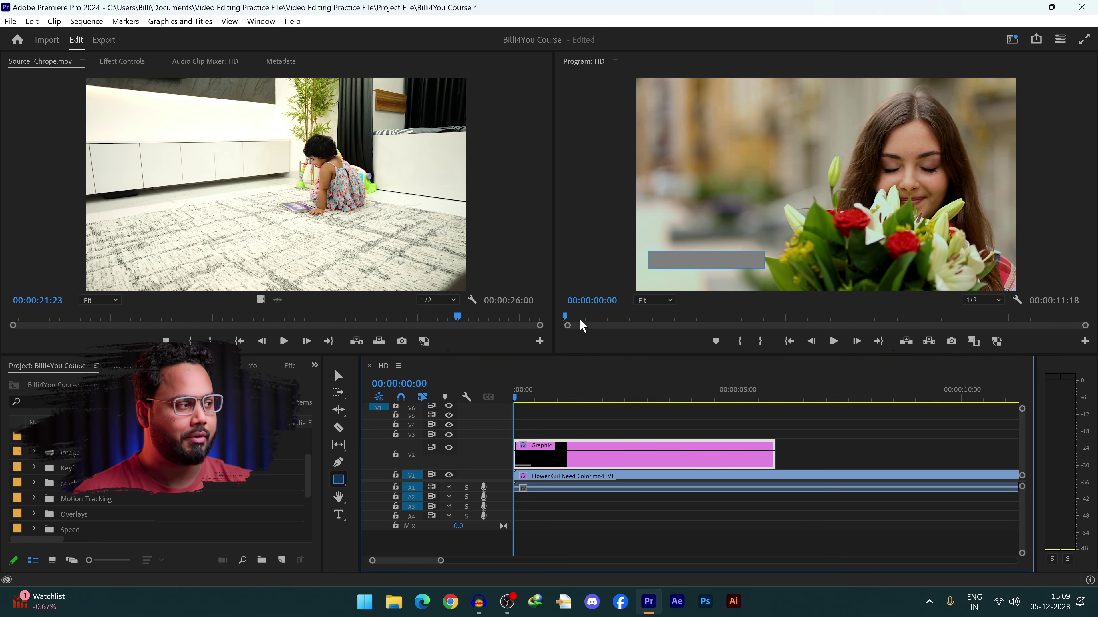
Step: Select the rectangle in the picture and examine its shape properties in Effect Controls
click(339, 375)
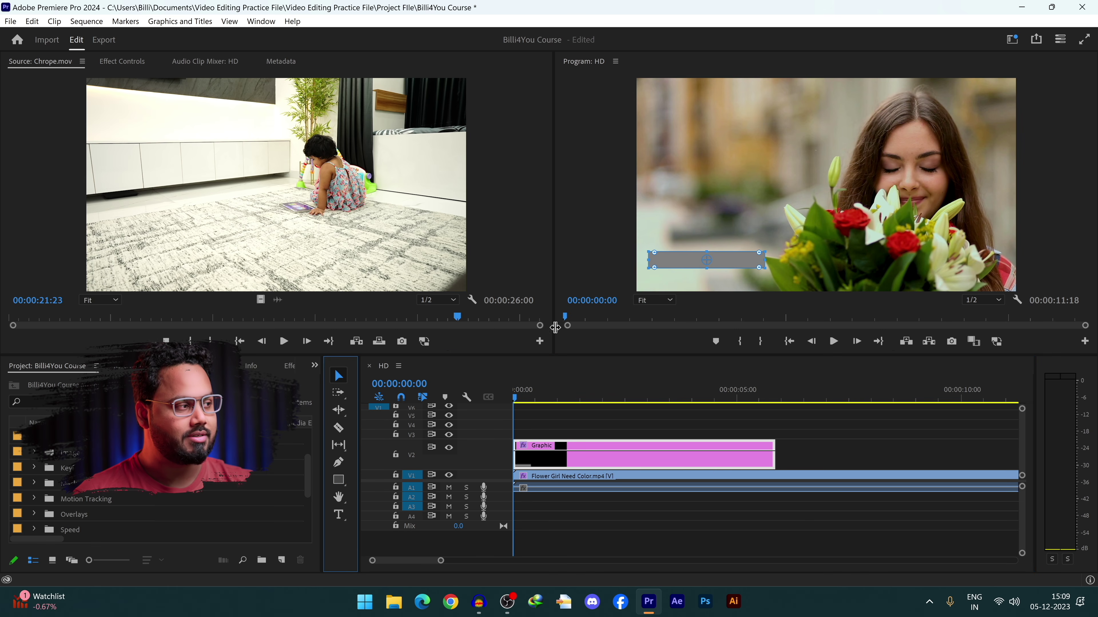
click(674, 265)
click(110, 61)
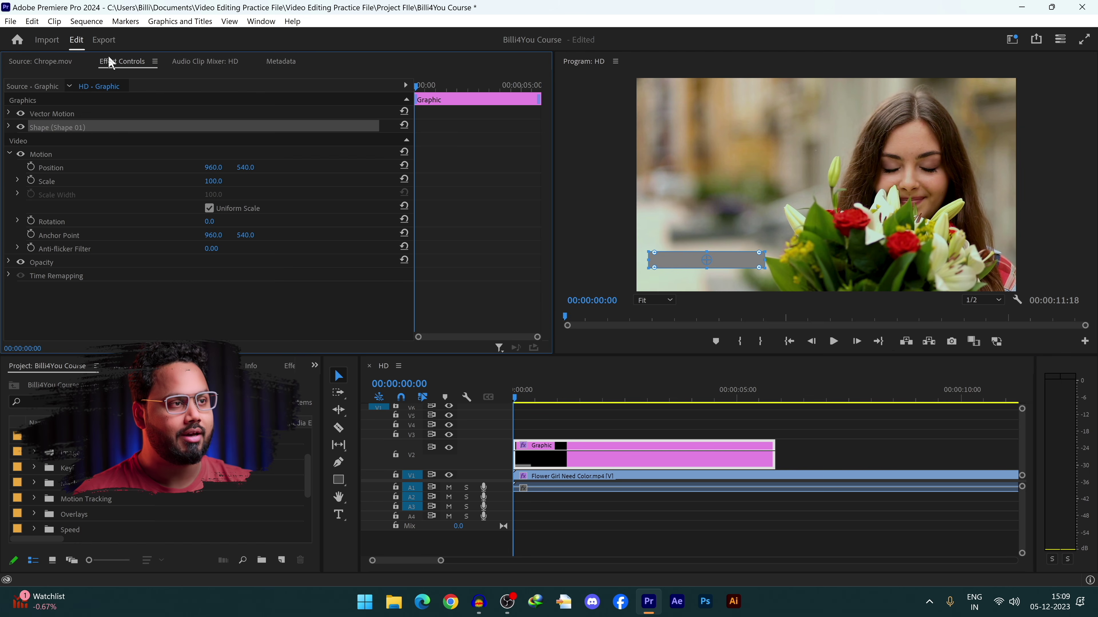
click(9, 127)
scroll(146, 190, down, 2)
scroll(150, 194, up, 2)
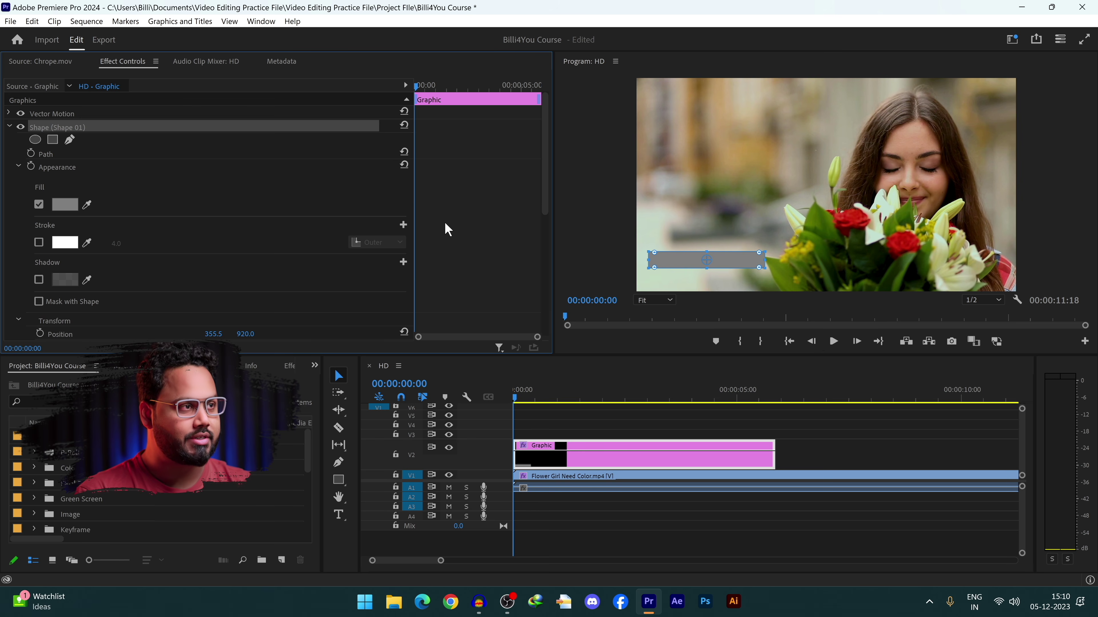
Step: Show the Essential Graphics settings, select the Shape 01 layer there, and collapse the shape's properties in Effect Controls
click(261, 21)
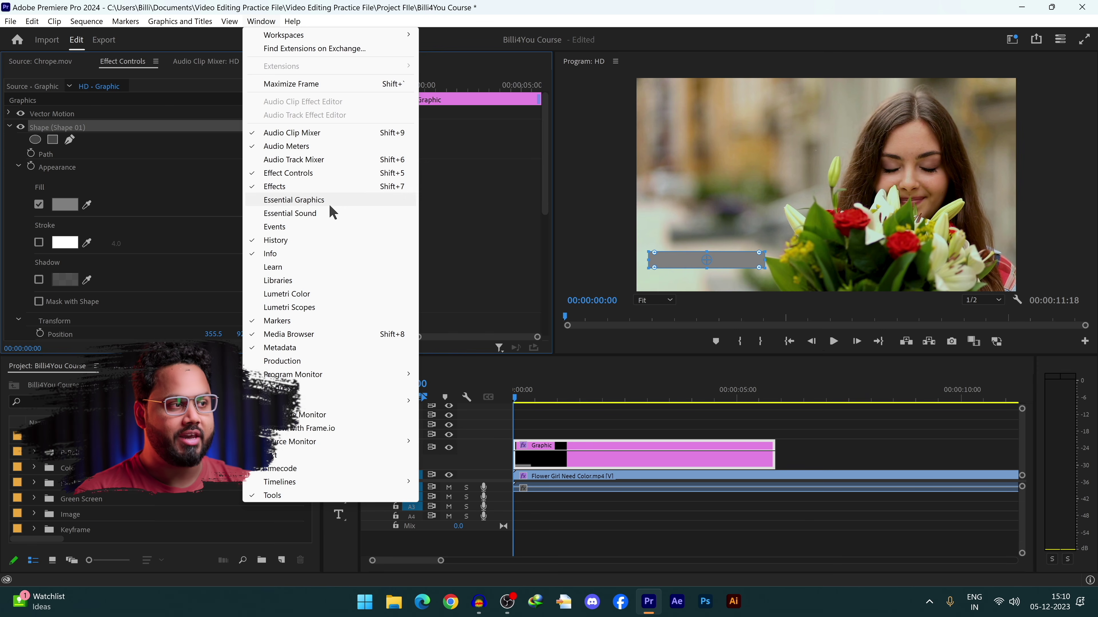
click(343, 201)
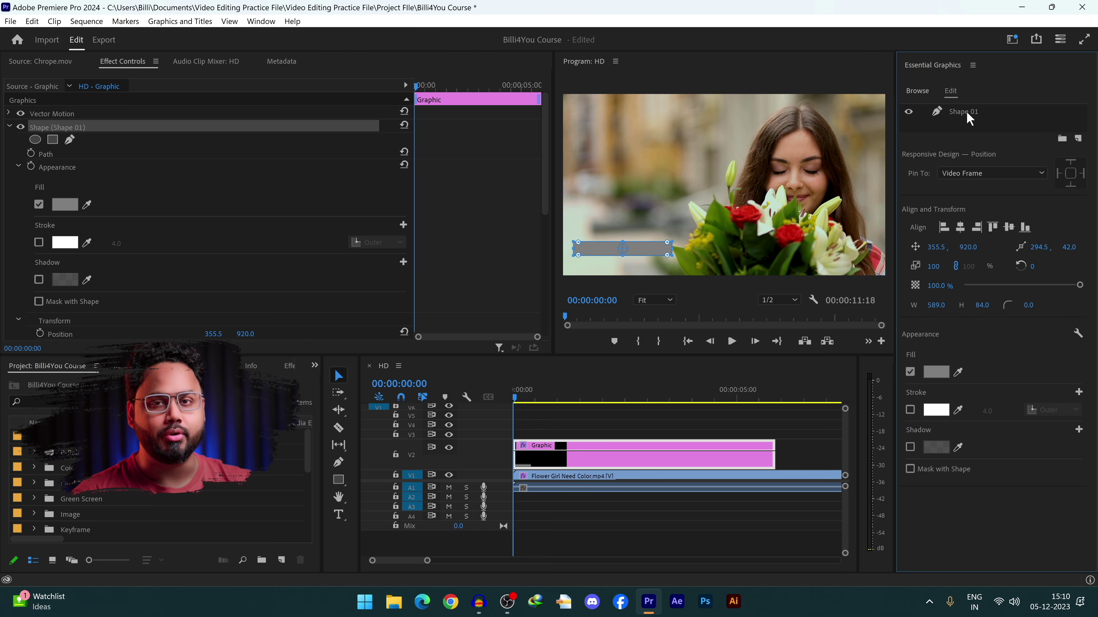
click(972, 120)
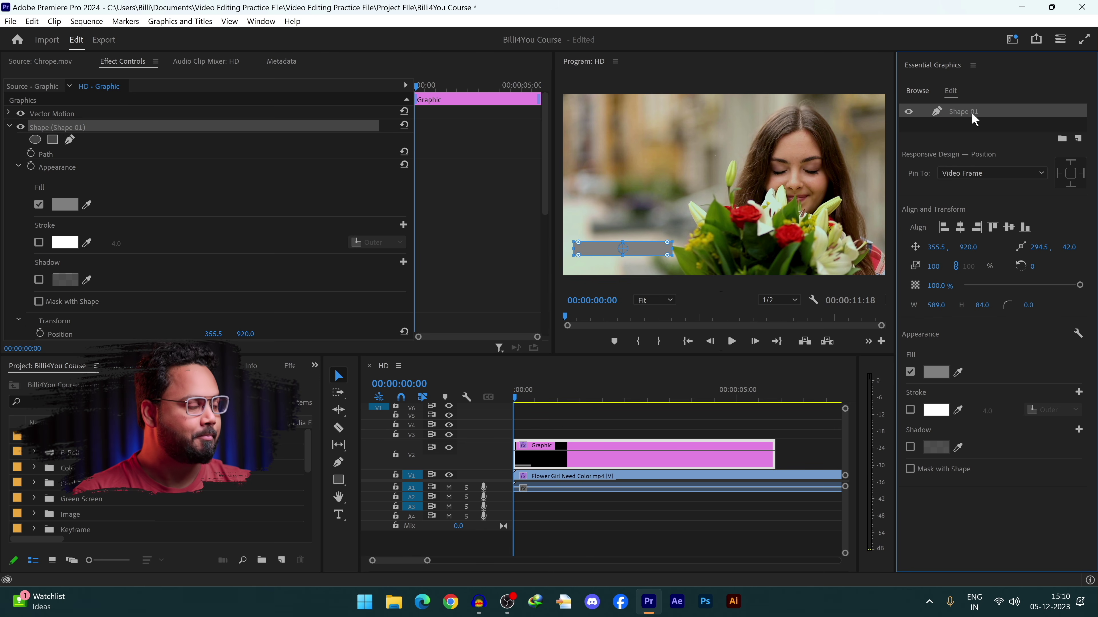
click(9, 126)
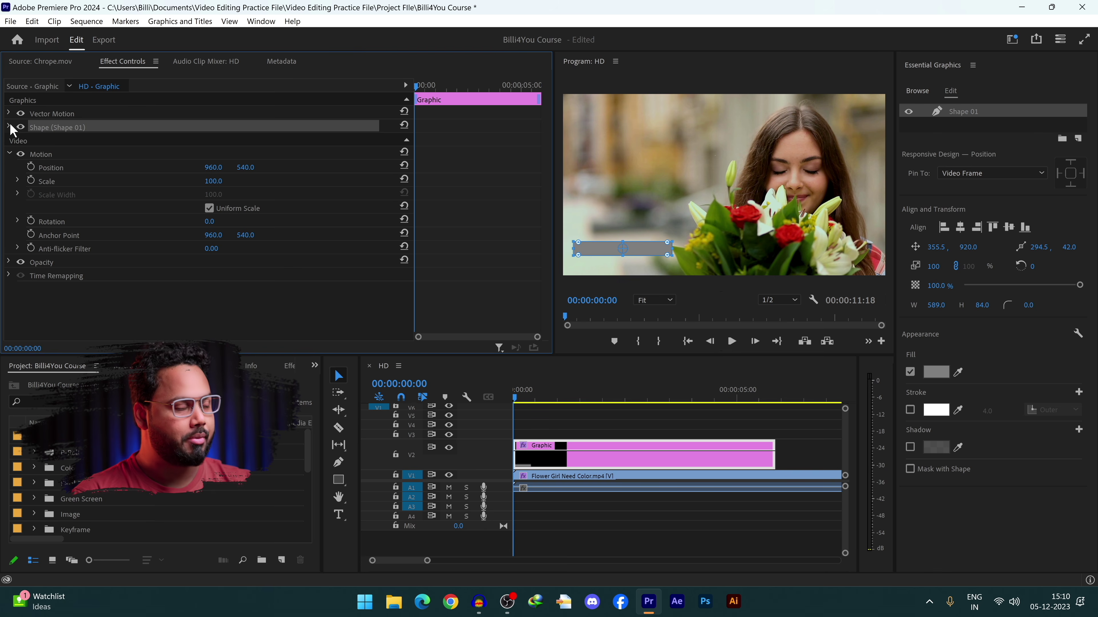
double_click(987, 113)
click(1002, 193)
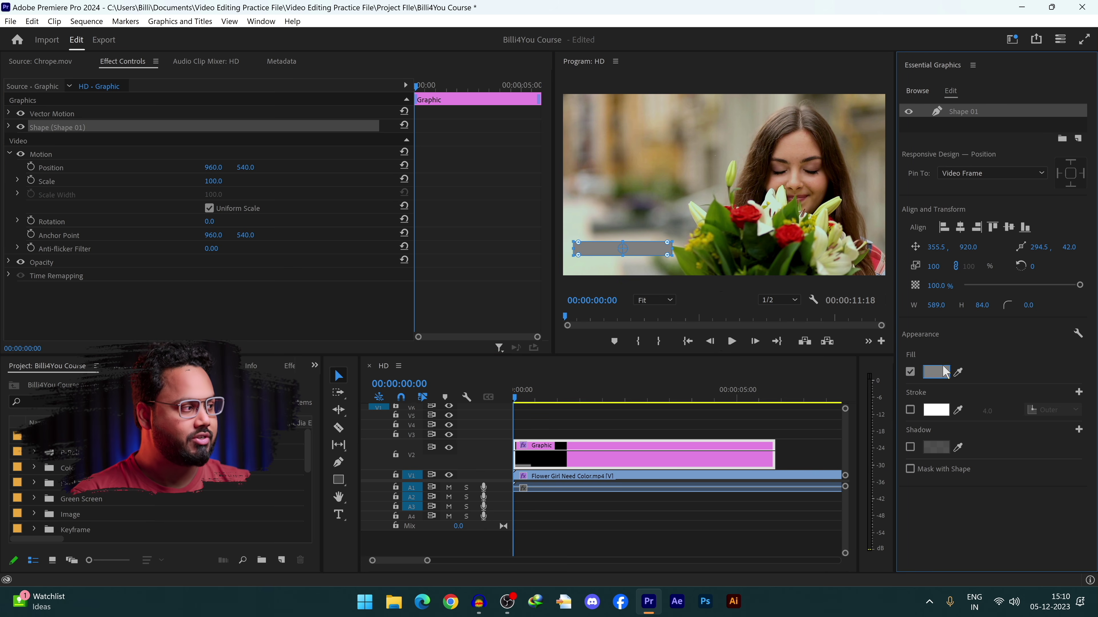
Step: Set the rectangle's fill color to black (000000), and try its stroke and shadow options
click(936, 372)
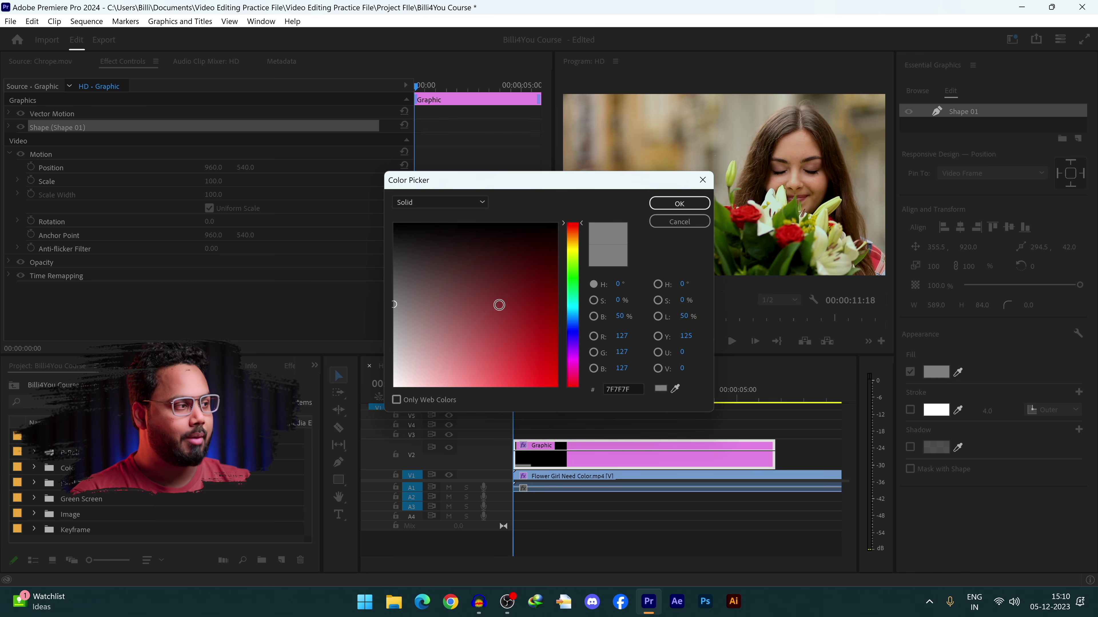
click(554, 250)
drag(579, 201, 326, 273)
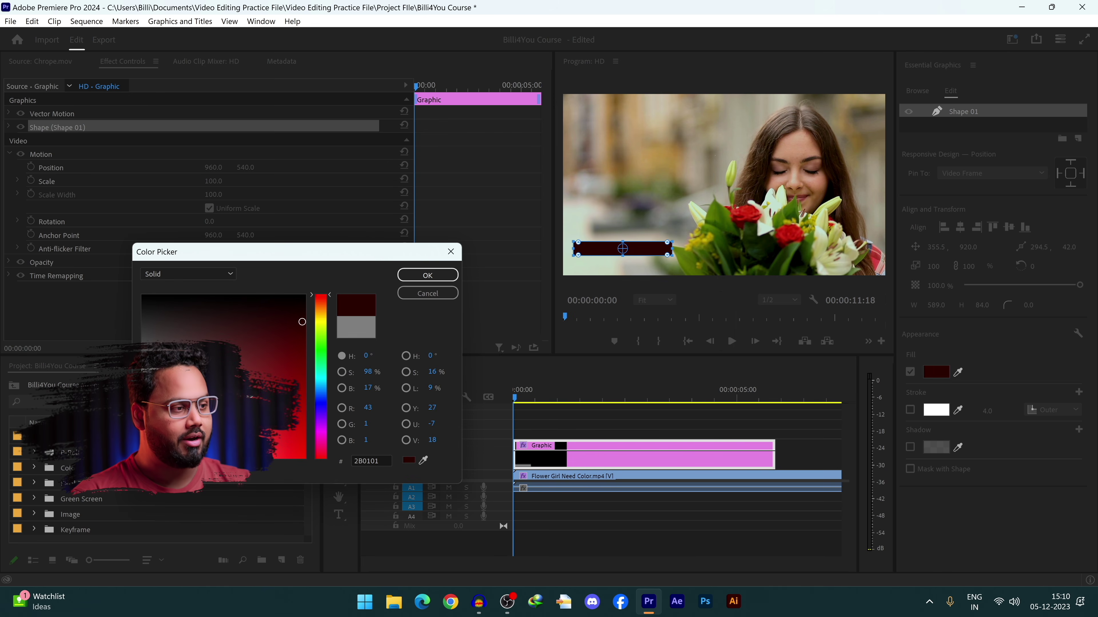
mouse_move(302, 322)
mouse_down()
mouse_move(305, 298)
mouse_move(306, 458)
mouse_up()
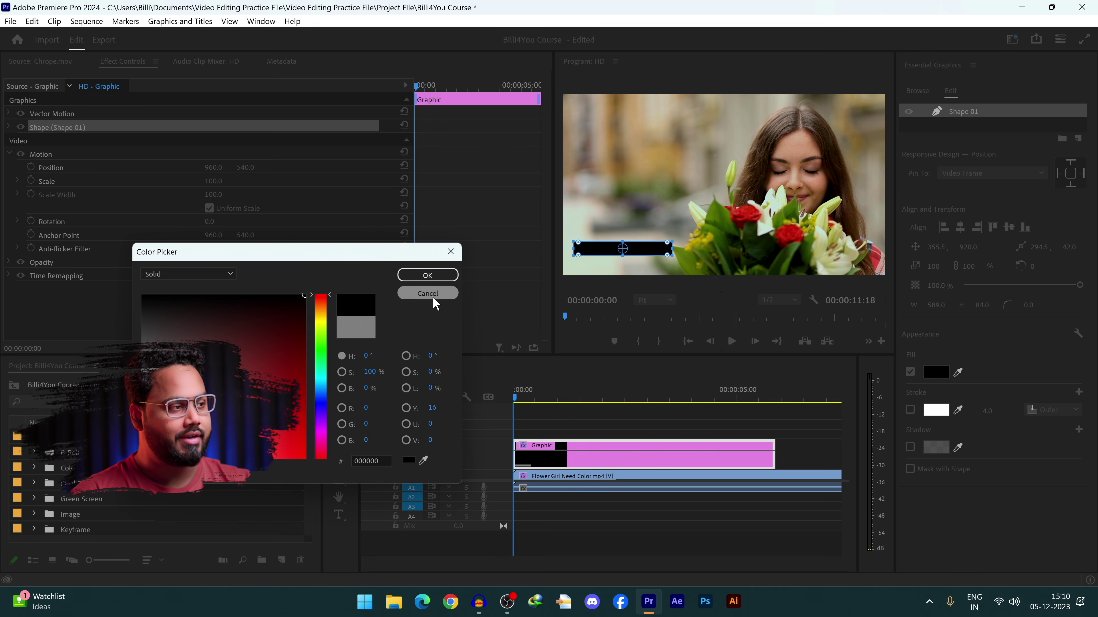
click(428, 275)
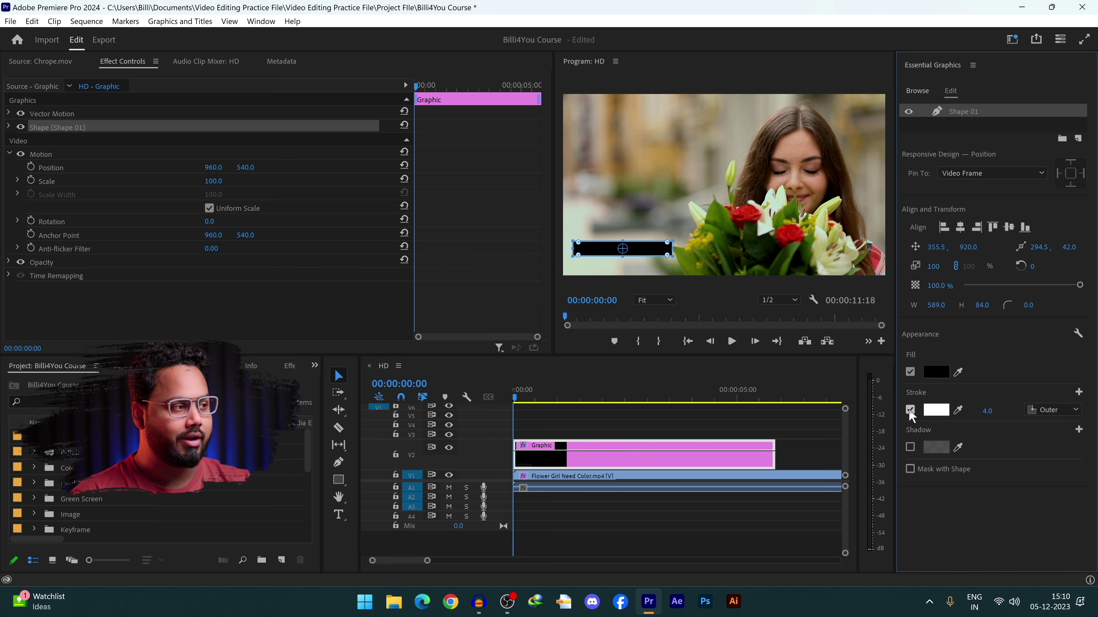
click(910, 447)
click(910, 447)
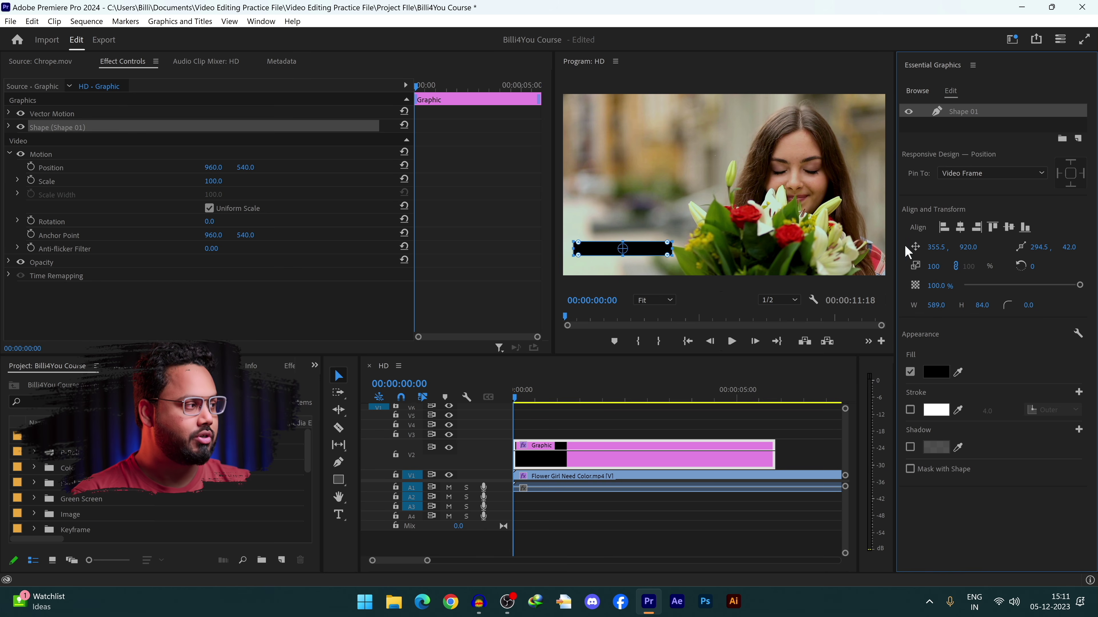
Step: Enlarge the black rectangle to about 750 by 107 at position 328.5, 966.0, and set the graphic's Opacity to 92.0 %
drag(935, 253, 943, 247)
click(632, 467)
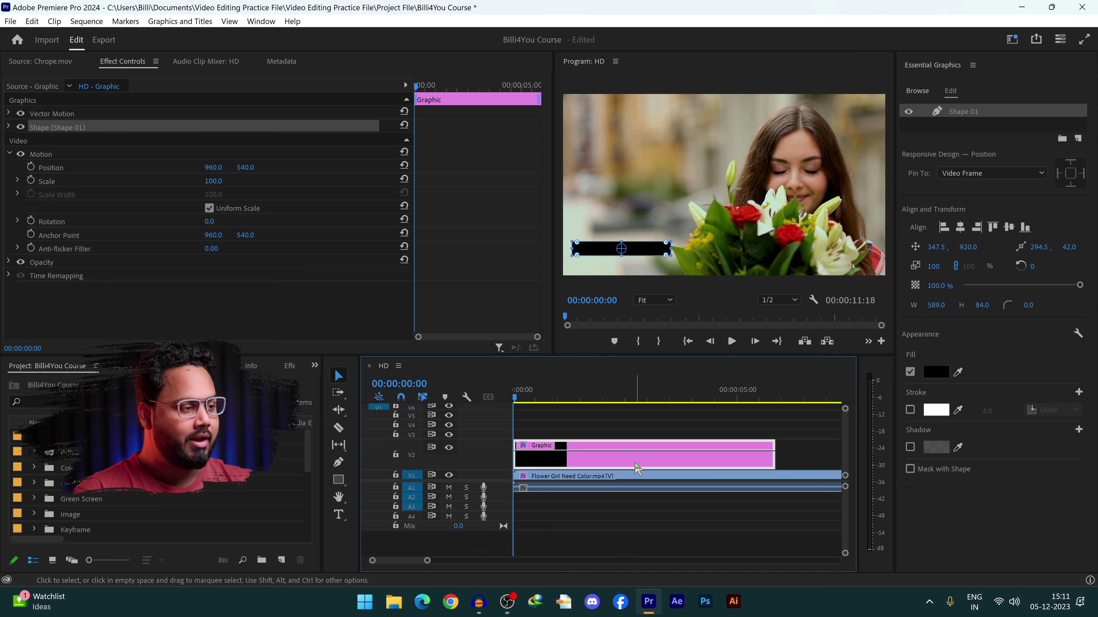
mouse_move(669, 245)
mouse_down()
mouse_move(700, 222)
mouse_move(709, 233)
mouse_move(684, 259)
mouse_up()
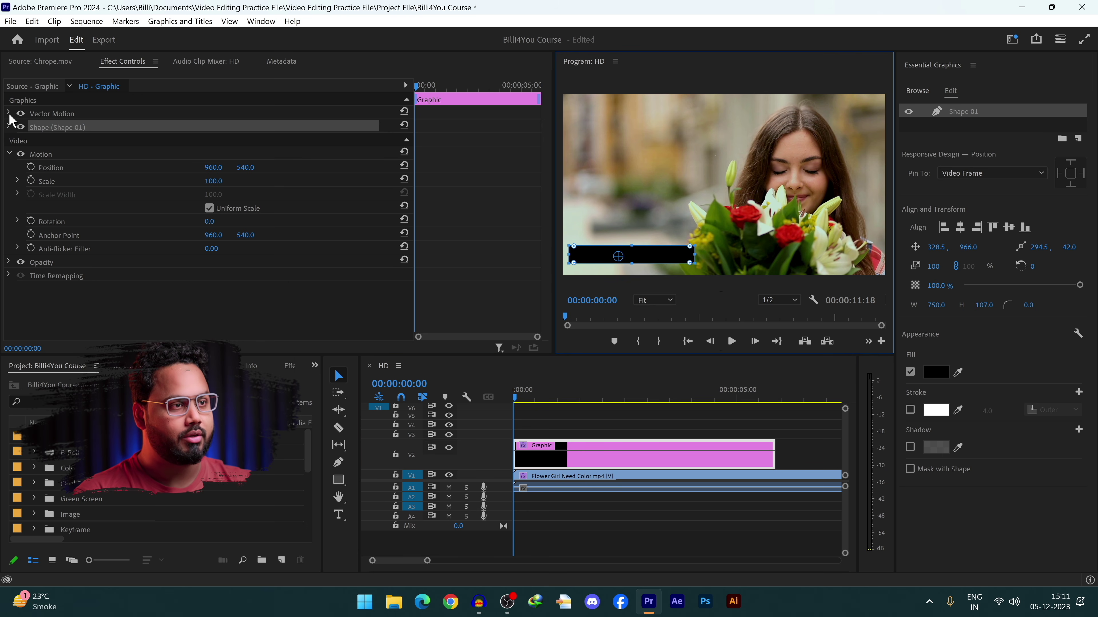
click(8, 262)
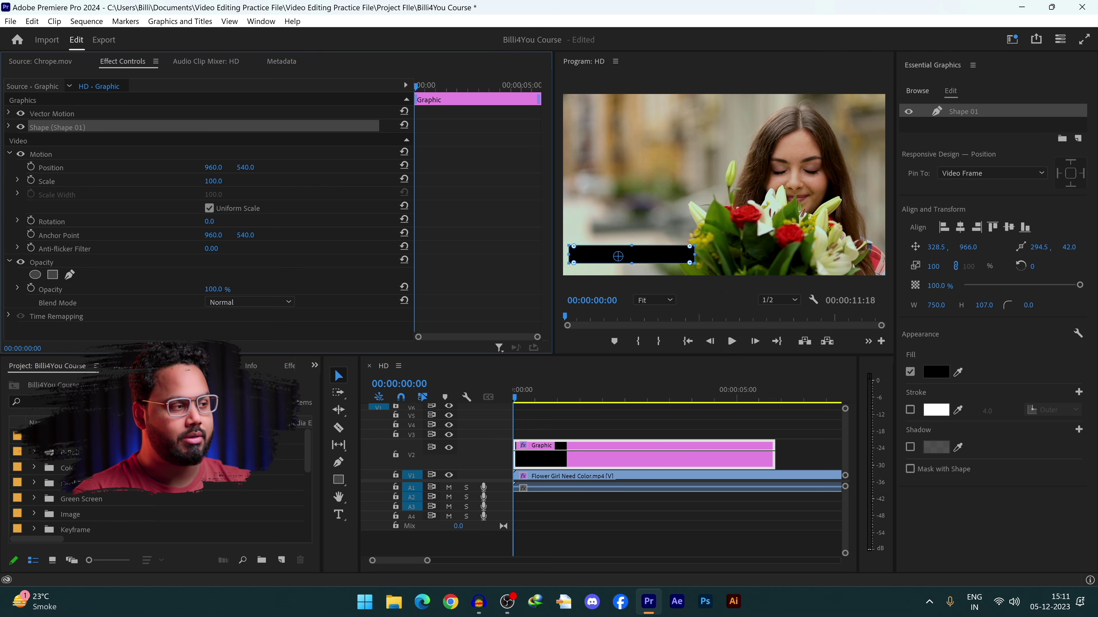
mouse_move(215, 289)
mouse_down()
mouse_move(205, 290)
mouse_move(221, 289)
mouse_up()
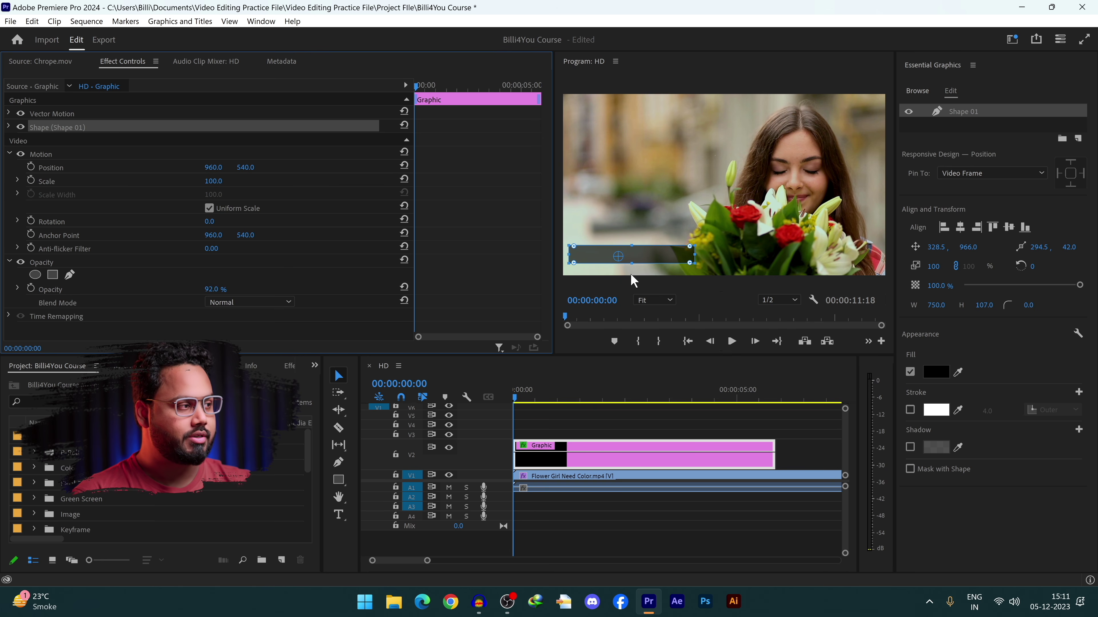
Step: Add the text "Billi4You Education" over the black bar with the Type Tool
click(338, 514)
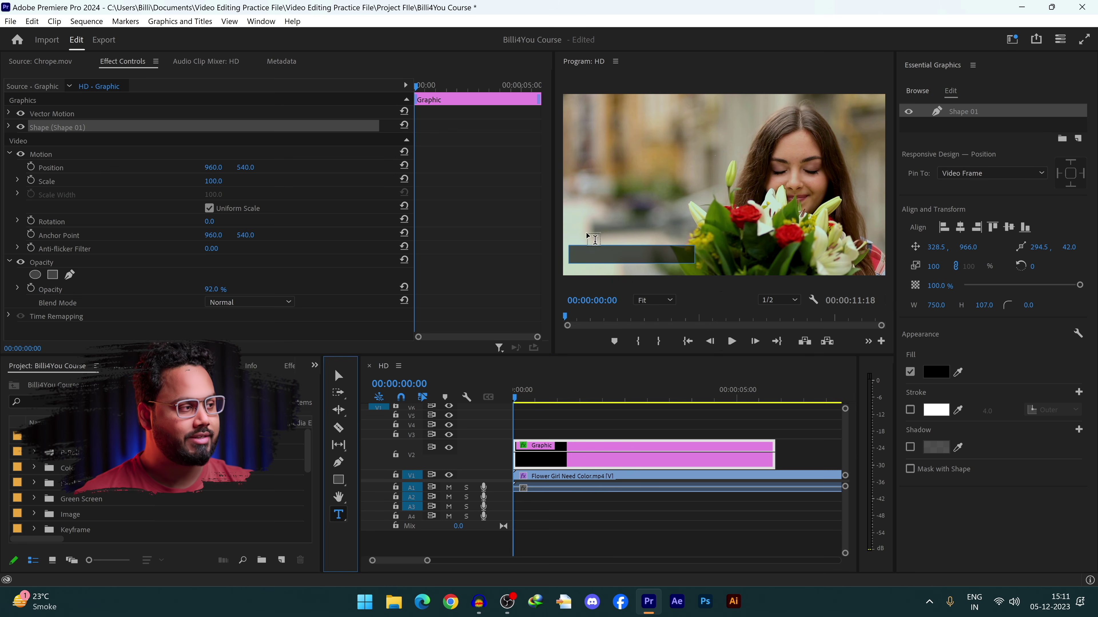
click(582, 254)
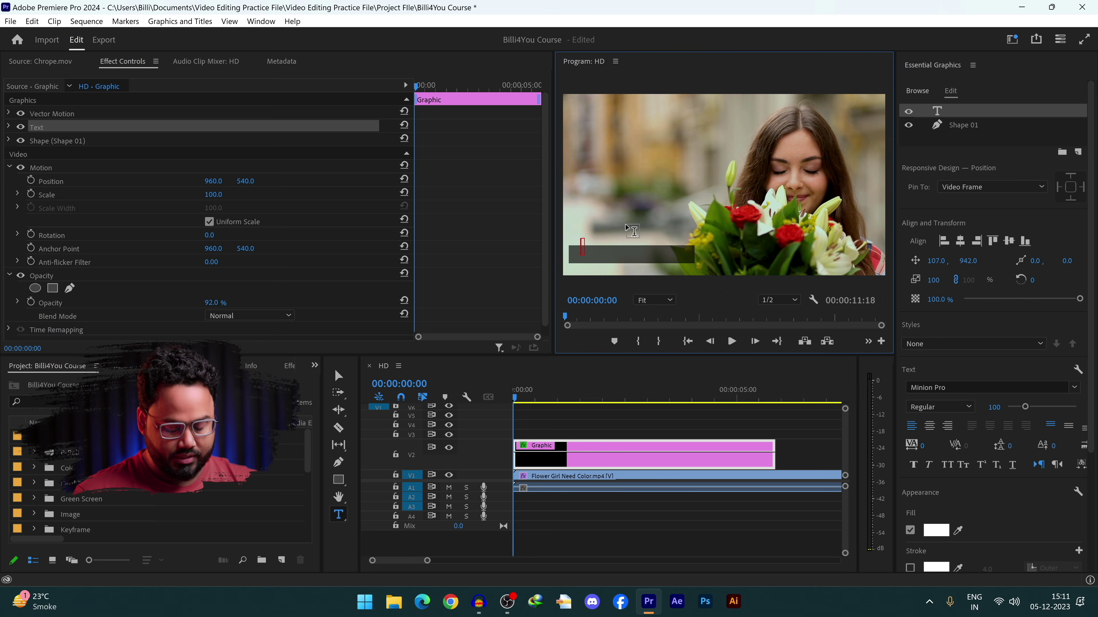
text(Billi)
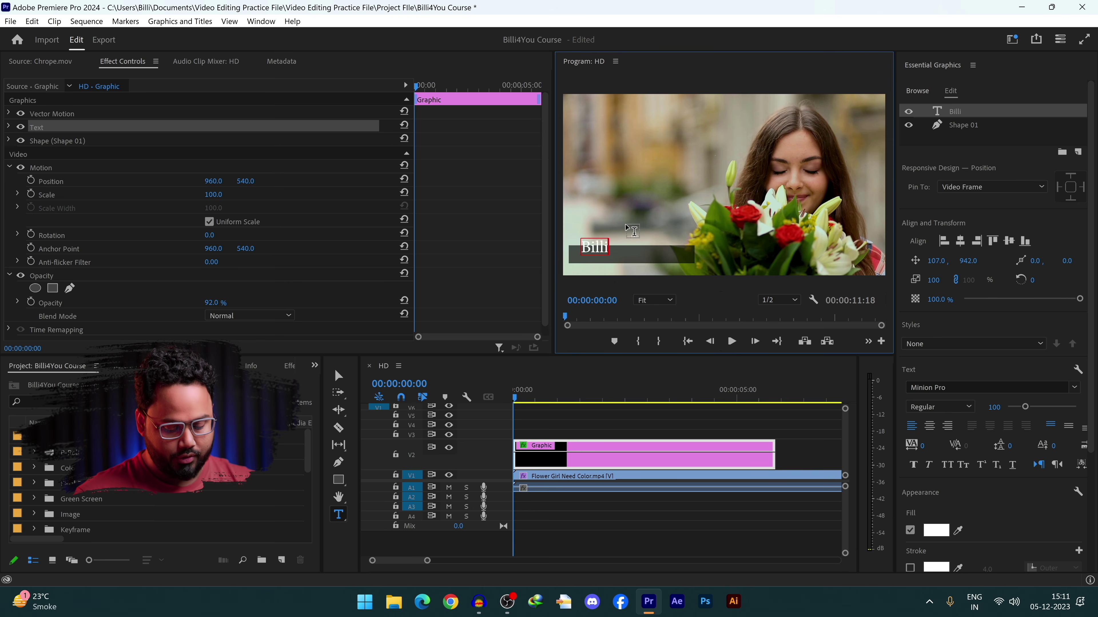
text(4You Edu)
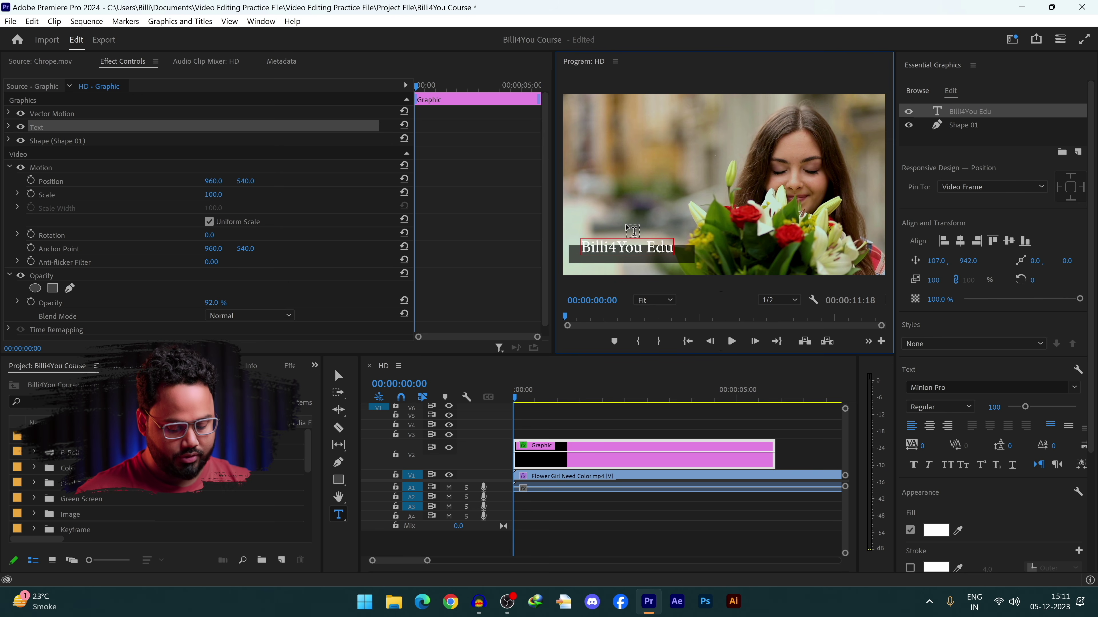
text(cation)
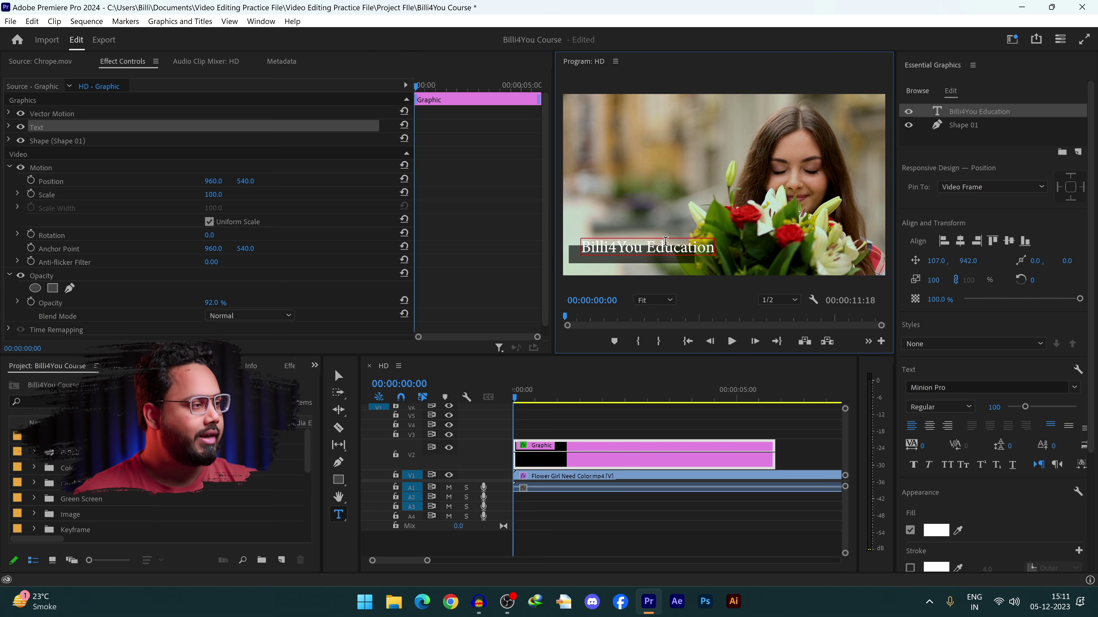
Step: Scale the title text down to 69 and place it inside the black bar at position 122.0, 969.0
click(339, 377)
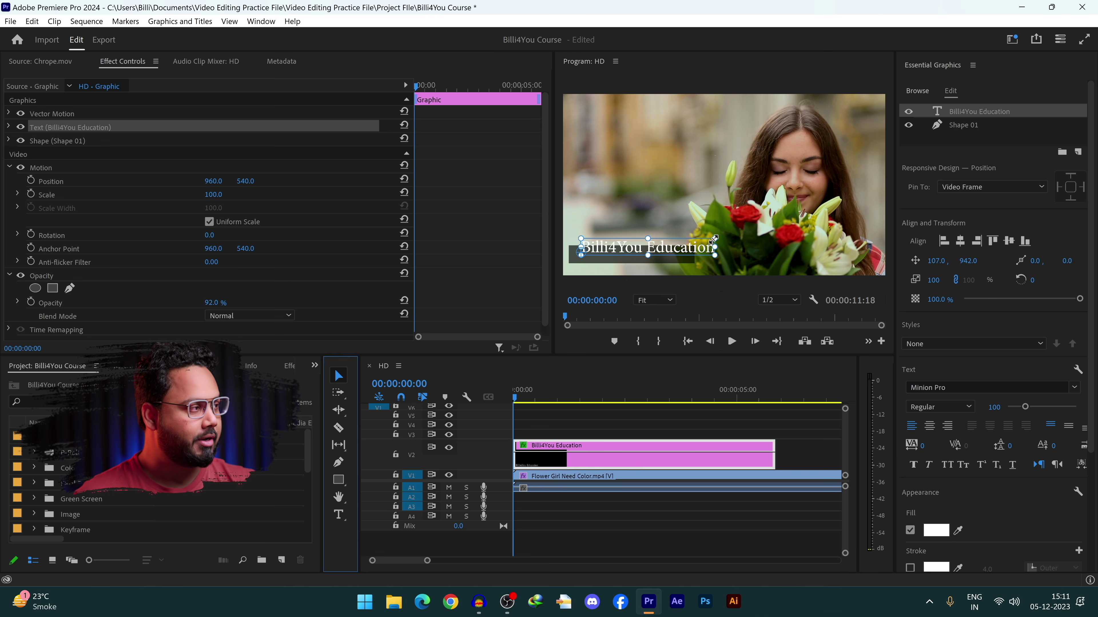
drag(714, 239, 663, 257)
click(721, 287)
click(654, 258)
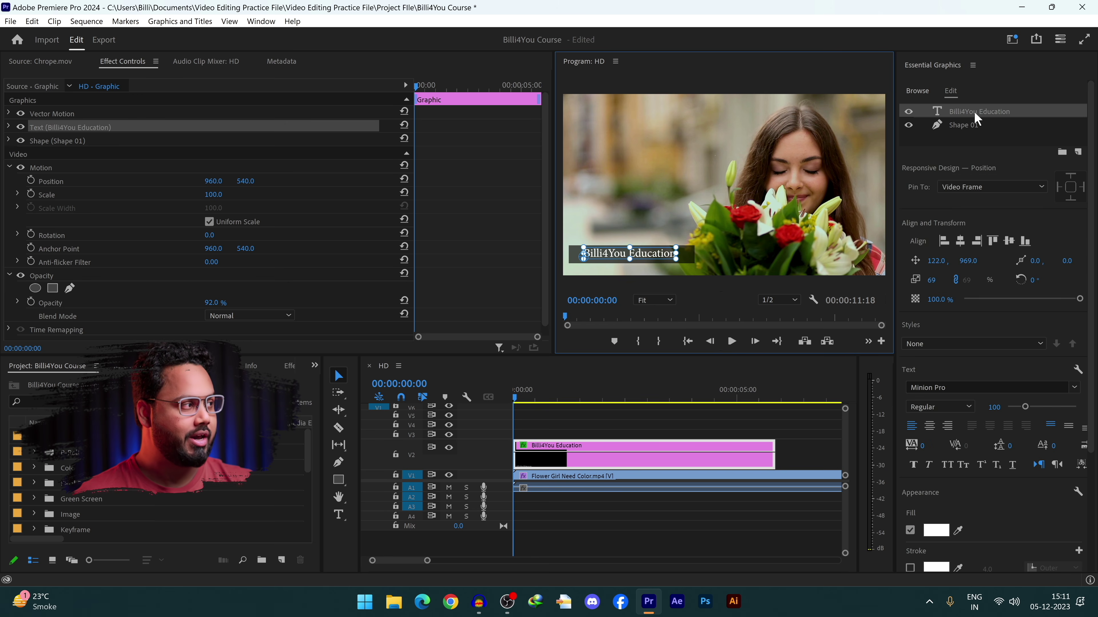
Step: Set the title text's font to Museo Slab with the 100 weight
scroll(967, 310, down, 4)
click(968, 230)
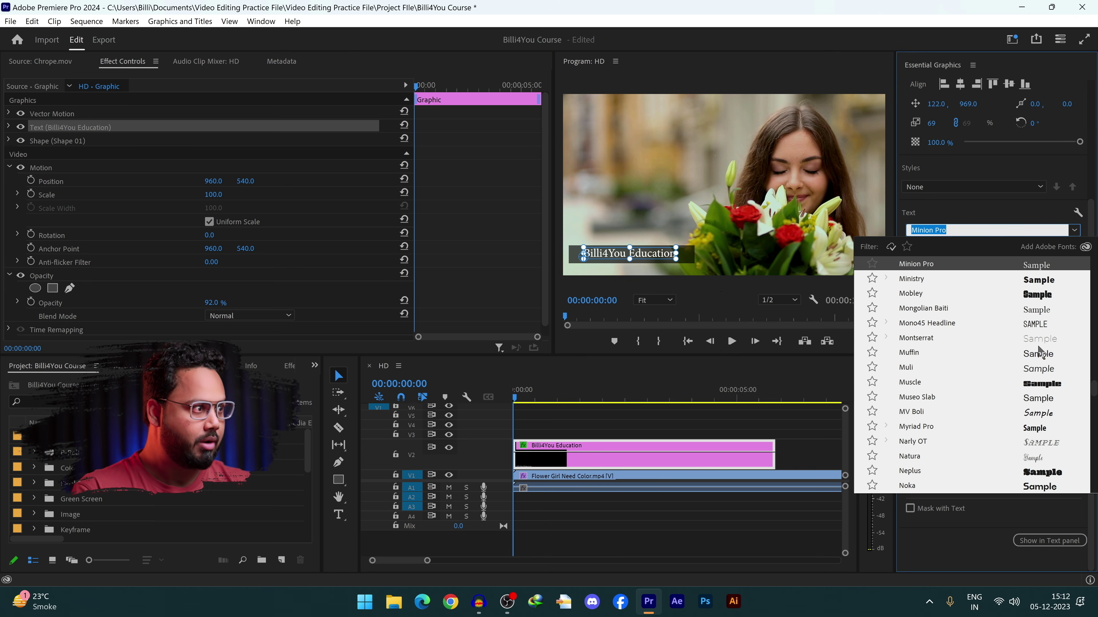
click(1037, 397)
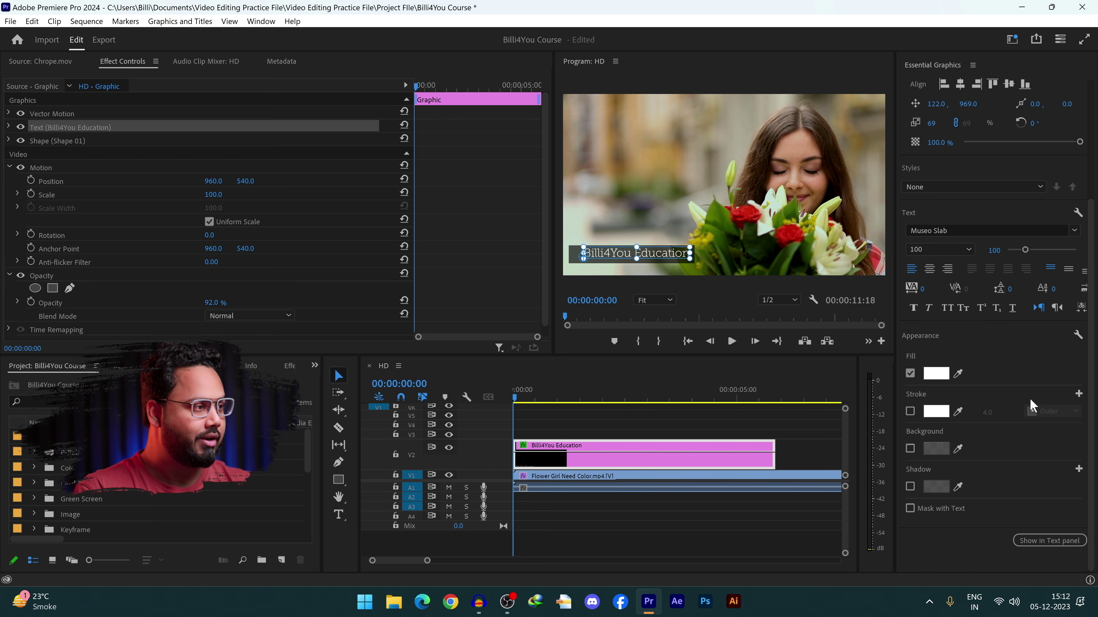
click(958, 253)
click(951, 262)
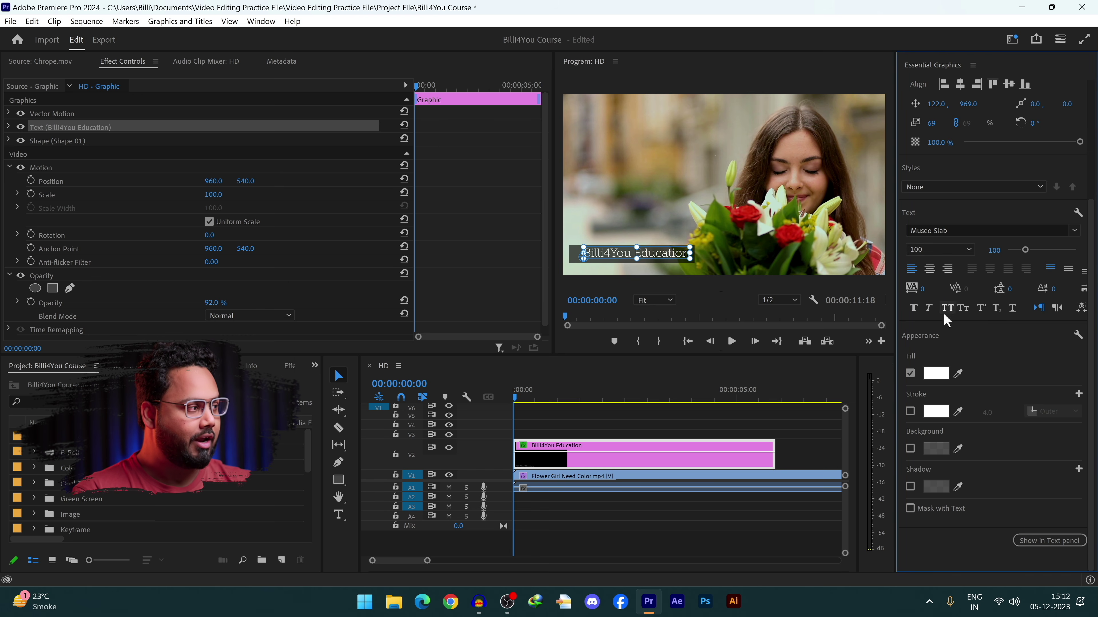
Step: Try the Faux Bold, All Caps and Small Caps styles on the title text, turning each one off again
click(913, 308)
click(913, 308)
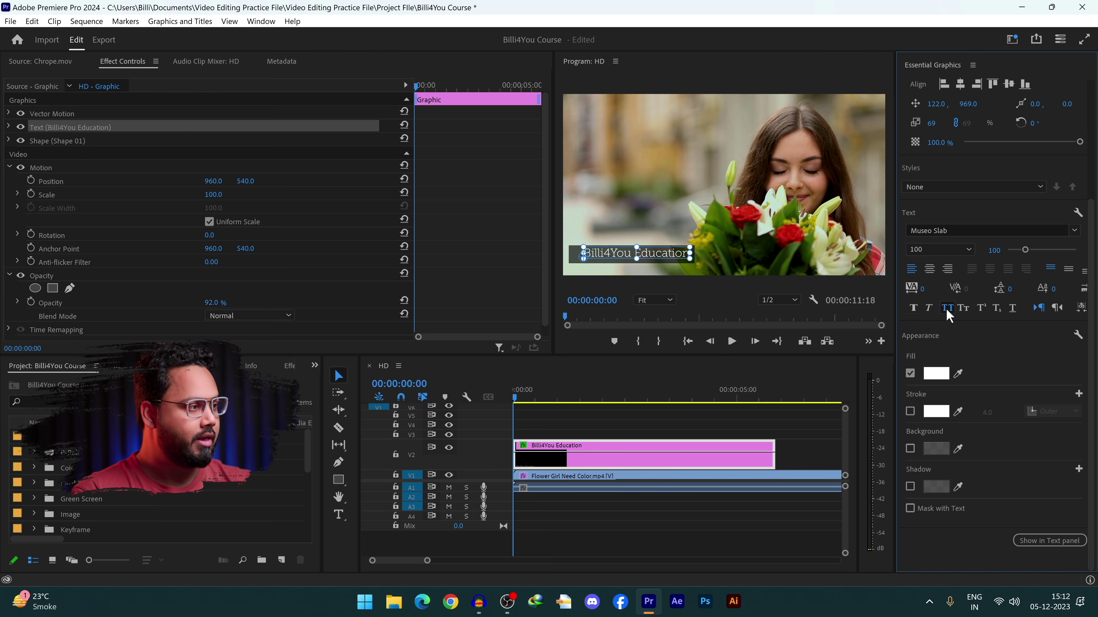
click(947, 308)
click(947, 308)
click(963, 308)
click(963, 308)
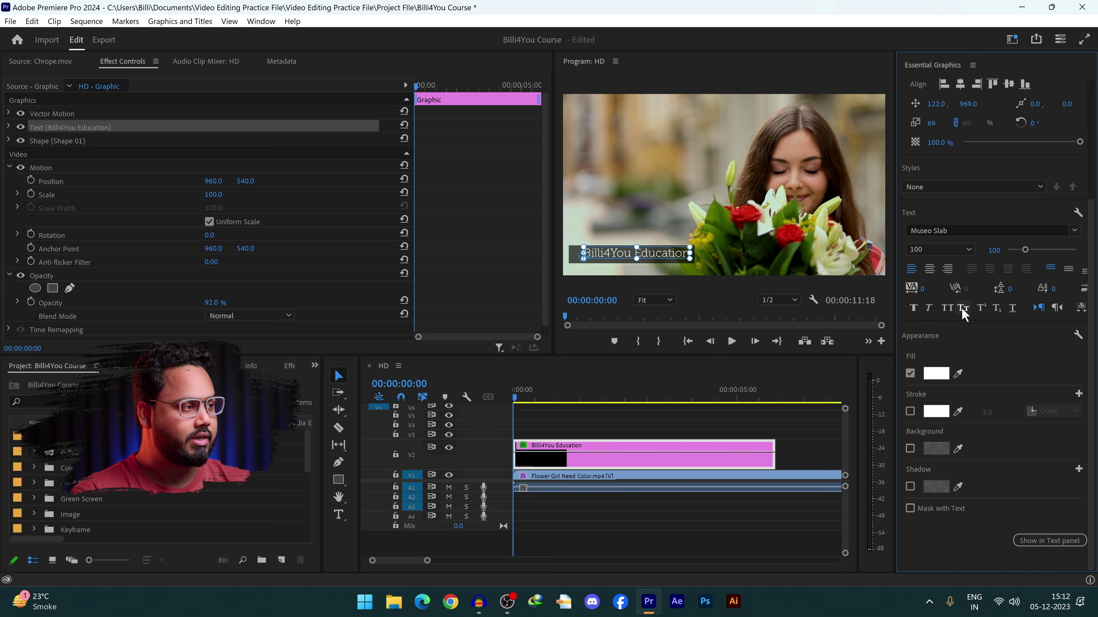
click(963, 308)
click(963, 309)
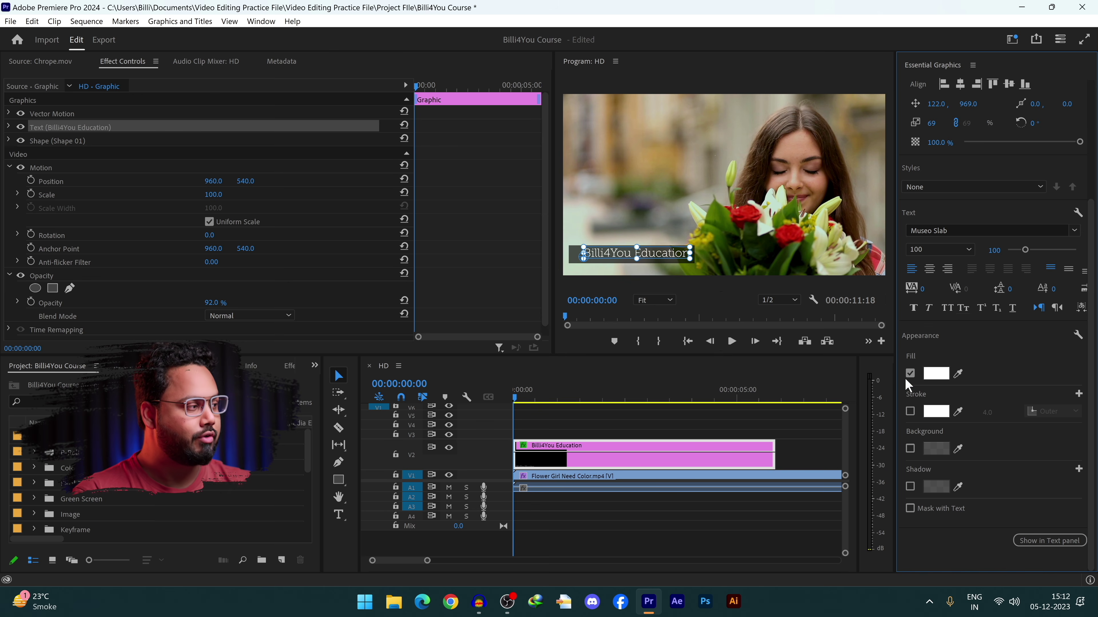
Step: Set the title text's fill to white (FFFFFF) and move the text to position 95.0, 973.0 inside the black bar
click(936, 374)
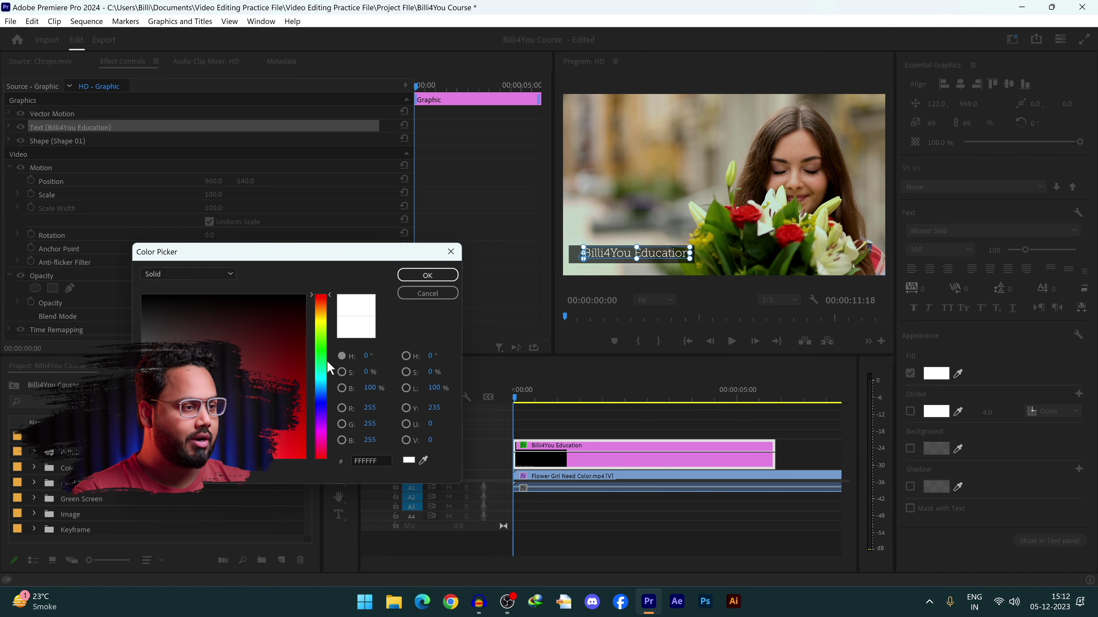
click(289, 312)
drag(259, 333, 142, 295)
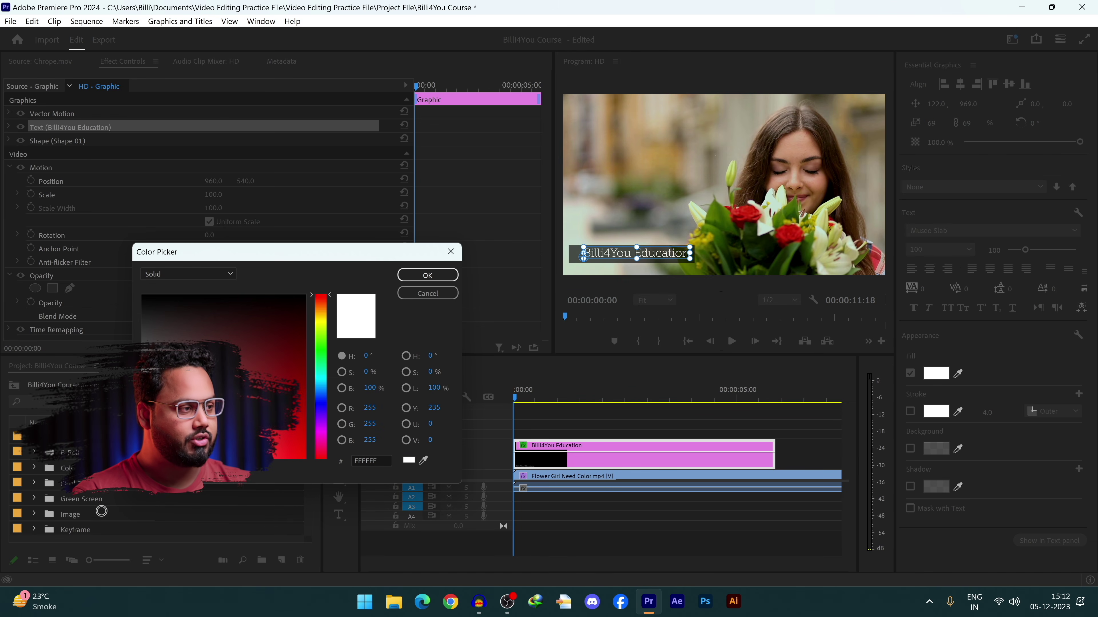
click(427, 274)
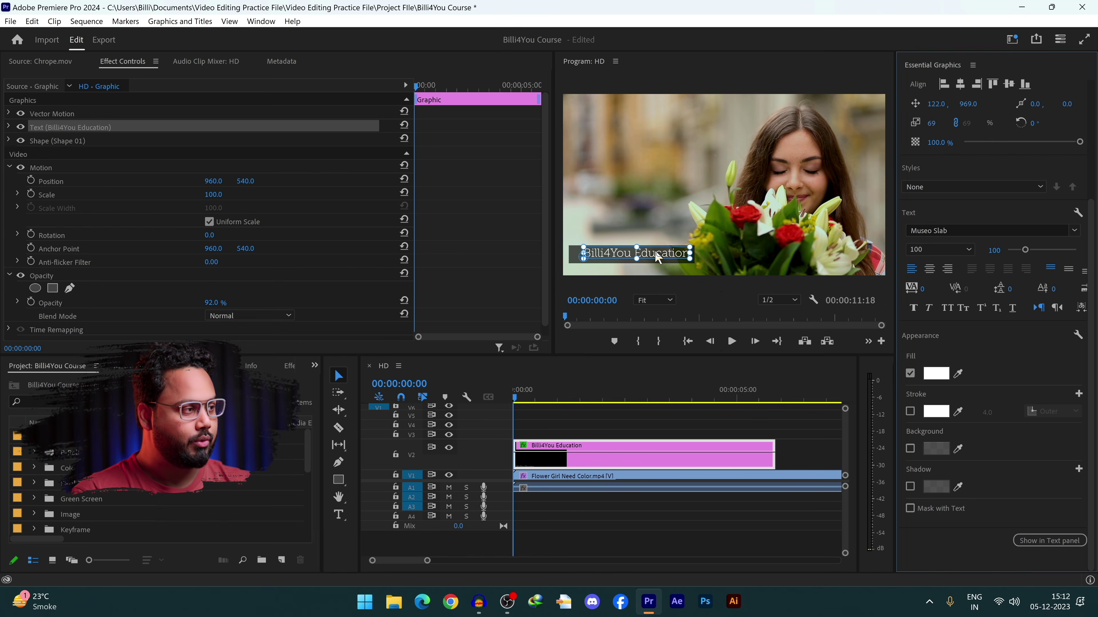
drag(655, 253, 651, 255)
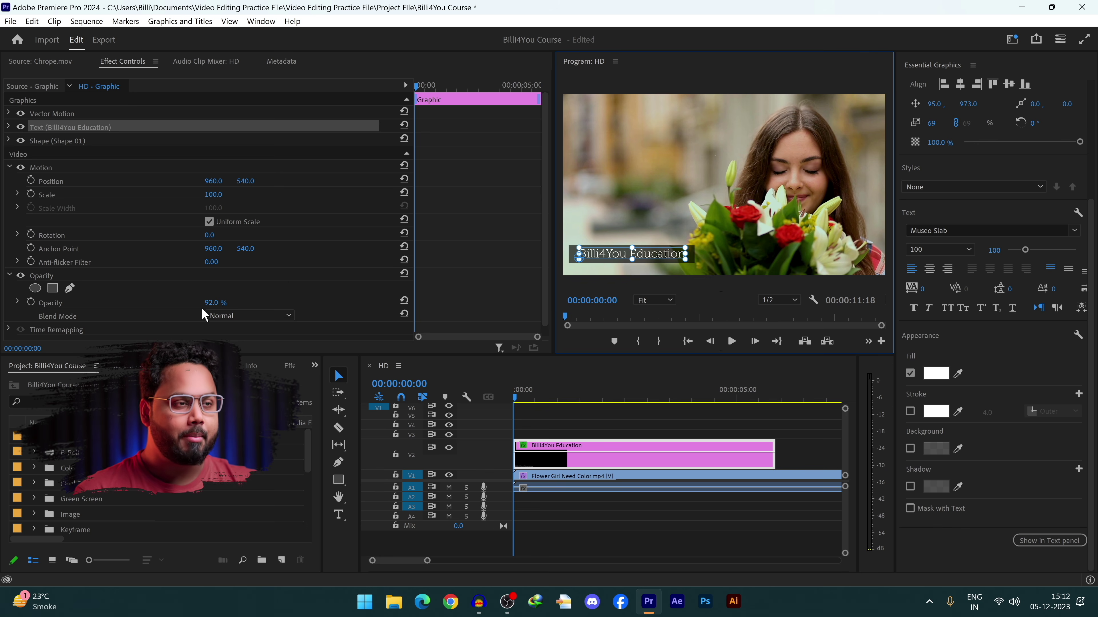
Step: Start animating the black bar shape's Position at 00:00:00:00 with a first keyframe at -641.5, 966.0, outside the frame
click(9, 130)
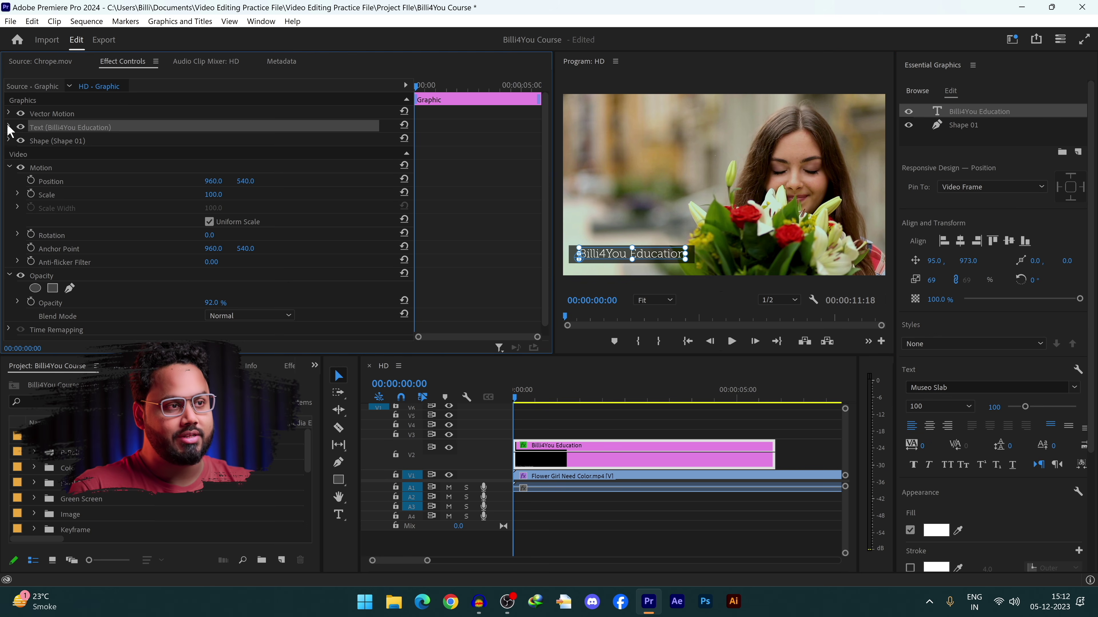
click(8, 127)
scroll(103, 211, down, 10)
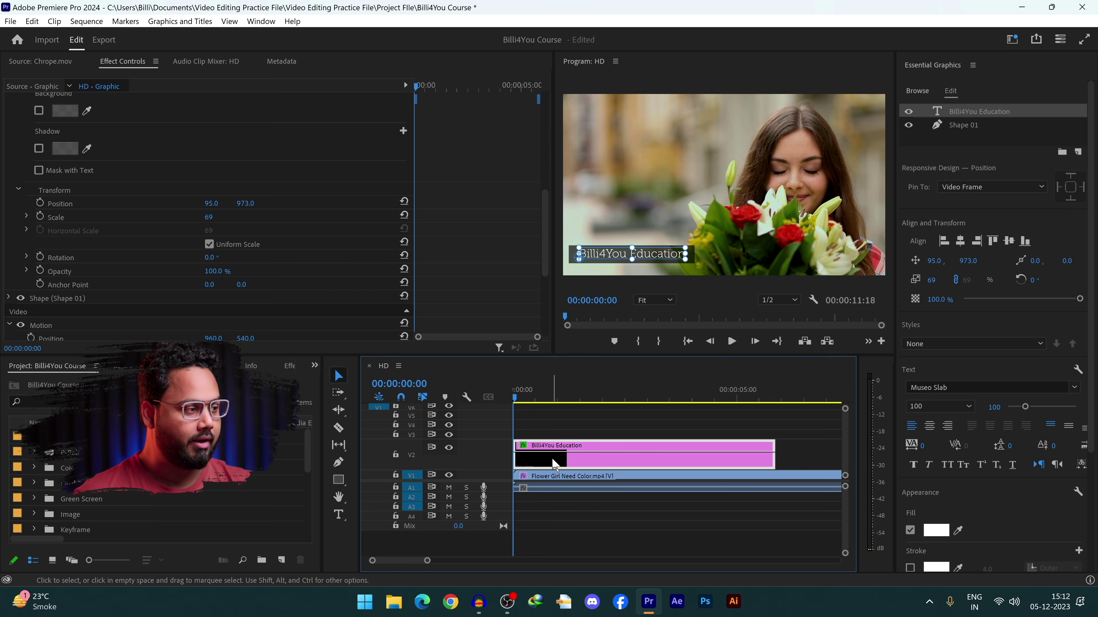
click(973, 126)
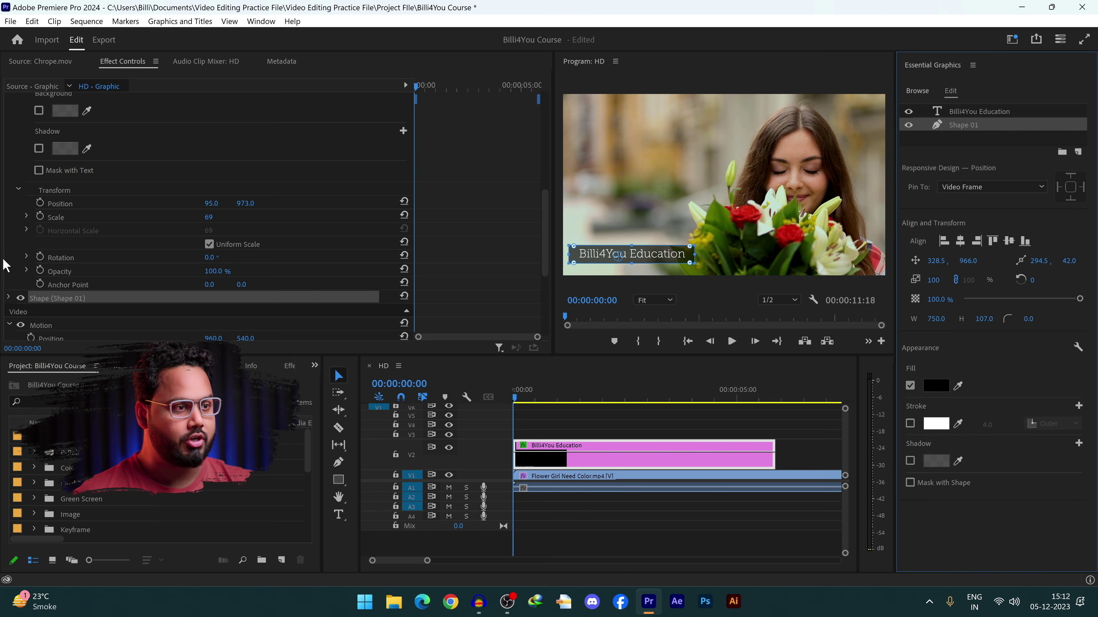
scroll(5, 265, down, 3)
click(9, 208)
scroll(140, 238, down, 7)
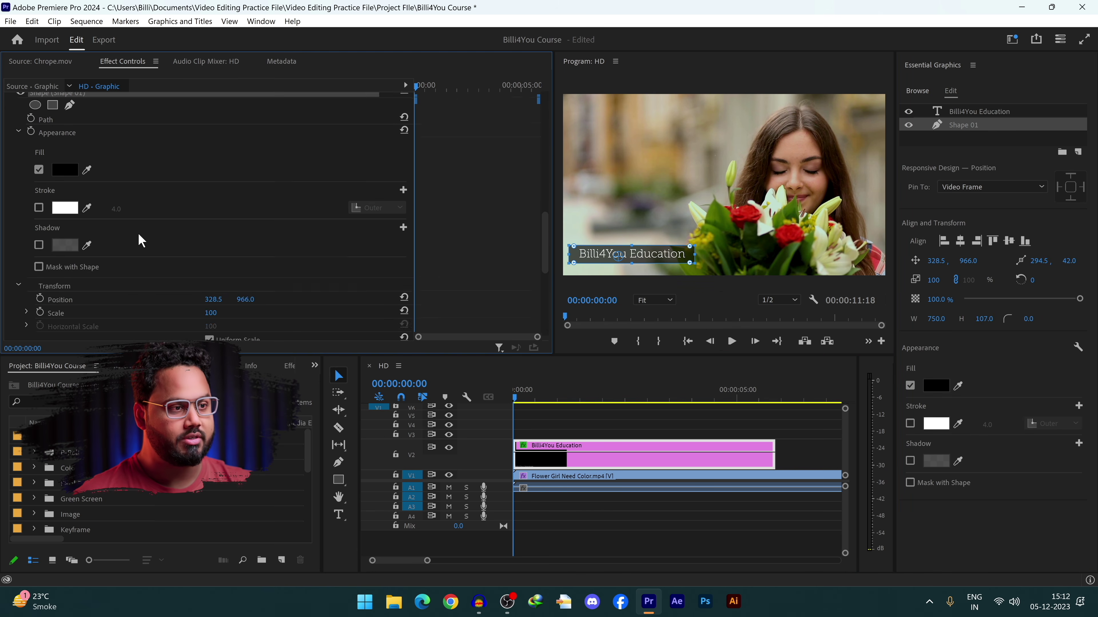
scroll(141, 240, up, 2)
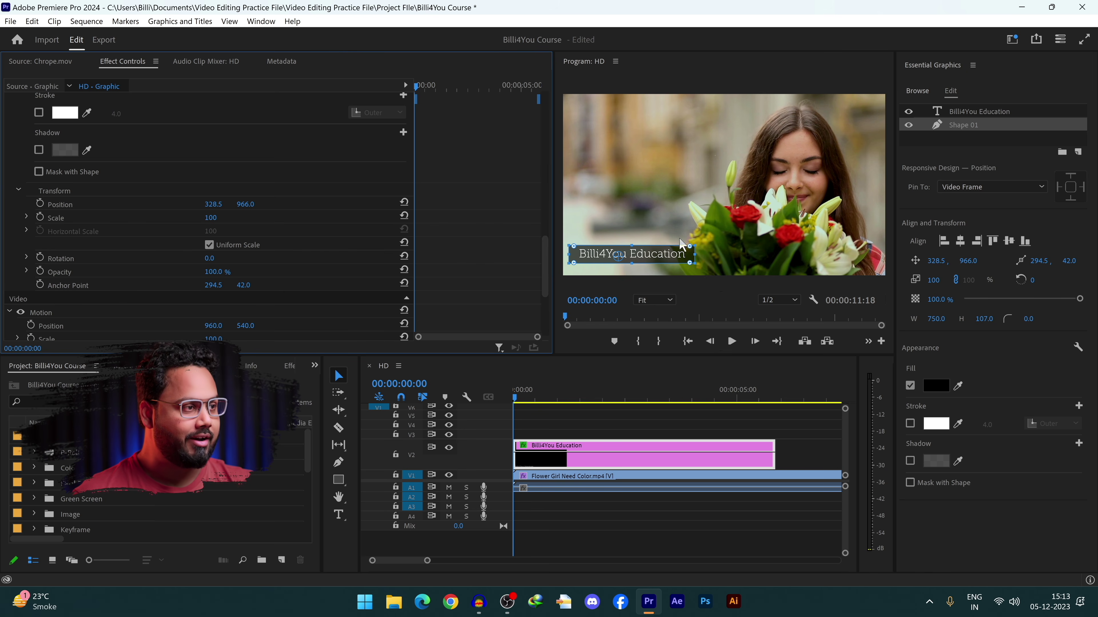
click(40, 203)
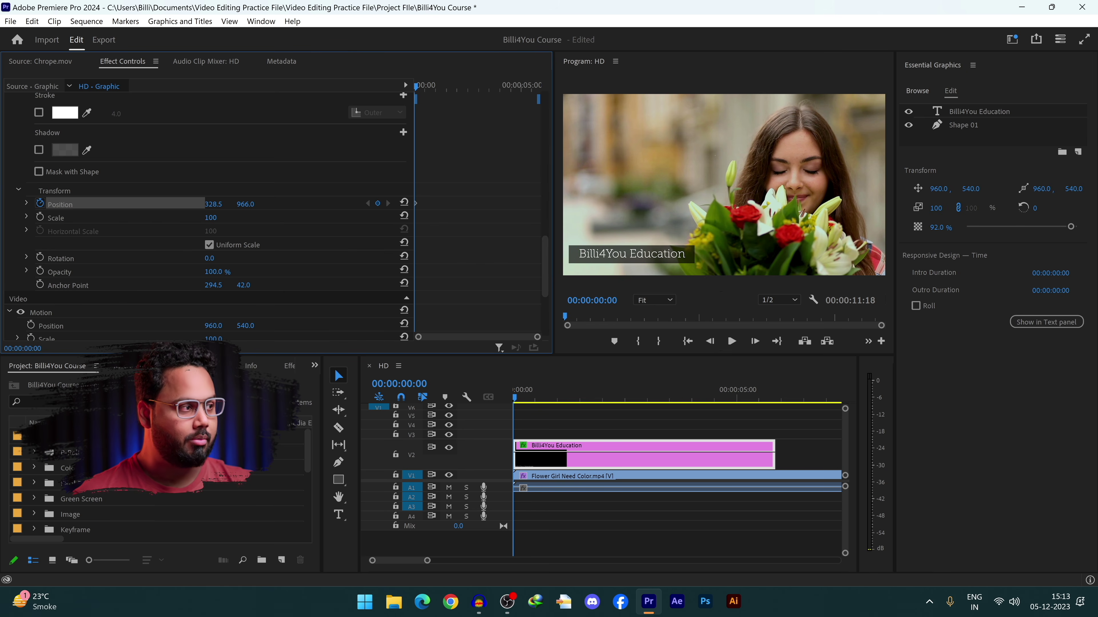
drag(213, 204, 181, 211)
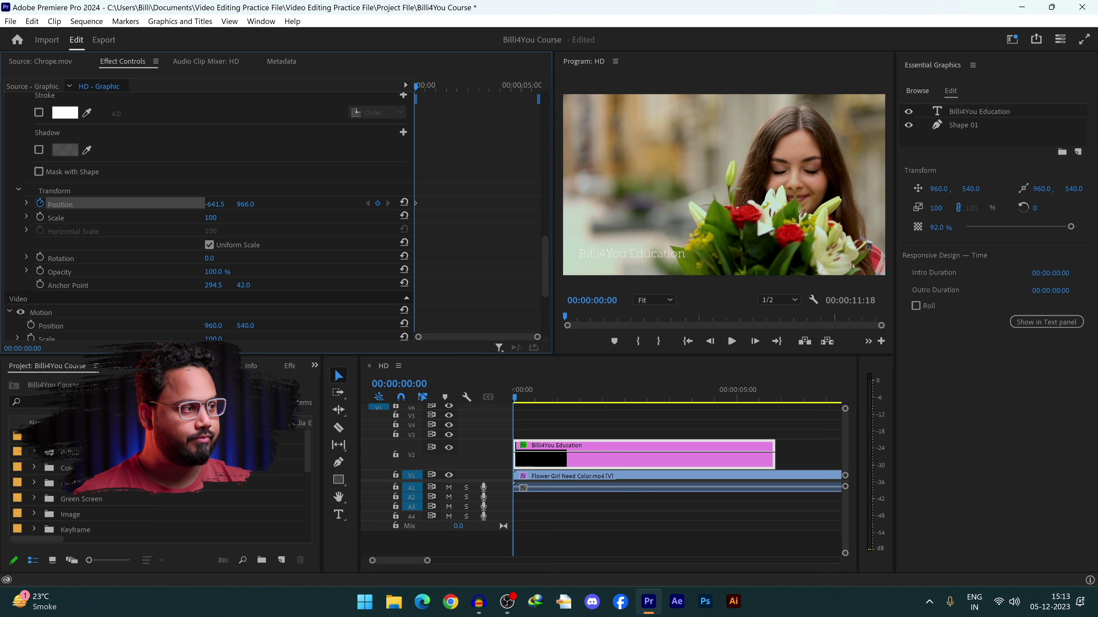
Step: At 00:00:01:10, set the black bar shape's Position to 288.5, 966.0, and preview the slide-in animation
drag(417, 87, 447, 88)
mouse_move(212, 204)
mouse_down()
mouse_move(255, 204)
mouse_move(219, 204)
mouse_up()
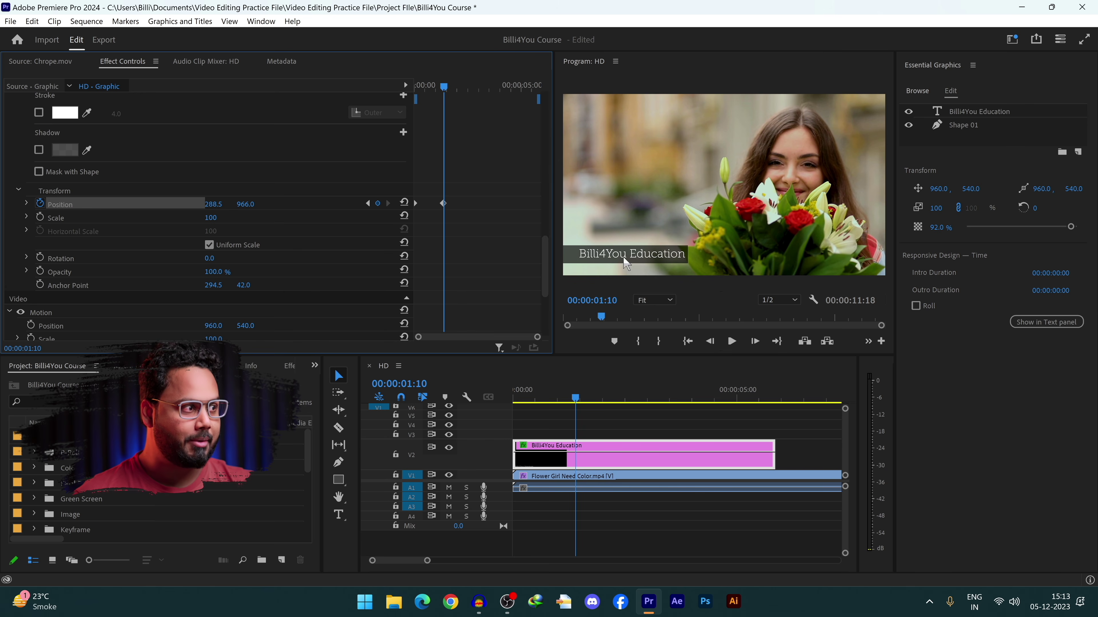
click(521, 396)
key(space)
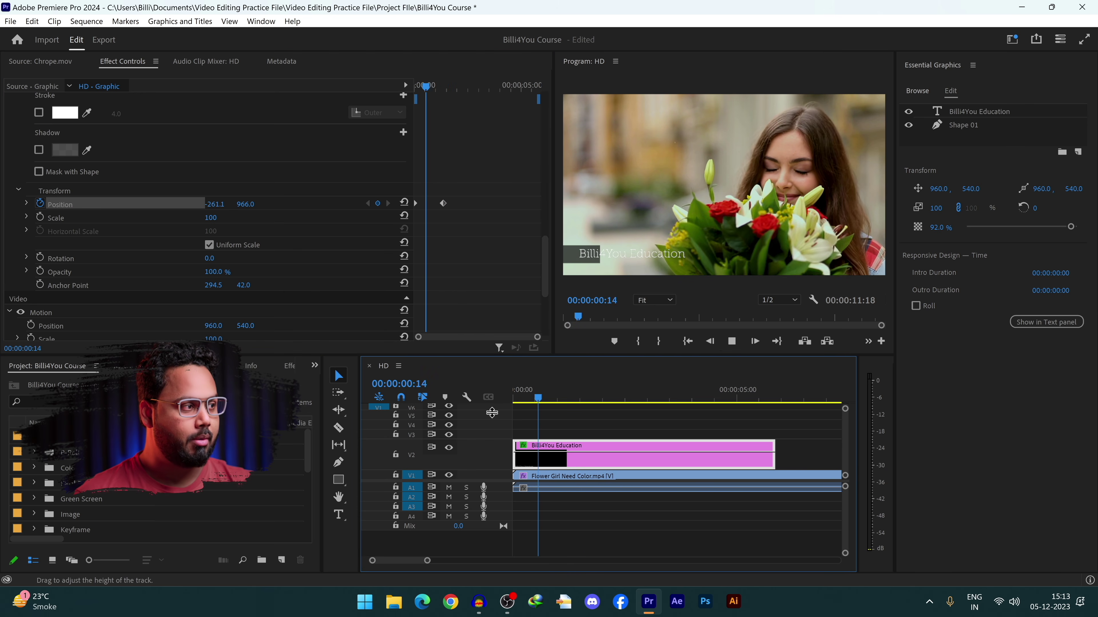
click(549, 400)
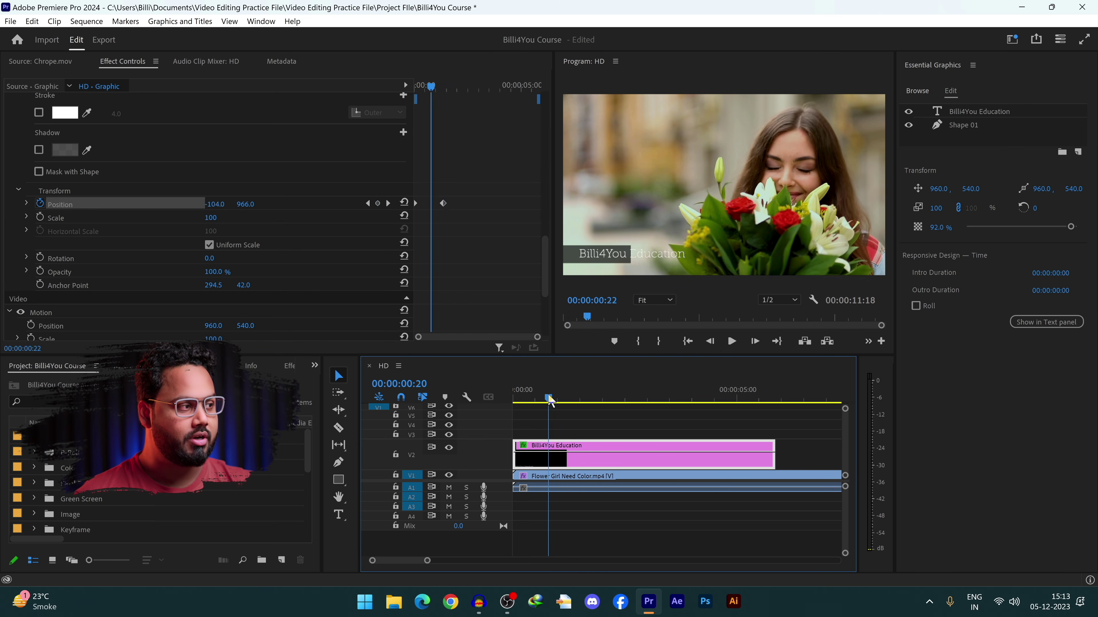
drag(549, 400, 590, 380)
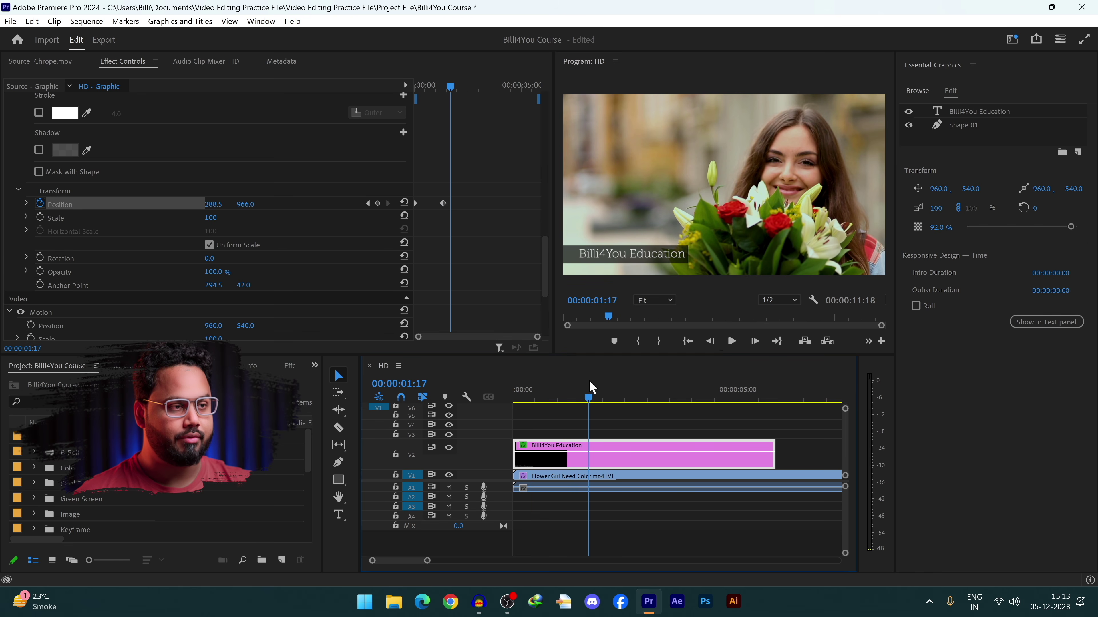
Step: Keyframe the title text's Opacity from 1.0 % at 00:00:01:17 to 100.0 % at 00:00:02:15
scroll(121, 172, up, 5)
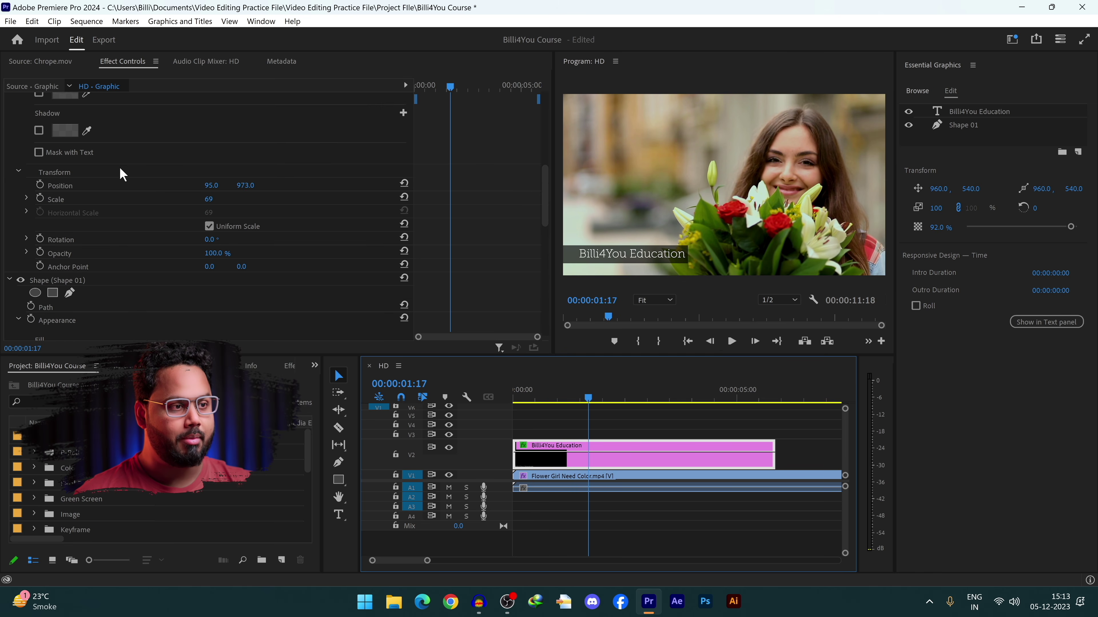
scroll(121, 173, up, 1)
scroll(108, 202, down, 2)
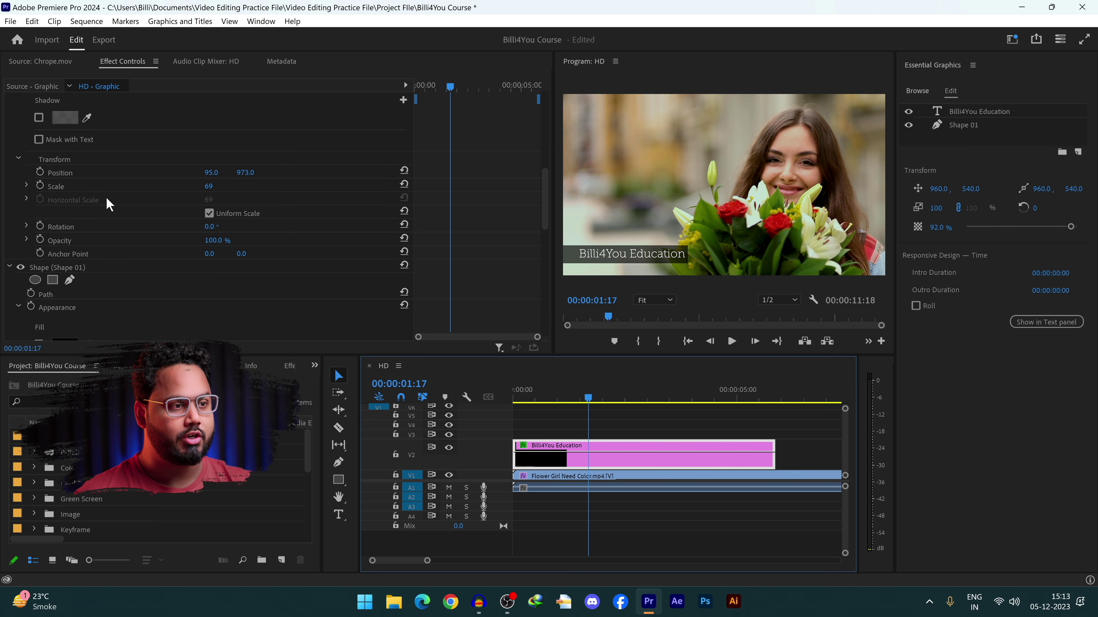
click(41, 239)
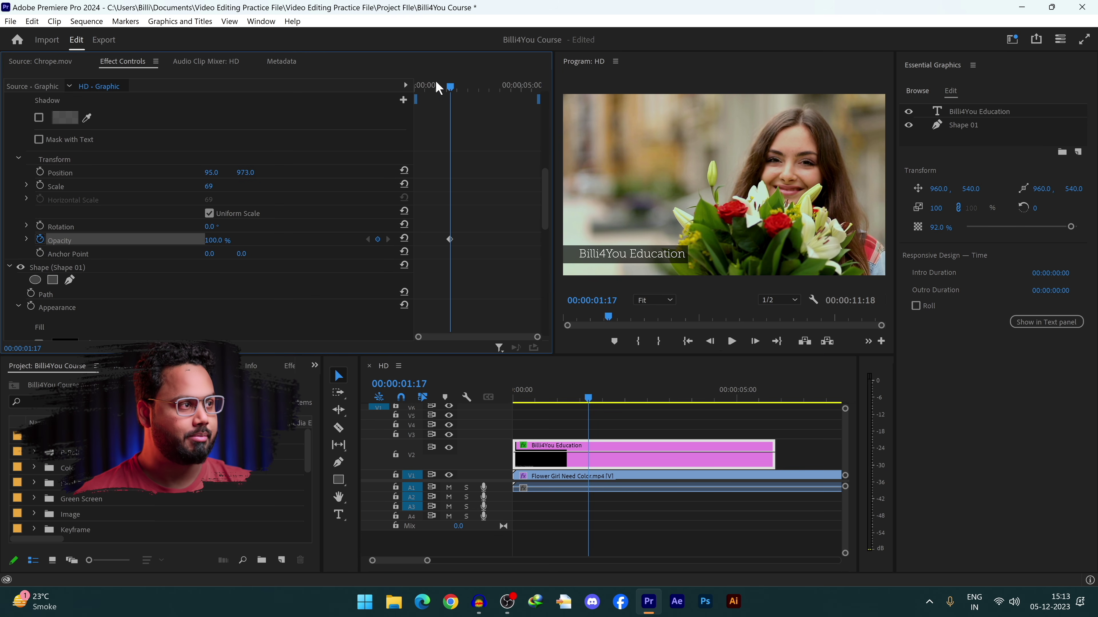
drag(450, 88, 470, 88)
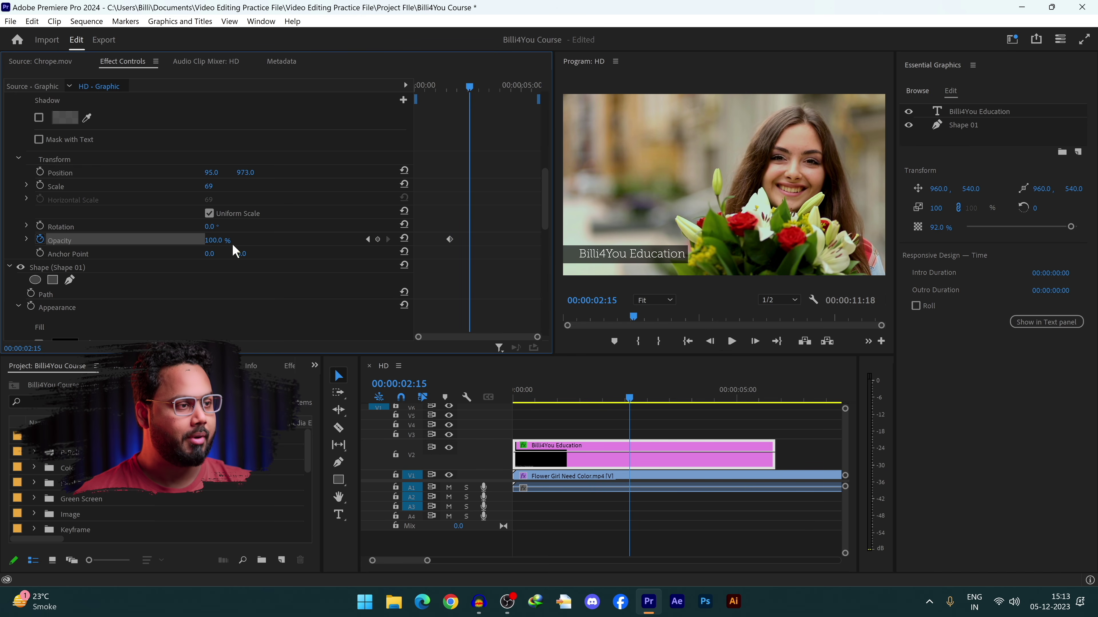
click(378, 239)
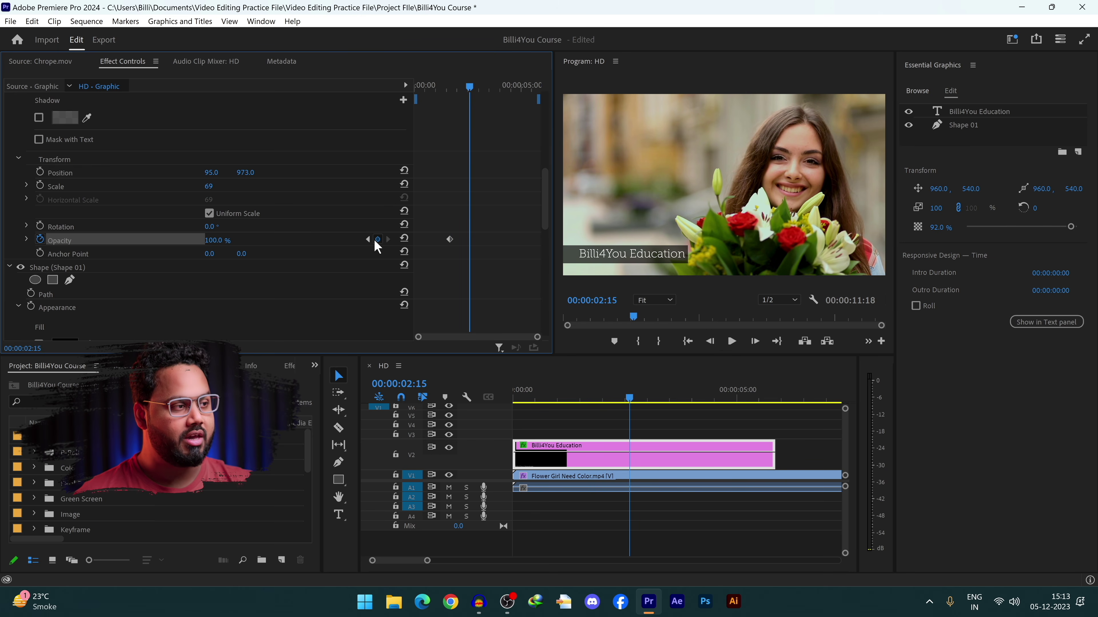
drag(469, 88, 450, 88)
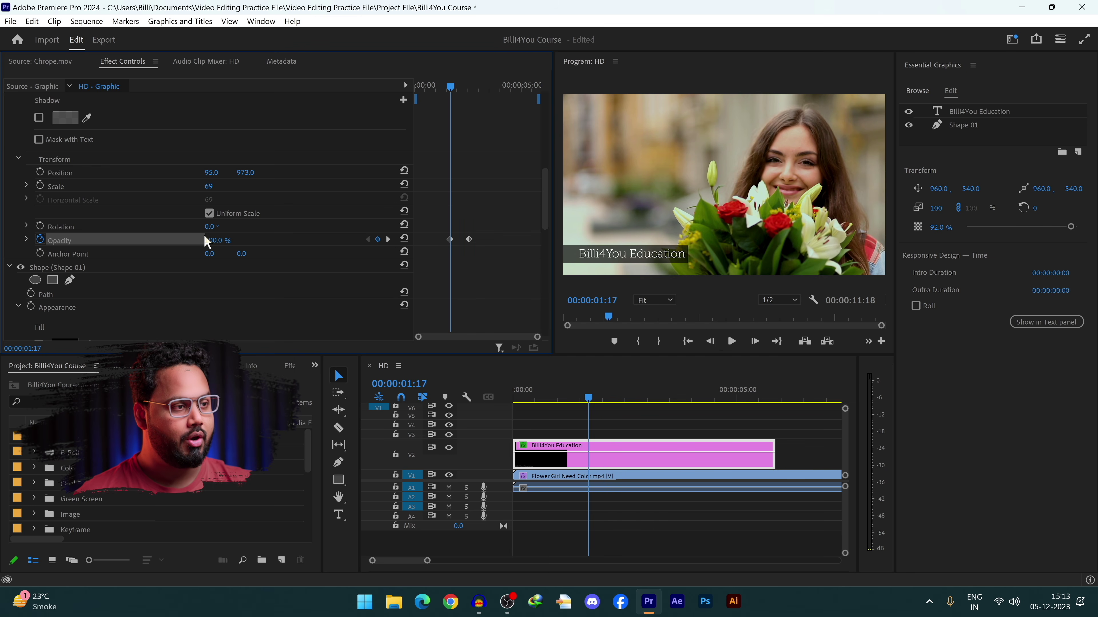
drag(207, 241, 165, 241)
Step: Play the sequence from its start to check the bar slide-in and the text fade-in
click(484, 425)
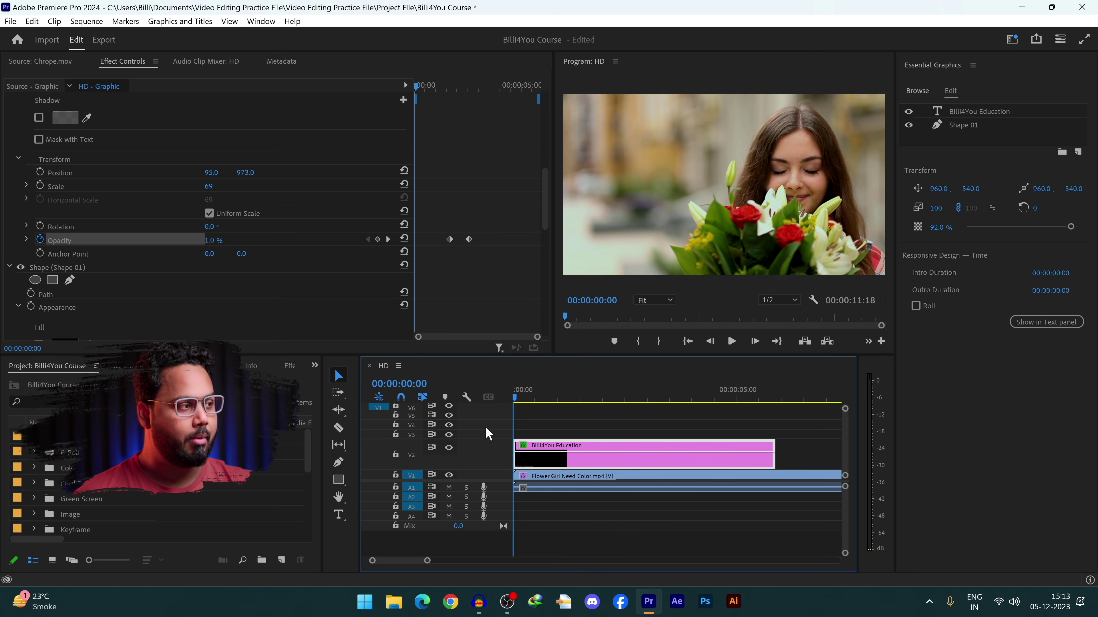
key(Home)
key(space)
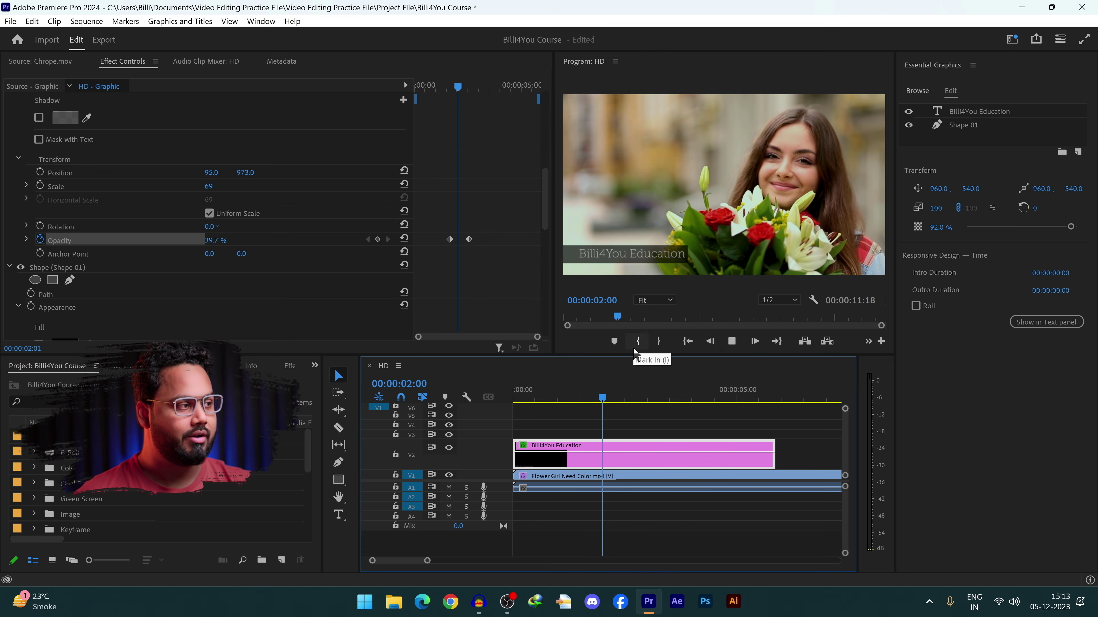
key(space)
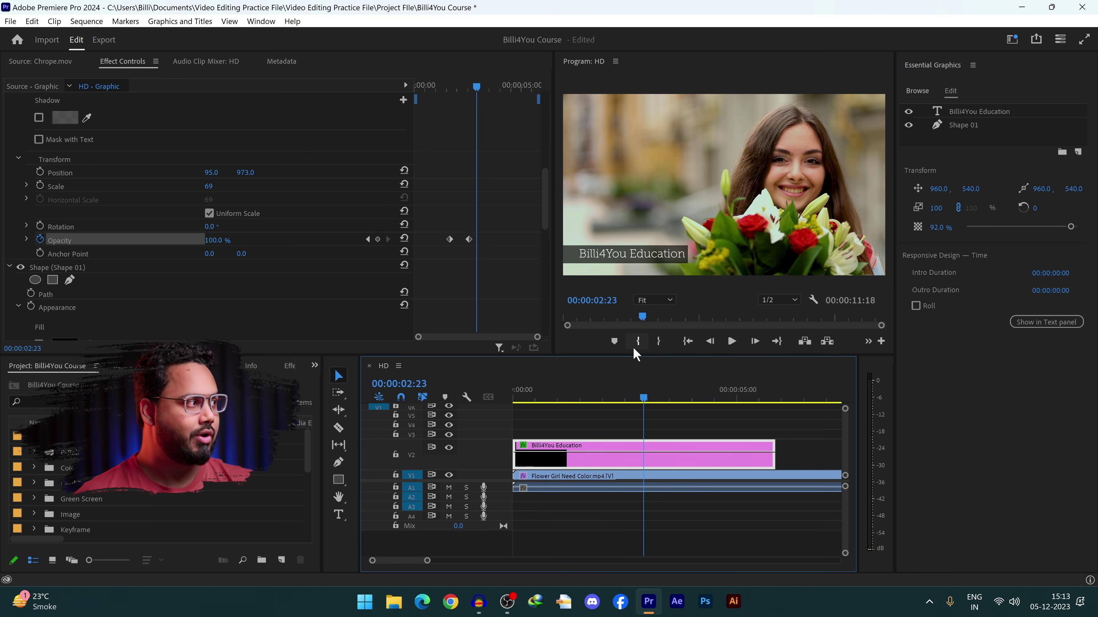
Step: Browse the Motion Graphics templates and place the Share template on track V2 directly after the title graphic
click(918, 97)
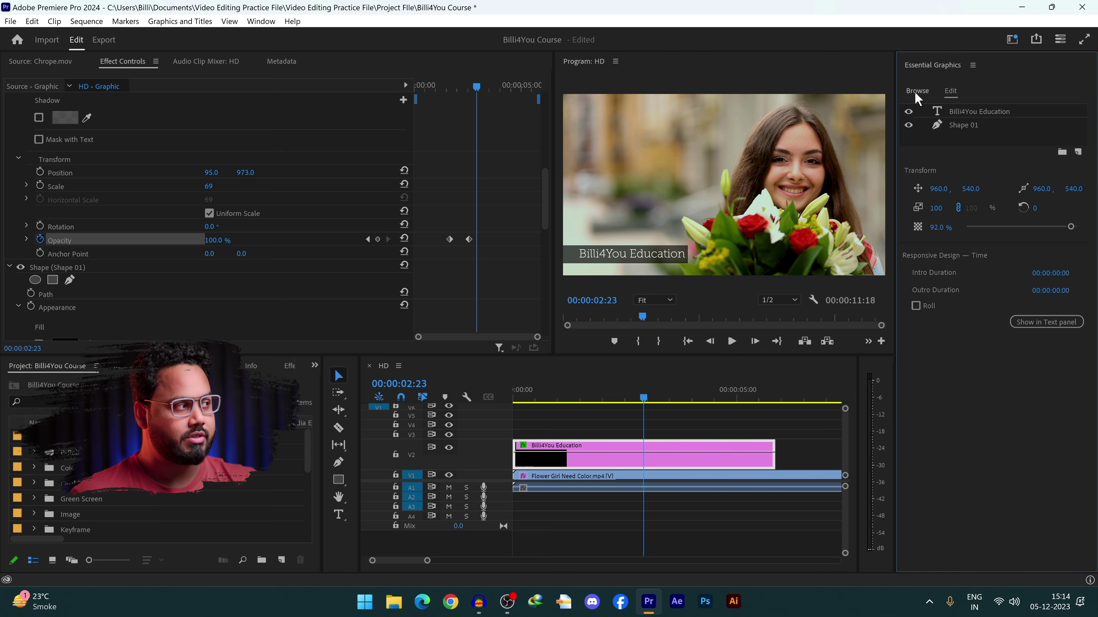
click(918, 92)
scroll(992, 353, down, 10)
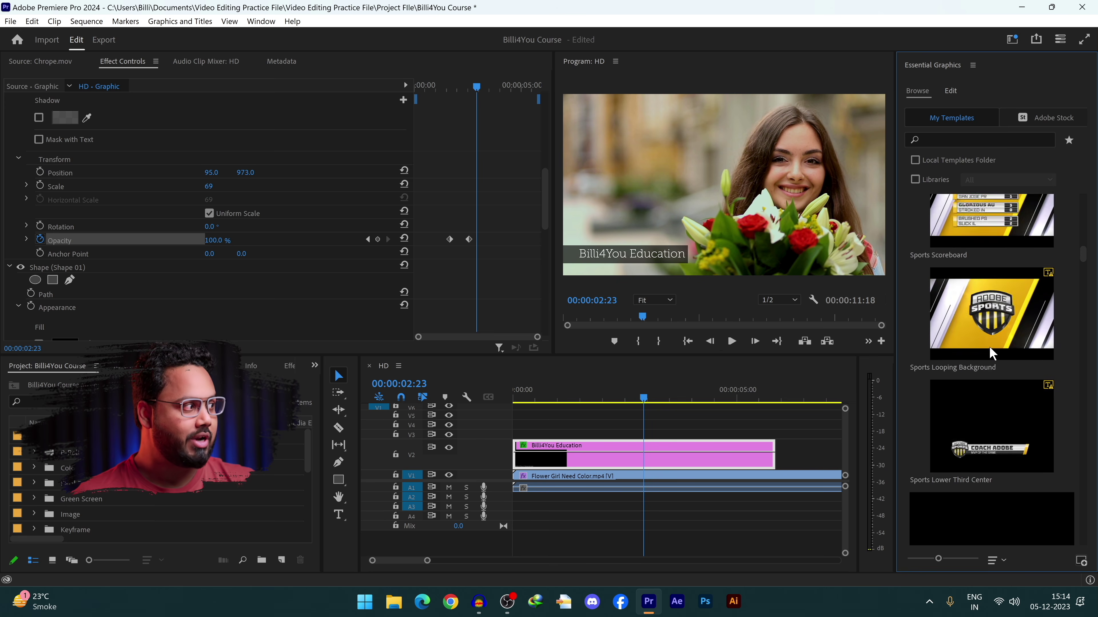
scroll(989, 352, up, 5)
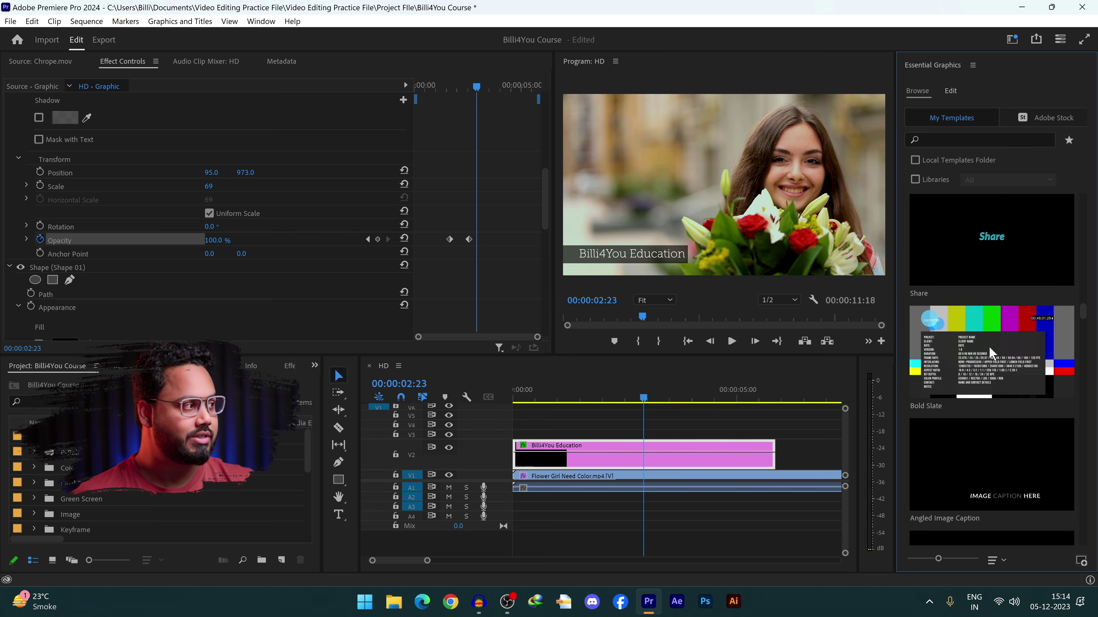
drag(990, 475, 782, 454)
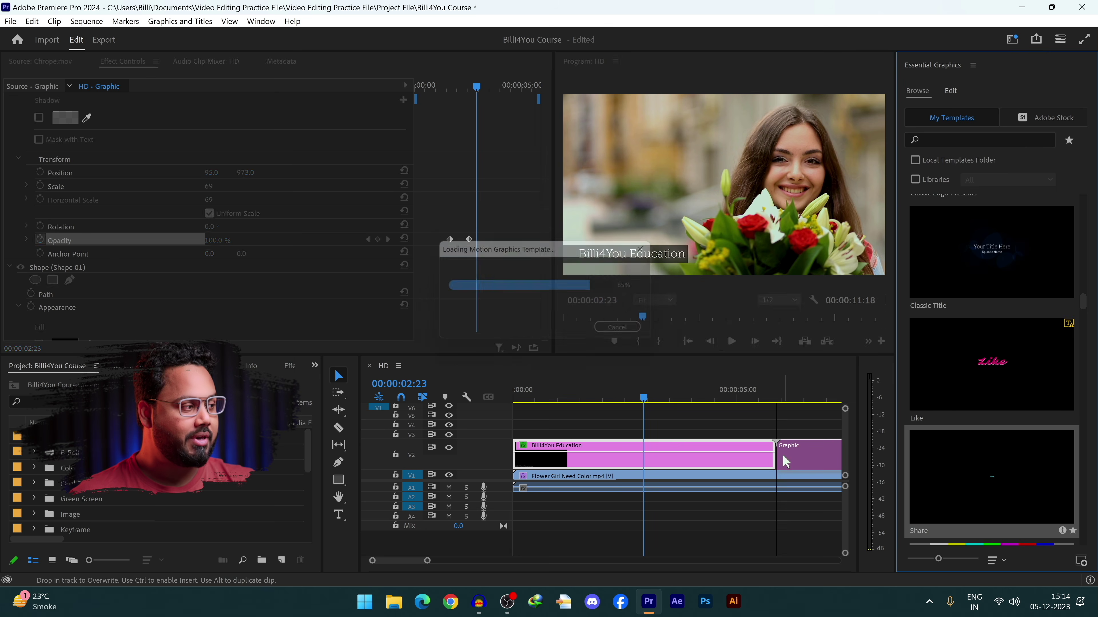
Step: Select the Share graphic with the playhead at 00:00:07:20 and examine its layers, including Opacity Animation
mouse_move(406, 560)
mouse_down()
mouse_move(420, 560)
mouse_move(407, 558)
mouse_up()
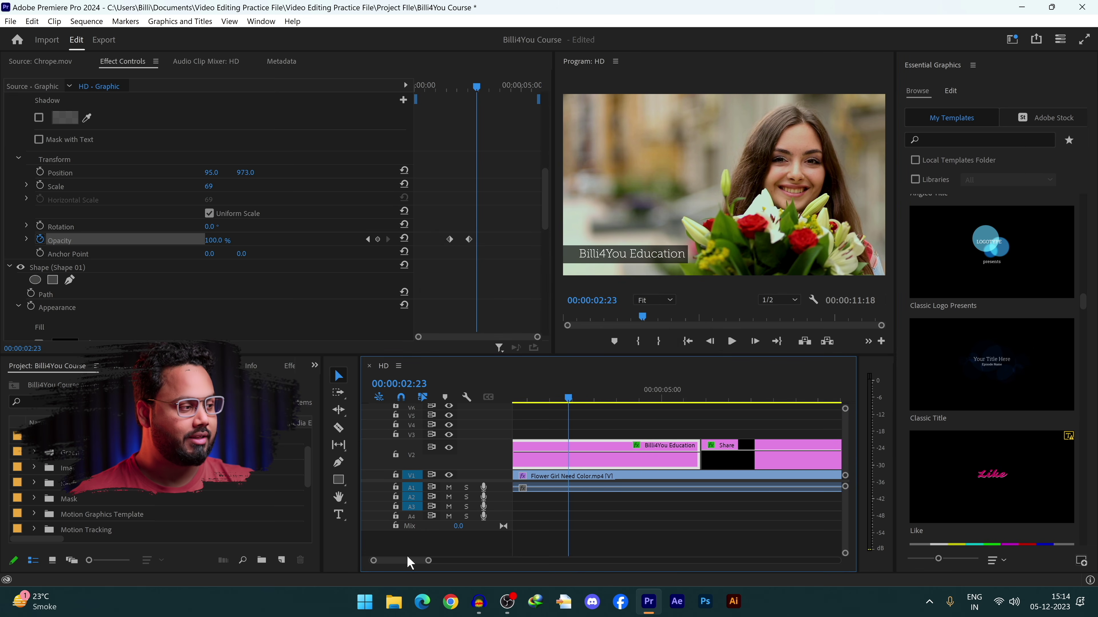
click(655, 390)
click(658, 450)
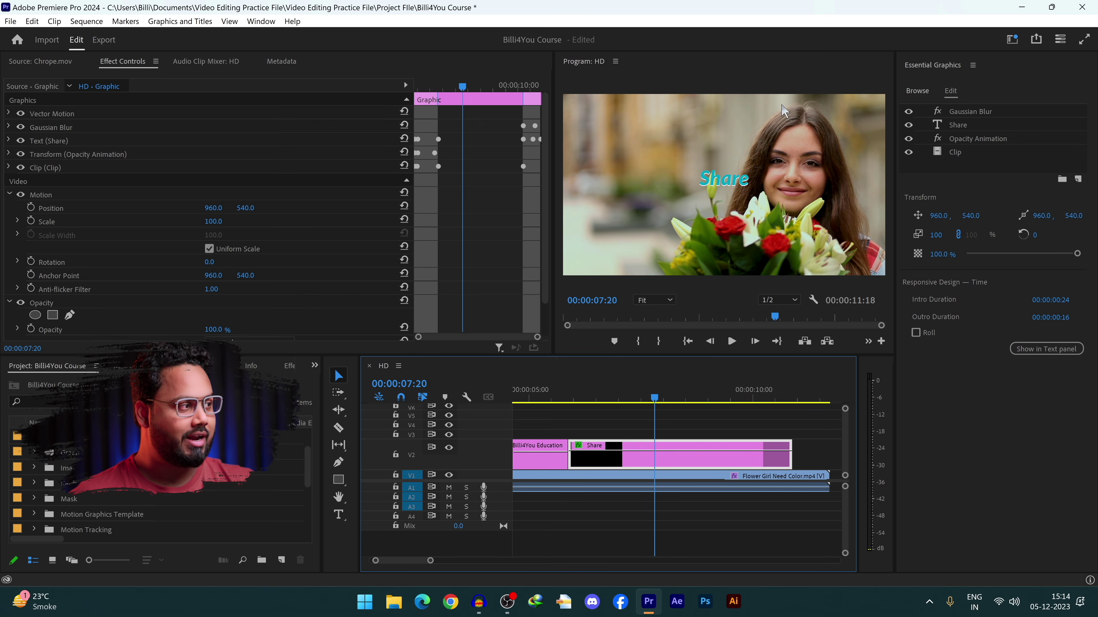
click(728, 184)
click(986, 138)
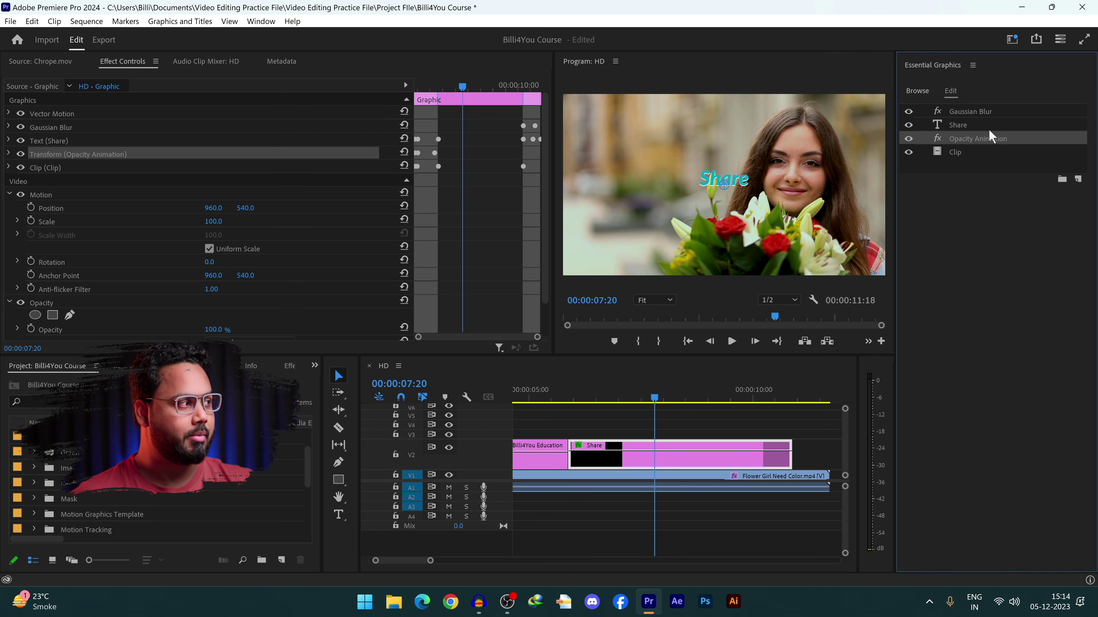
Step: Change the wording of the Share text layer in the title graphic to "Follow"
click(990, 111)
click(987, 138)
click(981, 125)
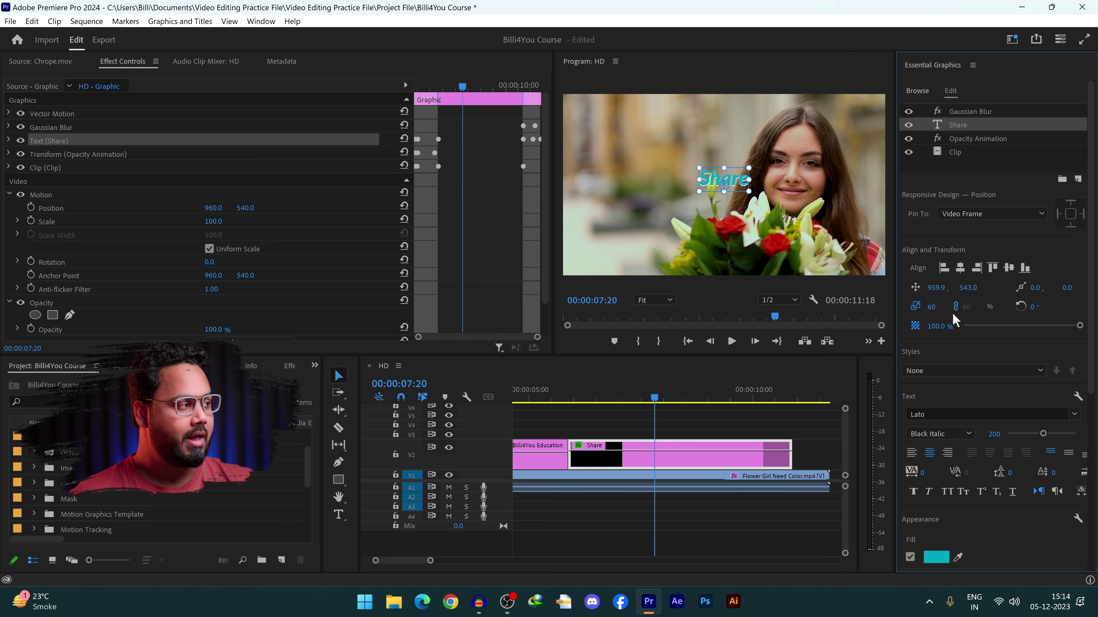
double_click(740, 185)
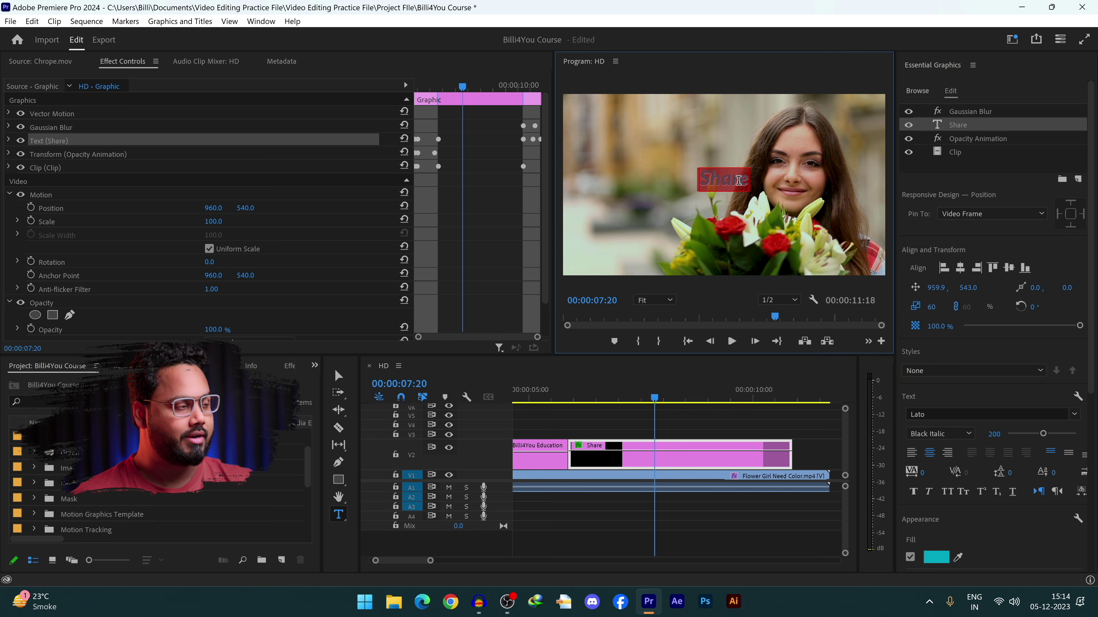
text(Folloo)
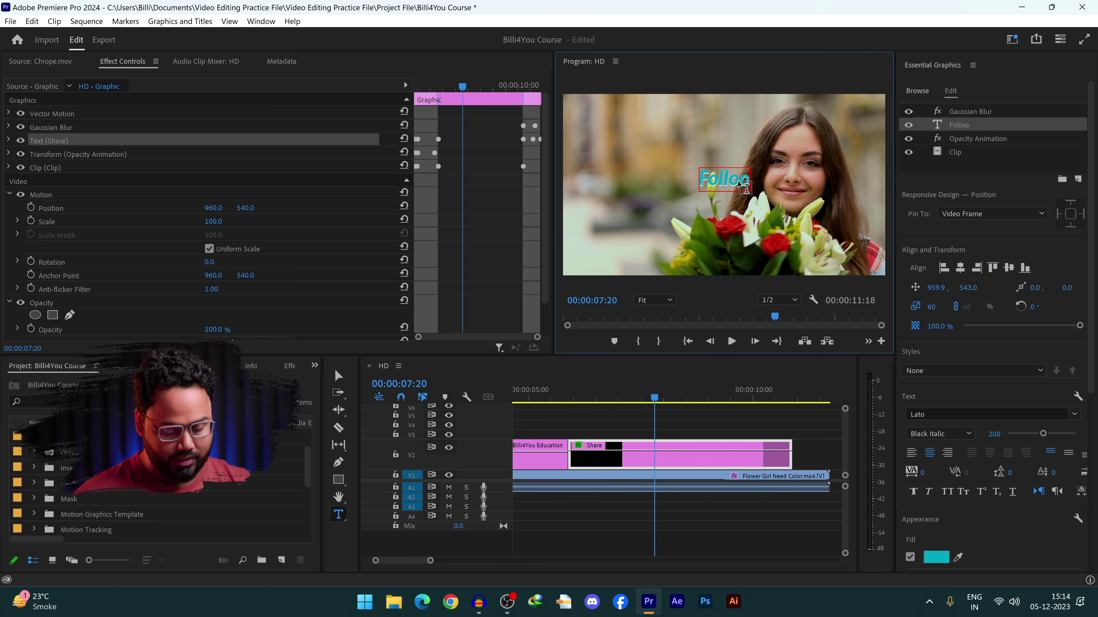
key(BackSpace)
text(w)
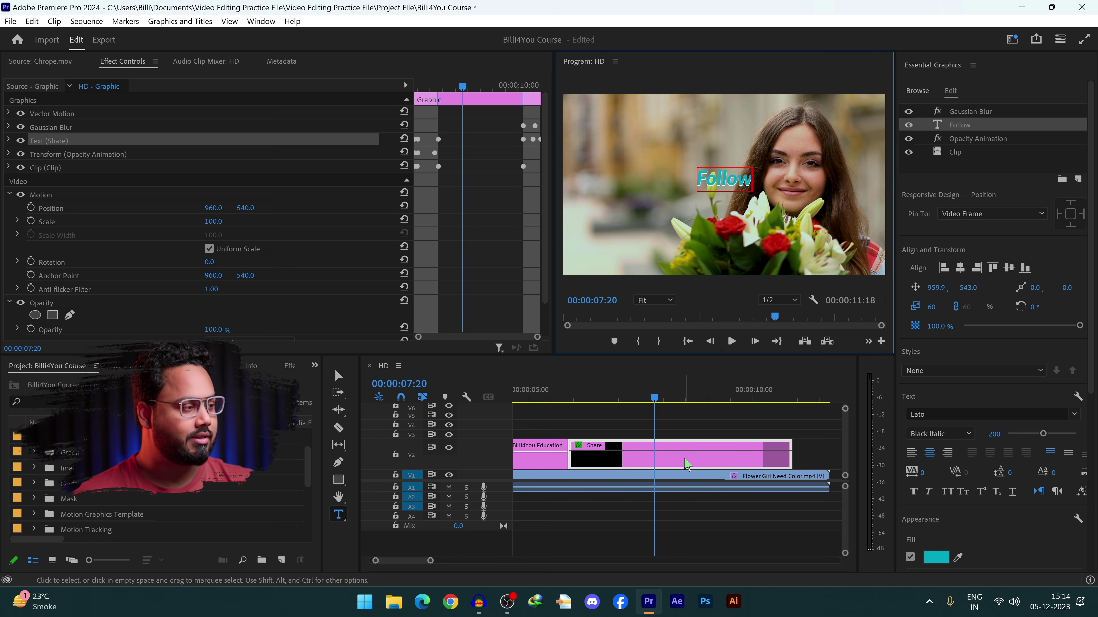
click(514, 557)
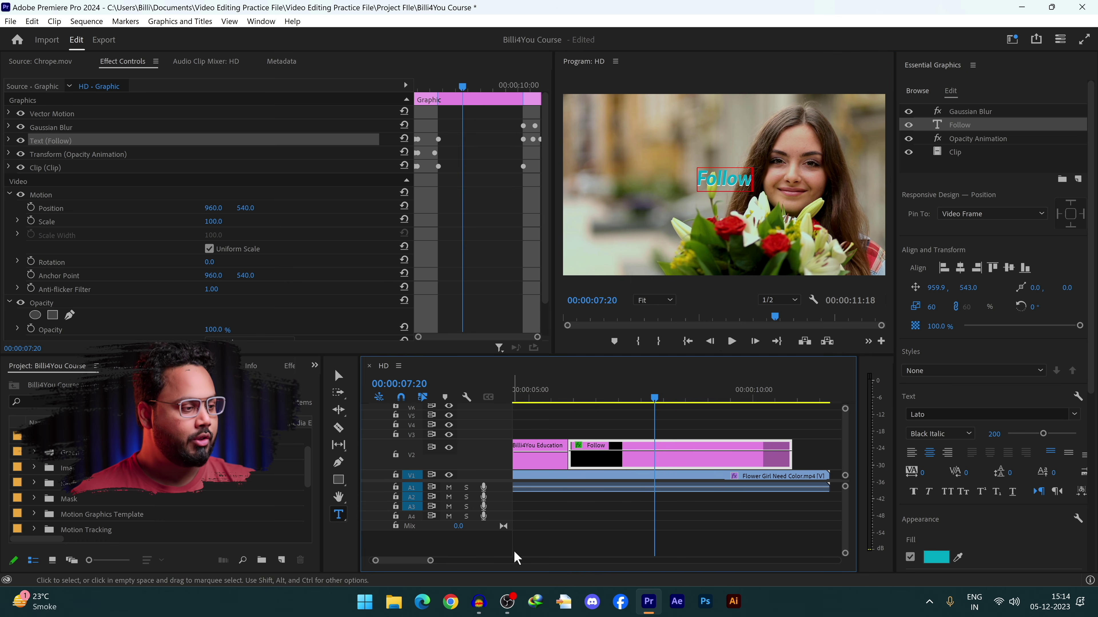
Step: Switch to File Explorer, open the Subscribes folder in YouTube Moger and select templates Subscribe 01 to Subscribe 06
click(393, 602)
double_click(409, 438)
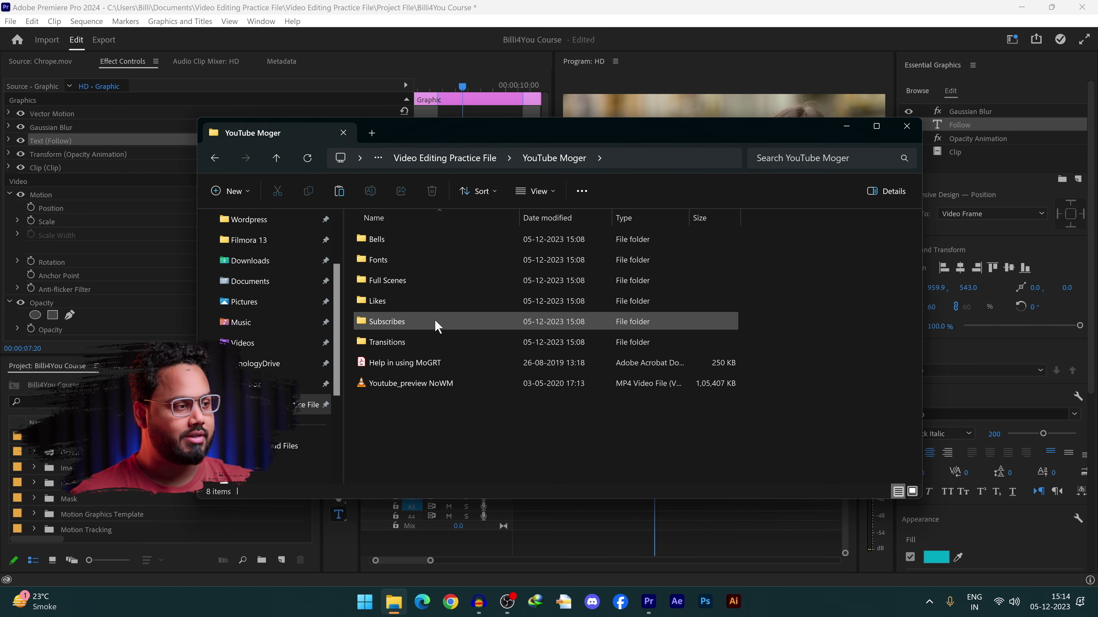
double_click(436, 322)
drag(446, 435, 427, 226)
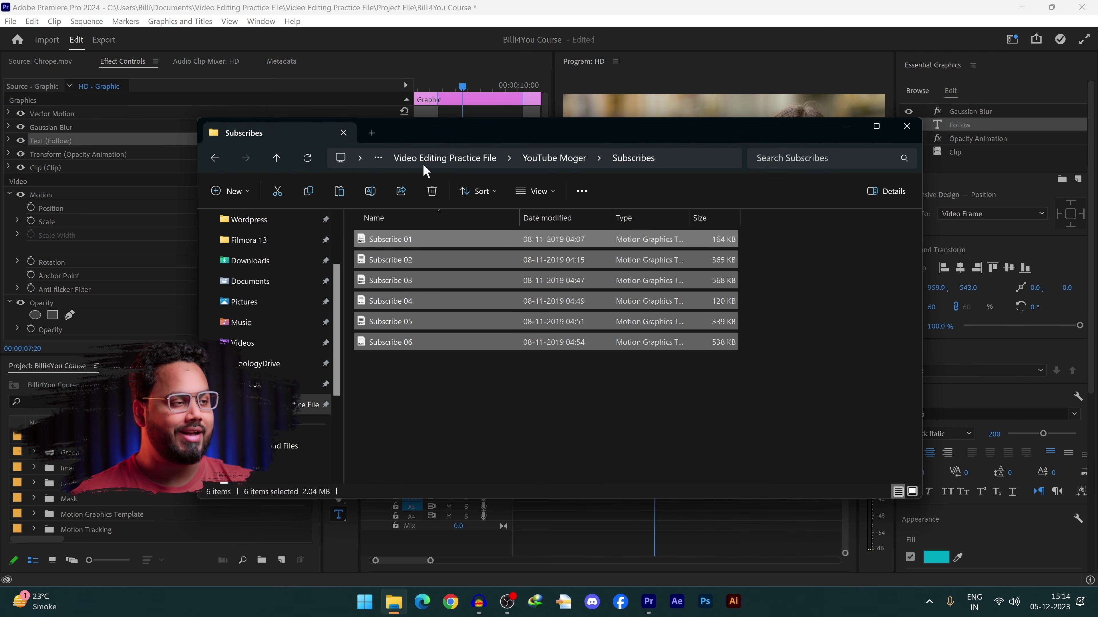
Step: Show the template files as large icons and import all six Subscribe templates into Premiere Pro's My Templates library
click(913, 491)
click(605, 389)
drag(385, 318, 773, 215)
drag(657, 134, 477, 146)
drag(343, 252, 938, 108)
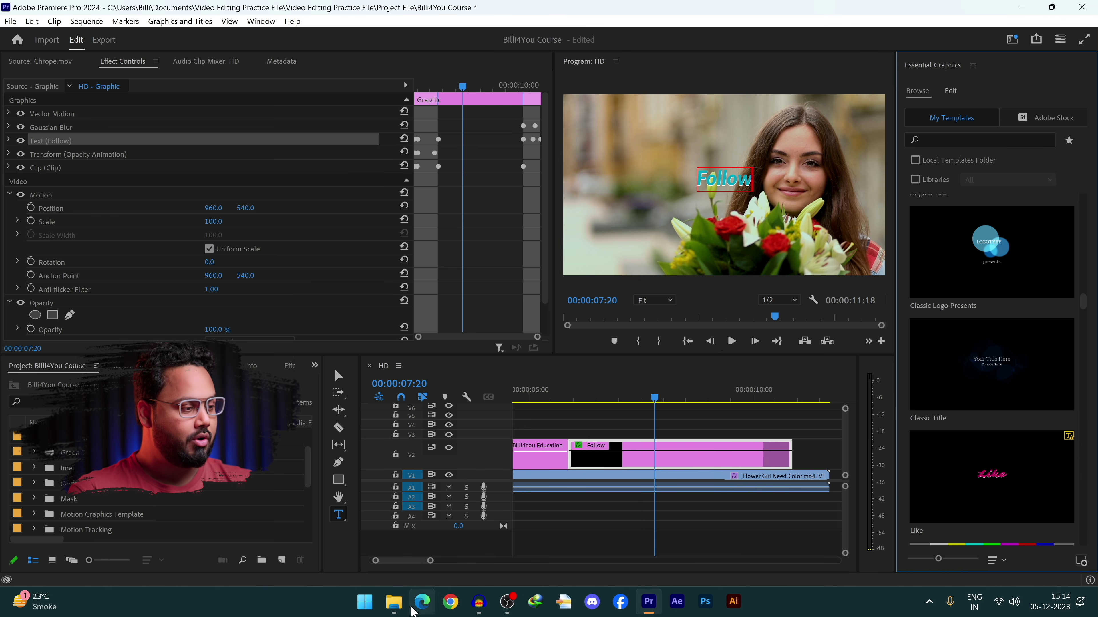
click(393, 602)
drag(419, 257, 1005, 363)
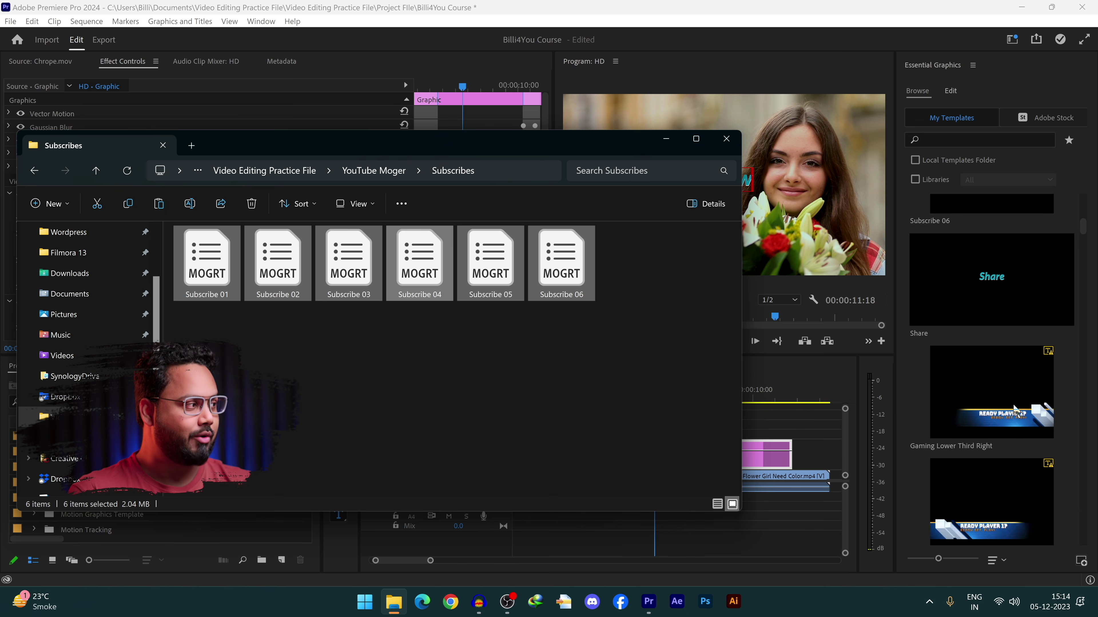
Step: Place the Subscribe 04 template on track V4 above the Follow graphic and accept the substitution of its missing font
click(982, 273)
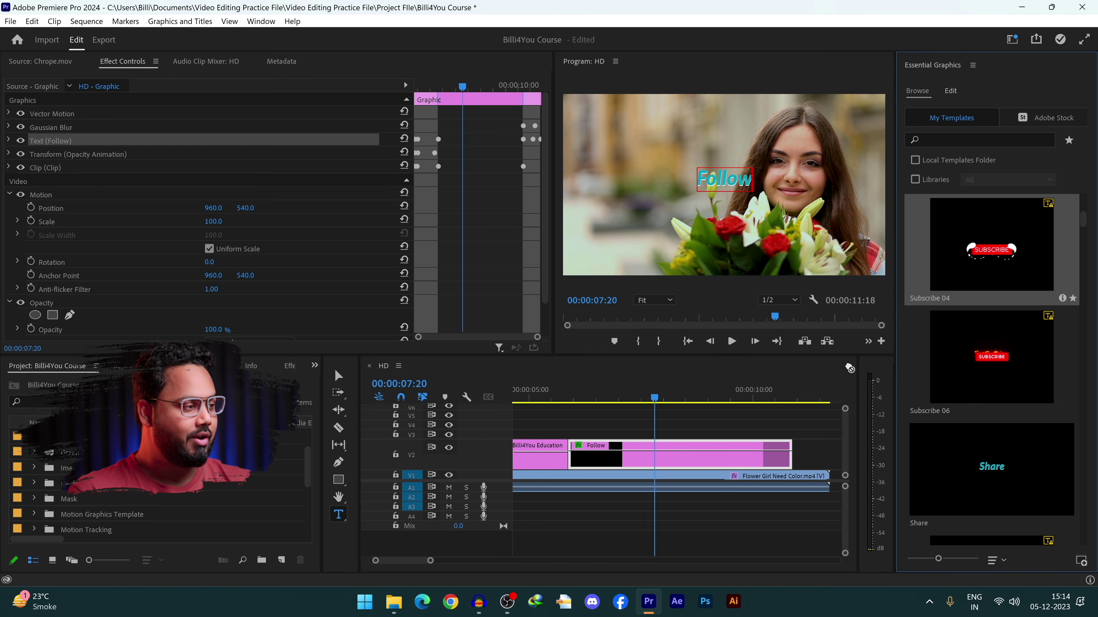
drag(849, 368, 579, 433)
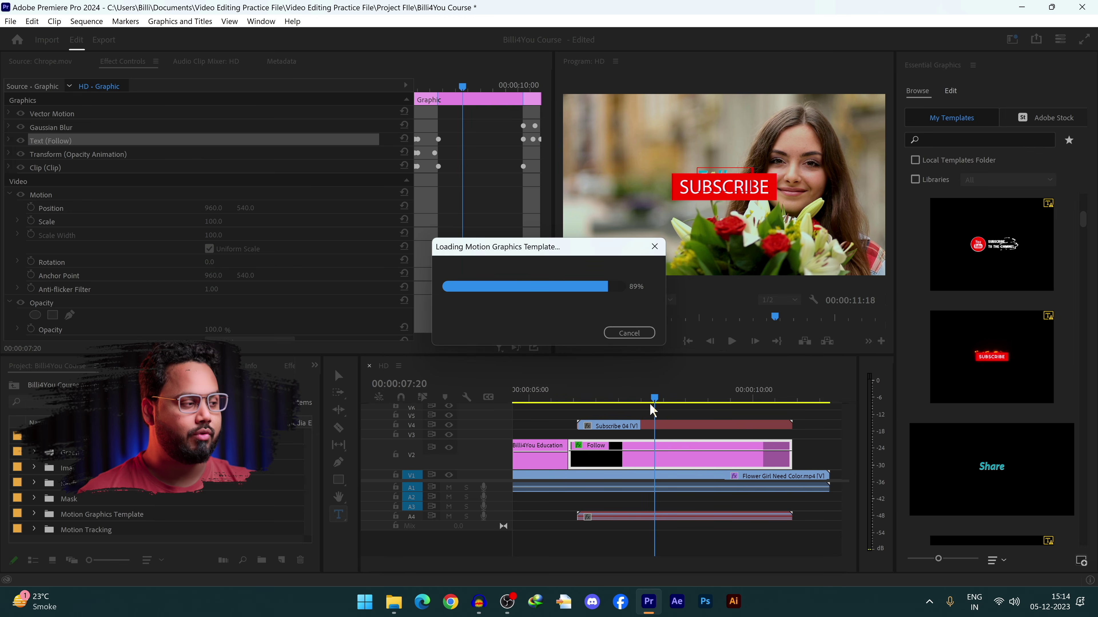
click(622, 395)
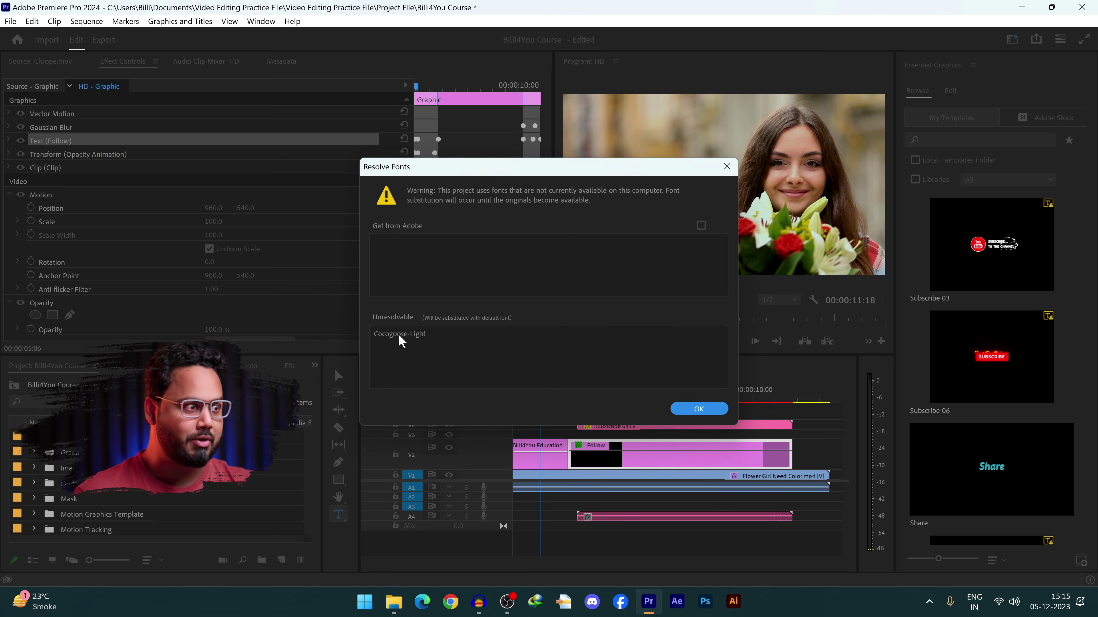
click(406, 344)
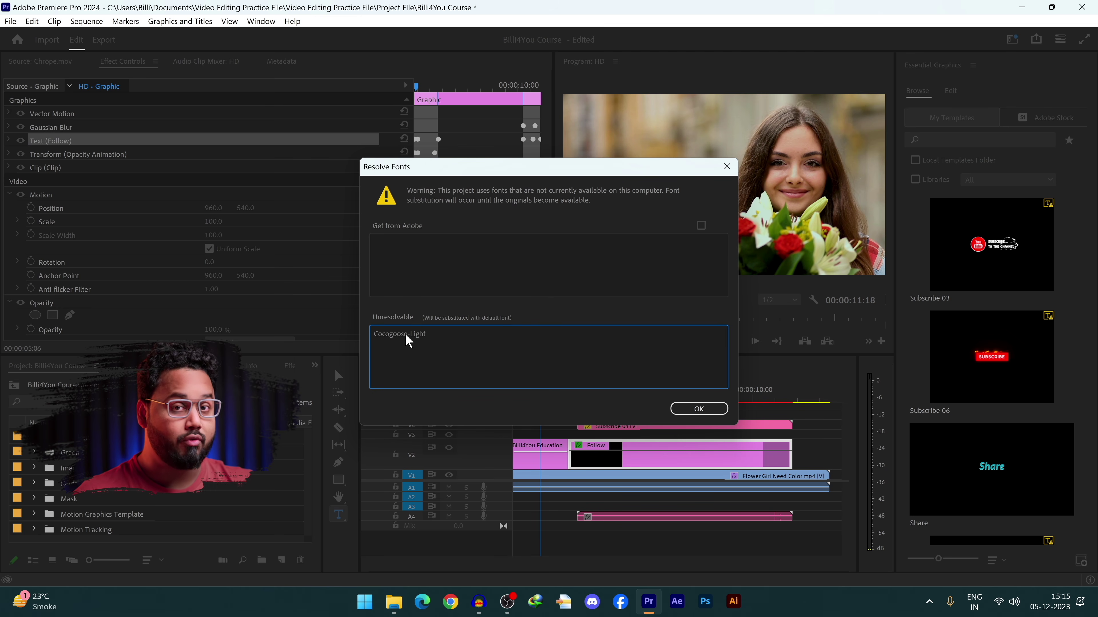
click(698, 409)
Step: Set the text of the Subscribe 04 clip on the timeline to Neue Aachen Pro Bold
click(691, 426)
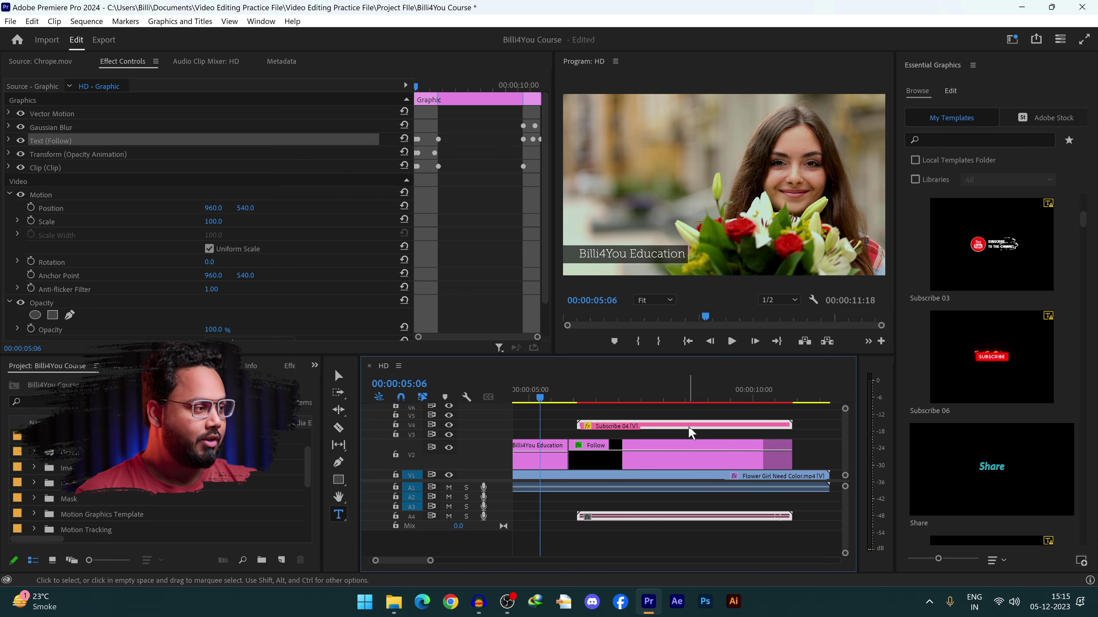
click(645, 390)
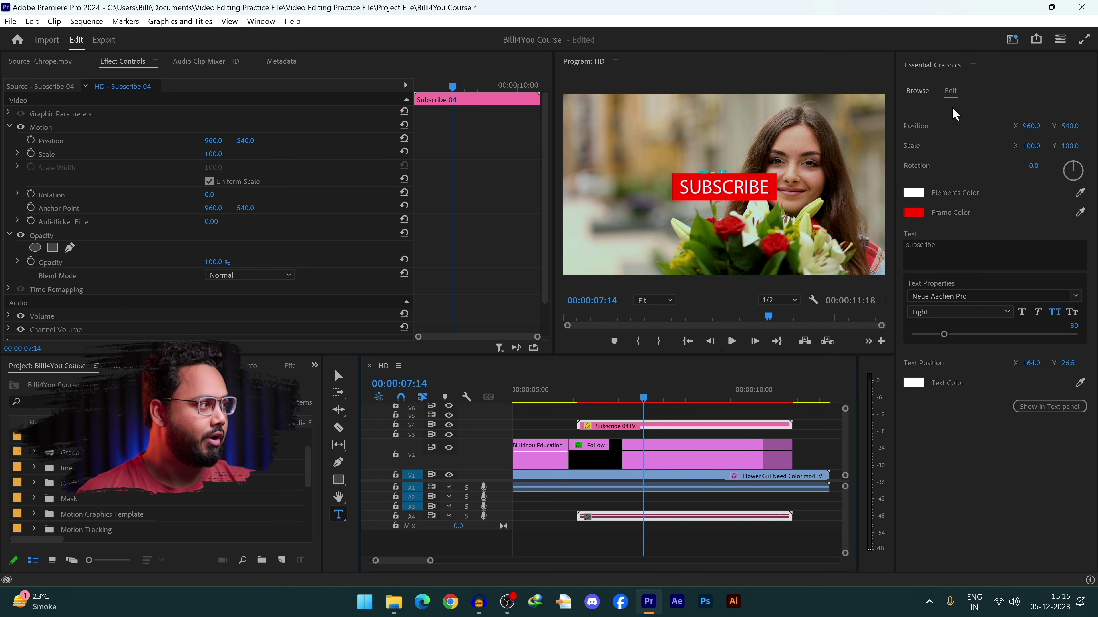
click(949, 297)
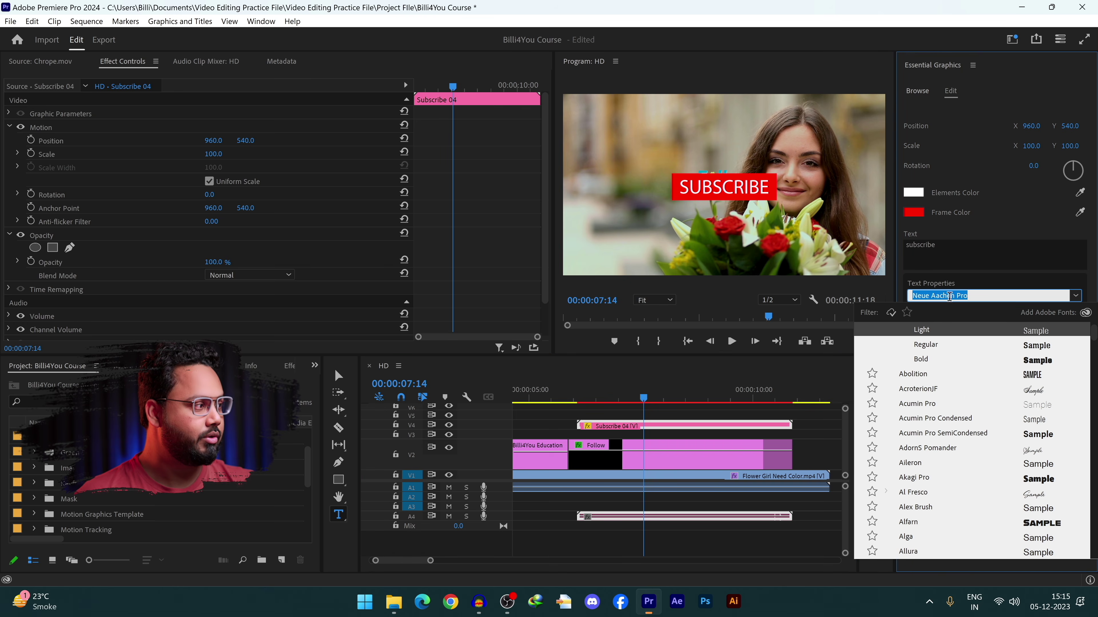
click(1043, 361)
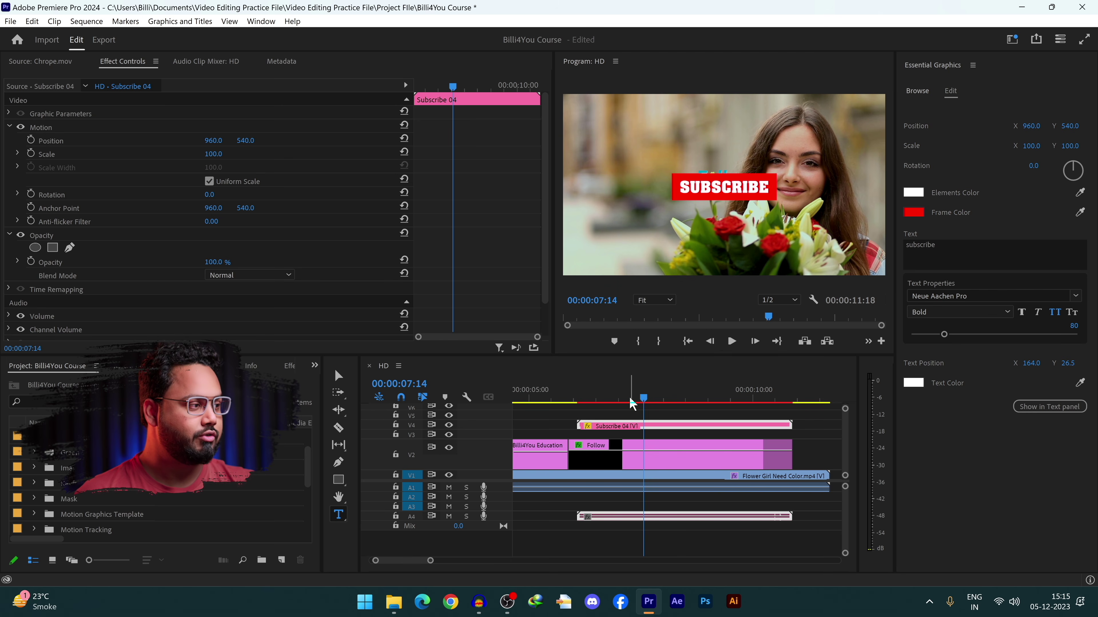
Step: Play the sequence from before the Subscribe 04 clip to preview its animation
click(551, 399)
key(space)
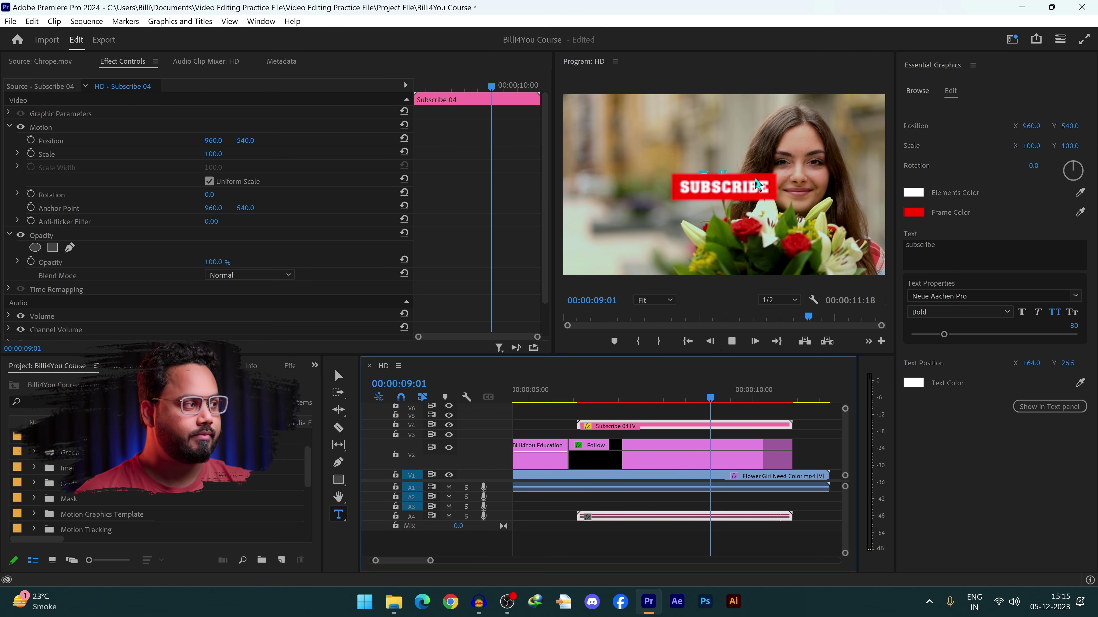
key(space)
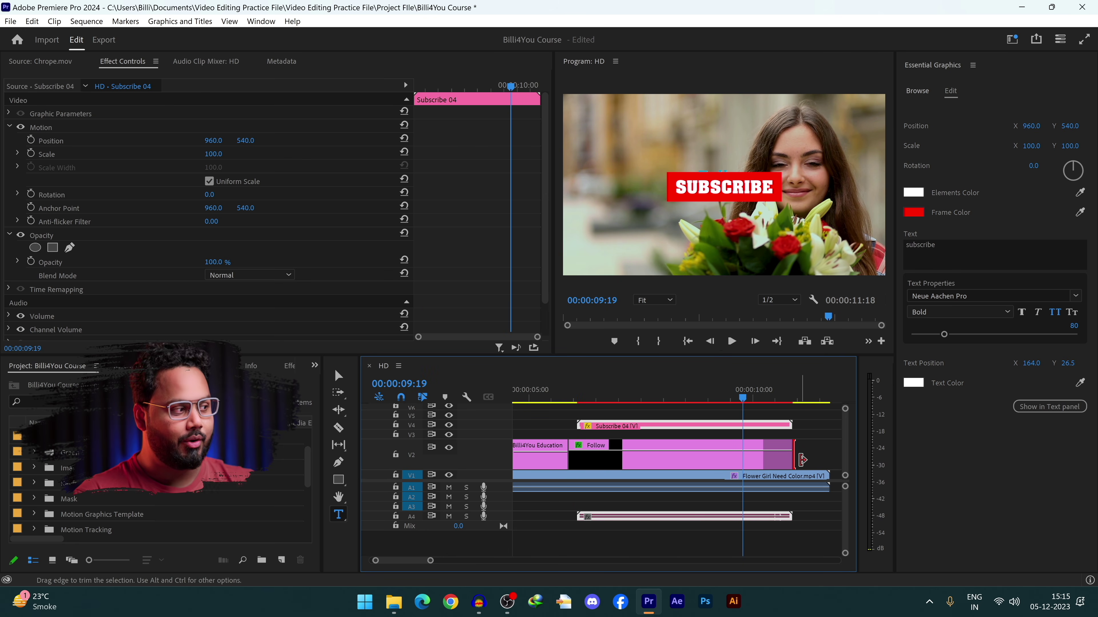
drag(816, 461, 641, 419)
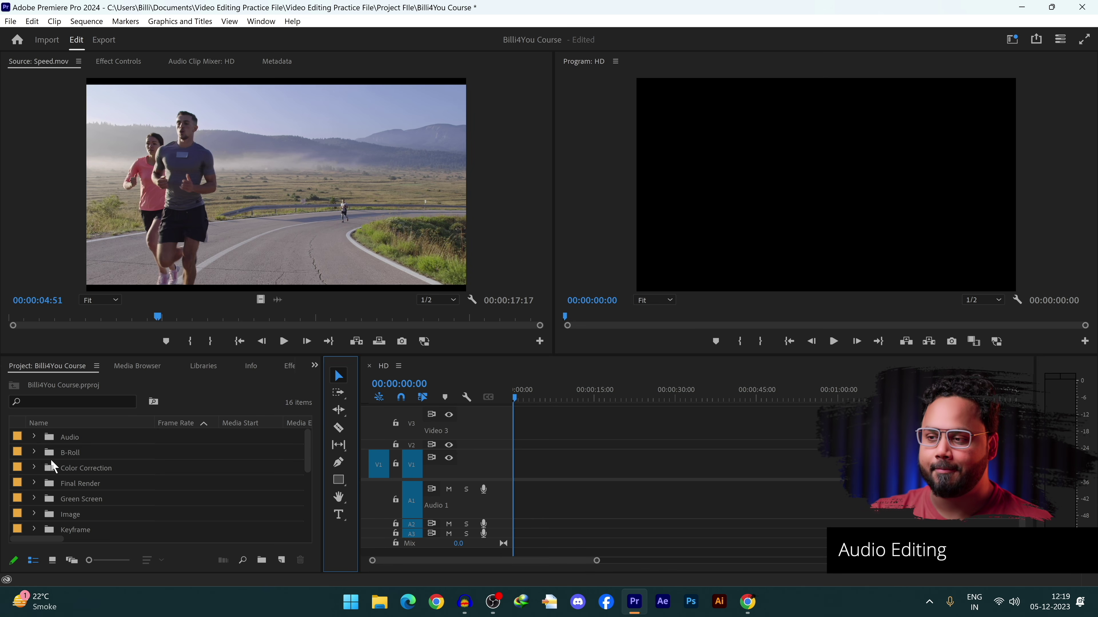
Step: Place Video With Bad Audio.mov from the Audio bin at the start of the HD sequence on V1 and A1
click(34, 436)
click(96, 437)
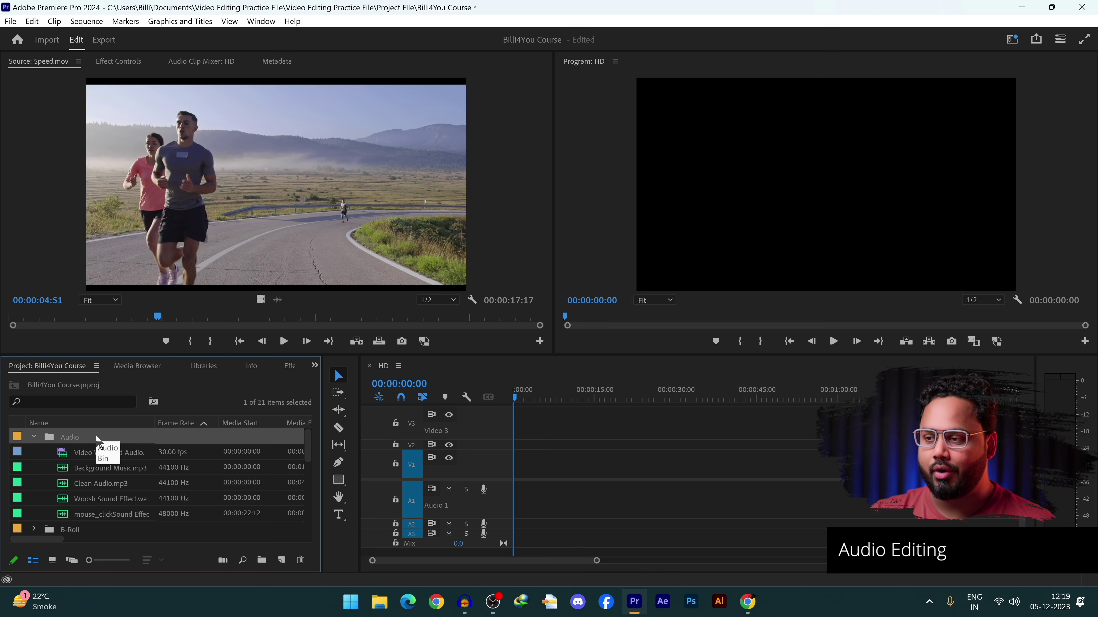
click(124, 452)
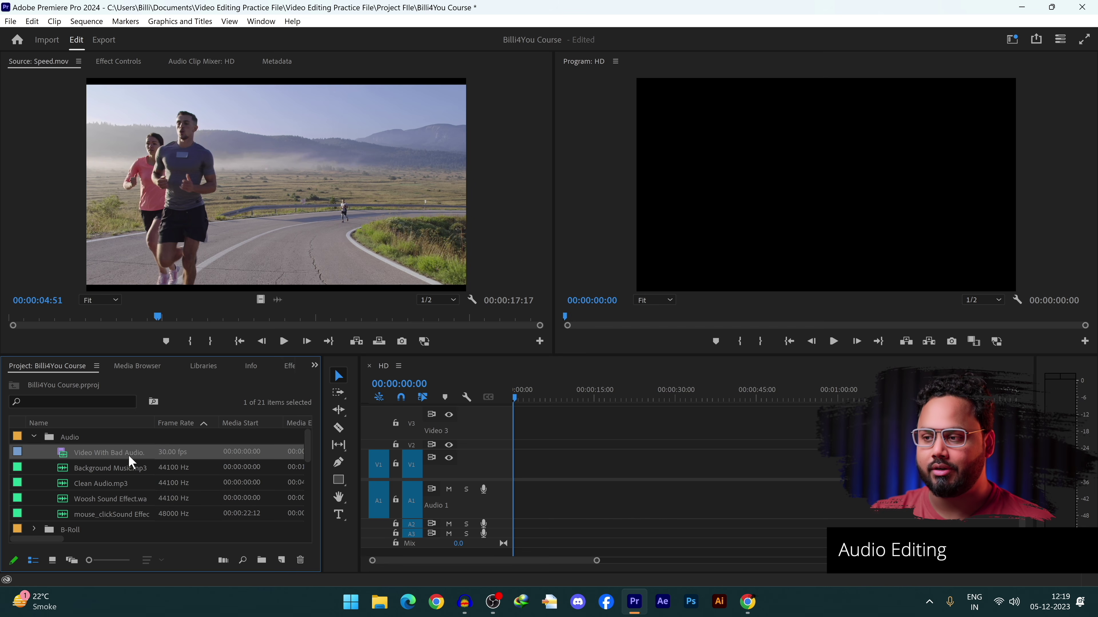
drag(99, 457, 514, 476)
click(665, 329)
drag(593, 388, 515, 448)
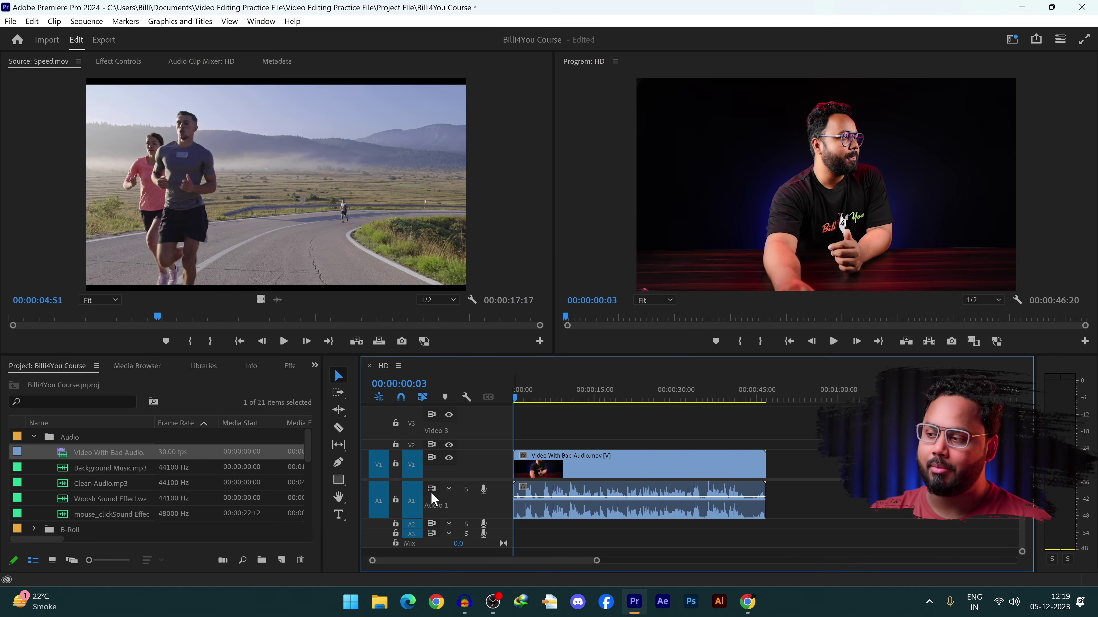
Step: Check the timeline display settings for Show Audio Waveform and Show Audio Keyframes
click(535, 499)
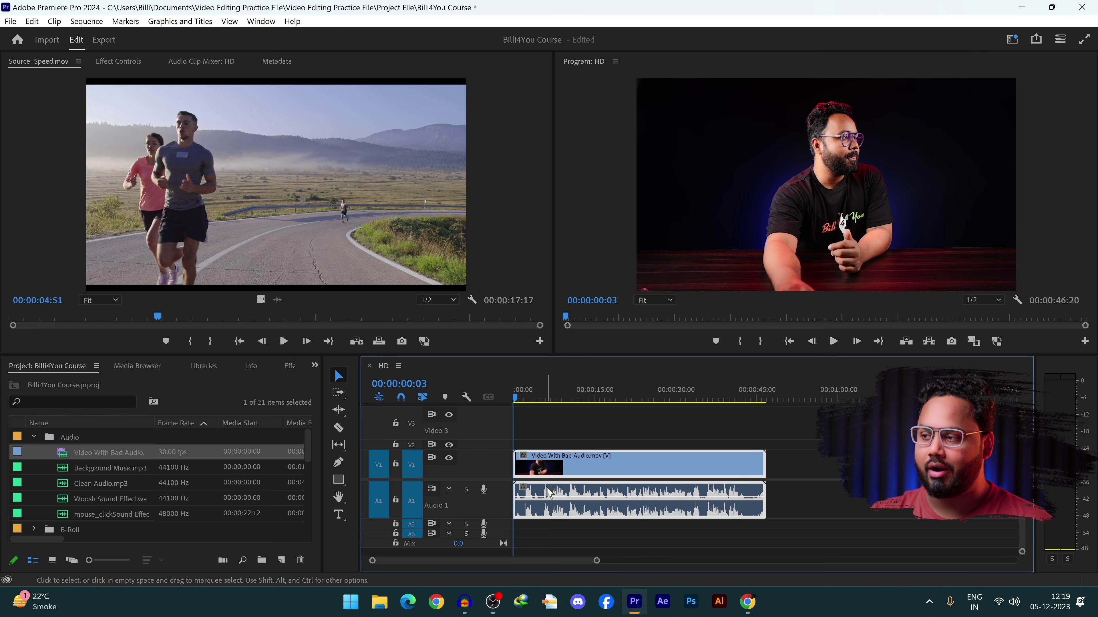
click(466, 398)
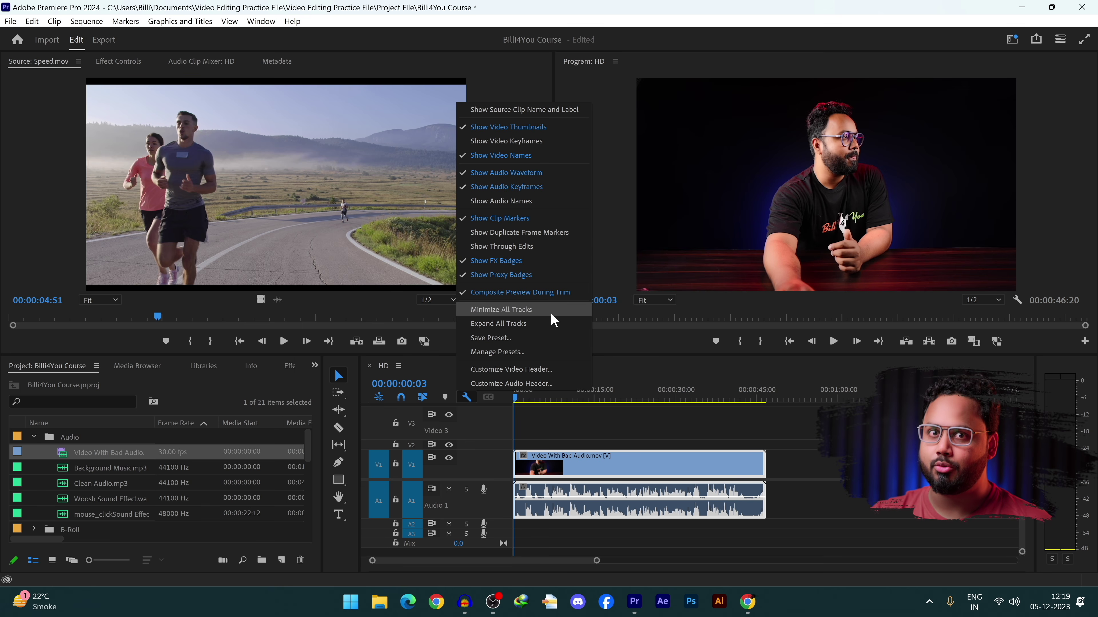
click(609, 488)
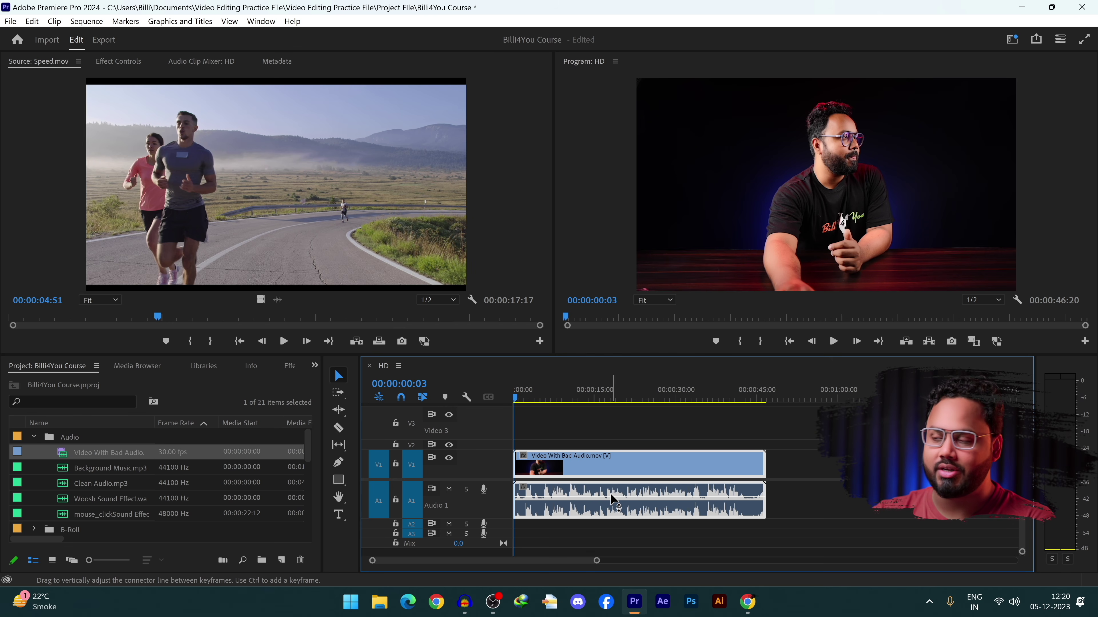
Step: Lower the volume of the Video With Bad Audio.mov clip to -999.0 dB and play it back
mouse_move(614, 499)
mouse_down()
mouse_move(614, 487)
mouse_move(614, 518)
mouse_up()
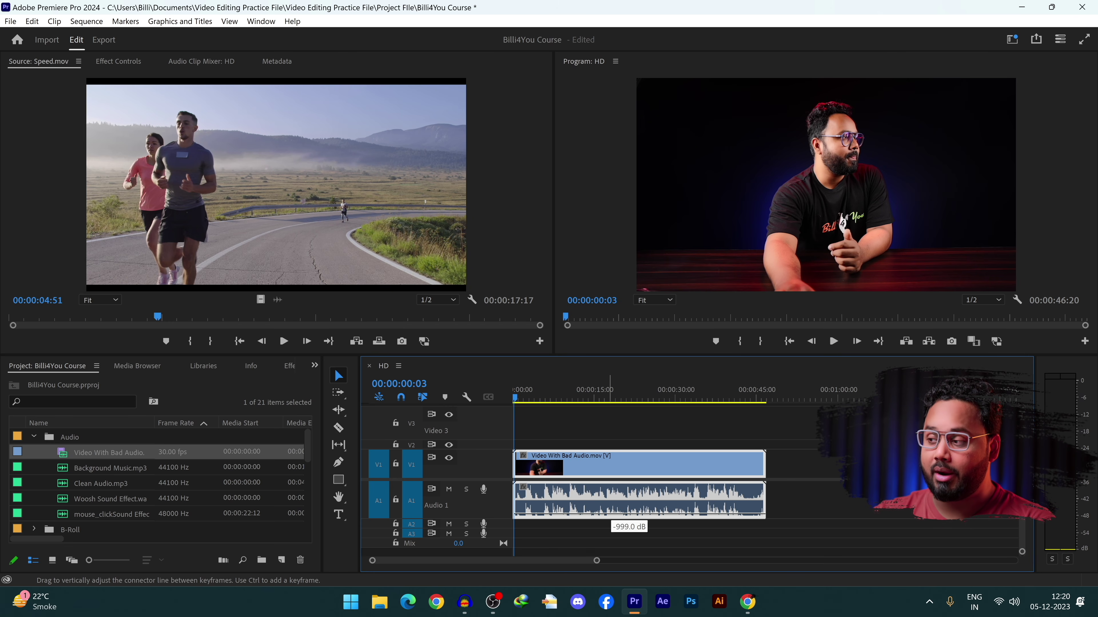
key(space)
click(588, 395)
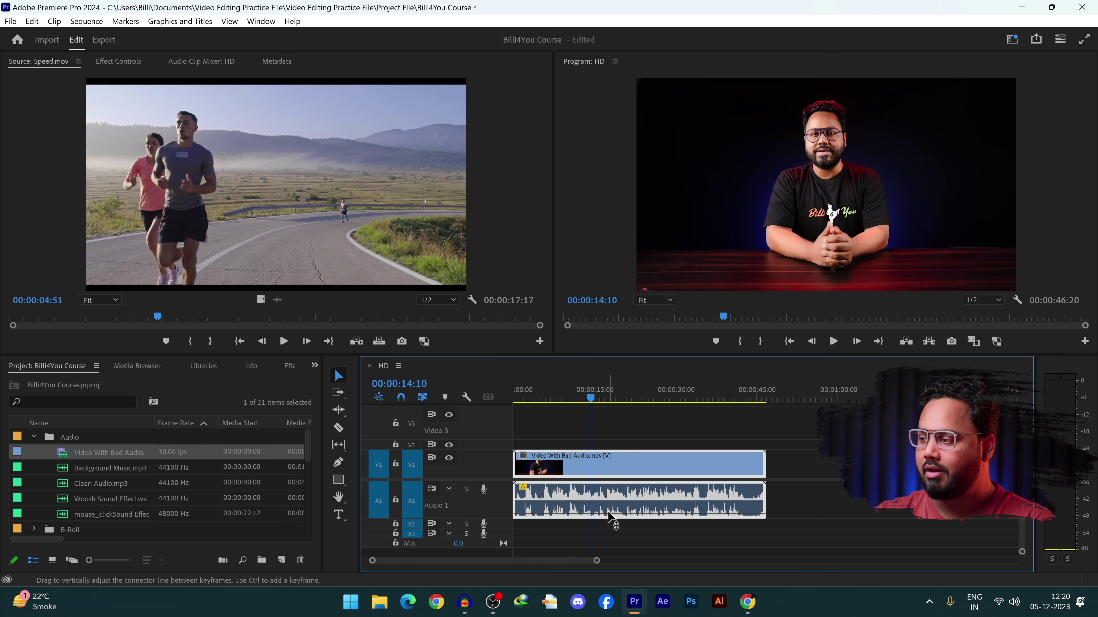
Step: Raise the volume of the Video With Bad Audio.mov clip to the maximum and check the audio meters during playback
drag(610, 518, 610, 486)
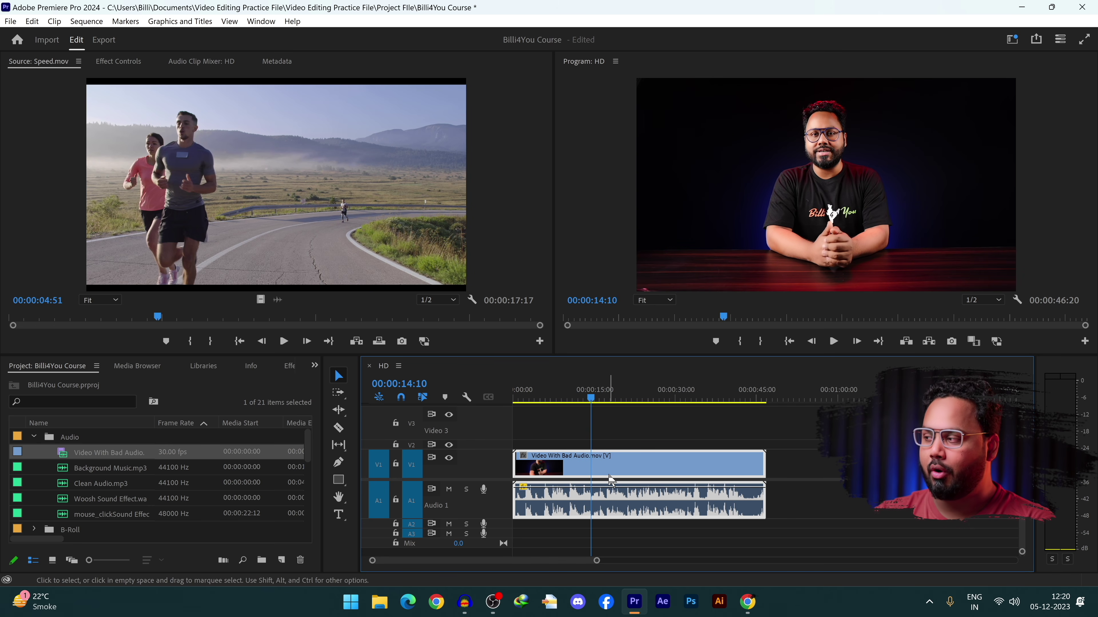
key(space)
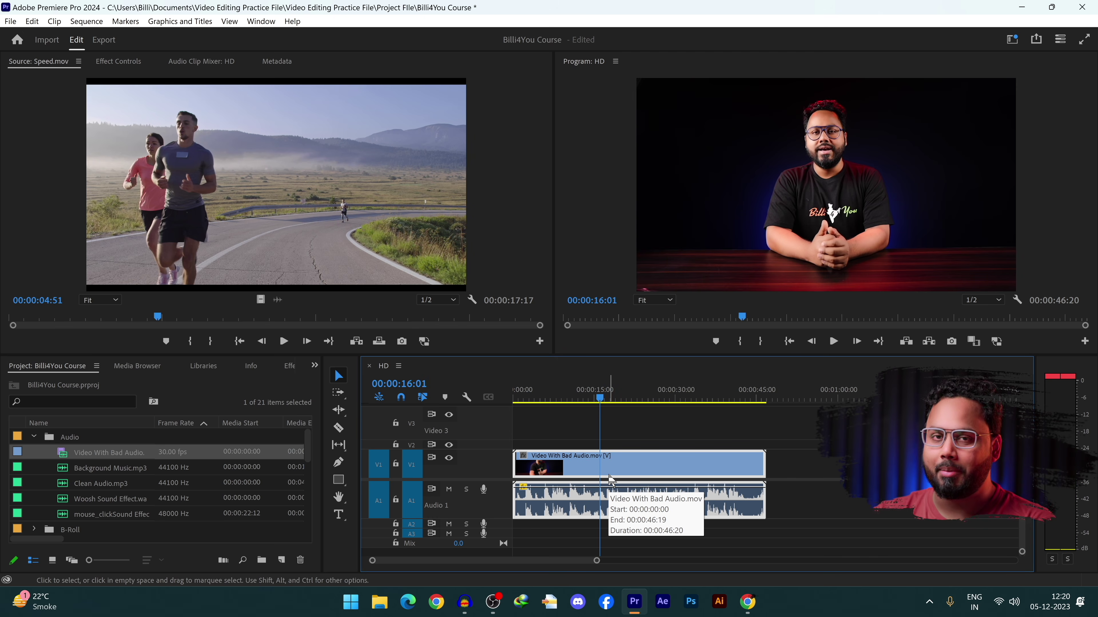
key(space)
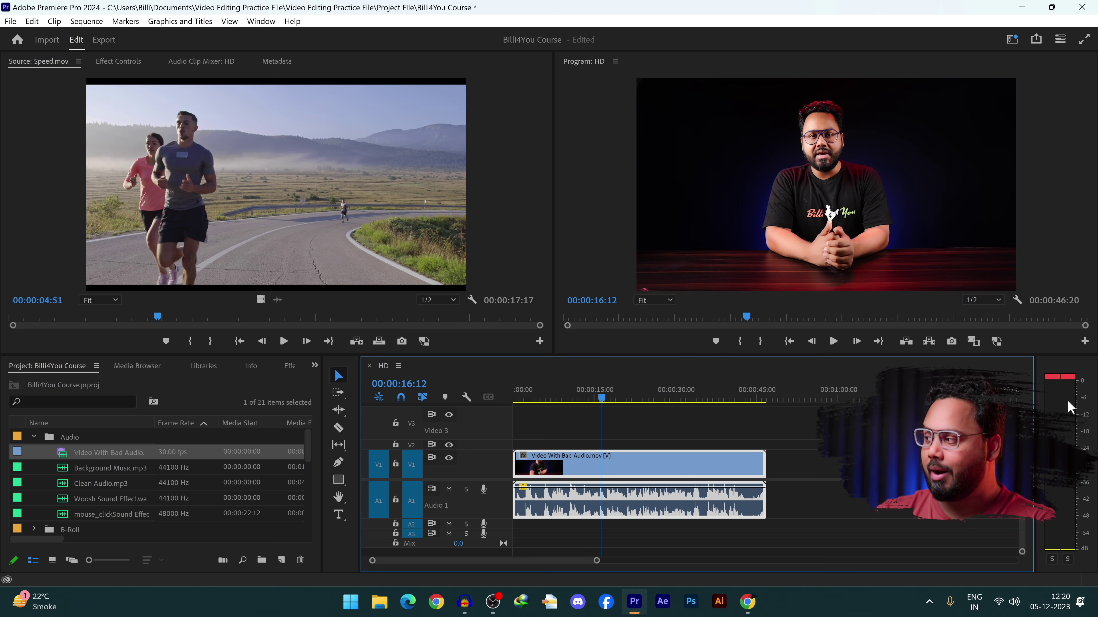
key(space)
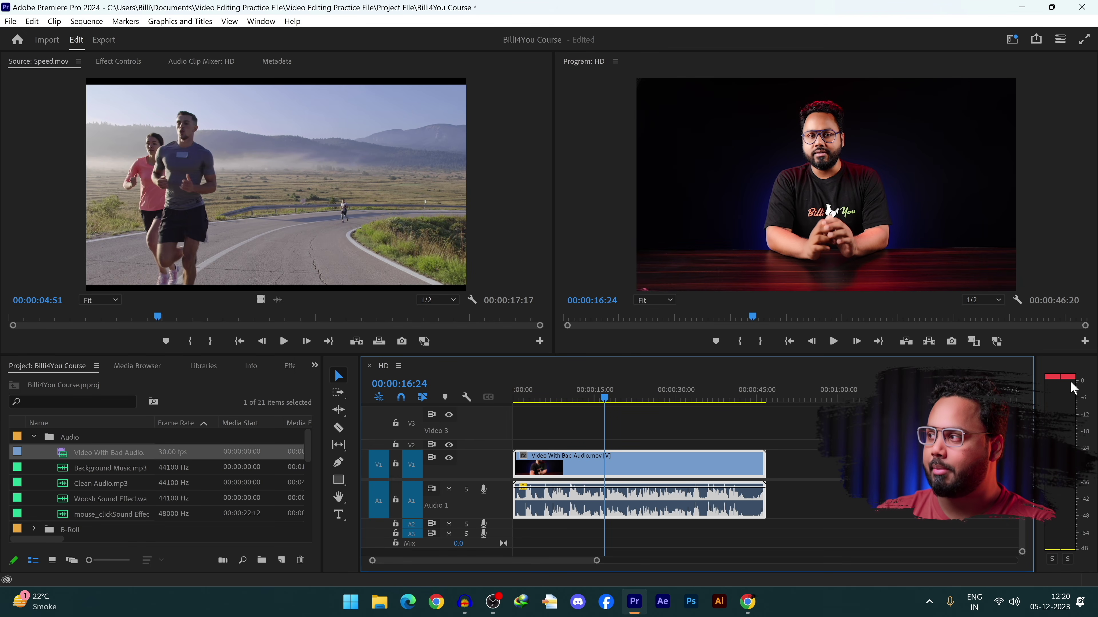
key(space)
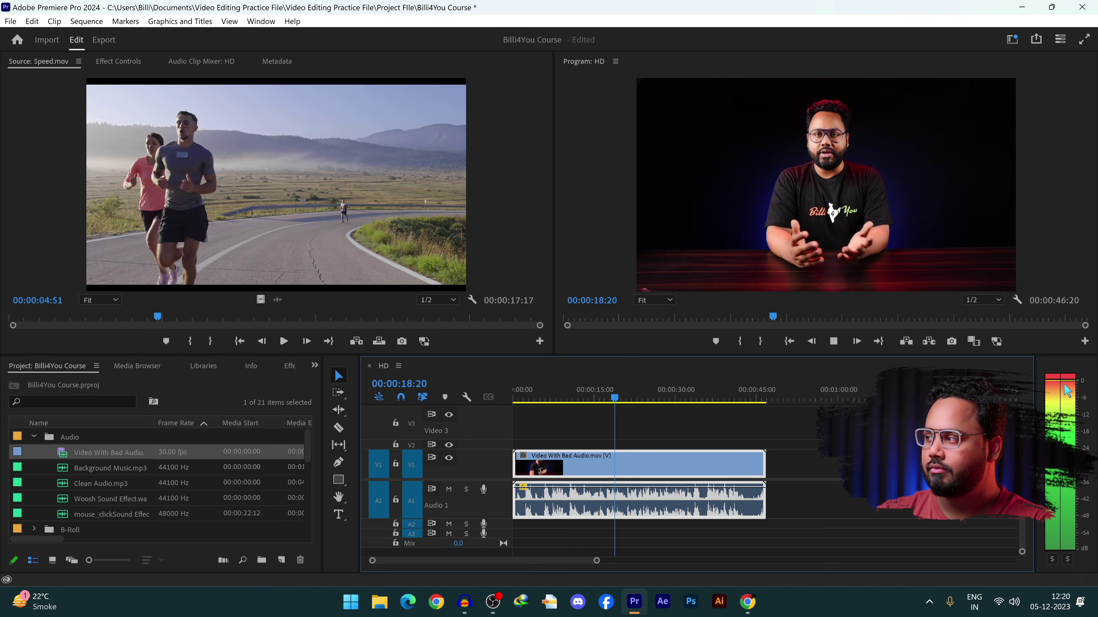
Step: Stop playback and lower the volume of the Video With Bad Audio.mov clip back to about its original level
key(space)
drag(652, 493, 652, 497)
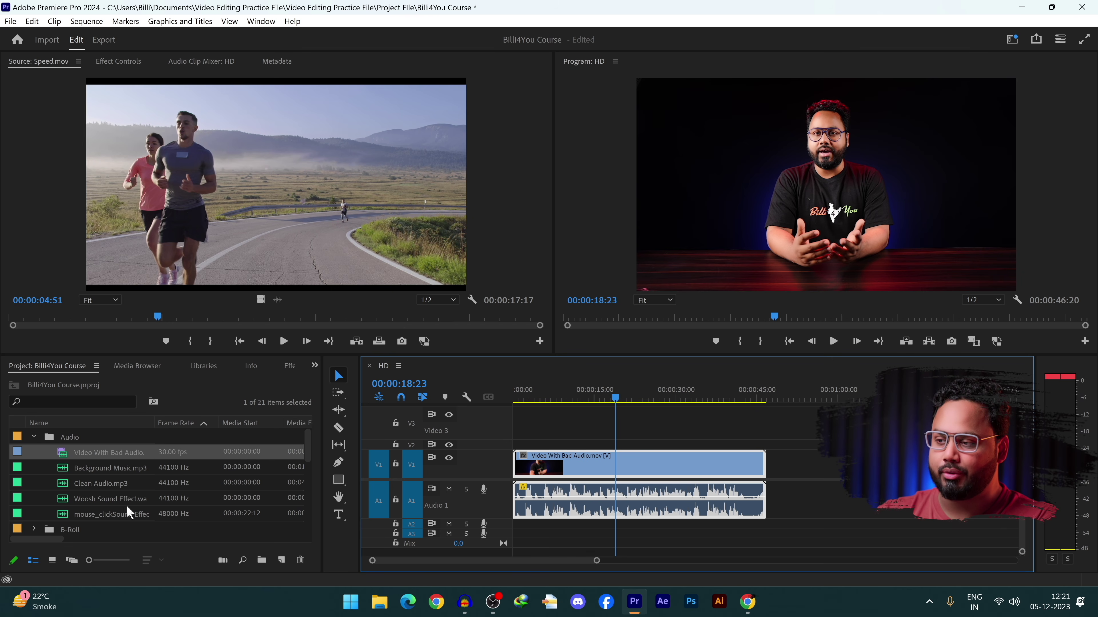
Step: Place Background Music.mp3 on track A2 from the sequence start, trimming about 6 seconds off its beginning
click(115, 483)
click(151, 469)
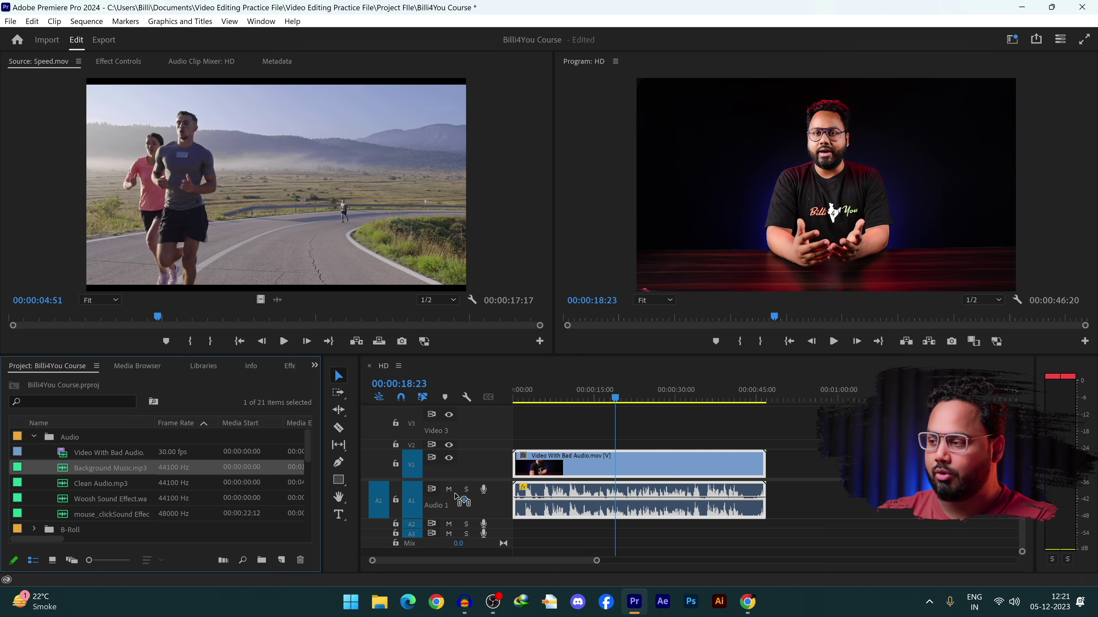
drag(458, 497, 518, 524)
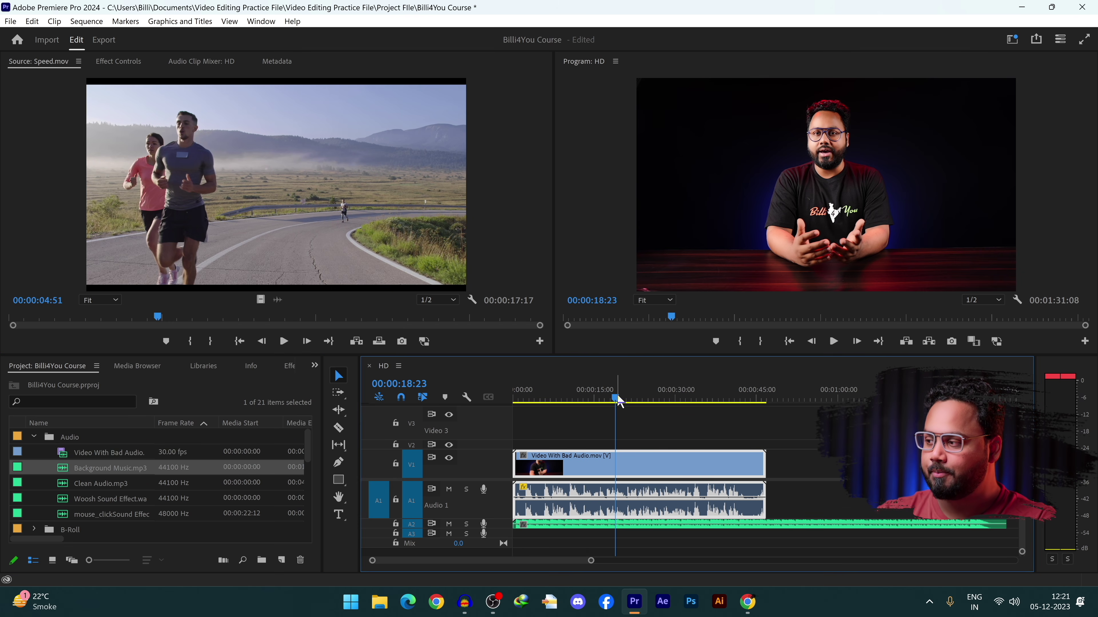
drag(619, 402, 580, 401)
drag(514, 524, 492, 546)
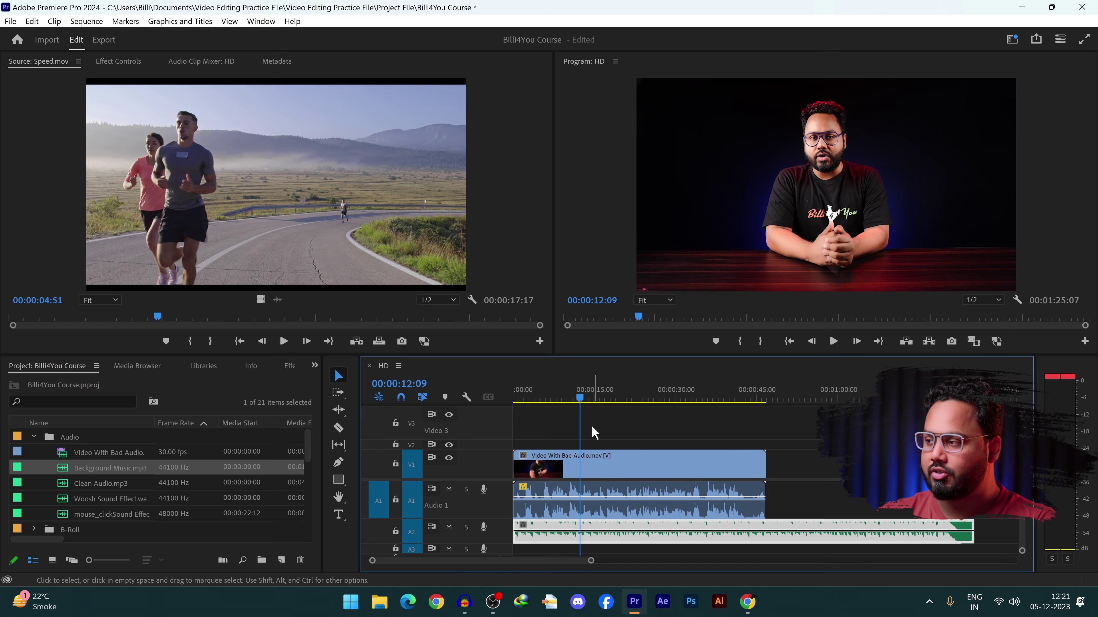
Step: Play the sequence from the start and lower the Background Music.mp3 clip's volume while listening around the 11-second mark
key(Home)
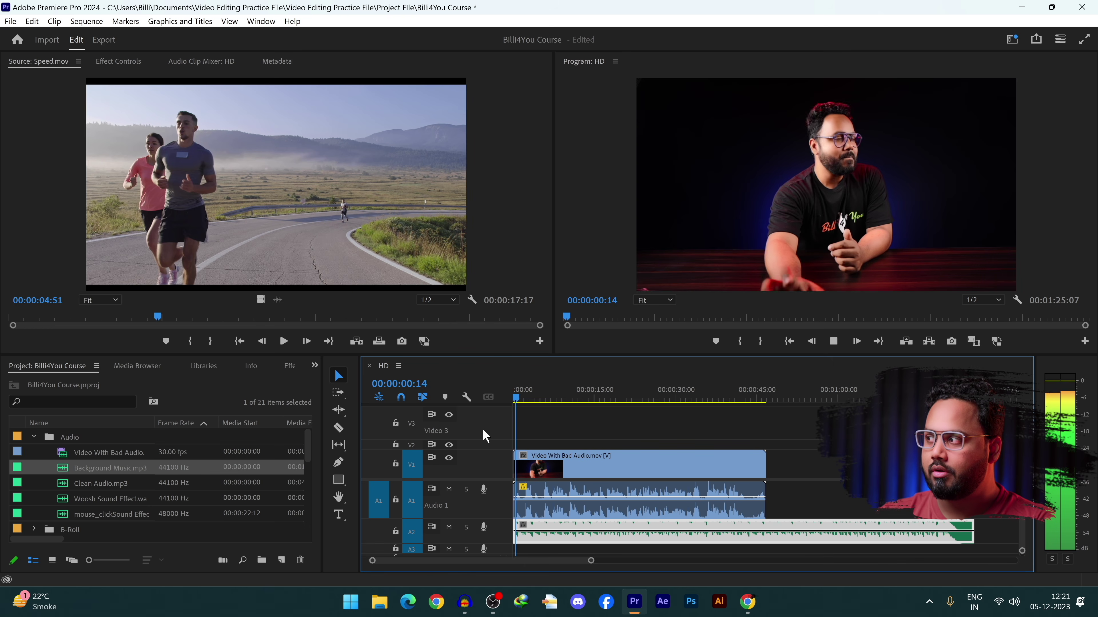
click(569, 391)
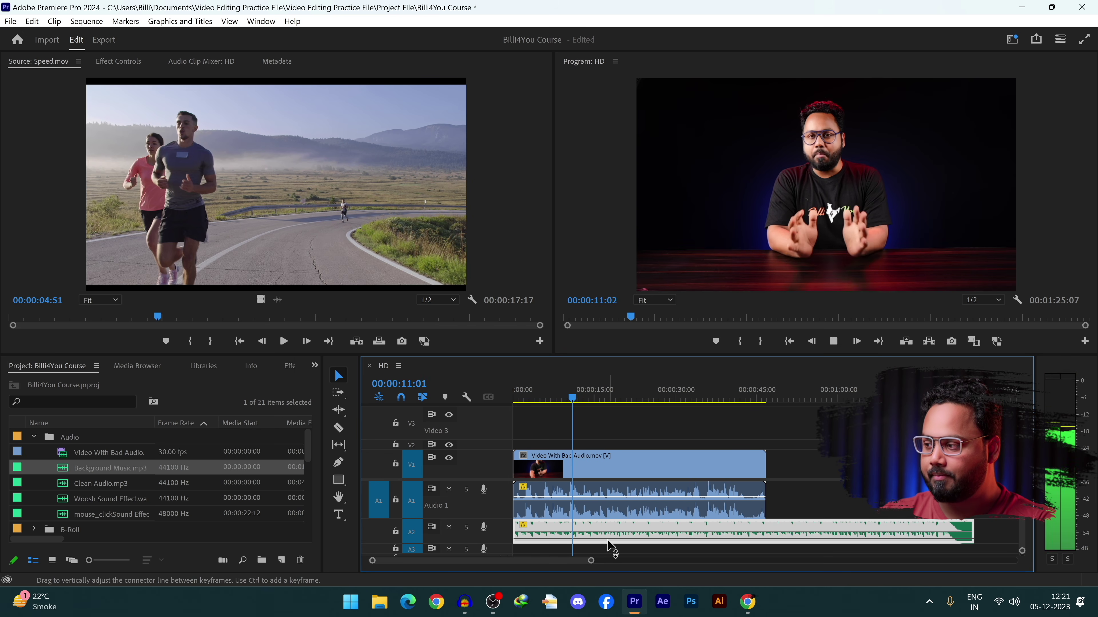
drag(609, 545, 608, 539)
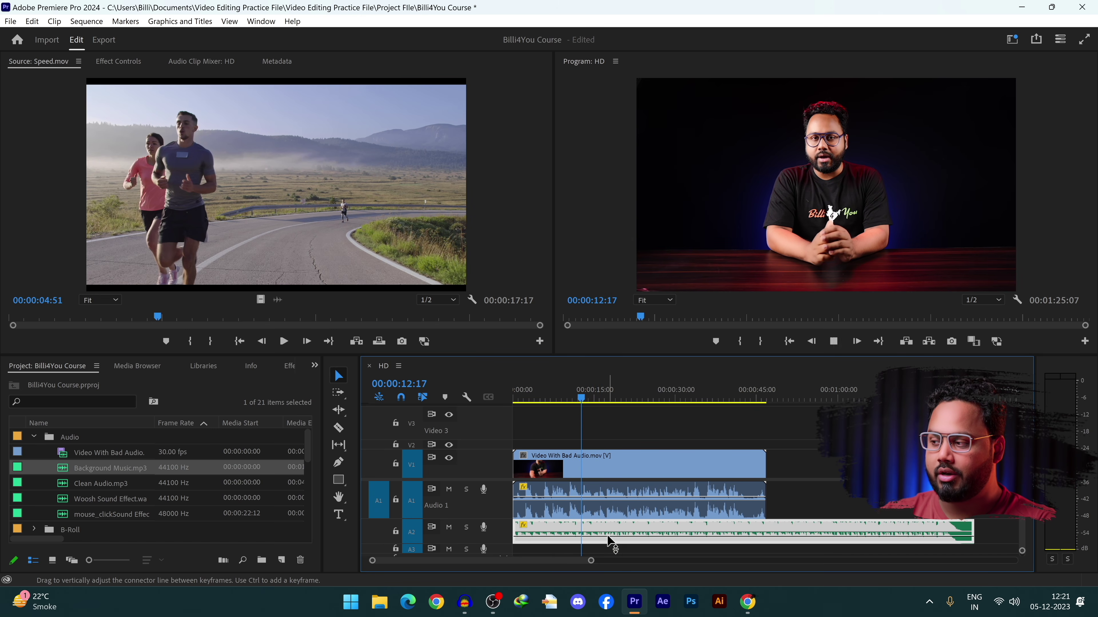
key(space)
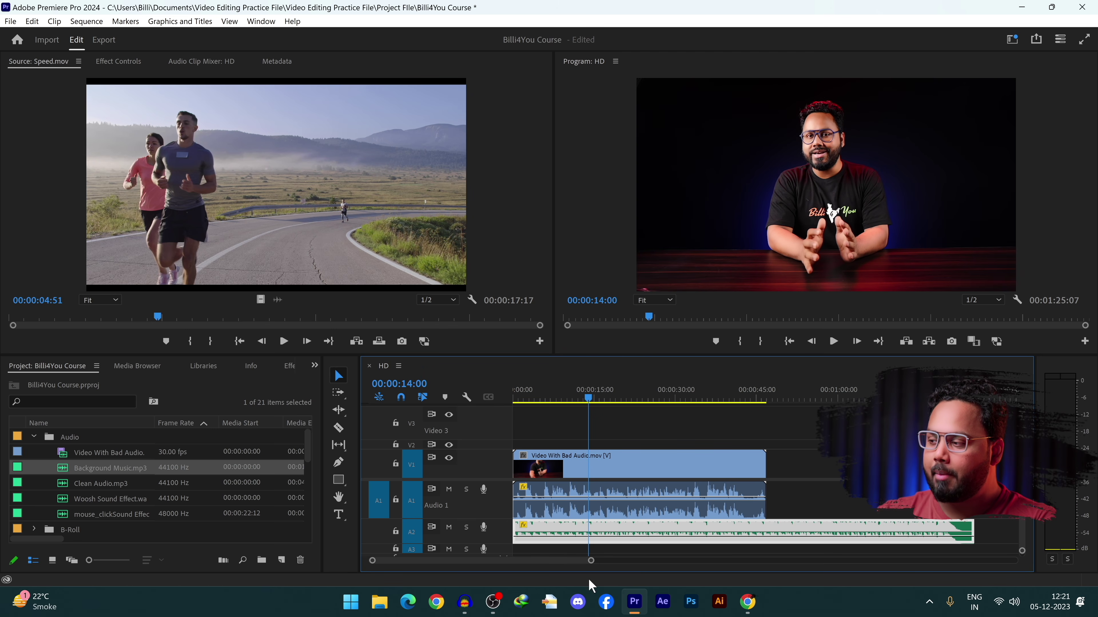
Step: Raise the Background Music.mp3 clip's volume on track A2 and replay the opening to compare it with the voice
drag(583, 544, 584, 525)
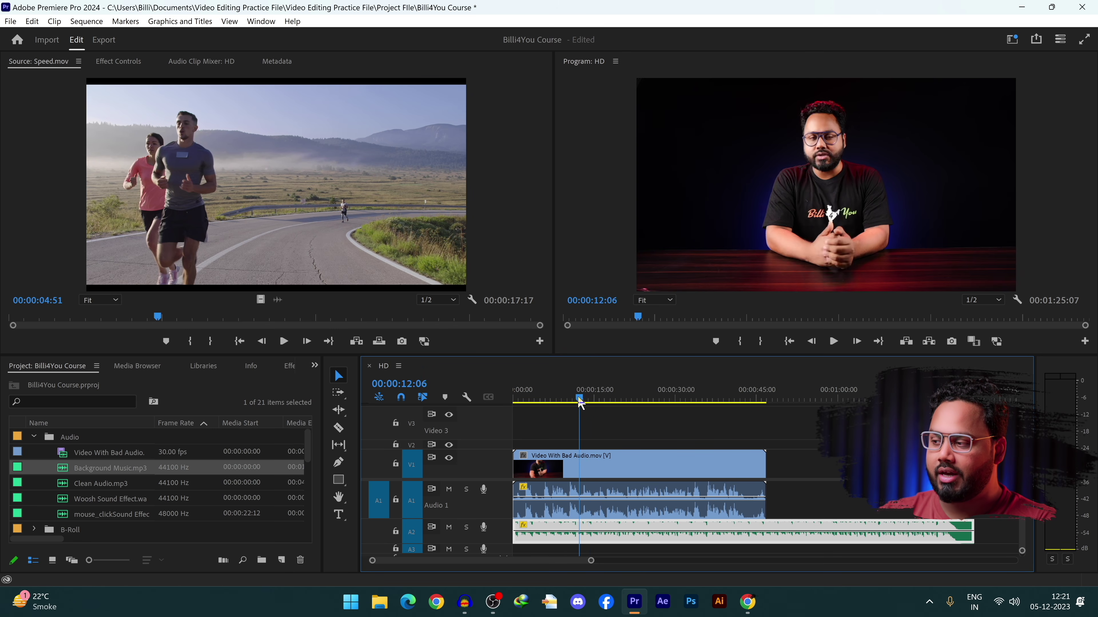
key(Home)
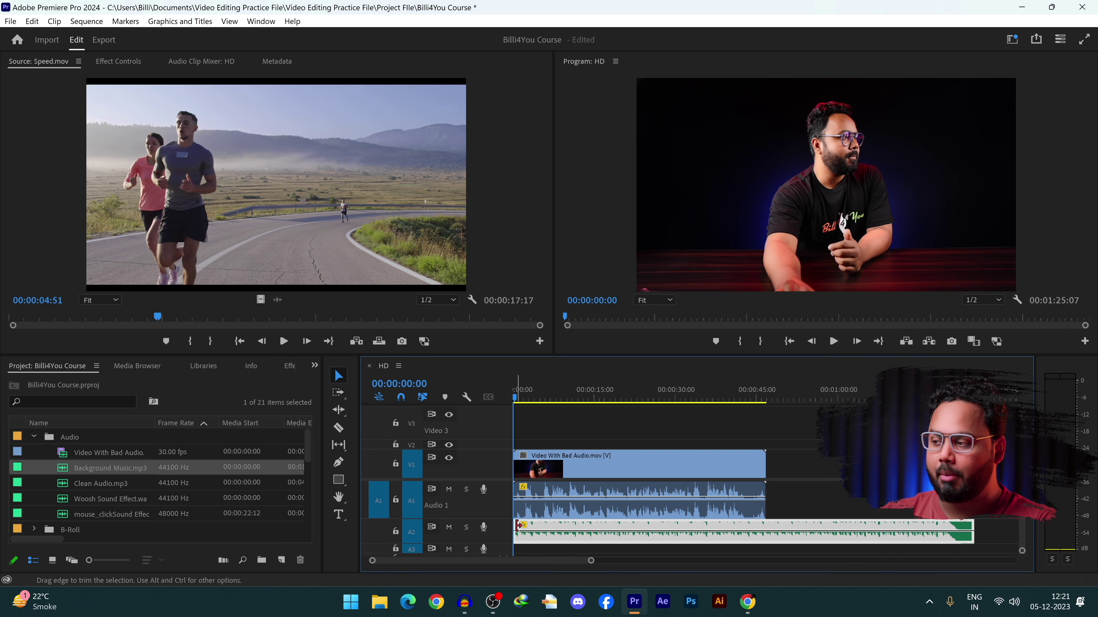
key(space)
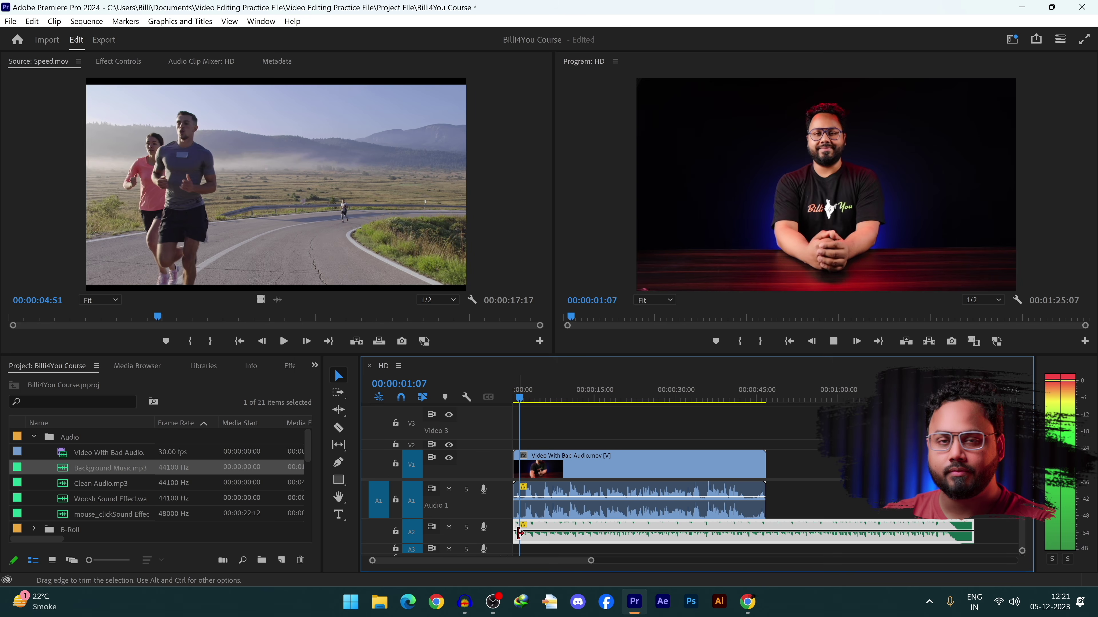
key(space)
key(Home)
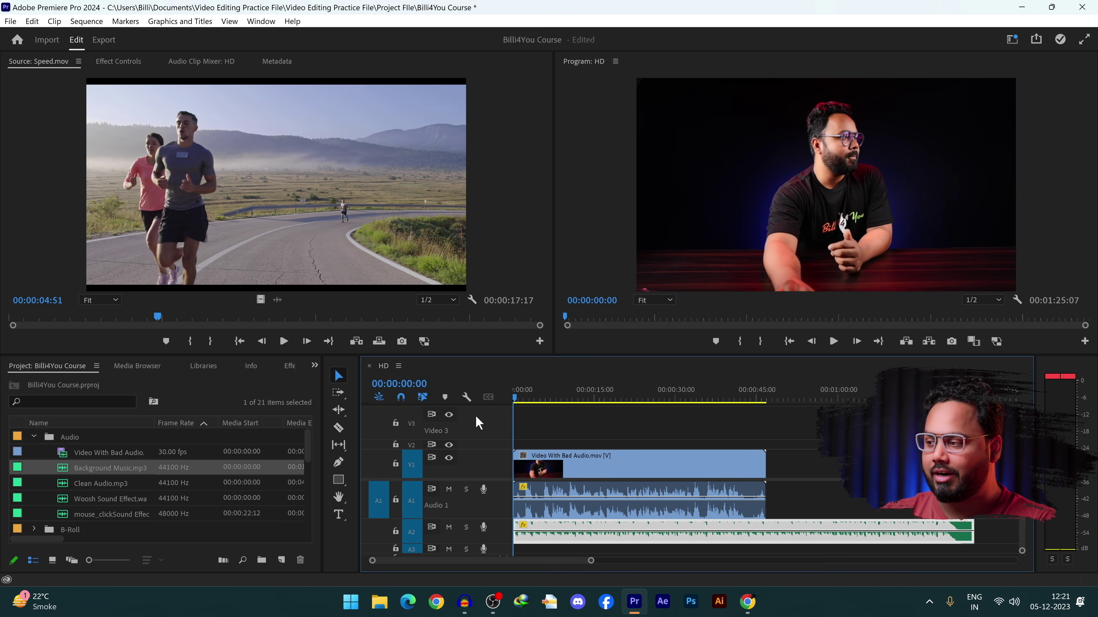
key(space)
key(space)
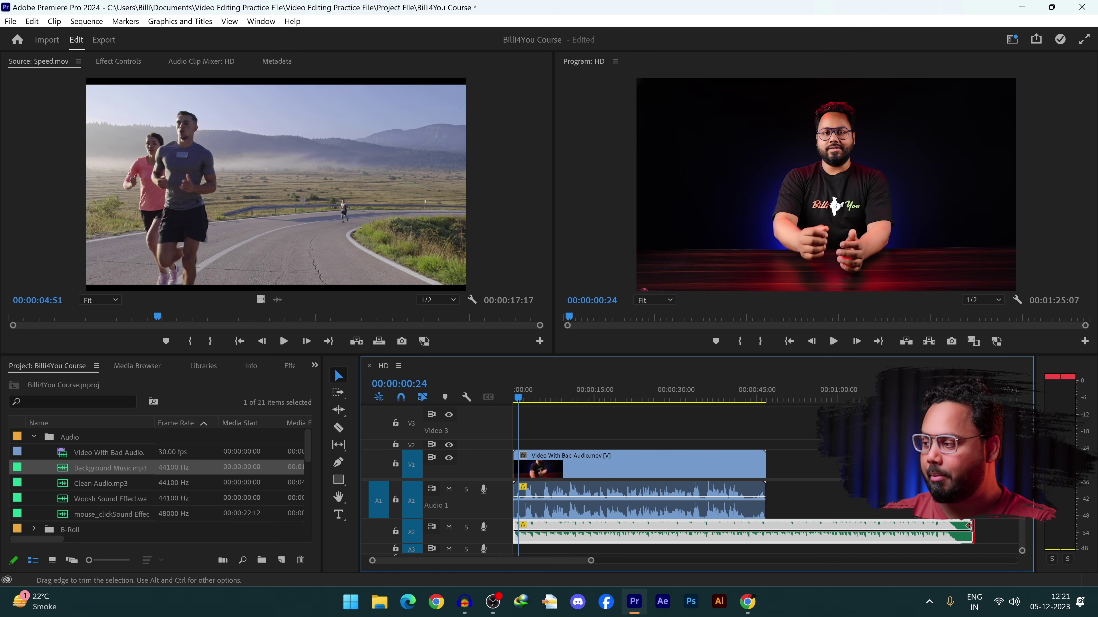
Step: Trim the end of the music clip to match the video's end and lower its volume to about -8.0 dB
drag(970, 525, 765, 526)
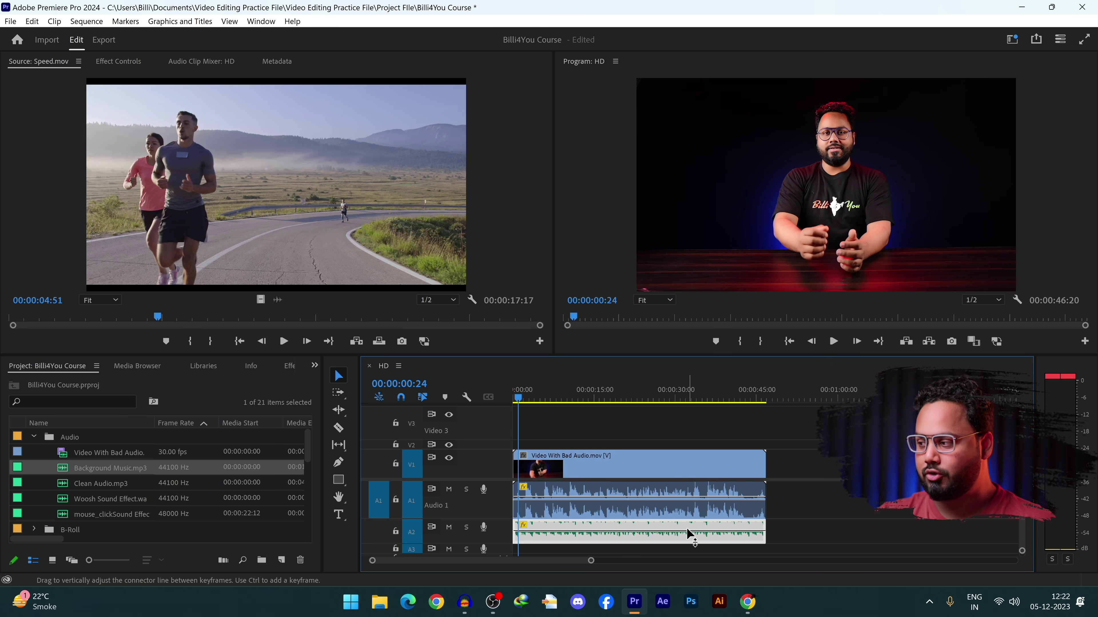
drag(688, 532, 688, 537)
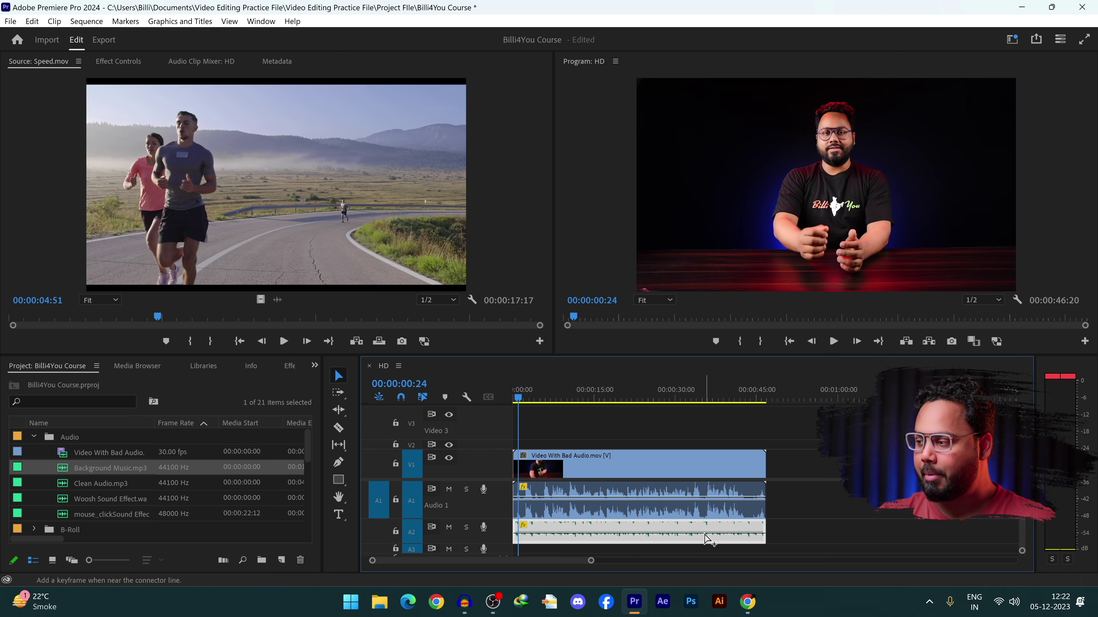
Step: Fade out the music with volume keyframes from about 42 seconds to the clip's end, and play the ending
ctrl+click(741, 534)
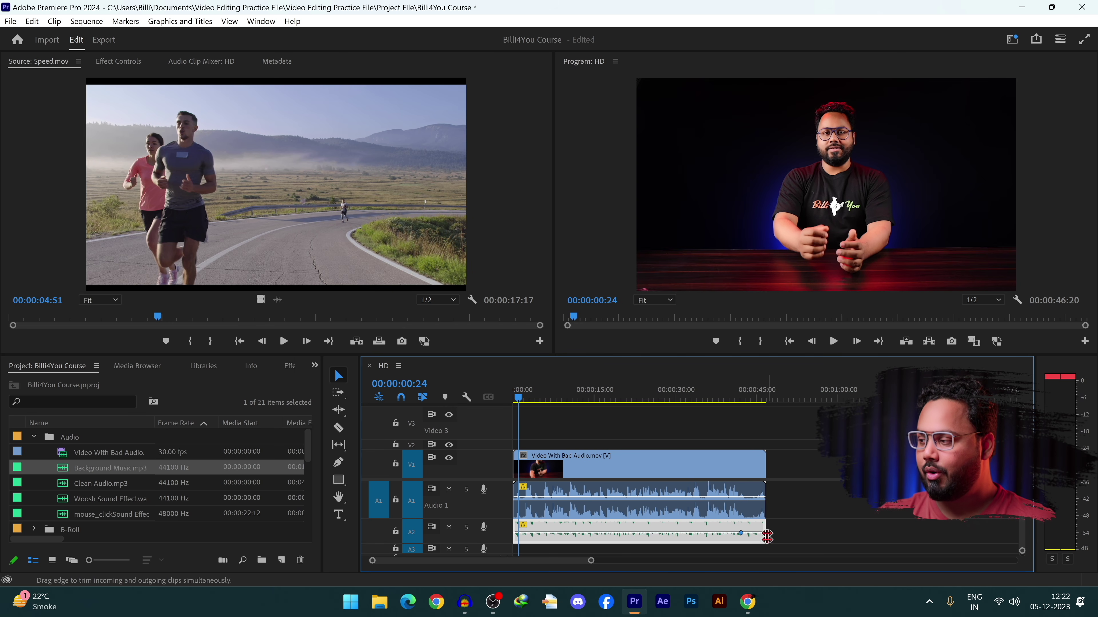
mouse_move(765, 535)
mouse_down()
mouse_move(764, 524)
mouse_move(763, 539)
mouse_up()
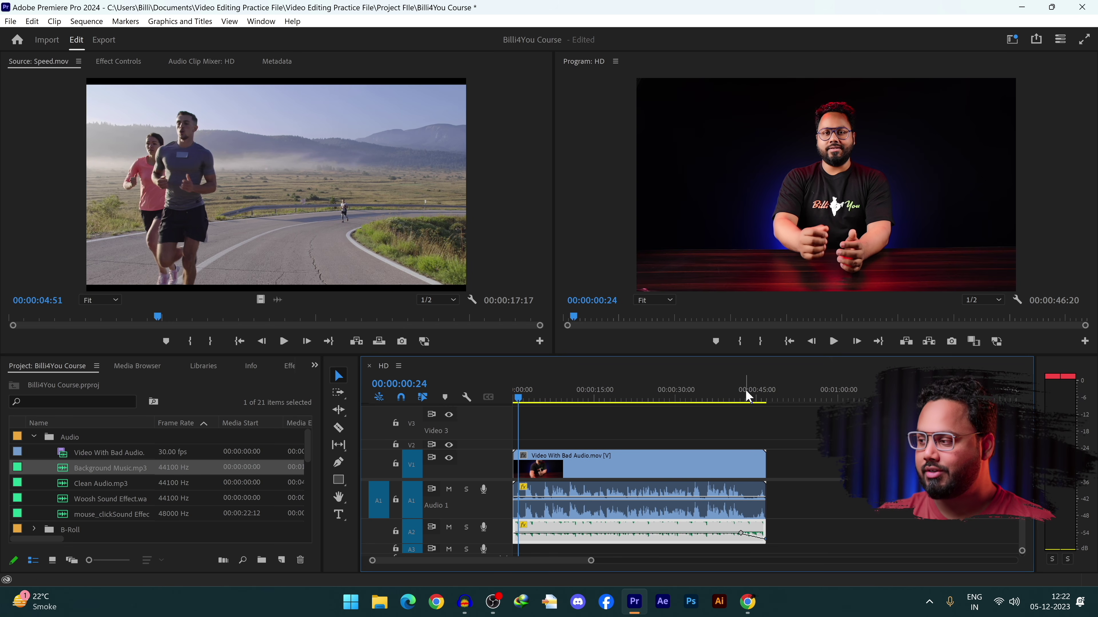
drag(745, 389, 729, 387)
key(space)
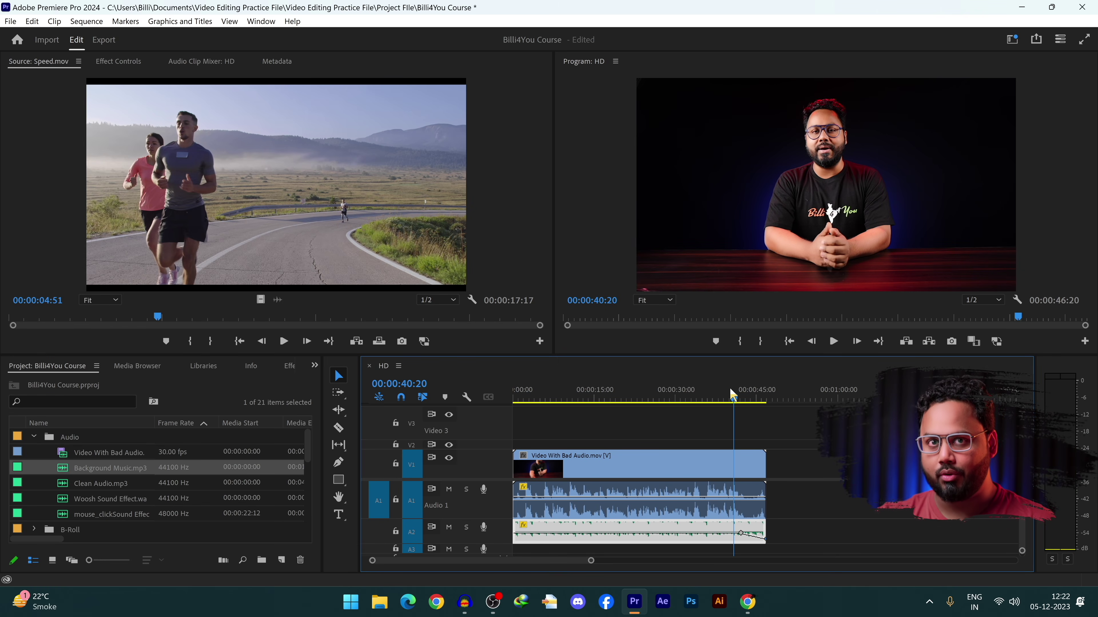
key(space)
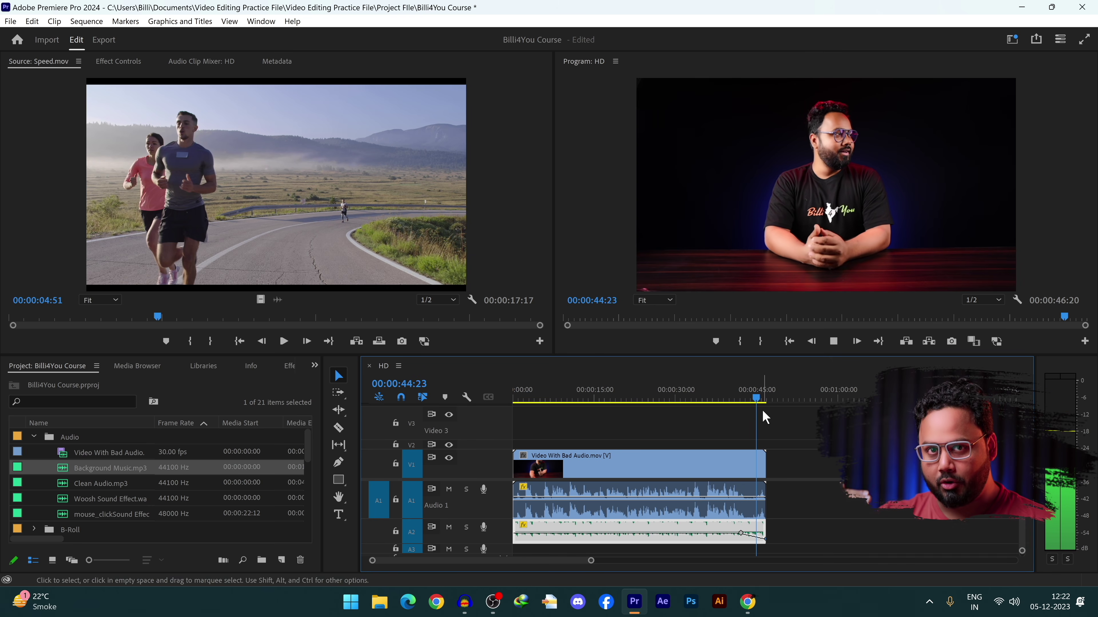
key(space)
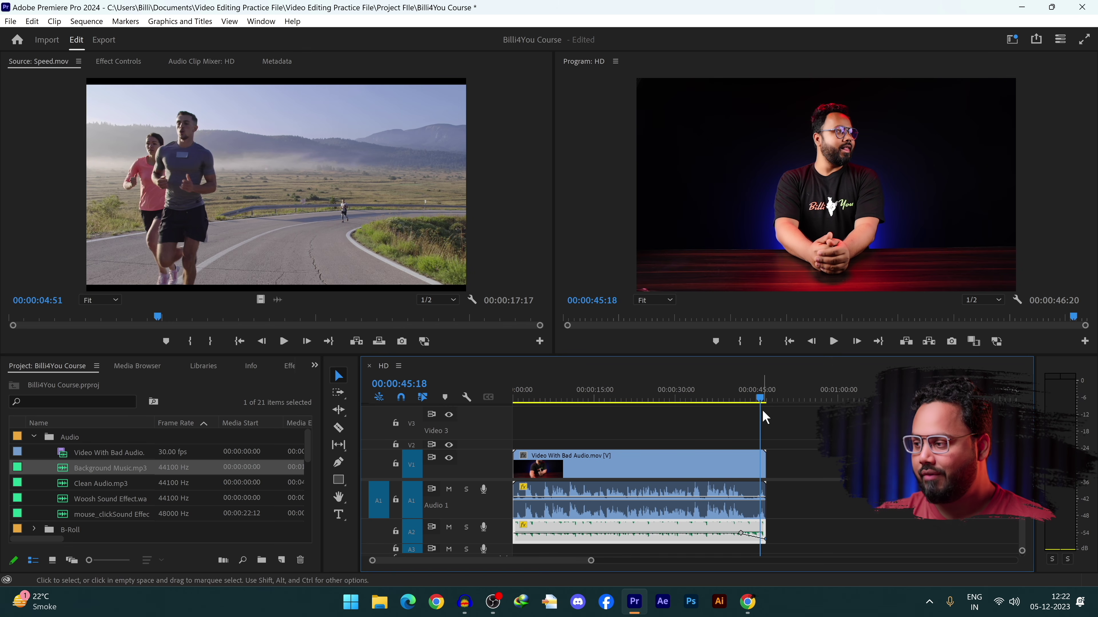
Step: Fade in the music with volume keyframes, from -999.0 dB at the start to full level near 4 seconds, and play it
ctrl+click(534, 533)
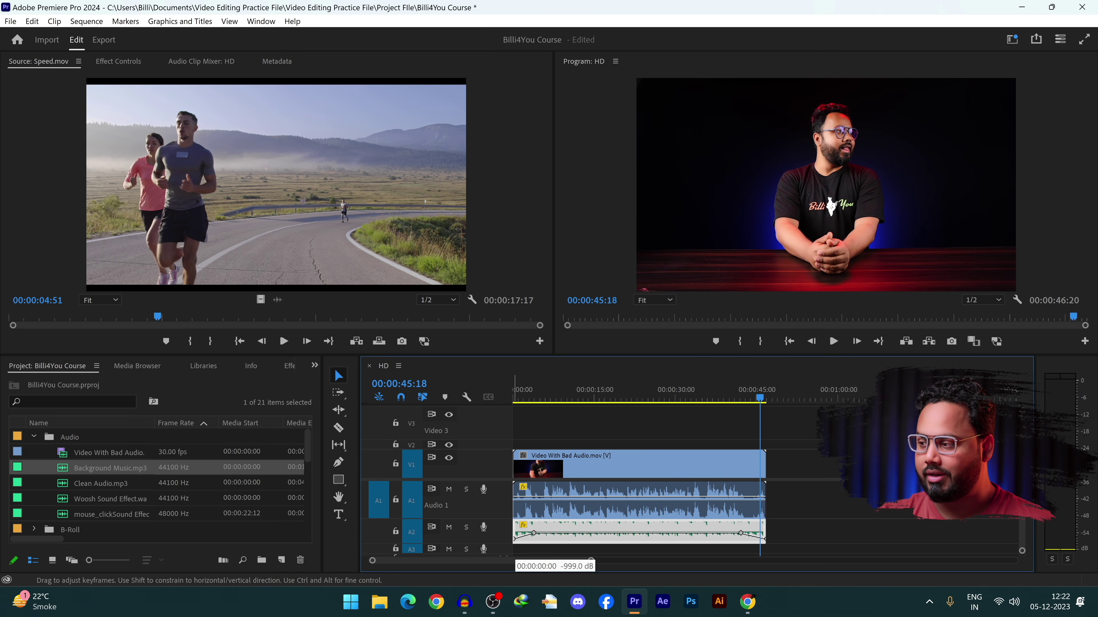
key(Home)
key(space)
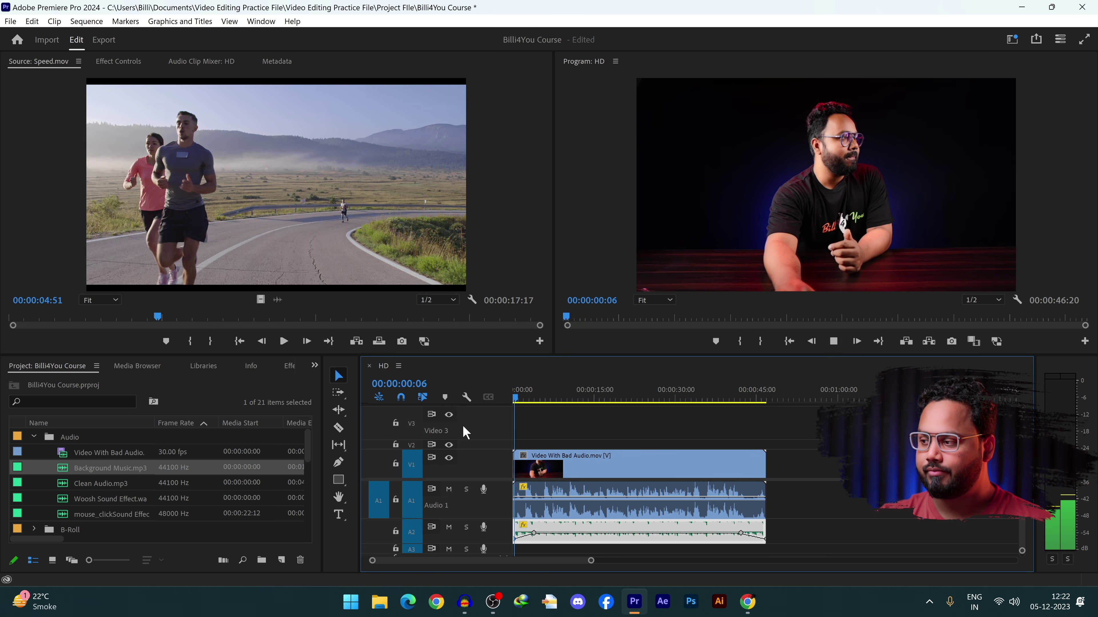
key(space)
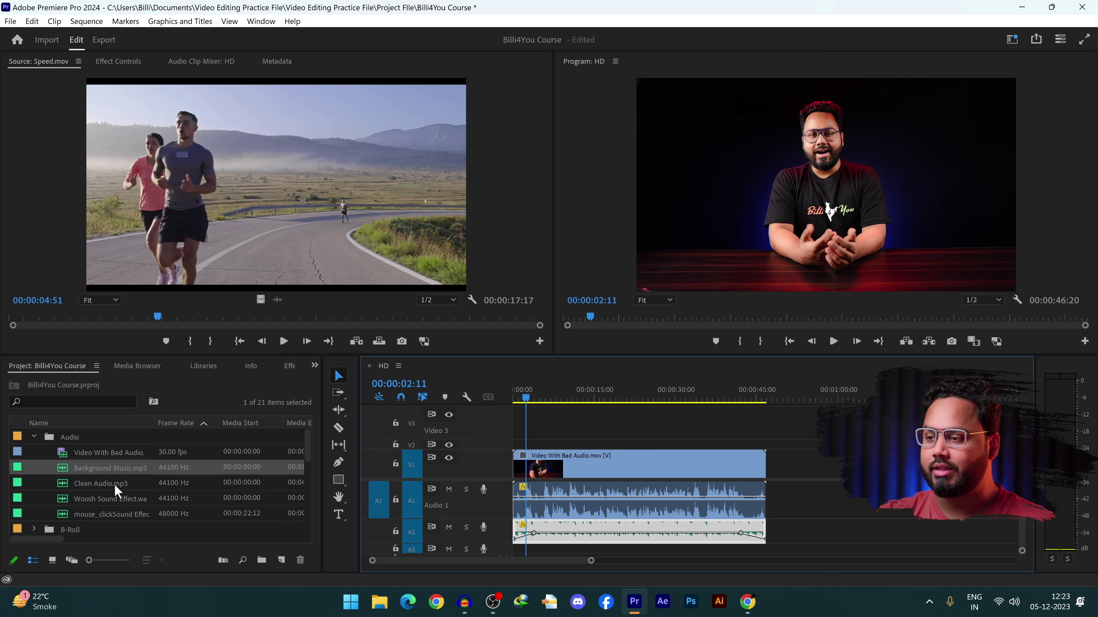
Step: Place the Woosh Sound Effect clip on track A3 at about 16 seconds and reduce the height of the audio tracks
click(135, 501)
drag(127, 504, 600, 549)
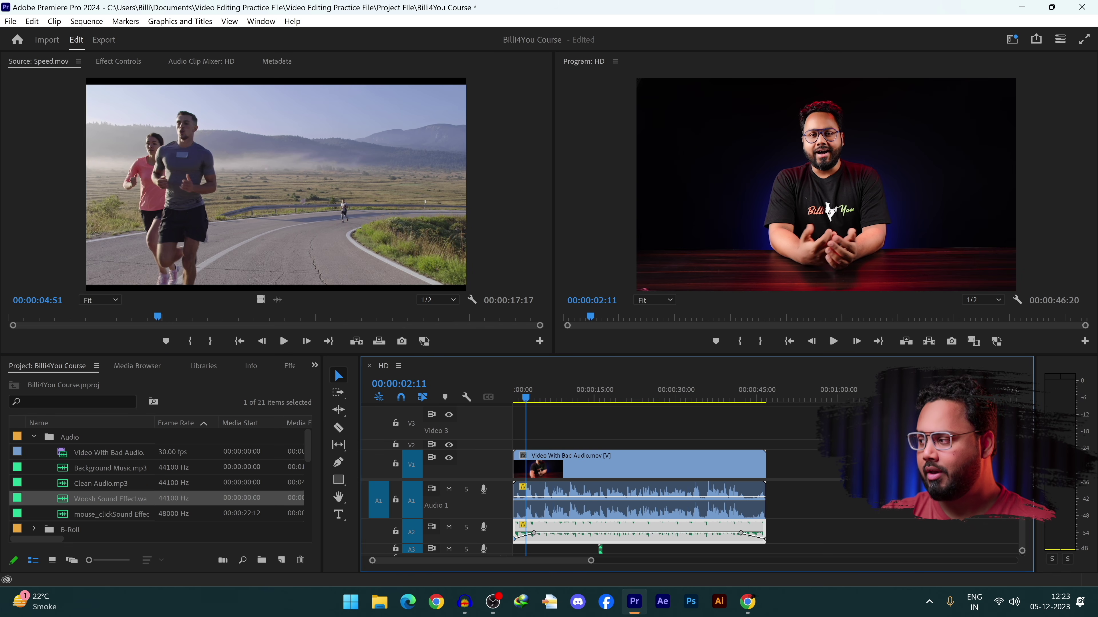
key(alt+equal)
key(alt+minus)
key(alt+minus)
key(alt+minus)
key(alt+minus)
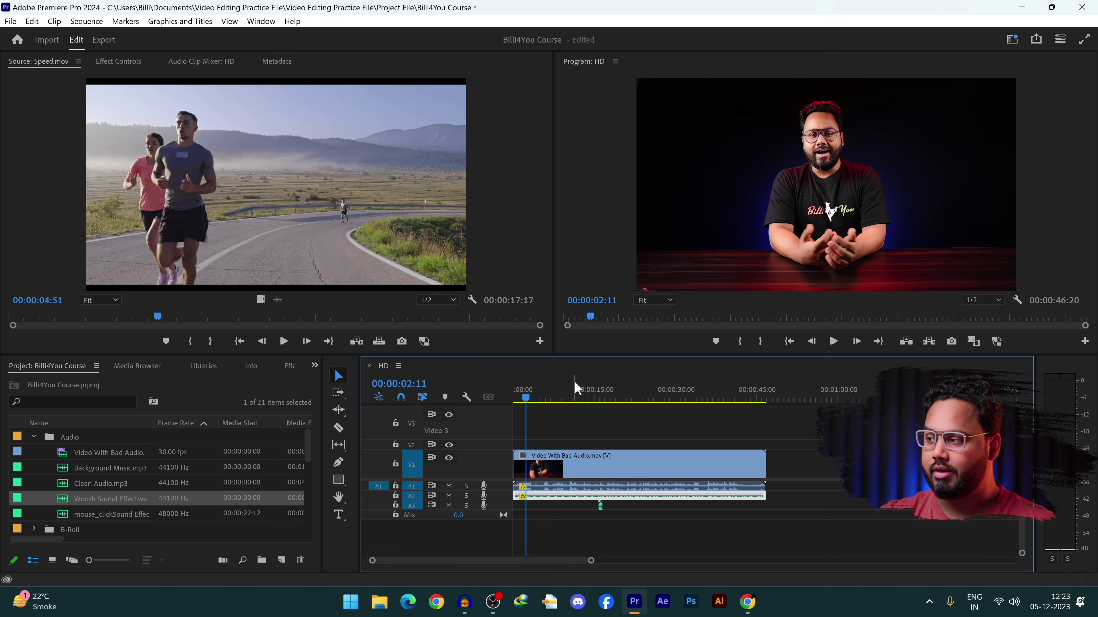
Step: Play the sequence from about 13 seconds through the whoosh sound effect on track A3
click(583, 394)
key(space)
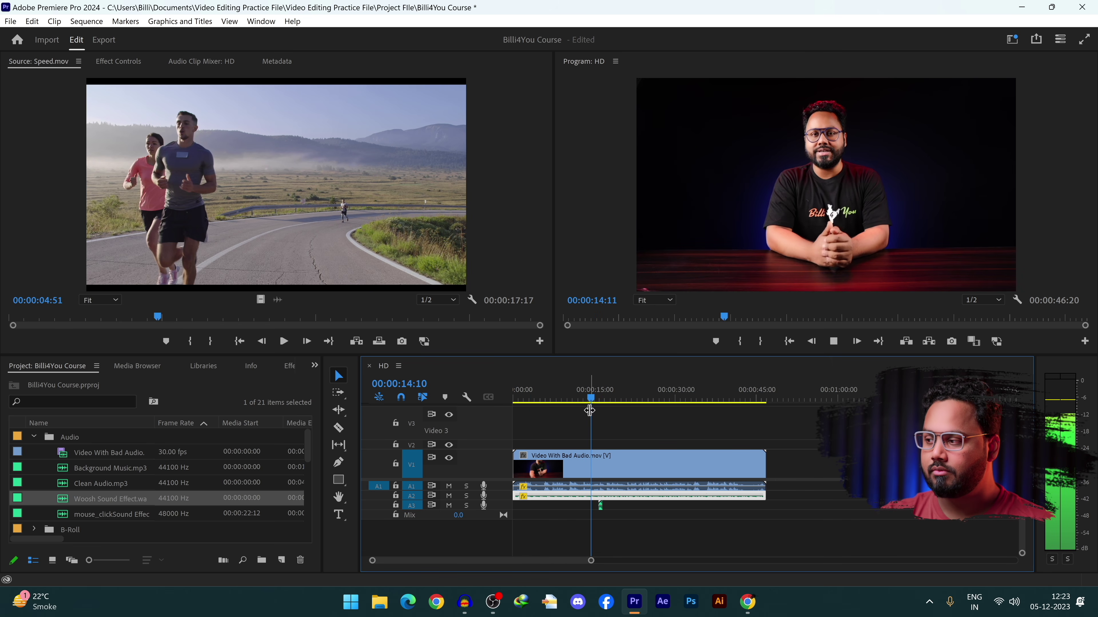
key(space)
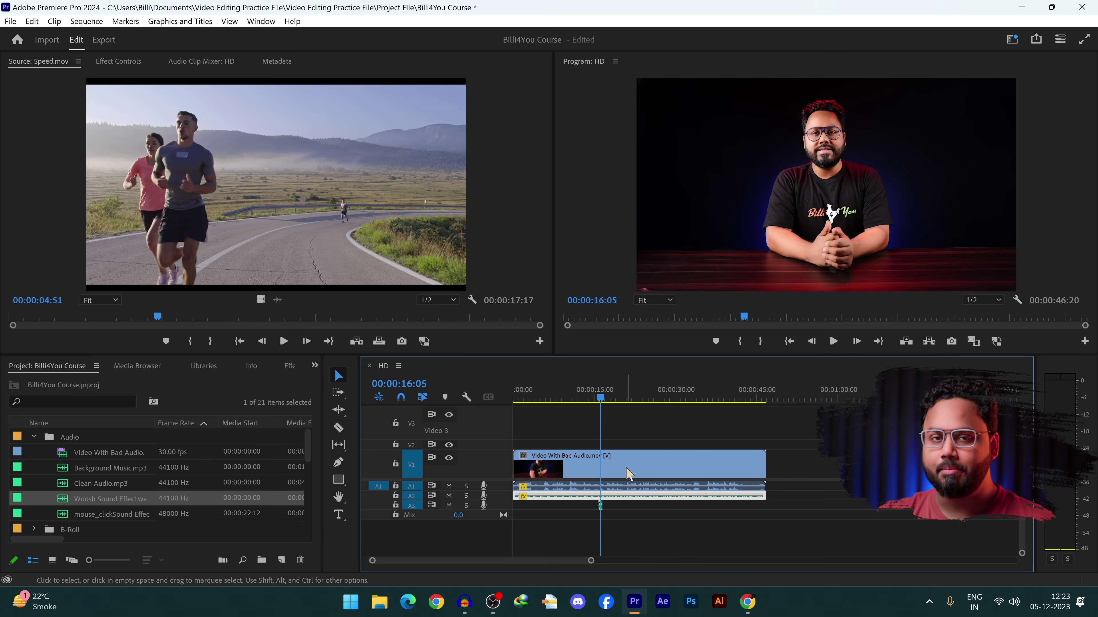
Step: Select the Video With Bad Audio.mov clip and switch to the Audio workspace
click(646, 489)
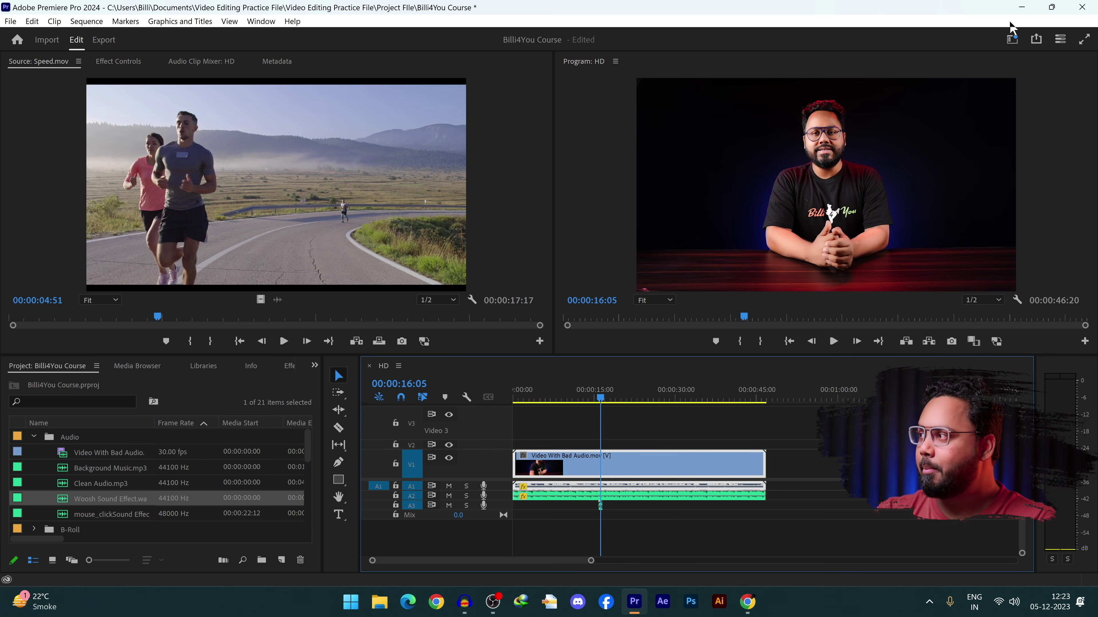
click(1012, 42)
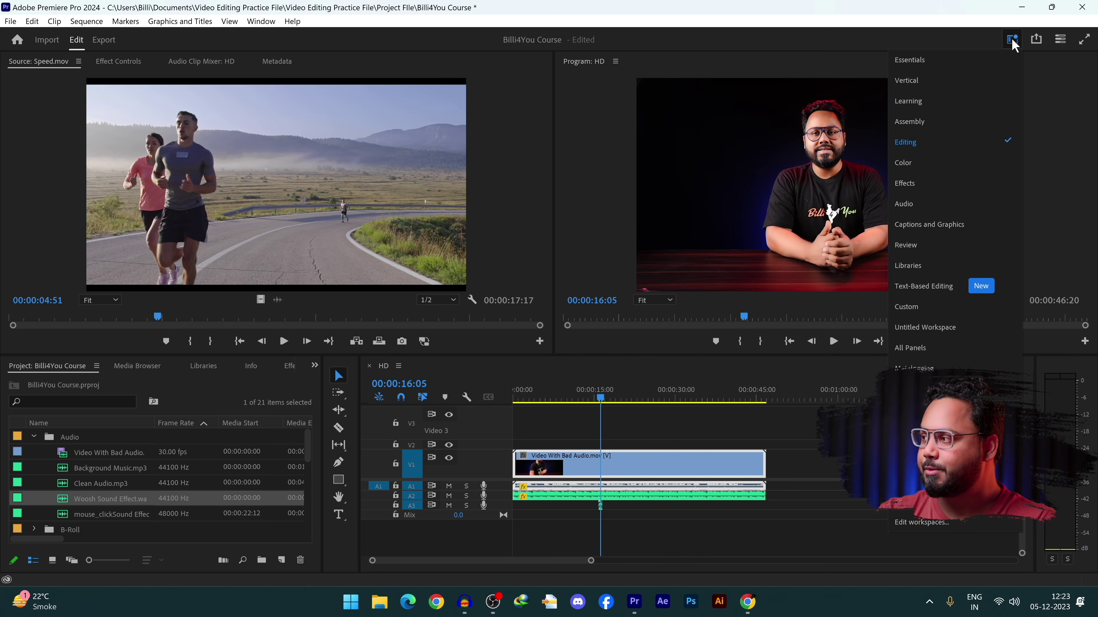
click(958, 204)
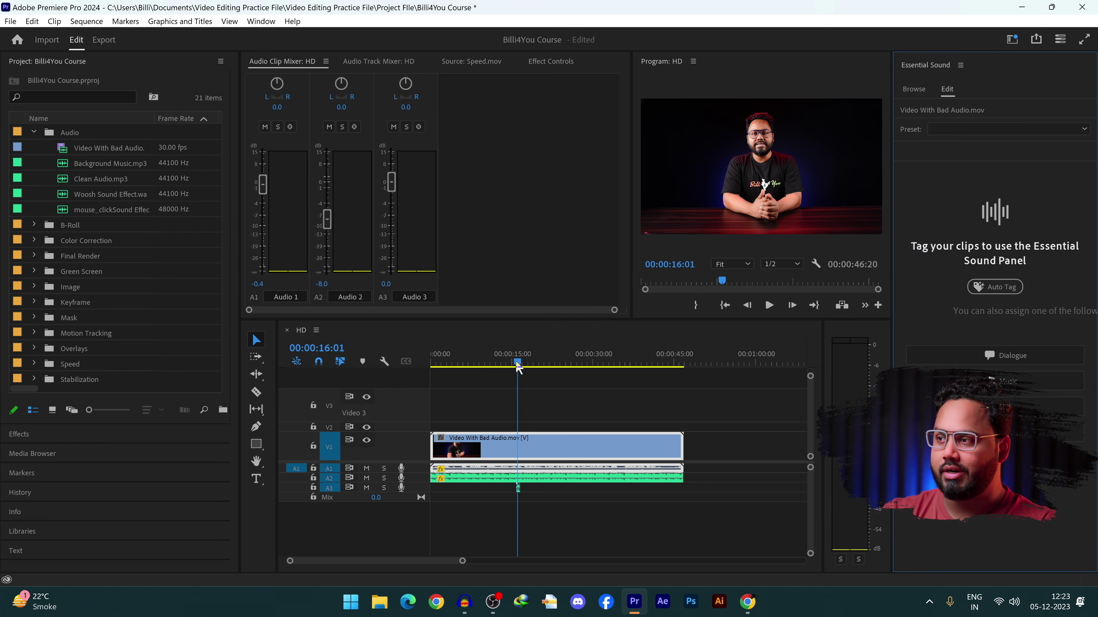
Step: Play the opening and the section around the whoosh effect, checking each track's level in the Audio Clip Mixer
drag(518, 362, 456, 365)
key(space)
key(space)
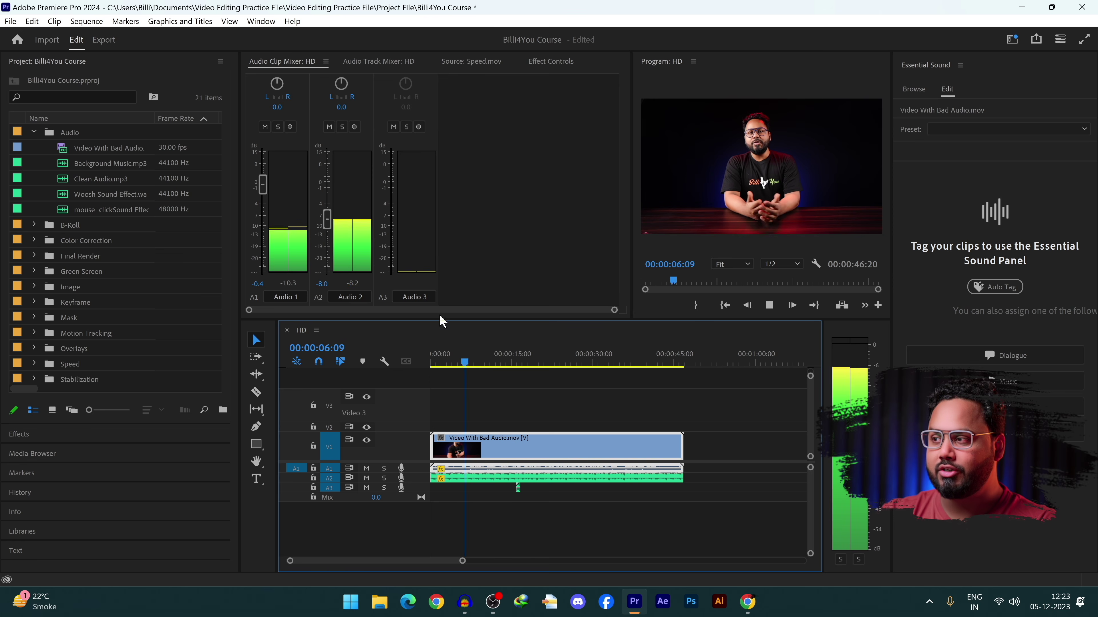
drag(518, 363, 514, 361)
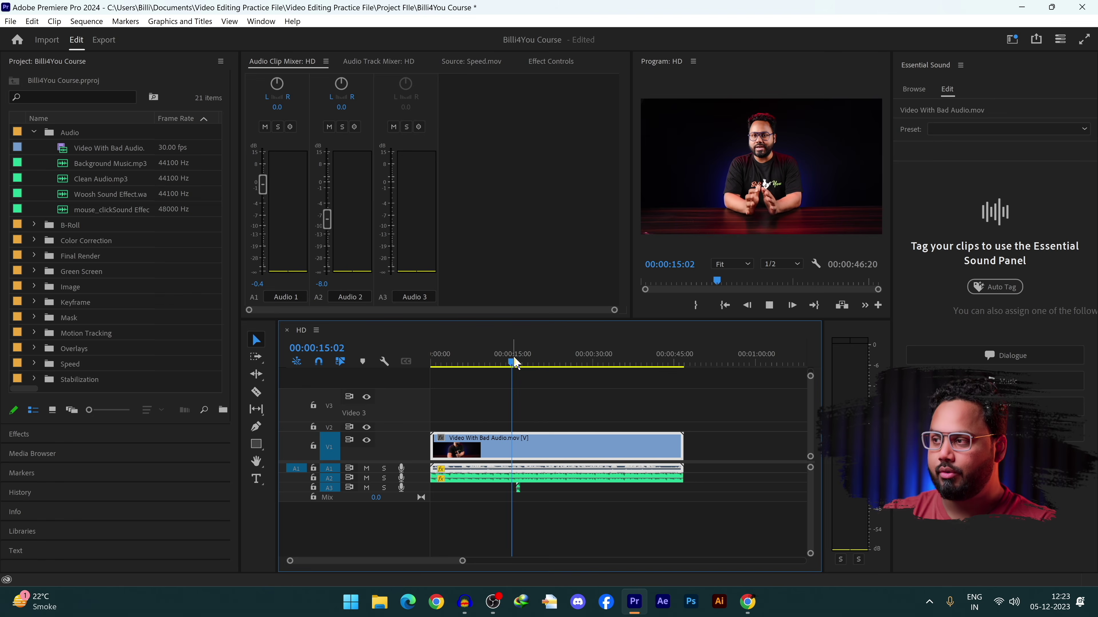
key(space)
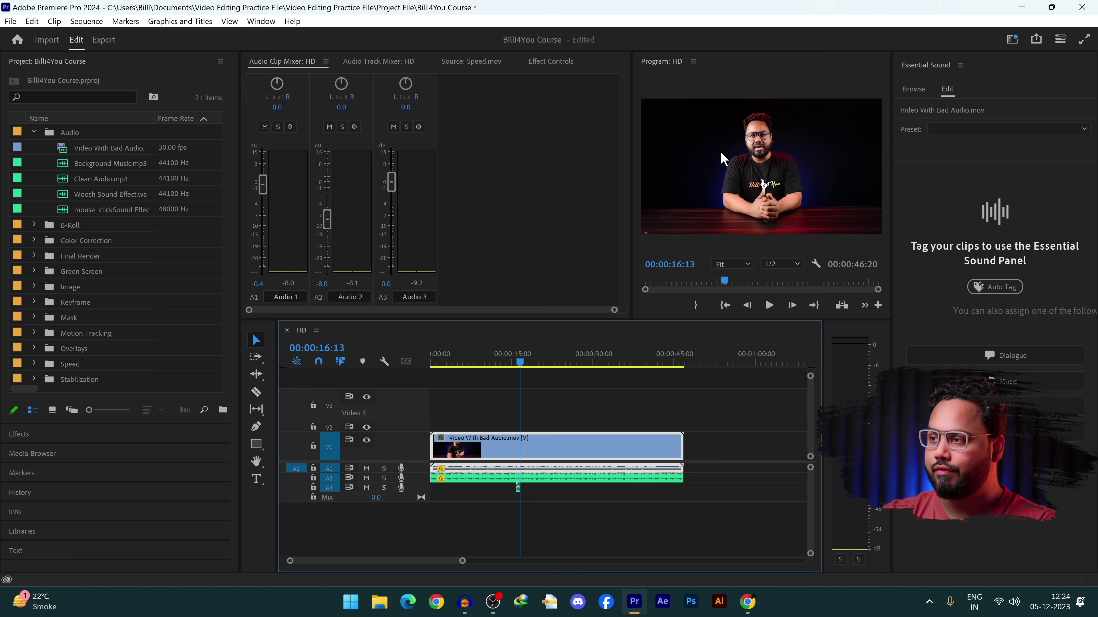
Step: Lower the Audio 2 music level to -20.4 dB in the Audio Clip Mixer, checking the balance during playback
drag(330, 223, 329, 222)
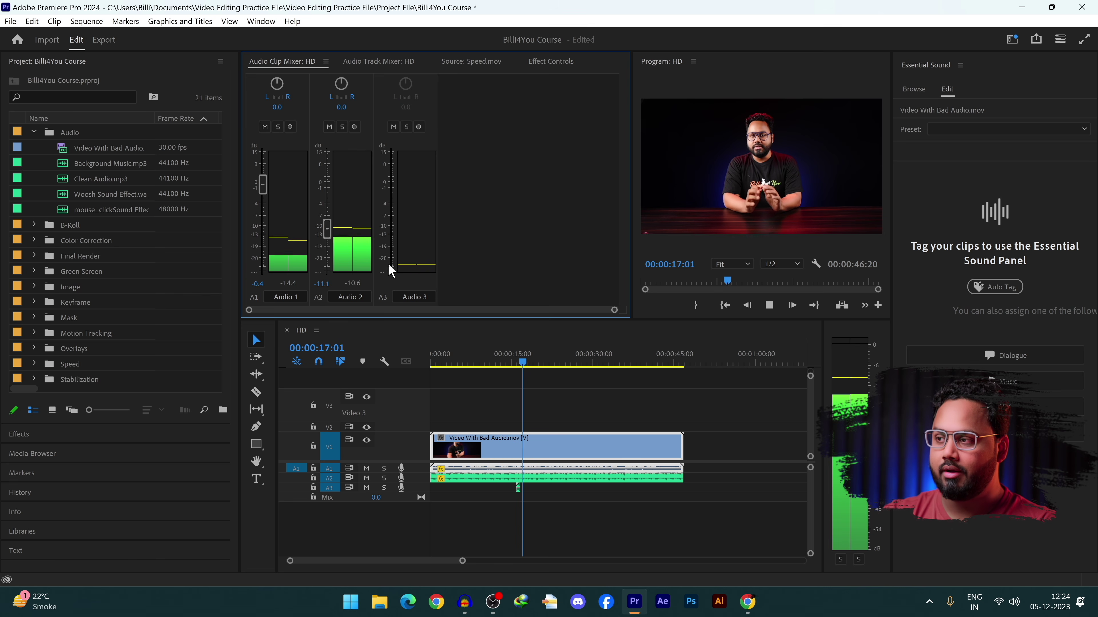
key(space)
drag(327, 245, 327, 250)
key(space)
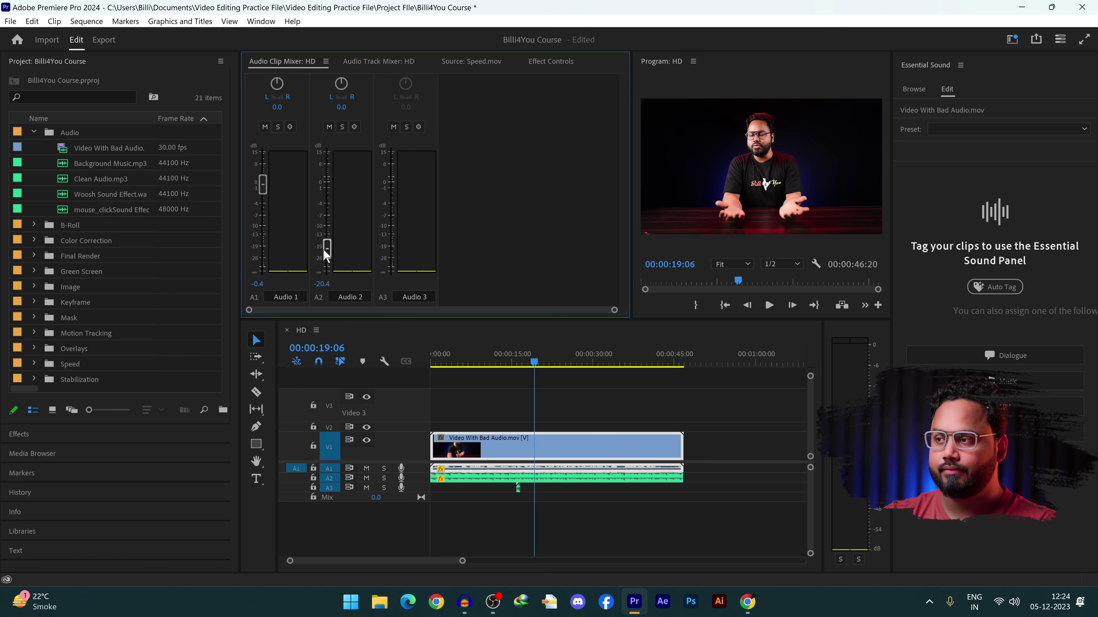
key(space)
key(space)
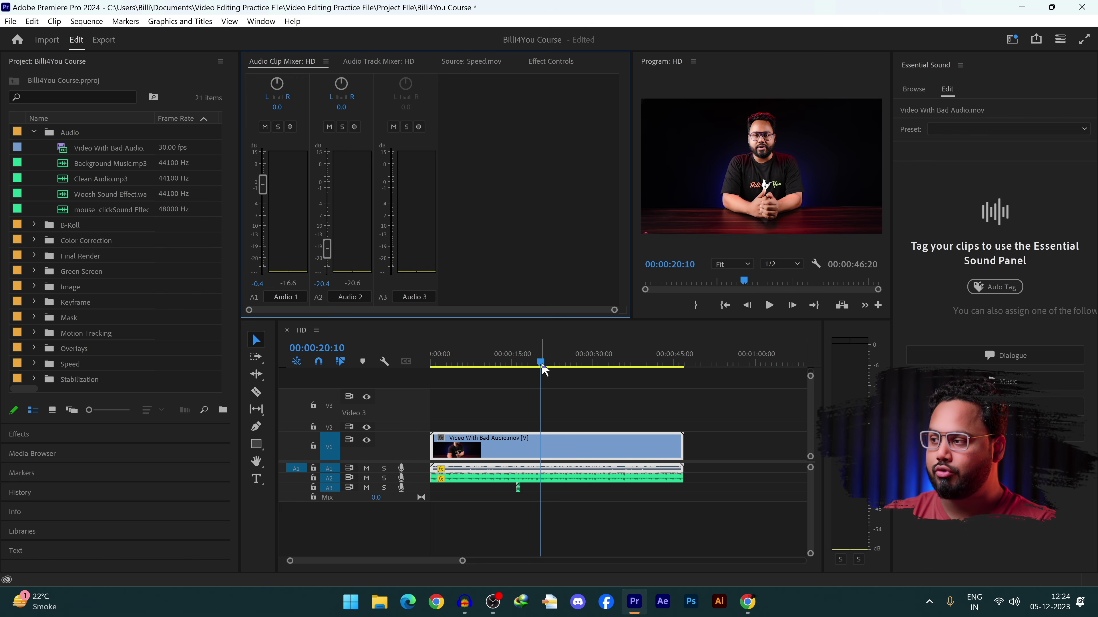
Step: Raise the whoosh sound effect's level on Audio 3 in the Audio Clip Mixer and play it back around 16 seconds
drag(543, 370, 519, 367)
drag(391, 191, 392, 144)
click(521, 367)
key(space)
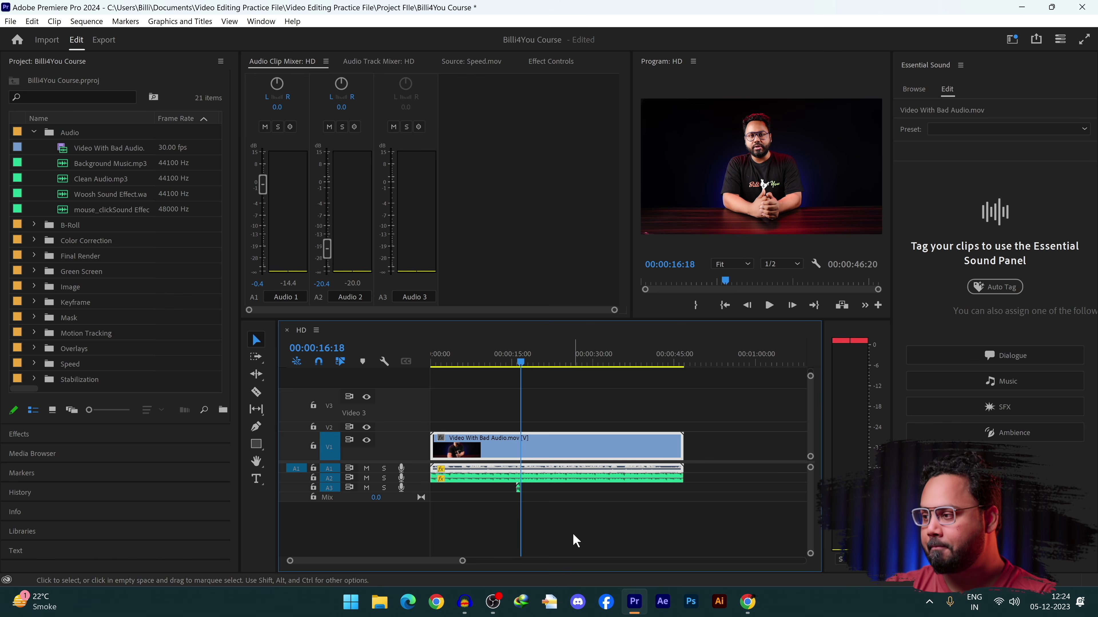
Step: Expand track A1, tag the Video With Bad Audio.mov clip as Dialogue, and enable Enhance Speech with the High Tone type
drag(422, 472, 422, 502)
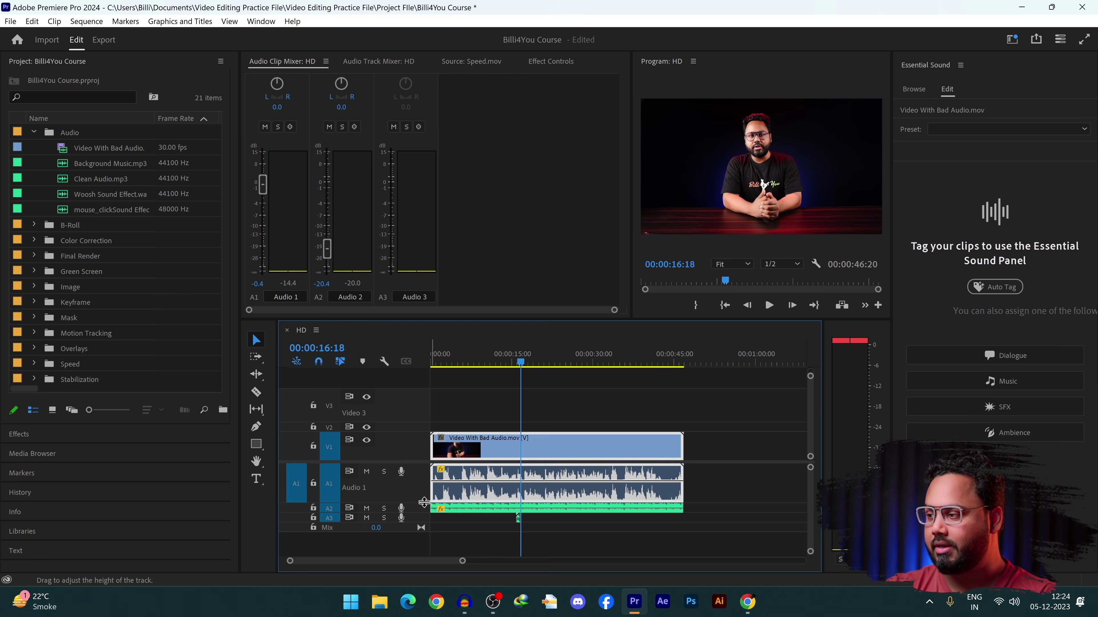
click(1006, 354)
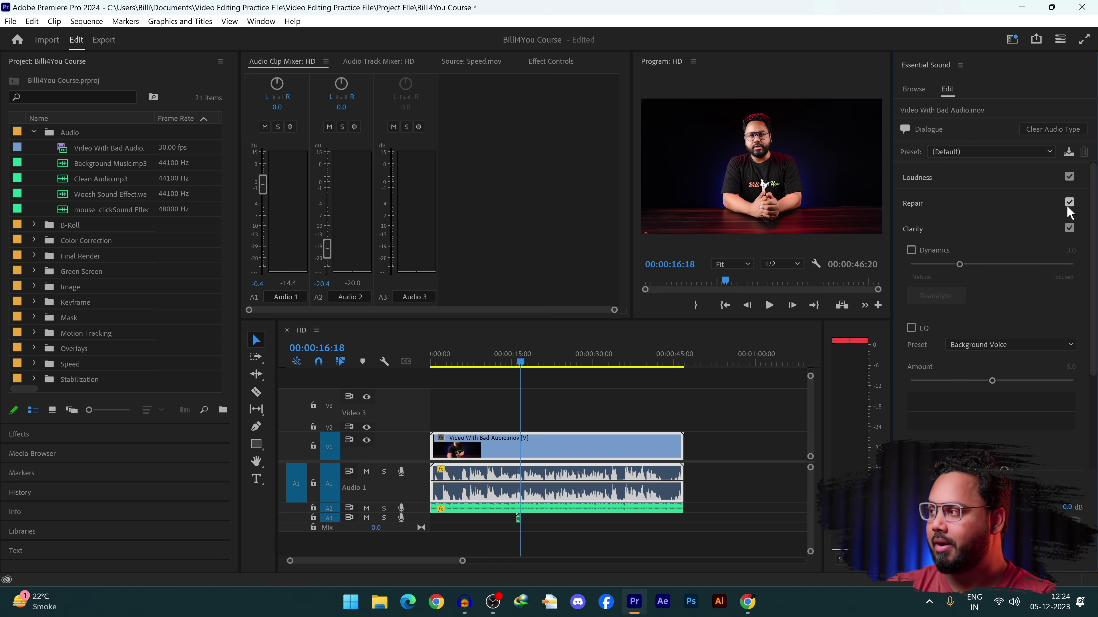
scroll(947, 351, down, 2)
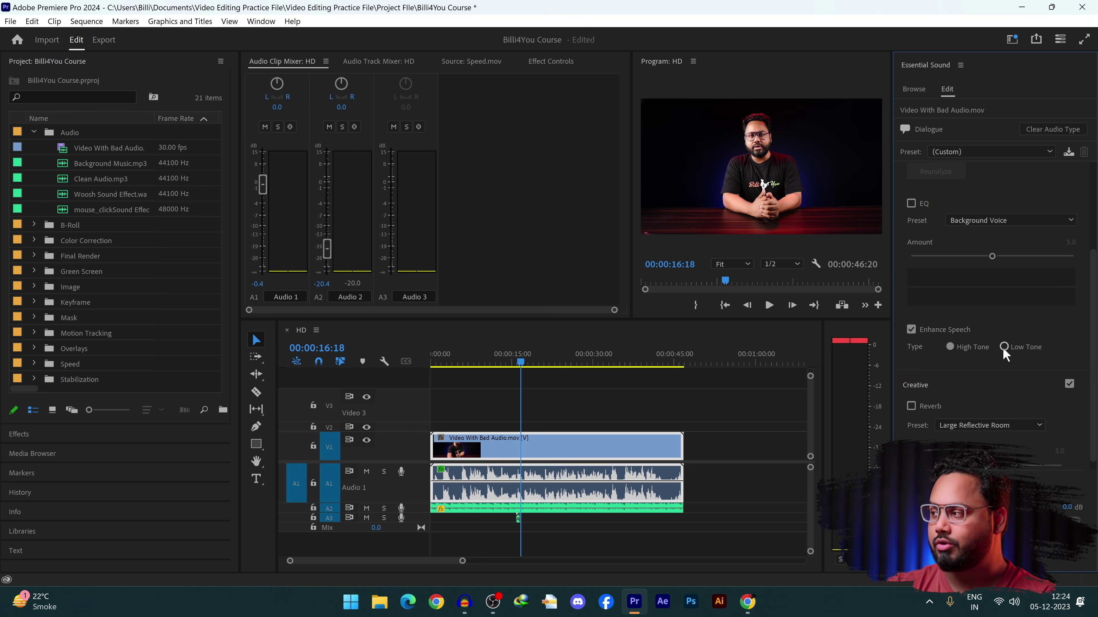
Step: Play the enhanced speech from about 16 seconds and review the Clarity settings in Essential Sound
key(space)
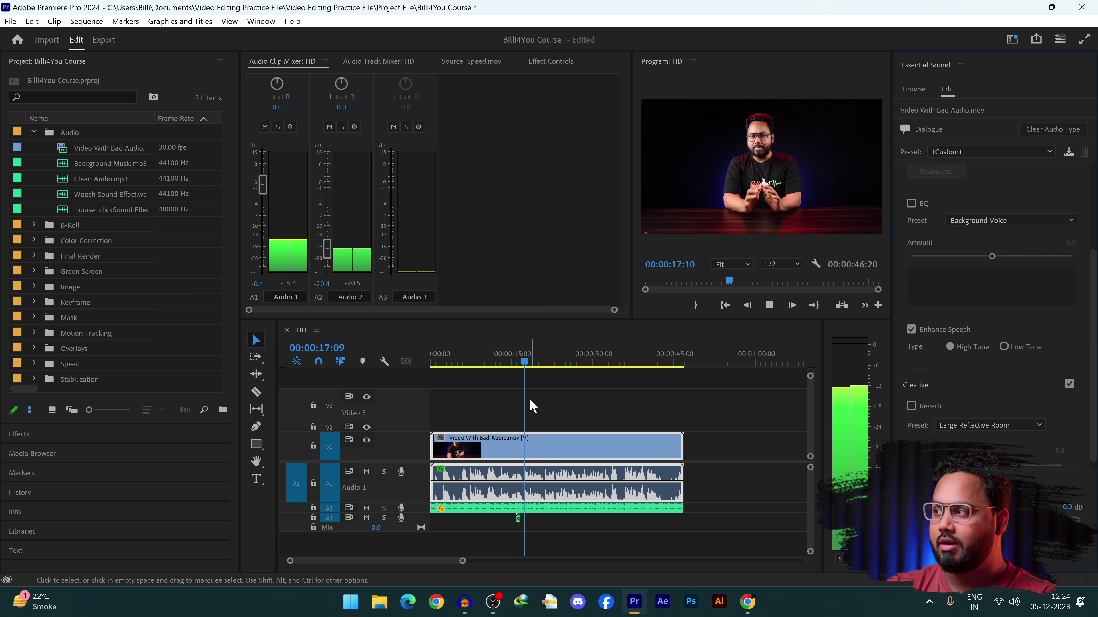
key(space)
scroll(990, 393, down, 1)
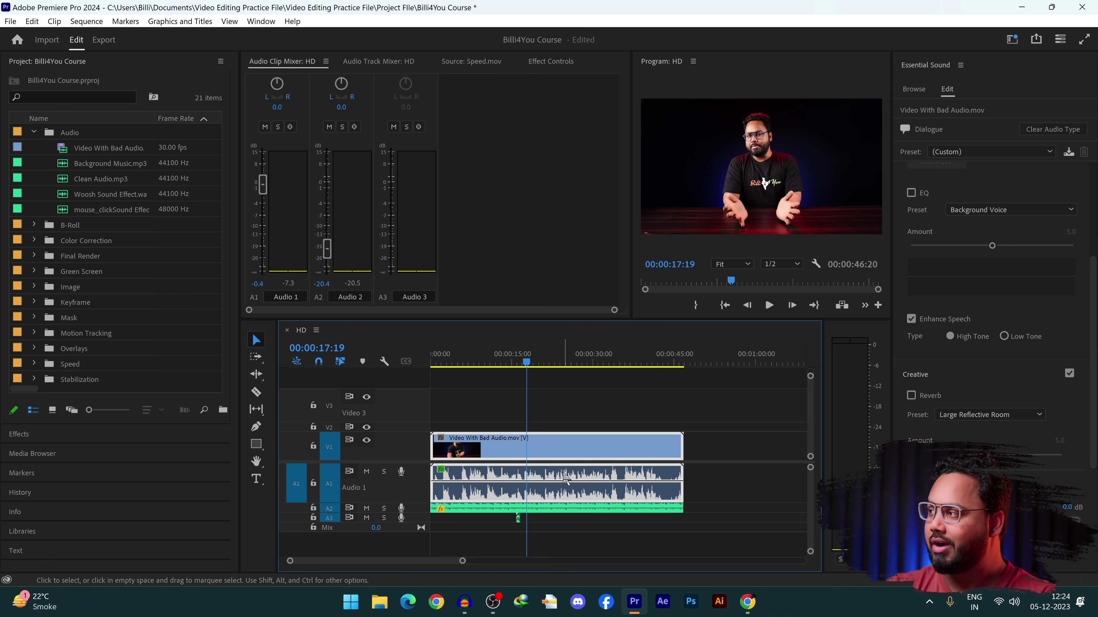
scroll(950, 238, up, 3)
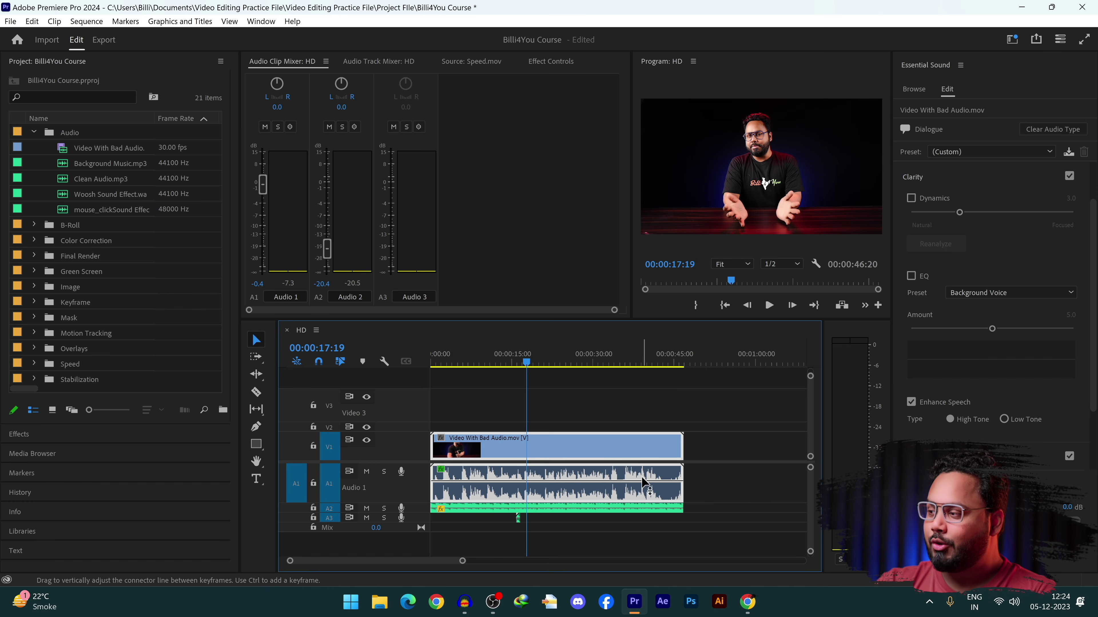
Step: Delete the music and whoosh clips from tracks A2 and A3, and switch to the Editing workspace
drag(711, 519, 420, 512)
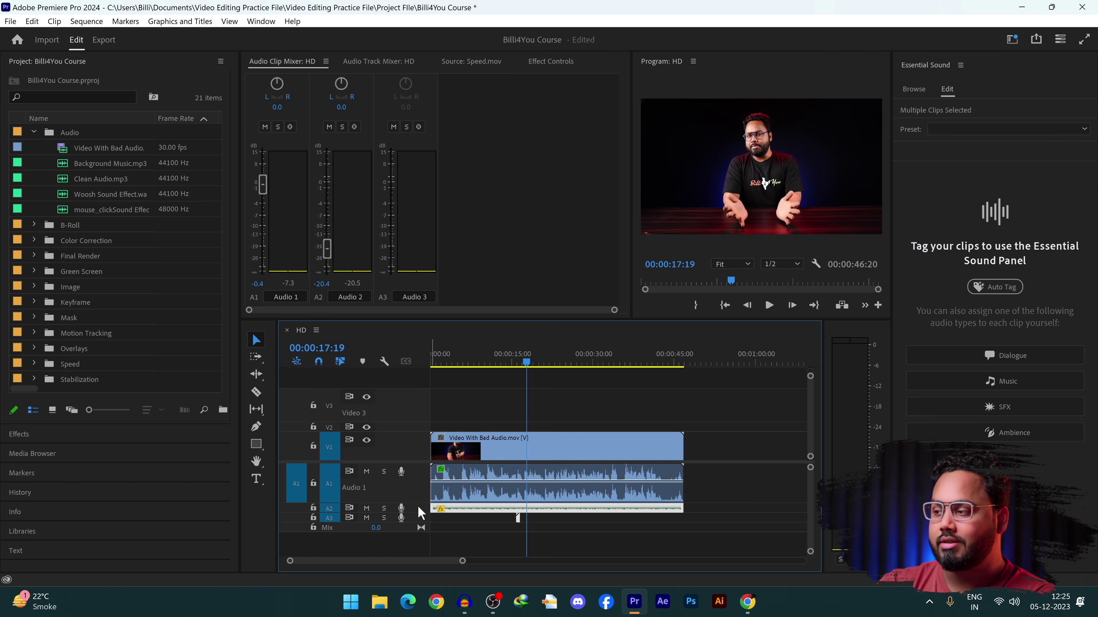
key(Delete)
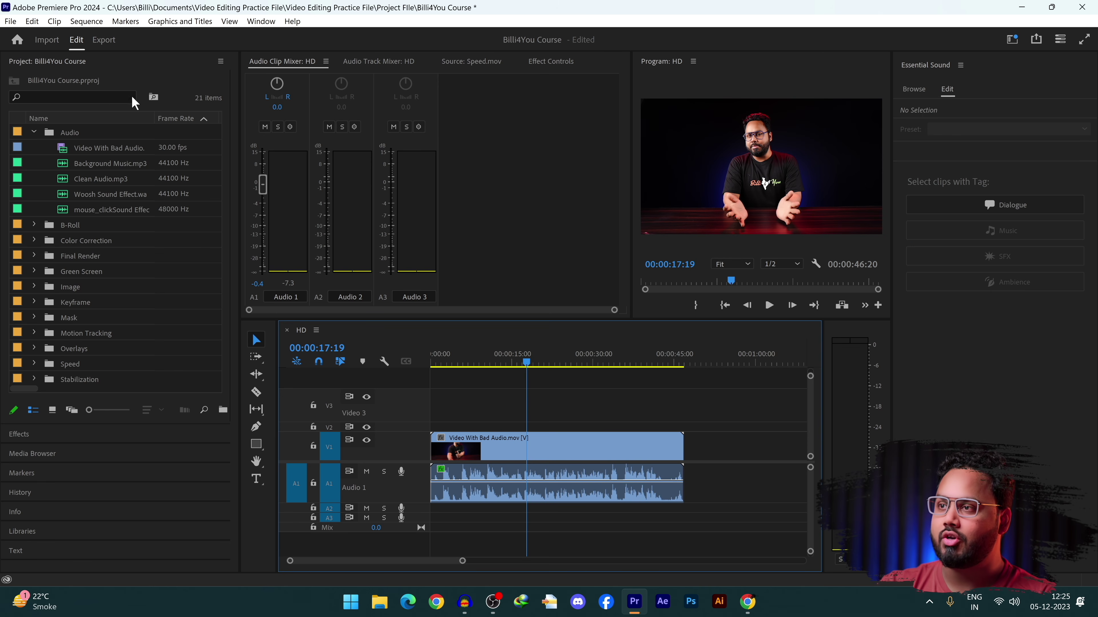
click(1012, 38)
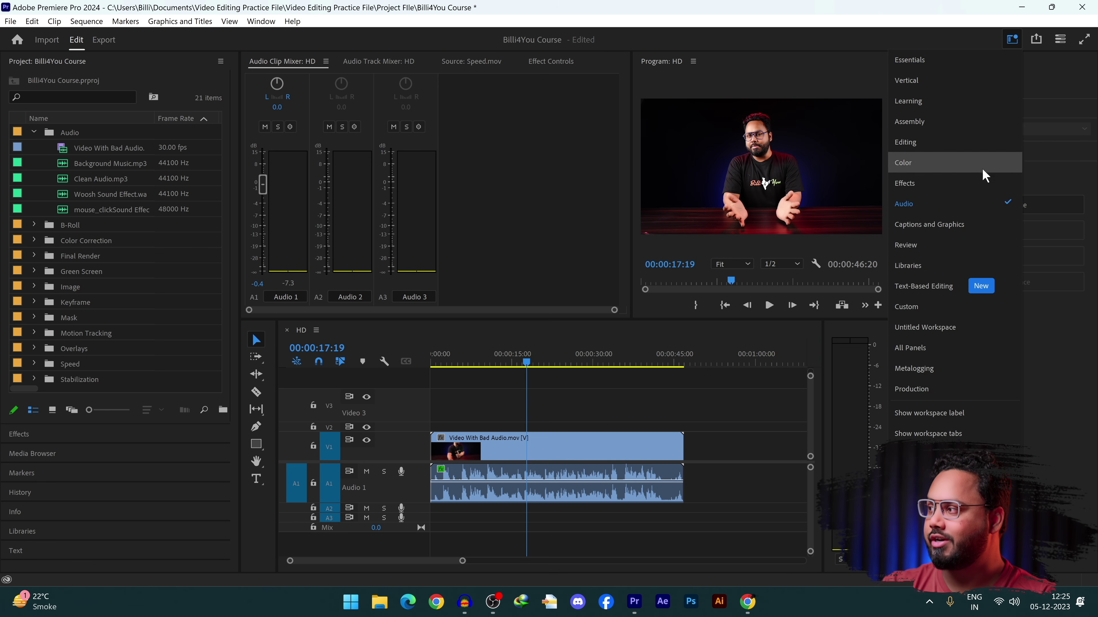
click(964, 145)
Step: Place Clean Audio.mp3 on track A1 after the video clip and play it from about 1 minute 14 seconds
click(115, 484)
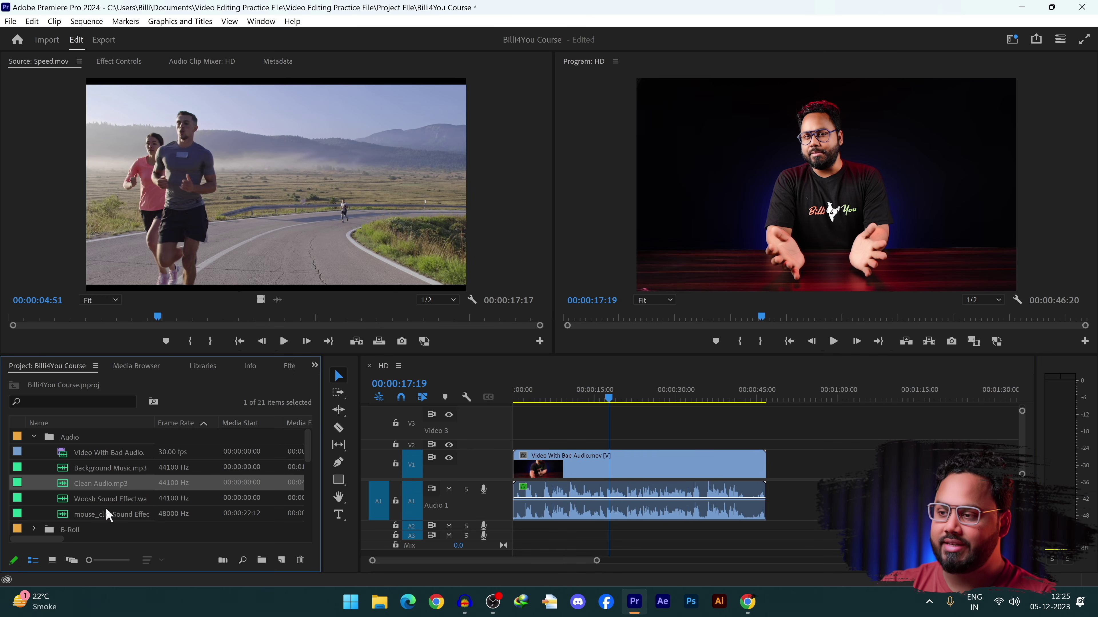
drag(130, 492, 786, 501)
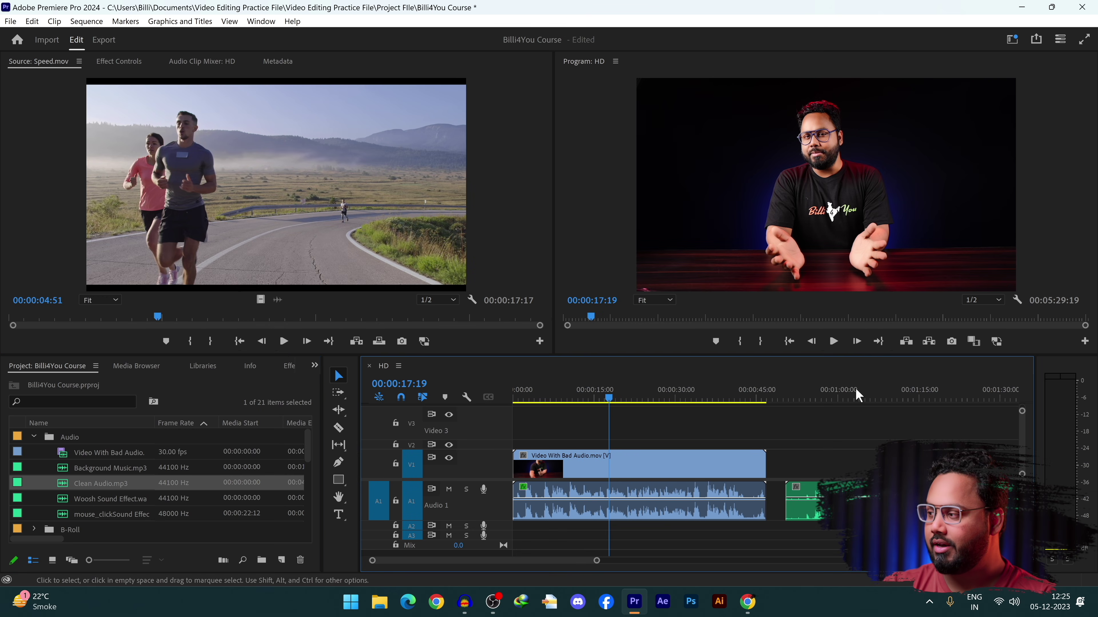
click(909, 389)
key(space)
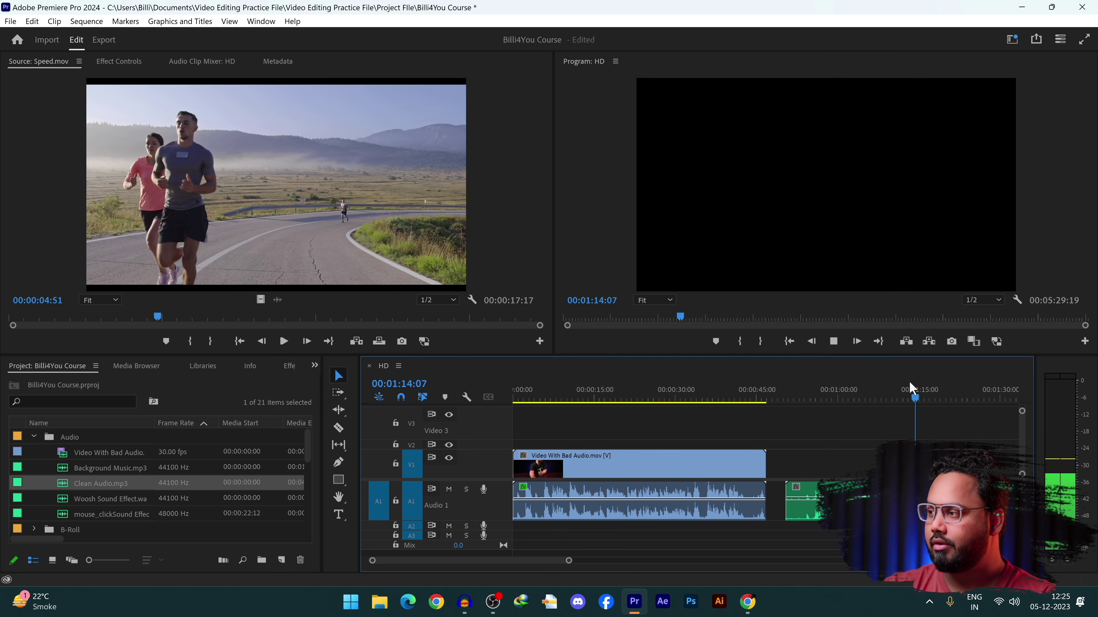
key(space)
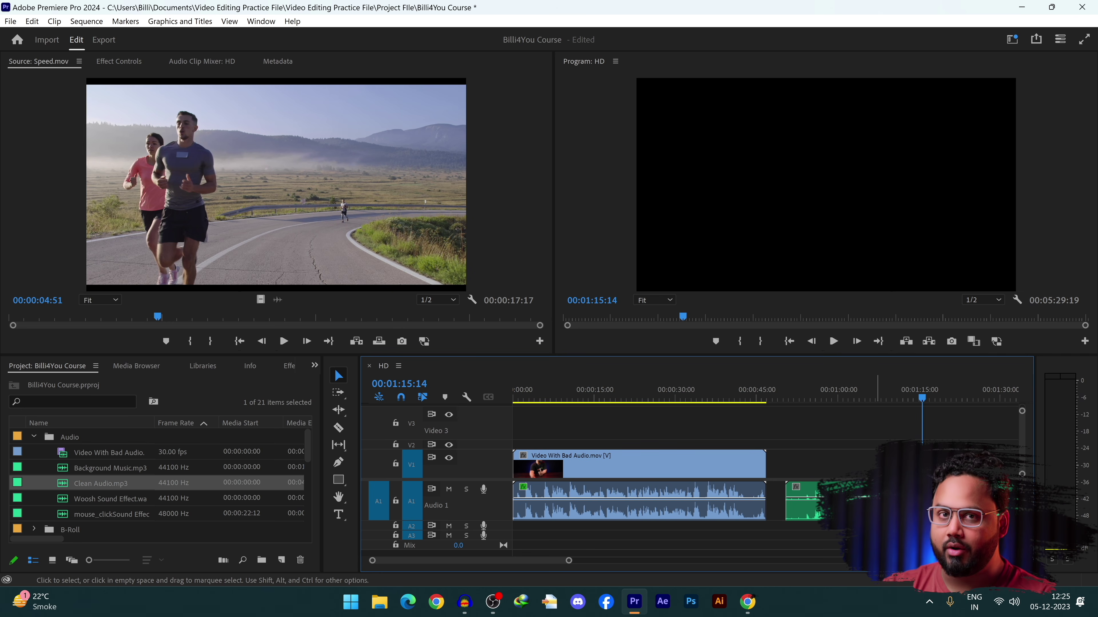
Step: Move the Clean Audio clip to the start of track A2 and enlarge that track to compare both waveforms
drag(804, 501, 531, 527)
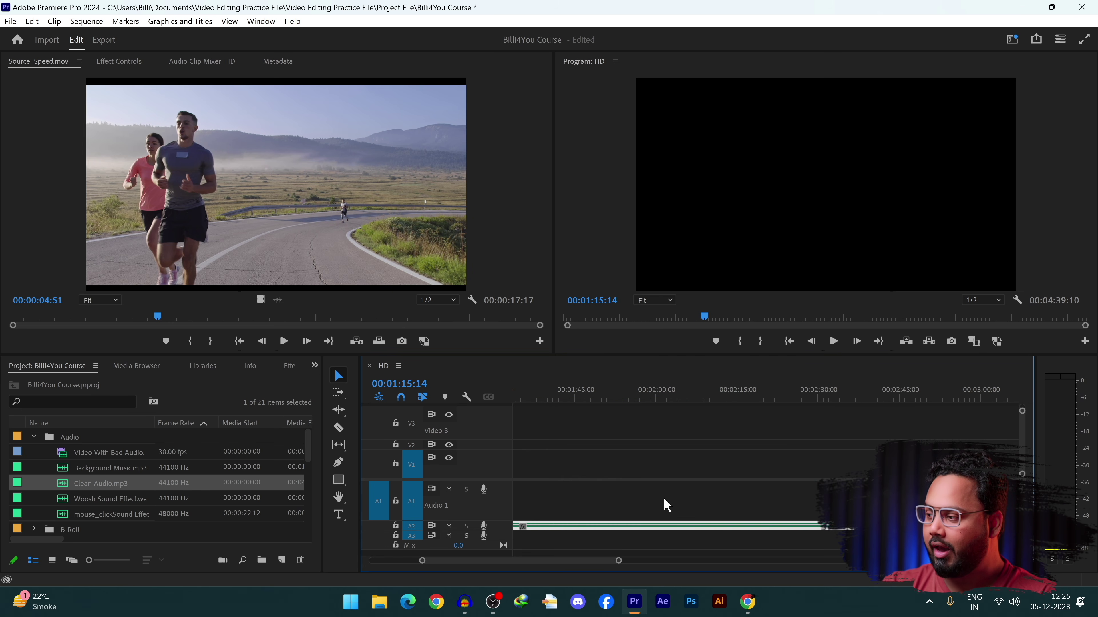
drag(590, 426, 689, 560)
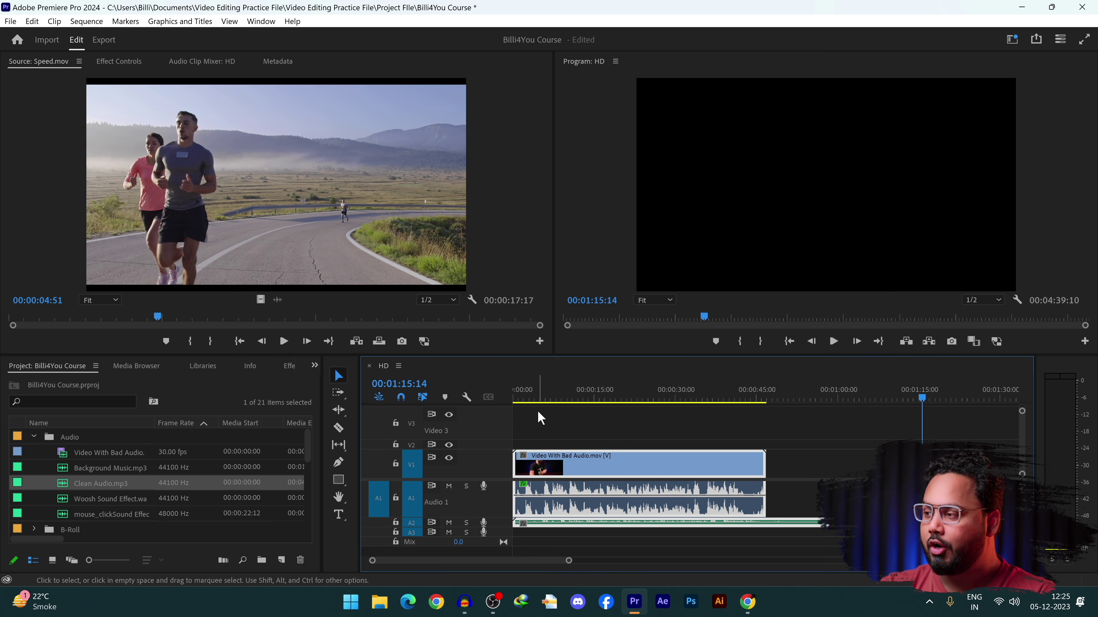
click(557, 392)
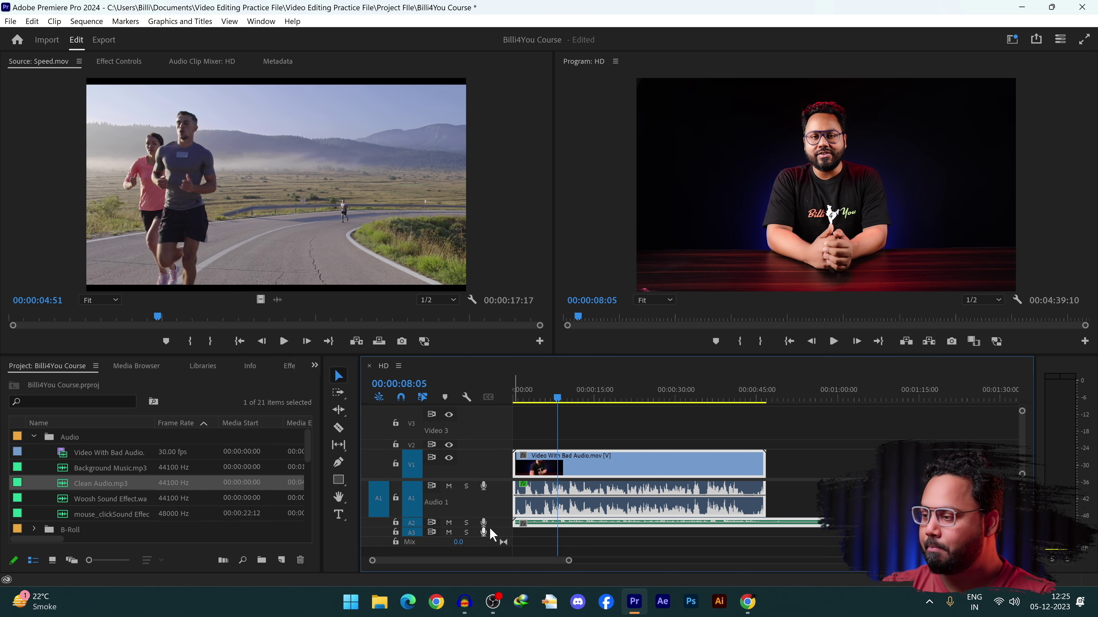
drag(489, 527, 499, 546)
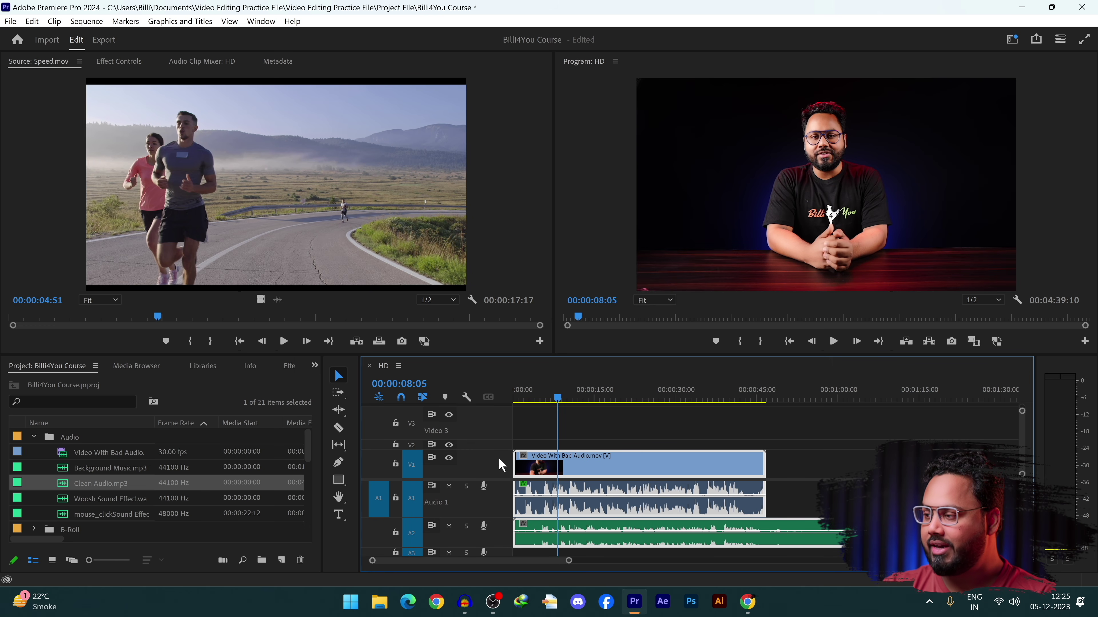
scroll(518, 497, down, 2)
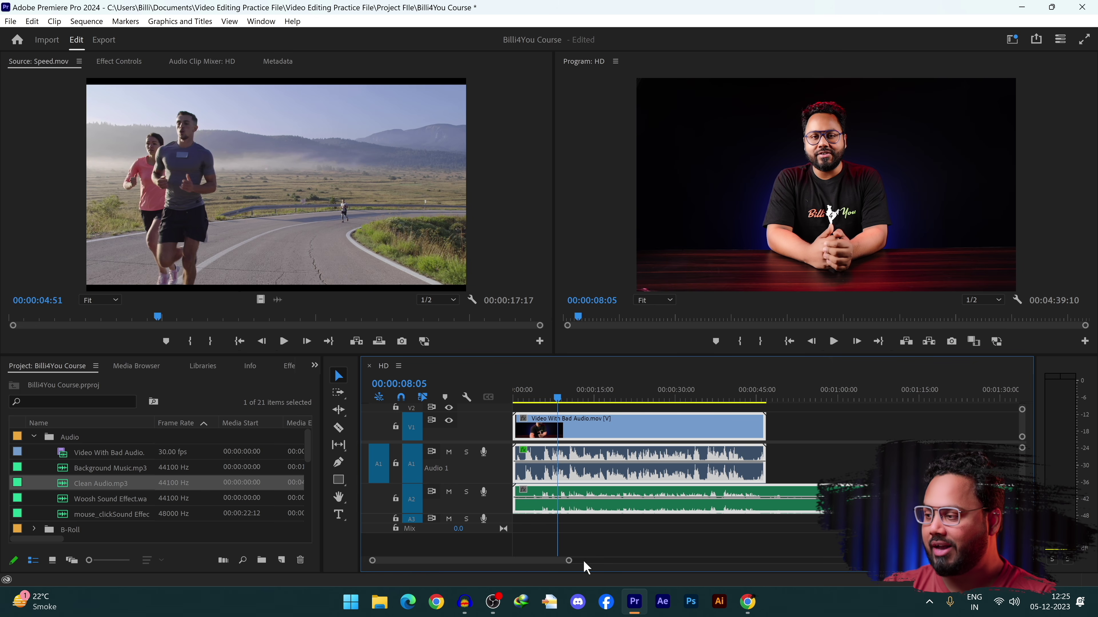
drag(569, 561, 536, 565)
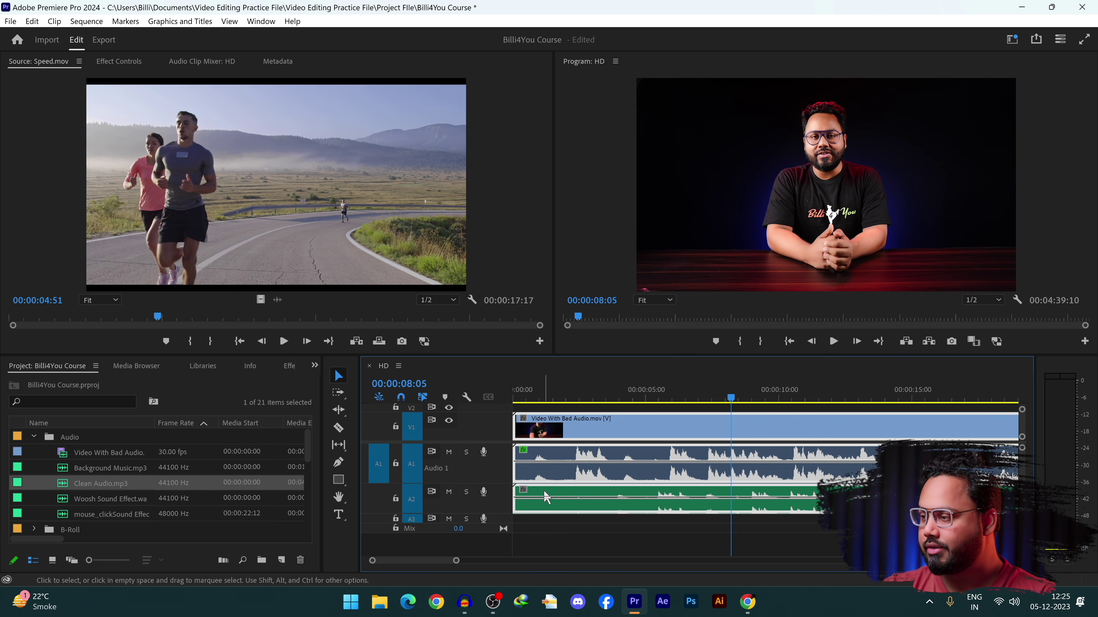
Step: Try to line up the clean audio by hand by trimming its opening on track A2, with the track made taller
drag(521, 504, 750, 503)
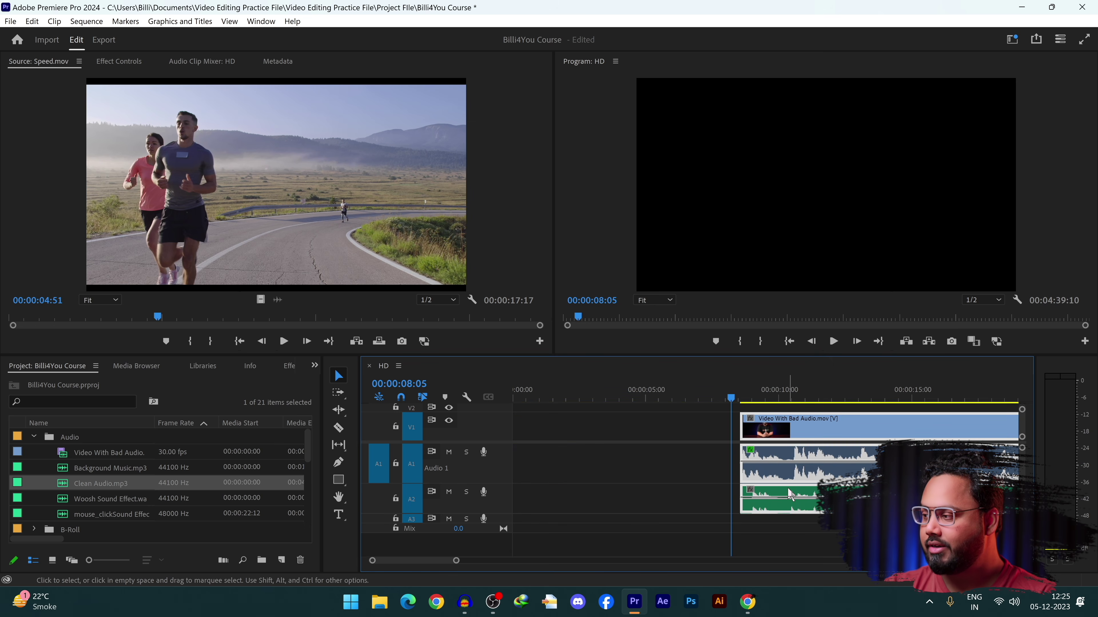
key(ctrl+z)
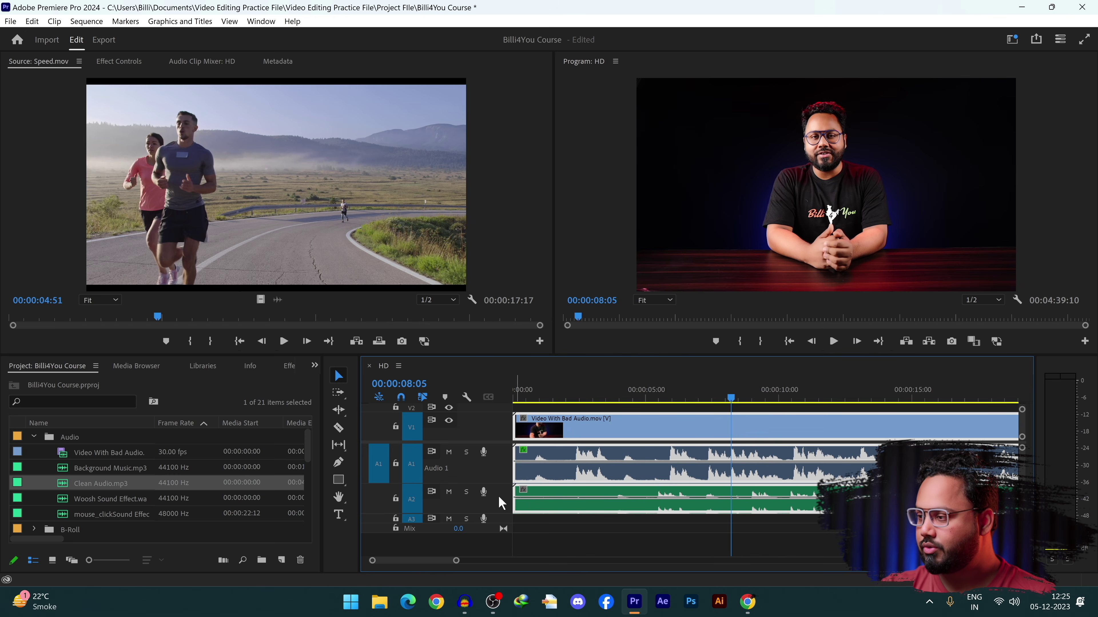
mouse_move(515, 504)
mouse_down()
mouse_move(779, 503)
mouse_move(554, 504)
mouse_up()
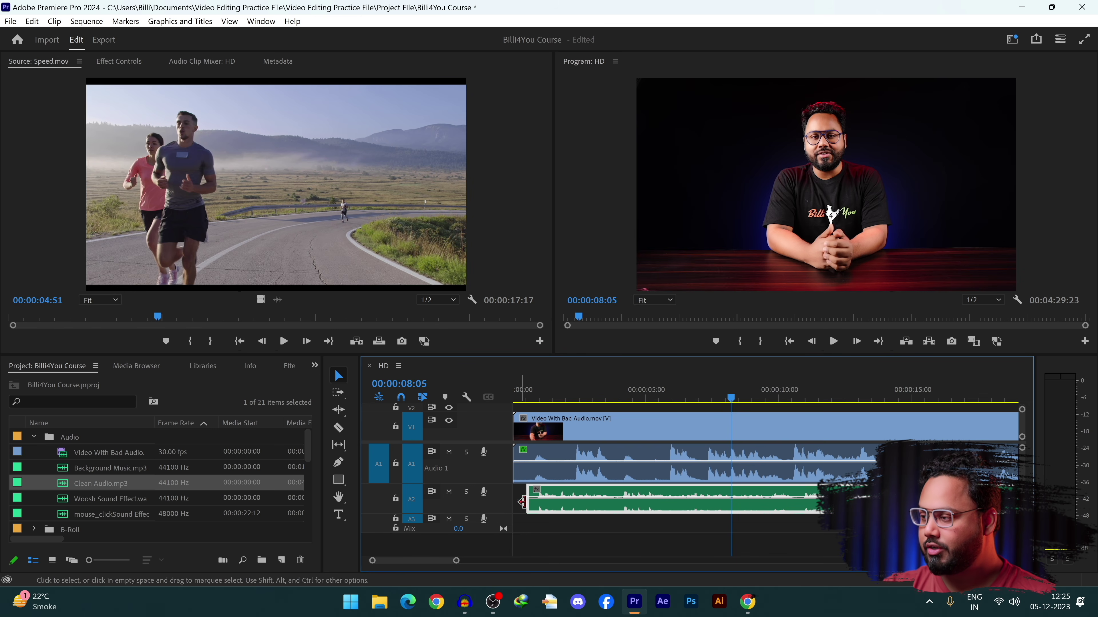
drag(498, 515, 520, 561)
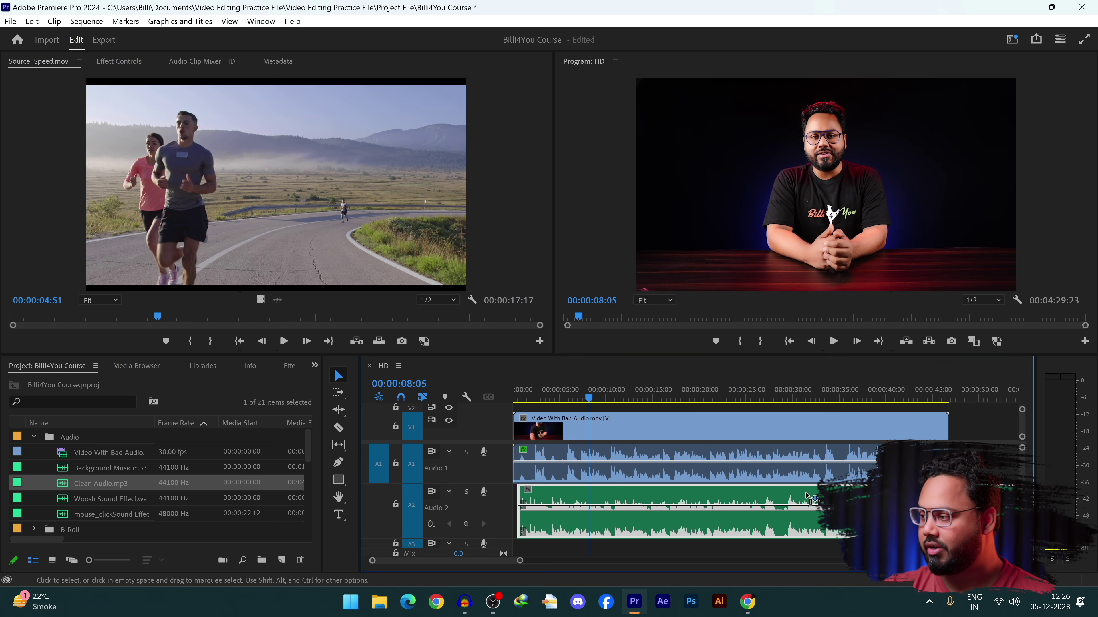
Step: Slide the Clean Audio clip along A2 to match the speech peaks near 36 seconds and play that section
drag(811, 498, 858, 503)
click(849, 392)
click(846, 397)
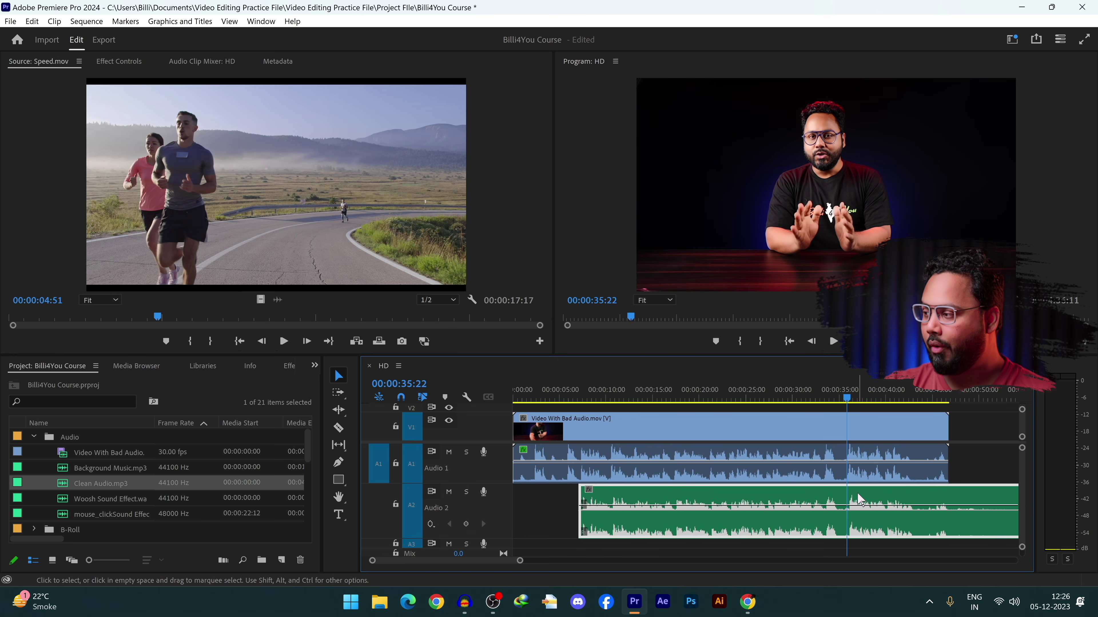
key(space)
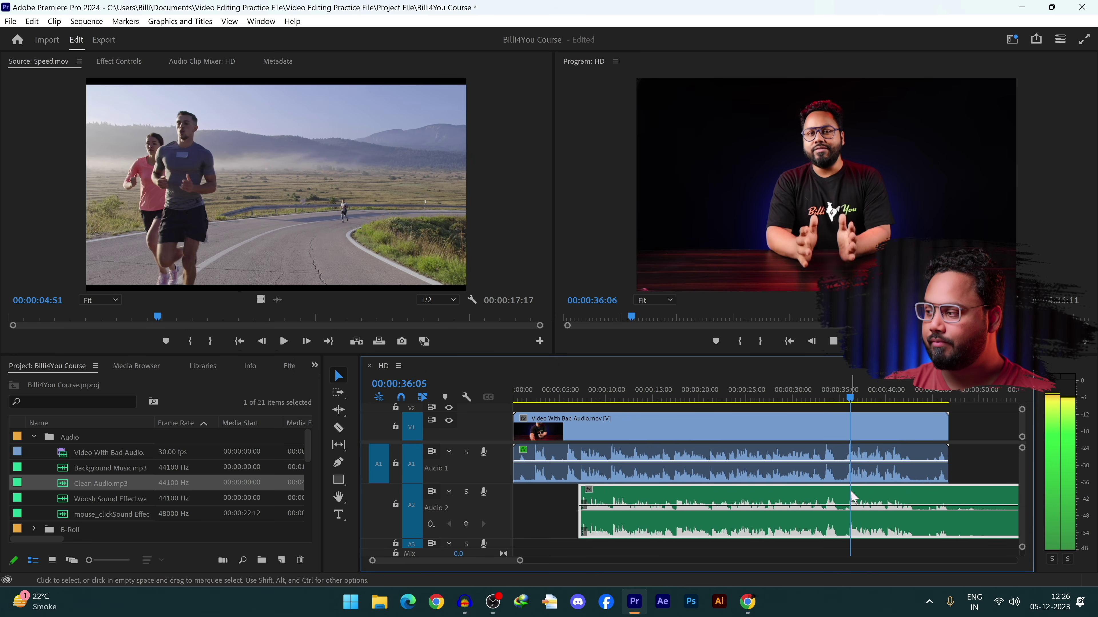
key(space)
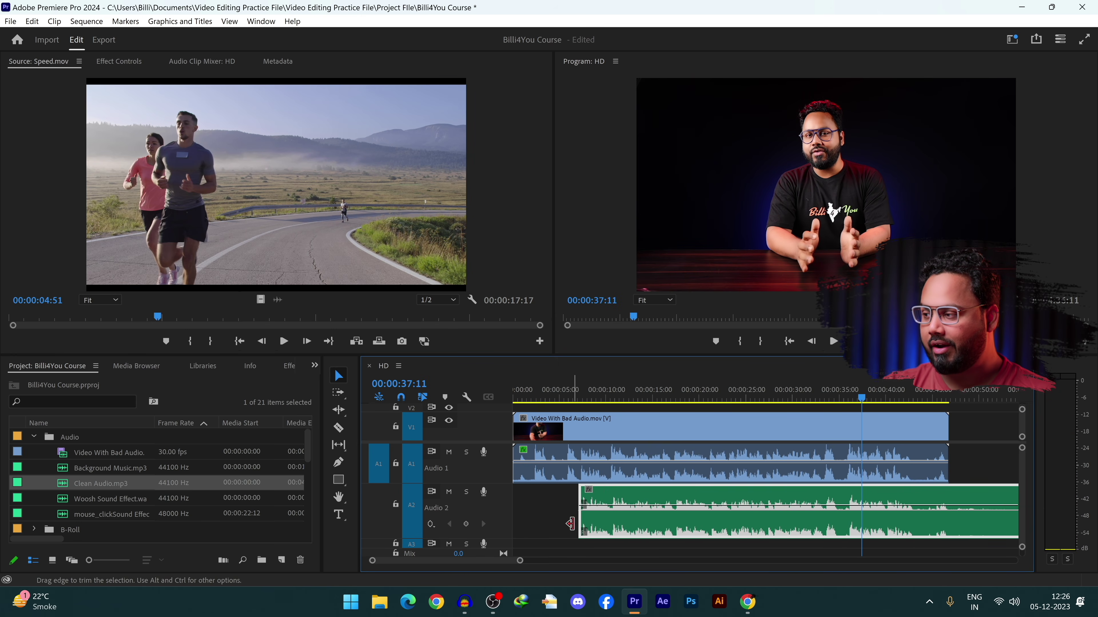
Step: Extend the Clean Audio clip's start back to the sequence beginning and mute track A1 for playback from about 18 seconds
drag(571, 524, 515, 524)
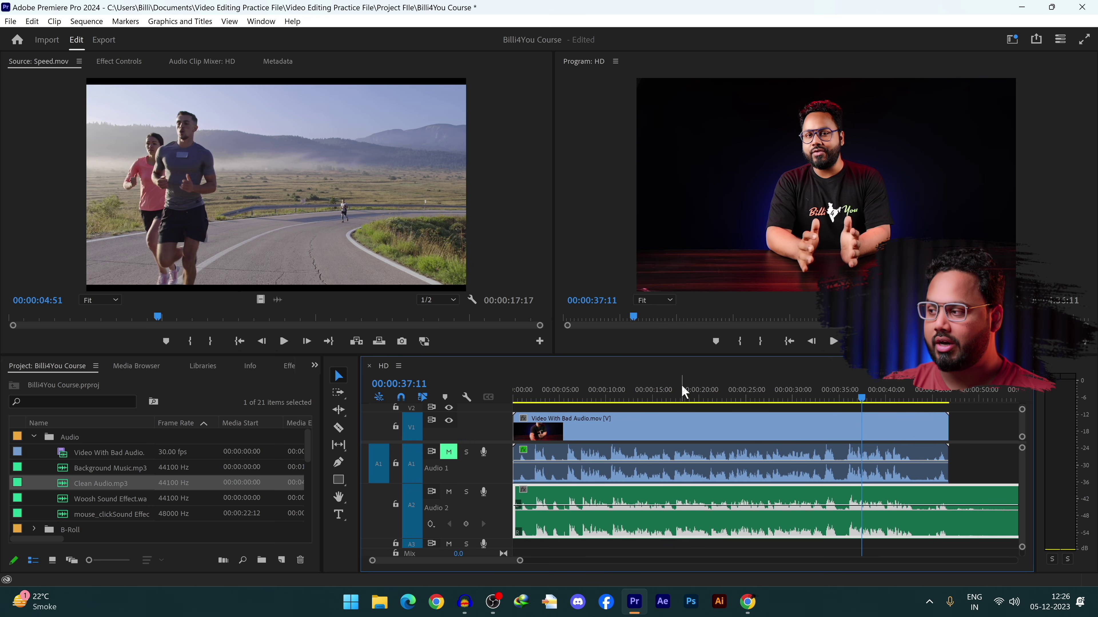
drag(683, 387, 687, 391)
key(space)
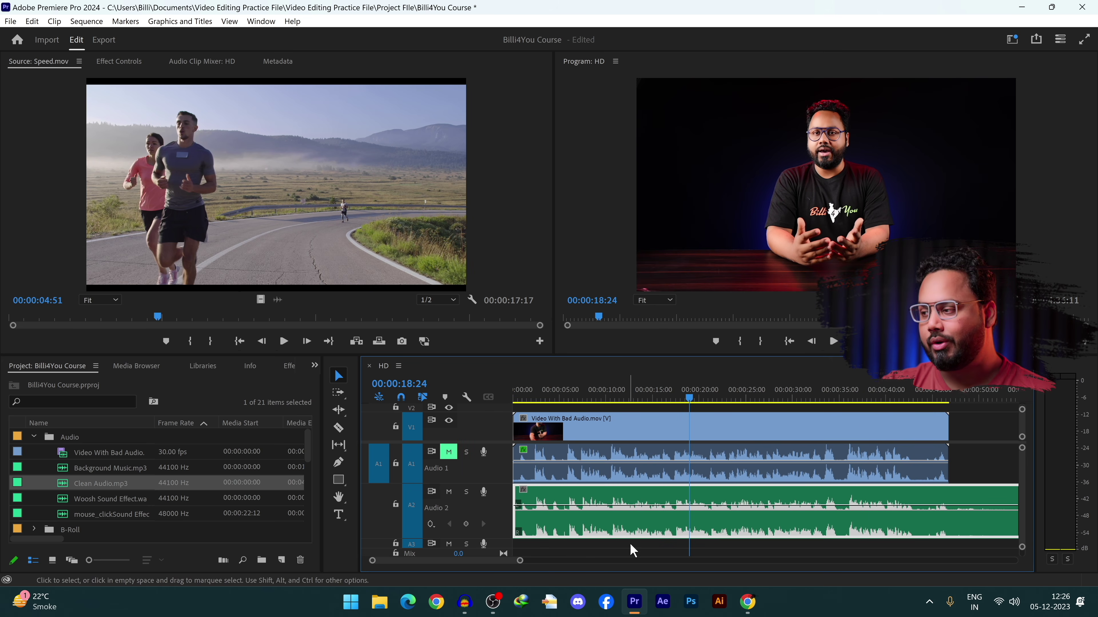
Step: Undo the manual trimming and repositioning of the Clean Audio clip, restoring it to the start of track A2
key(ctrl+z)
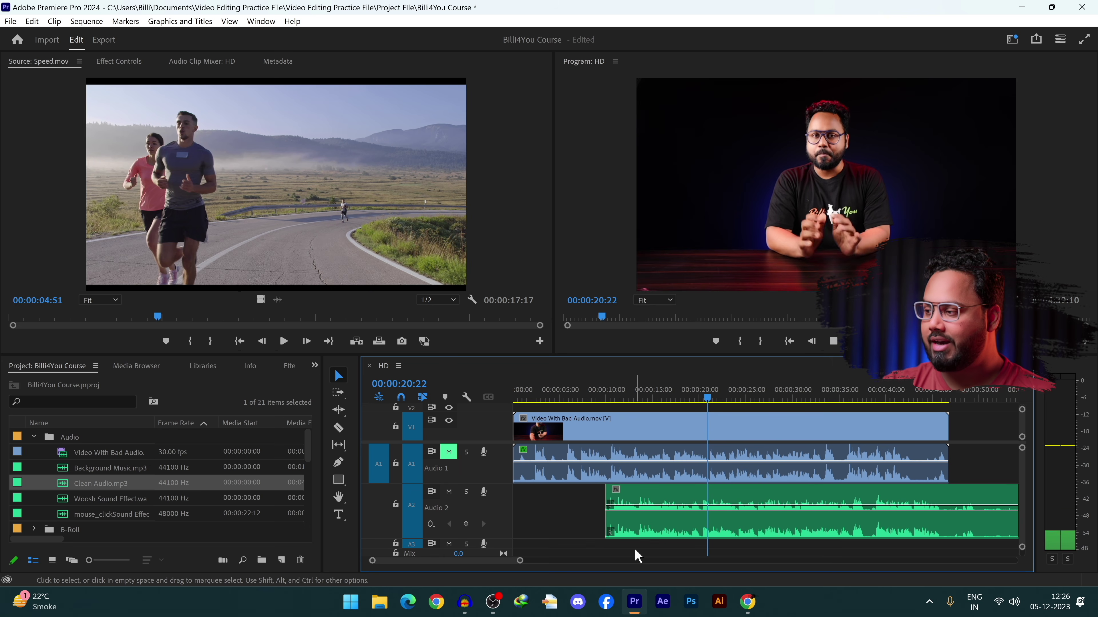
key(ctrl+shift+z)
key(ctrl+z)
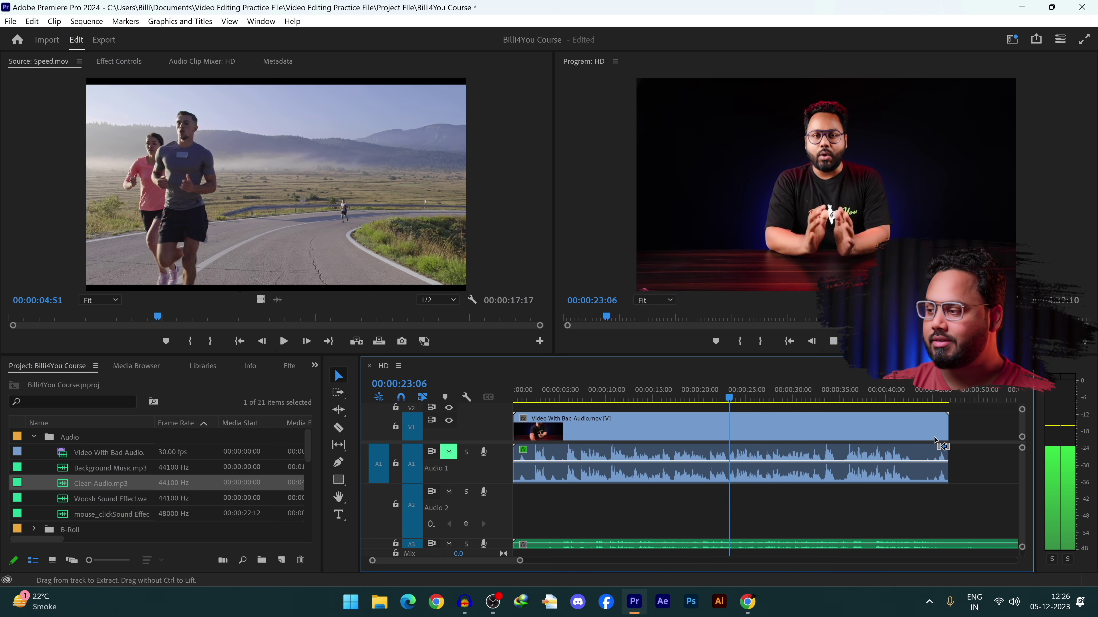
key(ctrl+shift+z)
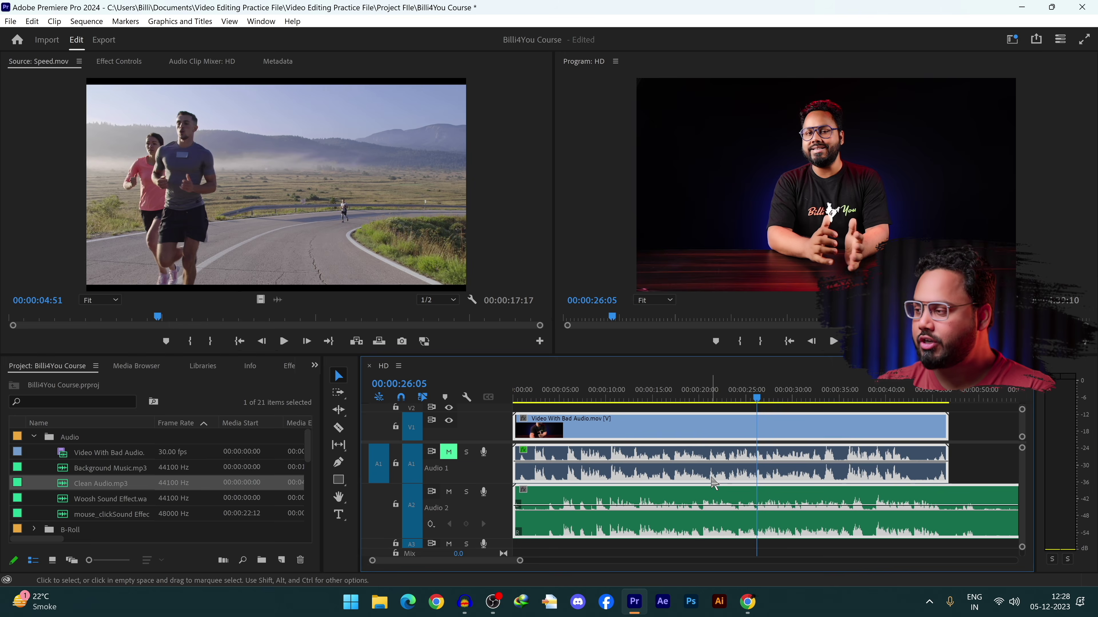
Step: Synchronize the selected Video With Bad Audio.mov and Clean Audio.mp3 clips using Audio as the synchronize point
right_click(711, 479)
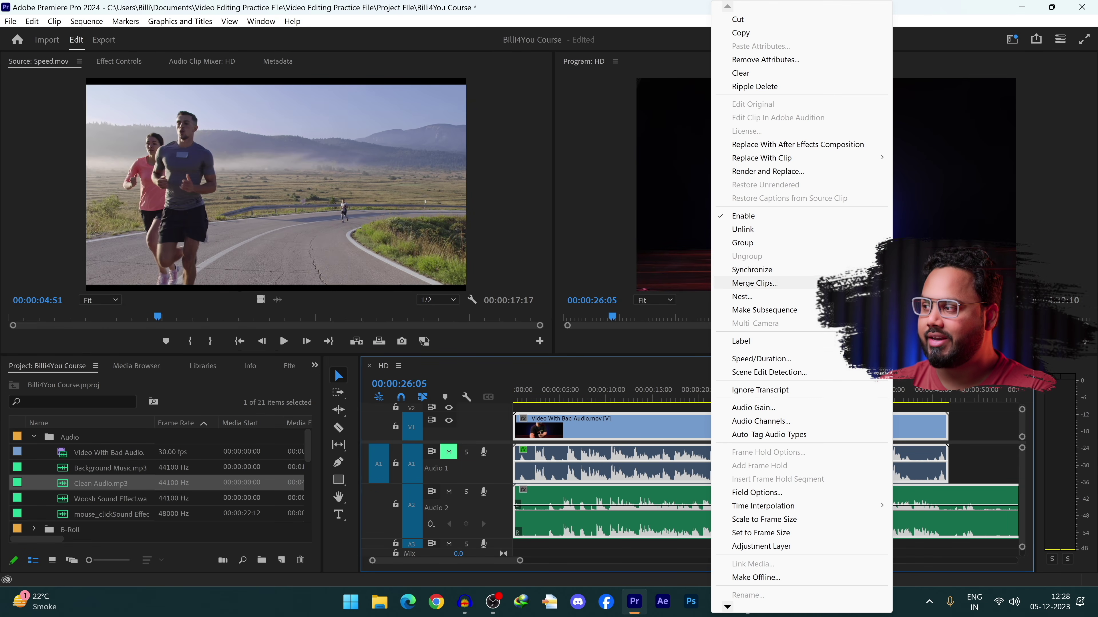
click(752, 270)
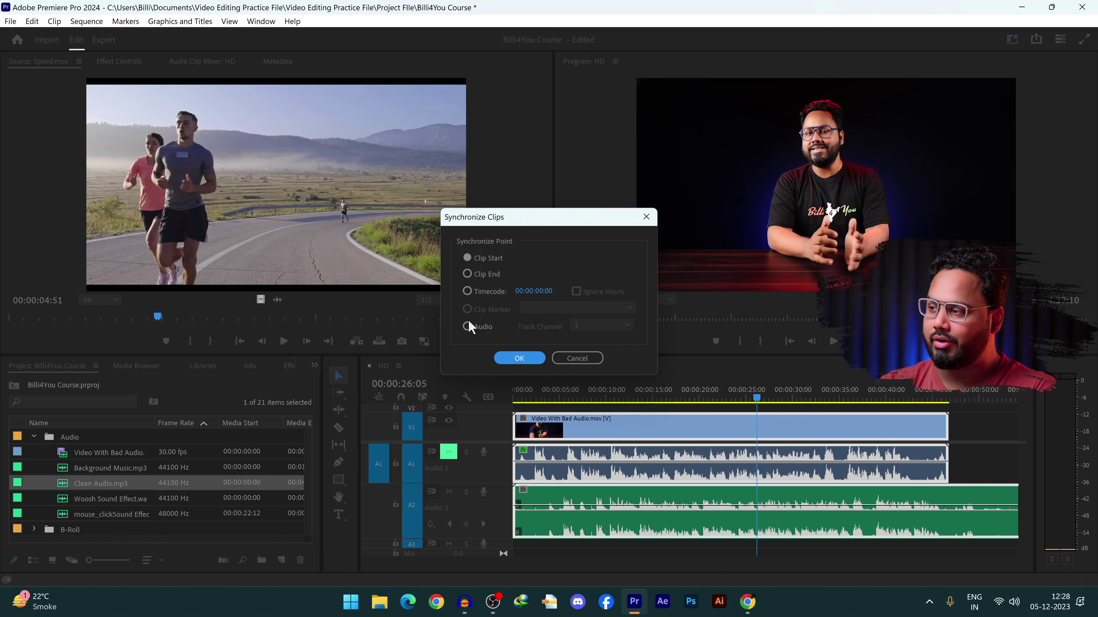
click(532, 365)
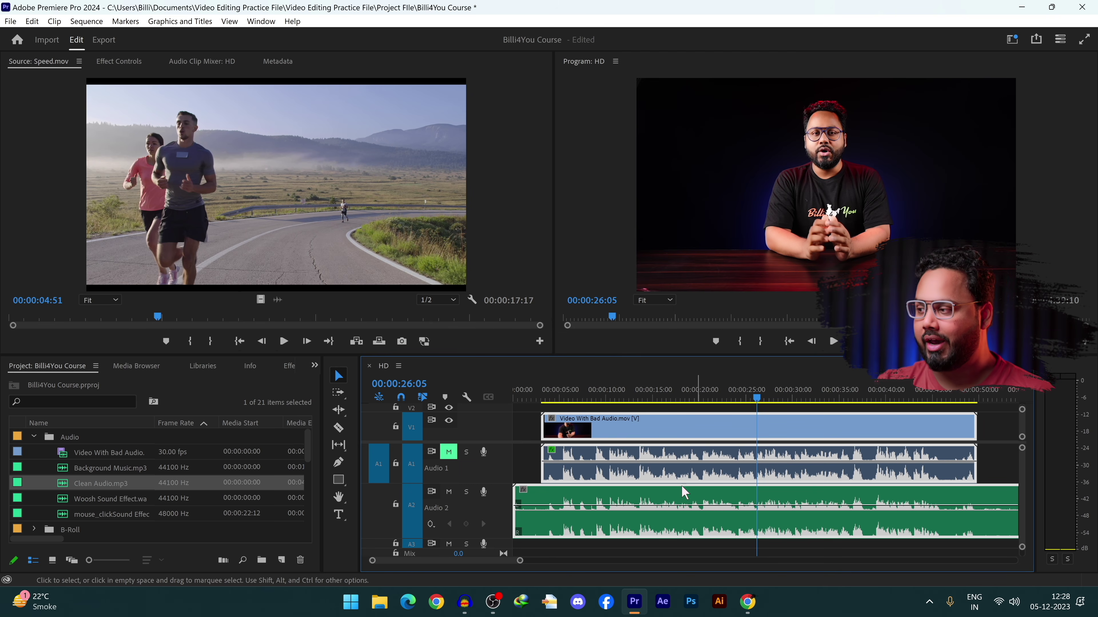
Step: Unlink the video and audio of Video With Bad Audio.mov and try moving the video clip on its own
click(637, 391)
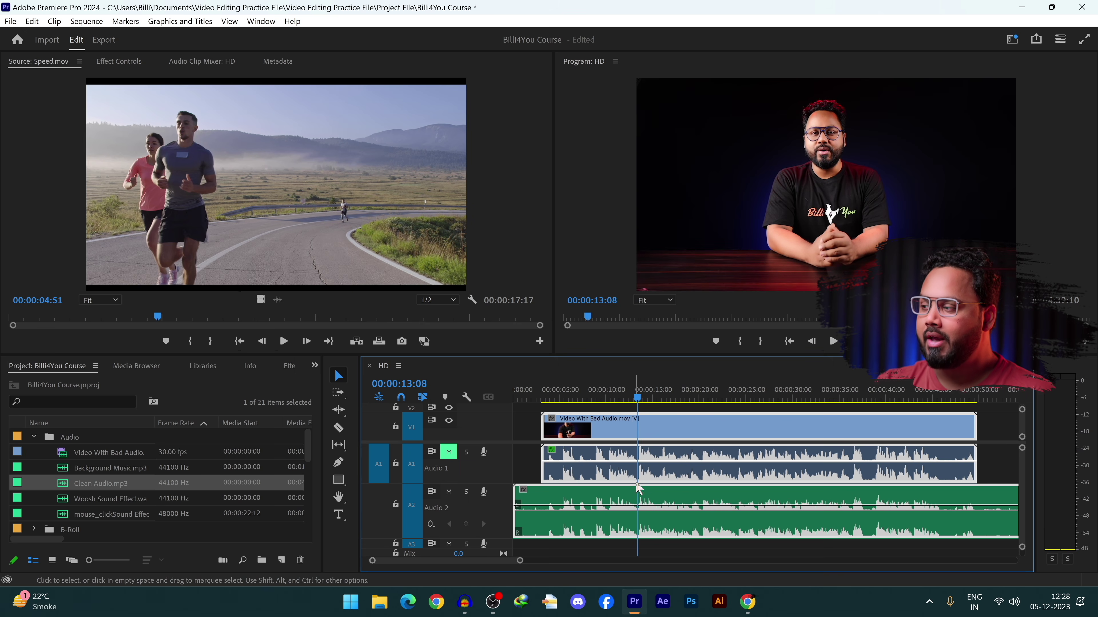
click(536, 428)
click(655, 437)
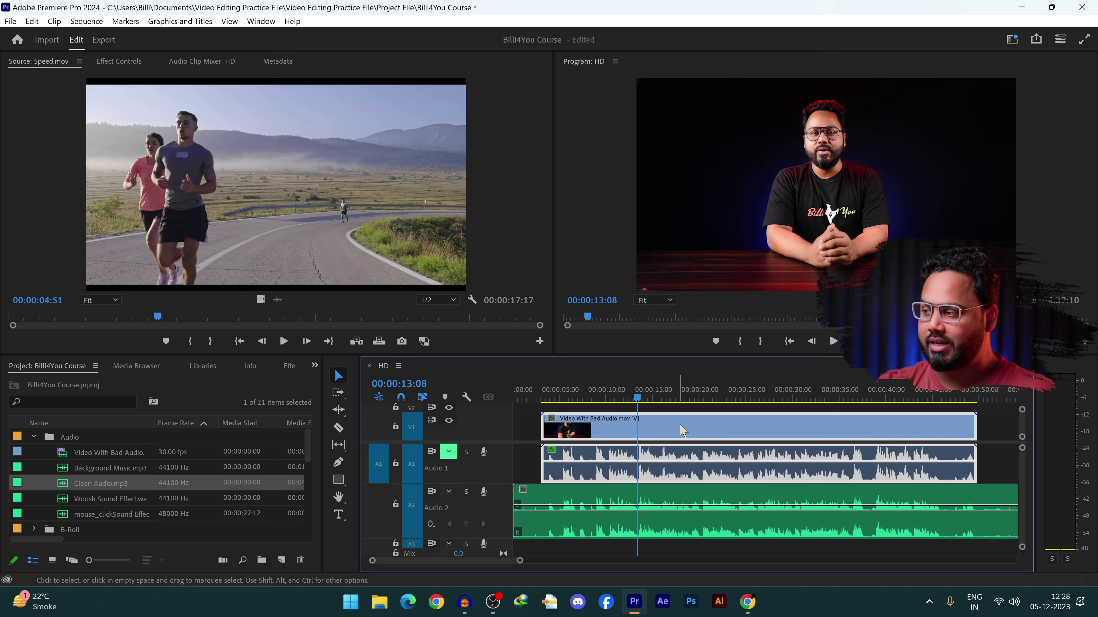
right_click(655, 435)
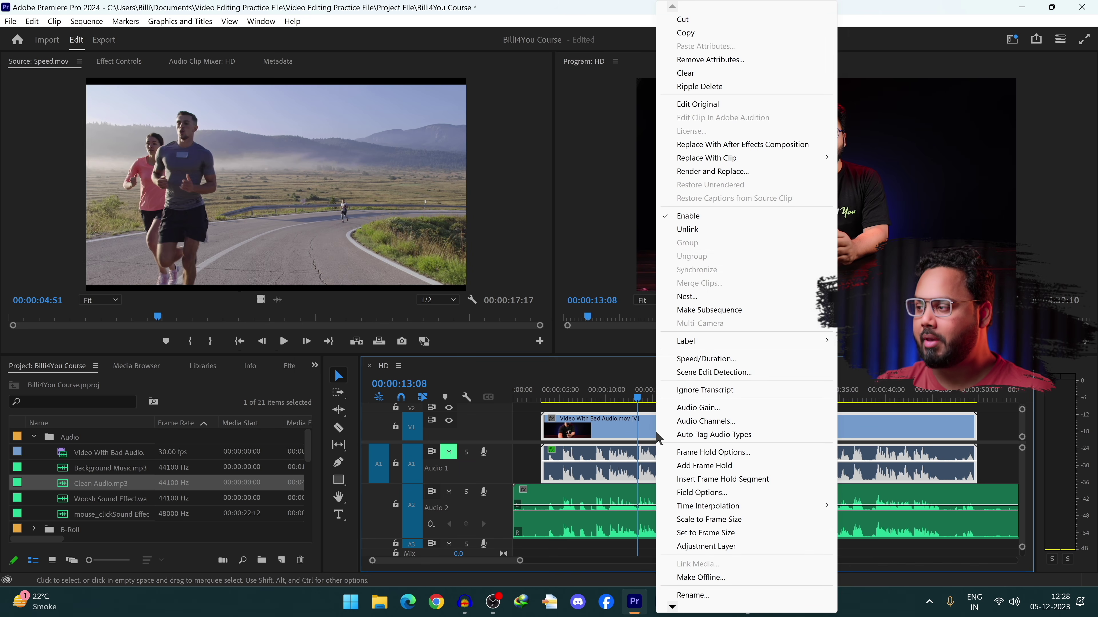
click(762, 229)
drag(699, 429, 783, 424)
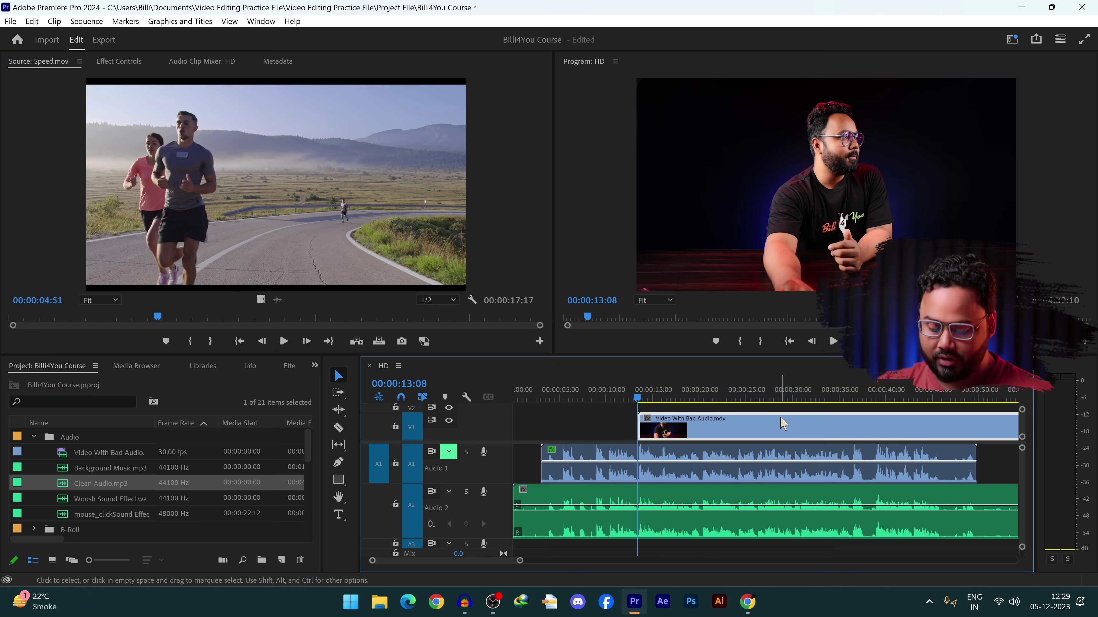
key(ctrl+z)
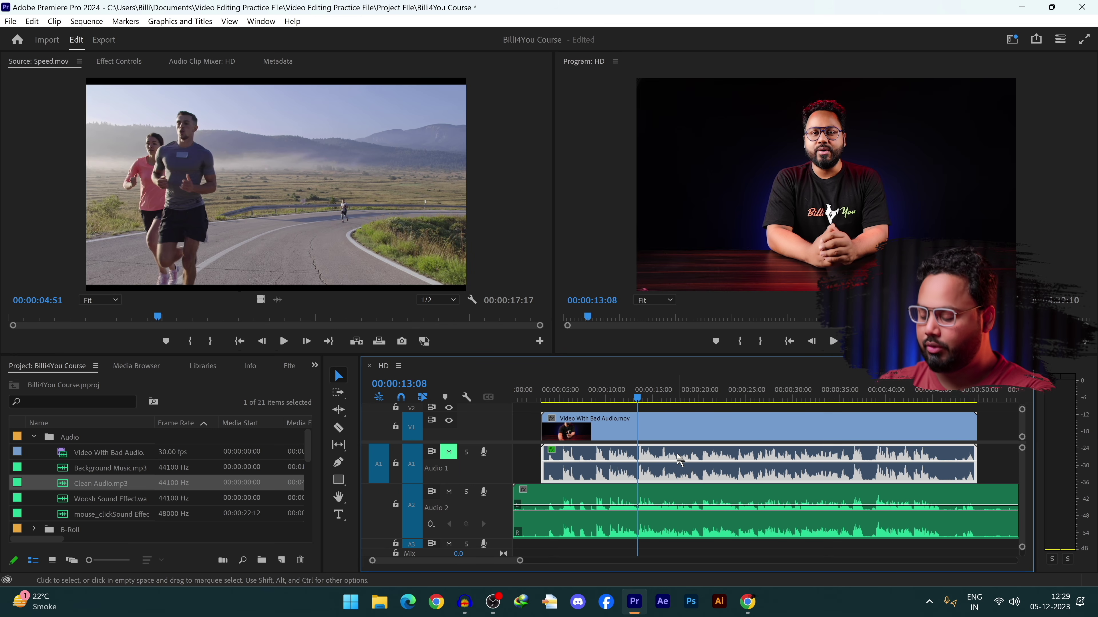
Step: Replace the bad audio on track A1 with the Clean Audio clip and unmute A1 for playback
click(680, 460)
key(Delete)
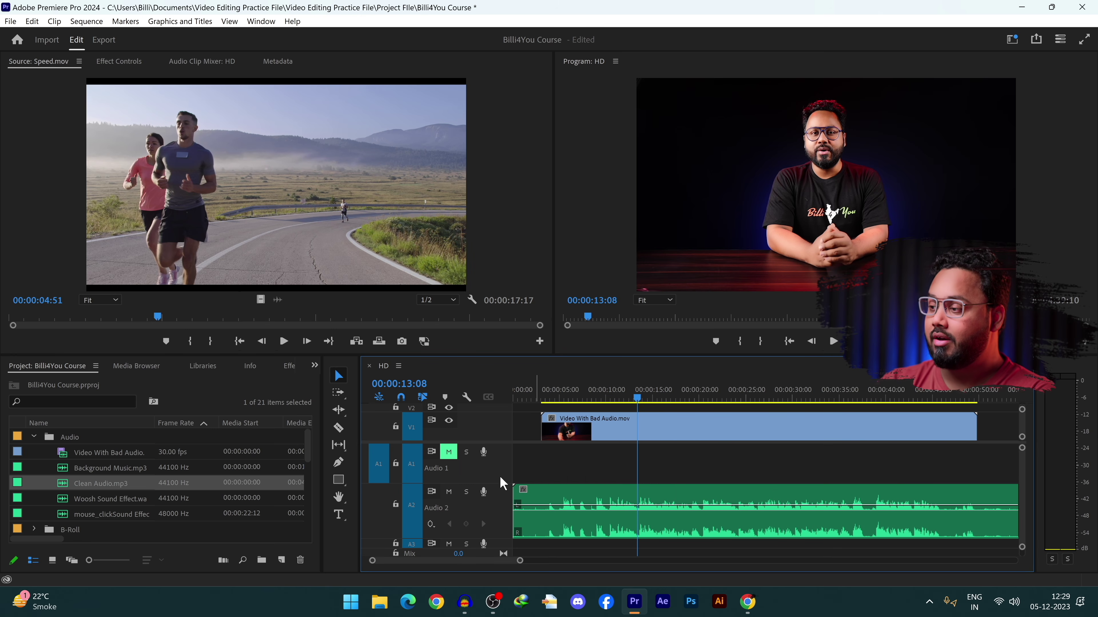
drag(598, 503, 597, 481)
key(space)
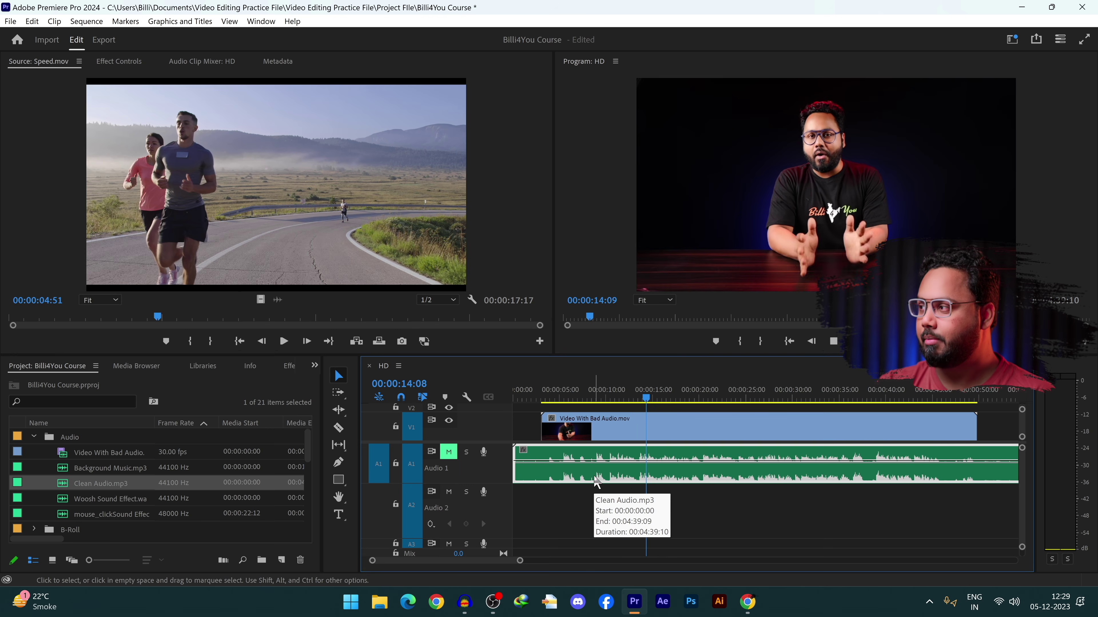
click(449, 452)
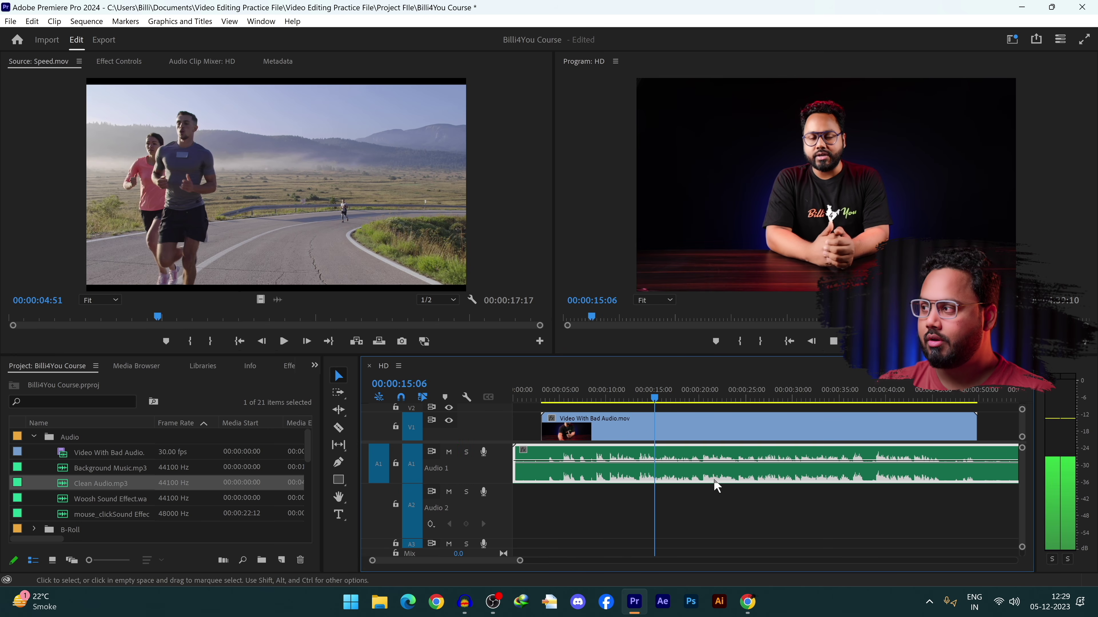
Step: Delete all clips from the HD sequence
drag(886, 530, 532, 375)
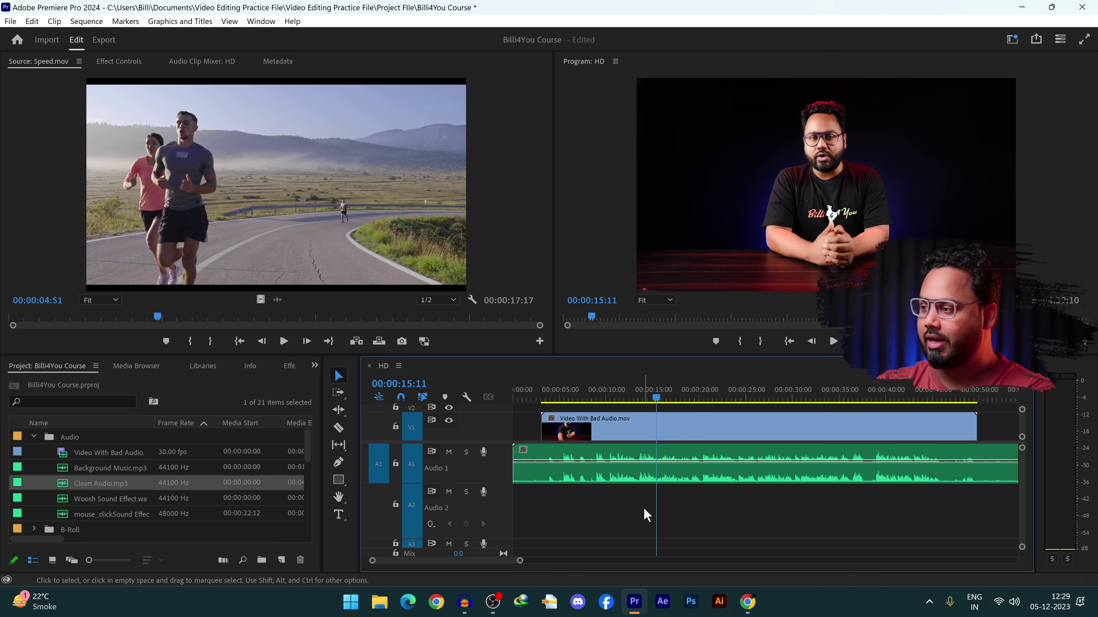
drag(644, 510, 553, 360)
key(Delete)
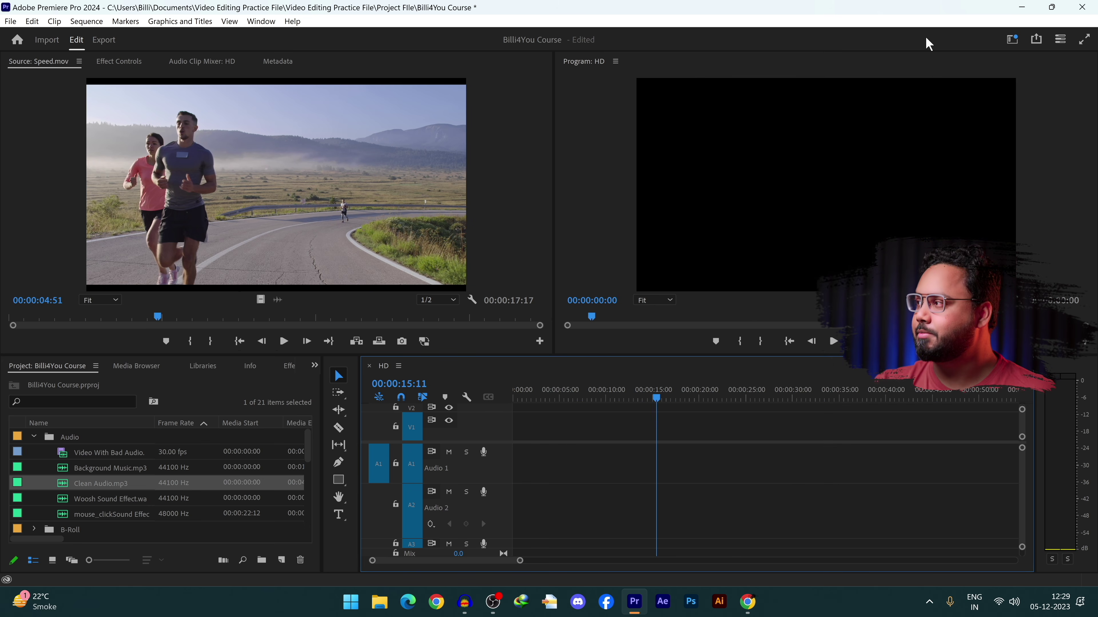
Step: Reset the Editing workspace to its saved layout and collapse all video and audio tracks to minimum height
click(1011, 40)
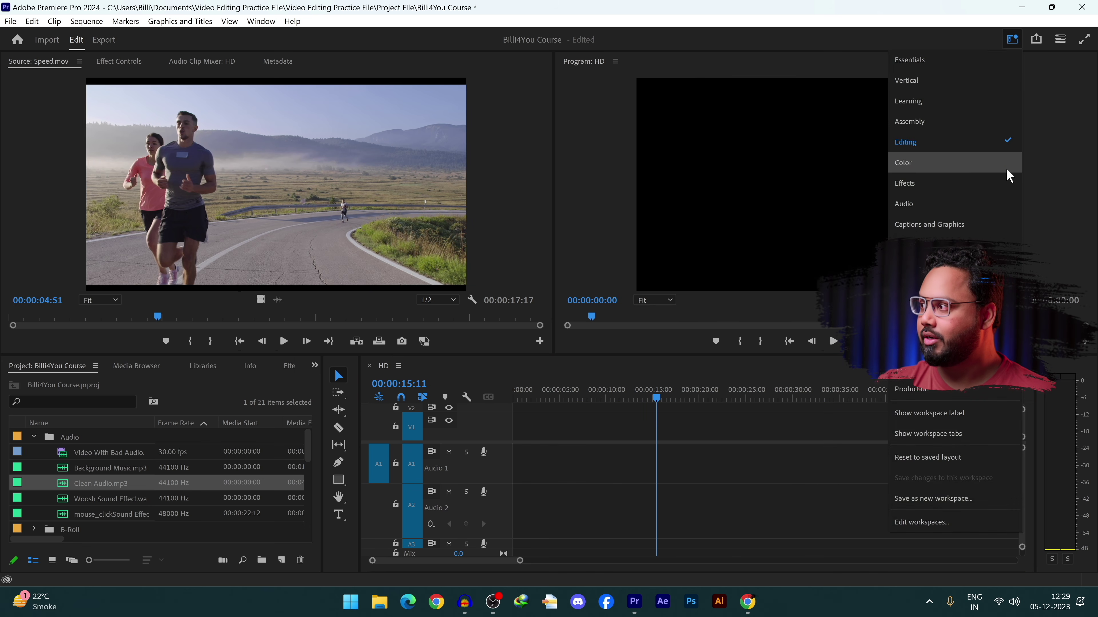
click(942, 457)
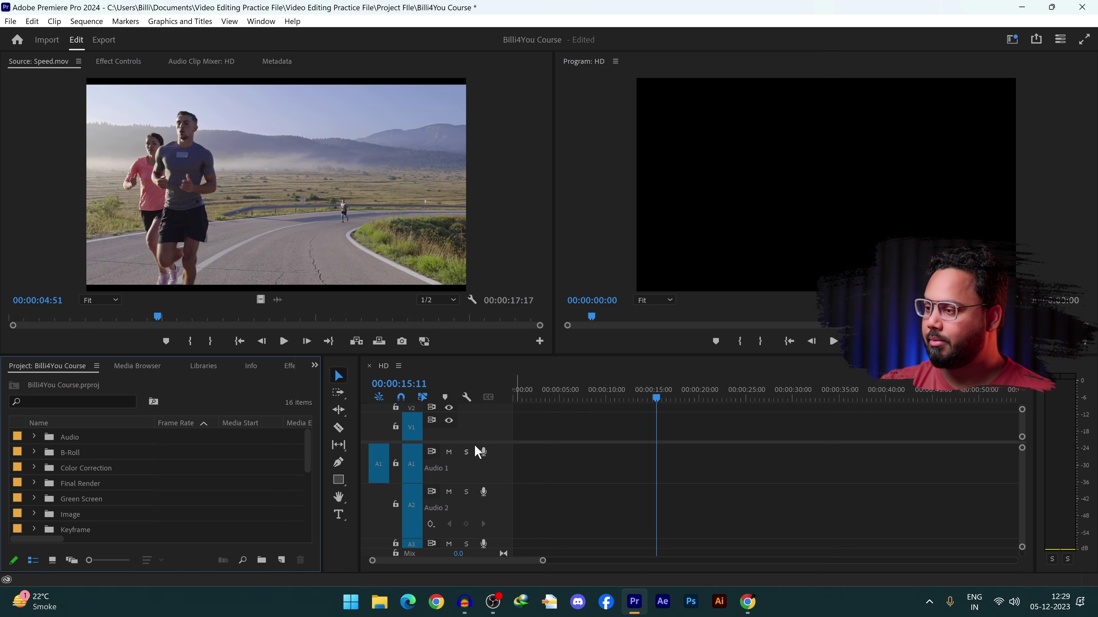
drag(478, 443, 1017, 480)
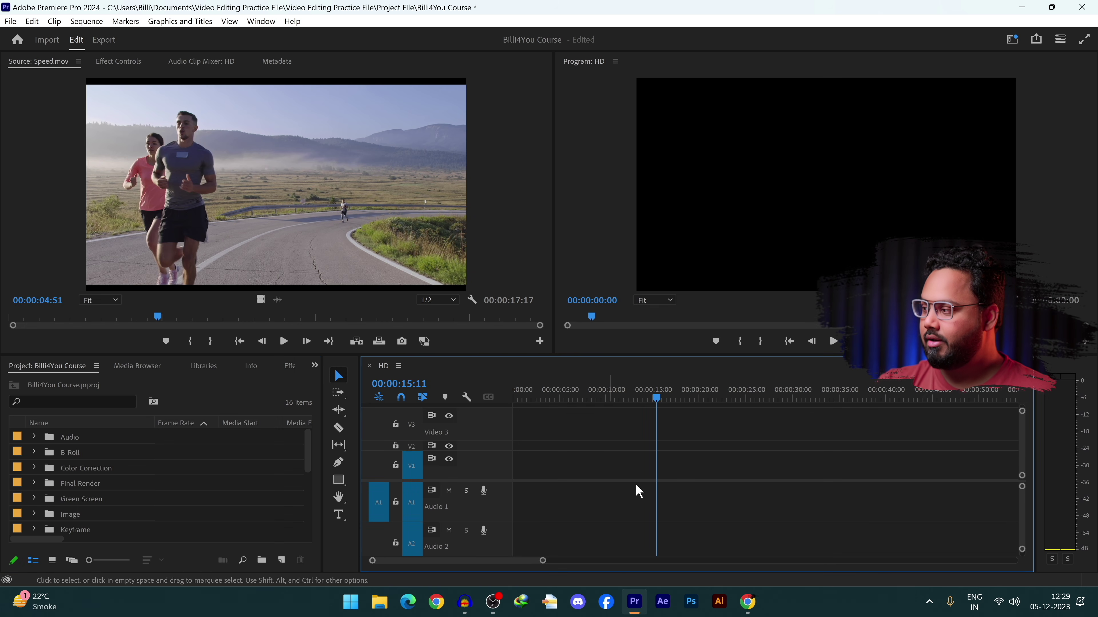
double_click(1022, 488)
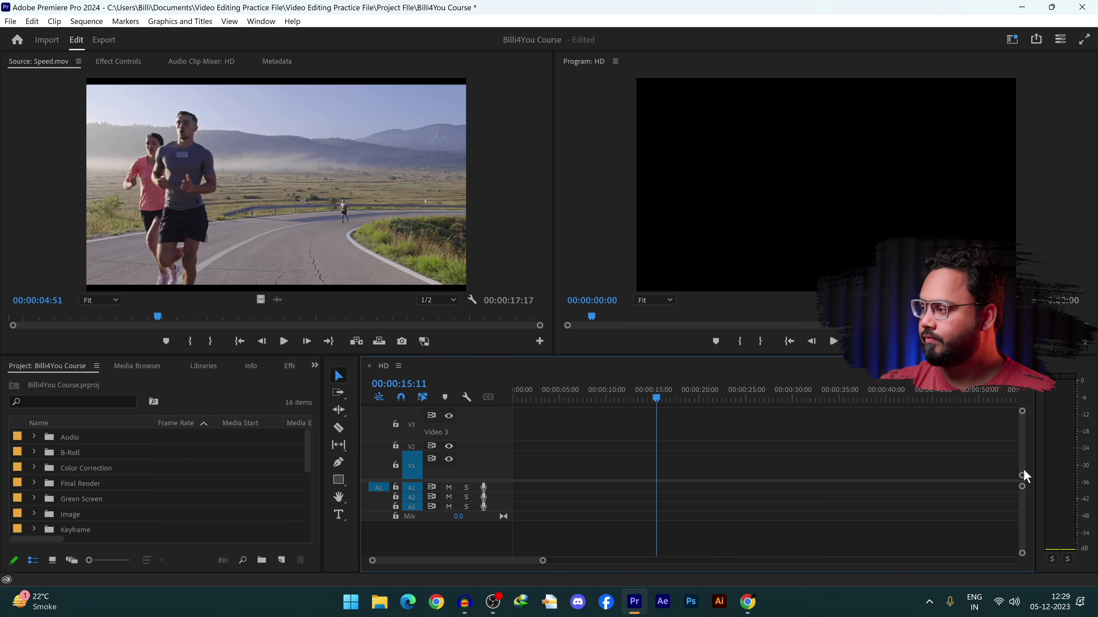
double_click(1023, 458)
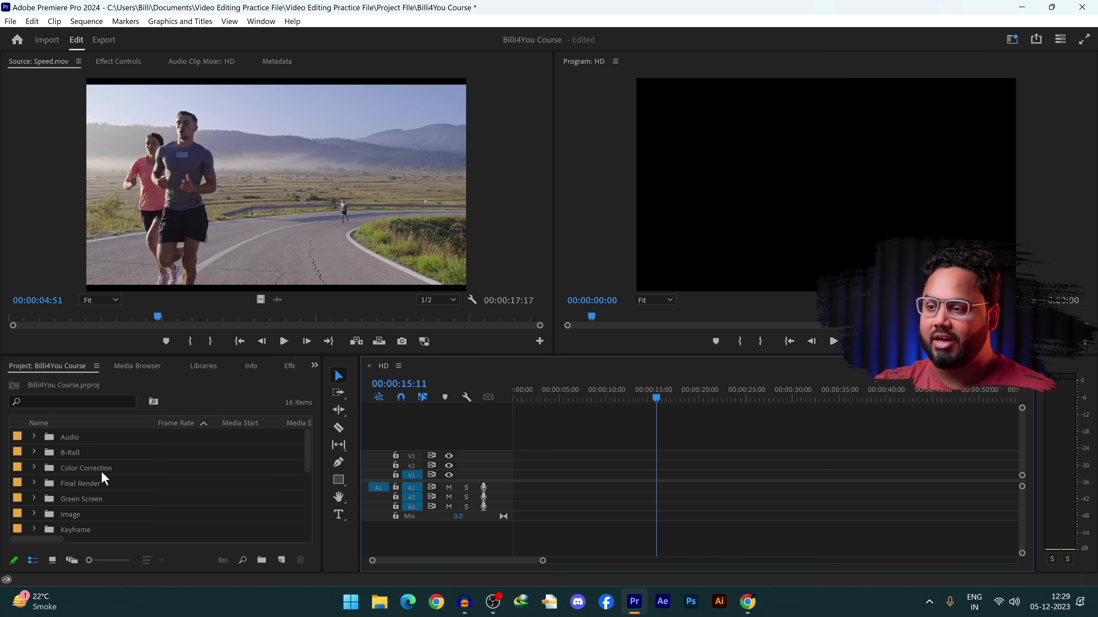
Step: Place Speed.mov from the Speed bin at the start of track V1, keeping the existing sequence settings
scroll(77, 483, down, 3)
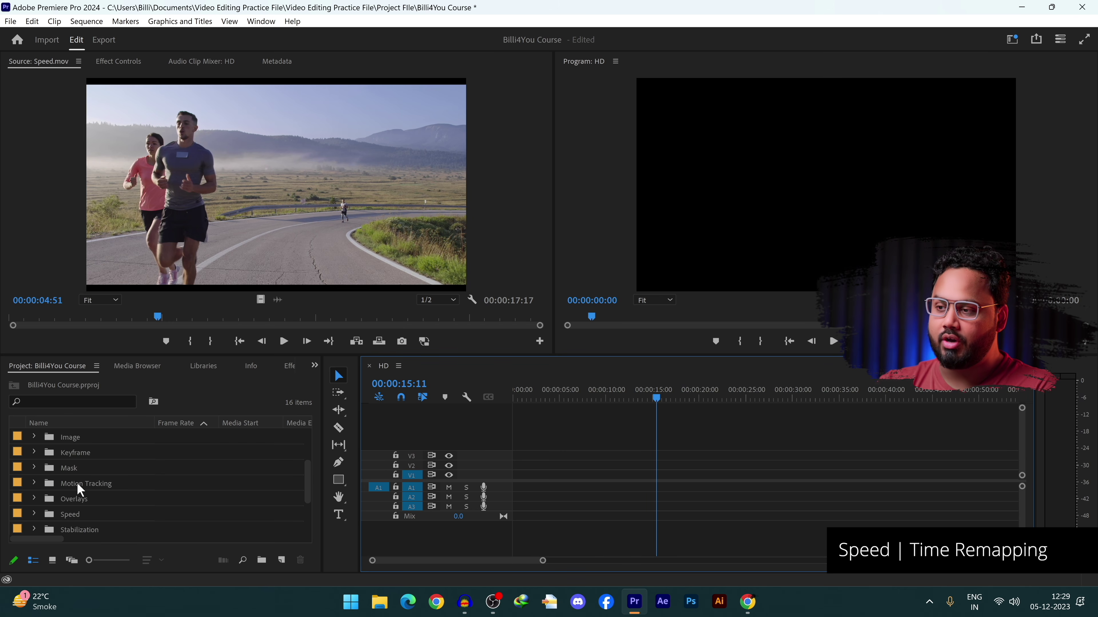
scroll(78, 484, up, 3)
scroll(79, 489, down, 3)
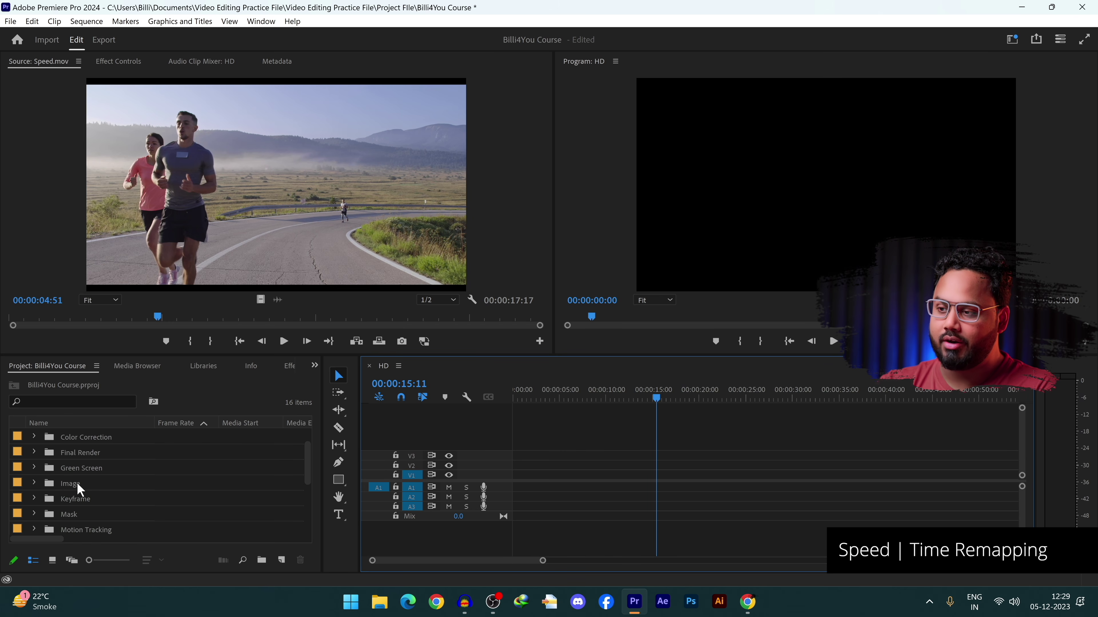
click(34, 513)
scroll(42, 511, down, 2)
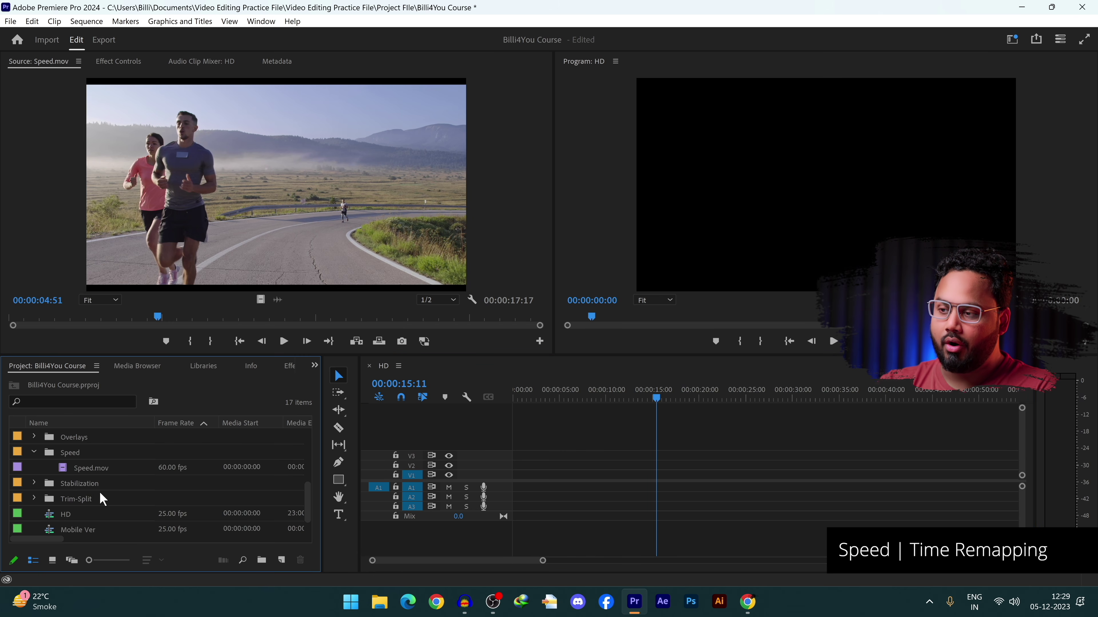
click(128, 467)
drag(127, 467, 519, 476)
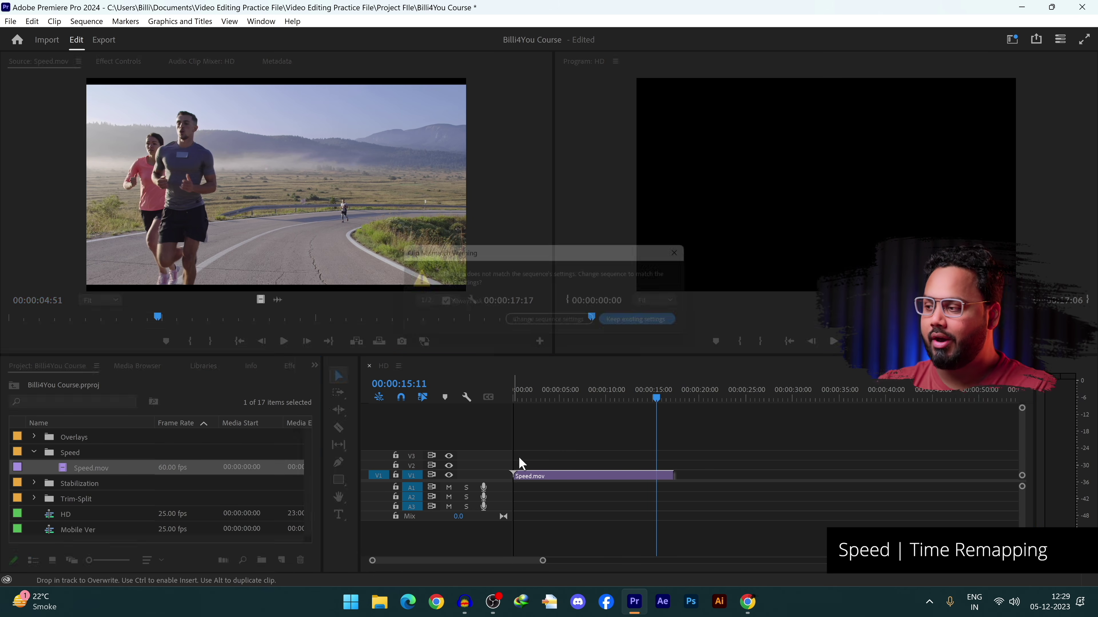
click(665, 326)
Step: Expand the height of track V1 and play the Speed.mov clip from the sequence start
key(Home)
key(space)
key(space)
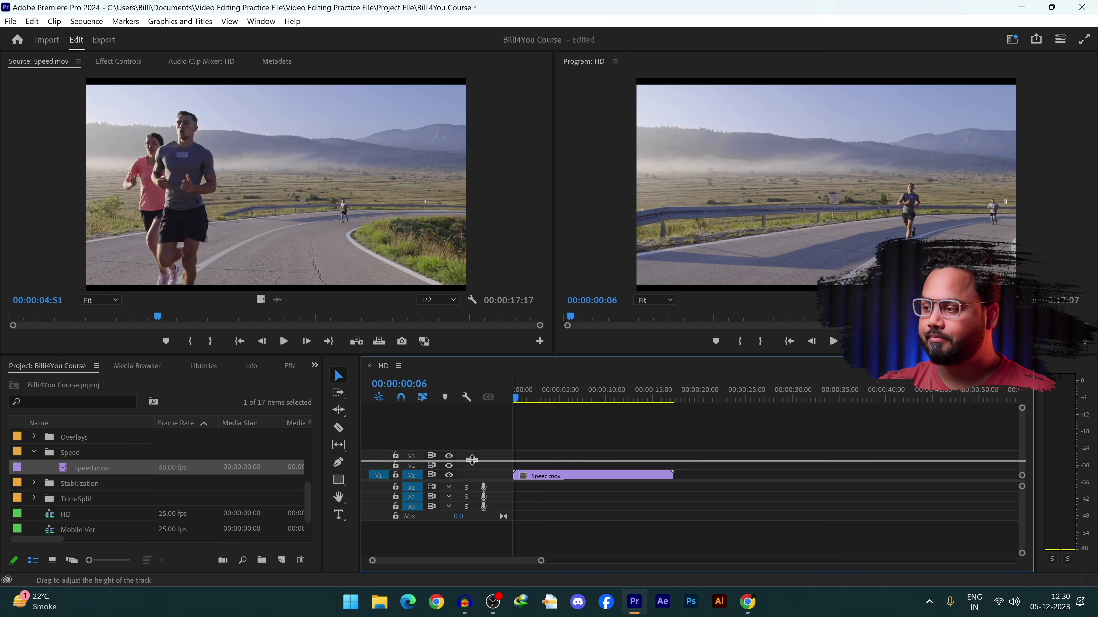
double_click(474, 471)
key(space)
click(588, 461)
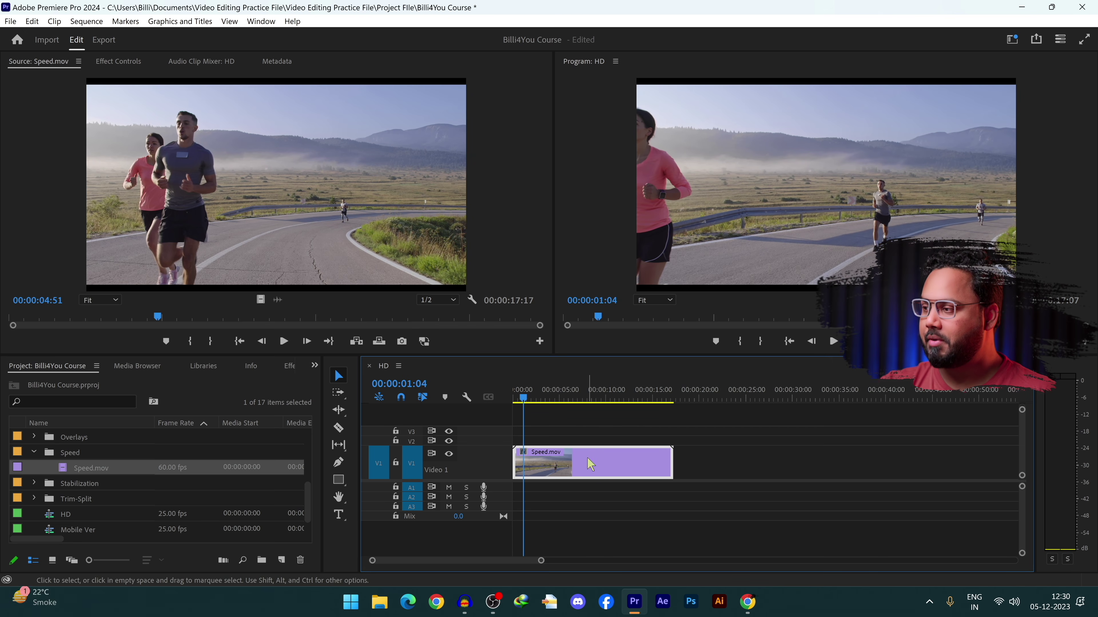
Step: Scale up the Speed.mov picture to cover the black bars and play it briefly
click(756, 224)
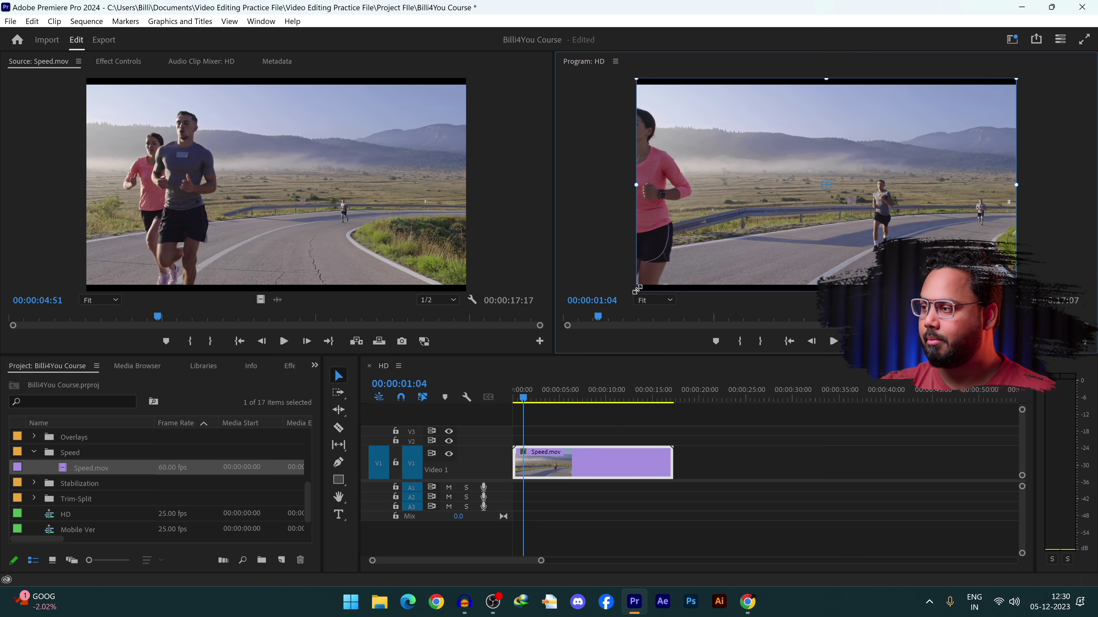
drag(636, 290, 633, 312)
key(space)
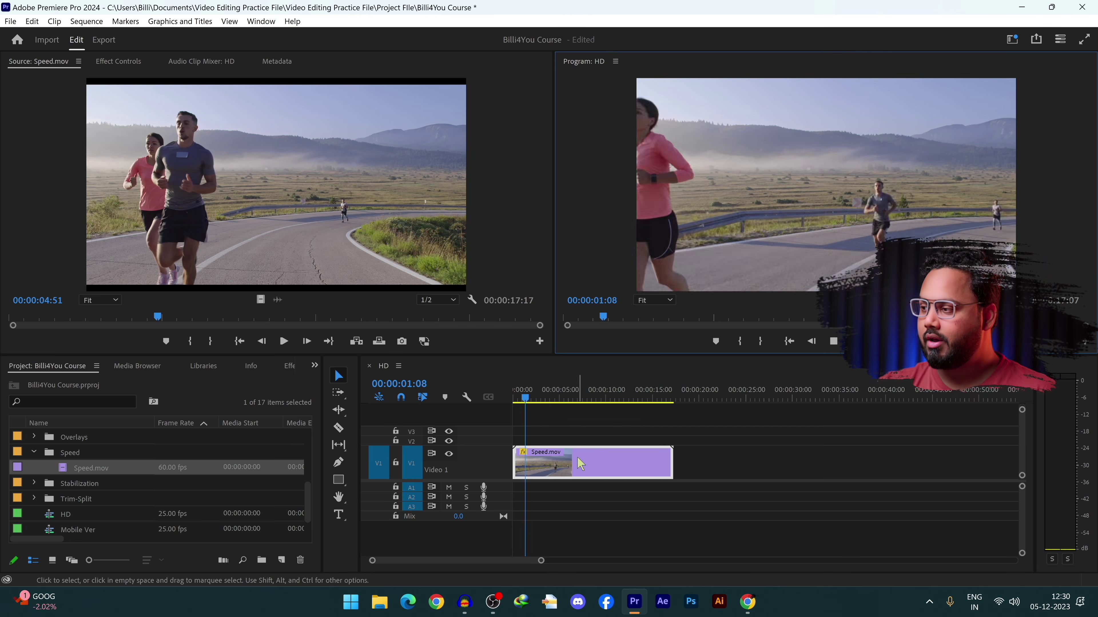
key(space)
Step: Try speeds of 150% and 50% for the Speed.mov clip and apply 150%
right_click(596, 467)
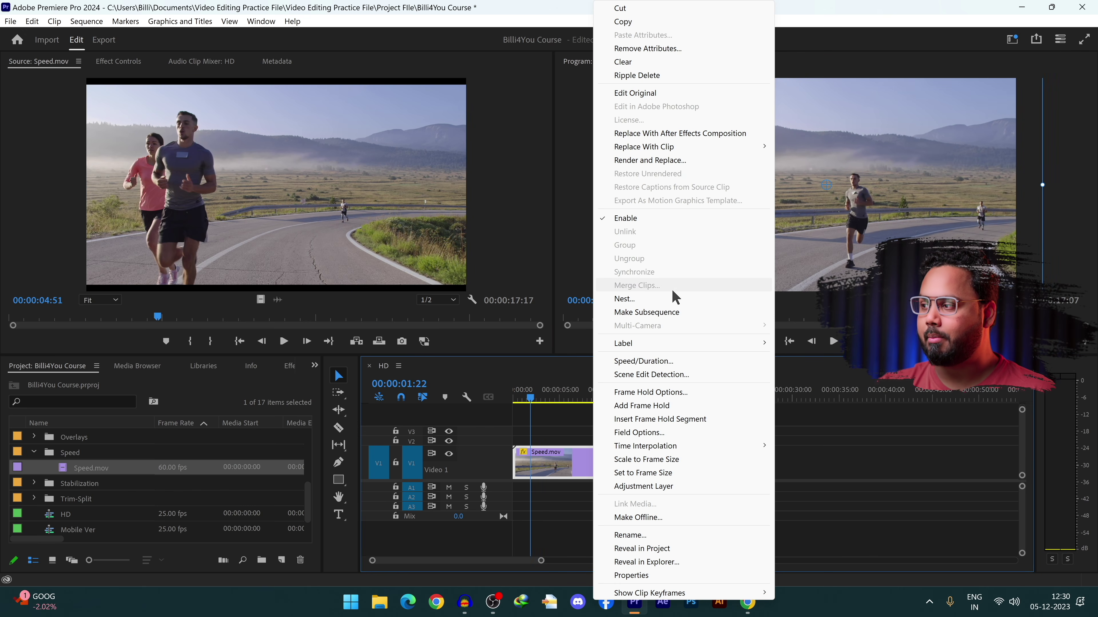
click(703, 366)
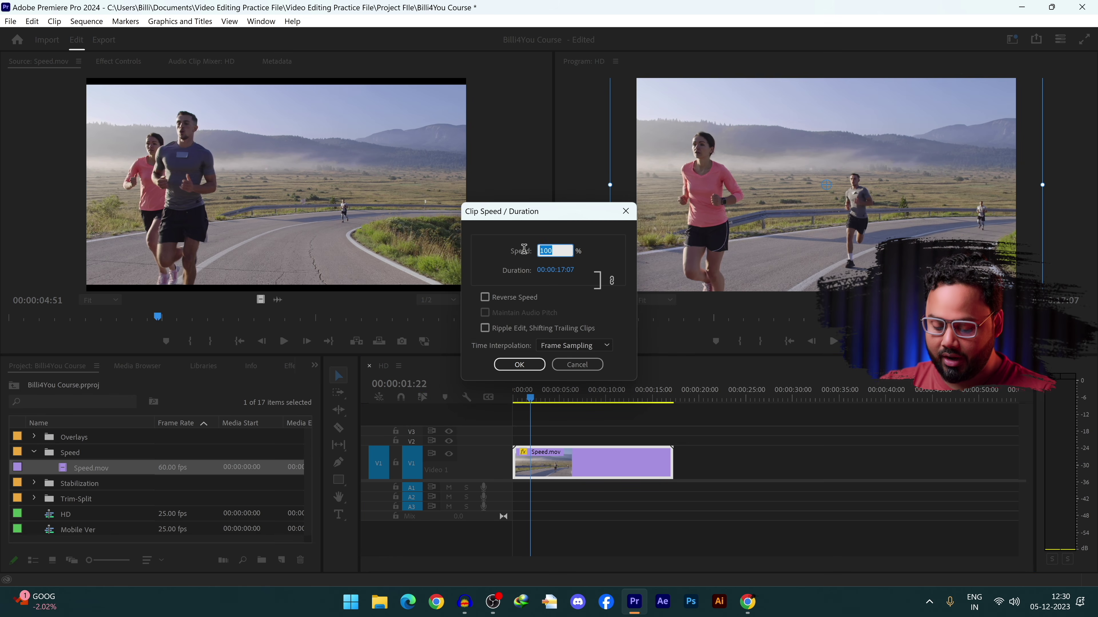
text(15)
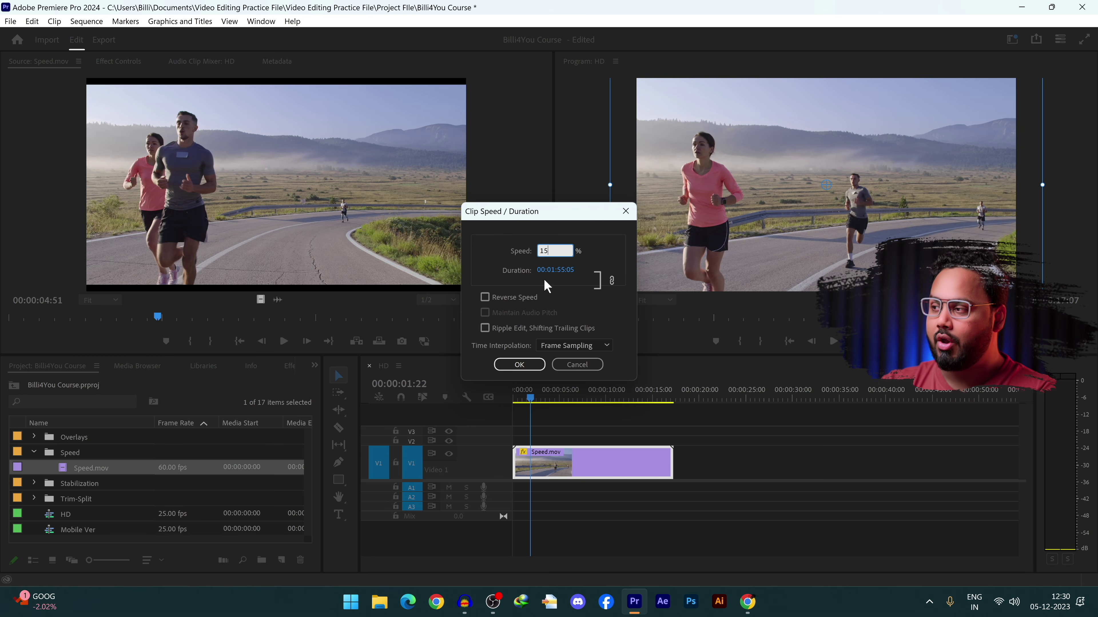
text(0)
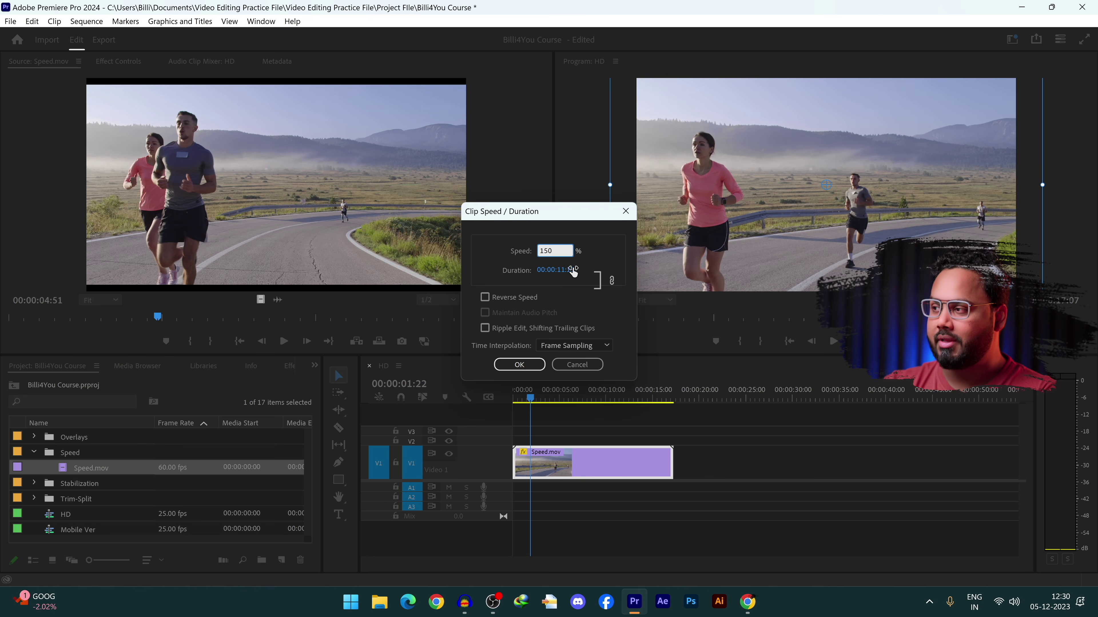
drag(557, 245, 493, 251)
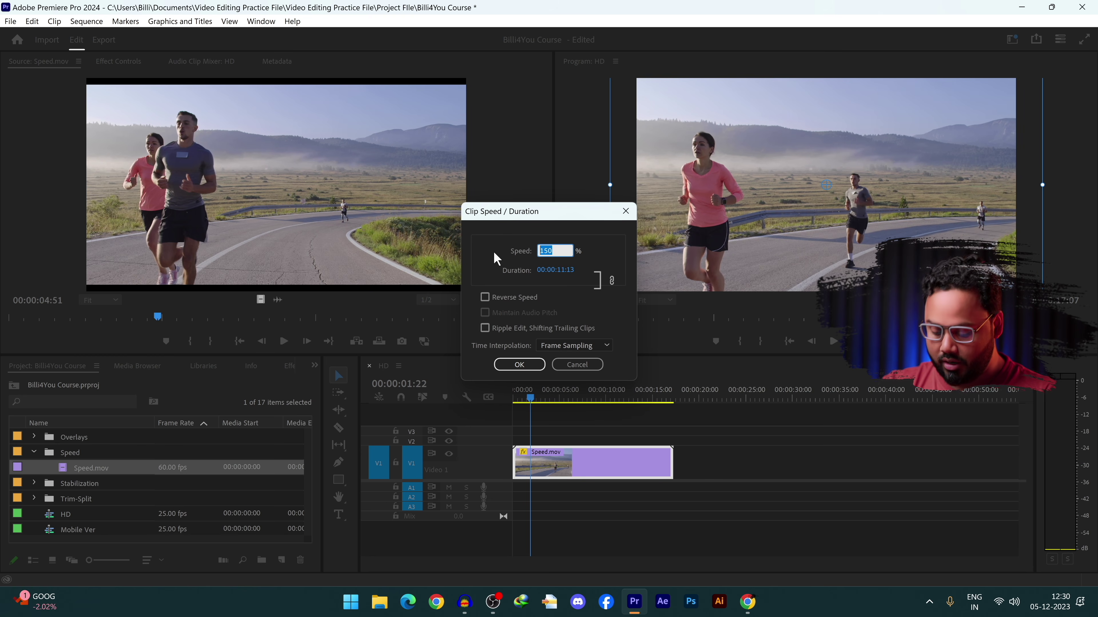
text(5)
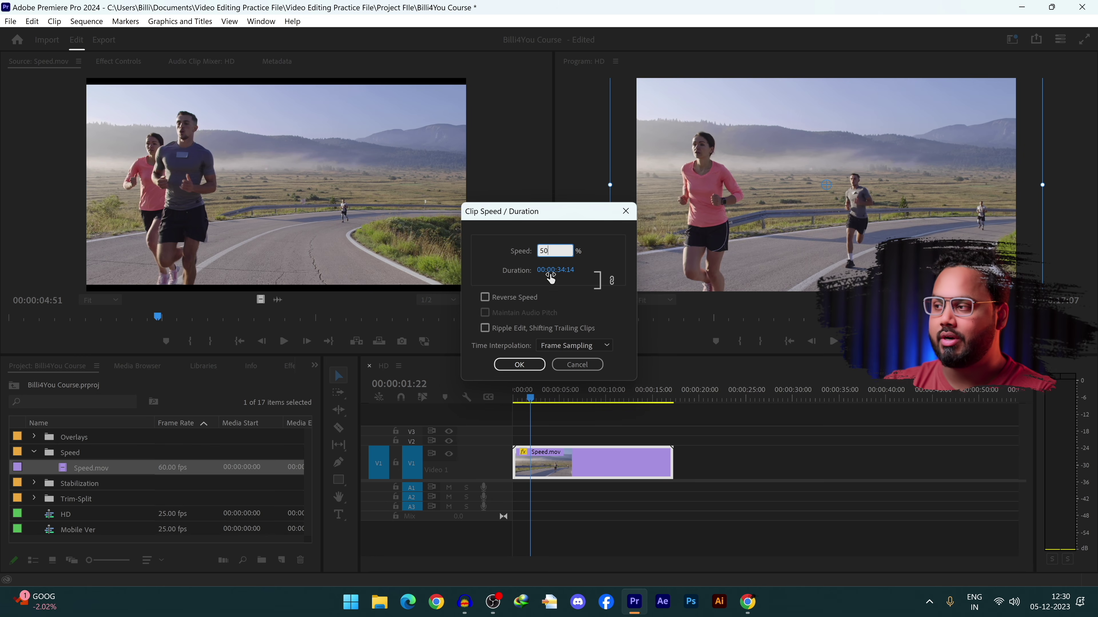
drag(565, 252, 475, 258)
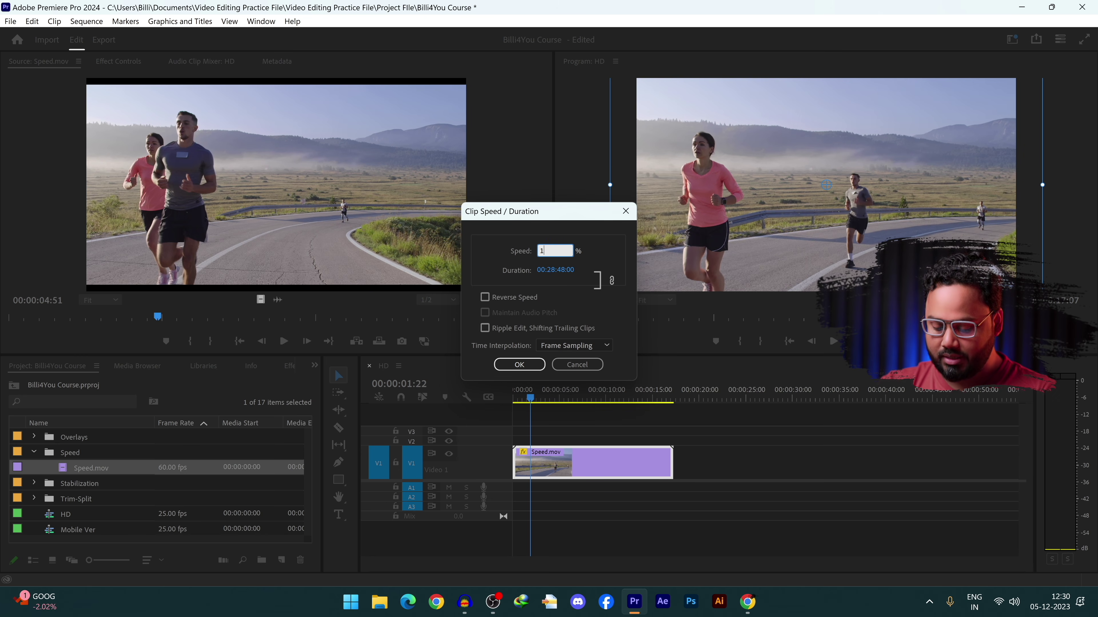
text(150)
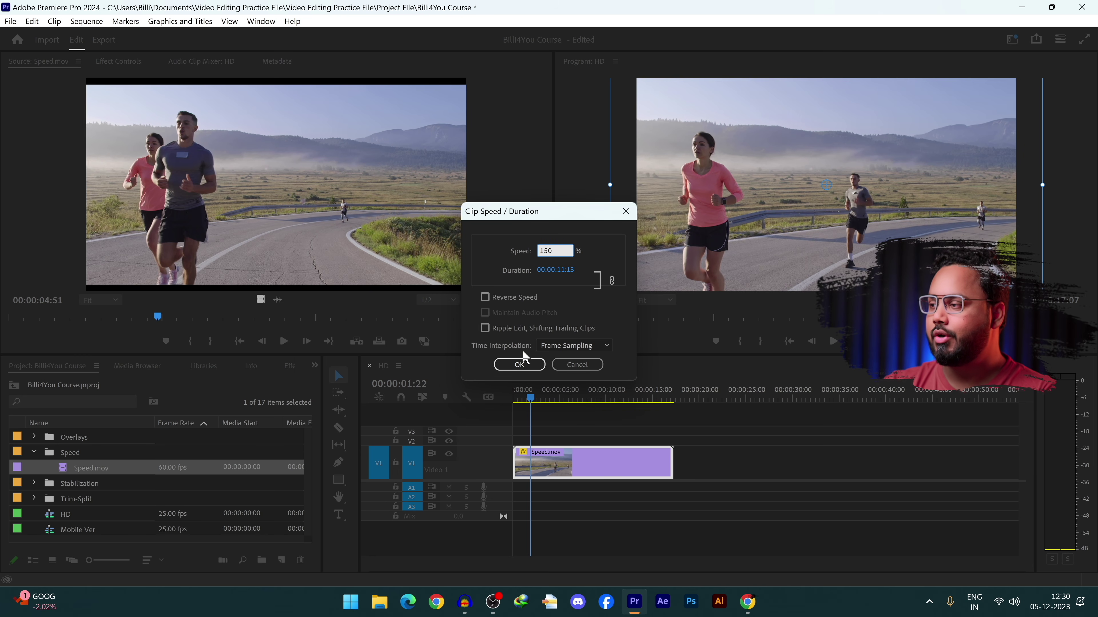
click(519, 365)
Step: Play the sped-up Speed.mov clip from the sequence start and undo the speed change
click(544, 399)
drag(544, 399, 480, 404)
key(space)
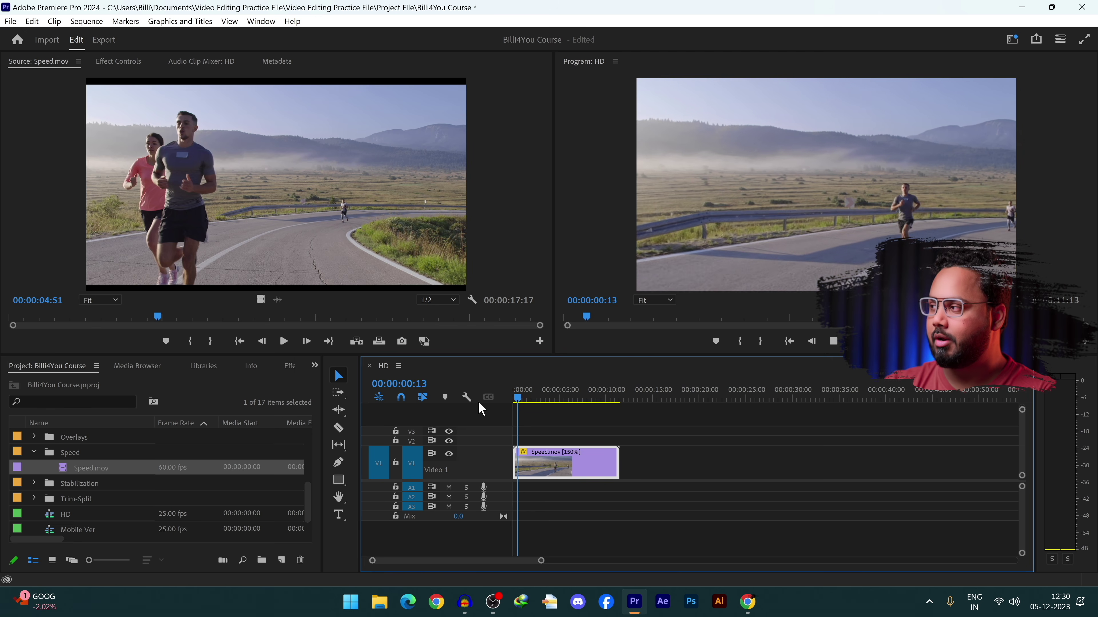
key(space)
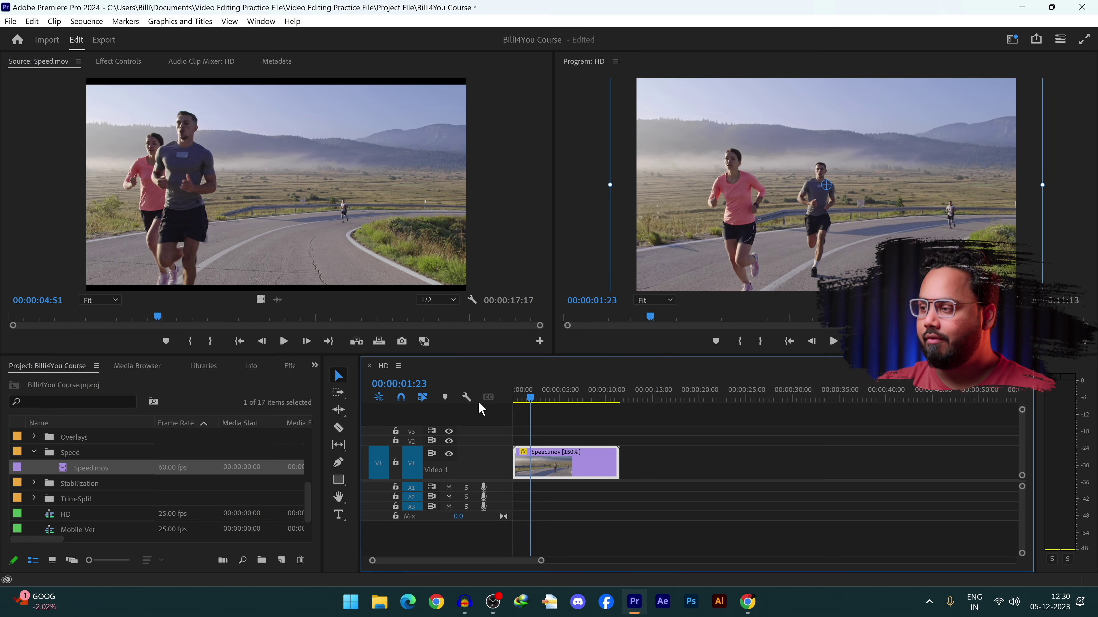
key(ctrl+z)
Step: Lengthen the Speed.mov clip's duration to 00:00:28:03 and play it briefly from about 12 seconds
right_click(577, 467)
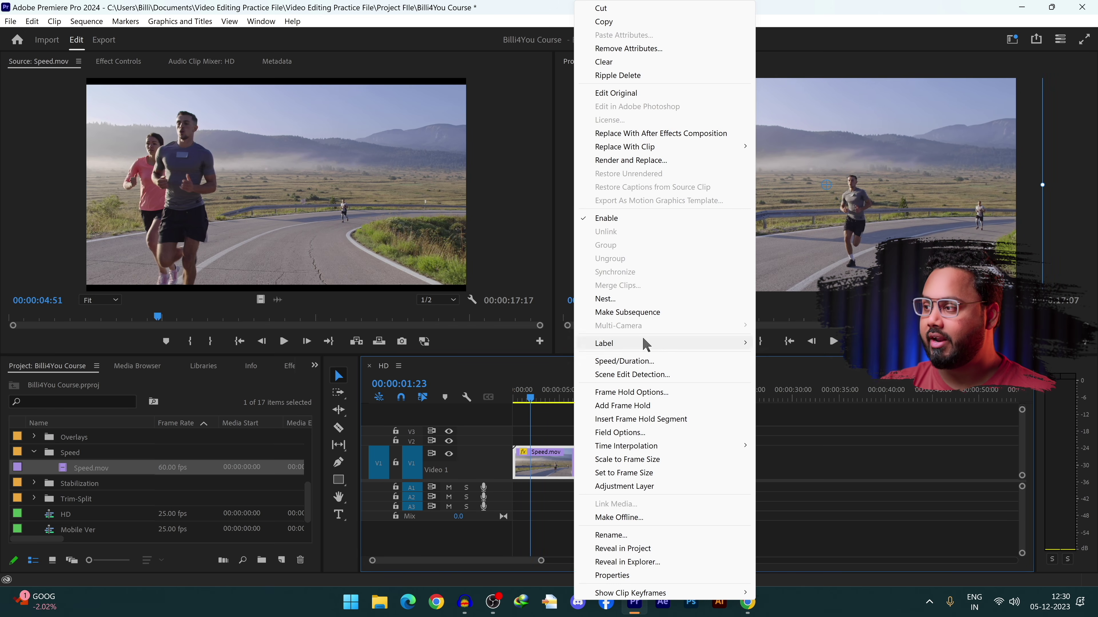
click(640, 364)
drag(558, 273, 664, 272)
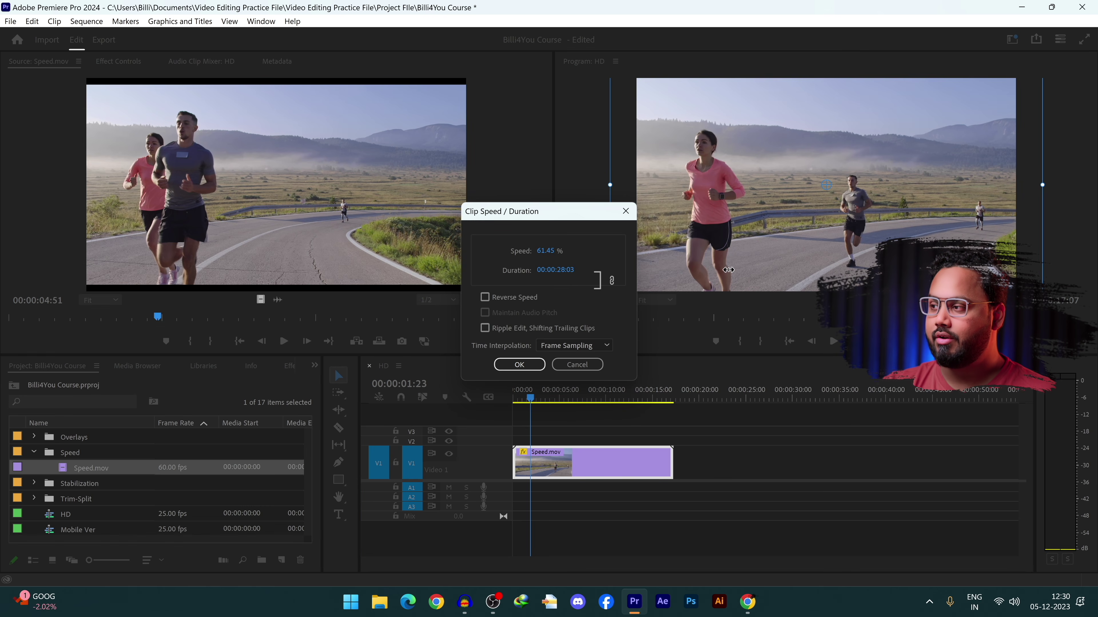
click(528, 367)
click(628, 385)
key(space)
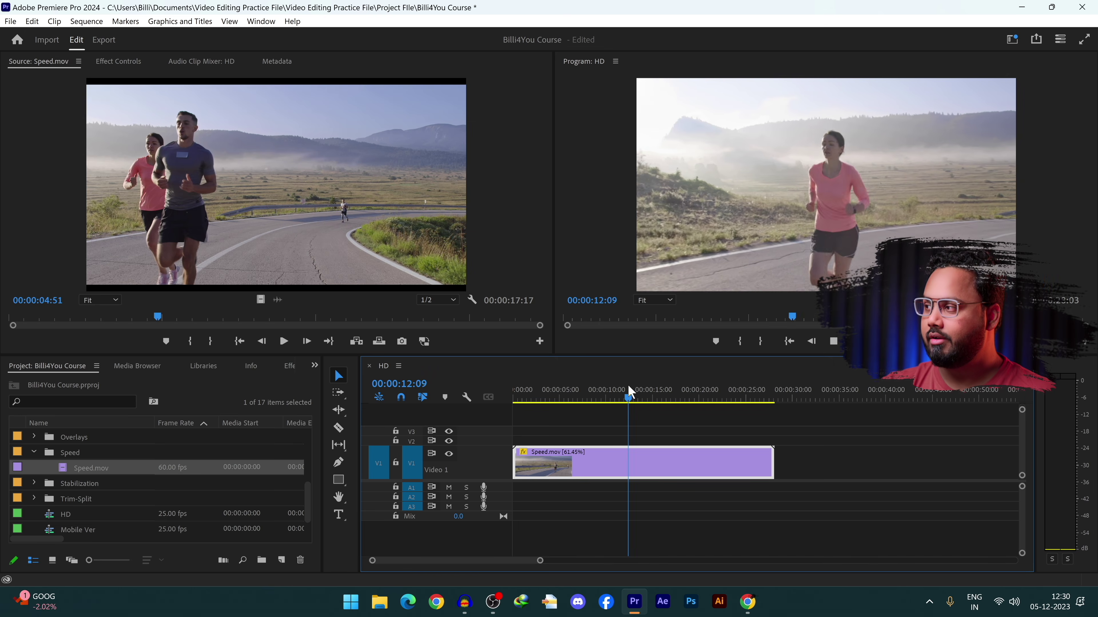
key(space)
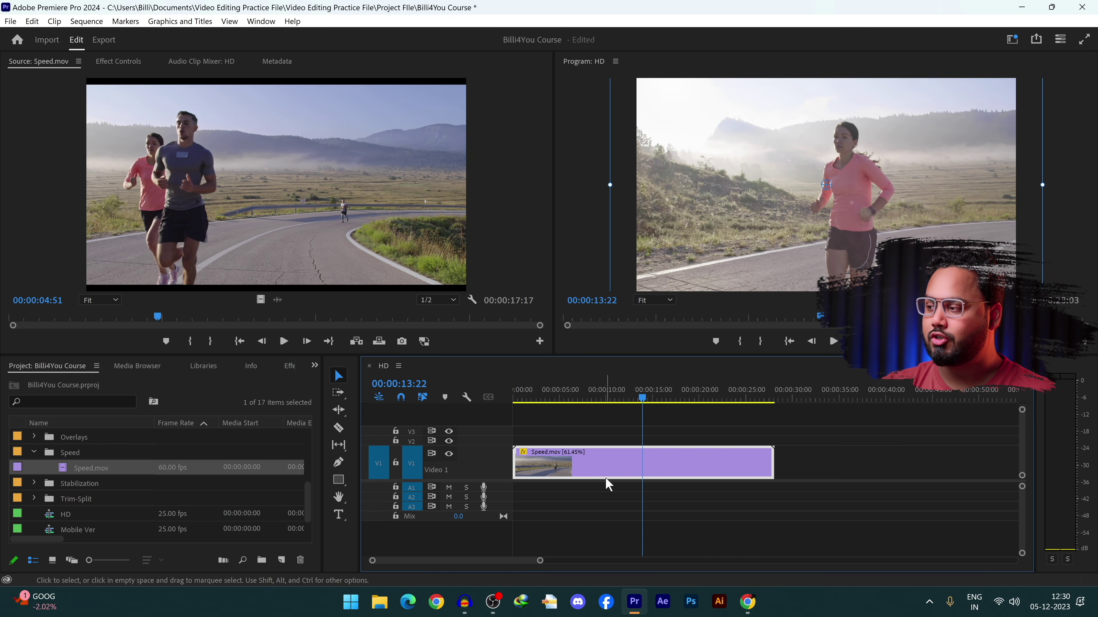
Step: Reverse the Speed.mov clip's playback and preview it in the timeline
right_click(634, 460)
click(690, 361)
click(486, 297)
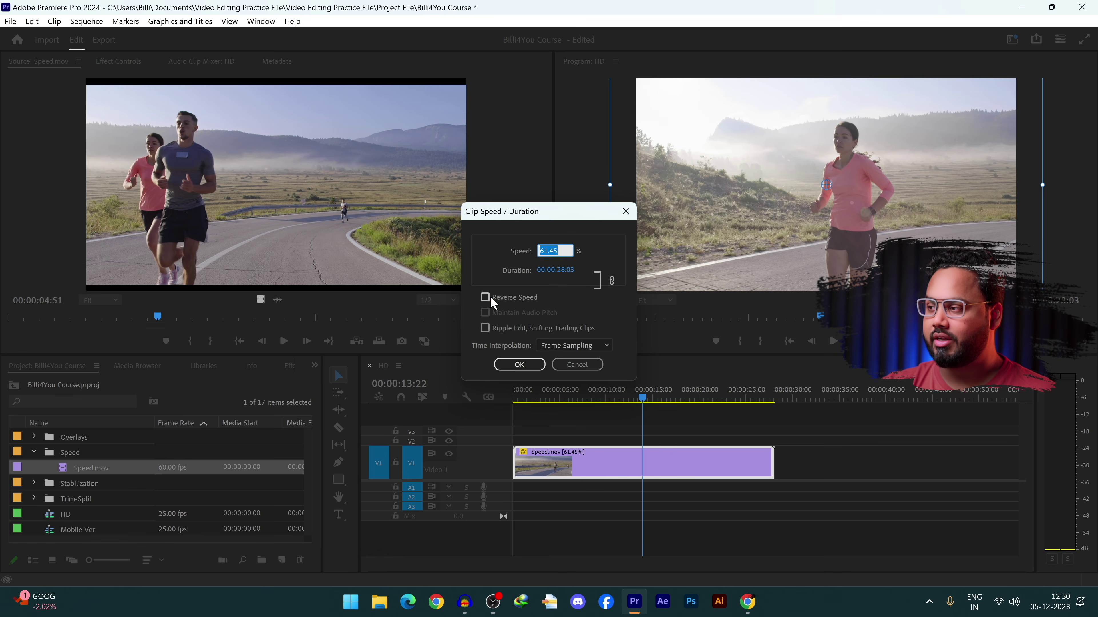
click(519, 364)
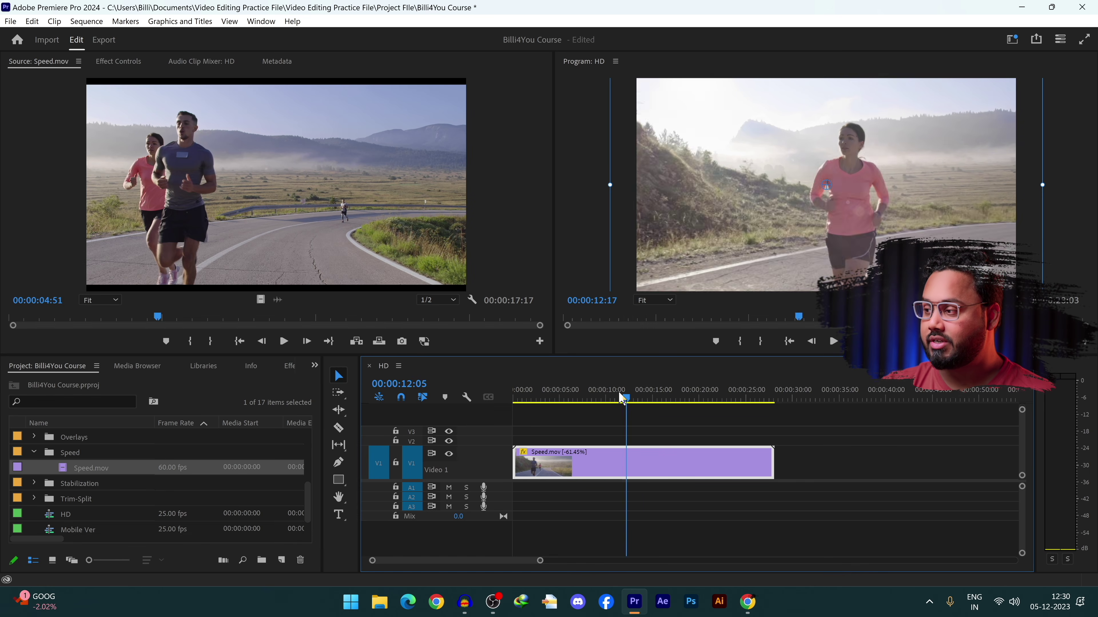
drag(618, 390, 573, 409)
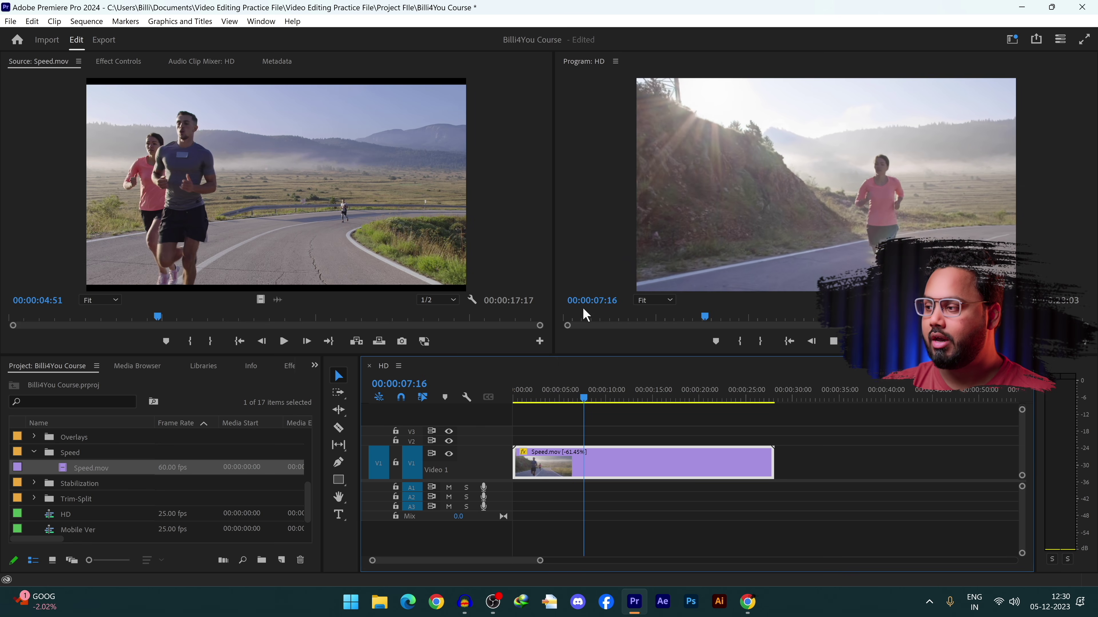
Step: Set the Speed.mov clip's time interpolation to Optical Flow in its speed and duration settings
click(614, 466)
right_click(613, 466)
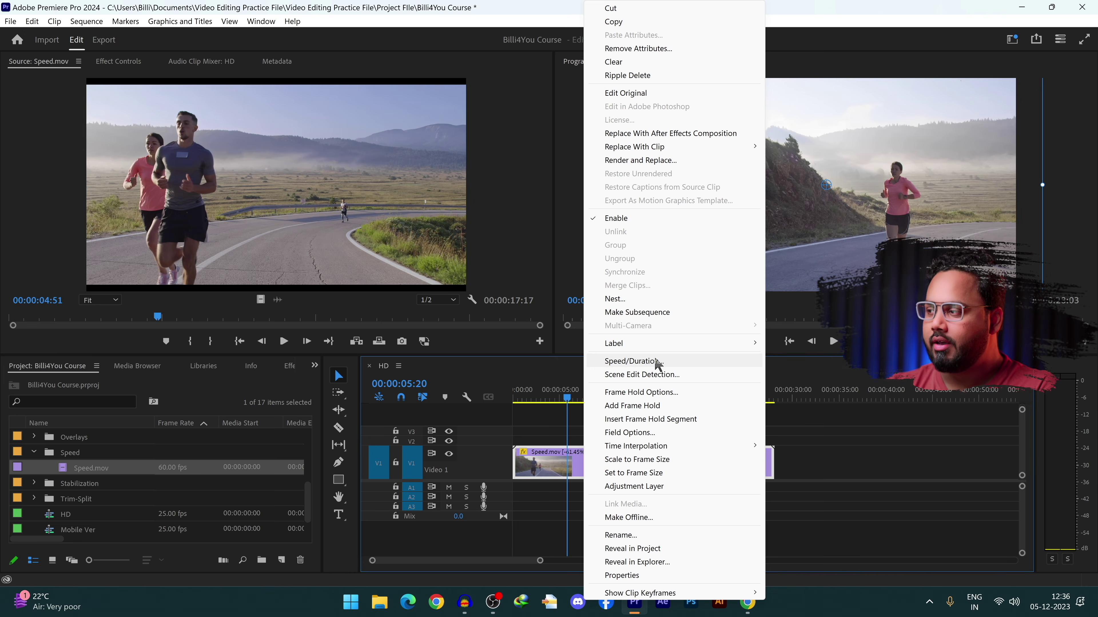
click(657, 360)
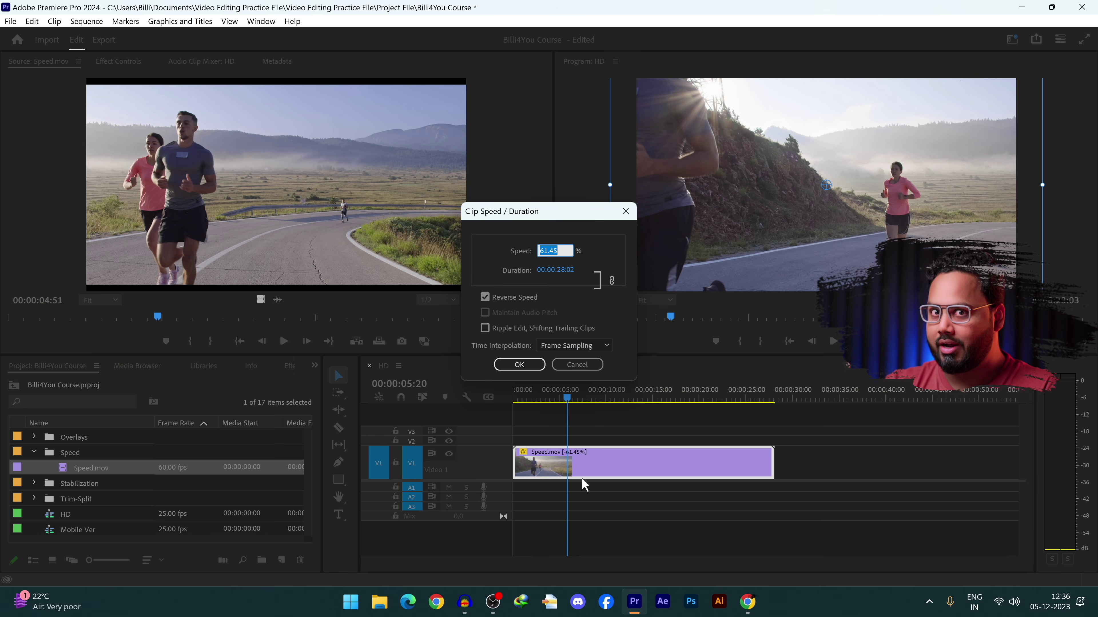
click(491, 329)
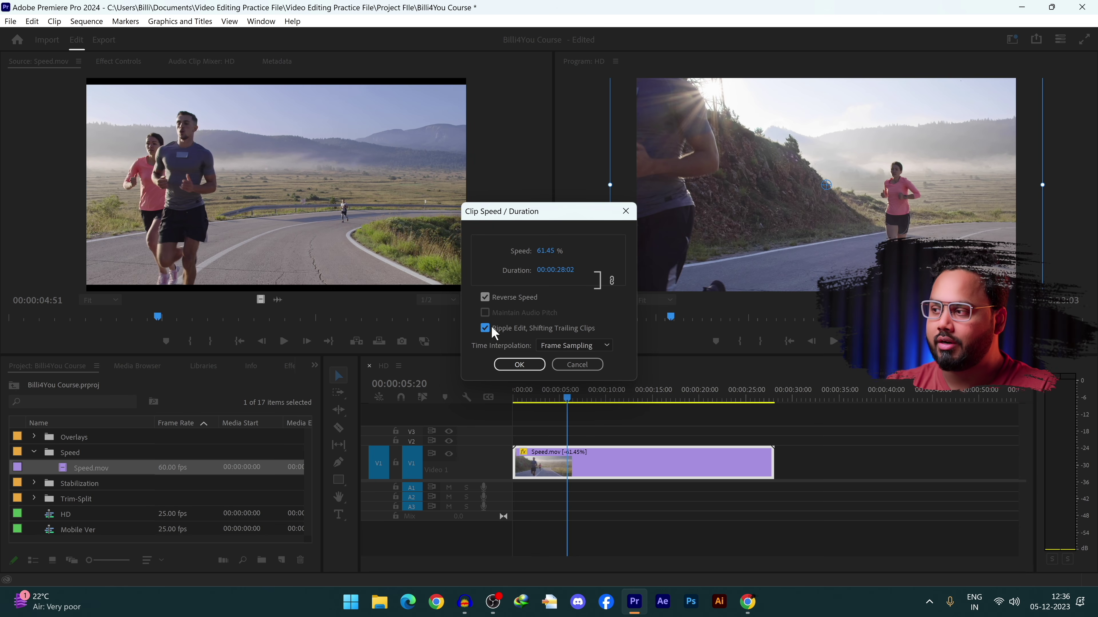
click(600, 344)
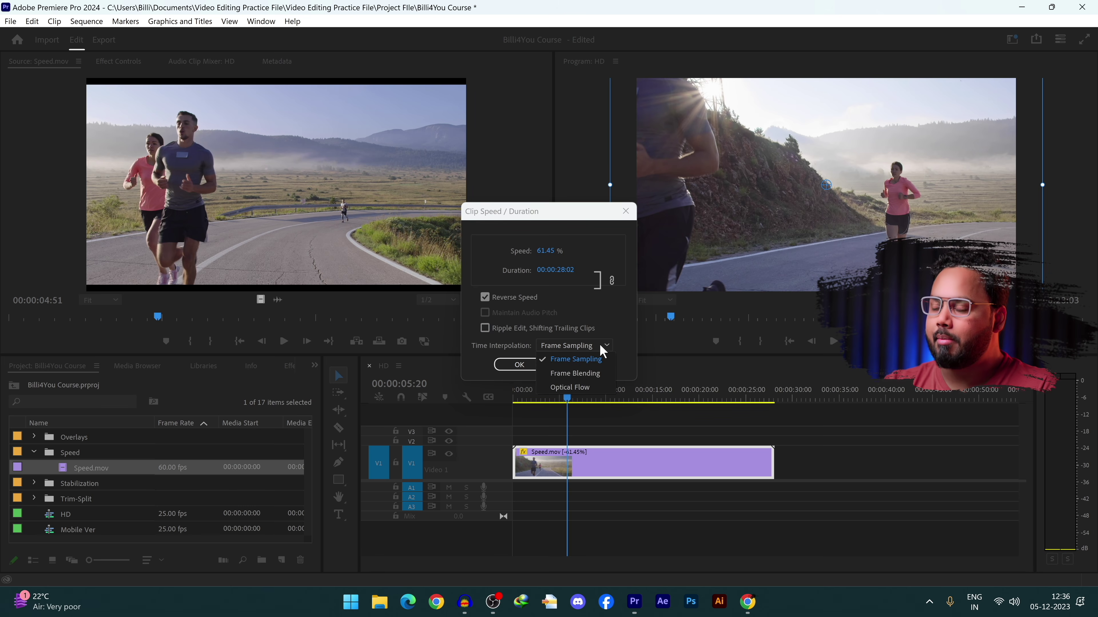
click(602, 388)
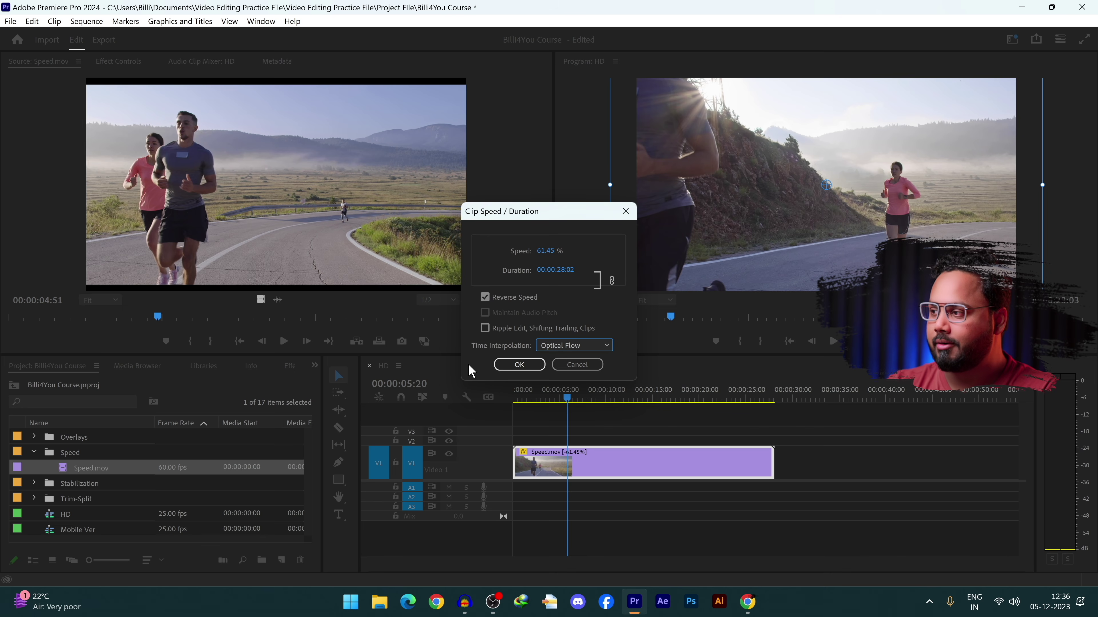
Step: Turn off reverse speed, apply a speed of 54.3% to the Speed.mov clip and play it briefly
click(491, 298)
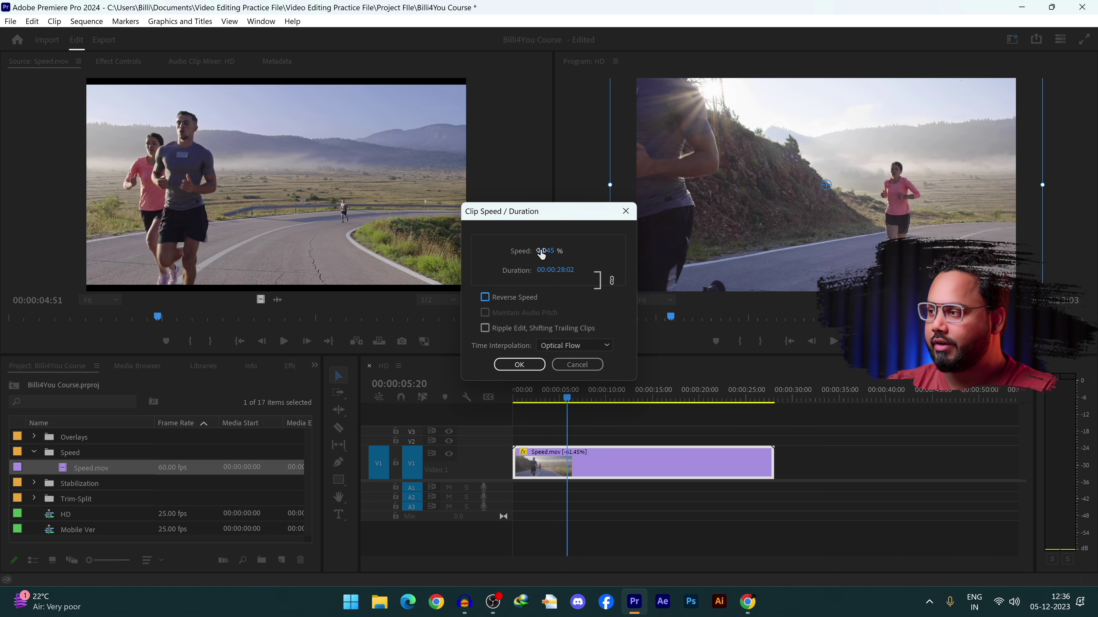
drag(542, 254, 523, 262)
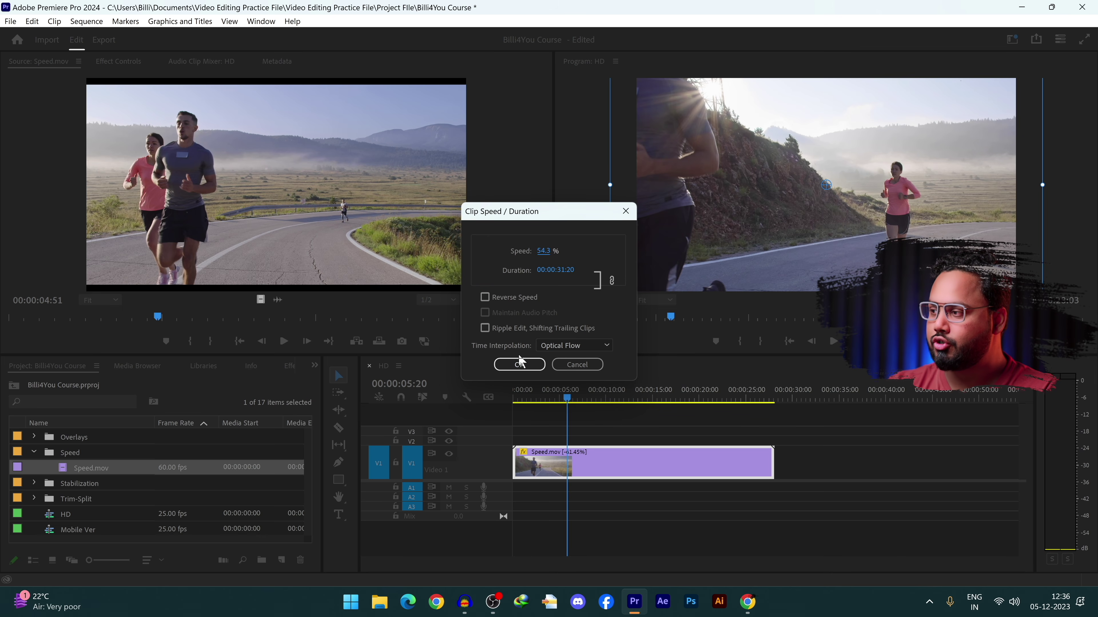
click(519, 362)
key(space)
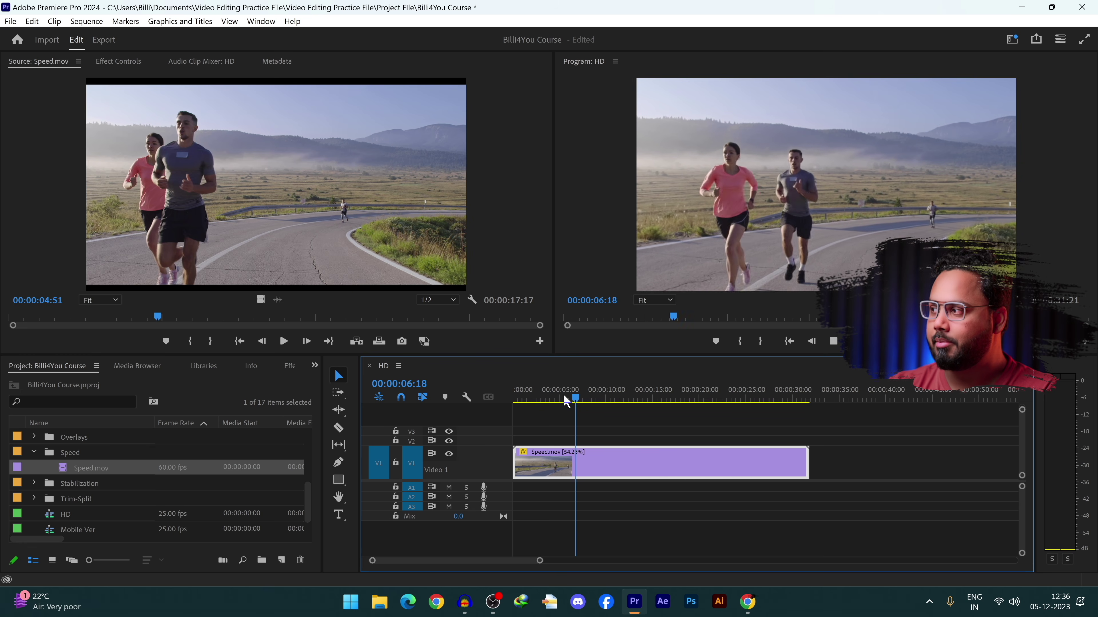
key(space)
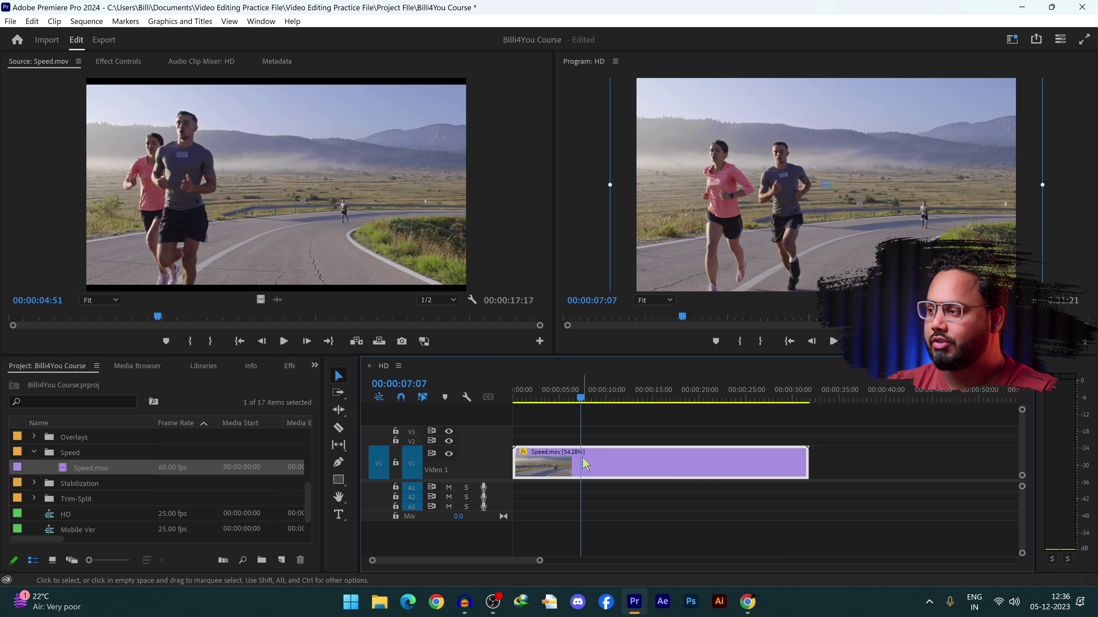
Step: Set the Speed.mov clip's speed to 100%
right_click(585, 464)
click(610, 364)
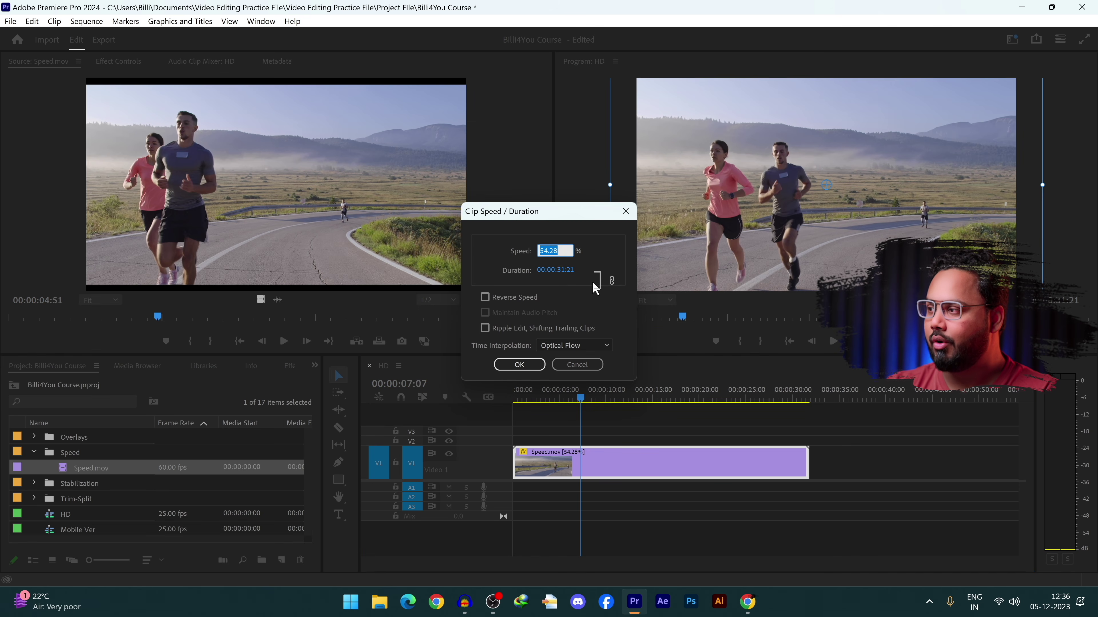
text(100)
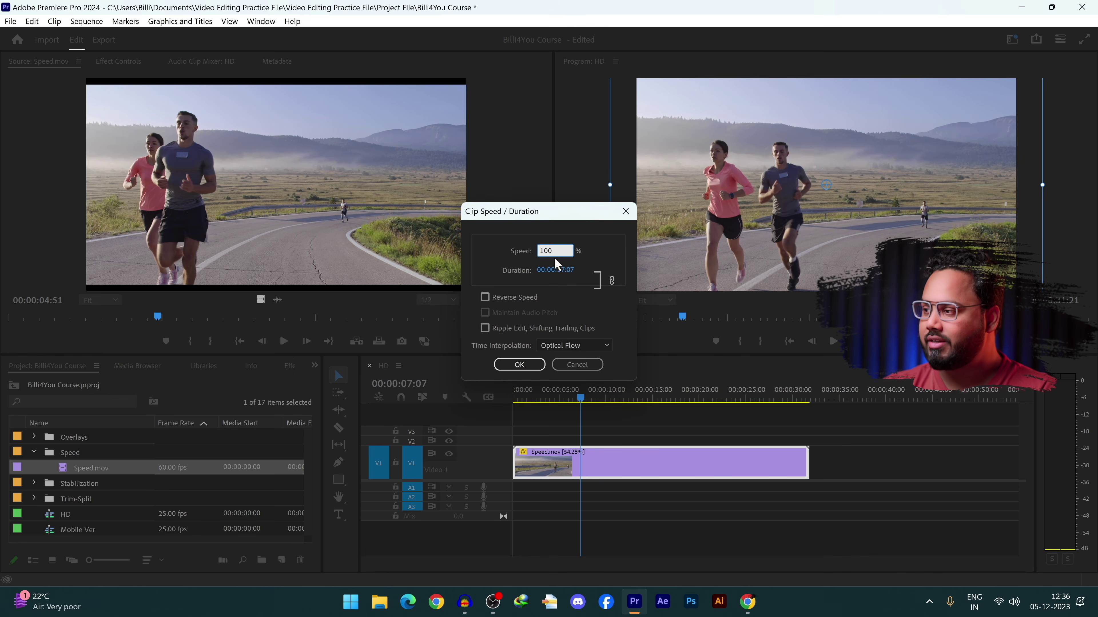
click(519, 365)
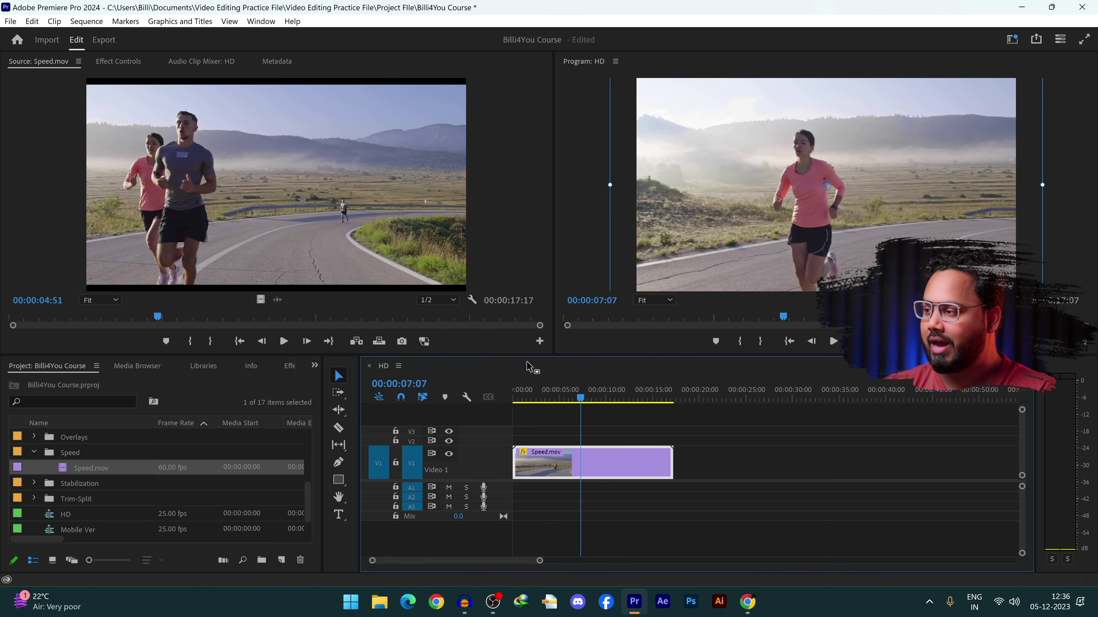
Step: Show the Time Remapping speed keyframes on the Speed.mov clip and expand the height of track V1
right_click(585, 464)
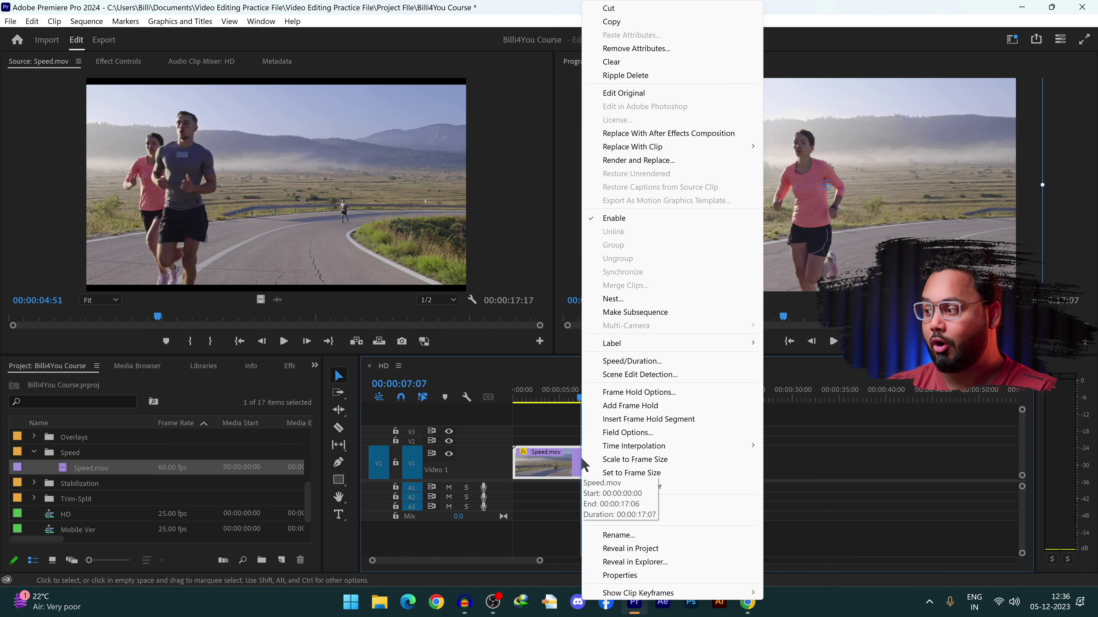
mouse_move(736, 598)
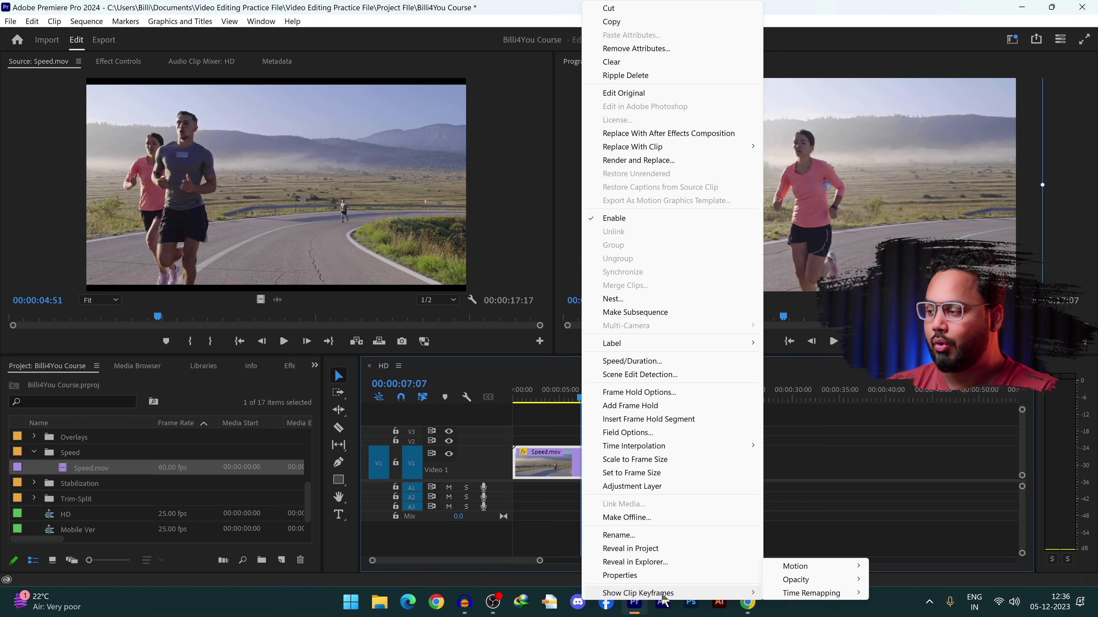
mouse_move(821, 598)
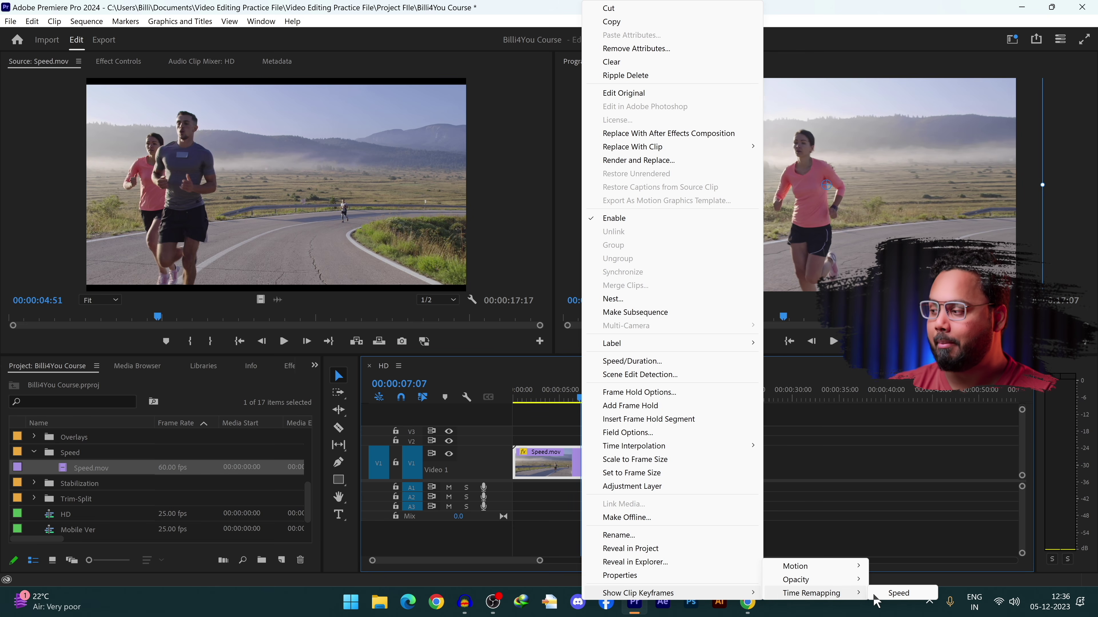
click(907, 597)
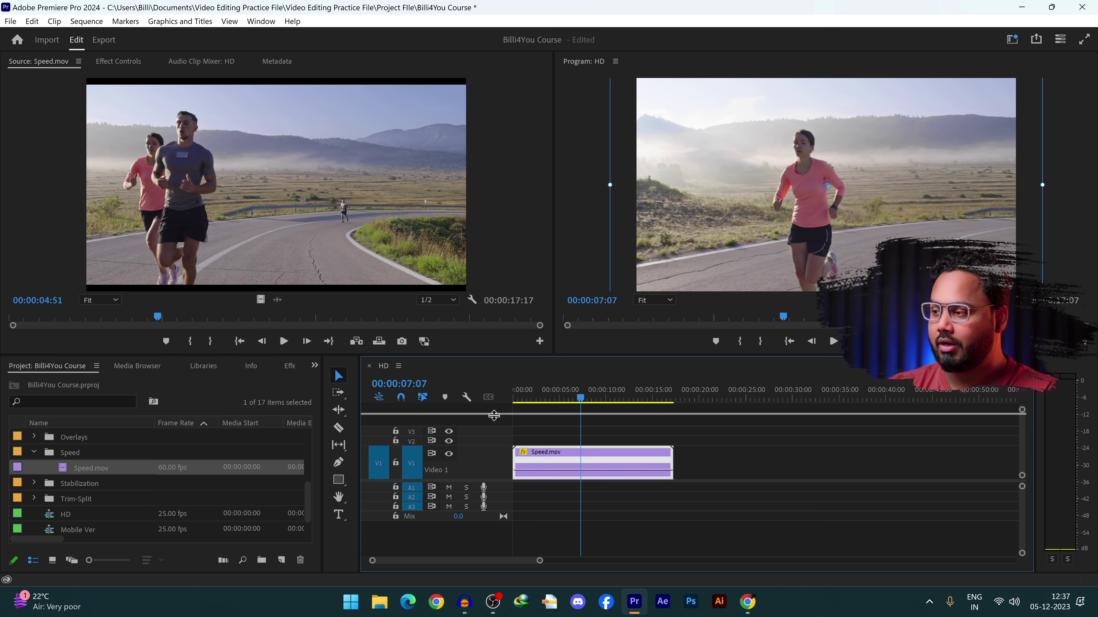
double_click(492, 469)
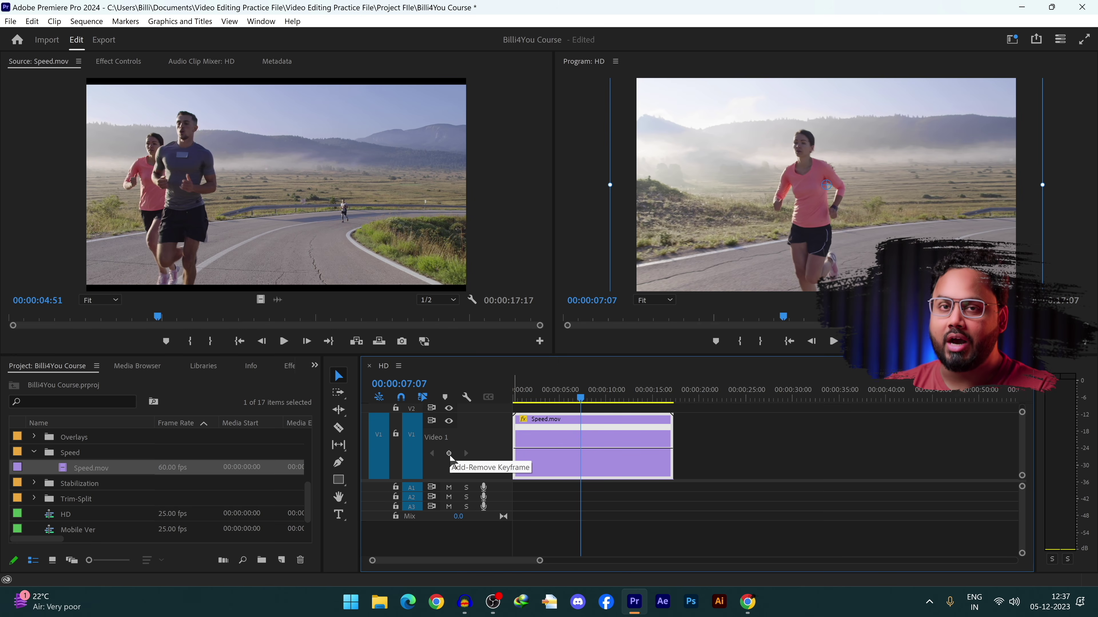
drag(514, 396, 546, 400)
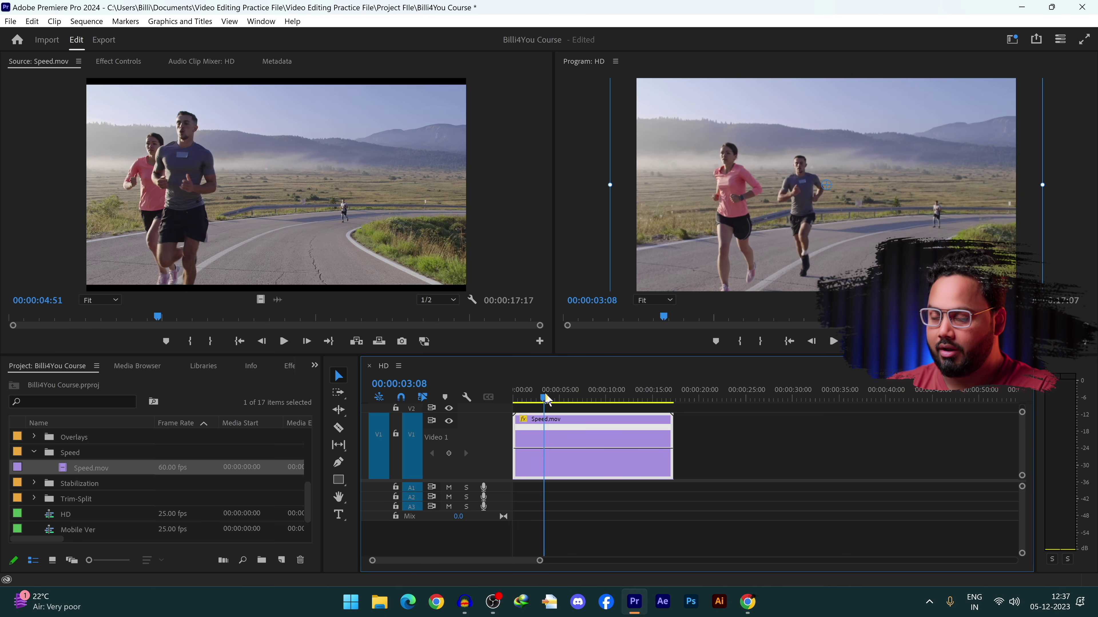
right_click(564, 454)
click(605, 364)
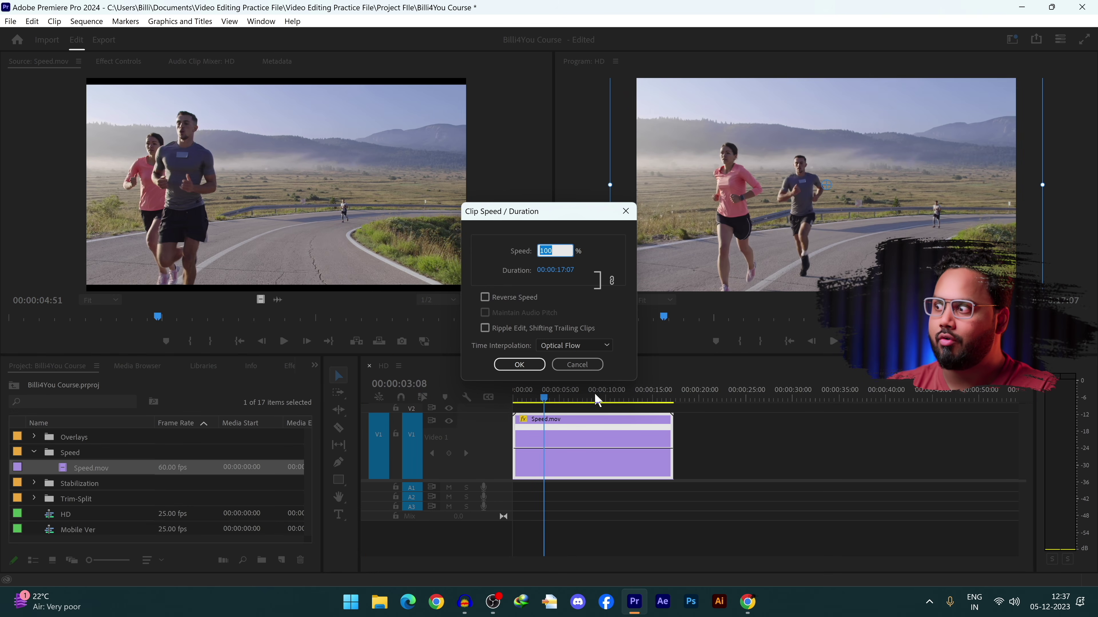
click(577, 365)
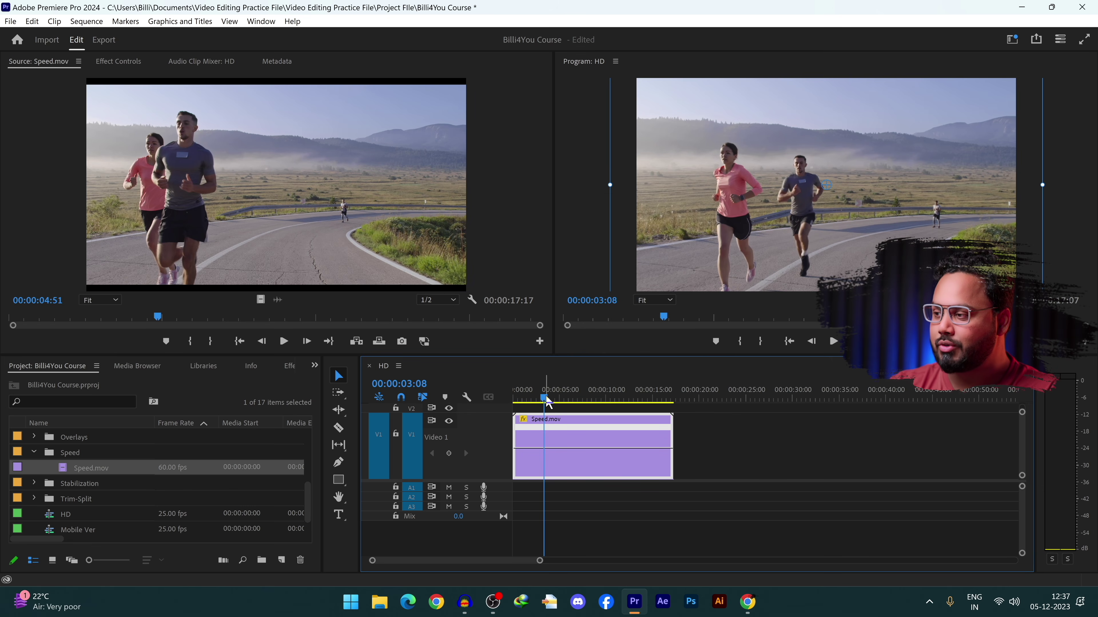
Step: Play the Speed.mov clip from the start and add speed keyframes at 00:00:03:10 and 00:00:05:08
drag(544, 399, 508, 406)
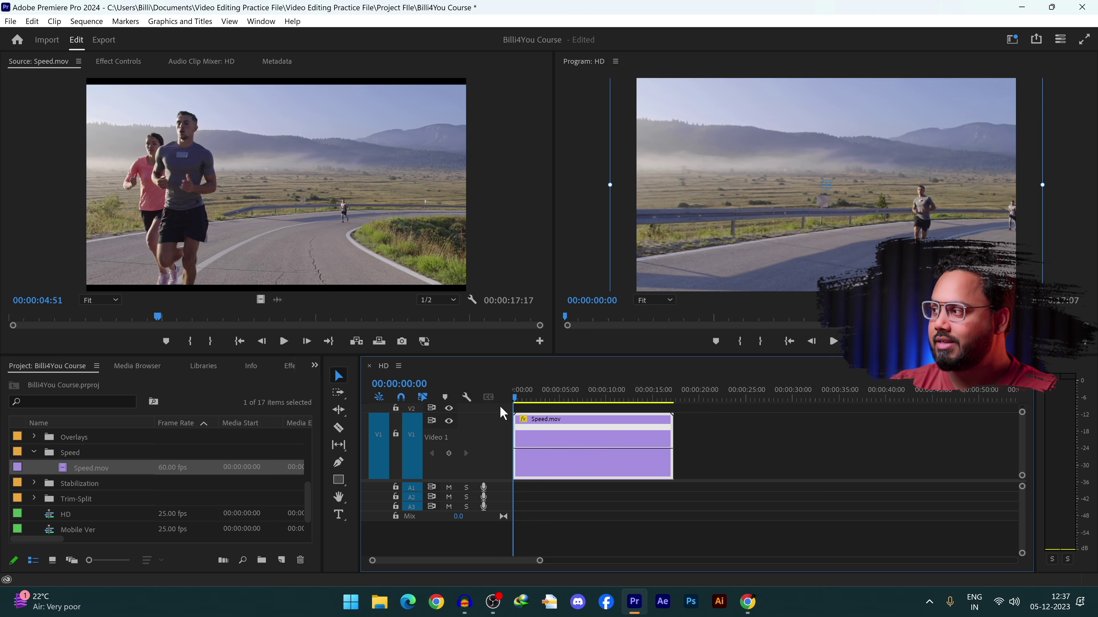
key(space)
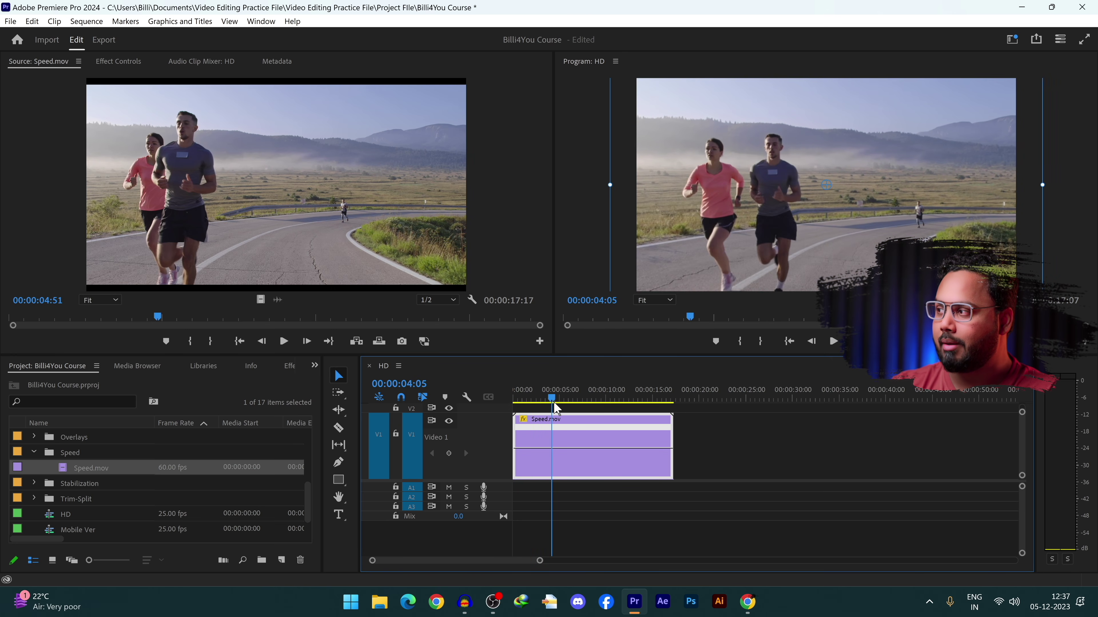
click(545, 400)
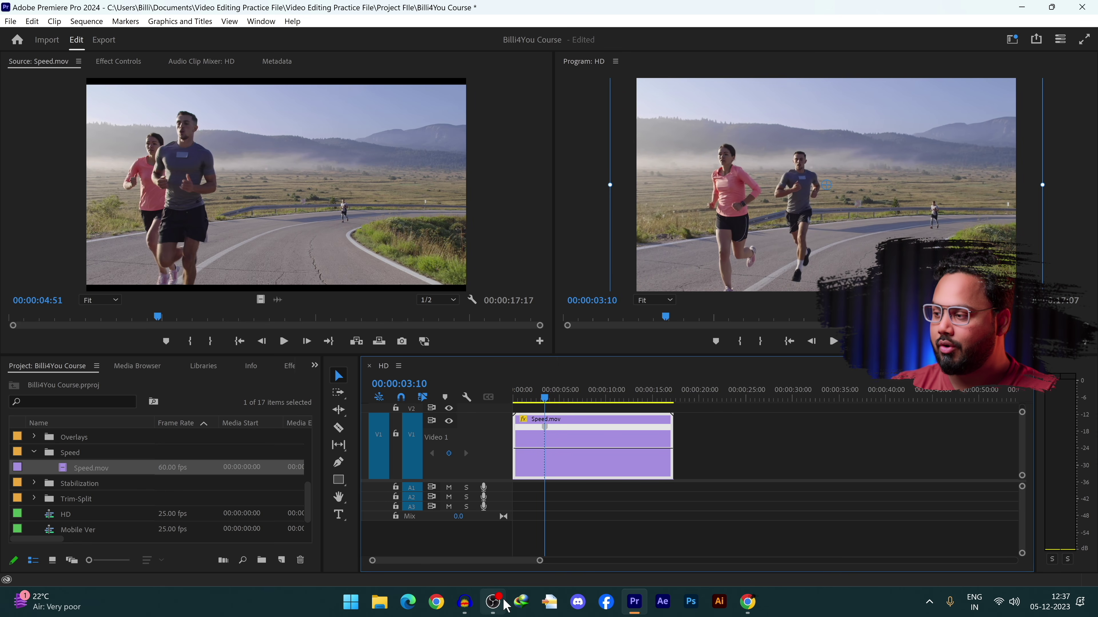
mouse_move(539, 560)
mouse_down()
mouse_move(486, 567)
mouse_move(553, 567)
mouse_up()
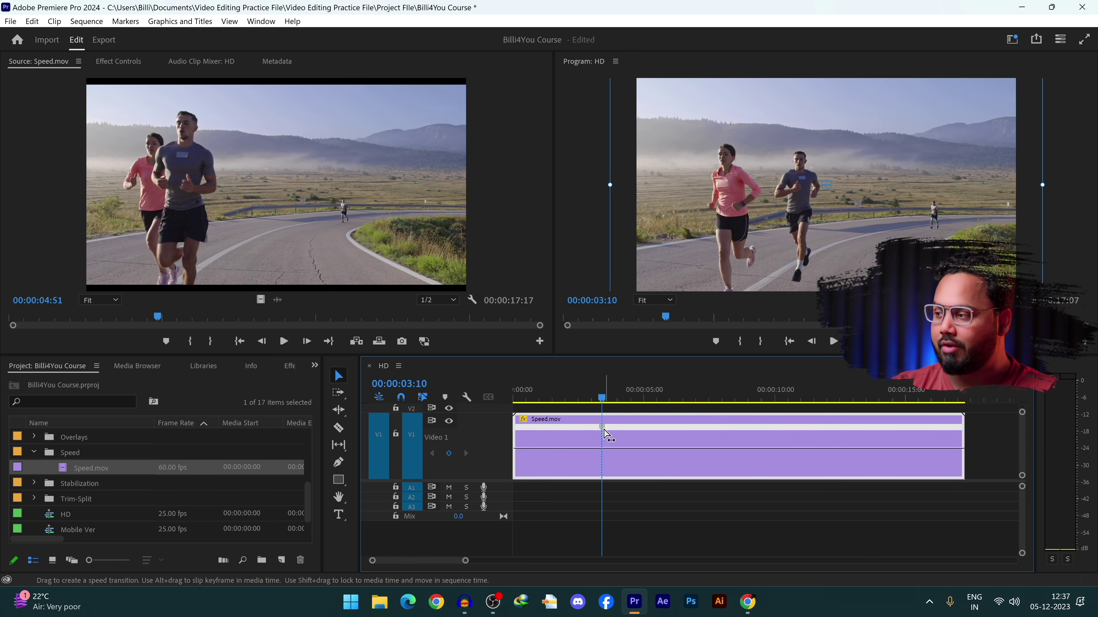
drag(602, 397, 652, 402)
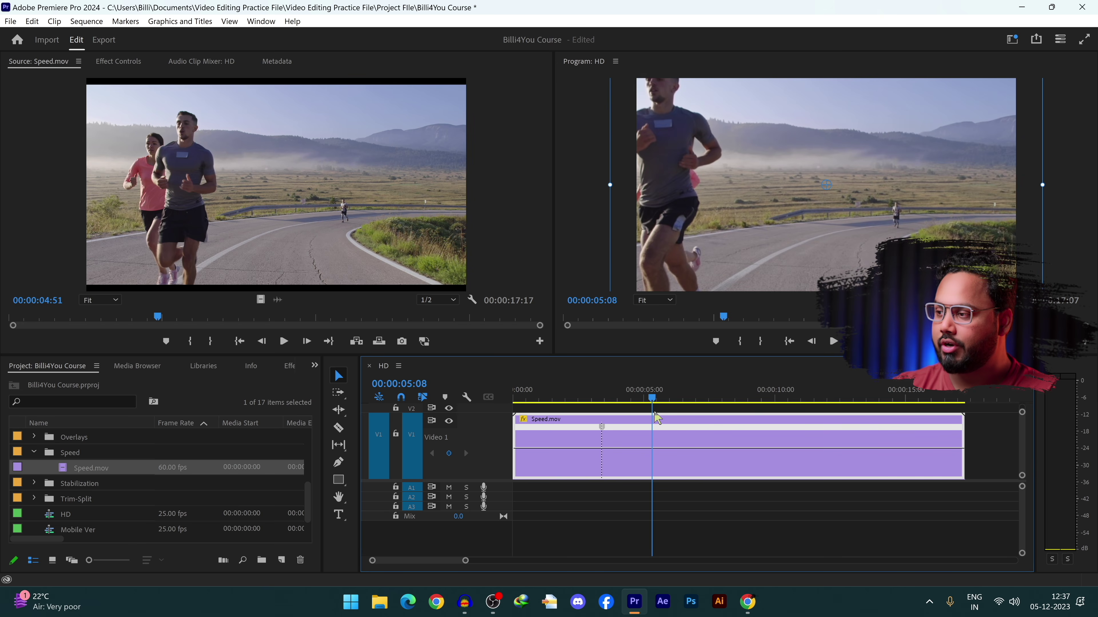
click(449, 453)
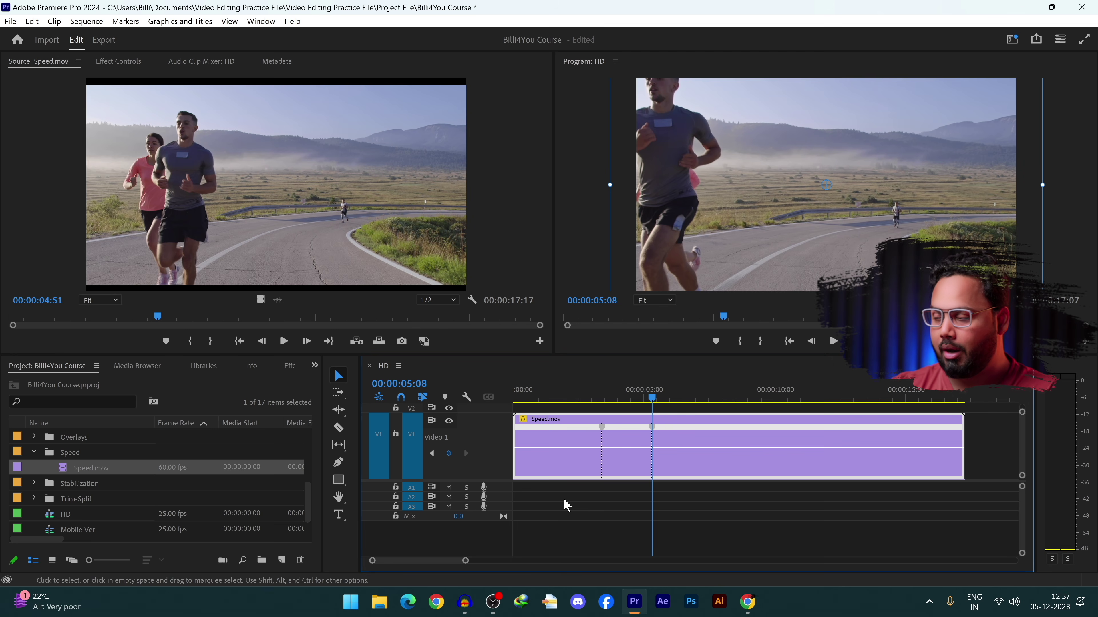
Step: Lower the speed of the Speed.mov section between the two keyframes and play the clip from the sequence start
drag(624, 448, 767, 472)
key(Home)
key(space)
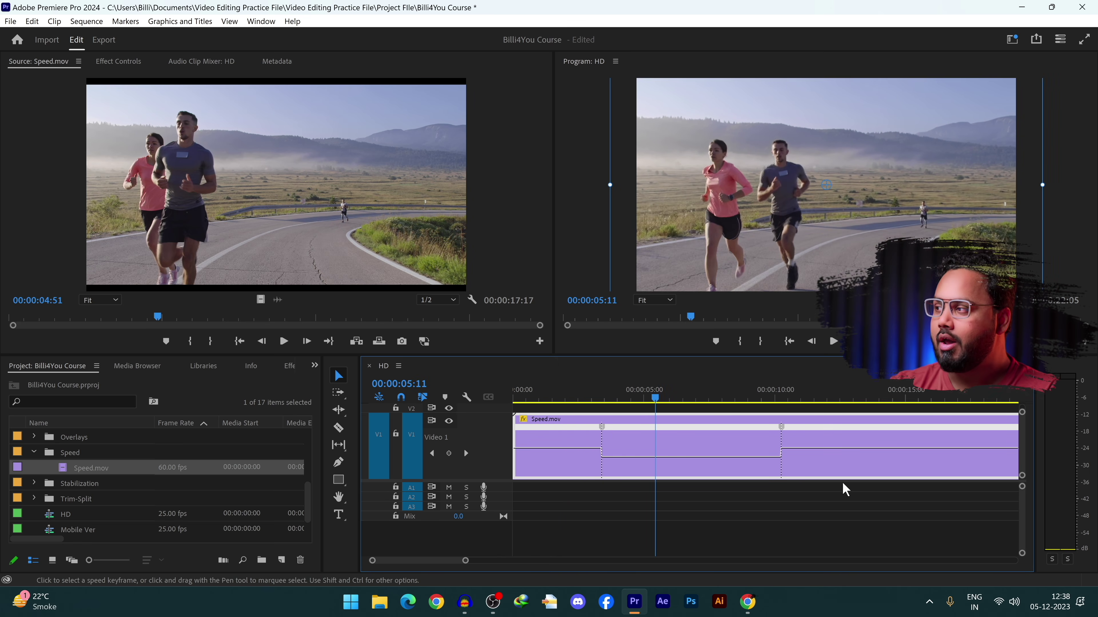
Step: Spread both speed keyframes on the Speed.mov clip into gradual ramps and play through the slowed section
click(596, 397)
click(605, 432)
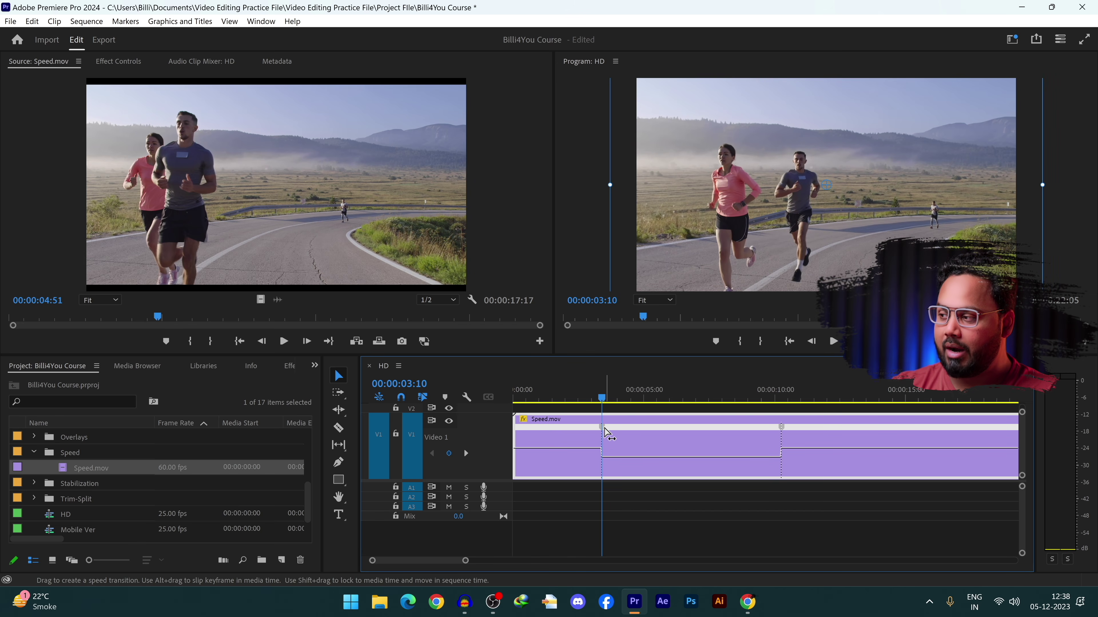
drag(605, 432, 628, 434)
mouse_move(752, 429)
mouse_down()
mouse_move(731, 431)
mouse_move(757, 429)
mouse_up()
click(622, 433)
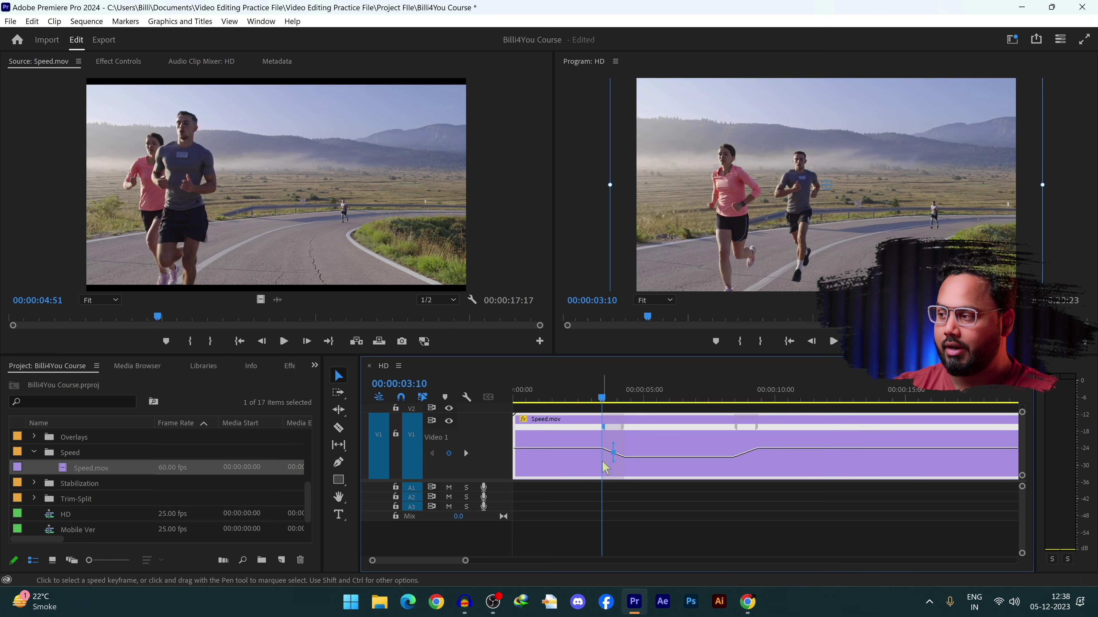
drag(602, 399, 579, 404)
key(space)
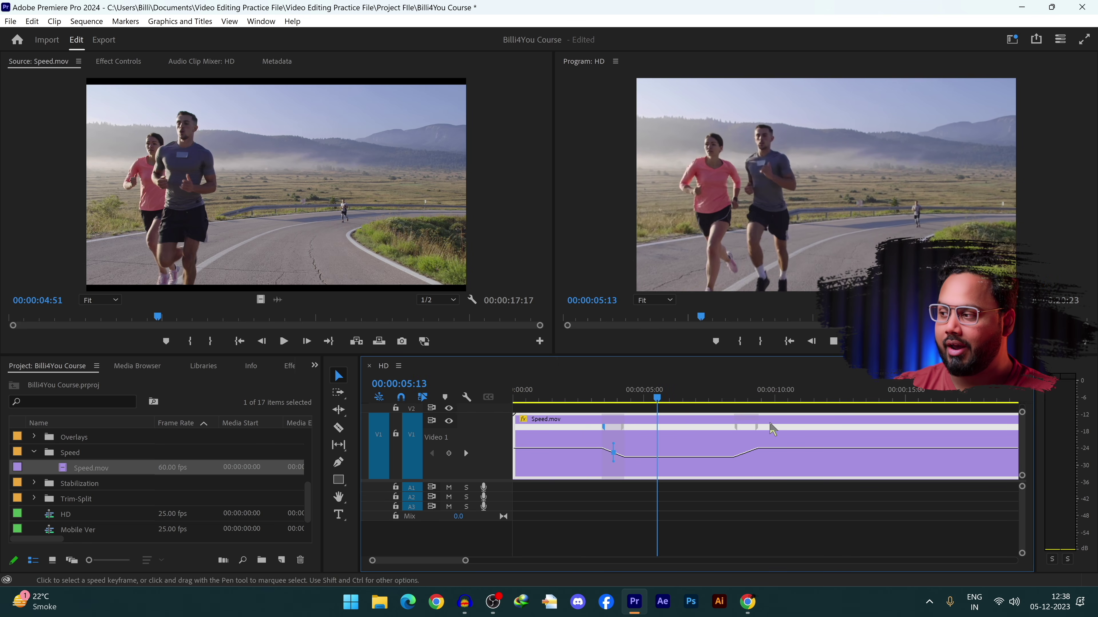
key(space)
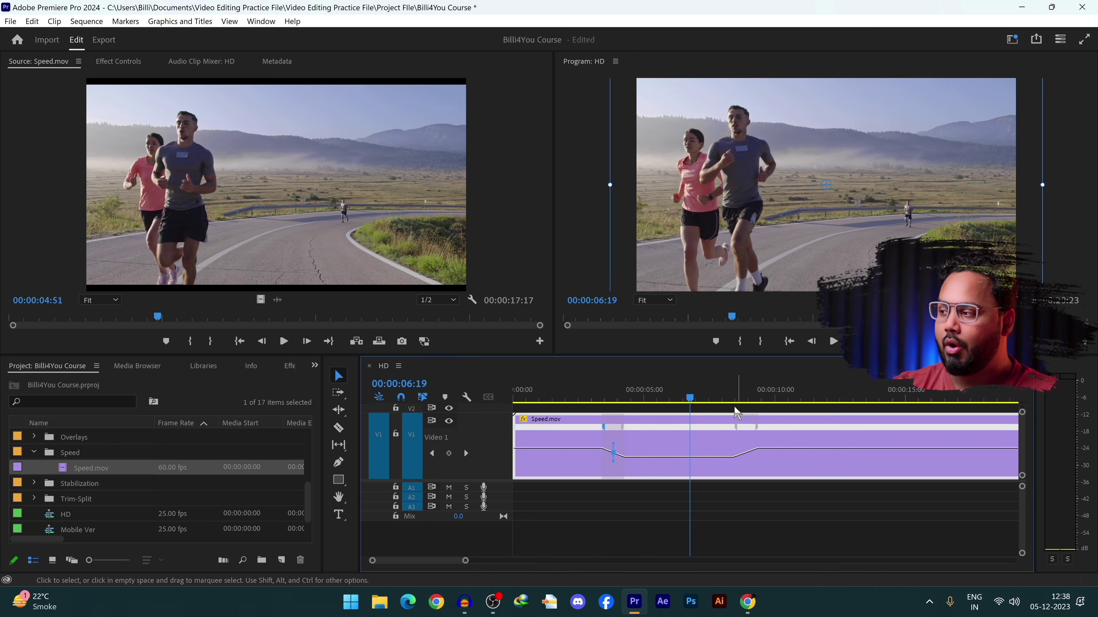
Step: Slow the middle section of Speed.mov further, raise the speed of the sections around it, and play the ramp
drag(674, 460, 675, 467)
drag(590, 449, 592, 443)
mouse_move(944, 448)
mouse_down()
mouse_move(944, 462)
mouse_move(944, 446)
mouse_up()
click(524, 397)
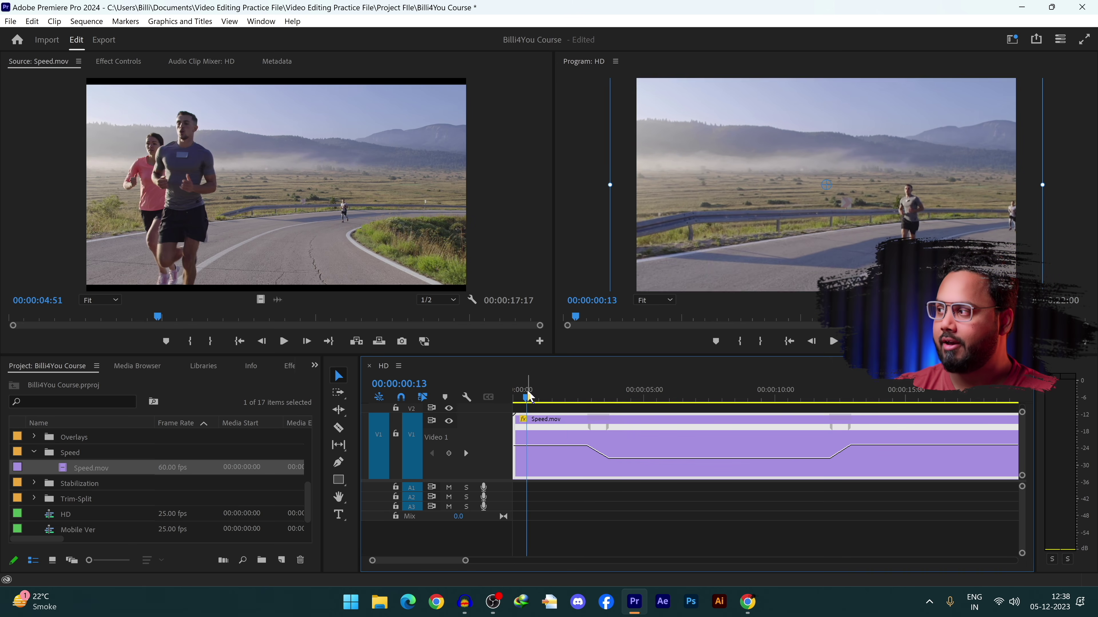
key(space)
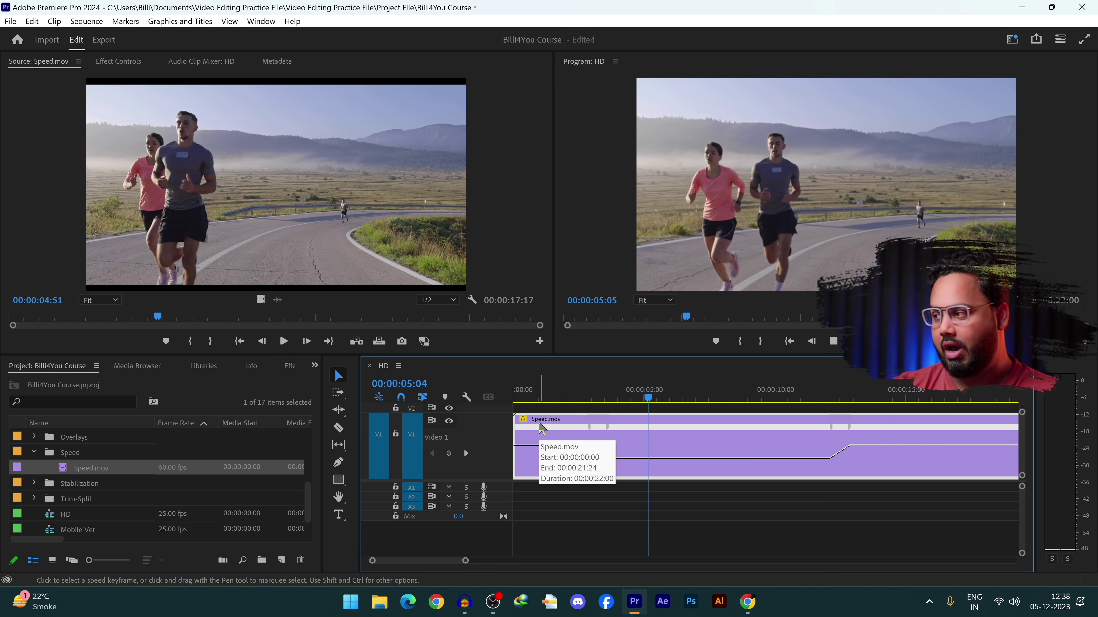
click(811, 397)
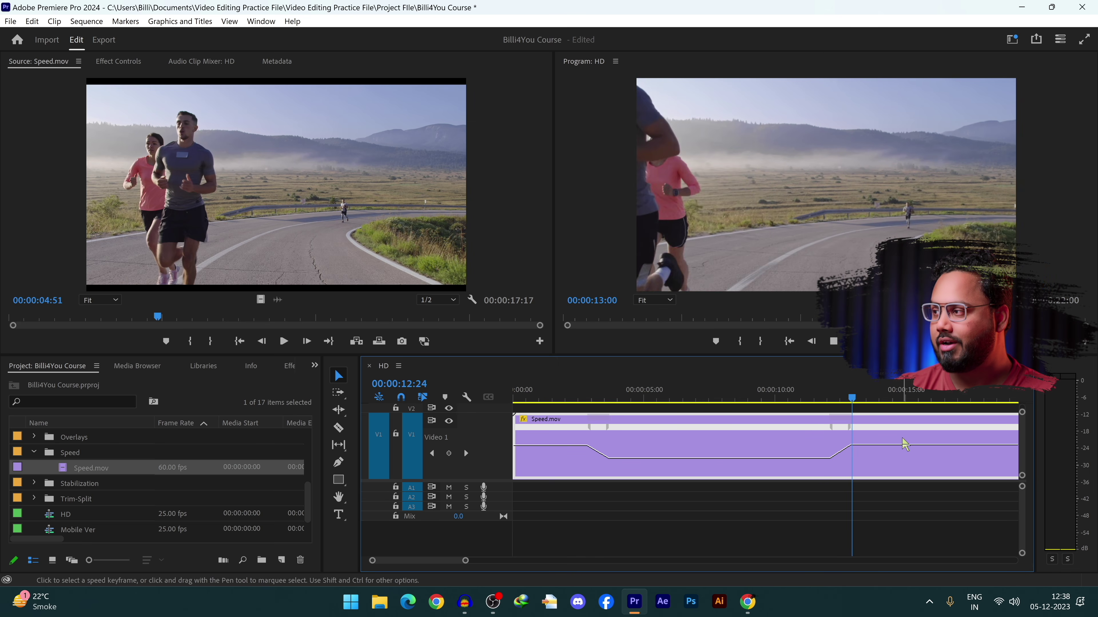
key(space)
Step: Add a speed keyframe at 00:00:19:19 with a gradual ramp into a slower end section of Speed.mov, and play it
mouse_move(466, 561)
mouse_down()
mouse_move(456, 565)
mouse_move(472, 561)
mouse_up()
drag(797, 400, 843, 408)
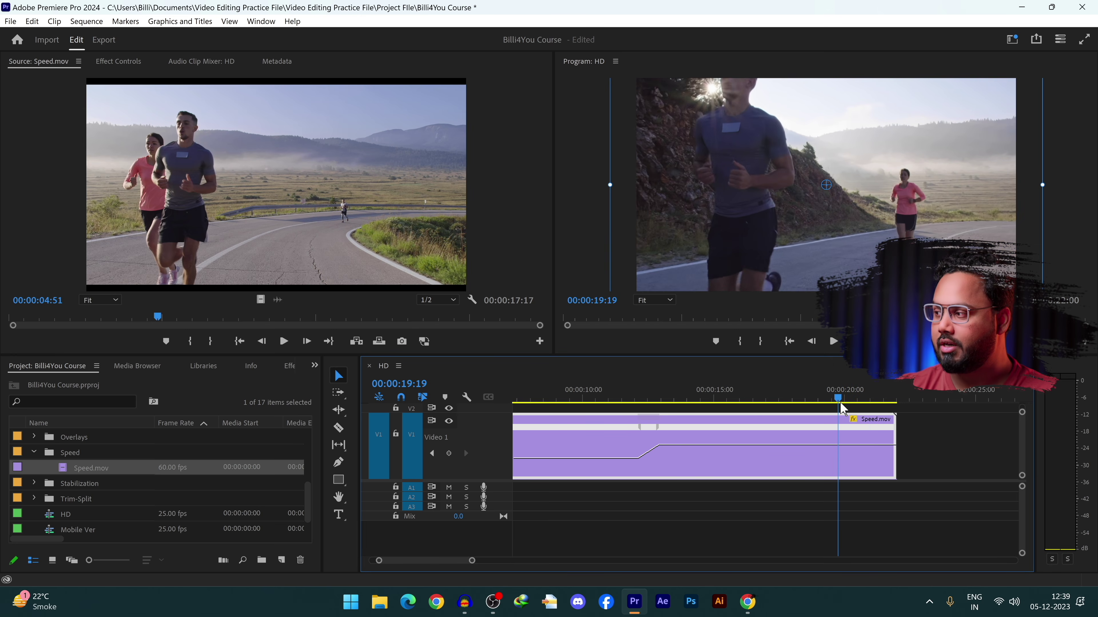
click(448, 453)
drag(861, 452, 862, 467)
drag(838, 427, 811, 428)
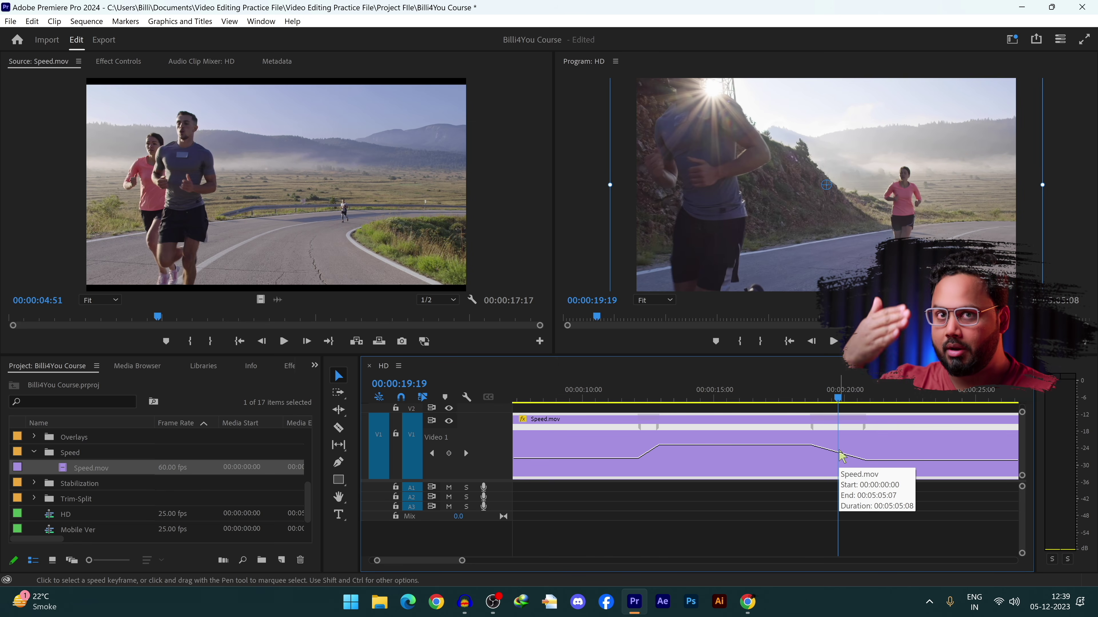
click(792, 391)
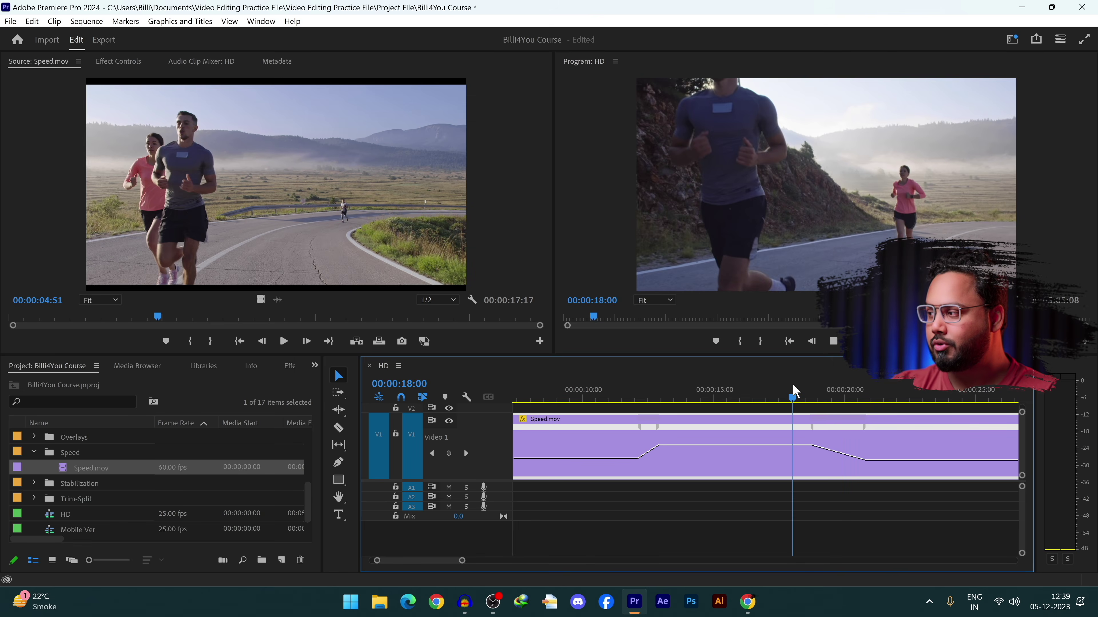
key(space)
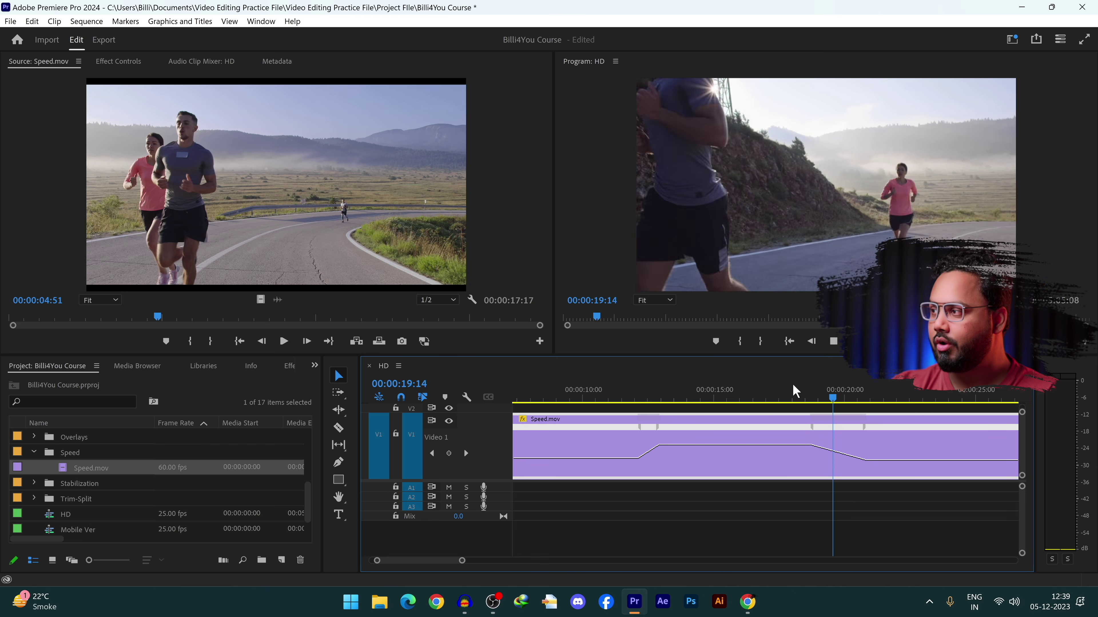
key(space)
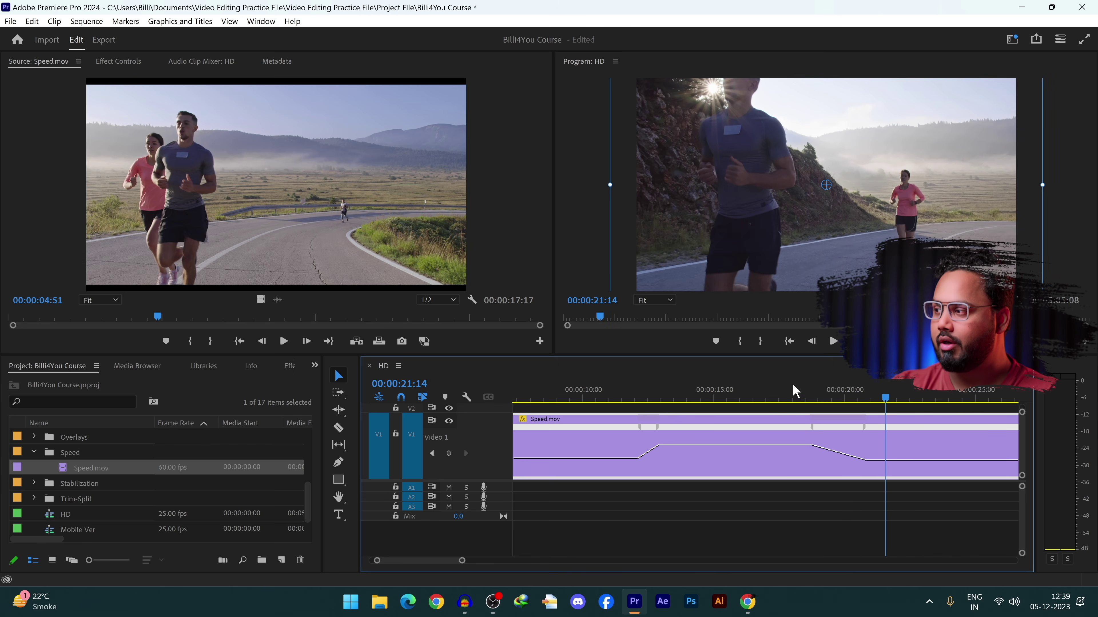
Step: Set the Speed.mov clip's time interpolation to Optical Flow
right_click(891, 443)
right_click(874, 451)
mouse_move(926, 451)
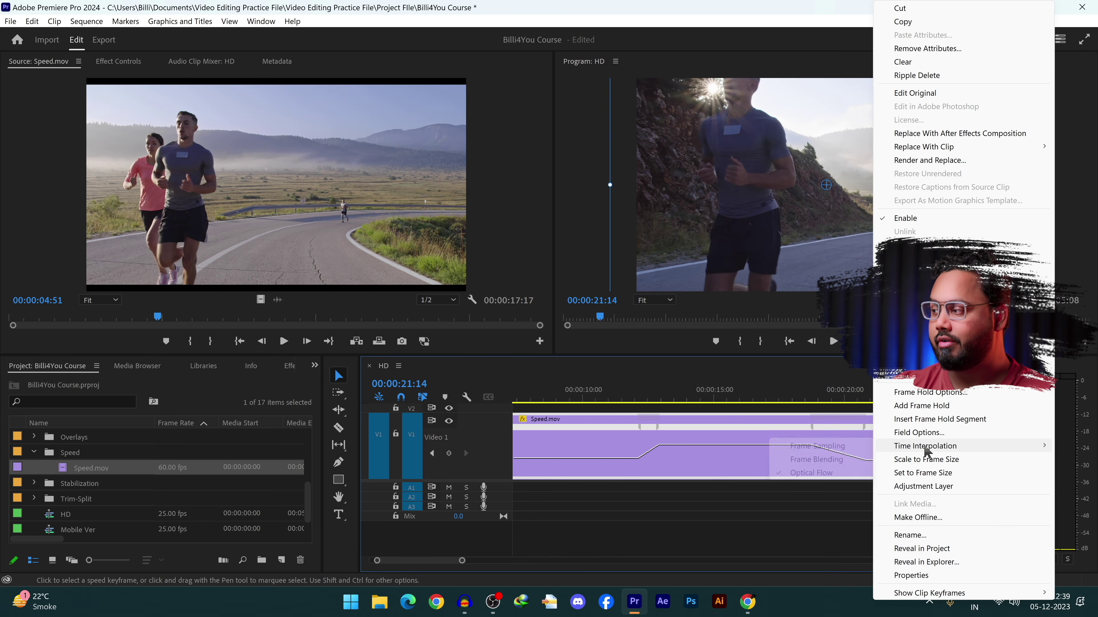
click(832, 473)
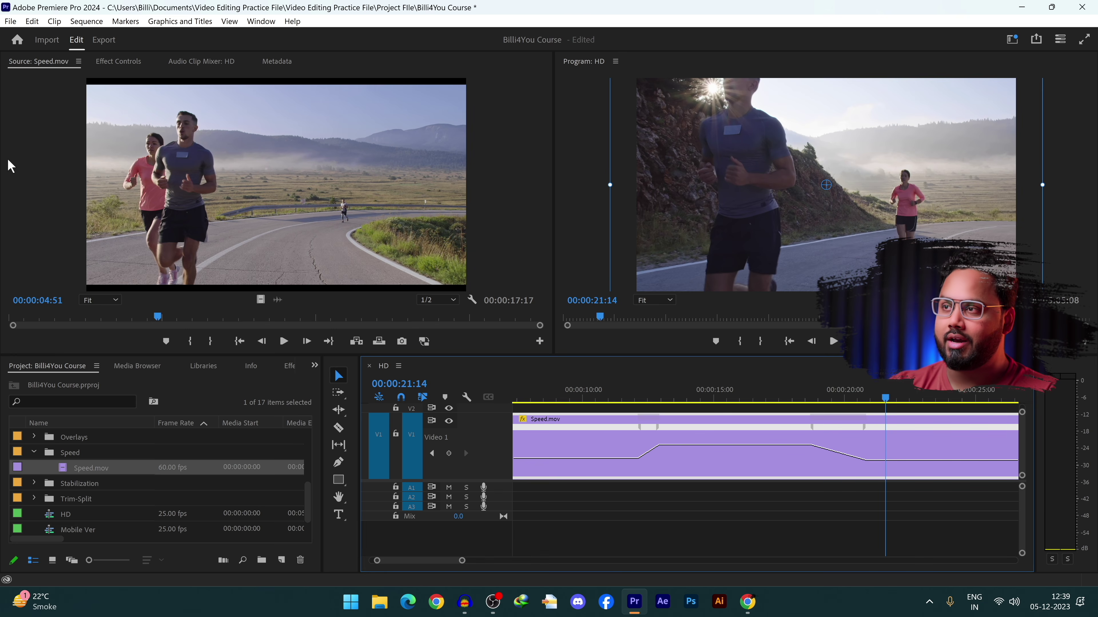
Step: Mark the sequence from 00:00:00:00 to the end of Speed.mov at 00:05:05:06 and render In to Out
click(88, 22)
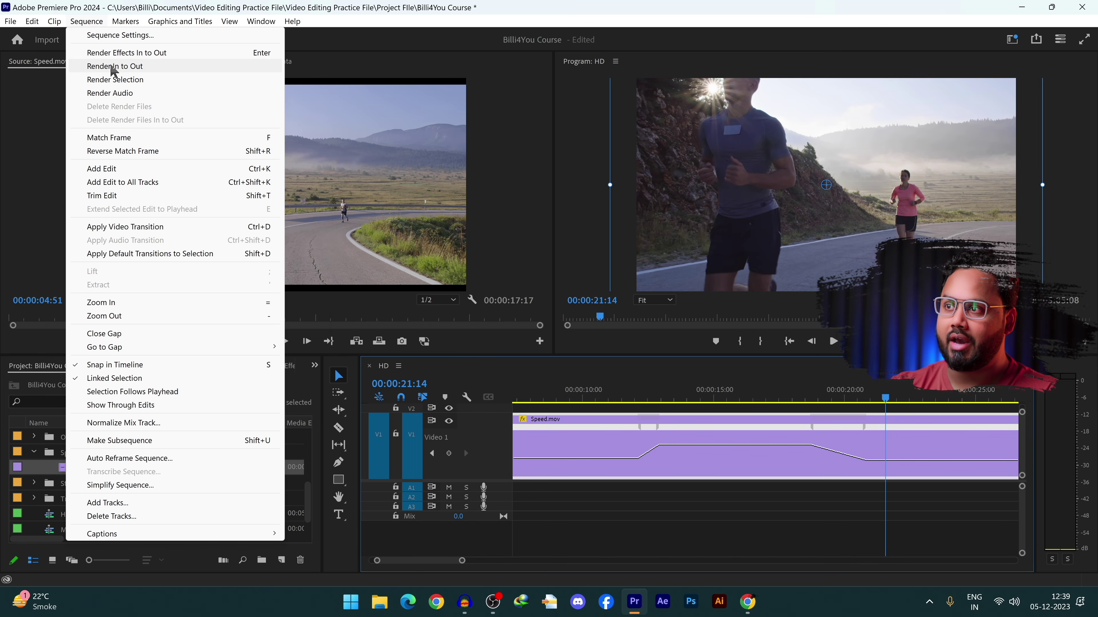
click(128, 69)
key(Home)
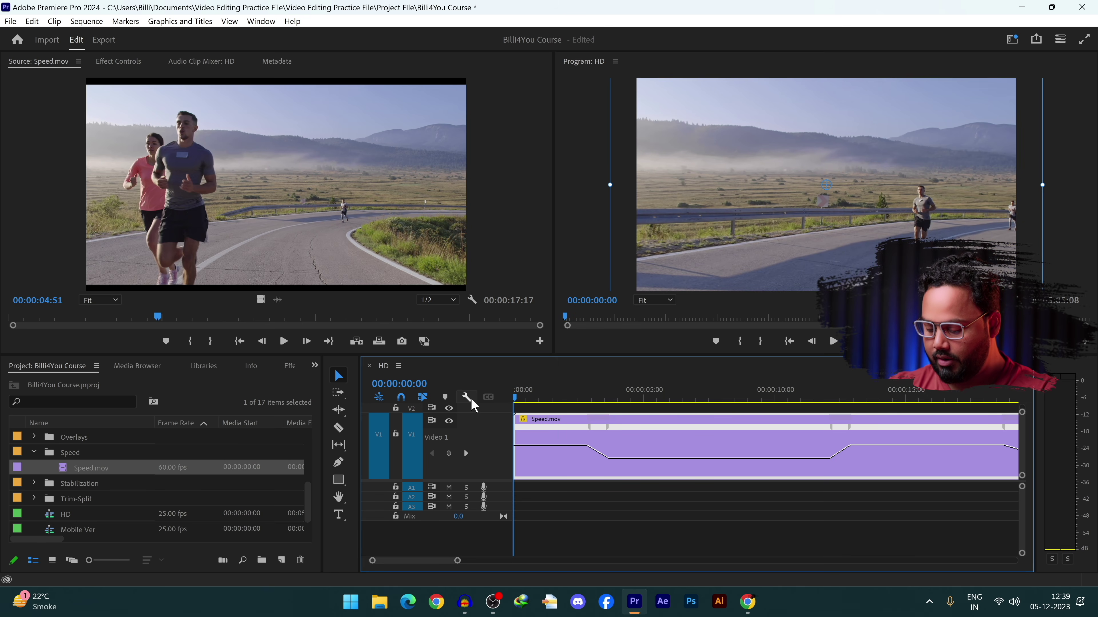
key(End)
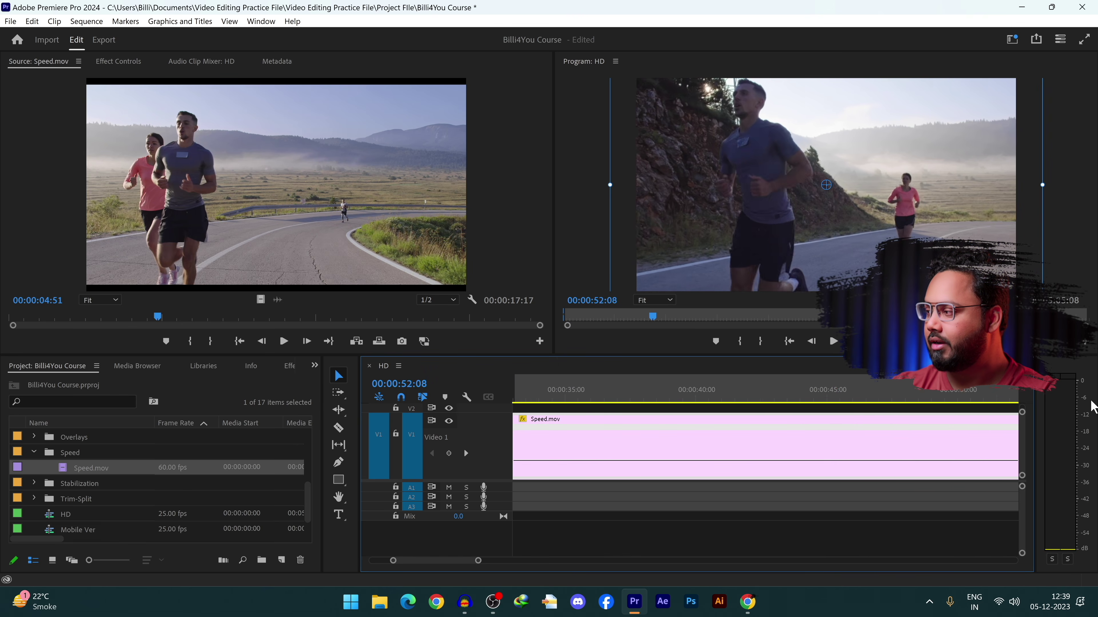
drag(1094, 407, 861, 399)
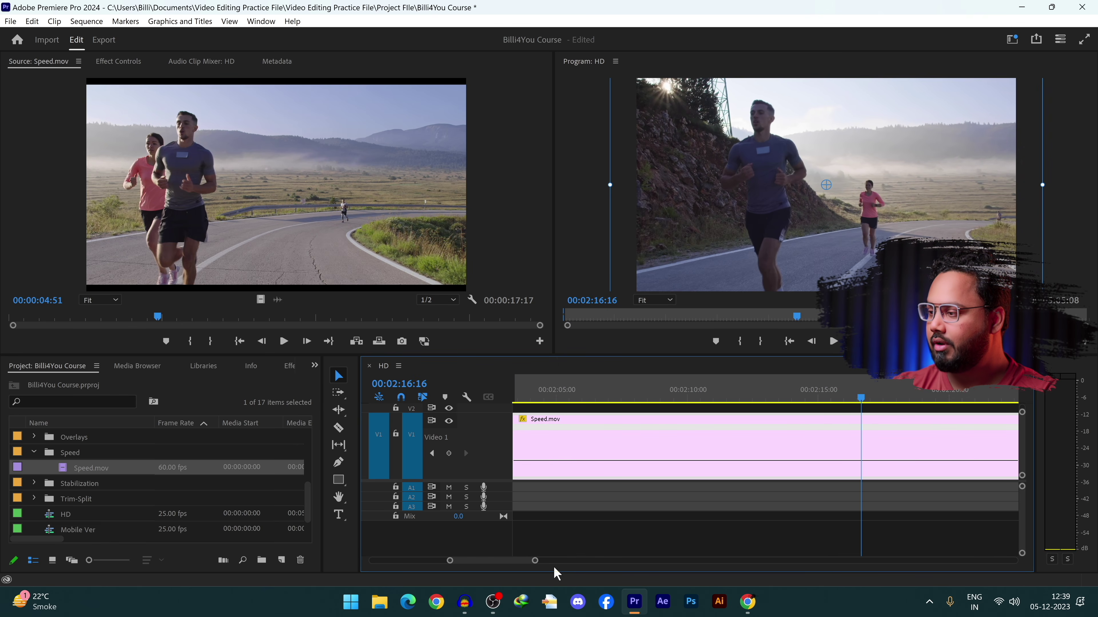
drag(536, 562, 826, 560)
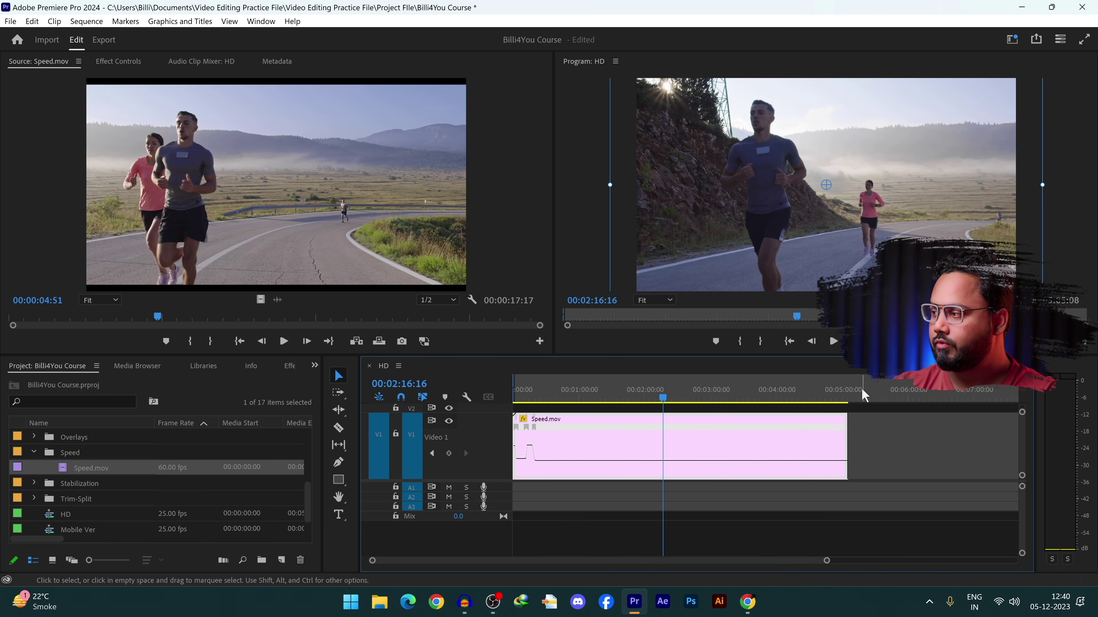
click(846, 391)
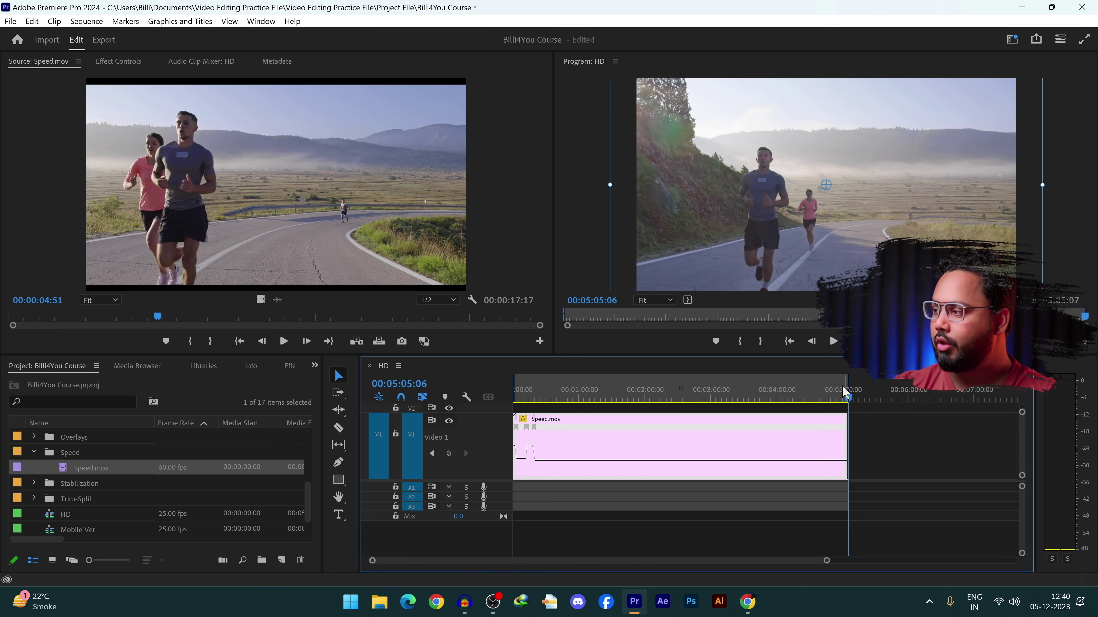
key(Home)
click(86, 21)
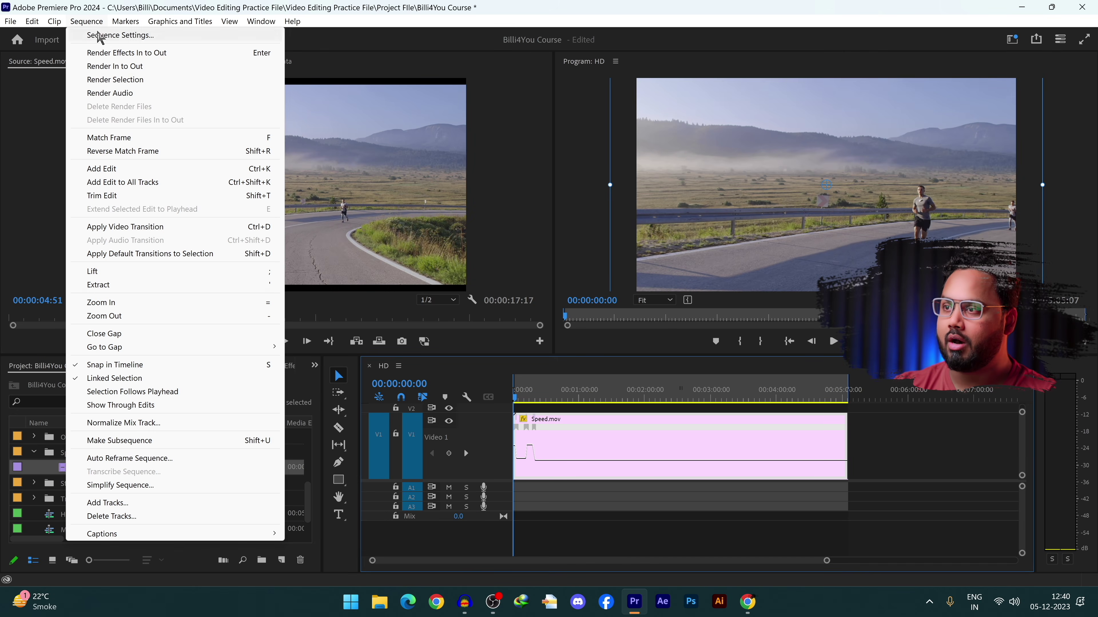
click(155, 67)
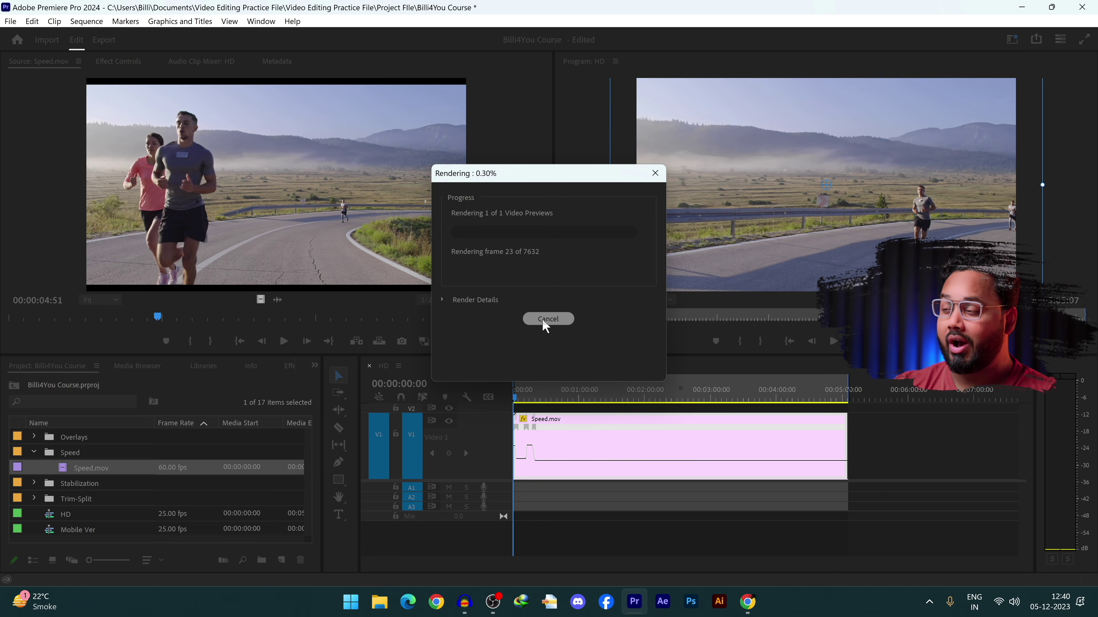
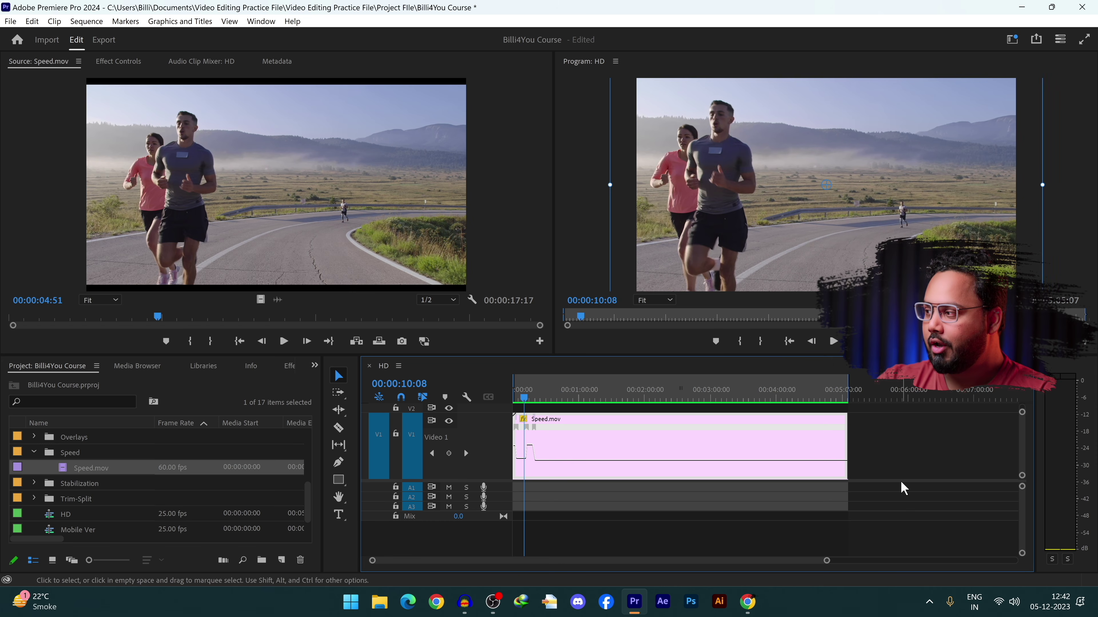
Step: Stop playback, clear the sequence's In and Out points, and delete the Speed.mov clip from the timeline
key(space)
right_click(851, 393)
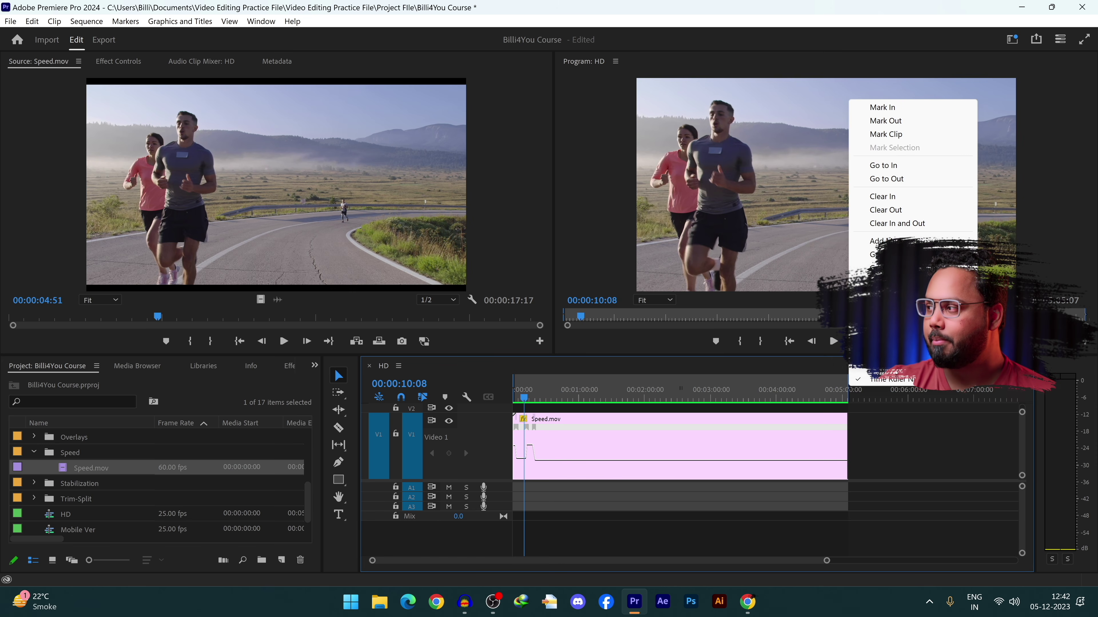
click(913, 223)
key(Home)
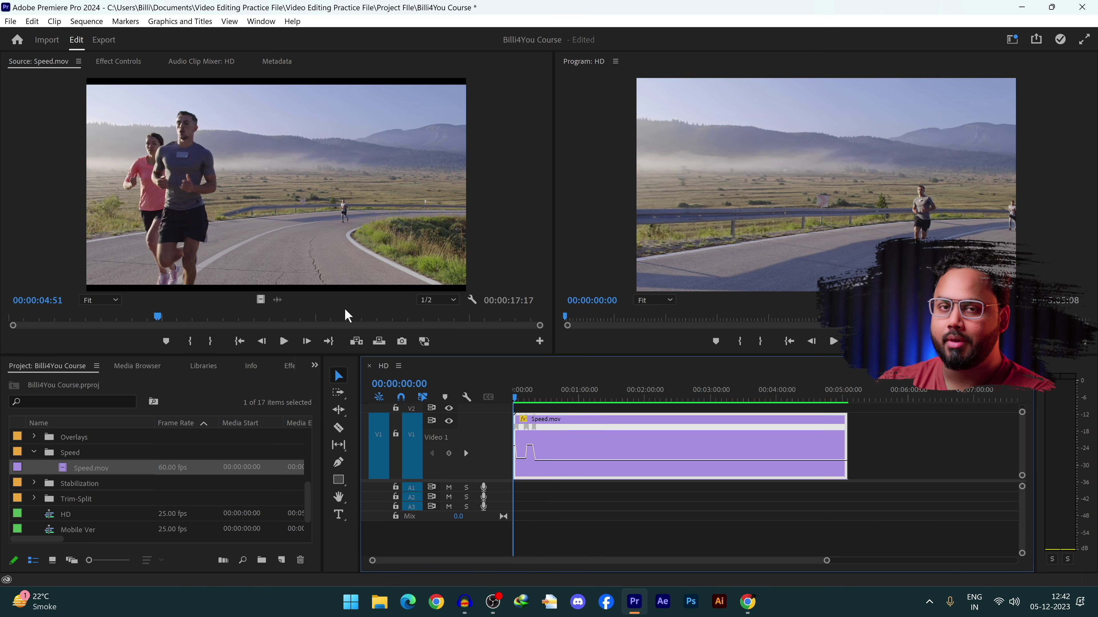
key(ctrl+a)
key(Delete)
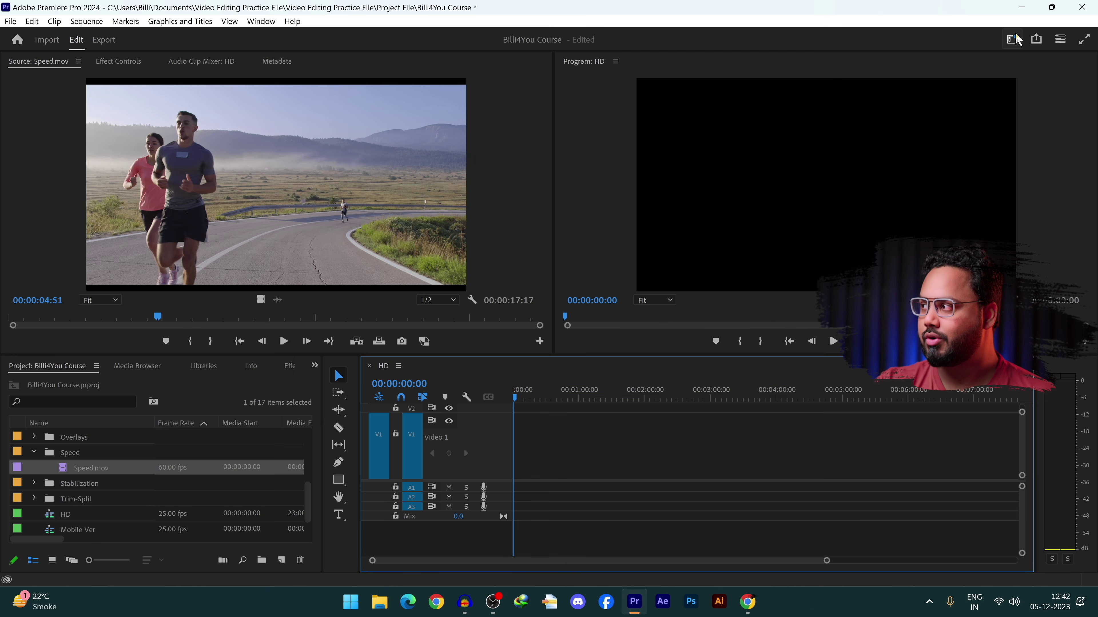
Step: Reset the Editing workspace to its saved layout and collapse the heights of the video and audio tracks
click(1016, 39)
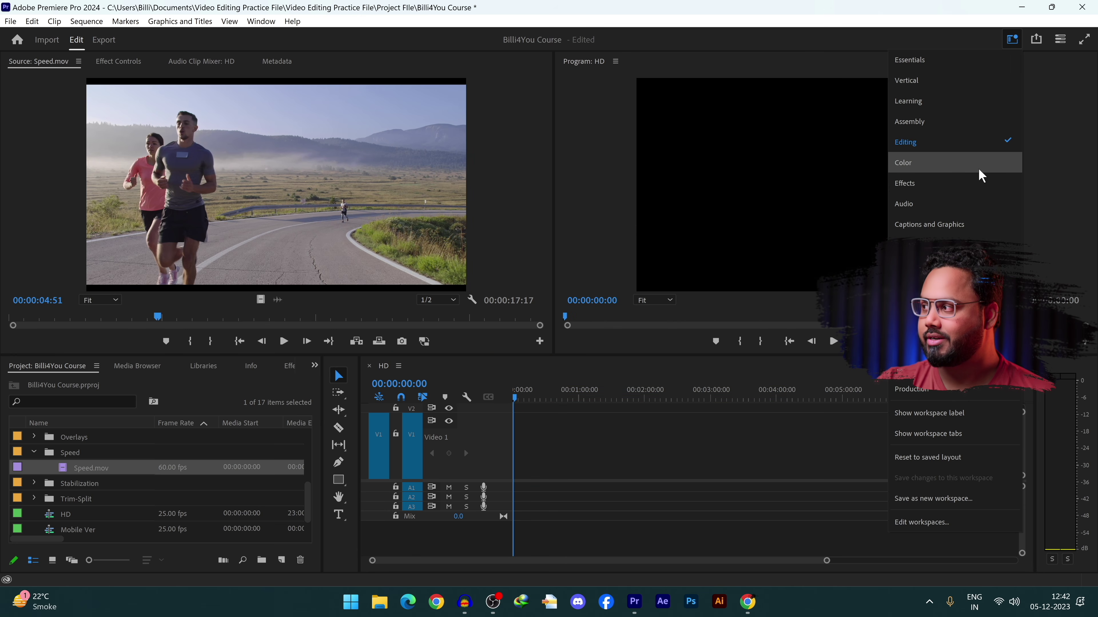
click(908, 459)
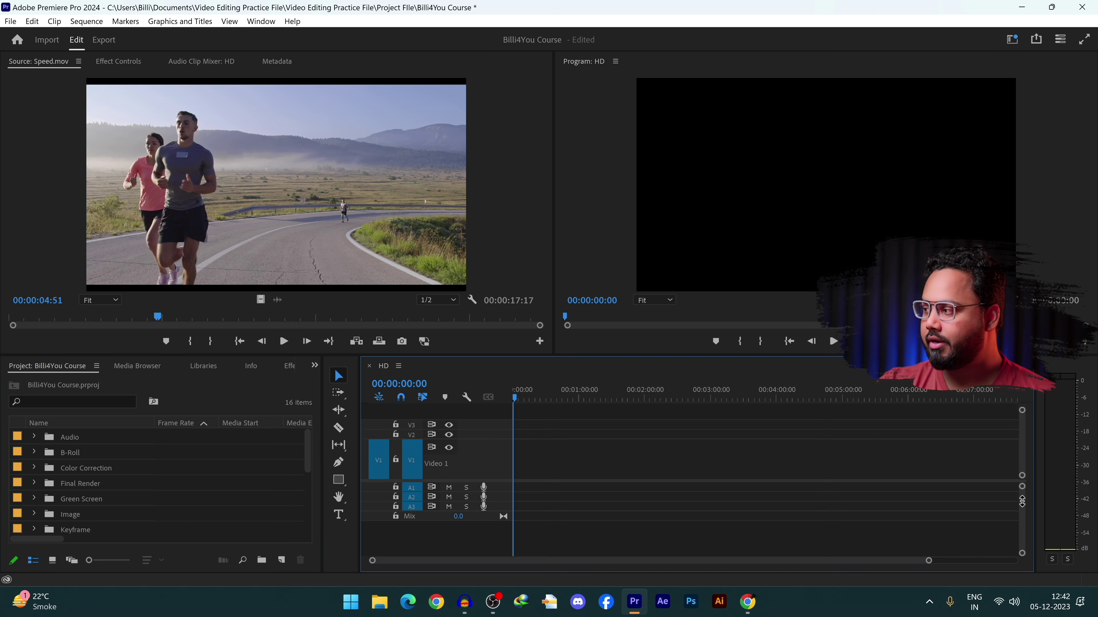
drag(1021, 502, 1023, 540)
mouse_move(1022, 488)
mouse_down()
mouse_move(1023, 545)
mouse_move(1023, 488)
mouse_up()
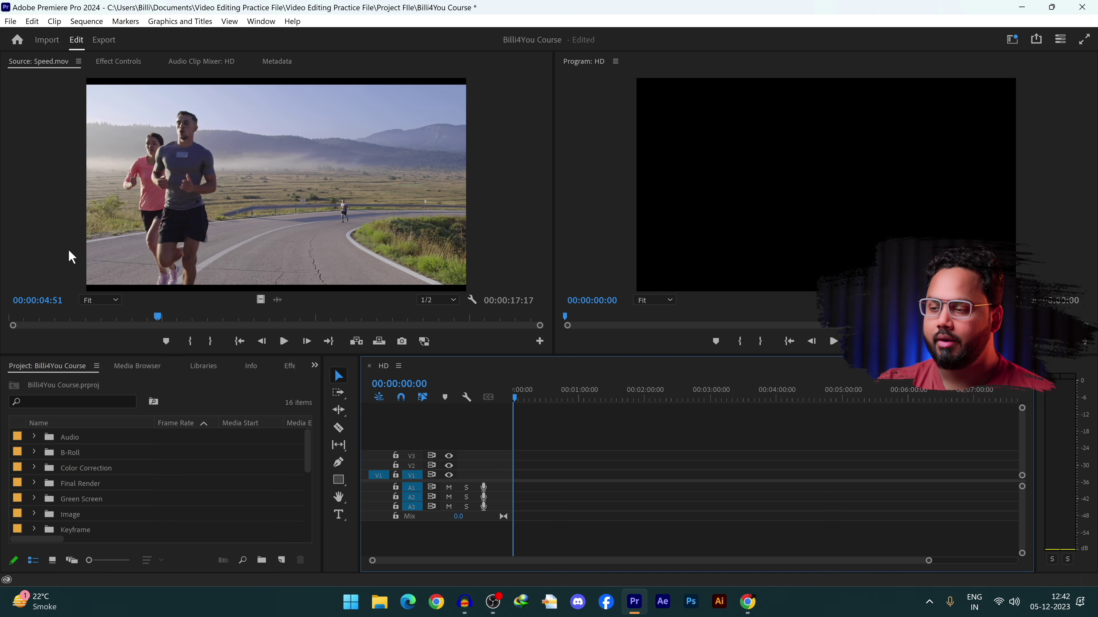
Step: Place Green Screen 2.mov from the Green Screen bin at the start of V1 and A1, keeping the existing sequence settings
click(34, 498)
scroll(156, 475, down, 1)
click(133, 483)
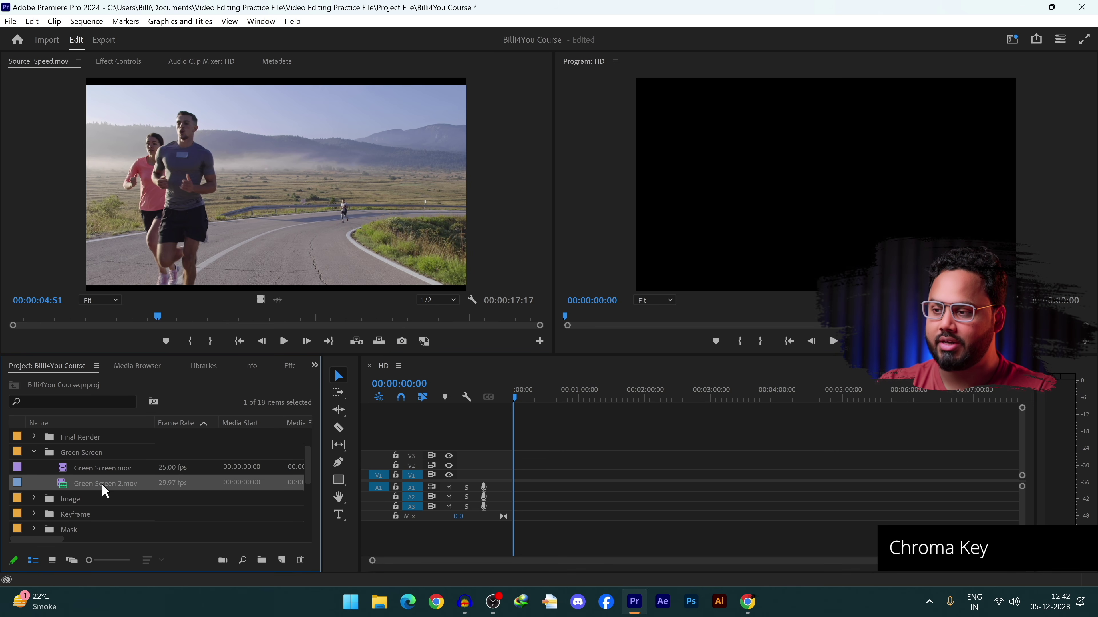
drag(61, 481, 518, 476)
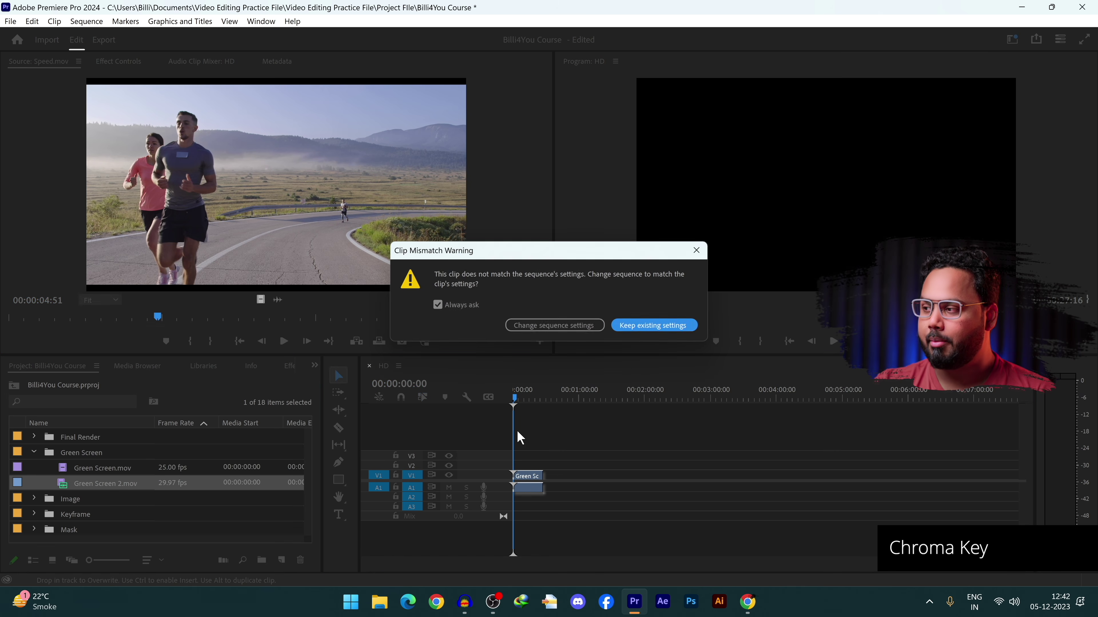
click(646, 326)
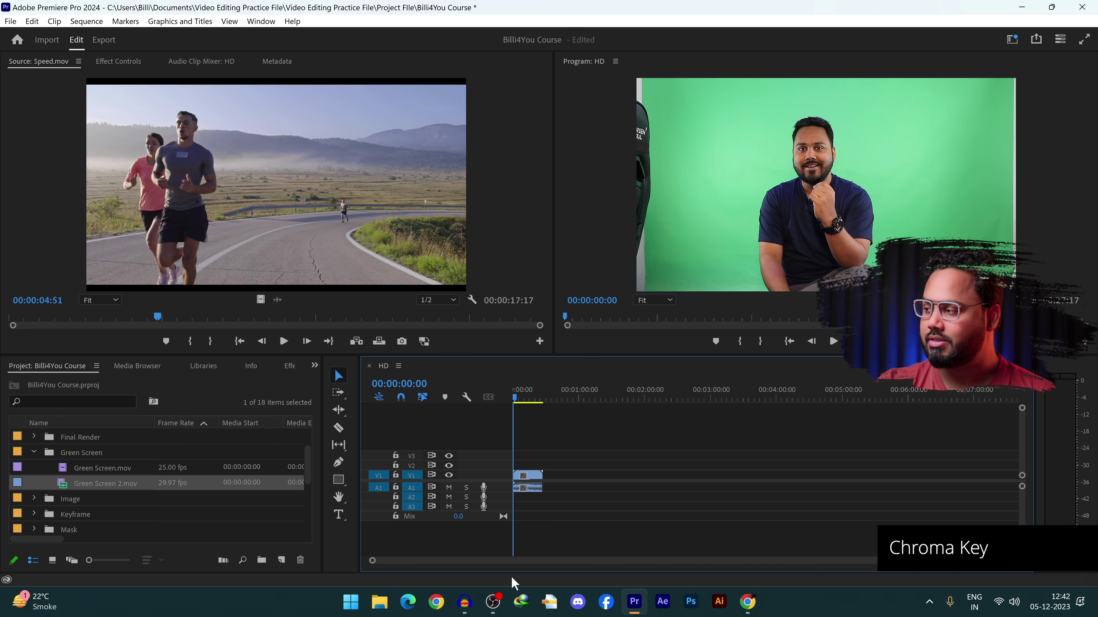
drag(929, 561, 760, 561)
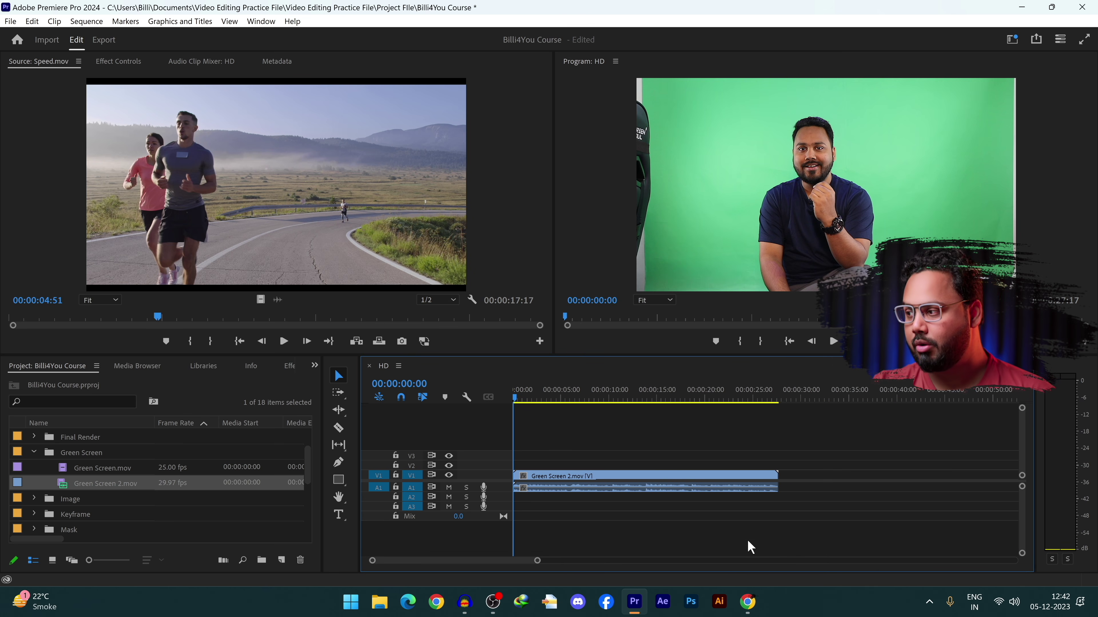
Step: Add a 4-point polygon opacity mask to the Green Screen 2.mov clip and stretch its corners to enclose the man and surrounding green backdrop
click(689, 479)
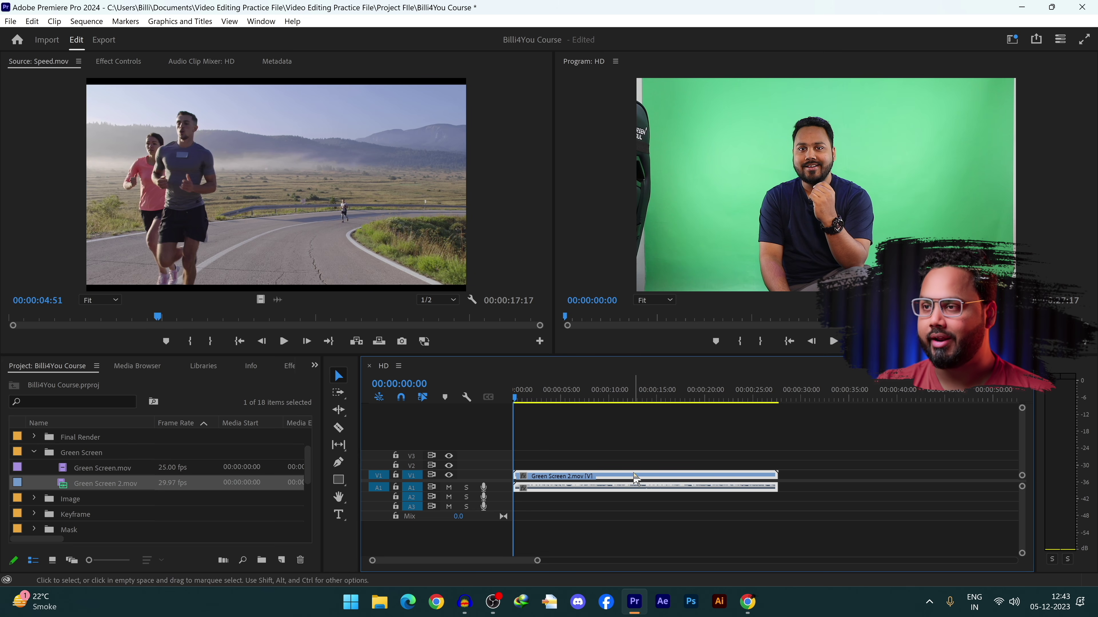
click(118, 61)
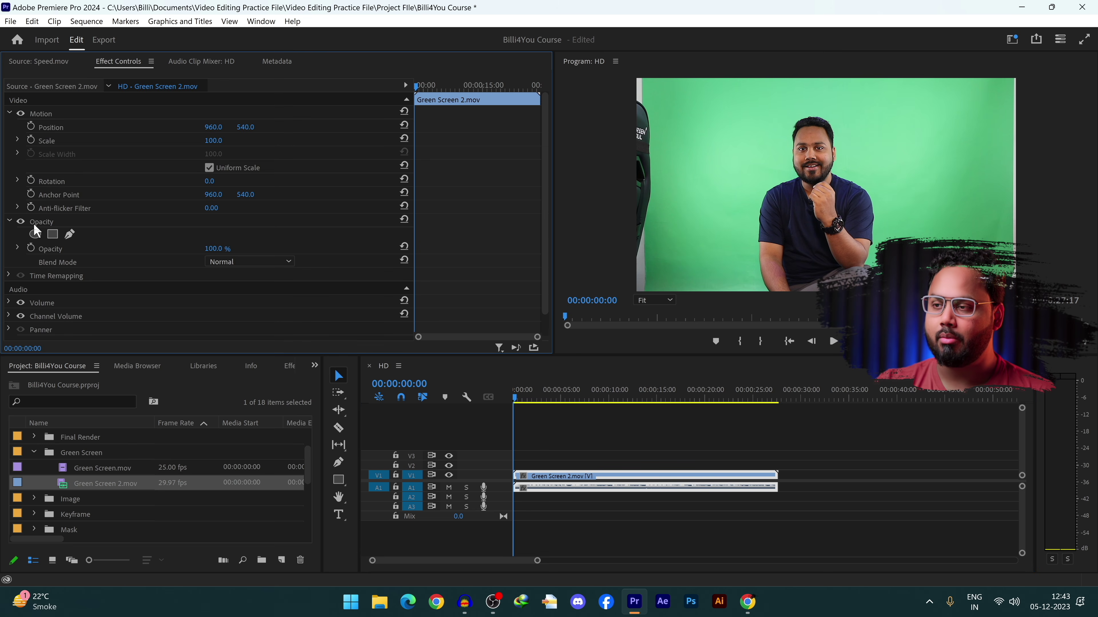
click(52, 236)
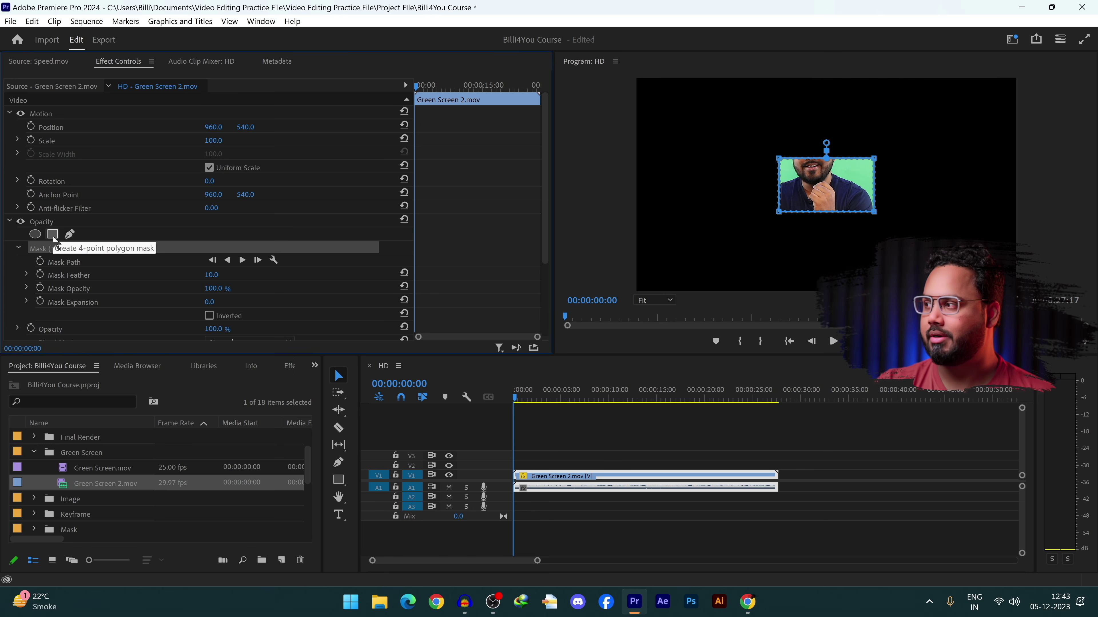
drag(778, 212, 747, 289)
drag(878, 221, 864, 256)
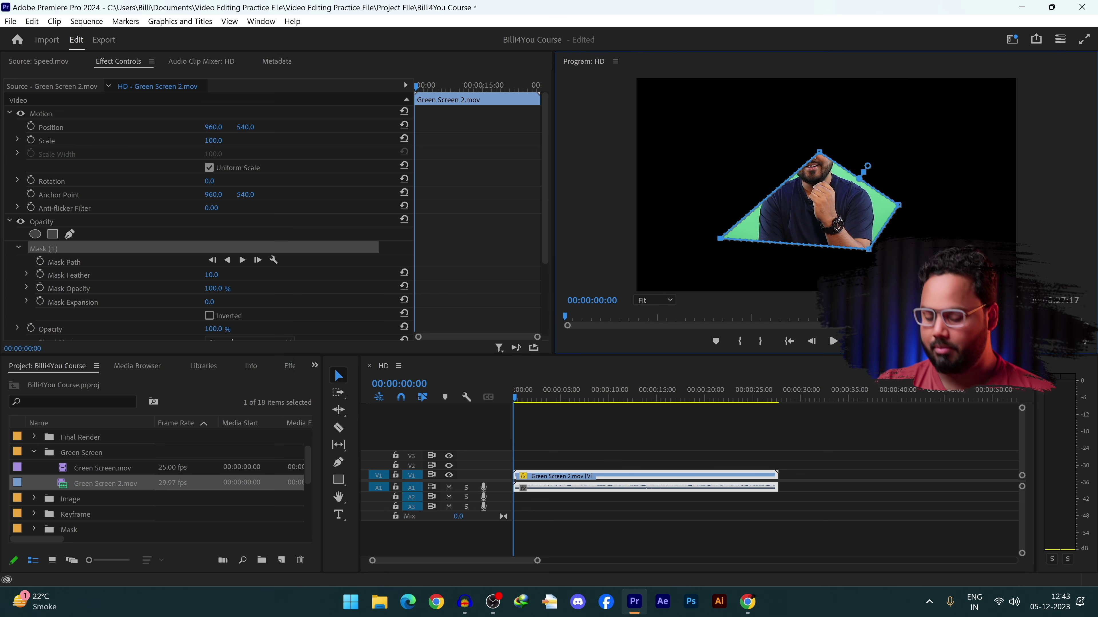
key(ctrl+z)
key(ctrl+z)
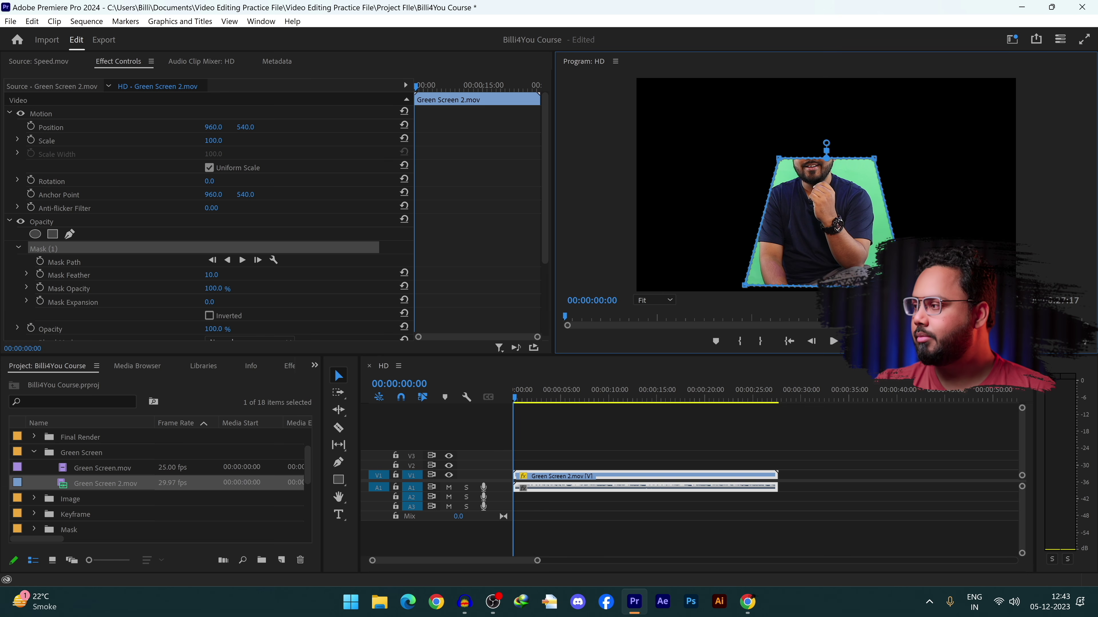
drag(777, 158, 706, 96)
drag(874, 159, 915, 89)
drag(743, 289, 716, 286)
Step: Position the playhead at 00:00:04:02 and apply the Ultra Key effect to the Green Screen 2.mov clip
key(space)
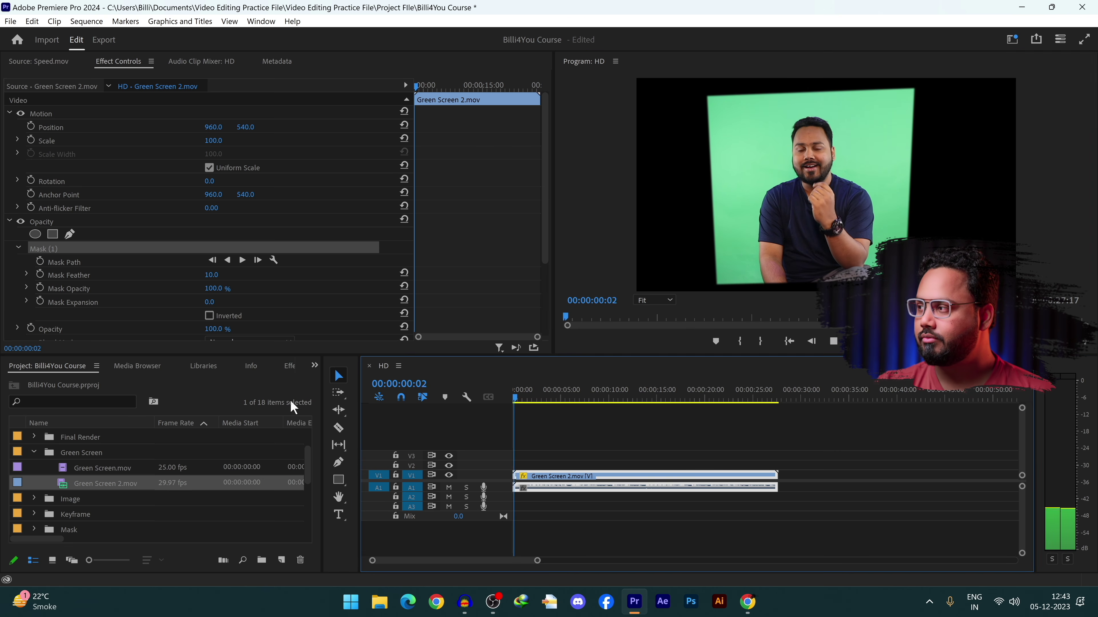
drag(614, 404, 552, 398)
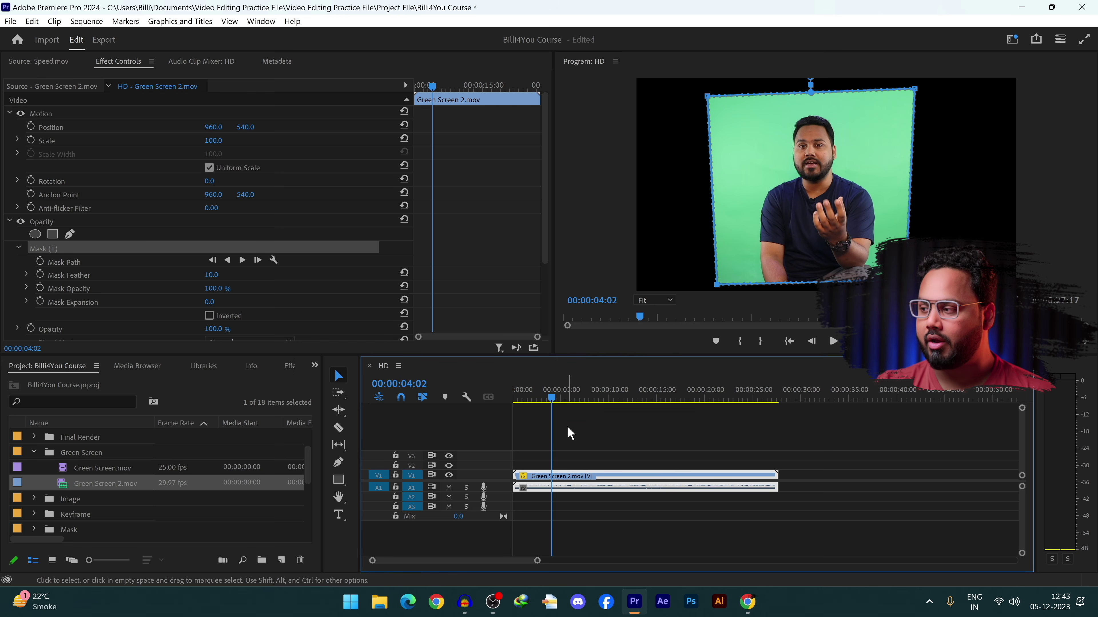
click(314, 366)
click(350, 440)
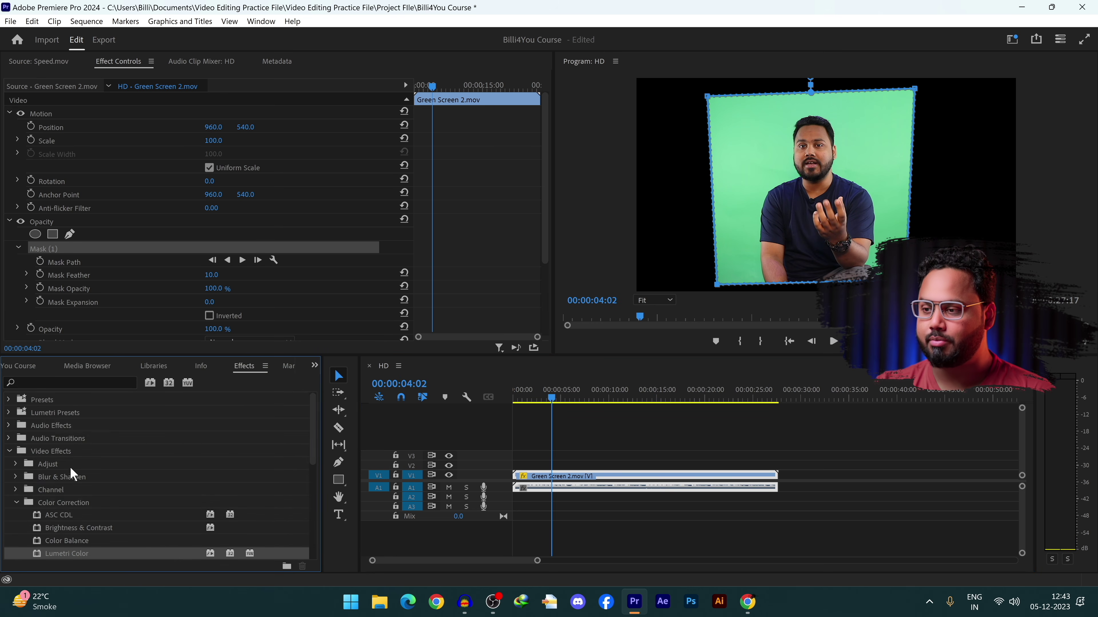
click(16, 503)
scroll(8, 541, down, 3)
click(16, 502)
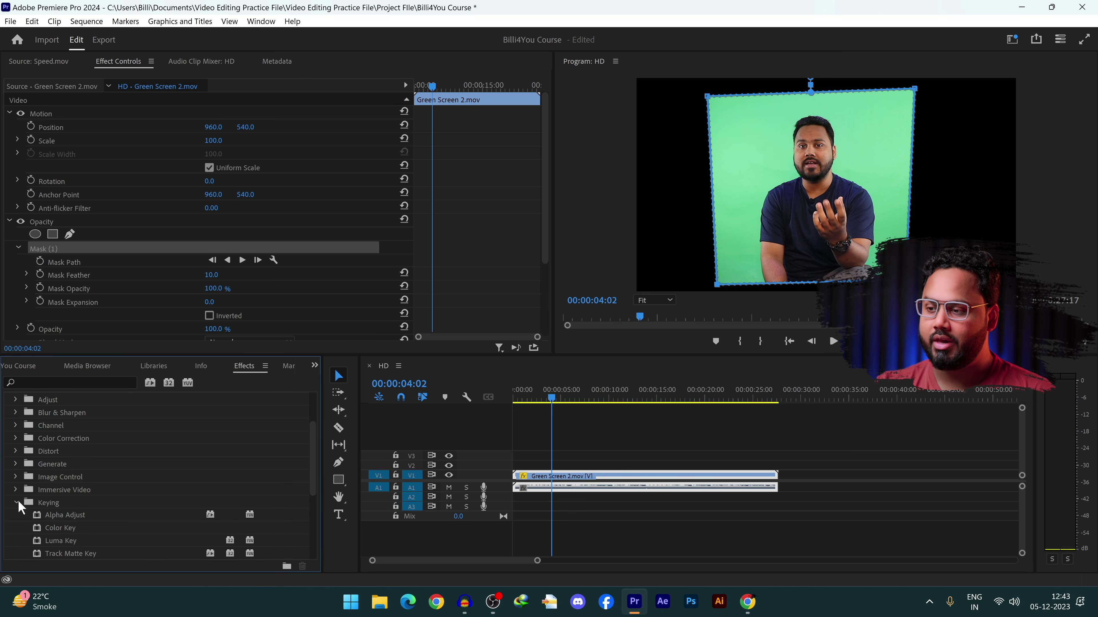
scroll(26, 506, down, 2)
click(91, 516)
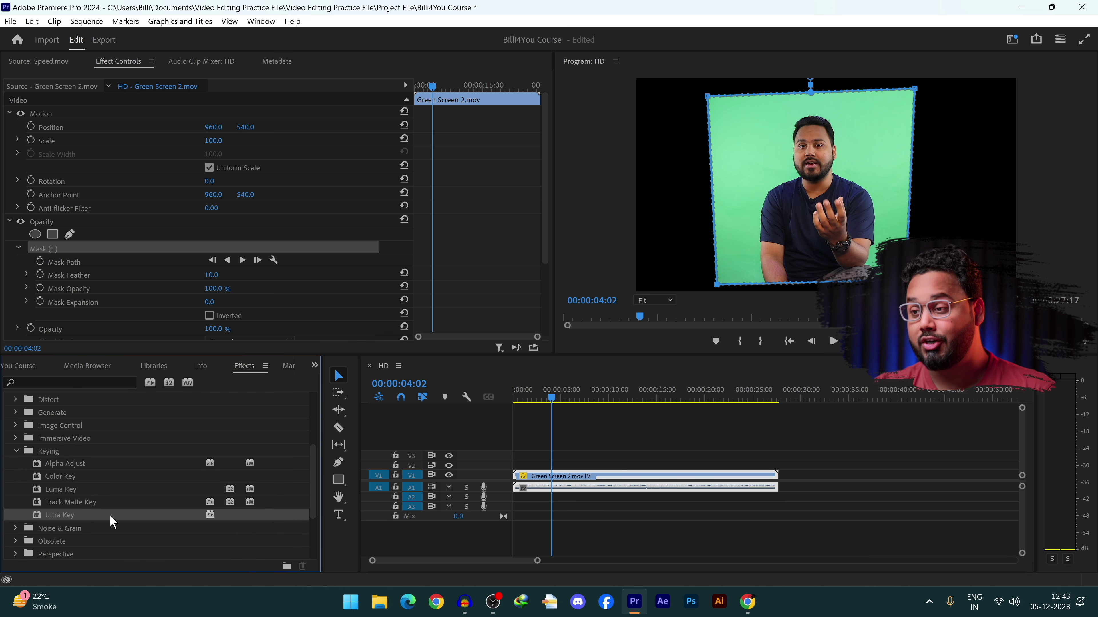
drag(109, 514, 549, 475)
Step: Sample the green backdrop beside the man as Ultra Key's Key Color
scroll(64, 267, up, 3)
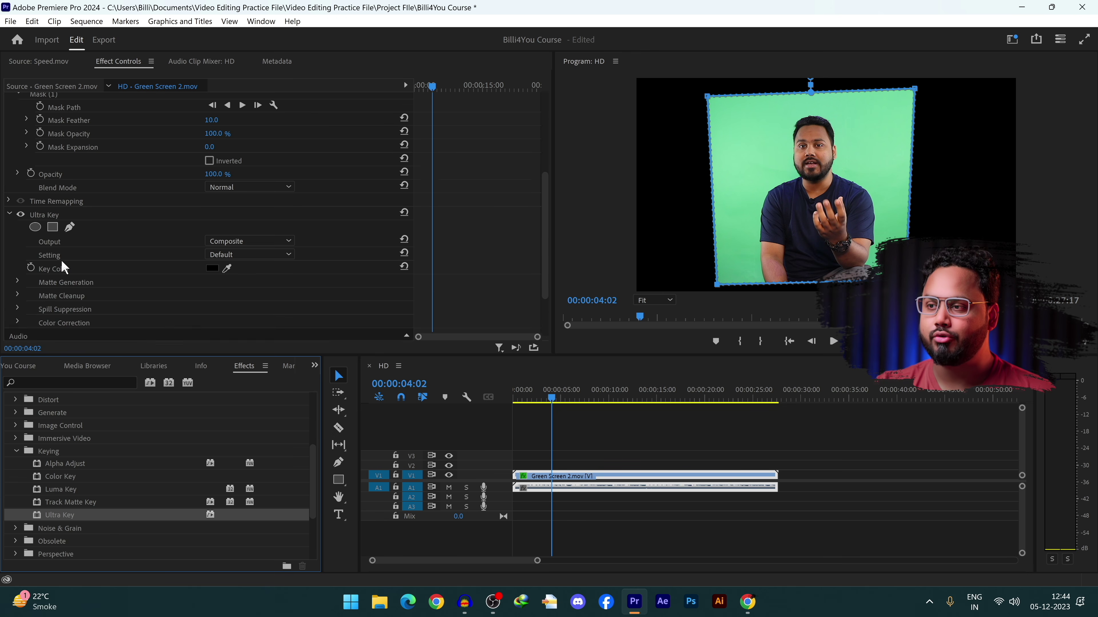
scroll(64, 267, down, 6)
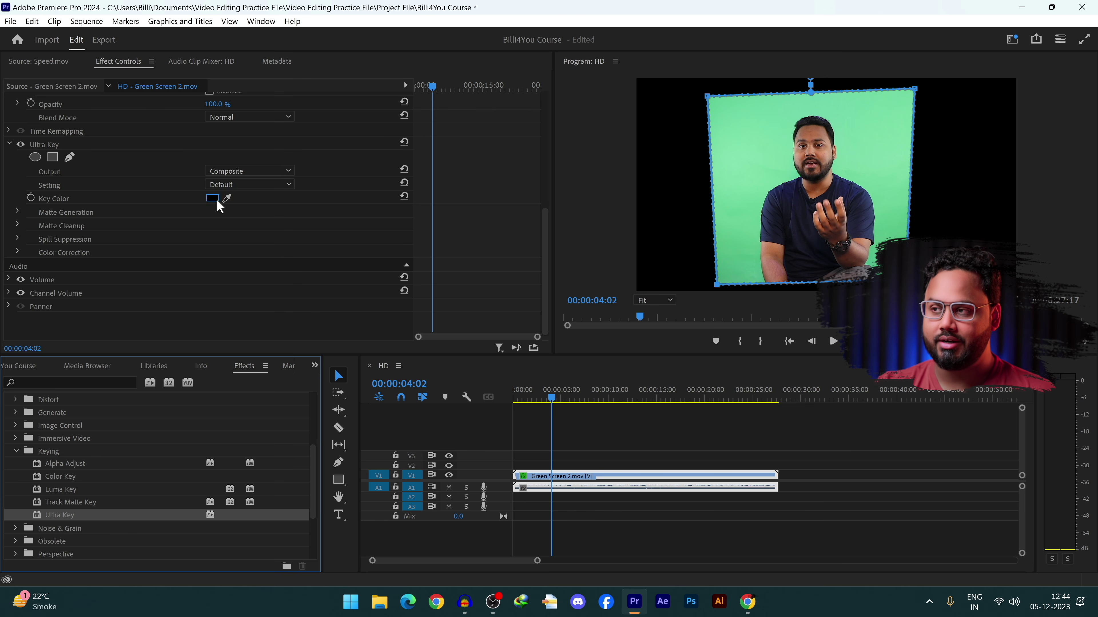
click(227, 199)
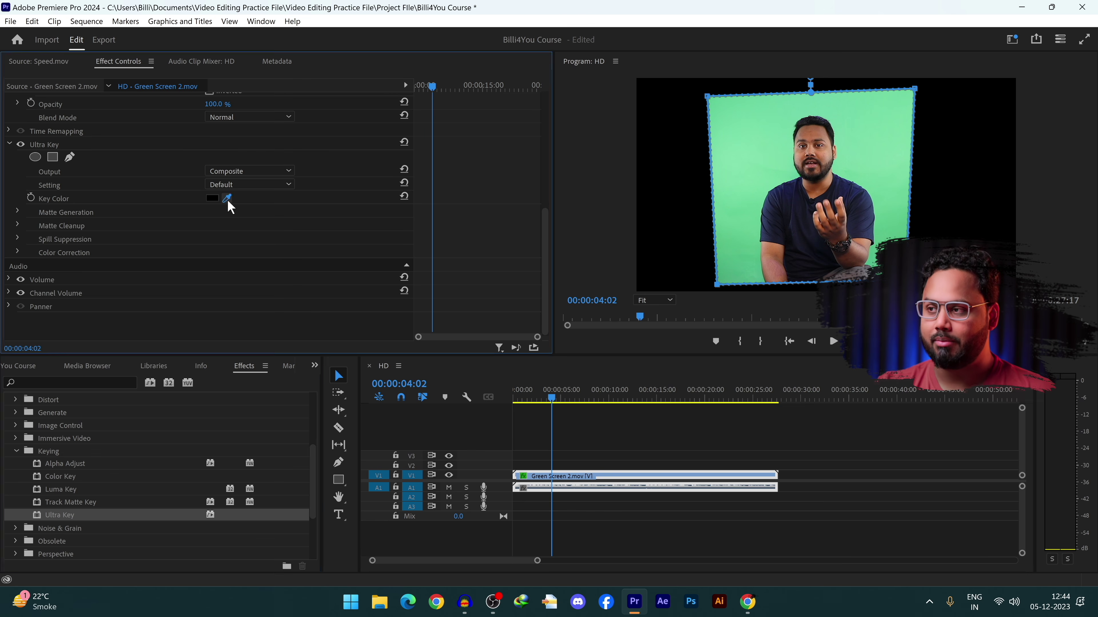
click(890, 194)
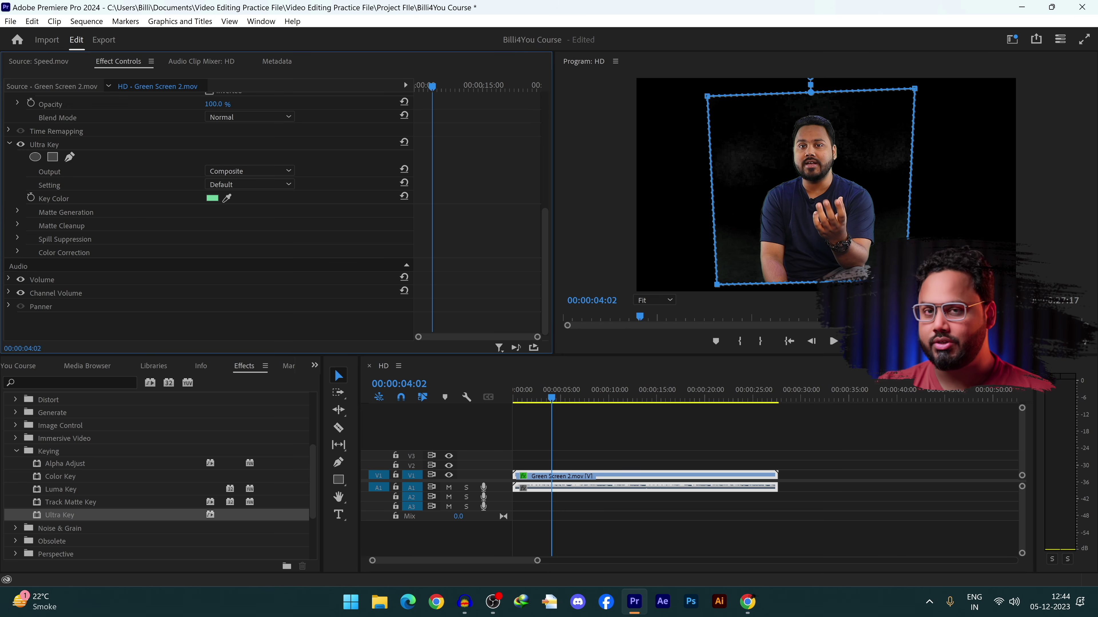
Step: View Ultra Key's Alpha Channel output, set the Matte Generation Pedestal to 80, and return the output to Composite
click(241, 171)
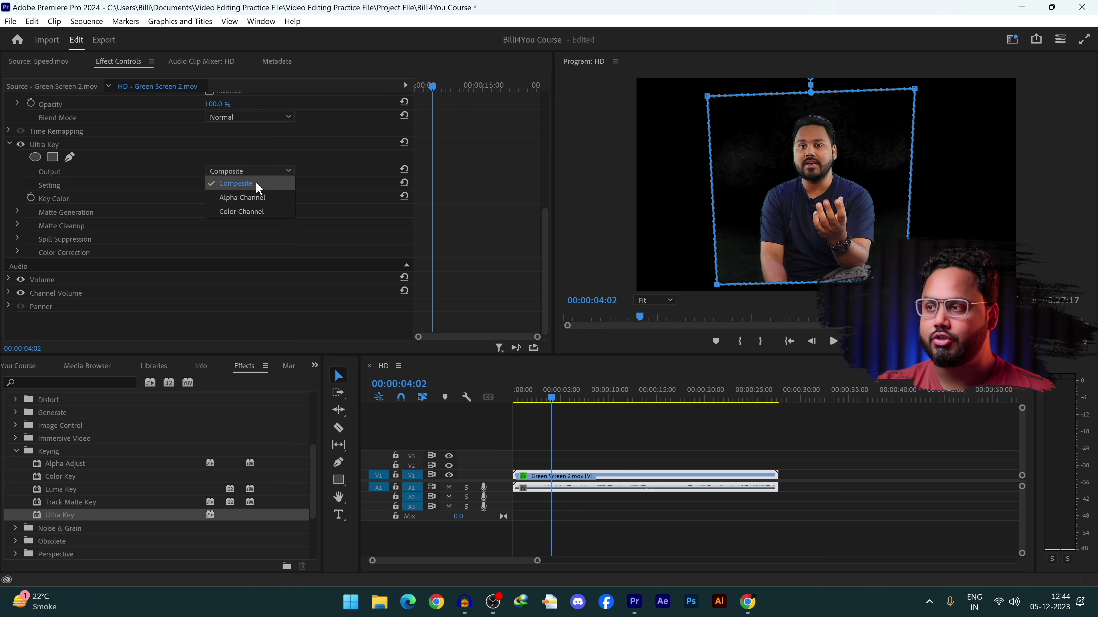
click(255, 197)
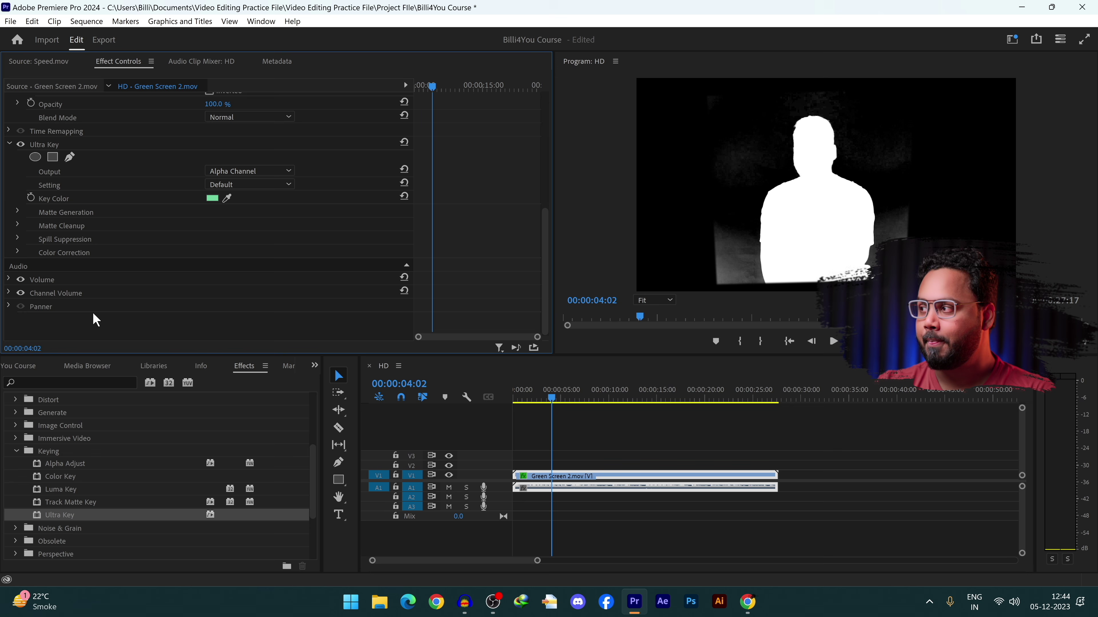
click(18, 211)
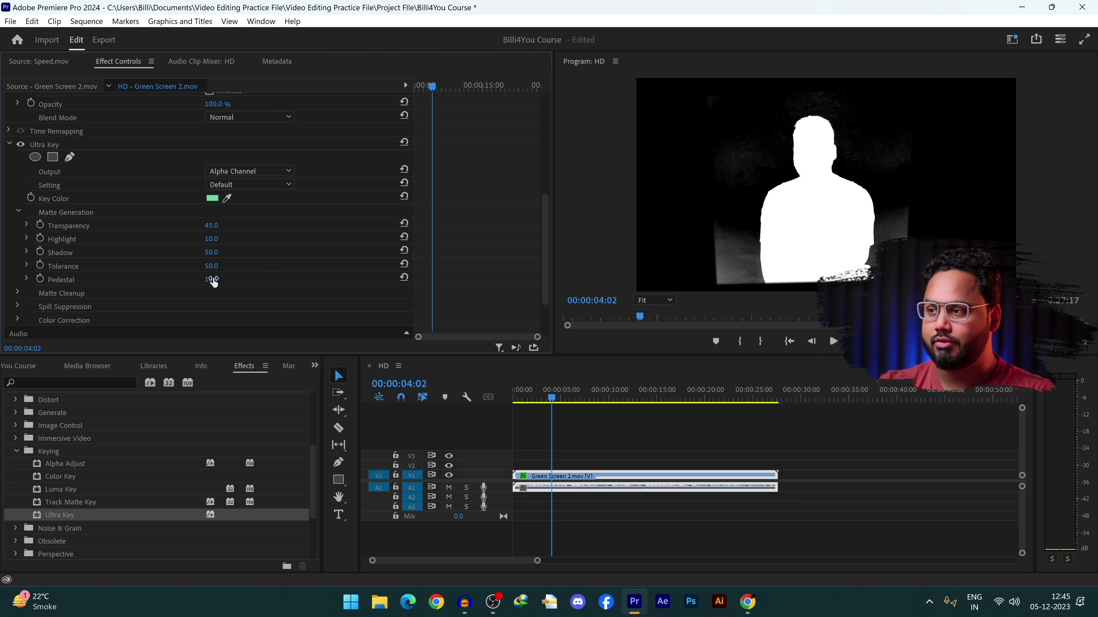
drag(211, 279, 222, 279)
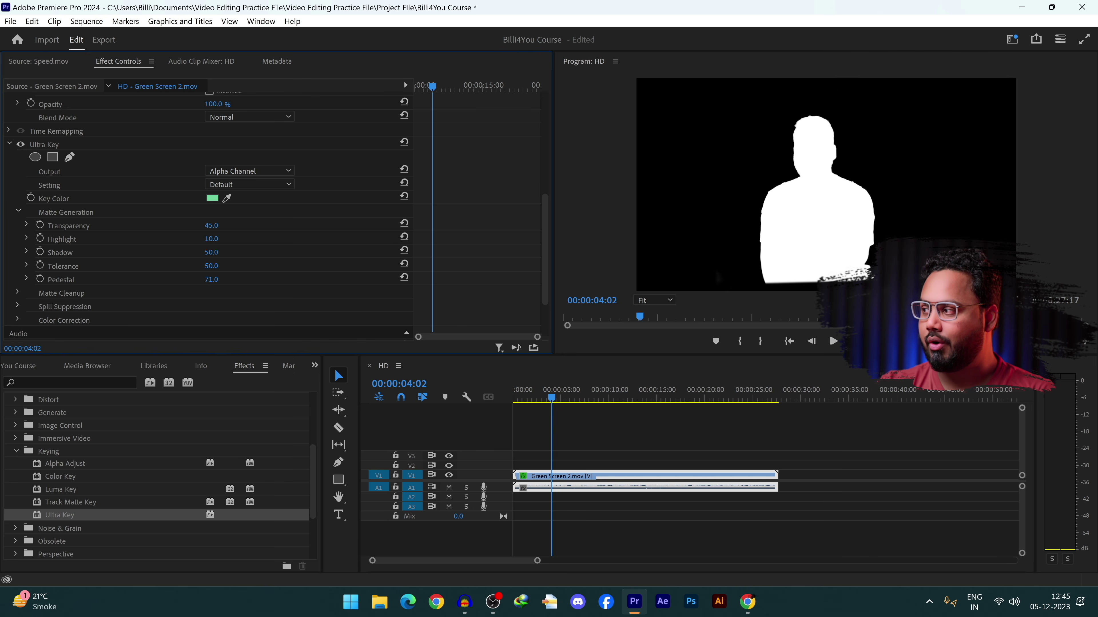
click(249, 171)
click(252, 189)
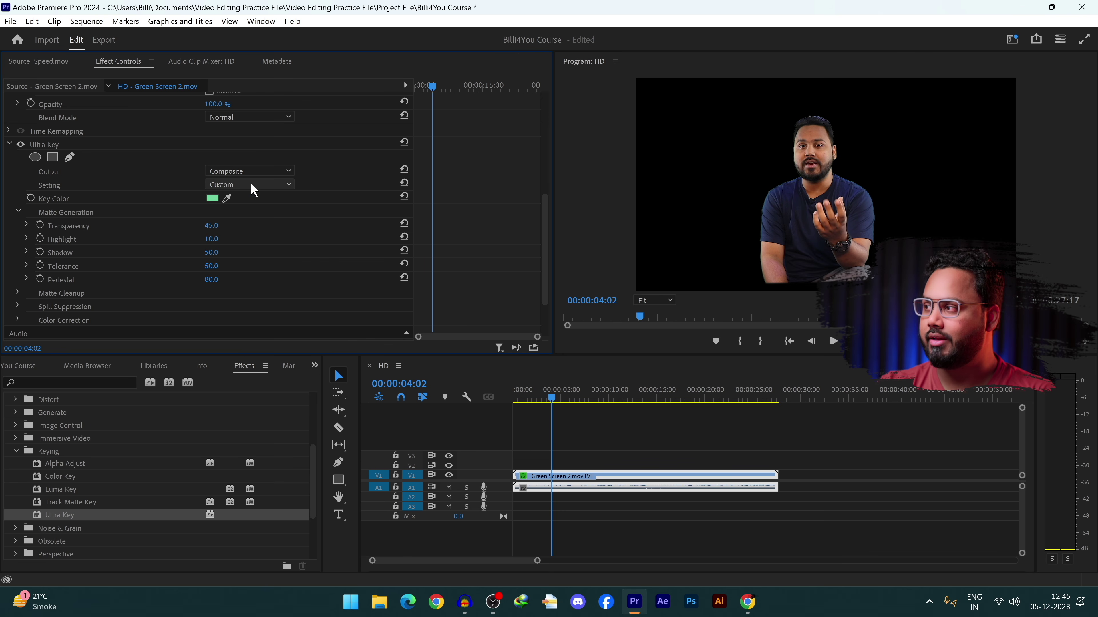
Step: Set Ultra Key's Matte Cleanup Choke to 38 and Soften to 21, and collapse the effect's settings
scroll(109, 301, down, 3)
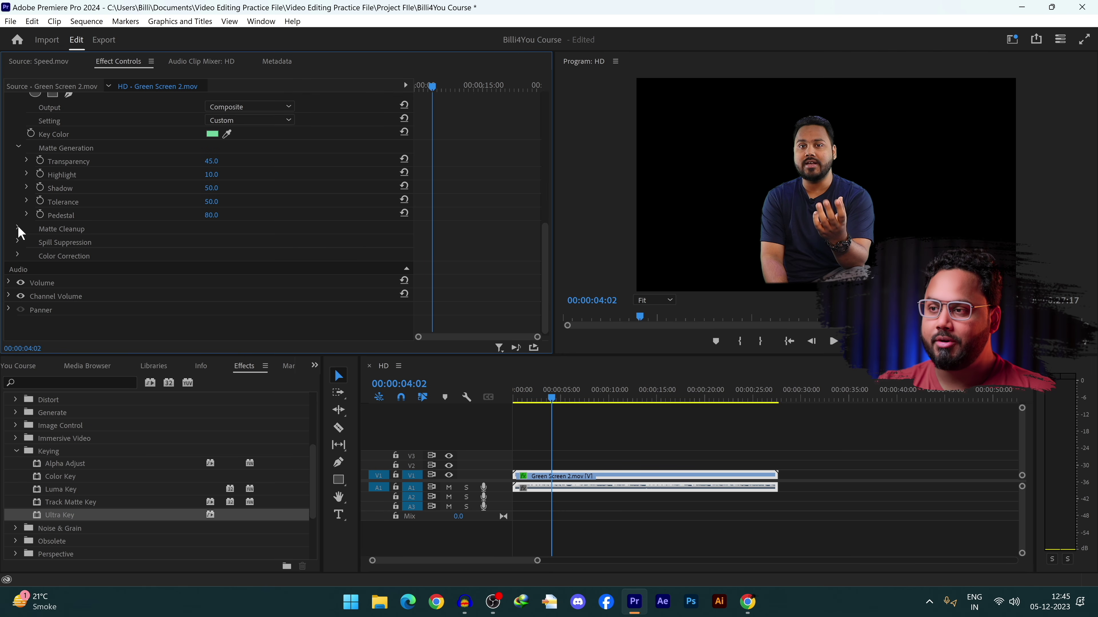
click(17, 228)
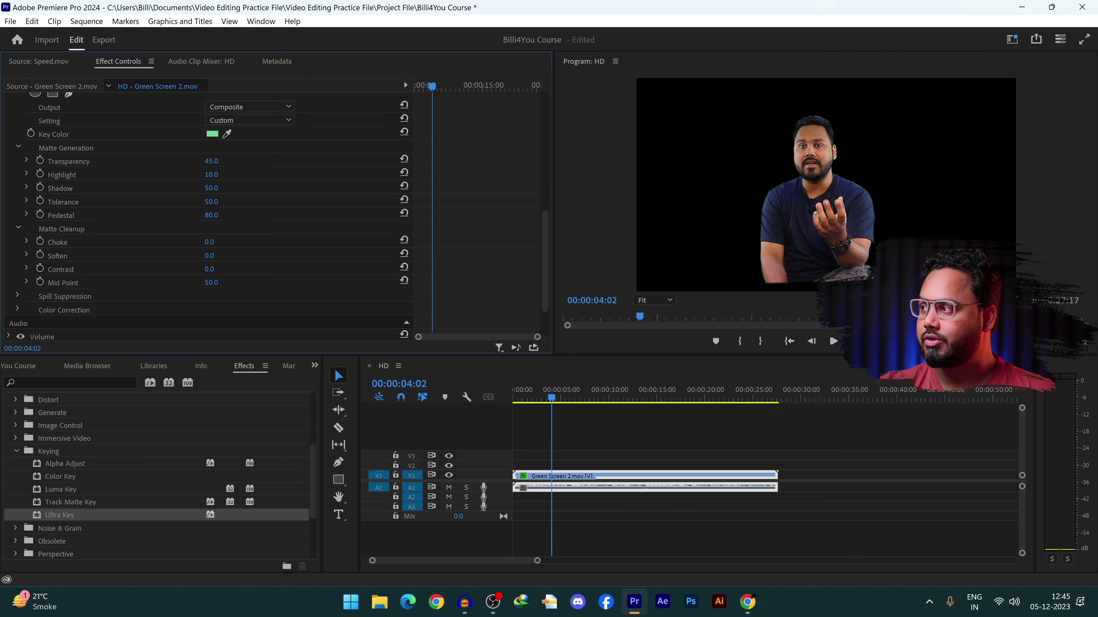
drag(209, 242, 225, 242)
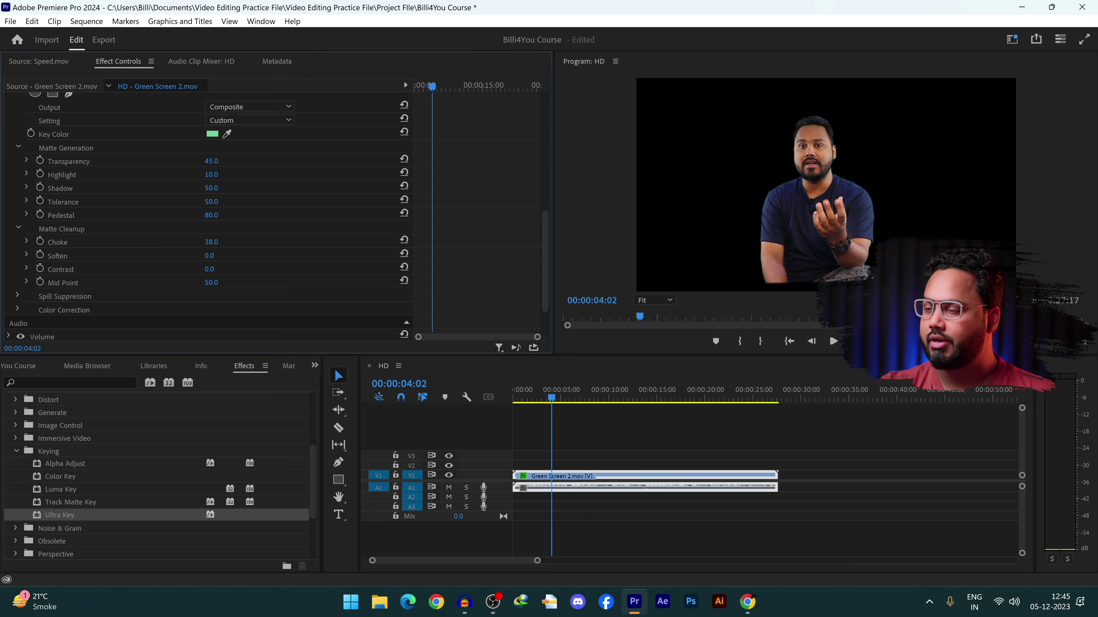
click(204, 259)
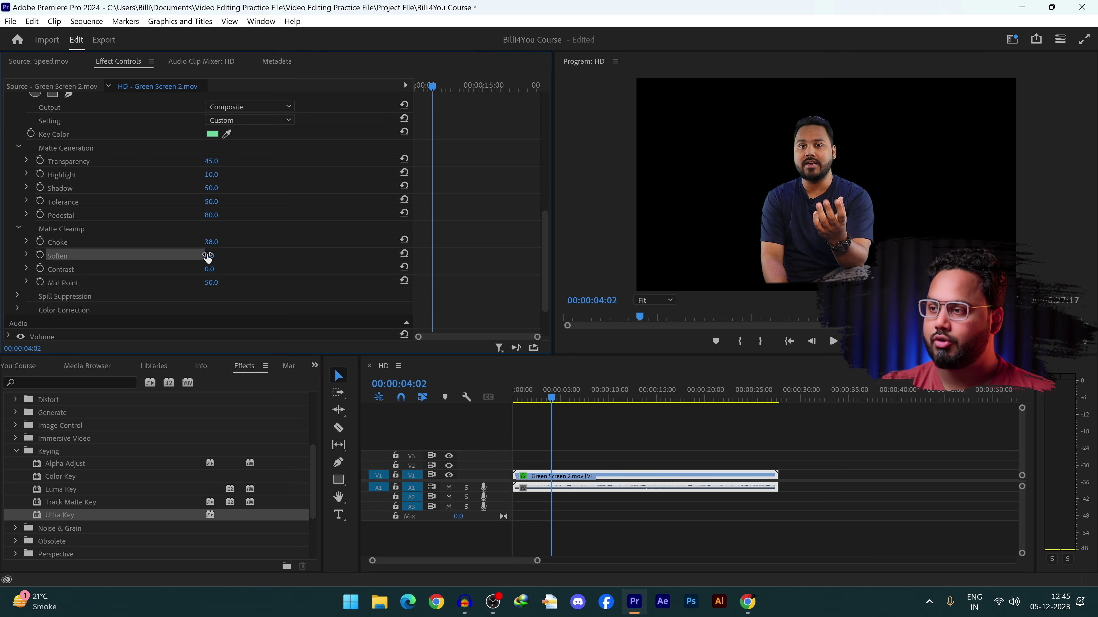
drag(207, 256, 216, 255)
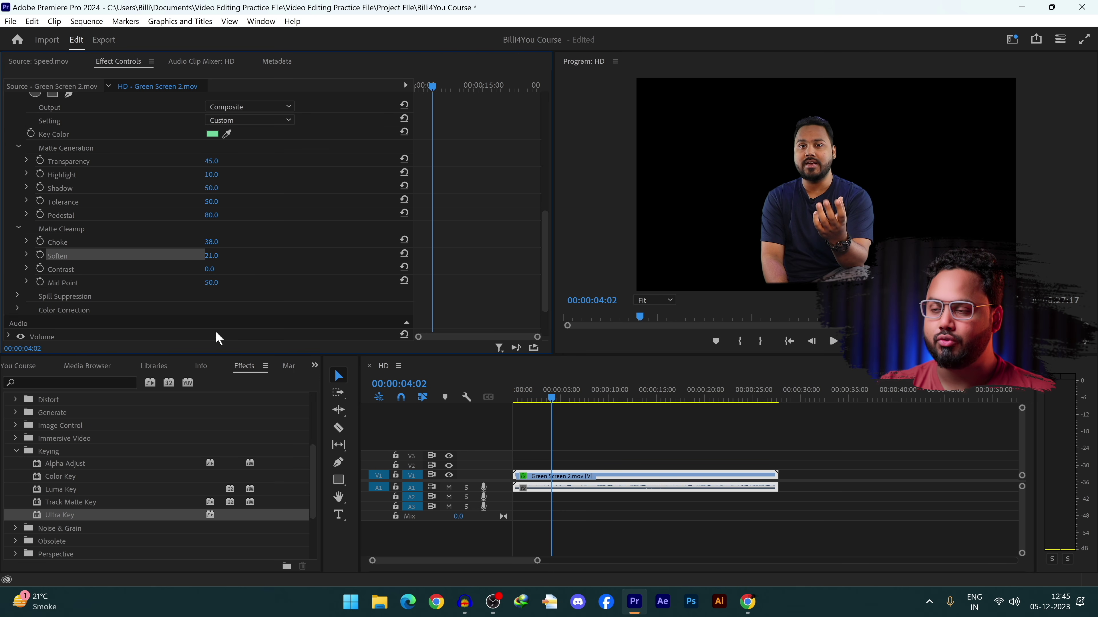
click(18, 230)
click(18, 147)
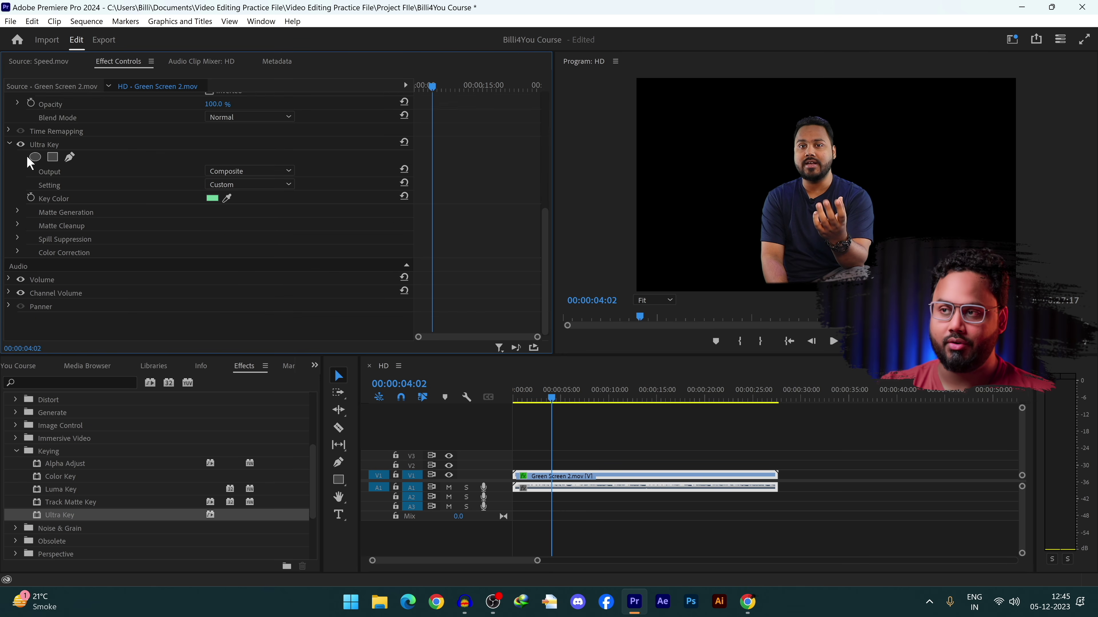
scroll(111, 216, up, 1)
click(9, 183)
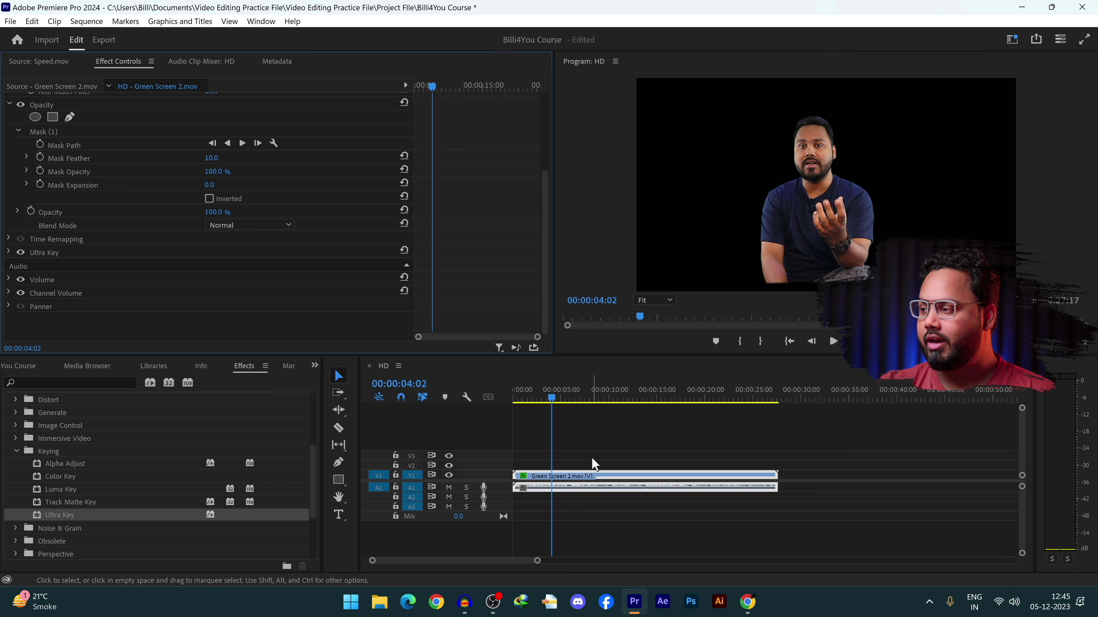
Step: Apply the Lumetri Color effect from the Color Correction video effects to the Green Screen 2.mov clip
click(574, 484)
click(16, 452)
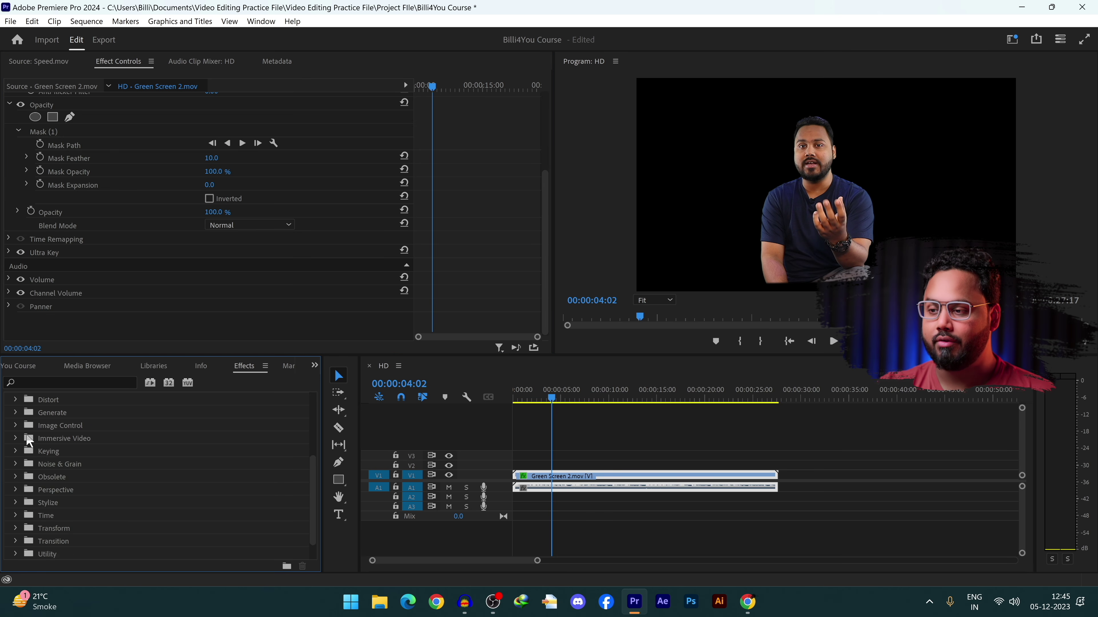
scroll(28, 438, up, 3)
click(10, 413)
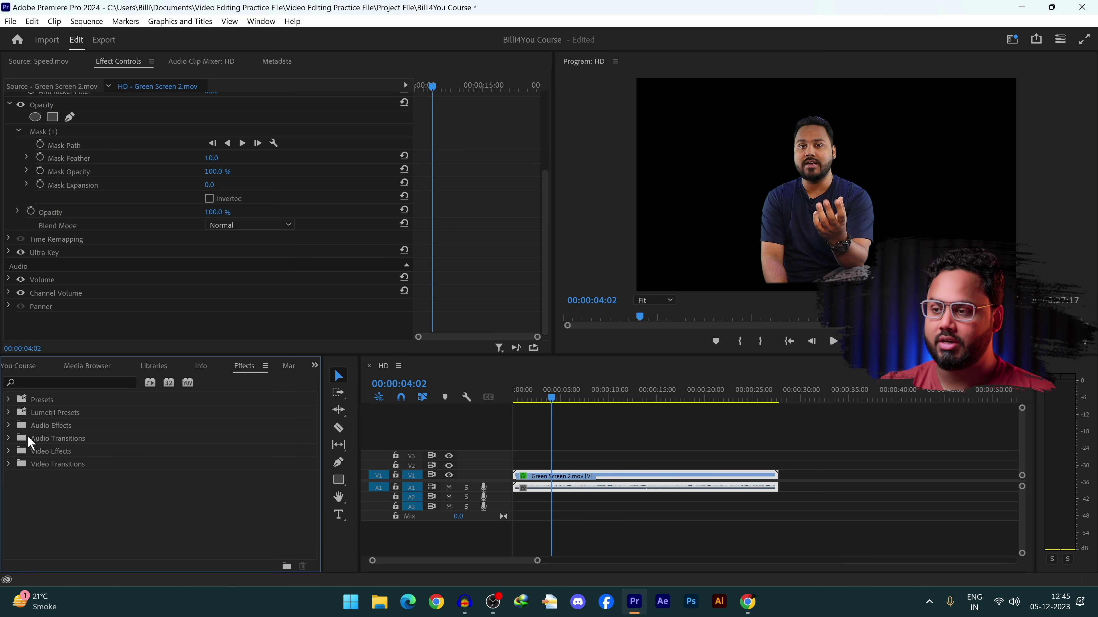
click(9, 452)
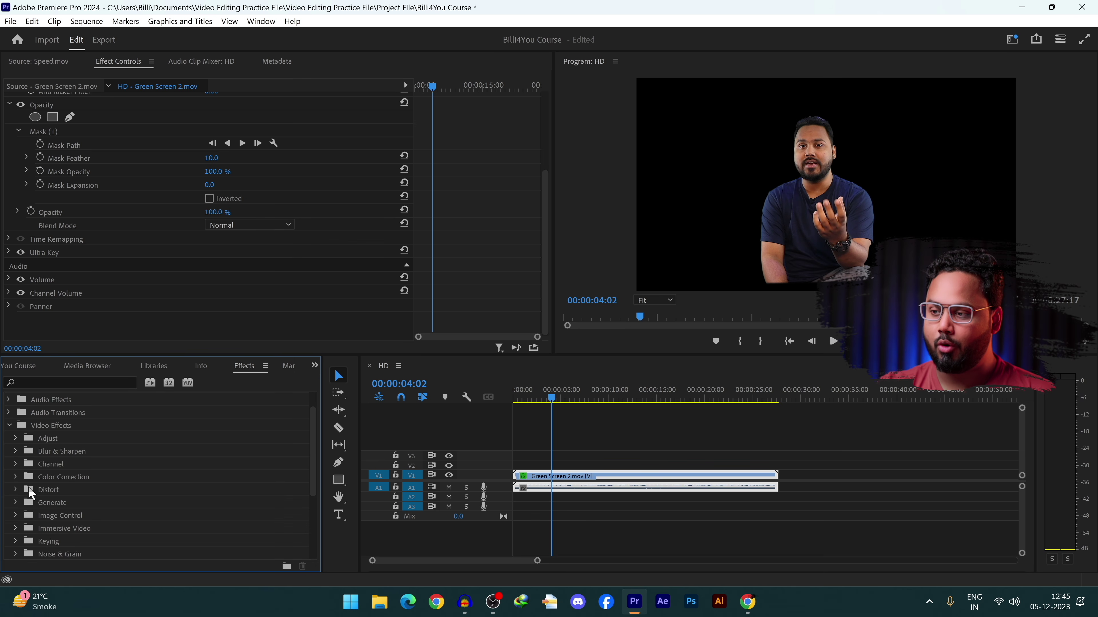
click(16, 502)
scroll(51, 480, down, 2)
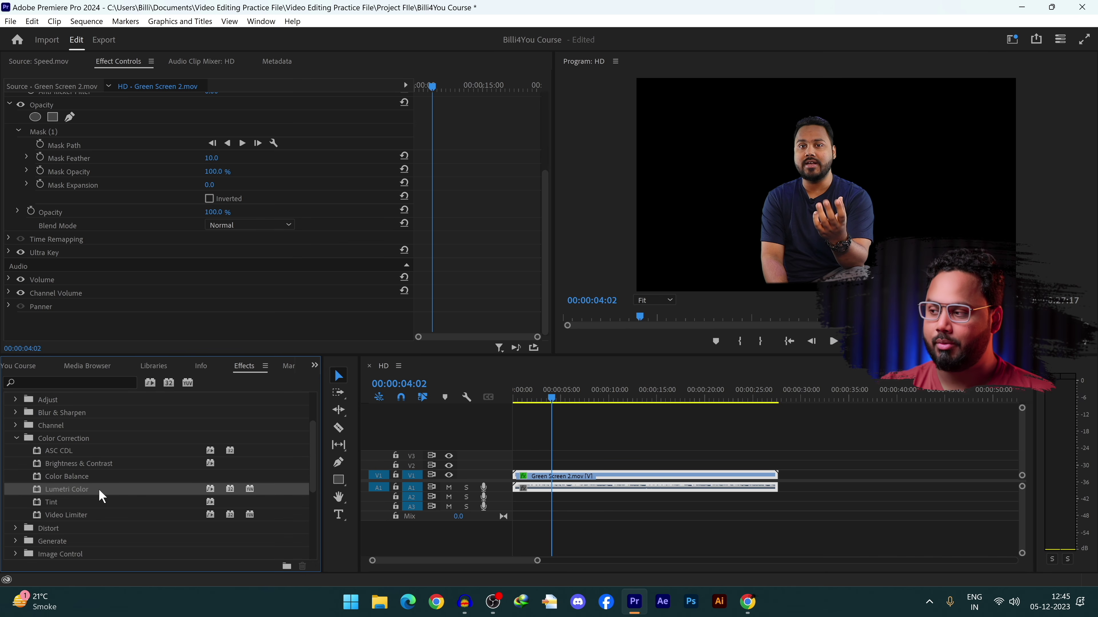
drag(99, 488, 599, 476)
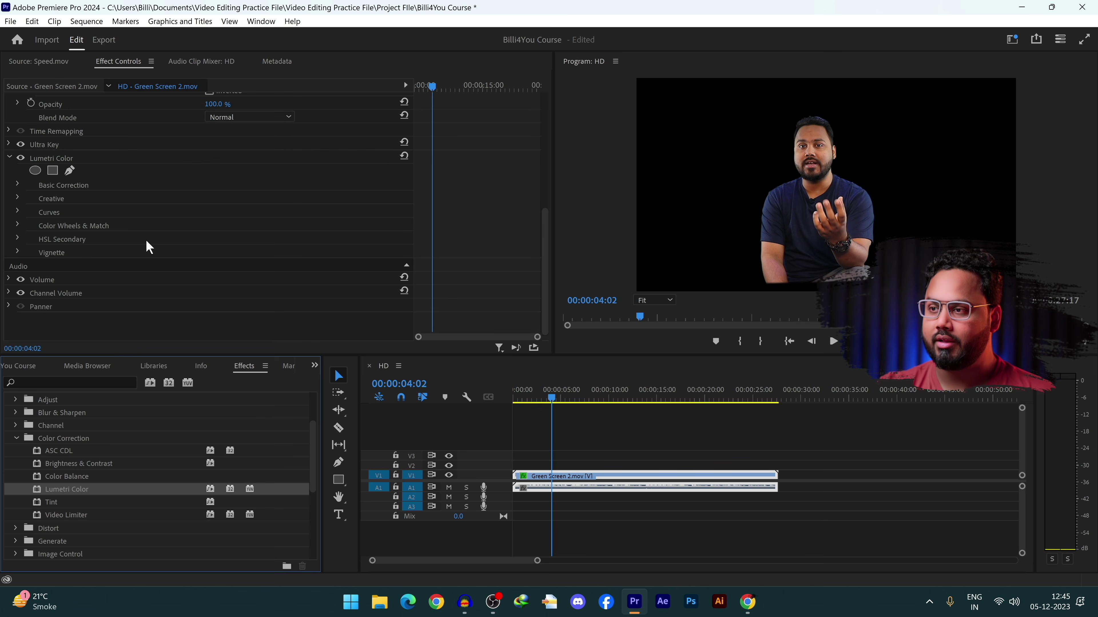
Step: In Lumetri Color's Basic Correction, set Temperature to -18, Saturation to 108 and Exposure to 0.4
click(18, 184)
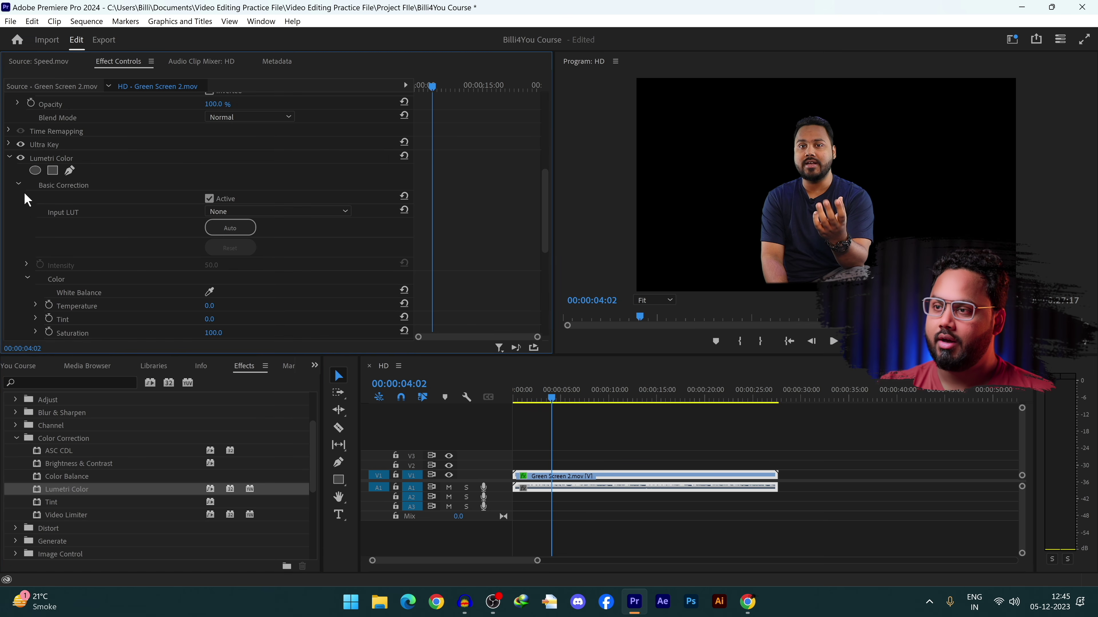
scroll(20, 288, down, 2)
drag(209, 254, 230, 254)
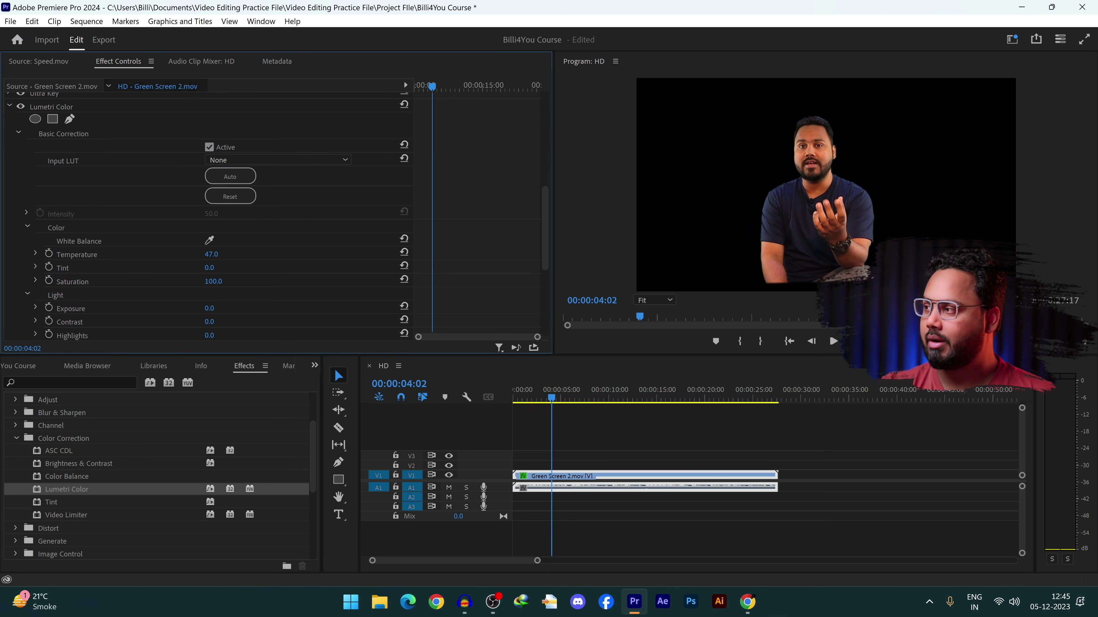
scroll(170, 267, down, 1)
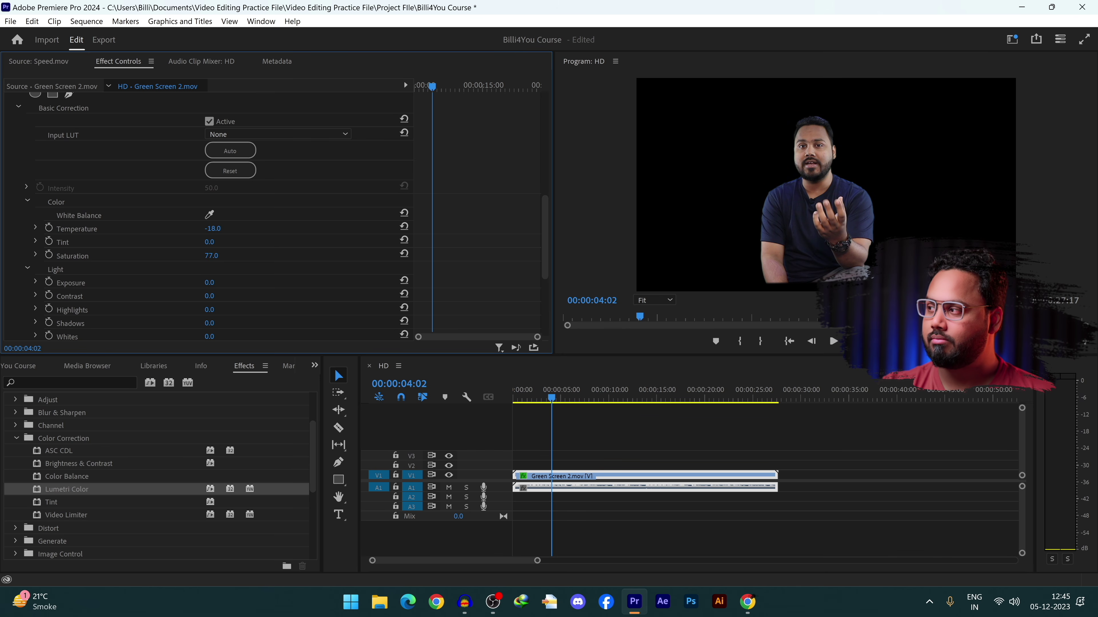
scroll(207, 262, down, 1)
drag(209, 245, 212, 244)
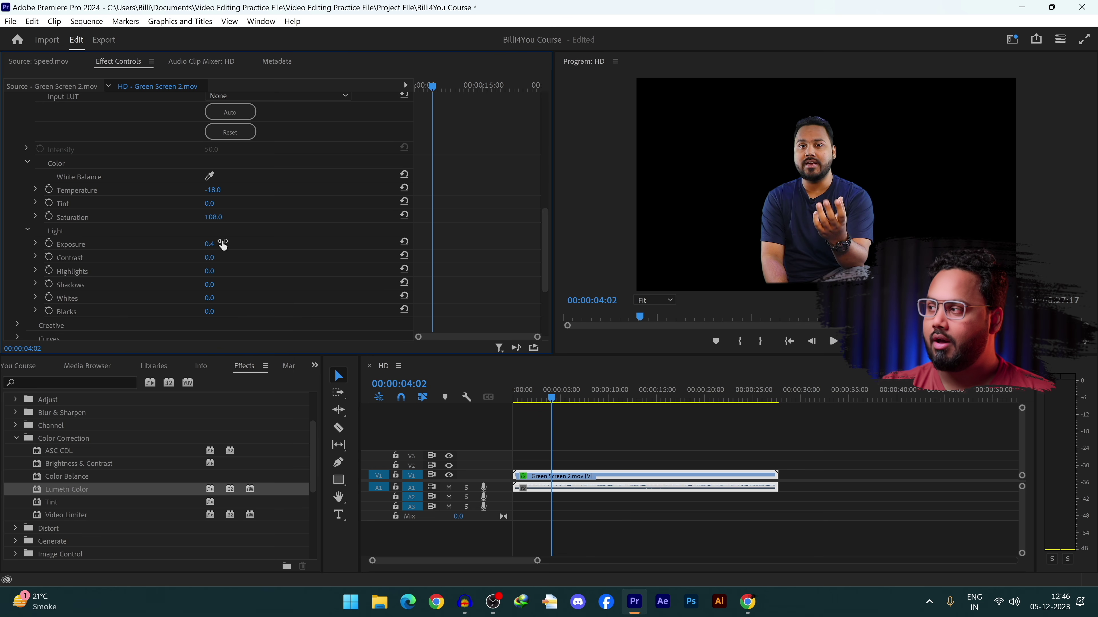
Step: Add an ellipse mask to the Lumetri Color effect around the subject's face and set Mask Feather to 87
scroll(142, 255, up, 3)
scroll(144, 258, up, 1)
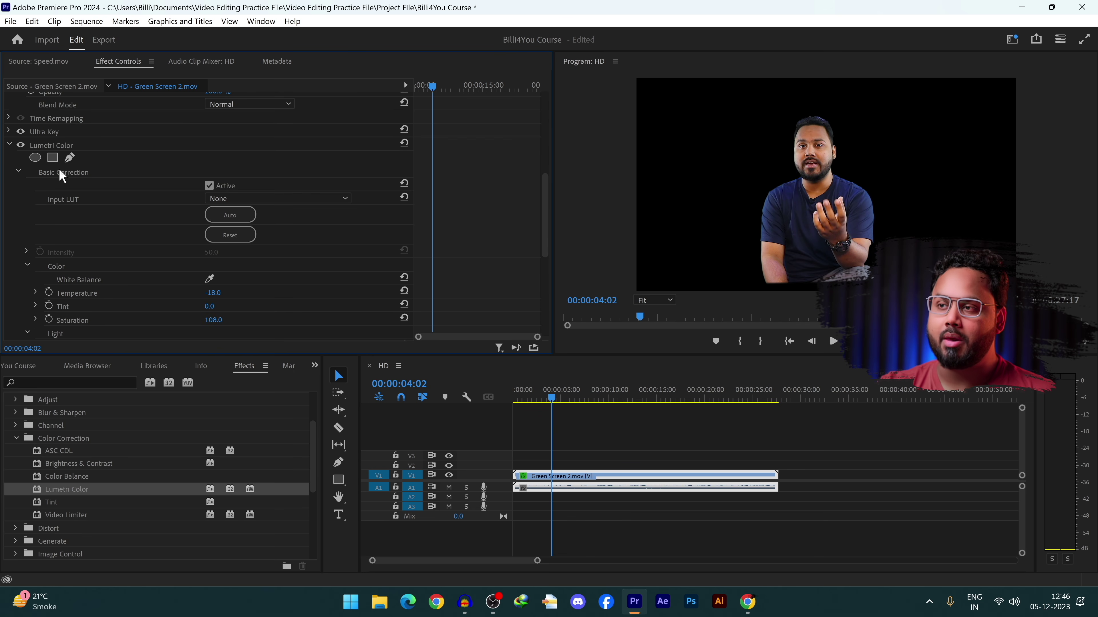
click(34, 158)
drag(807, 170, 789, 152)
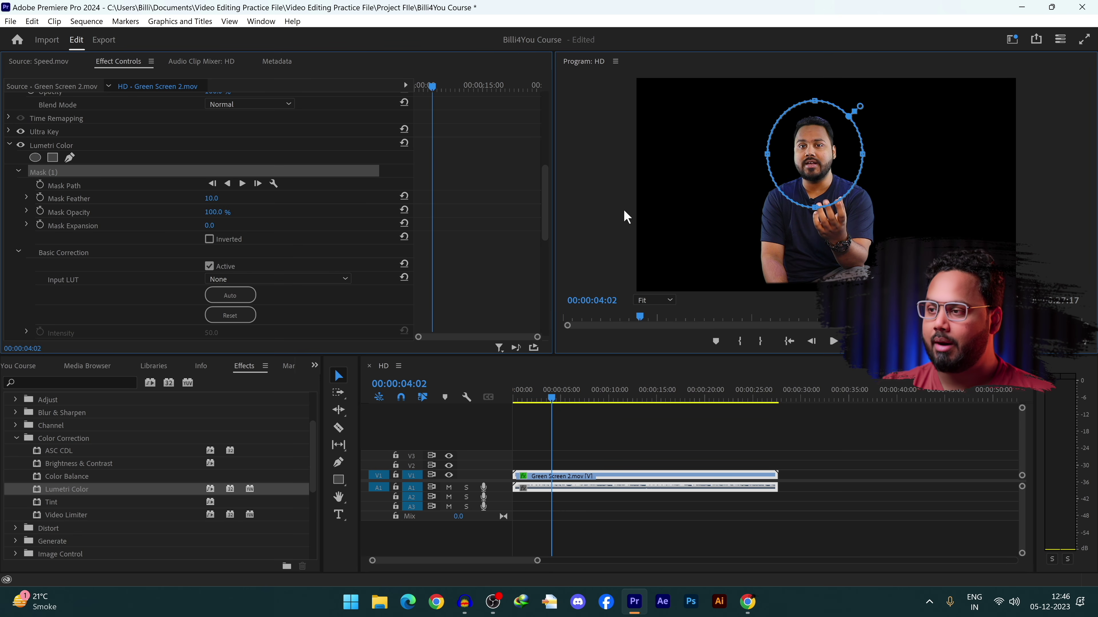
scroll(285, 261, down, 2)
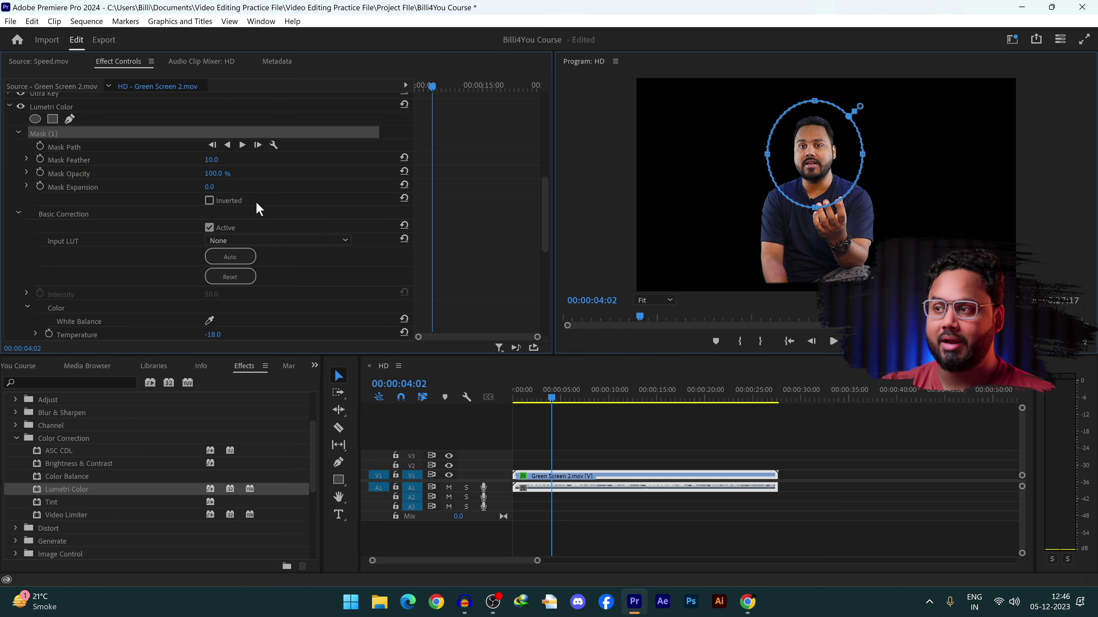
drag(213, 163, 264, 163)
Step: Return Lumetri Color's Input LUT to None and lower Contrast in Basic Correction for the masked face
scroll(255, 240, down, 1)
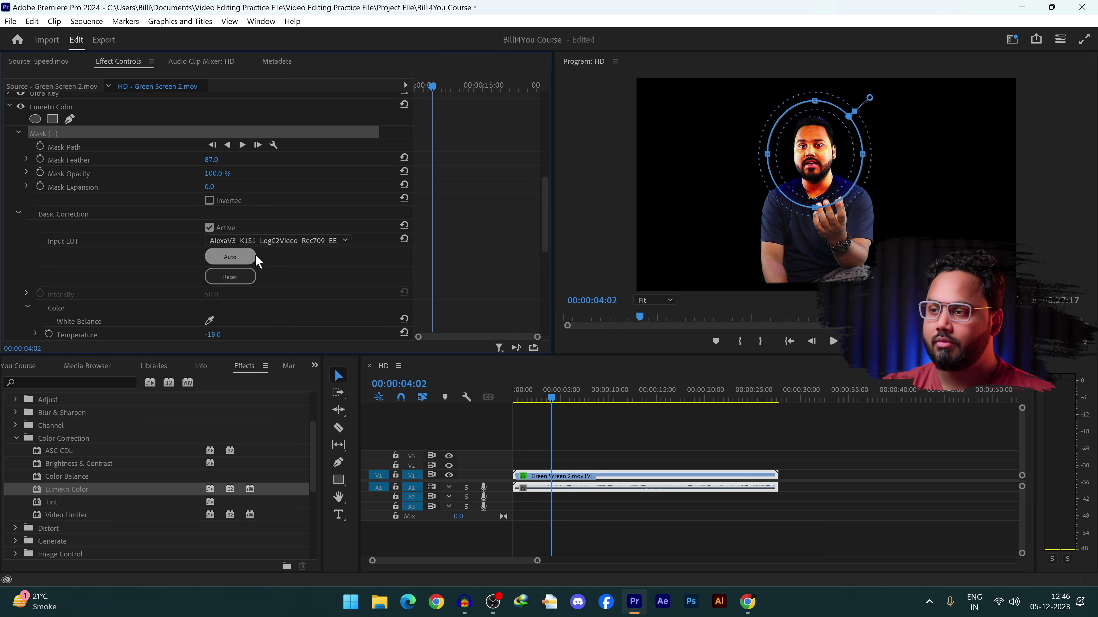
scroll(264, 302, down, 5)
scroll(266, 309, down, 2)
scroll(295, 143, up, 1)
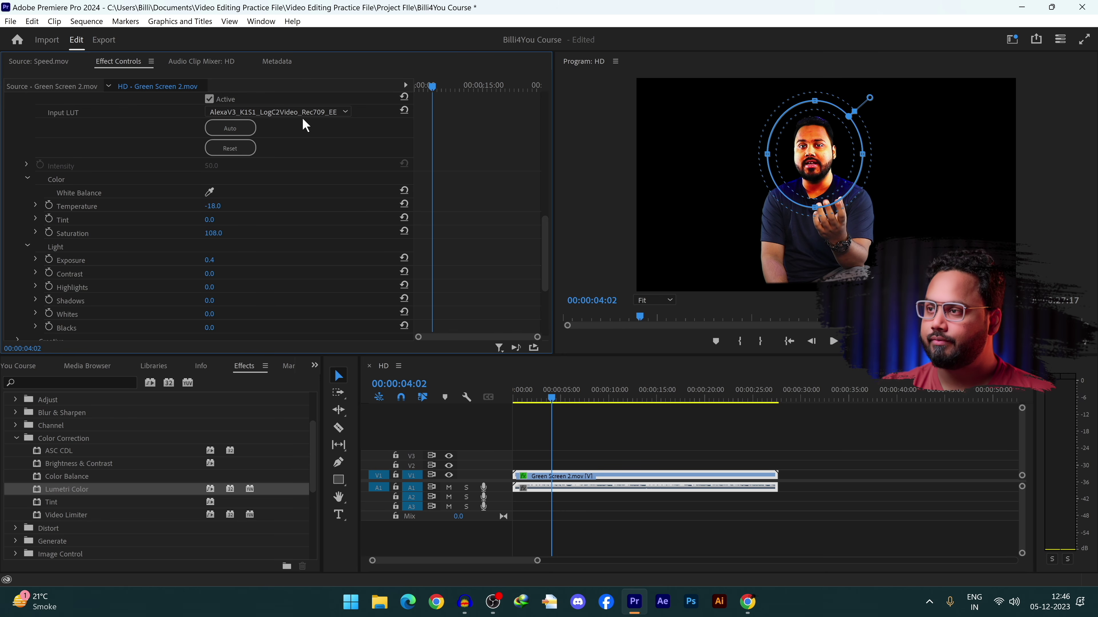
click(302, 113)
click(296, 123)
drag(210, 275, 146, 276)
Step: Reset the Lumetri Color effect's parameters on the Green Screen 2.mov clip
scroll(236, 212, up, 5)
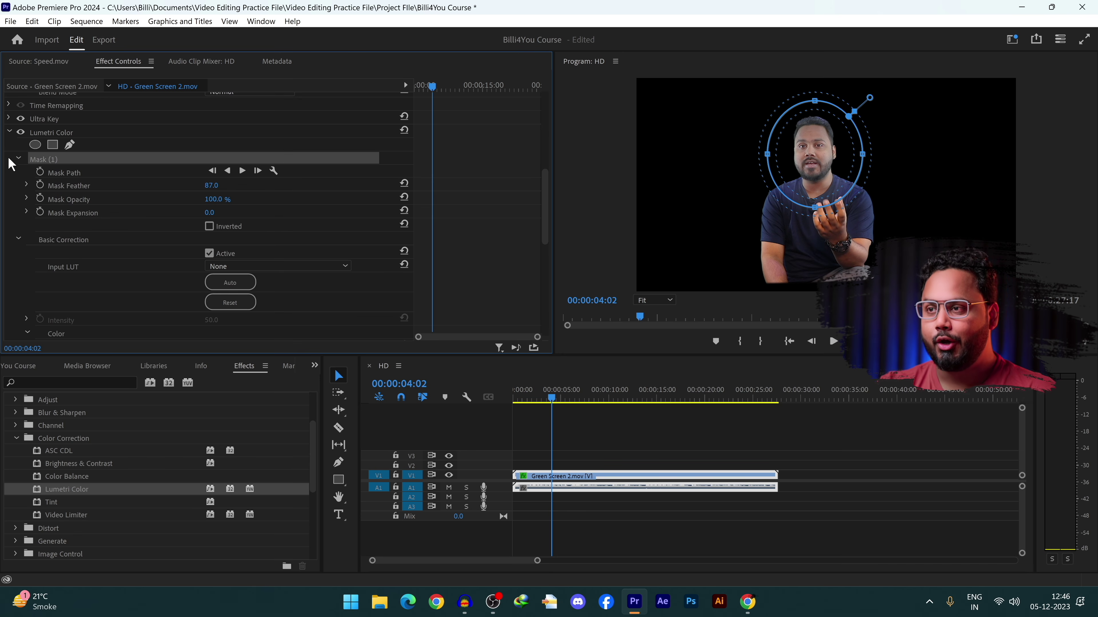
click(560, 475)
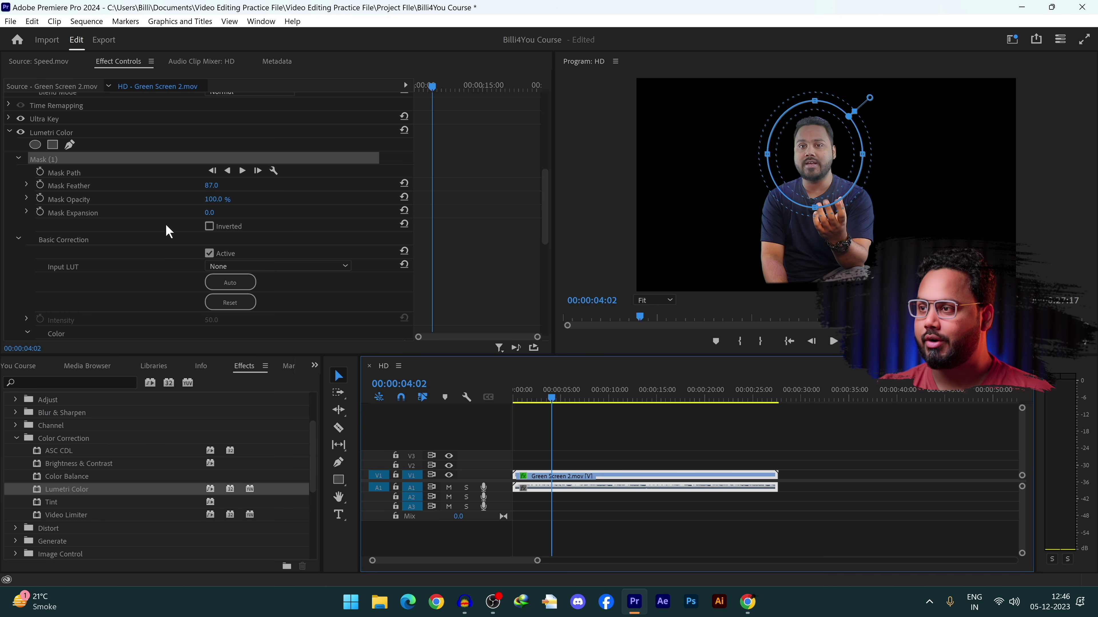
click(56, 131)
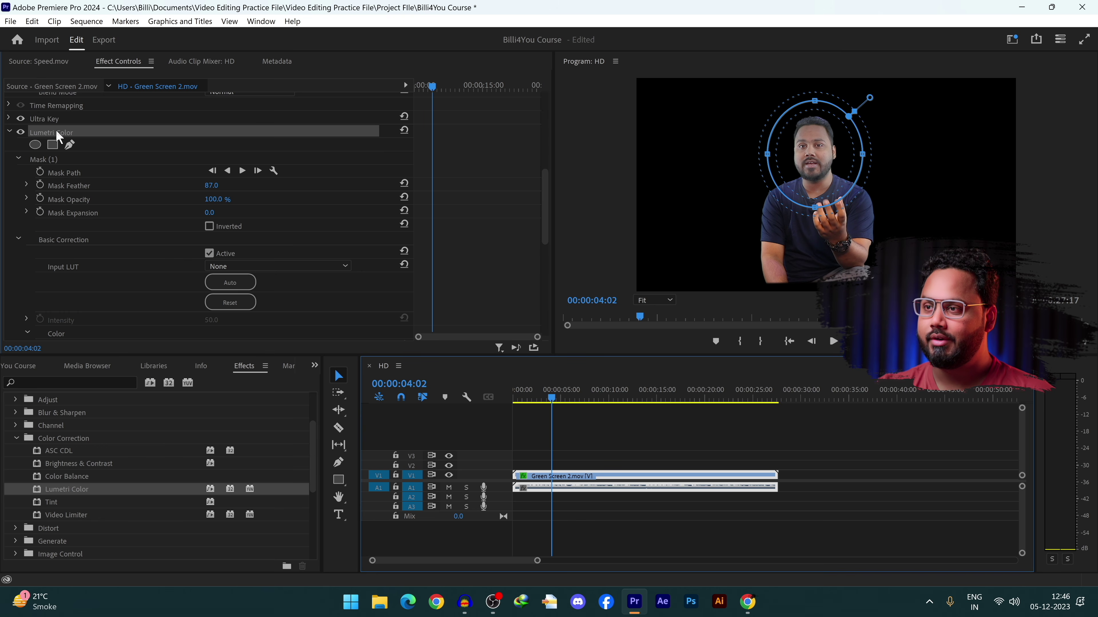
click(404, 130)
Step: Collapse the Green Screen bin and expand the Image and Overlays bins in the project
click(17, 367)
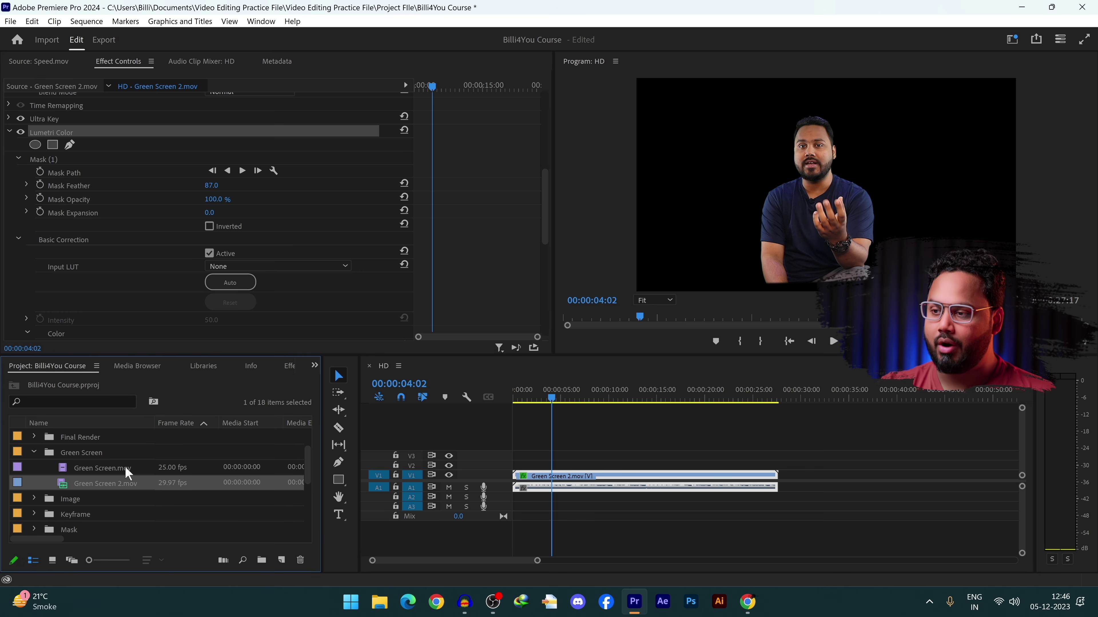
click(34, 452)
click(33, 468)
scroll(157, 492, up, 3)
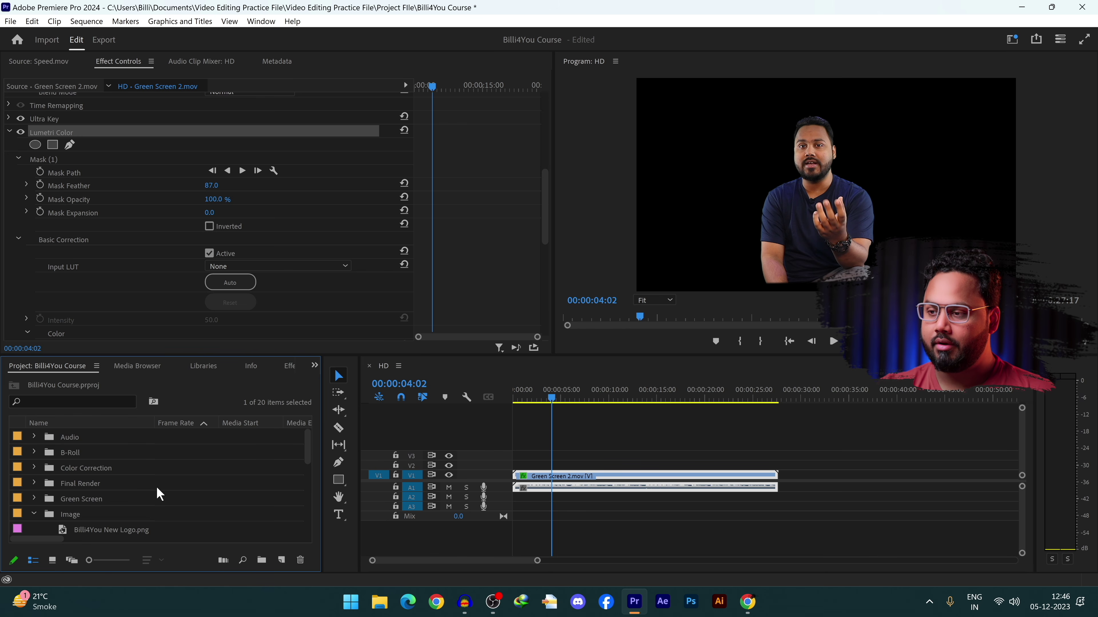
scroll(70, 470, down, 3)
click(35, 480)
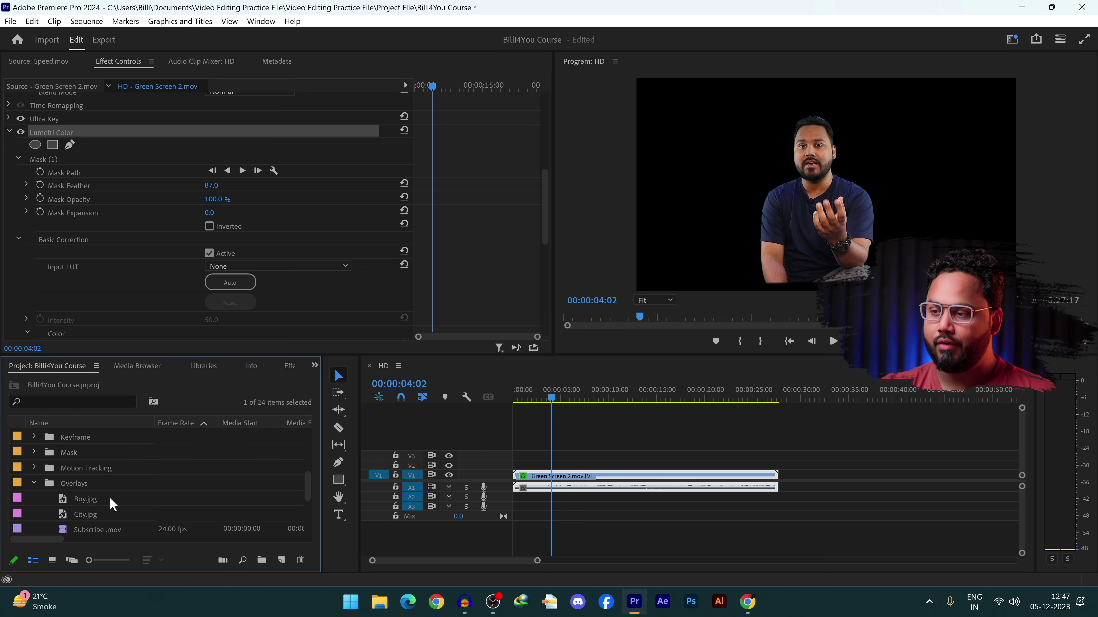
Step: Place City.jpg at the start of track V2, beneath Green Screen 2.mov moved to V3, as the background
scroll(109, 497, down, 2)
click(139, 472)
drag(150, 468, 541, 457)
click(536, 467)
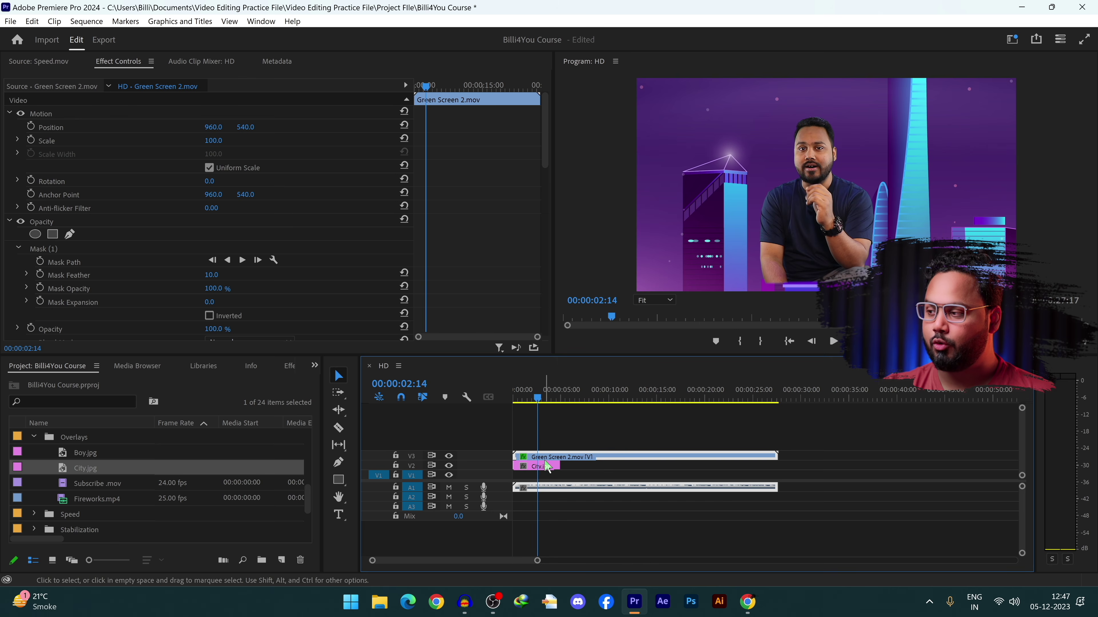
click(541, 467)
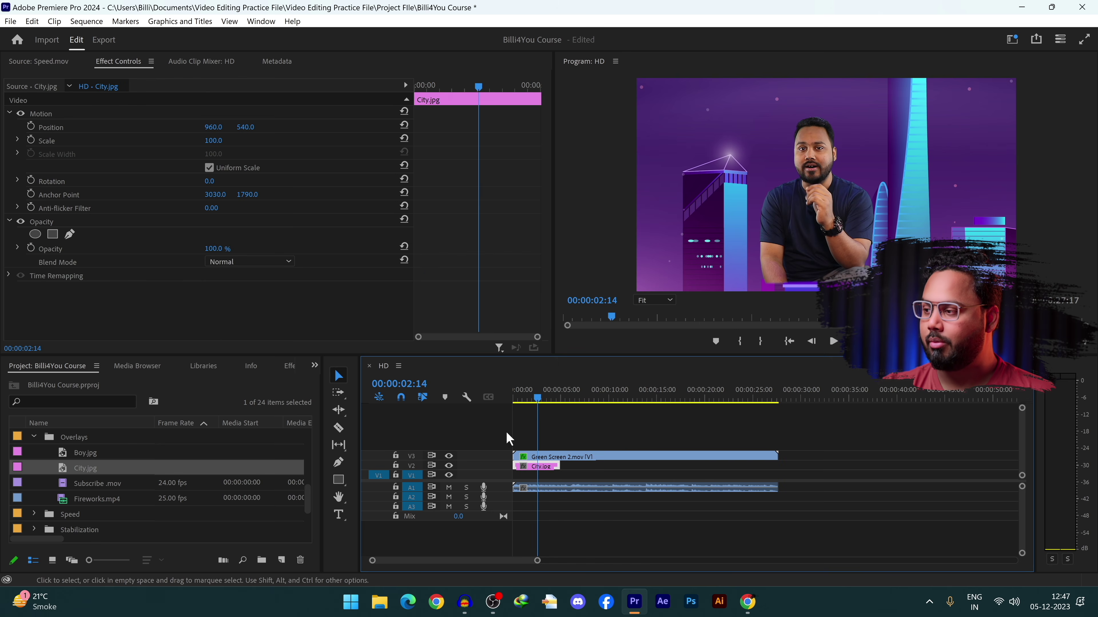
Step: Move Green Screen 2.mov down in the frame to a vertical Position of 608.3 and preview the playback
click(543, 457)
click(825, 235)
drag(824, 222, 825, 236)
key(space)
key(space)
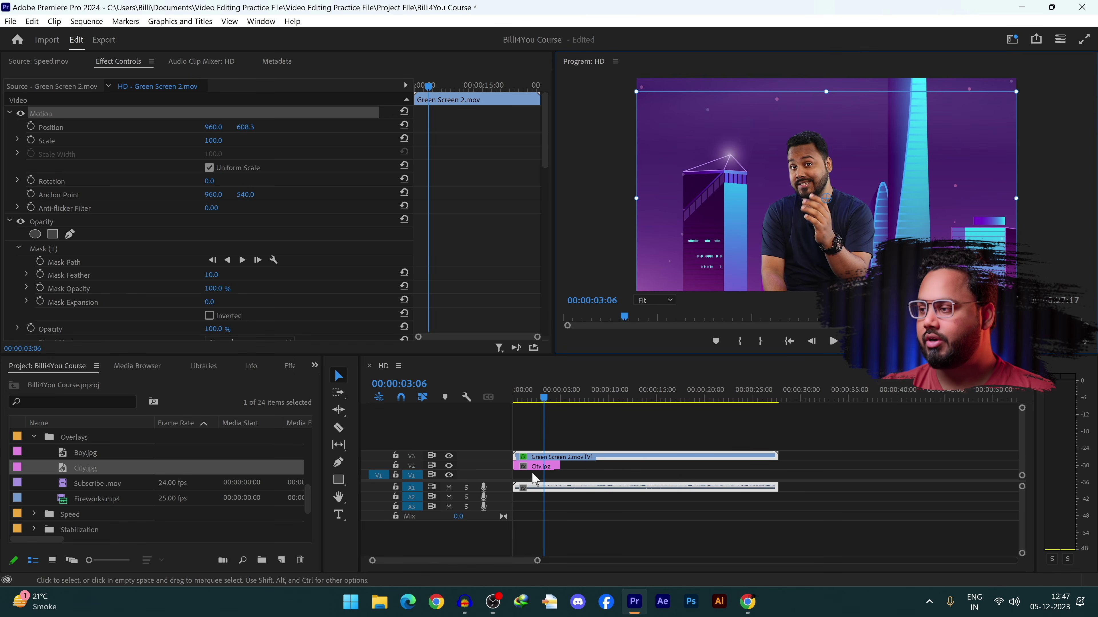
Step: Set City.jpg's Scale to 35 to fit the background to the frame and preview the playback
click(532, 467)
drag(211, 145, 183, 146)
key(space)
key(space)
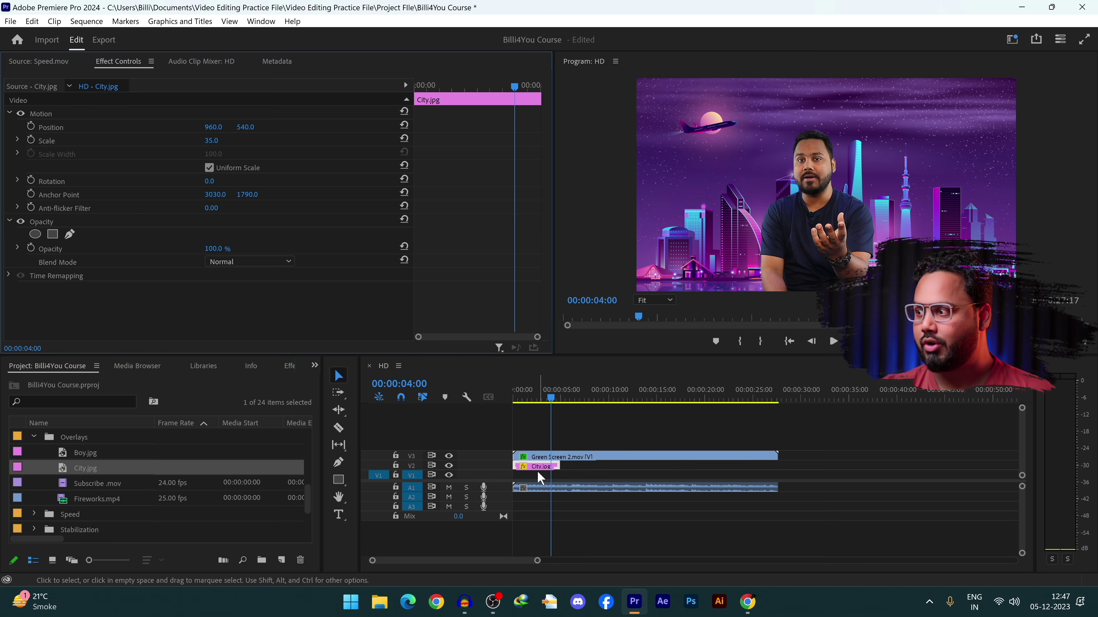
Step: Place Fireworks.mp4 from the Overlays bin at the start of track V4, above the subject, and preview it
drag(551, 398, 514, 399)
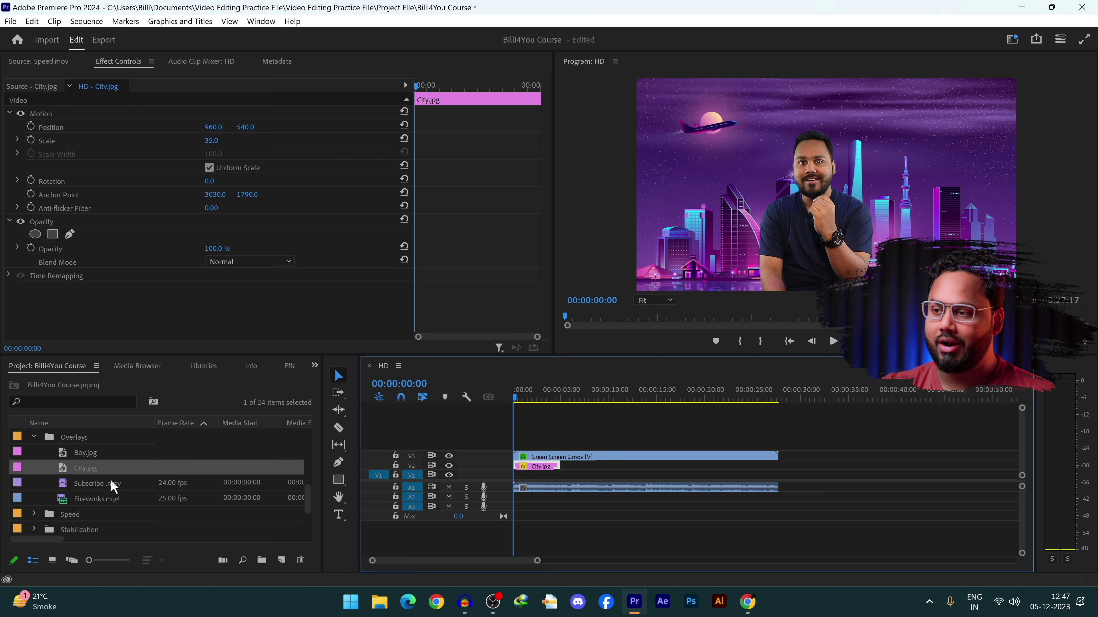
scroll(111, 478, up, 1)
scroll(117, 483, down, 1)
click(118, 500)
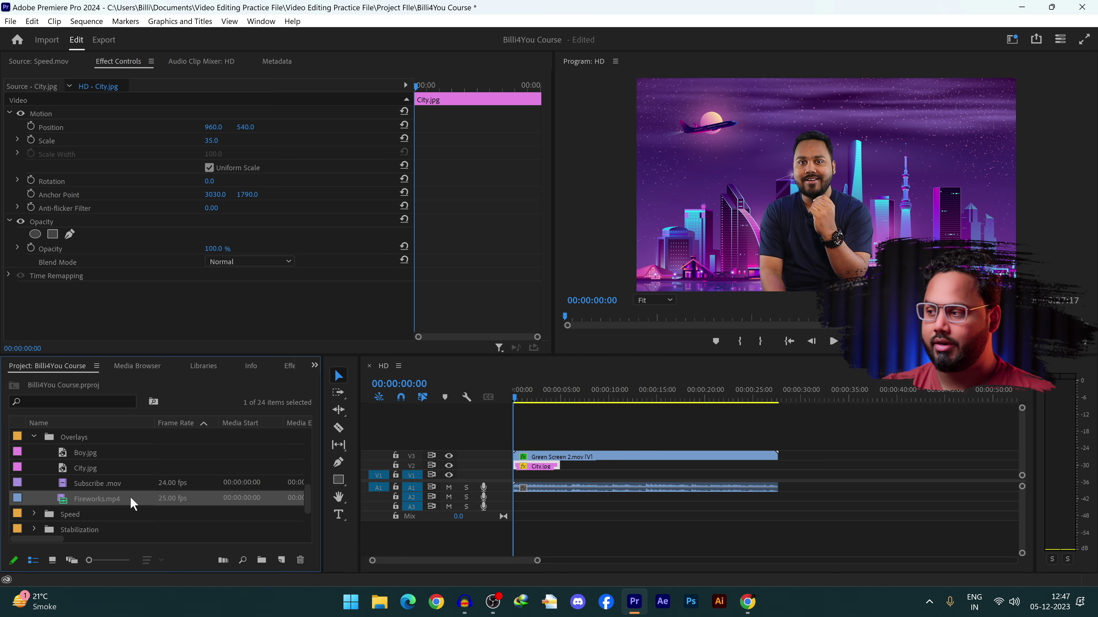
drag(131, 504, 578, 407)
click(527, 400)
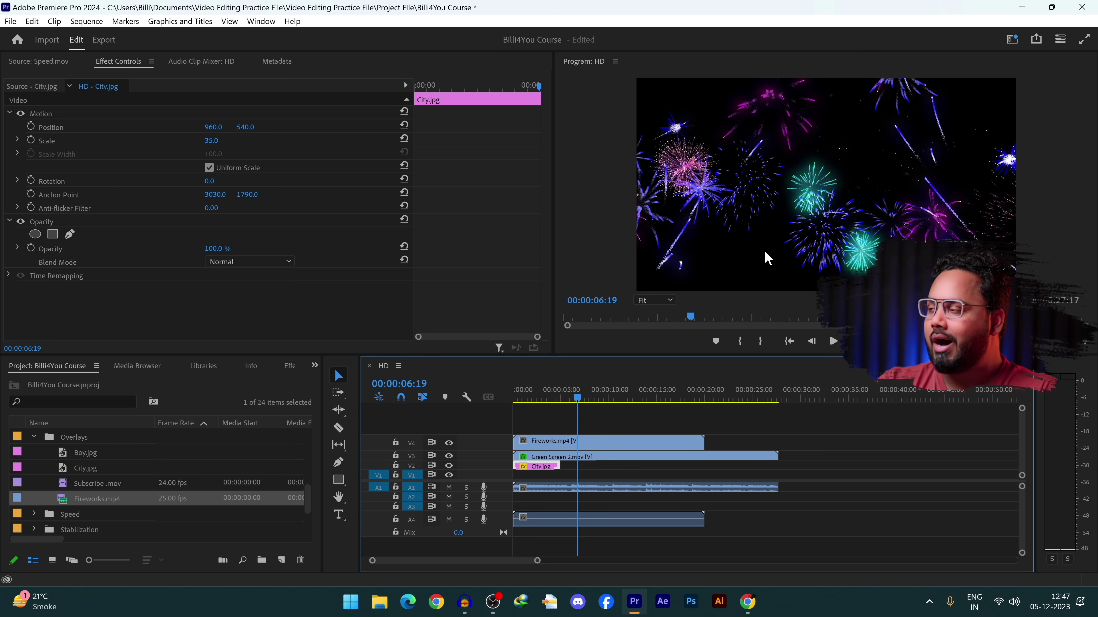
key(space)
key(space)
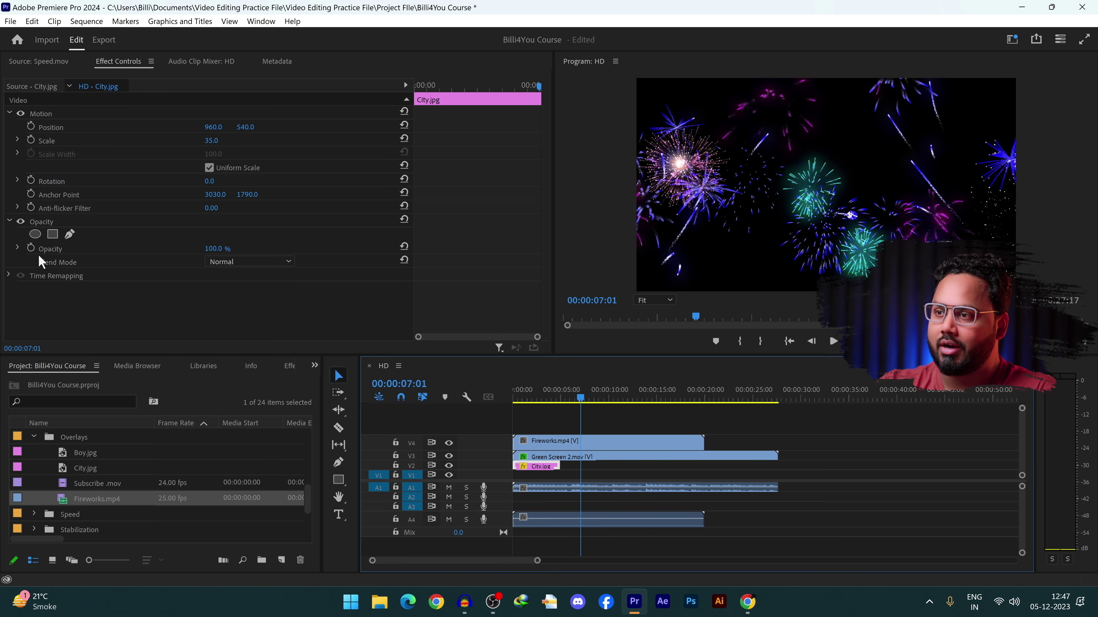
Step: Try the Darken blend mode on the Fireworks.mp4 clip with the playhead at 00:00:02:20
click(611, 444)
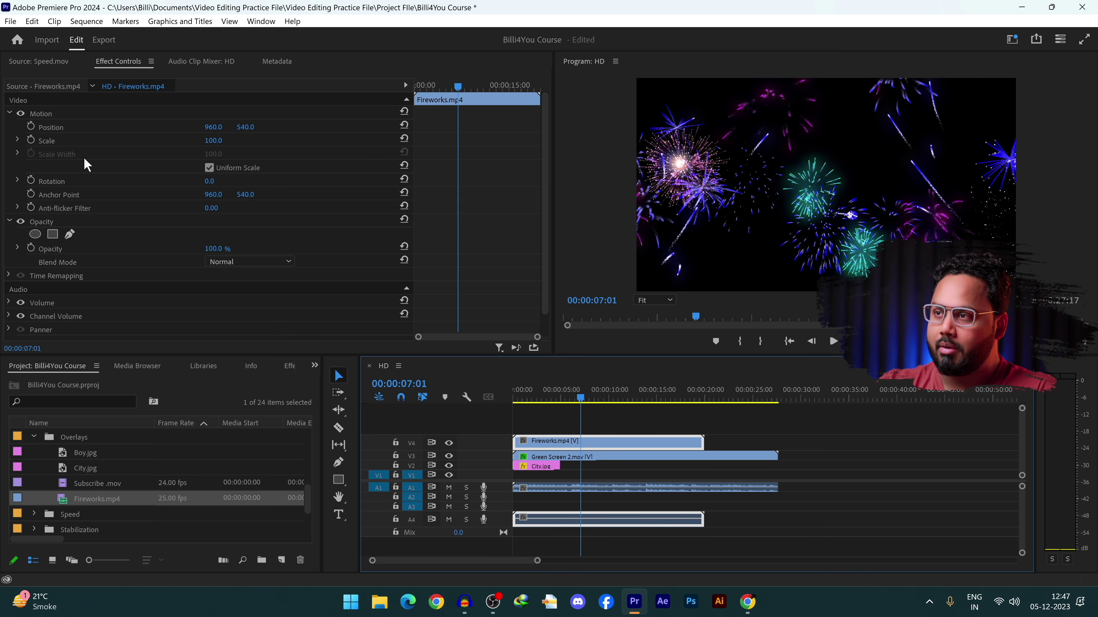
click(227, 262)
mouse_move(554, 399)
mouse_down()
mouse_move(515, 417)
mouse_move(539, 408)
mouse_up()
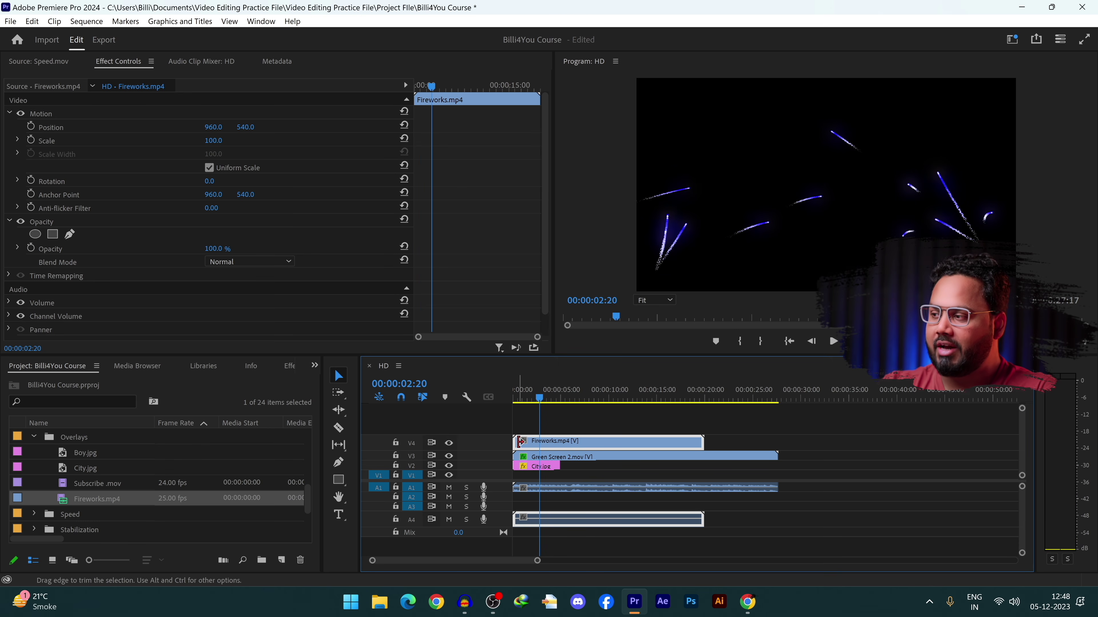
click(233, 262)
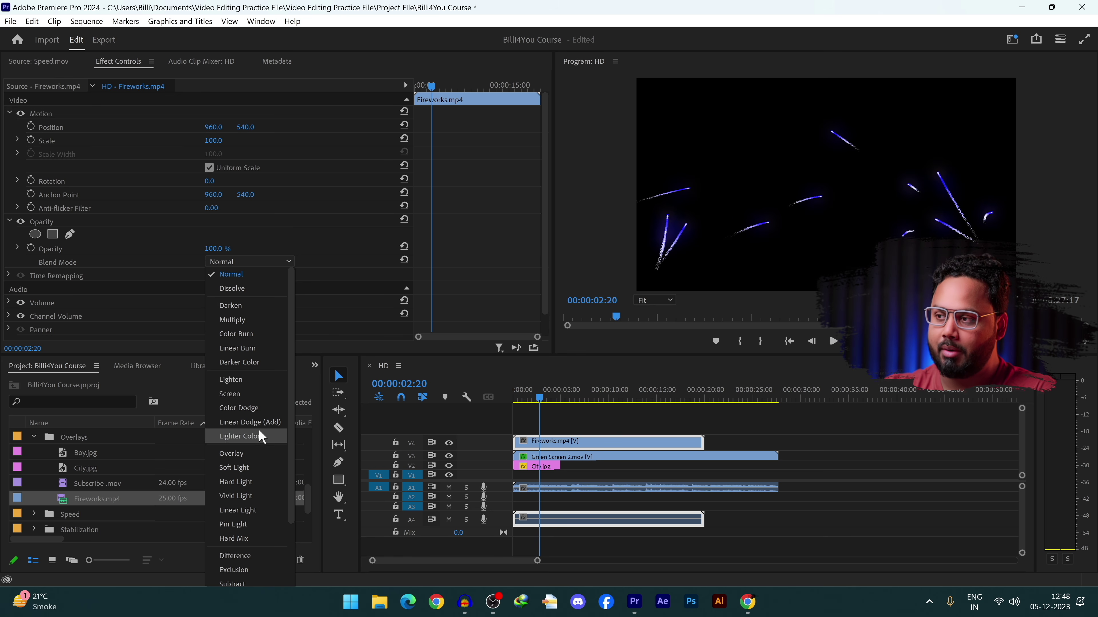
click(255, 305)
Step: Set Fireworks.mp4's blend mode to Lighten, preview the playback, and return the playhead to 00:00:01:10
click(285, 261)
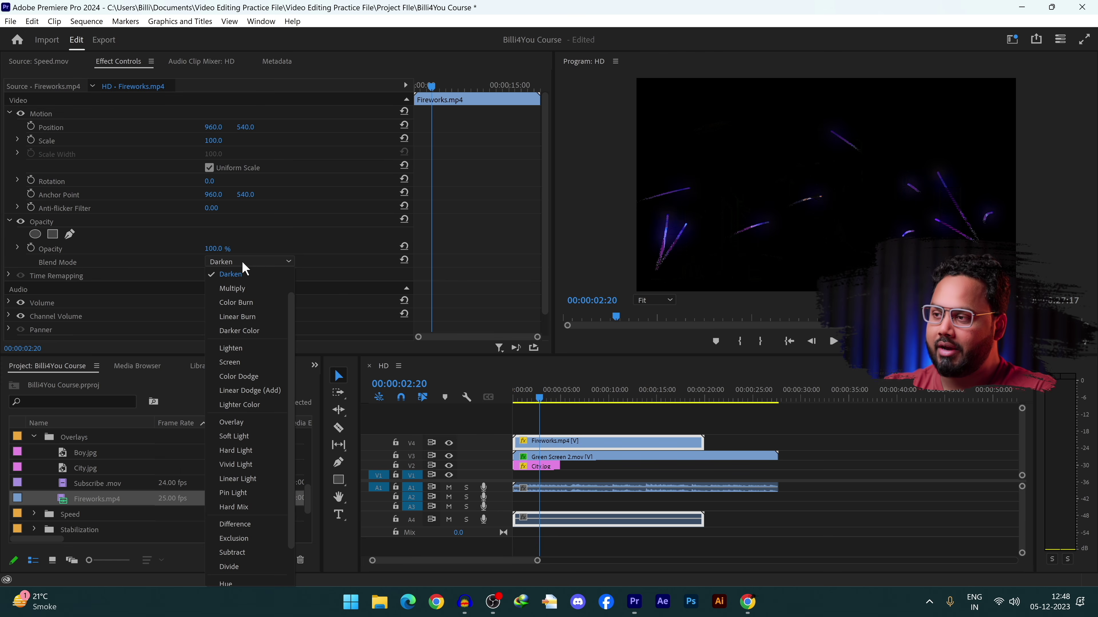
click(257, 344)
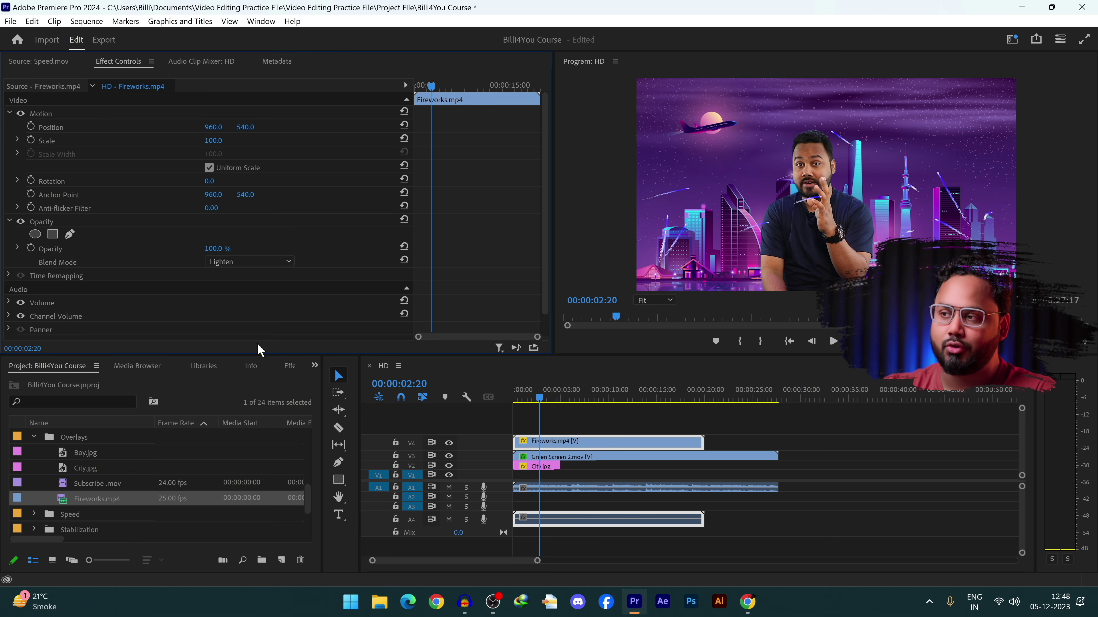
click(249, 262)
scroll(248, 331, up, 1)
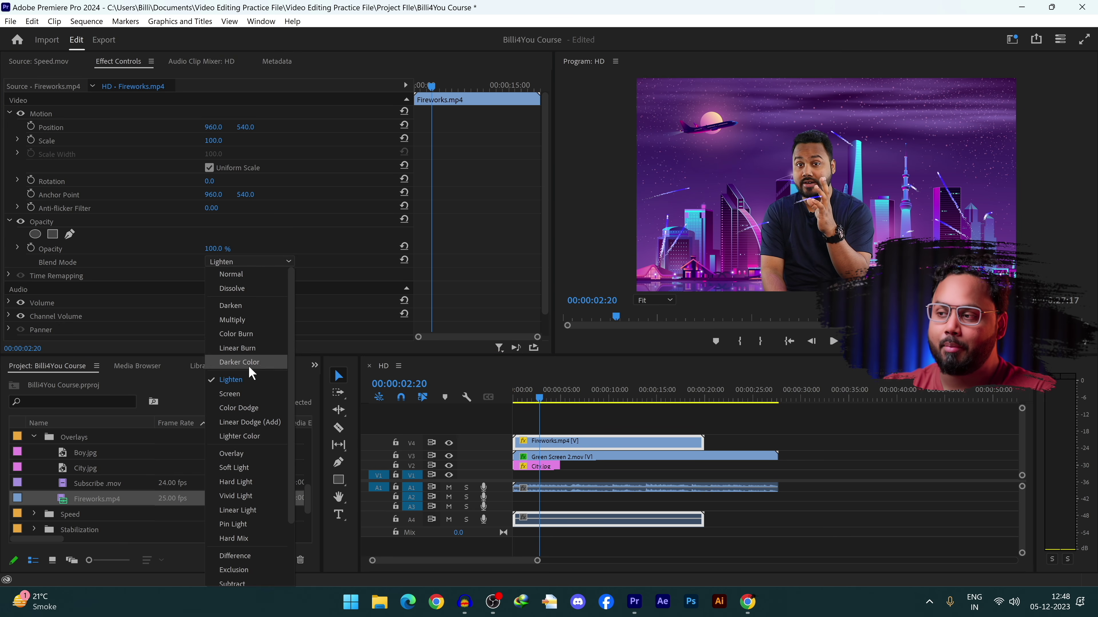
click(264, 381)
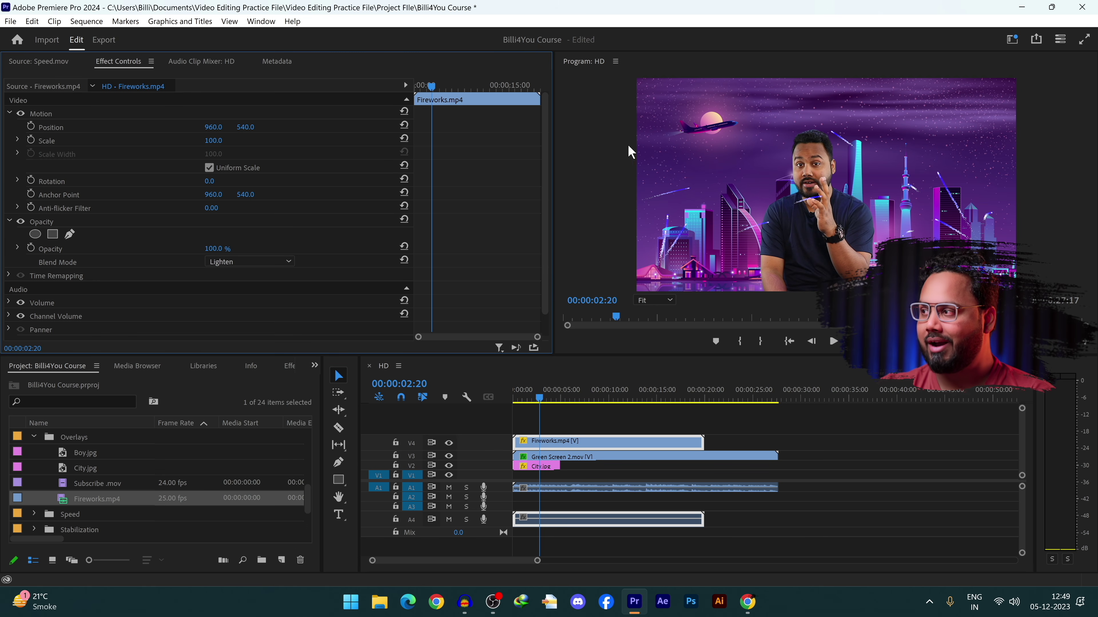
key(space)
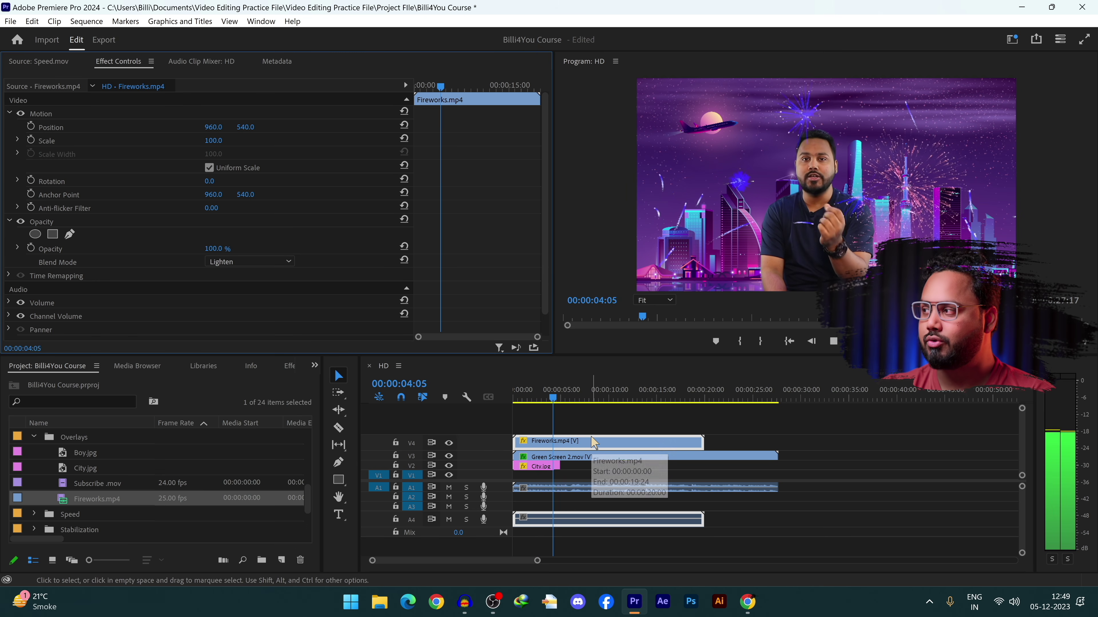
drag(562, 398, 528, 409)
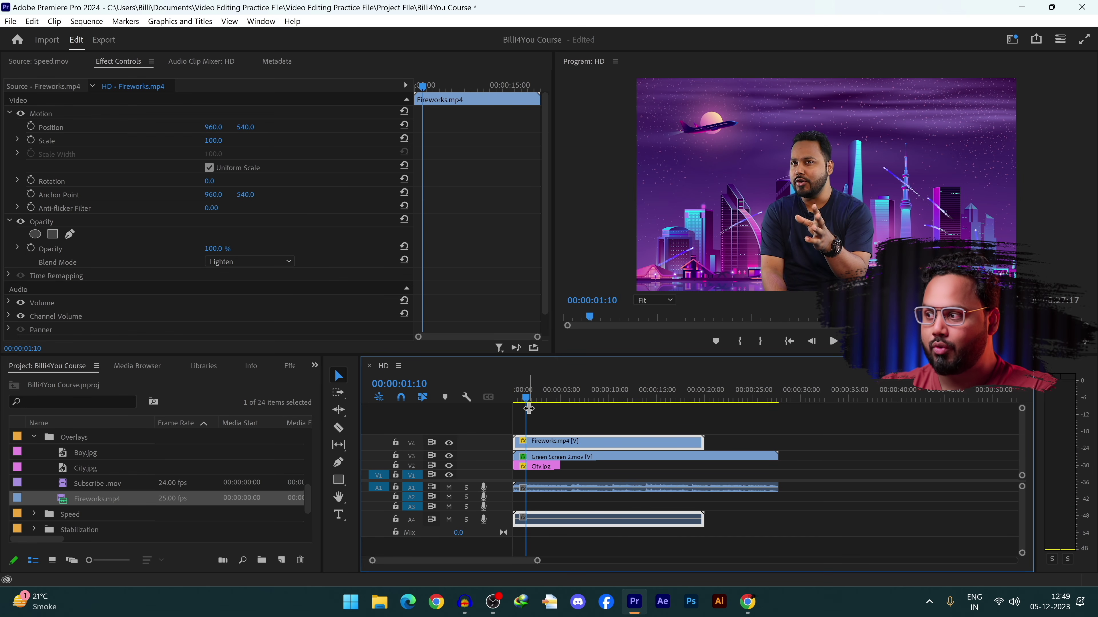
Step: Set the blend mode of Fireworks.mp4 to Screen and review the other blend modes
click(240, 261)
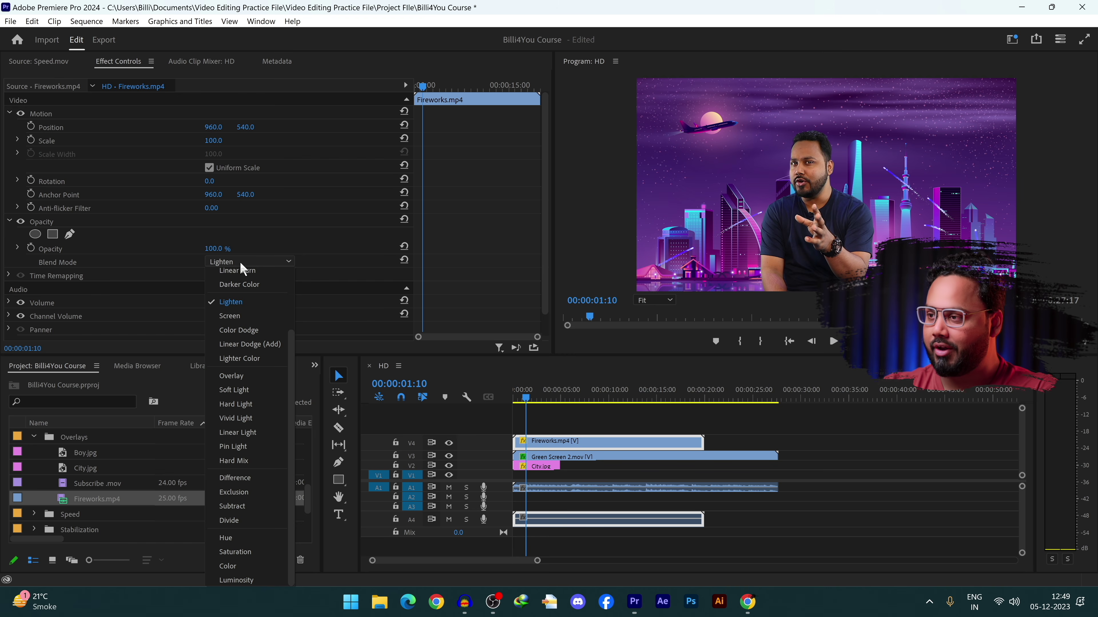
click(250, 320)
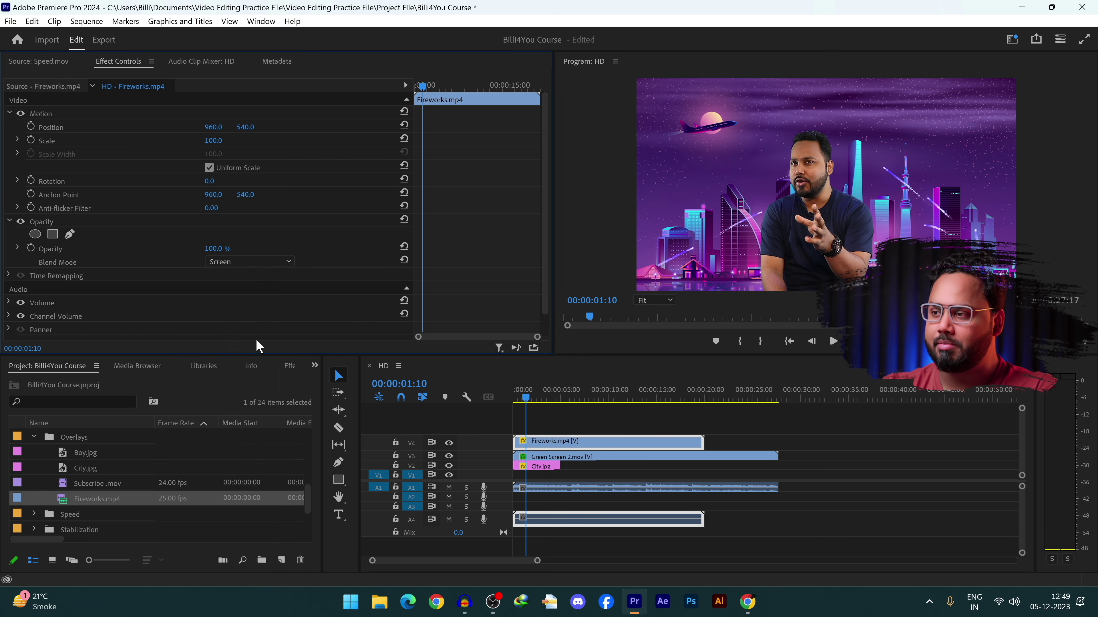
click(240, 262)
scroll(247, 333, up, 2)
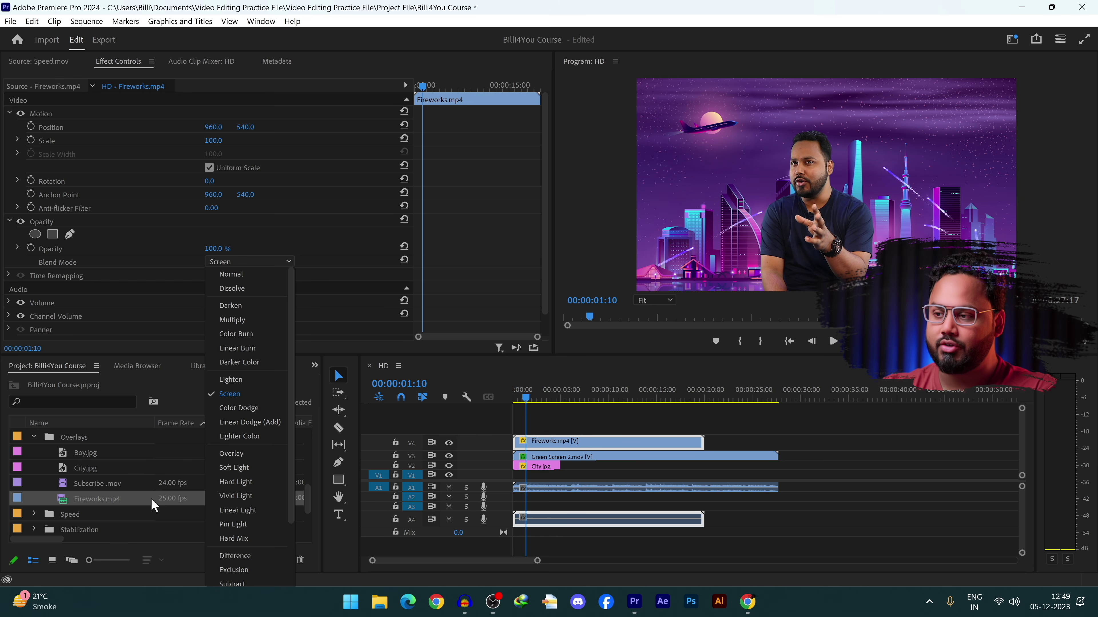
Step: Place Boy.jpg from the Overlays bin on track V5 above Fireworks.mp4, starting where City.jpg ends
click(113, 470)
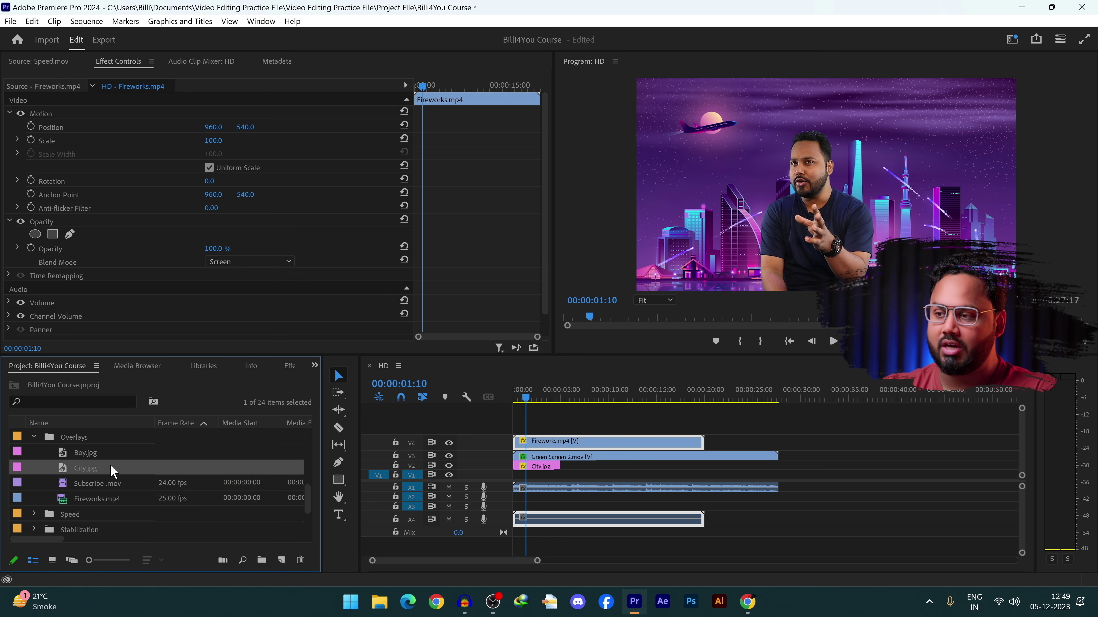
drag(115, 455, 561, 431)
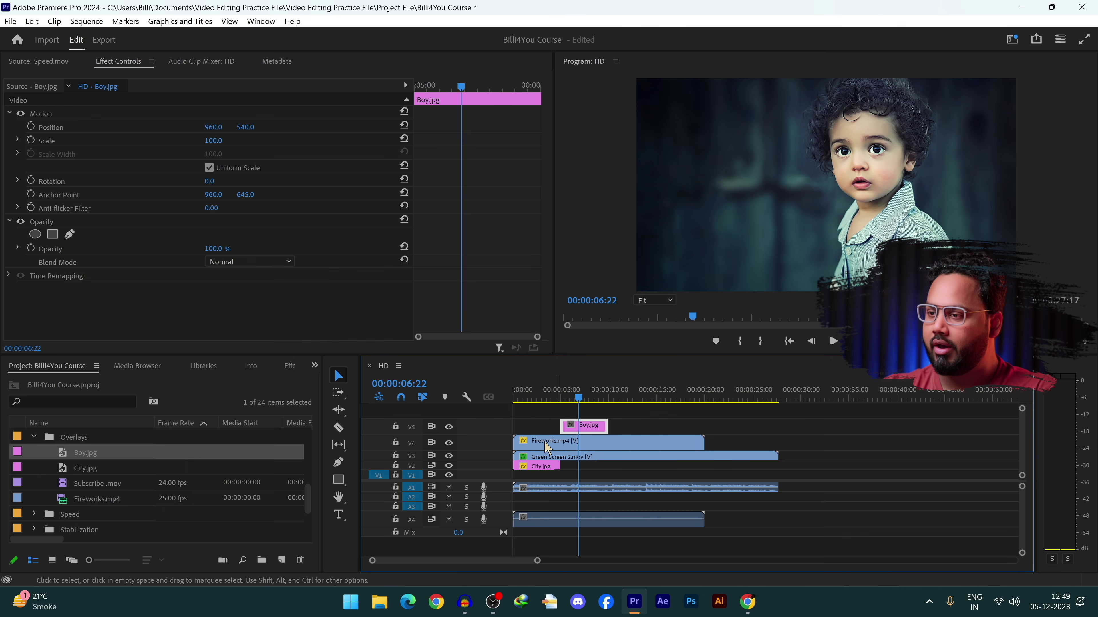
Step: Place Indian Flag.png from the Image bin on track V6 directly above Boy.jpg and select the new clip
scroll(198, 450, up, 5)
scroll(200, 445, down, 4)
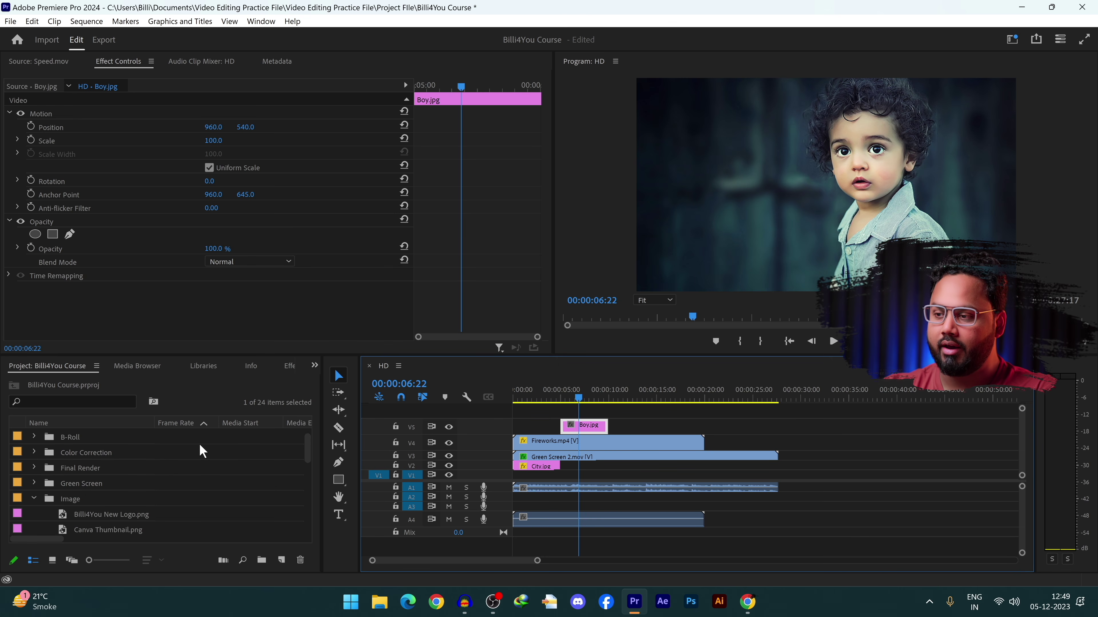
click(178, 483)
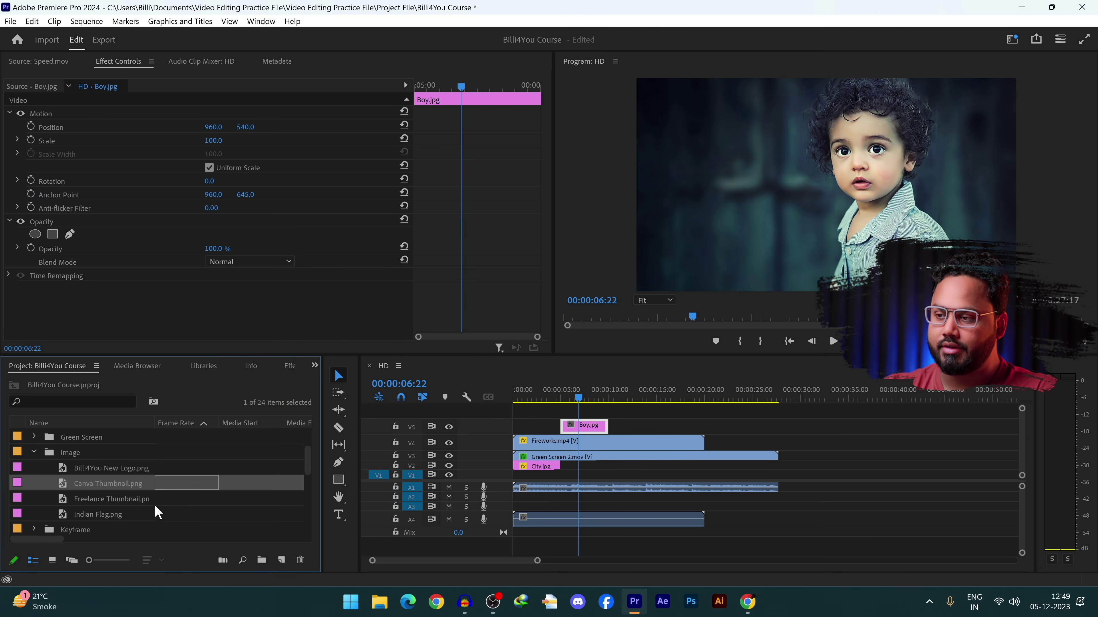
drag(157, 514, 607, 402)
click(593, 413)
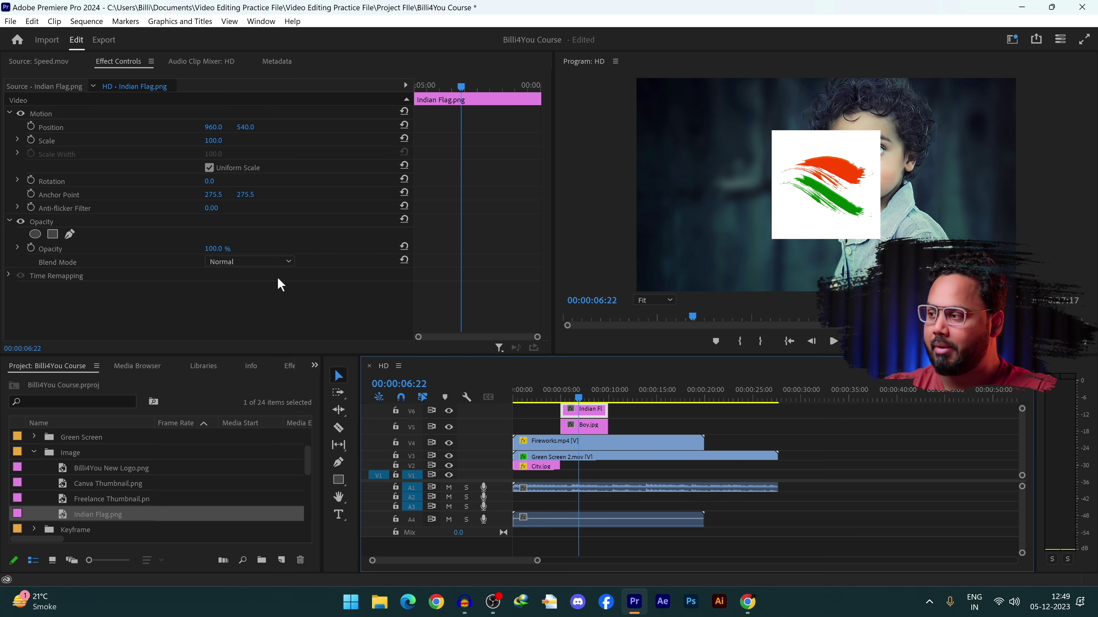
Step: Set Indian Flag.png's blend mode to Darken, scale it to 31.5 and position it at 1246.4, 474.9 on the boy's cheek
click(288, 262)
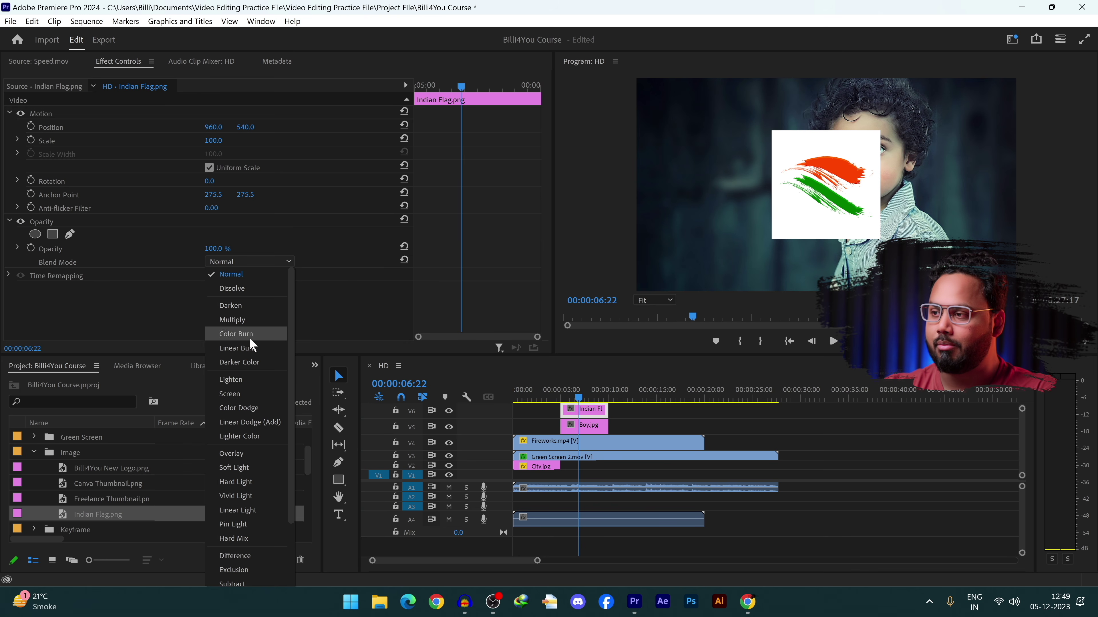
click(246, 306)
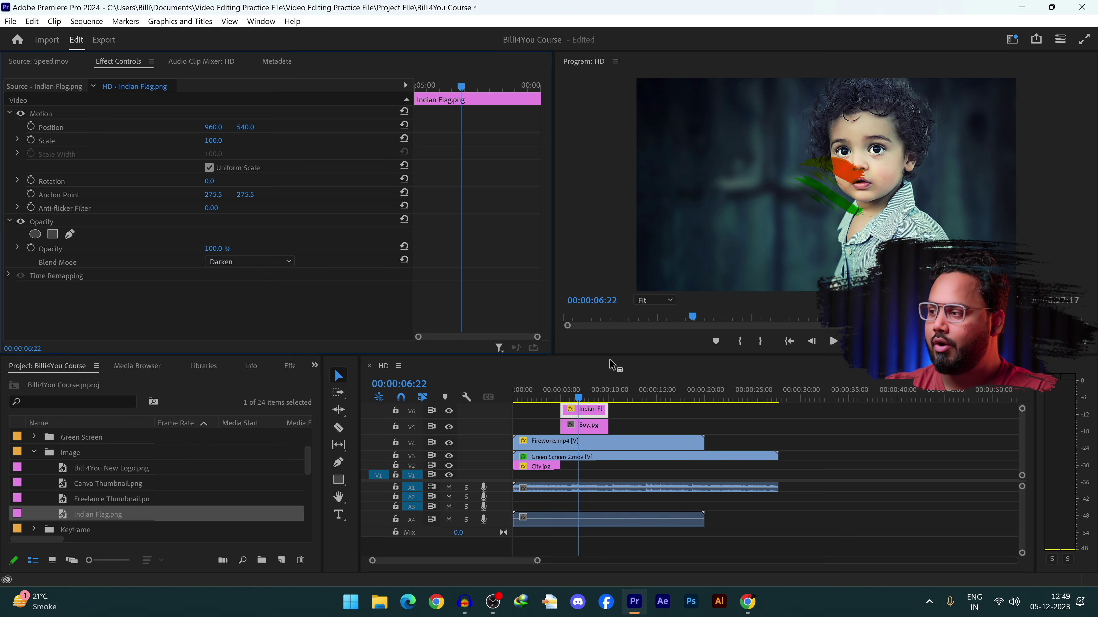
double_click(833, 168)
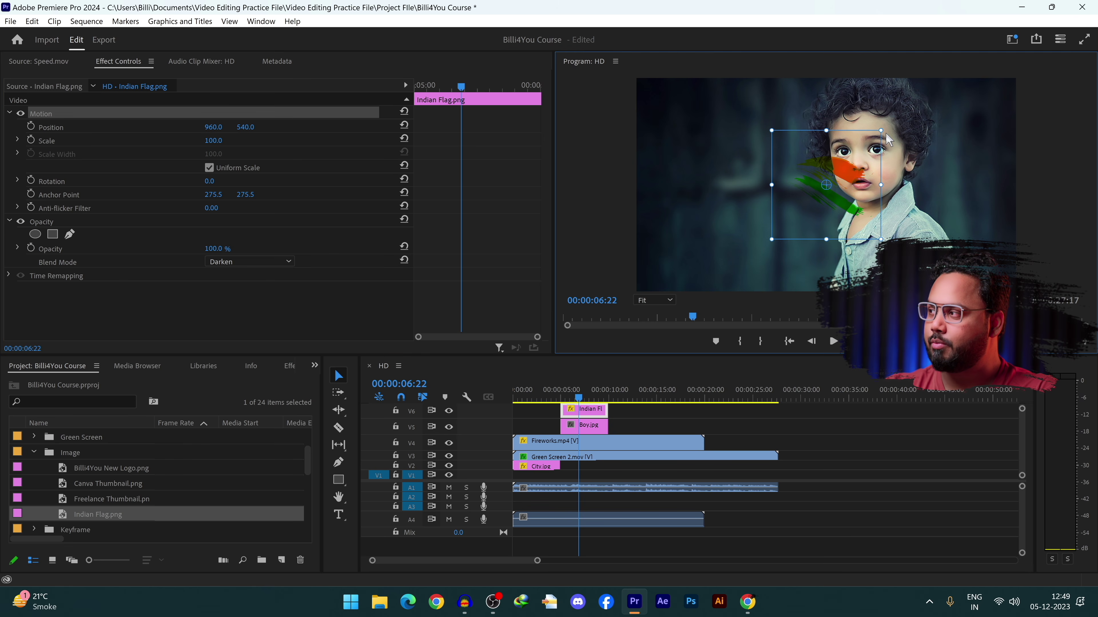
drag(881, 129, 895, 168)
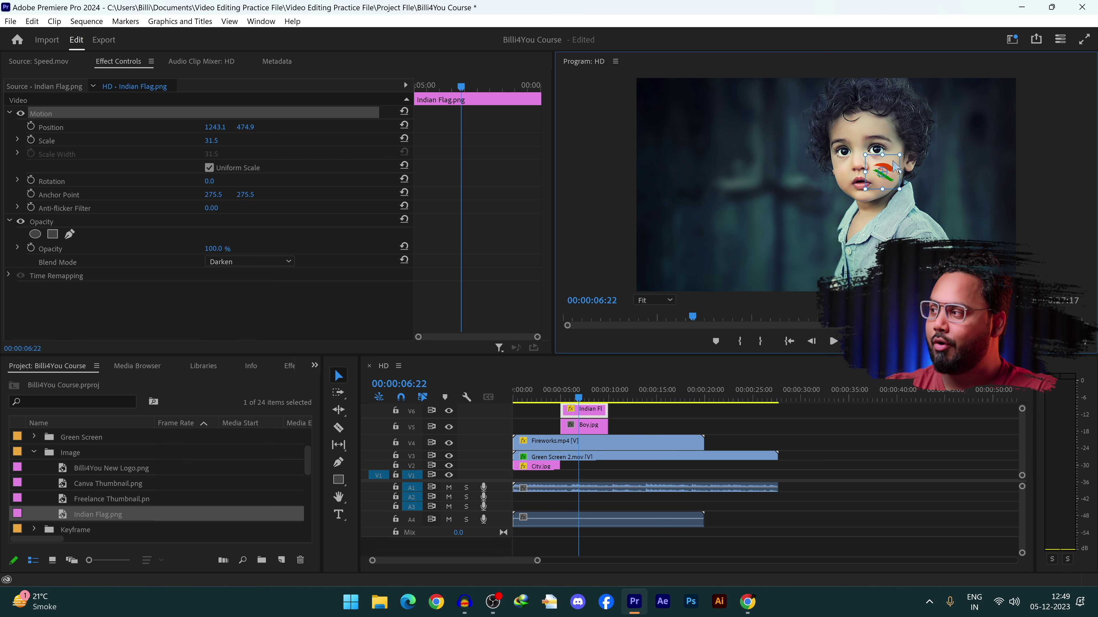
click(559, 391)
key(space)
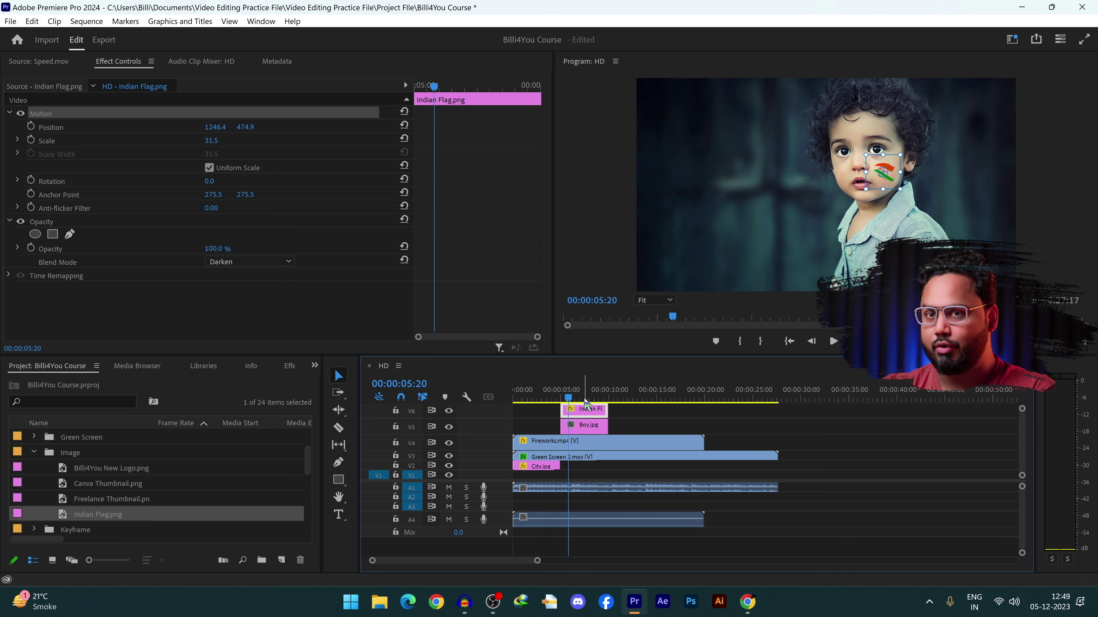
click(9, 222)
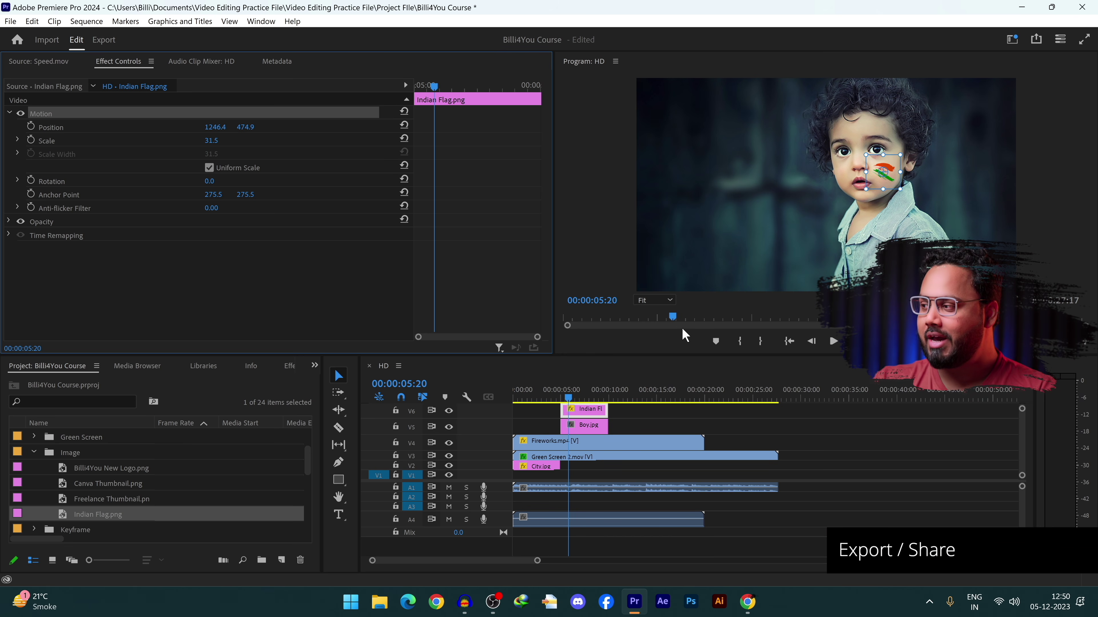
Step: Extend City.jpg and shorten Green Screen 2.mov so both end together with Fireworks.mp4
drag(659, 389, 511, 408)
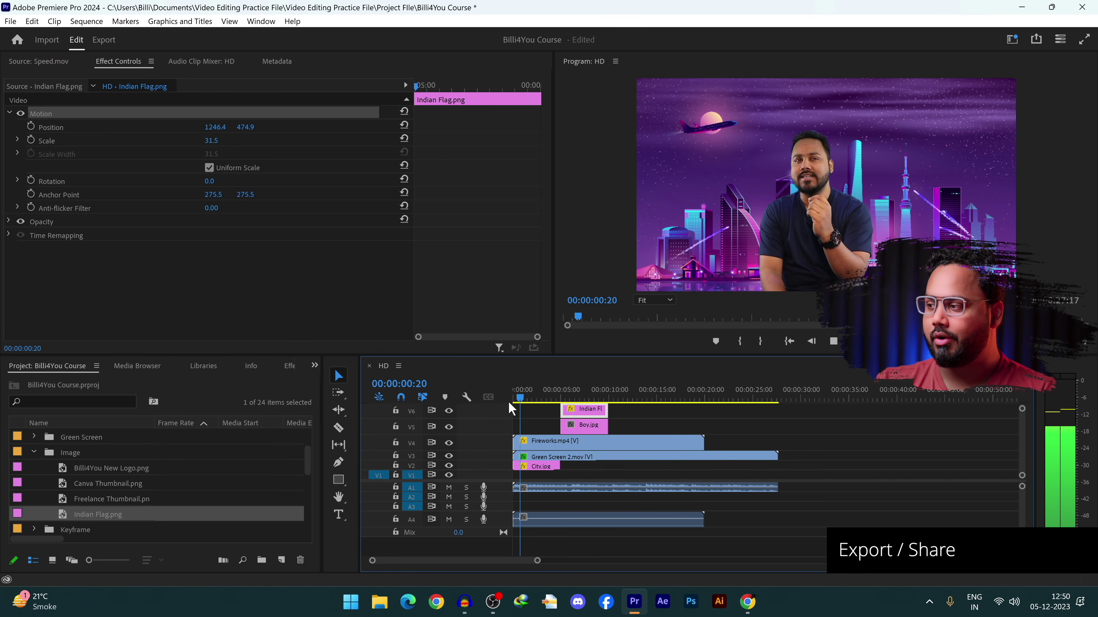
drag(559, 466, 703, 471)
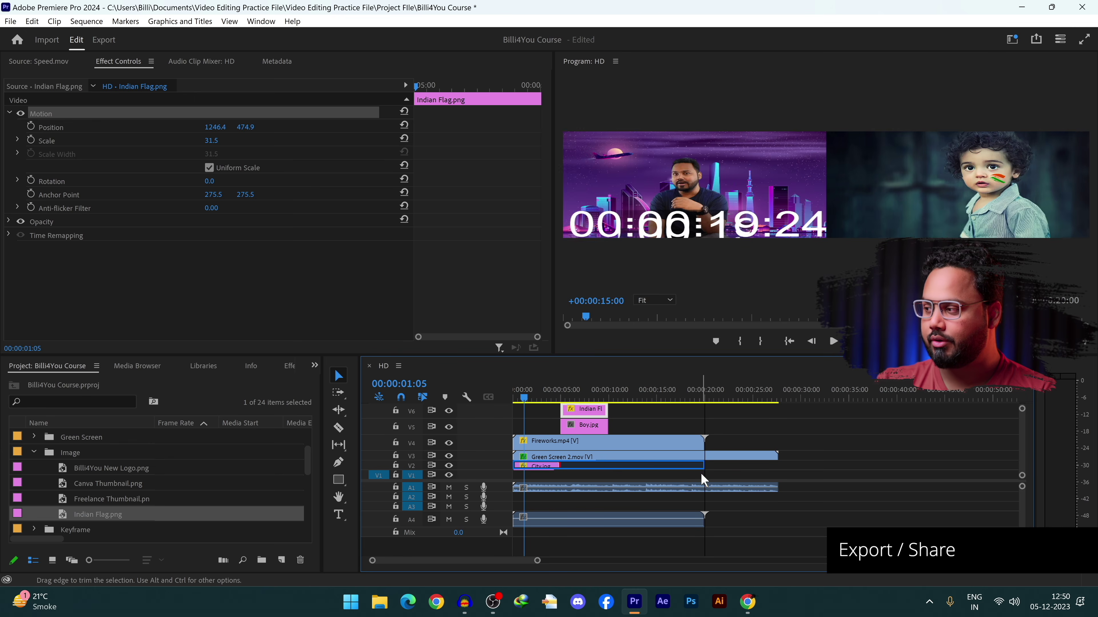
drag(777, 456, 703, 457)
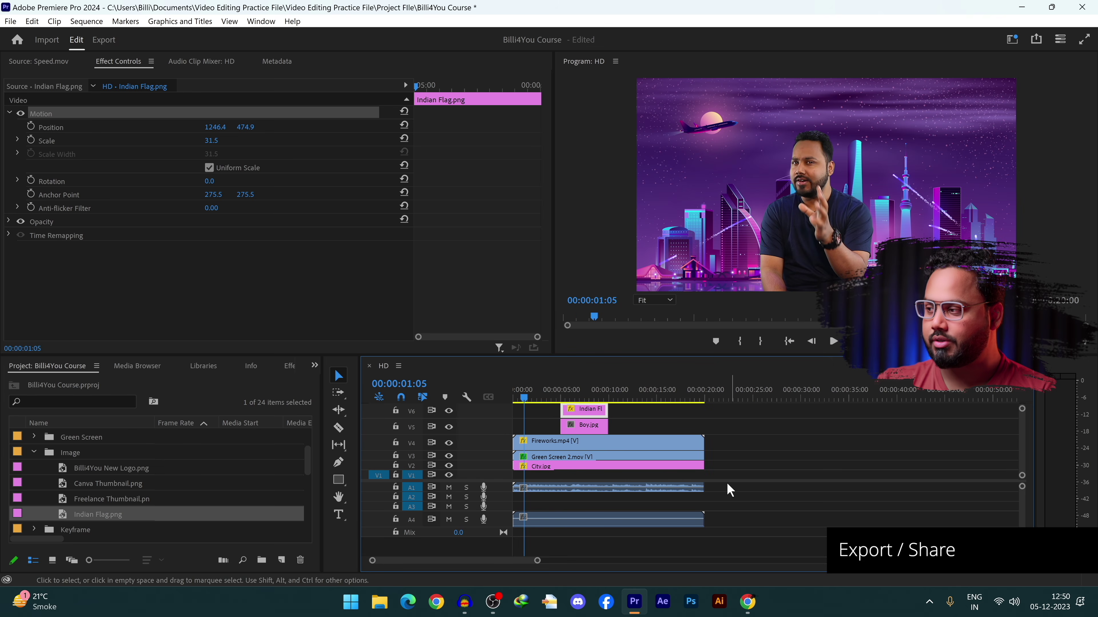
Step: Delete Boy.jpg and Indian Flag.png from tracks V5 and V6, and preview the sequence from its start
drag(607, 426, 557, 432)
key(Delete)
click(600, 397)
key(Home)
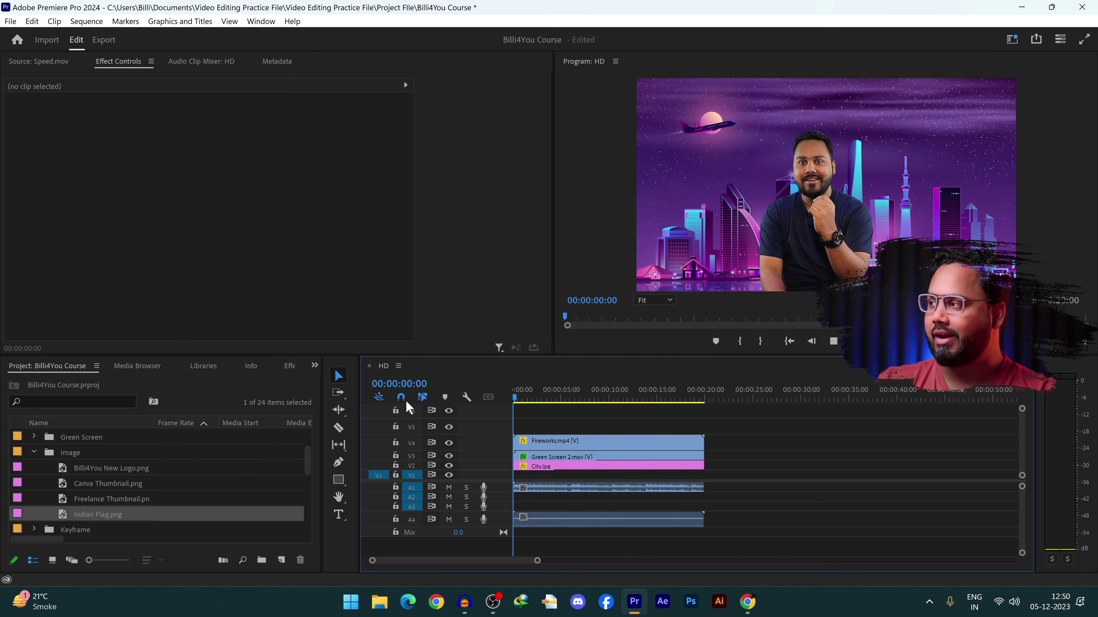
key(space)
key(space)
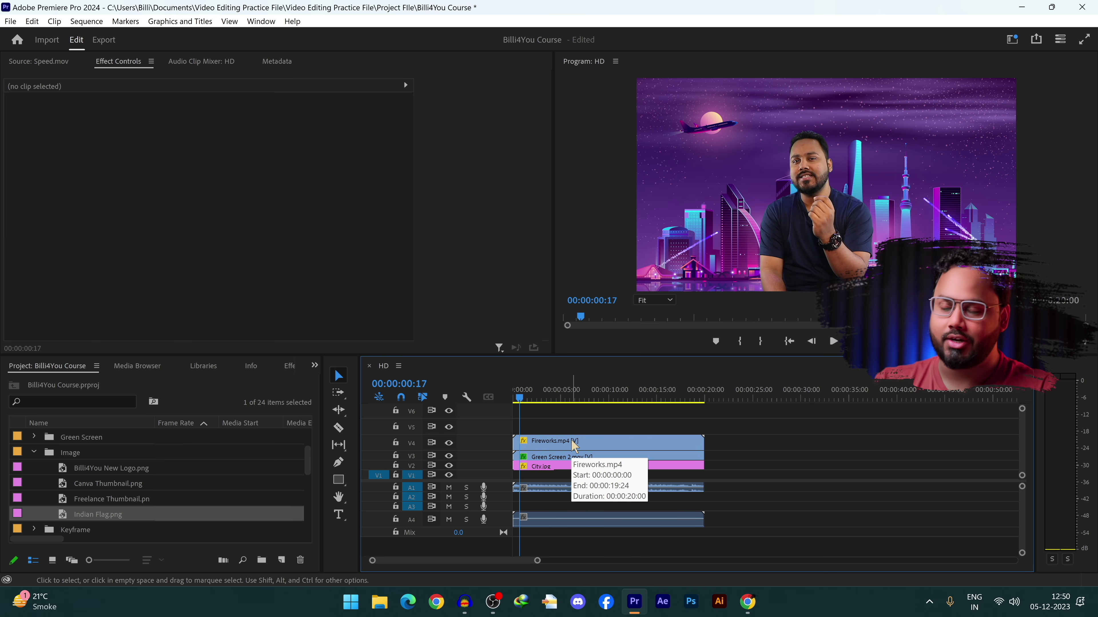
Step: Open the media export settings for the HD sequence
click(574, 446)
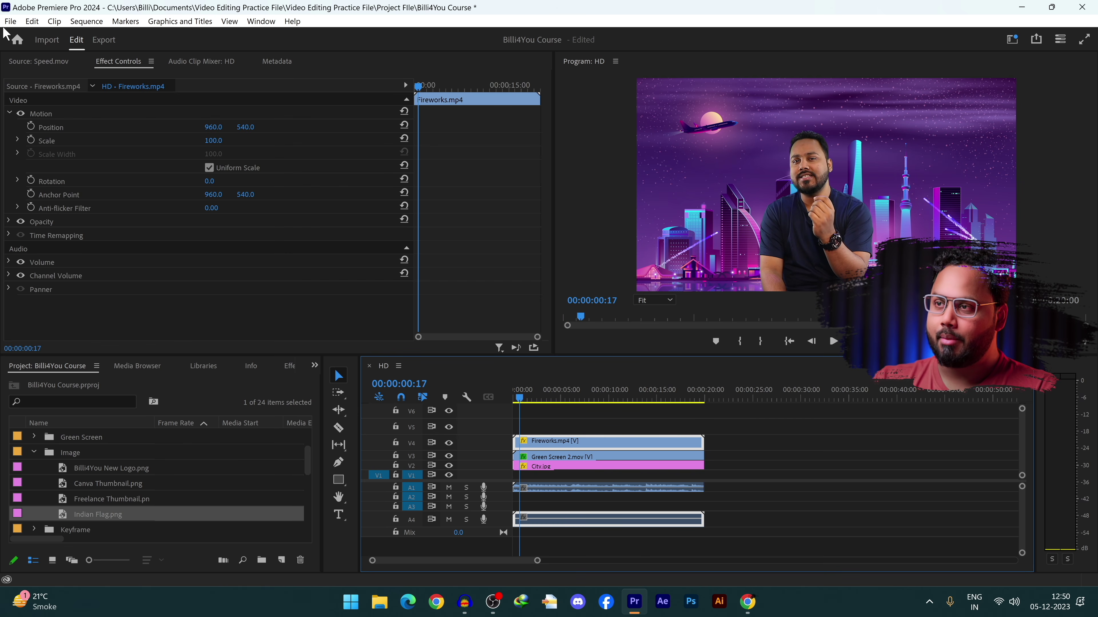
click(10, 21)
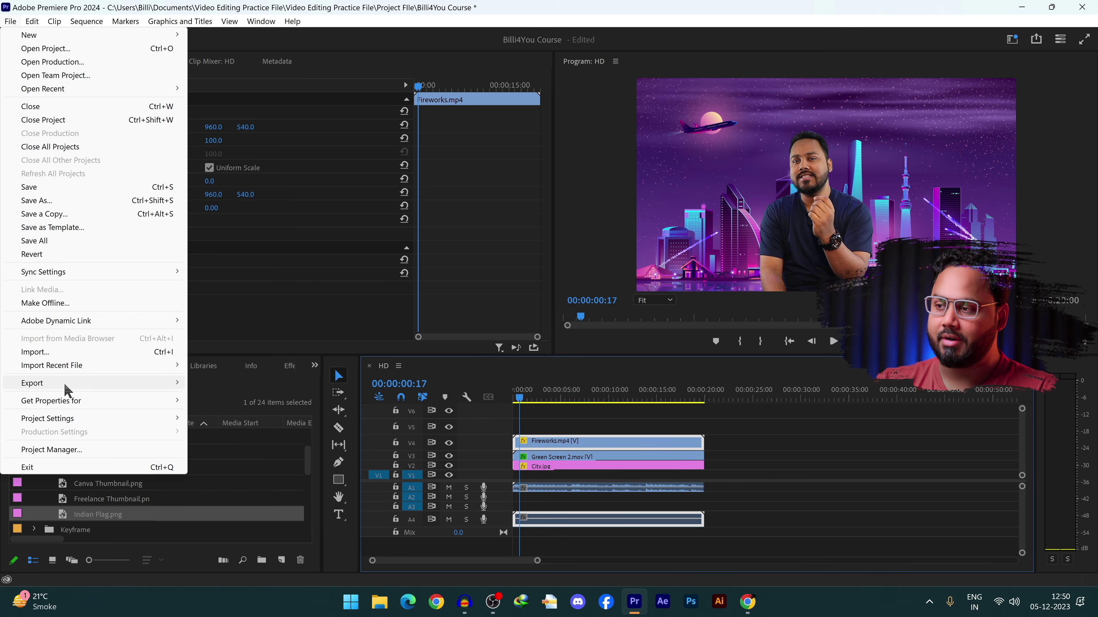
mouse_move(150, 385)
click(250, 383)
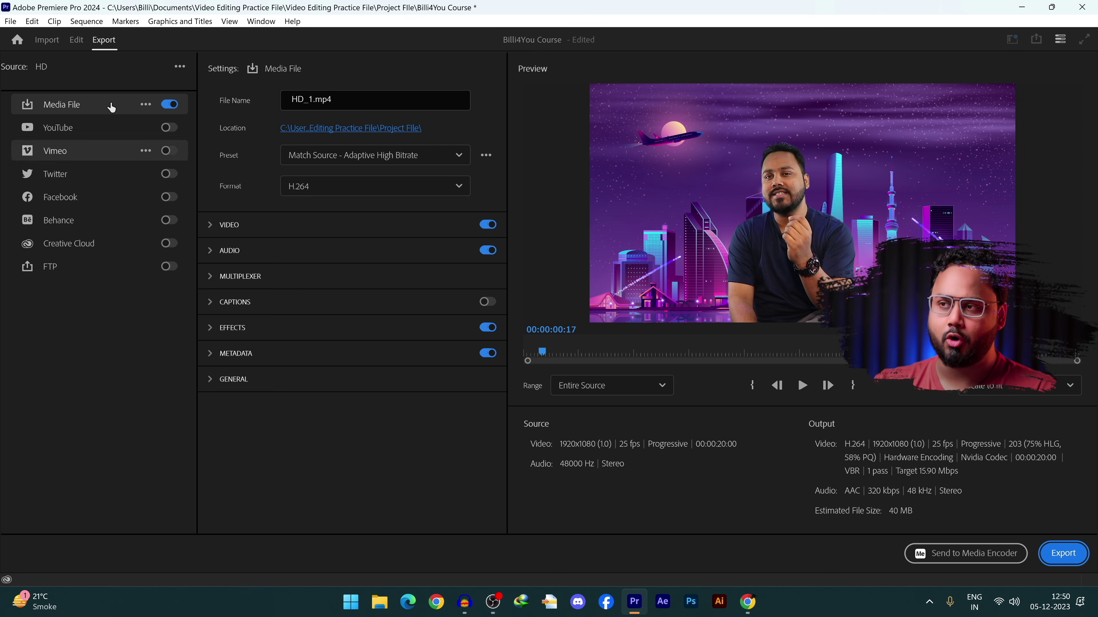
Step: Name the export file Green Screen.mp4 and set its save location to the Video Editing Practice File folder
click(313, 99)
text(Green Screen)
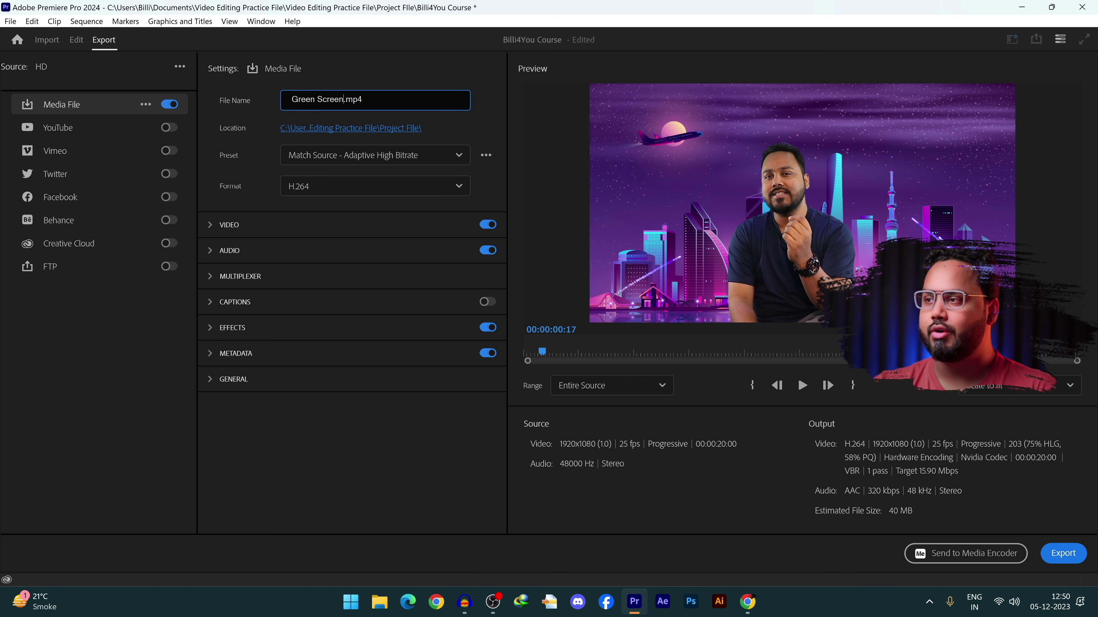
click(308, 129)
click(296, 360)
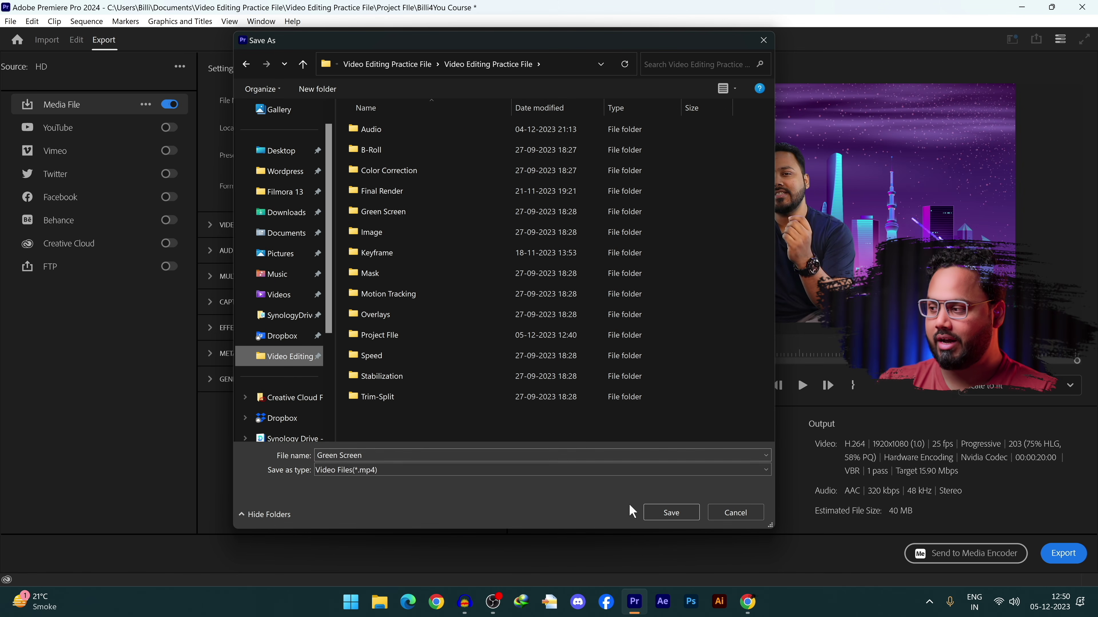
click(669, 513)
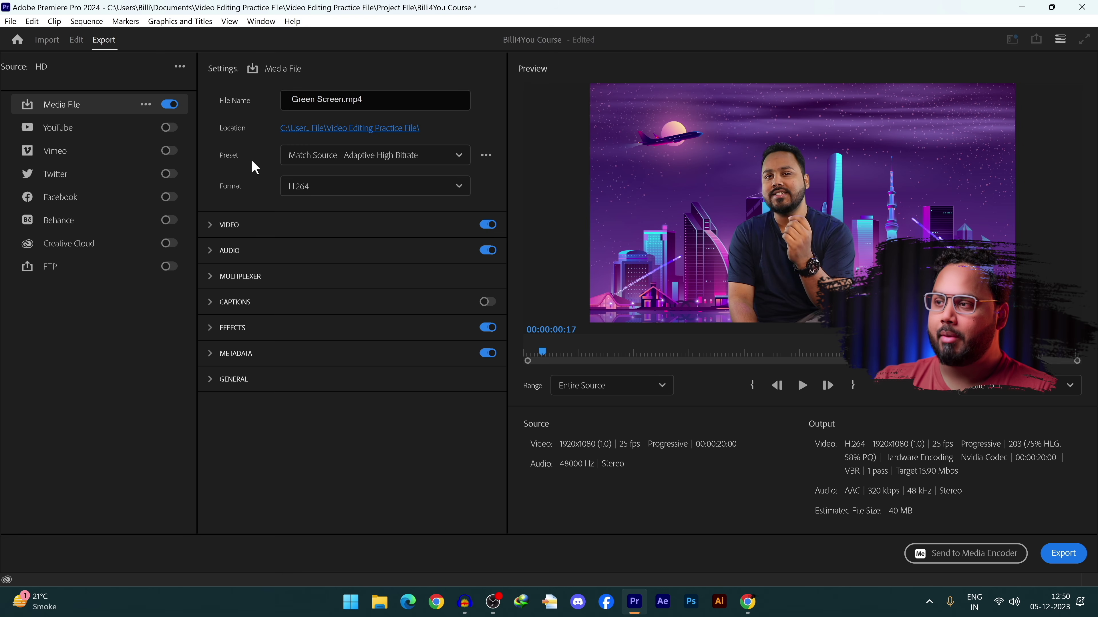
Step: Examine the available export presets, including the full list in the Preset Manager
click(440, 155)
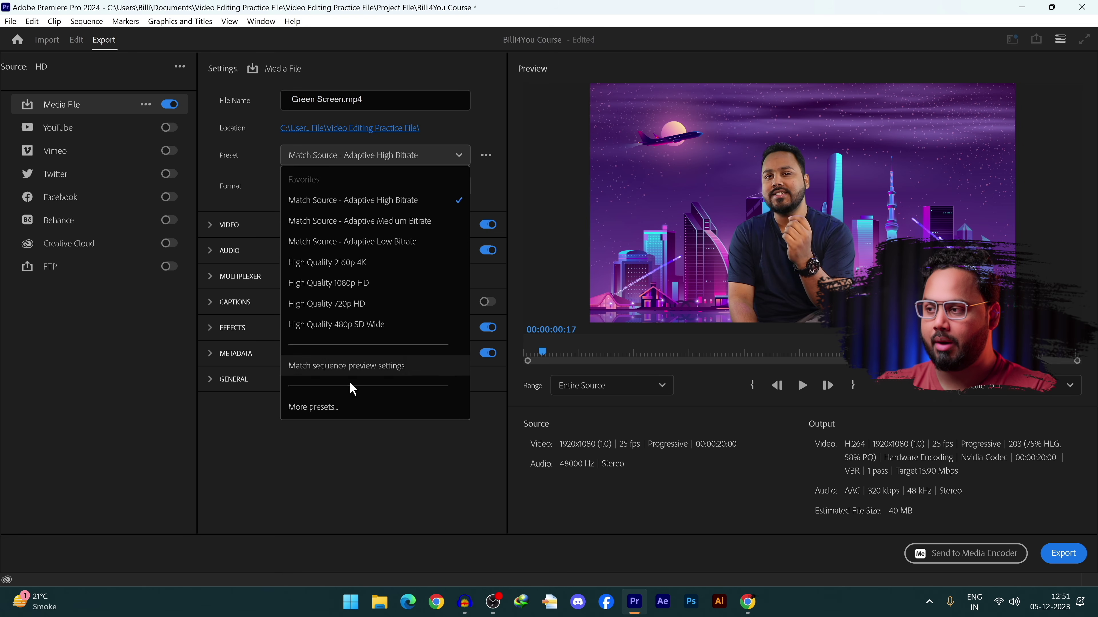
click(317, 414)
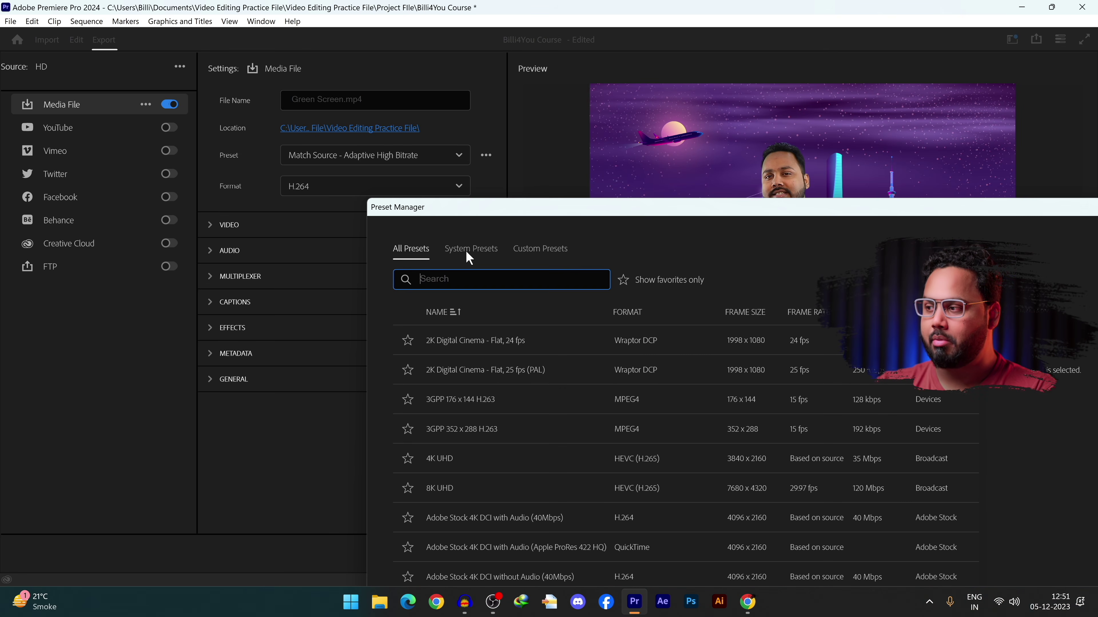
drag(551, 204, 400, 113)
click(946, 519)
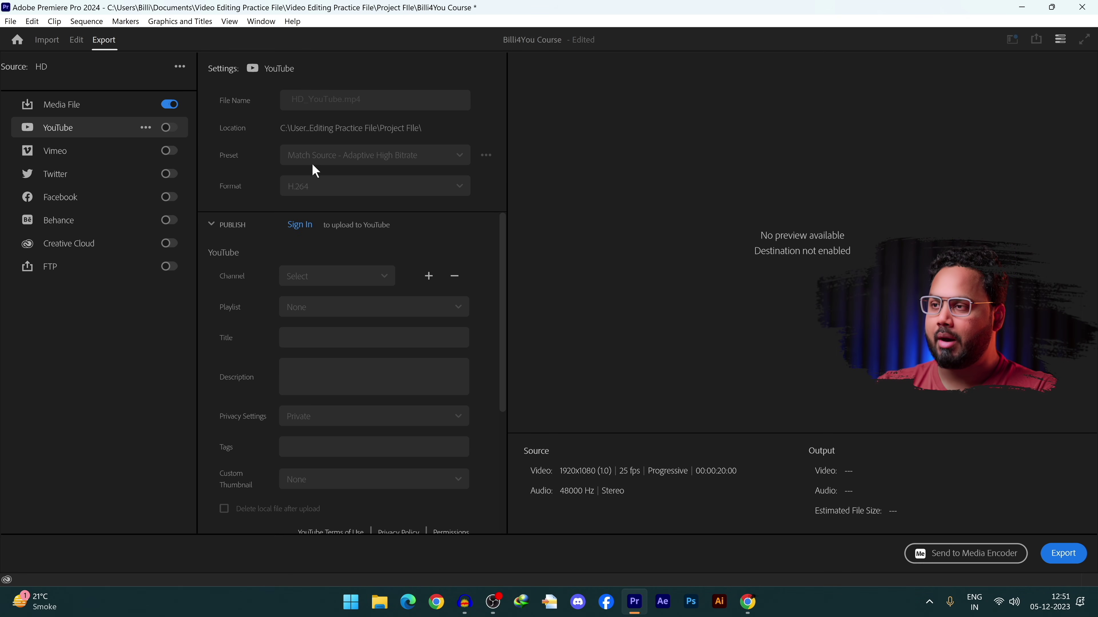
Step: Enable the YouTube export destination, review its preset and publish settings, and disable it again in favour of Media File
click(169, 128)
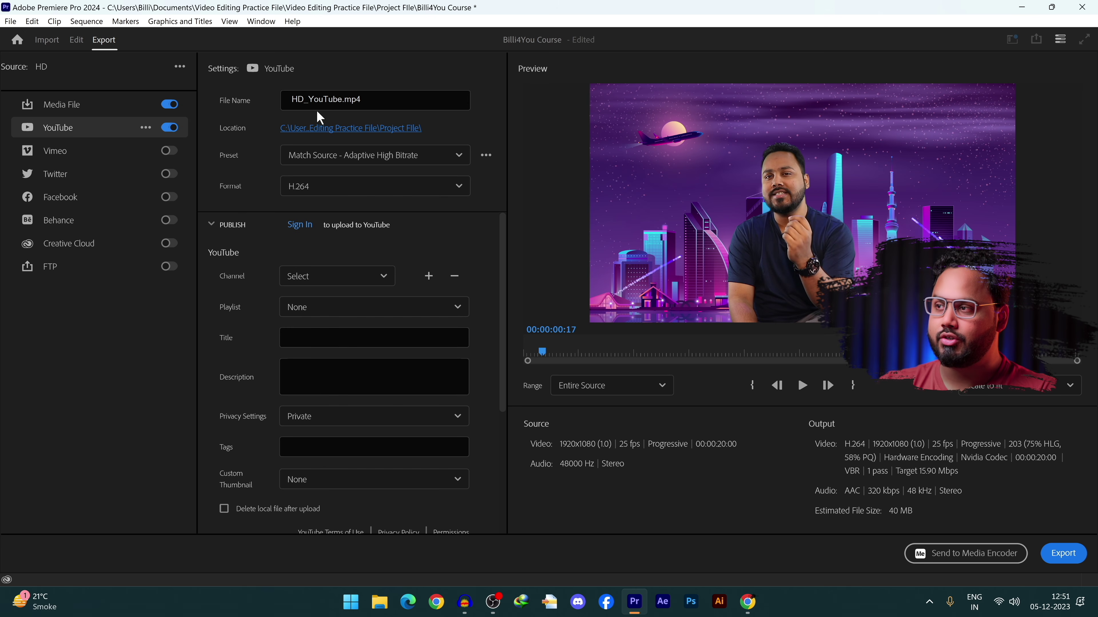
click(348, 155)
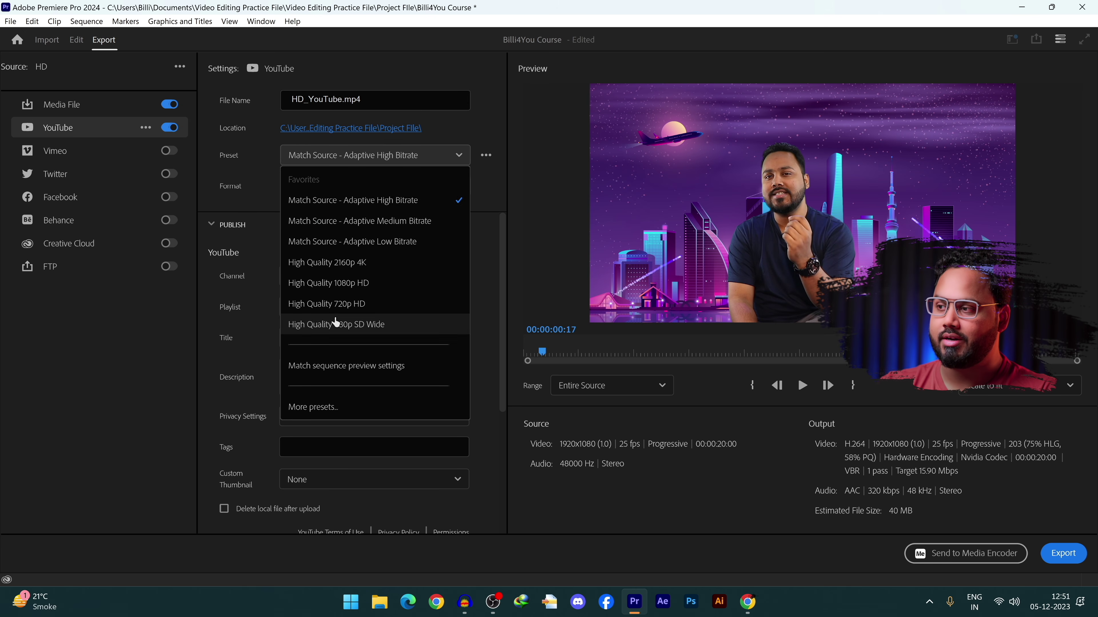
click(287, 197)
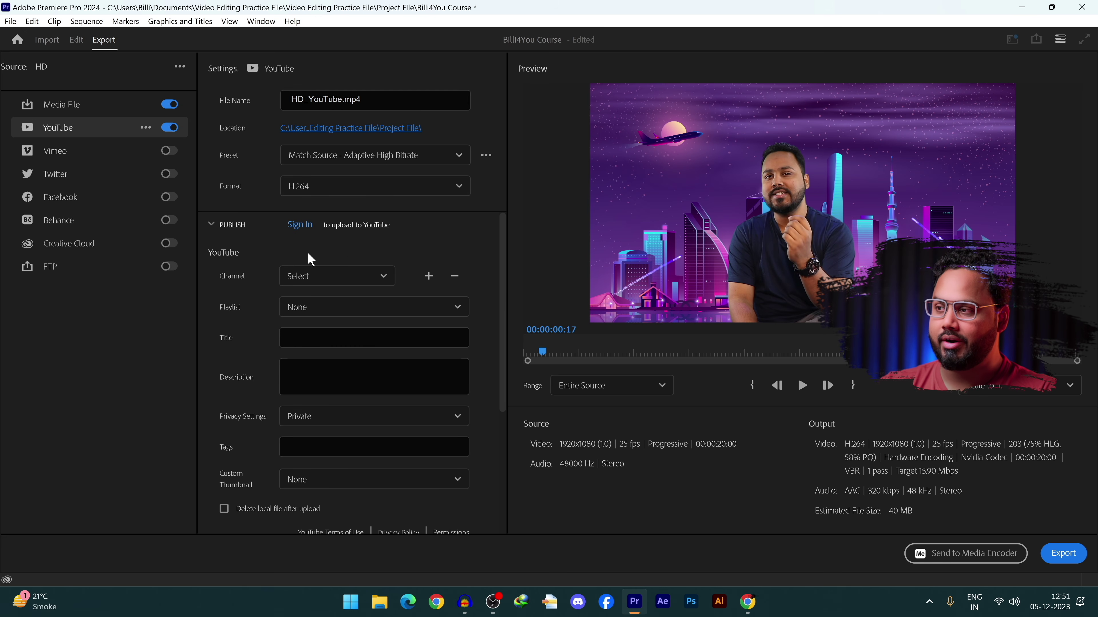
scroll(314, 299, down, 3)
scroll(318, 335, up, 3)
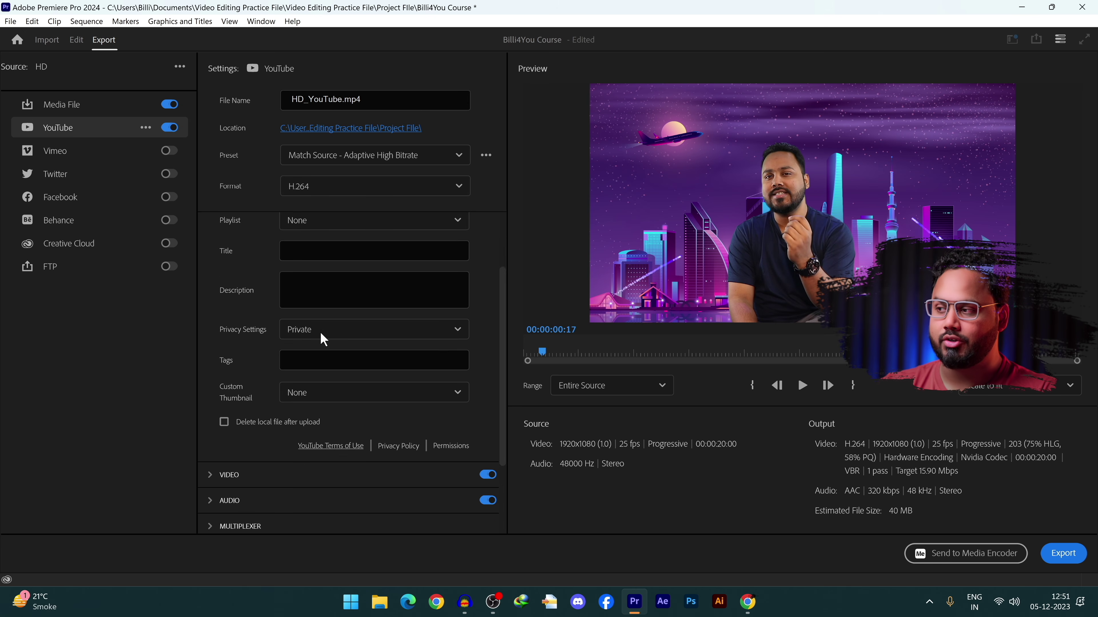
click(169, 128)
click(127, 108)
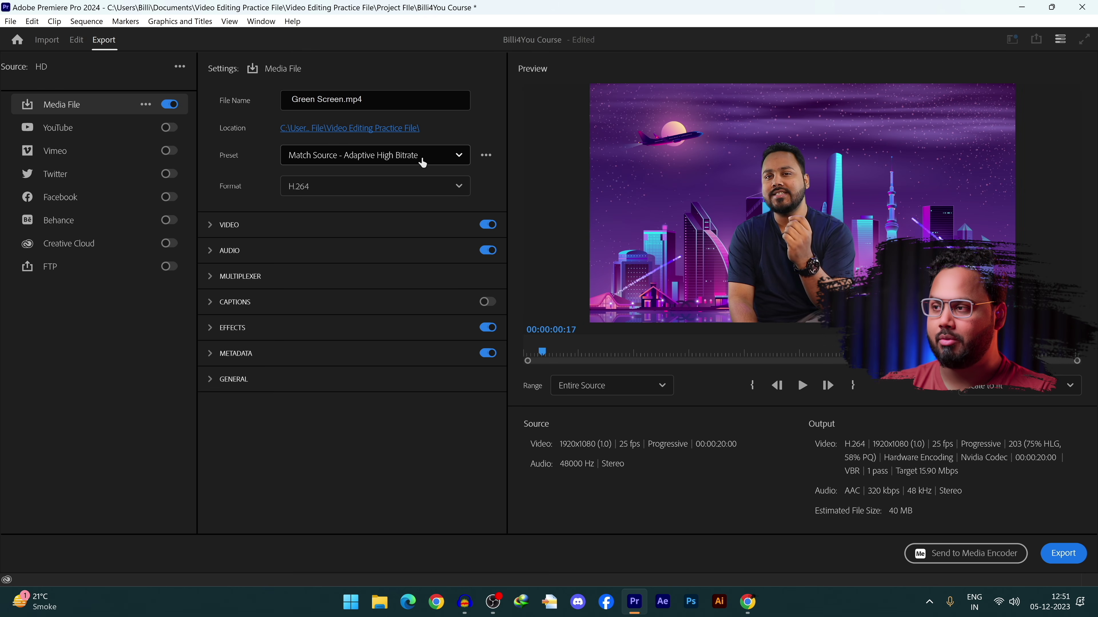
Step: Keep H.264 as the format, check the basic video settings, and export the sequence
click(387, 185)
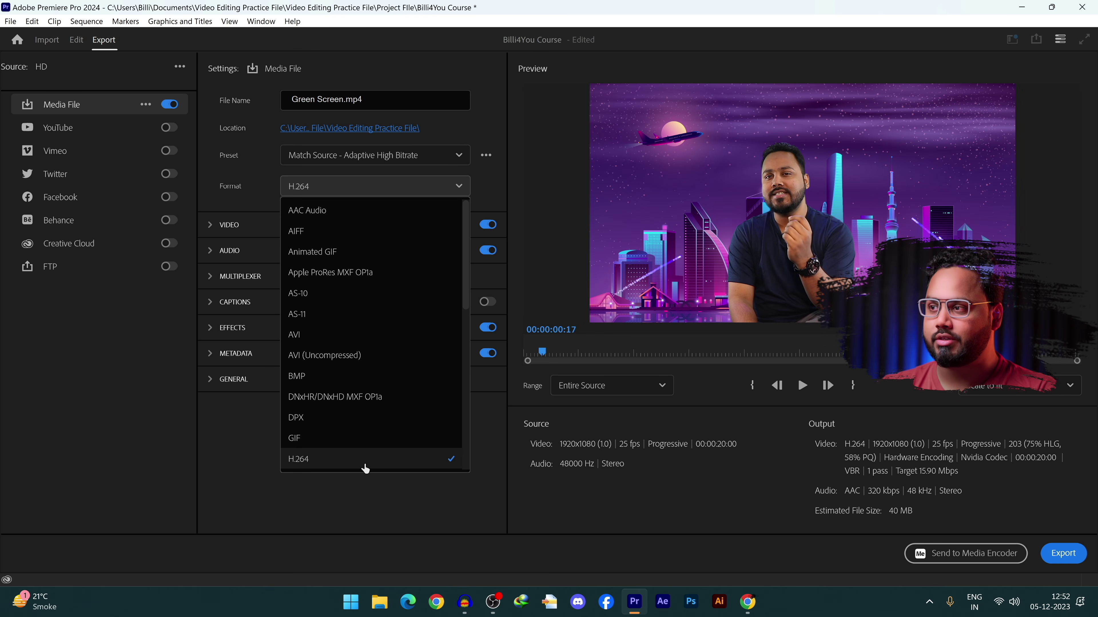
click(365, 467)
click(212, 226)
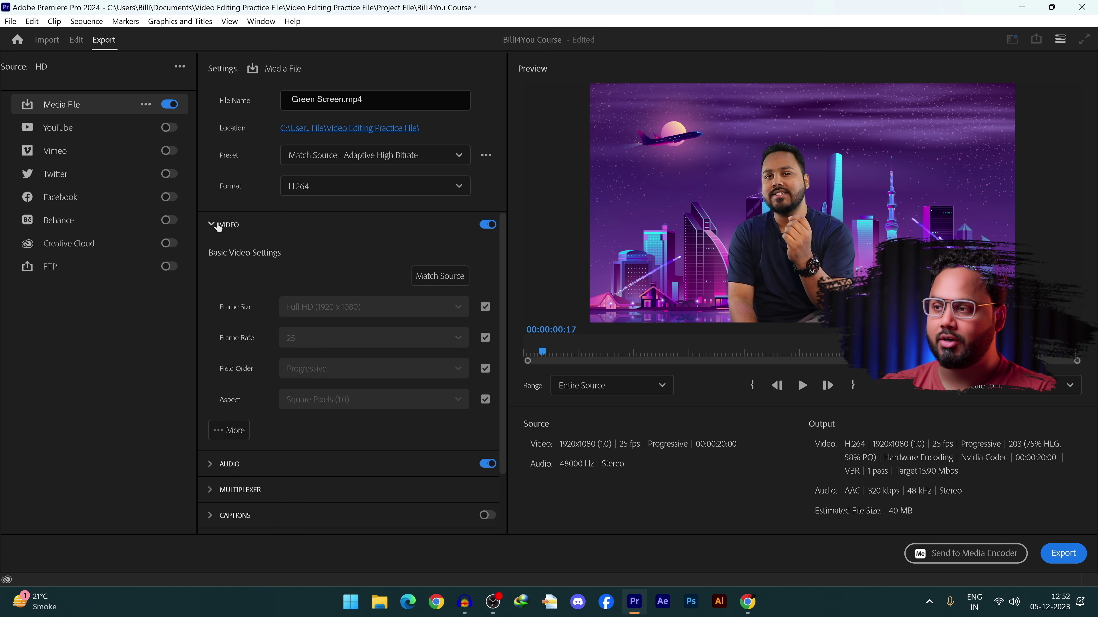
click(218, 227)
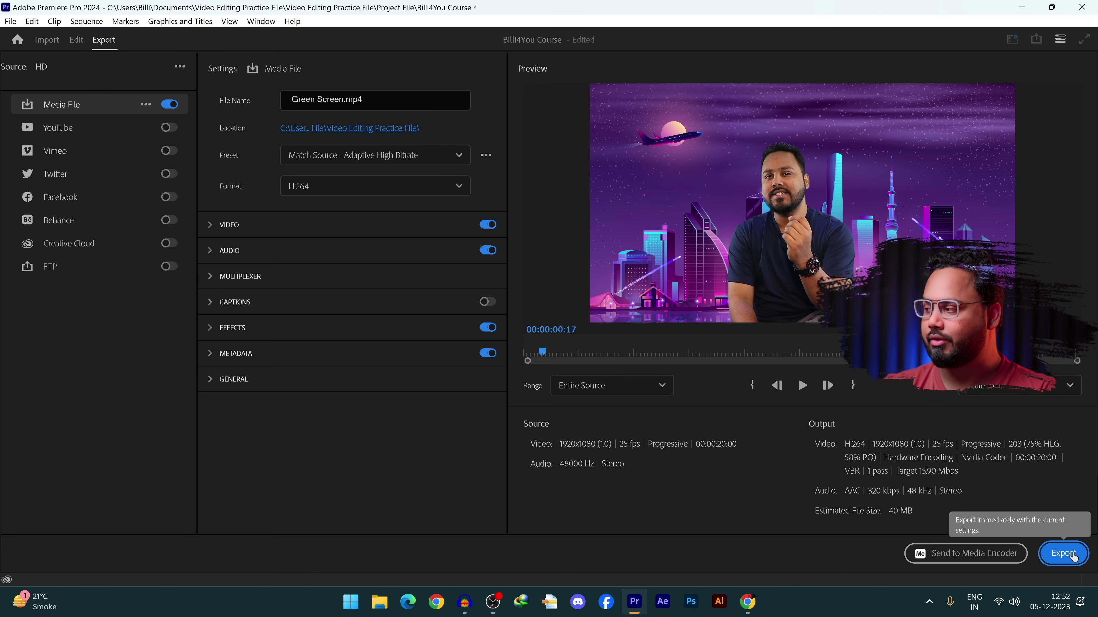
click(1063, 554)
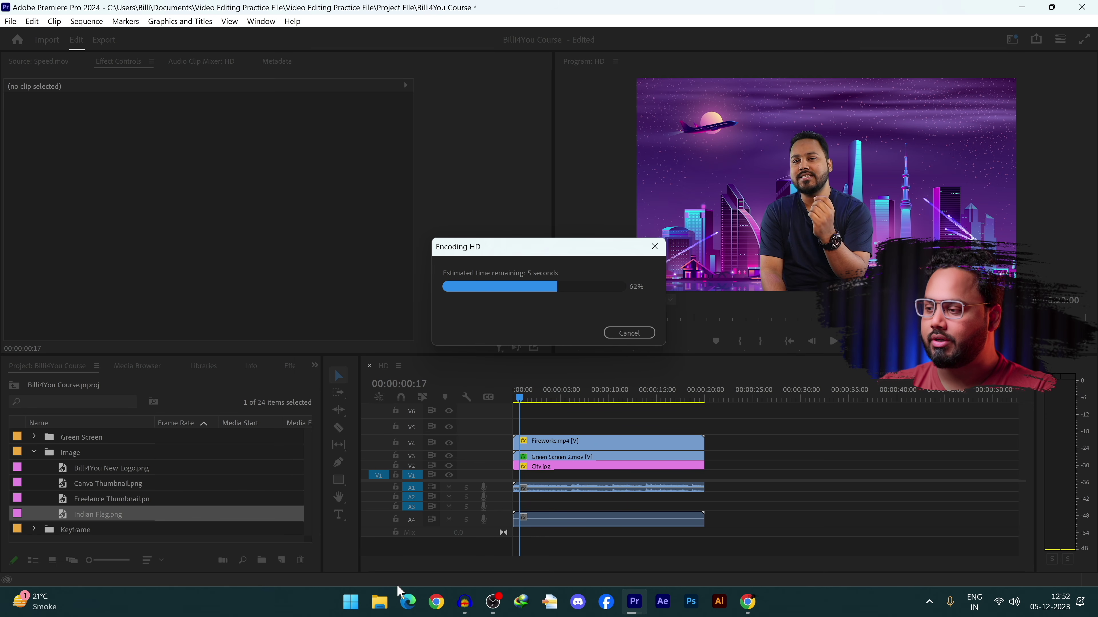
Step: Open the exported Green Screen video from the Video Editing Practice File folder and play it full screen
click(379, 602)
click(277, 404)
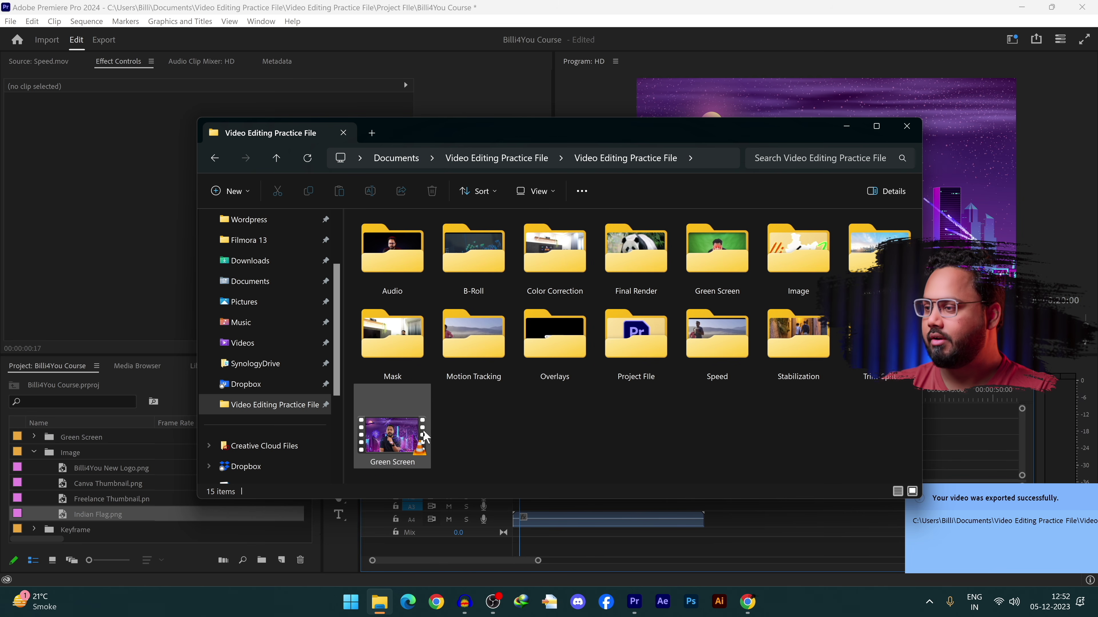
double_click(425, 437)
double_click(511, 334)
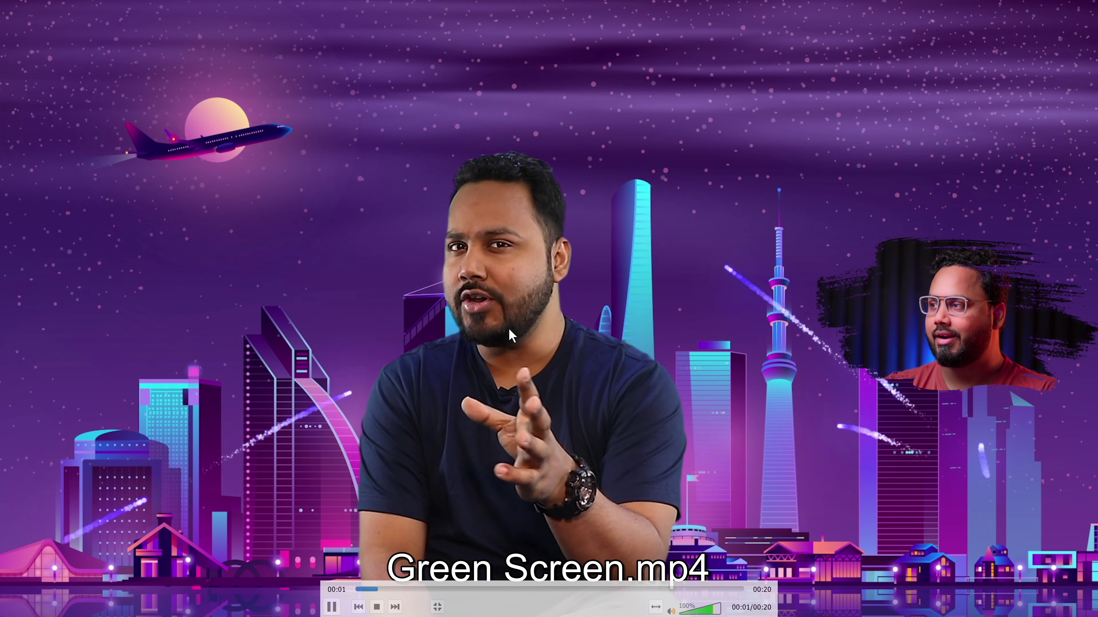
Step: Check the exported video at about 8 and 11 seconds, close the player and return to Premiere Pro
click(525, 588)
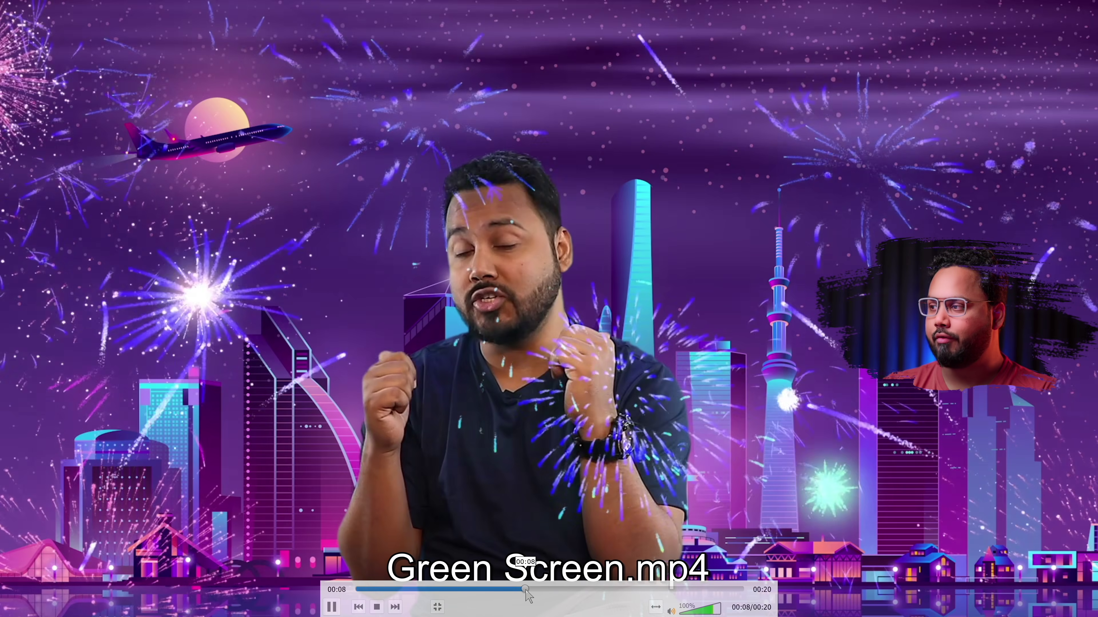
key(space)
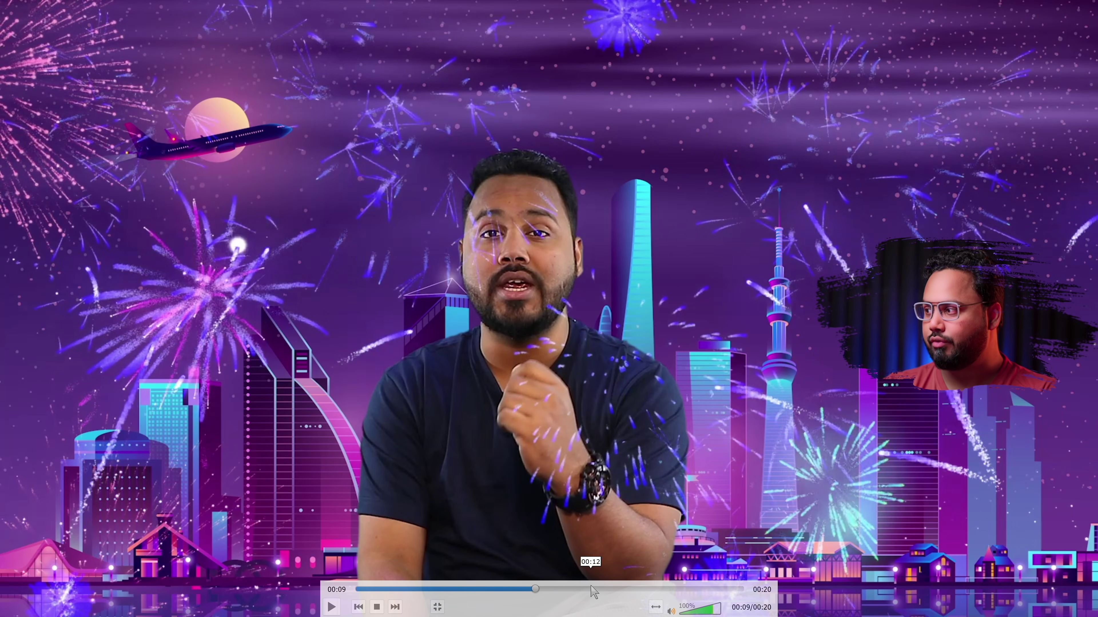
click(580, 588)
key(space)
key(space)
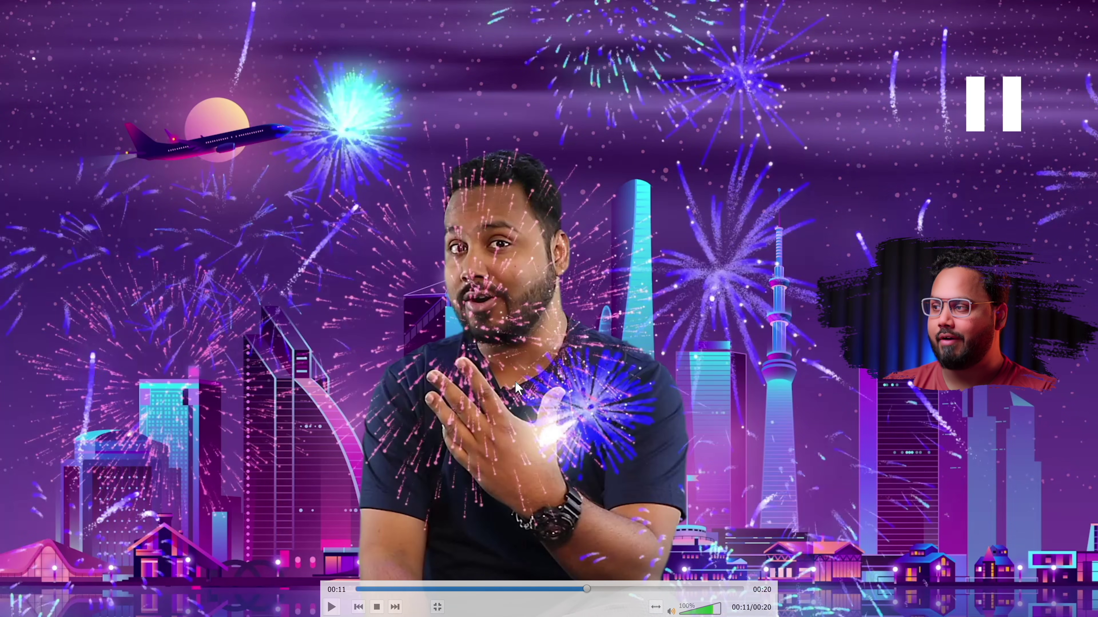
double_click(517, 388)
click(1081, 8)
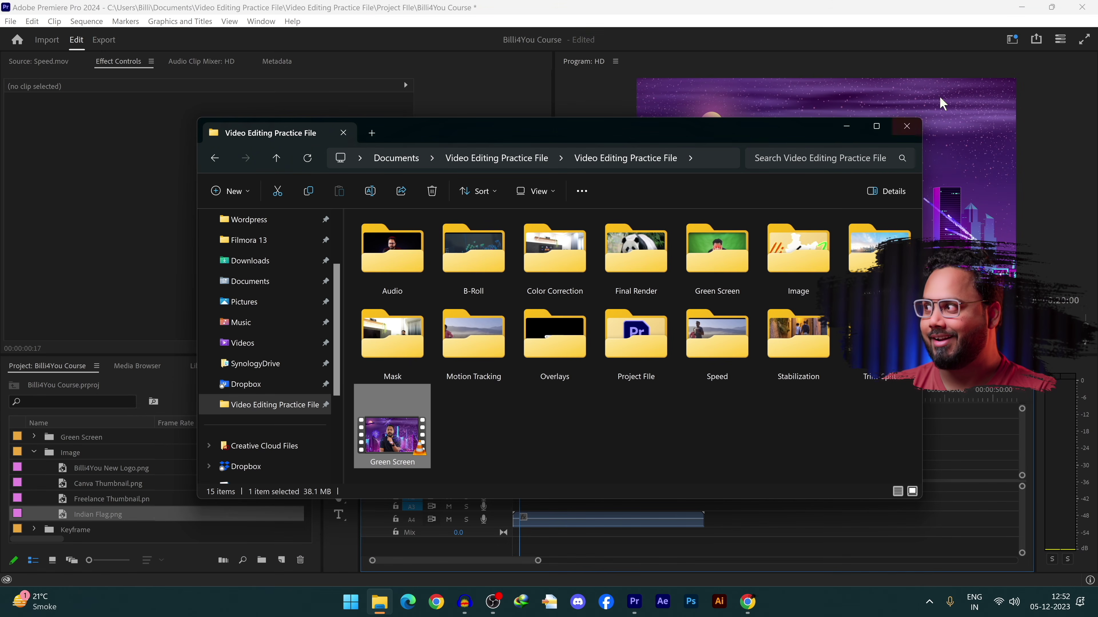
click(846, 125)
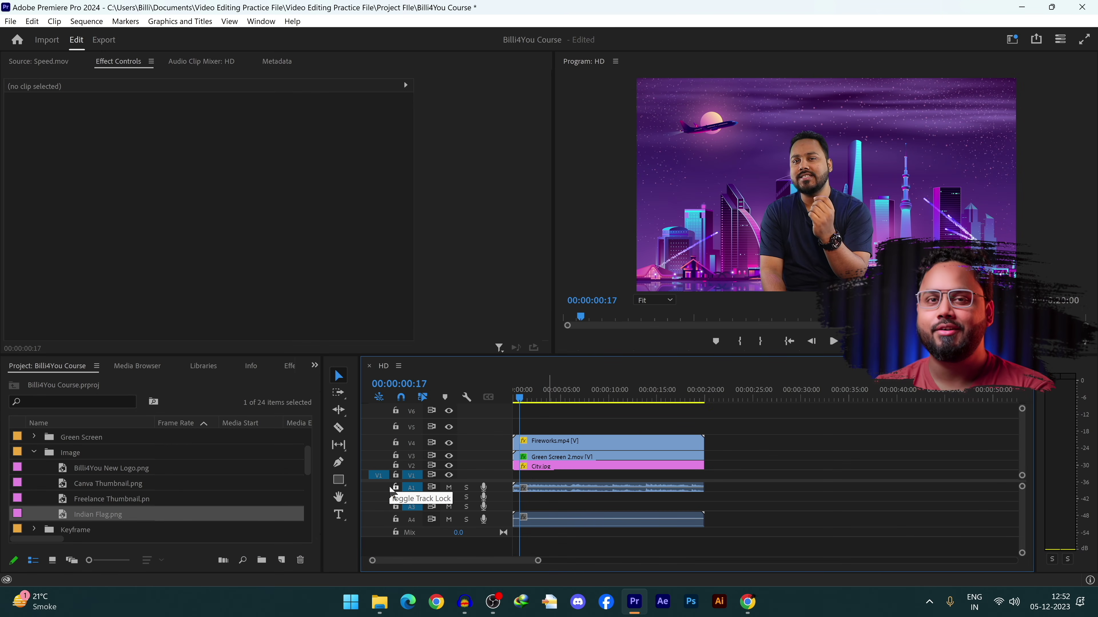